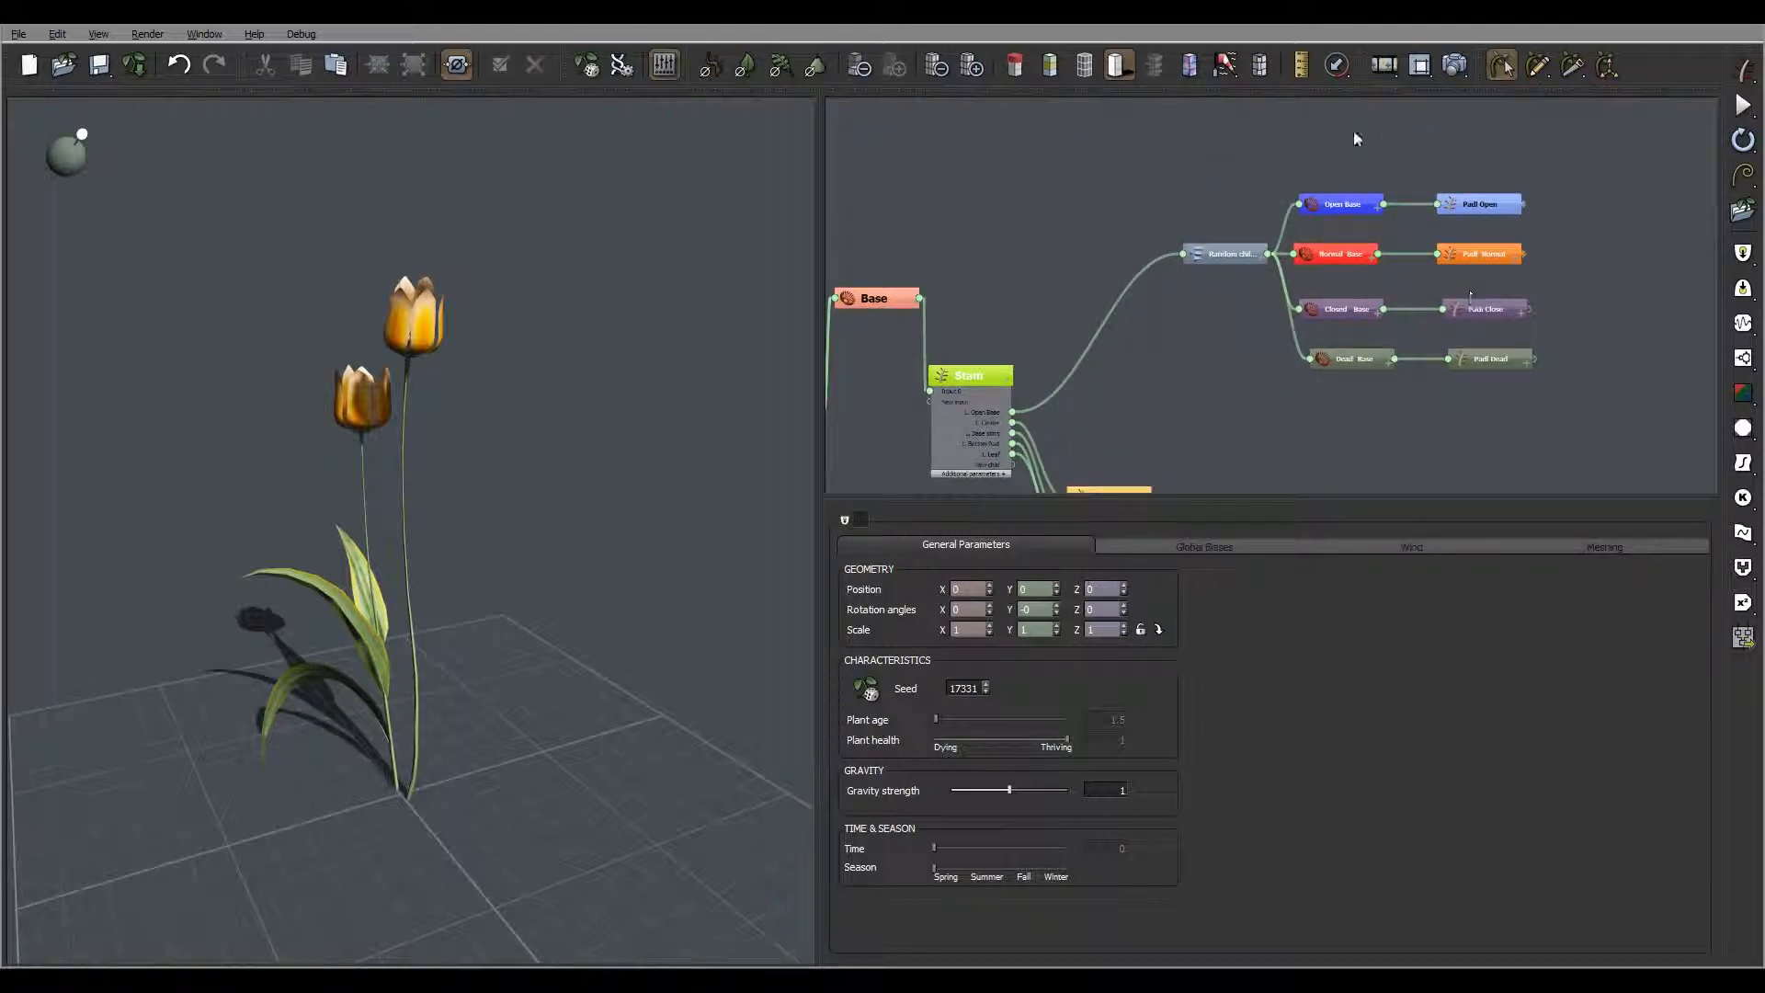
Step: Generate a new random variation of the tulip plant from a different seed
middle_click_drag(1555, 300, 1385, 331)
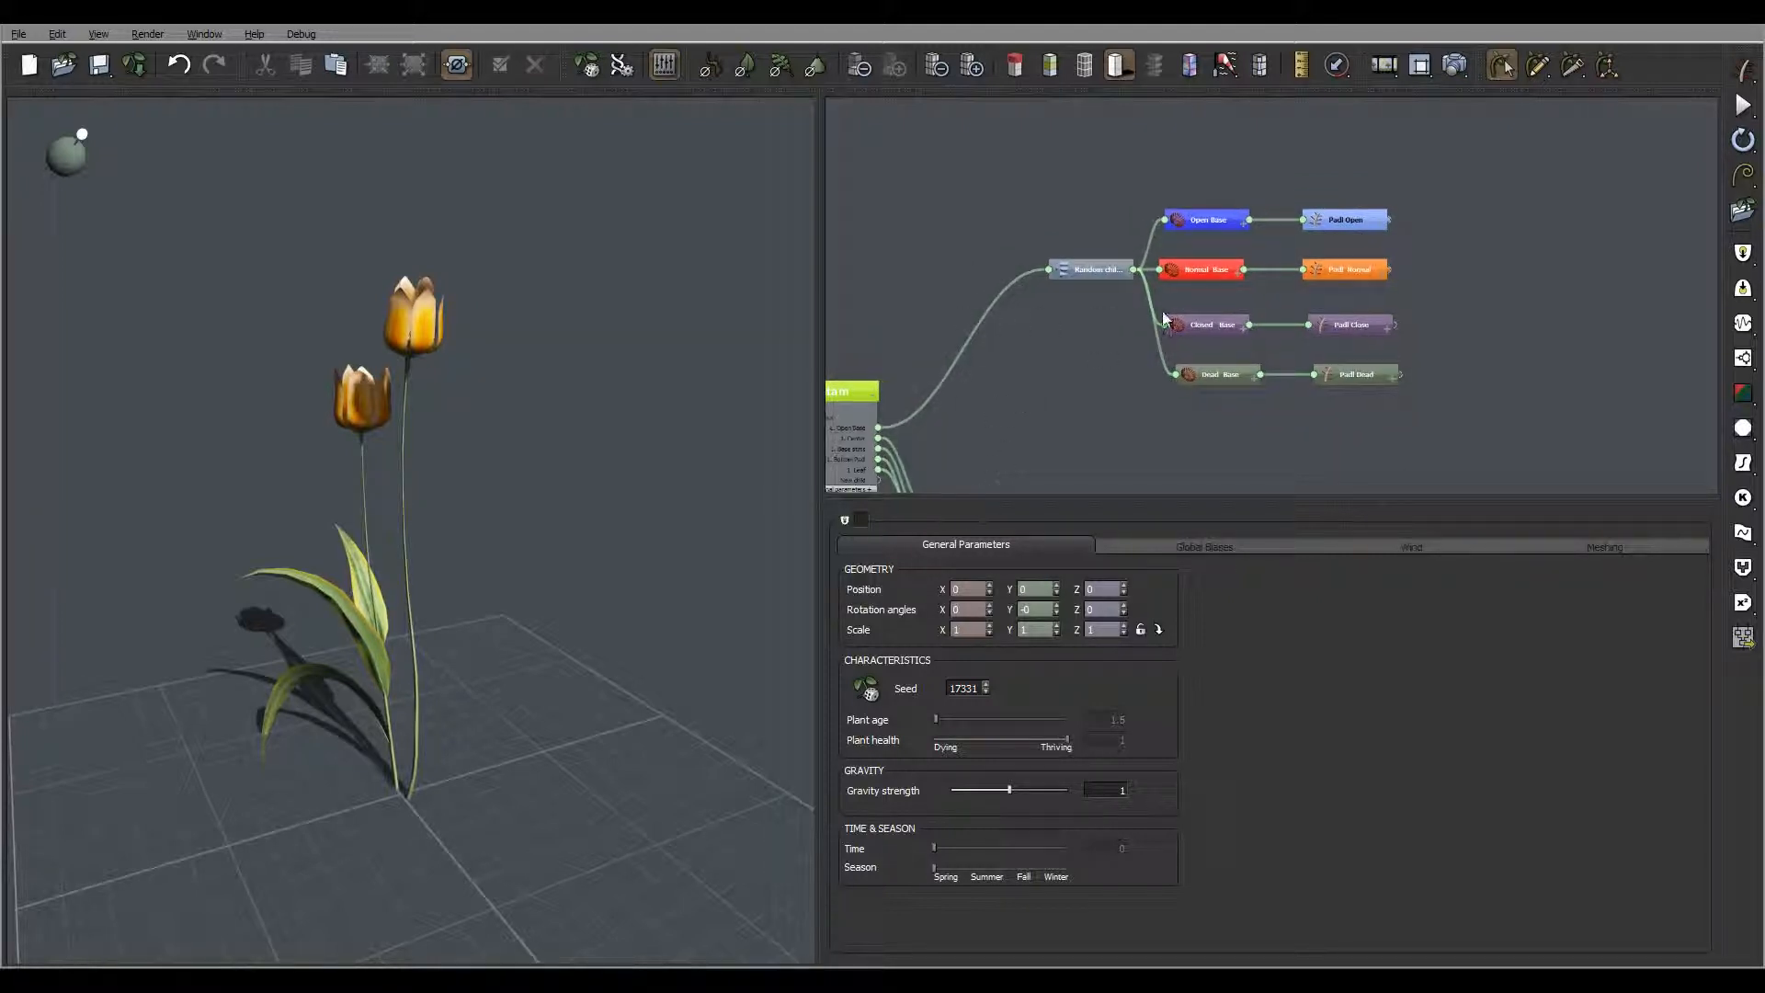
middle_click_drag(1040, 406, 1233, 313)
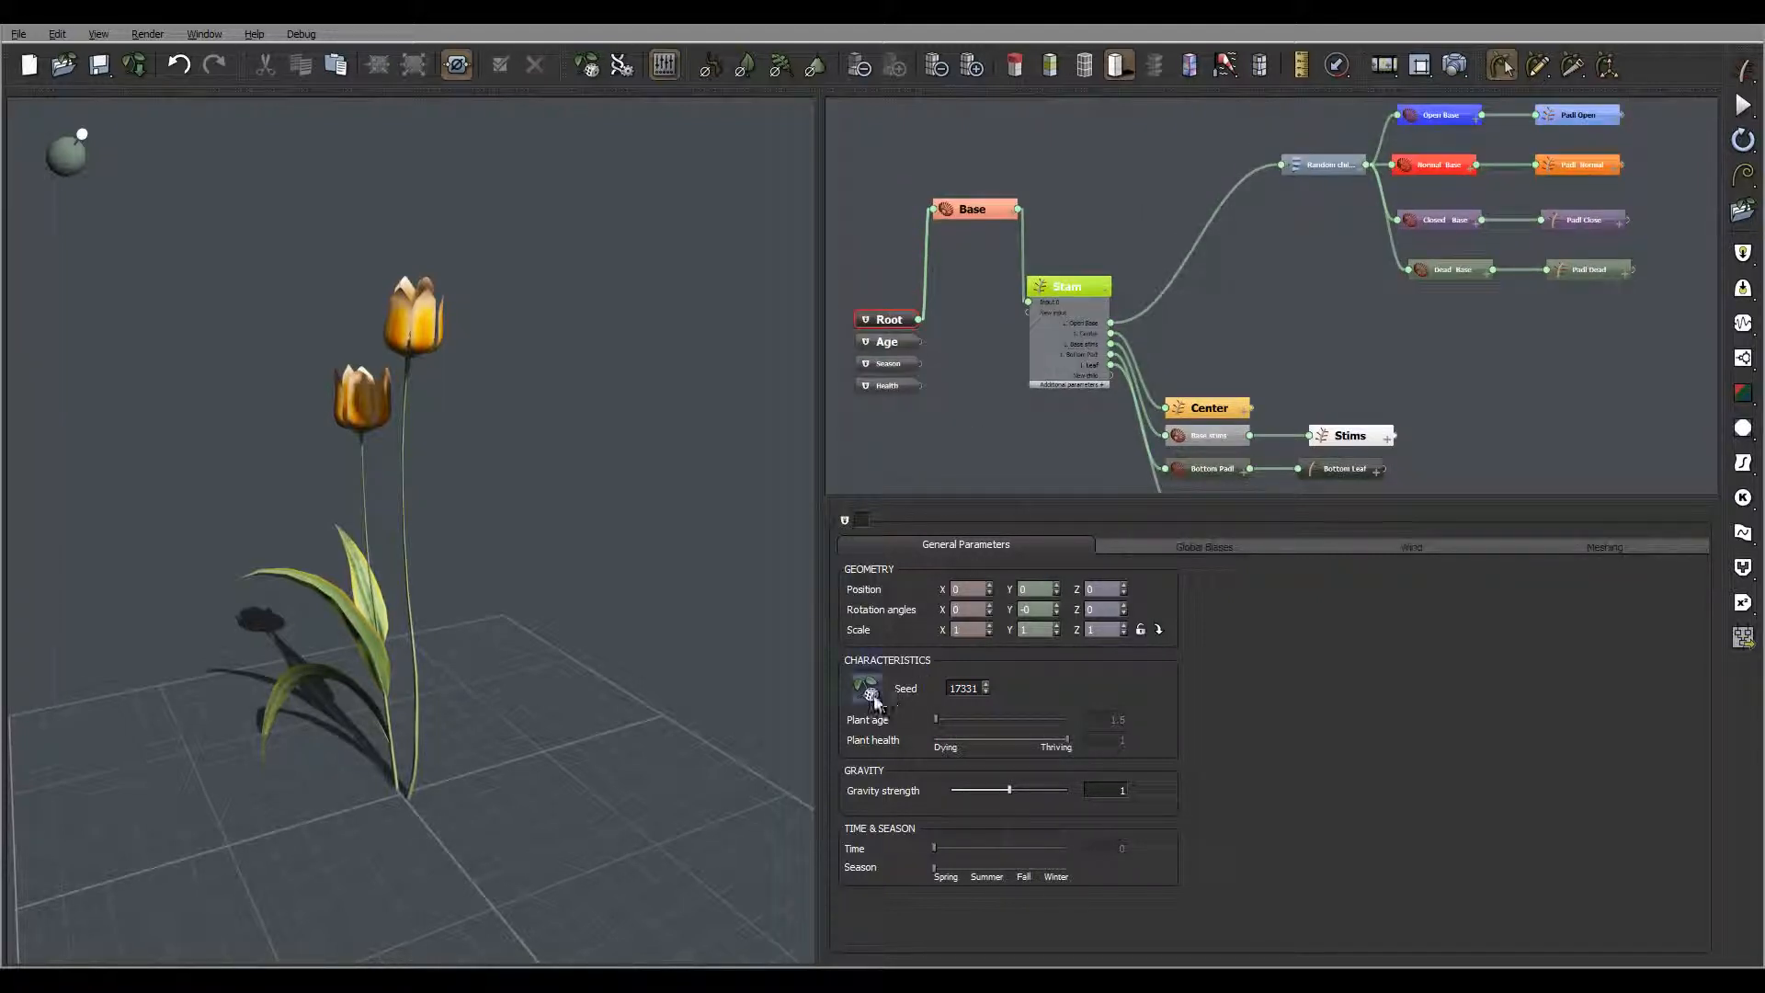
left_click(870, 691)
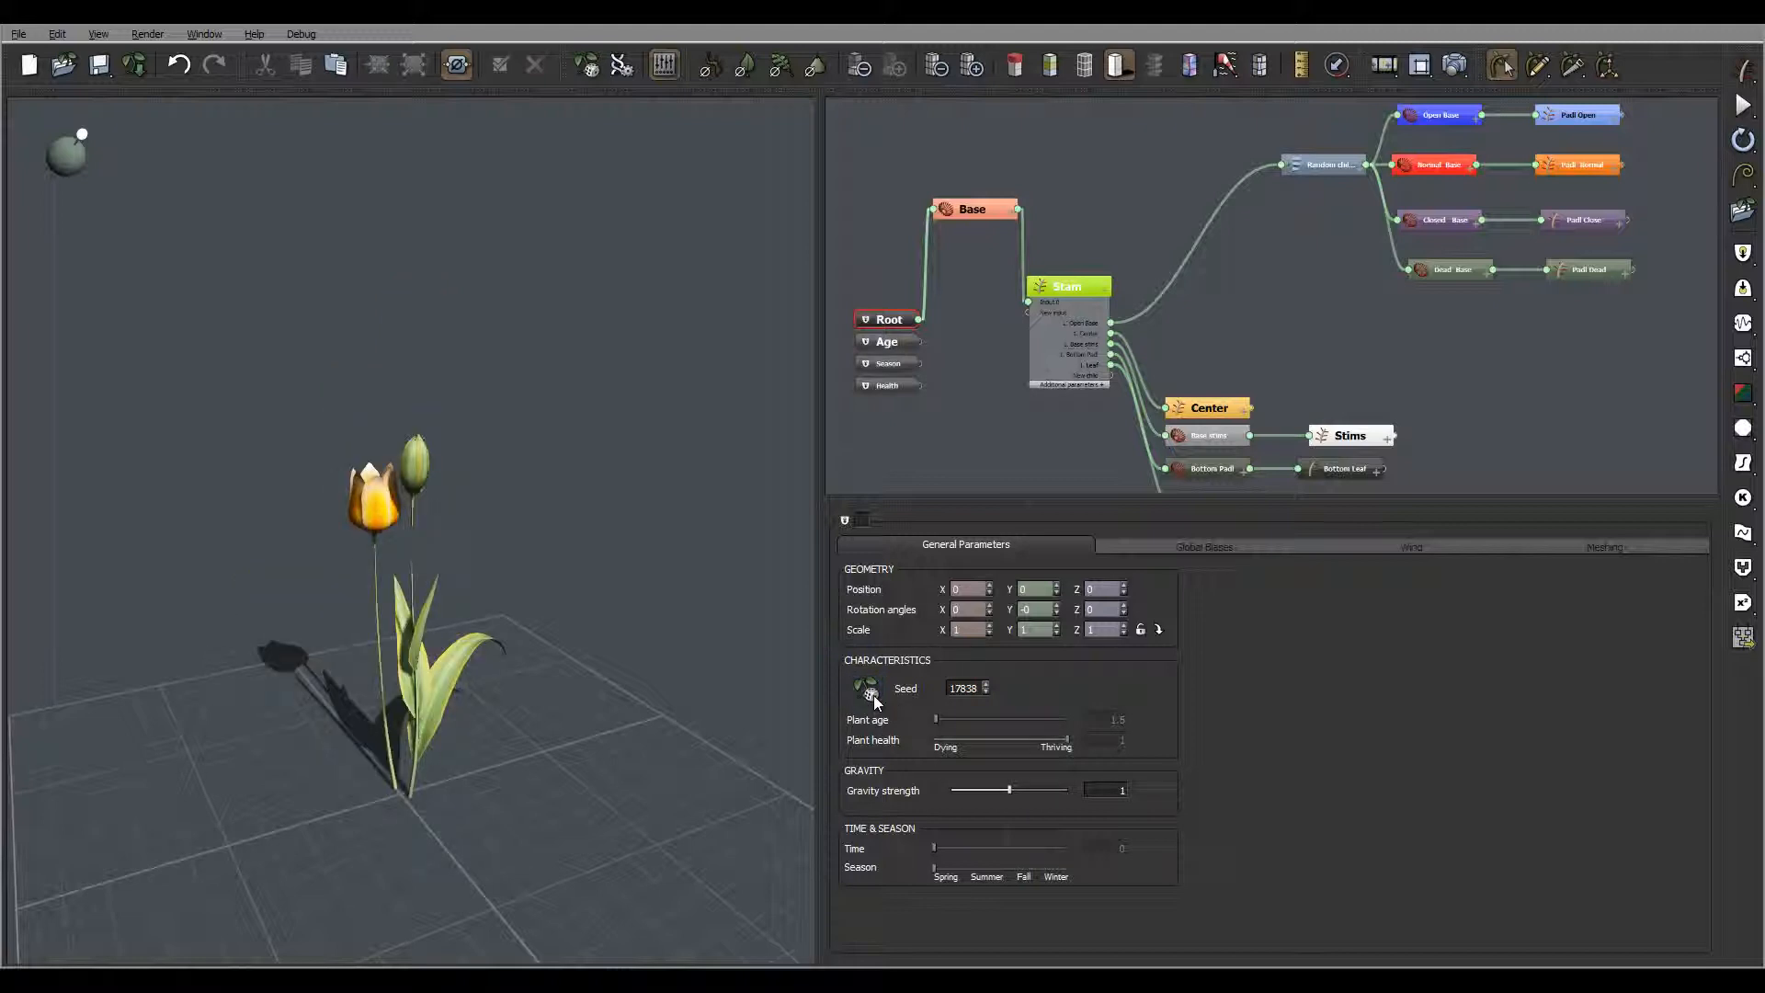
left_click_drag(583, 288, 603, 331)
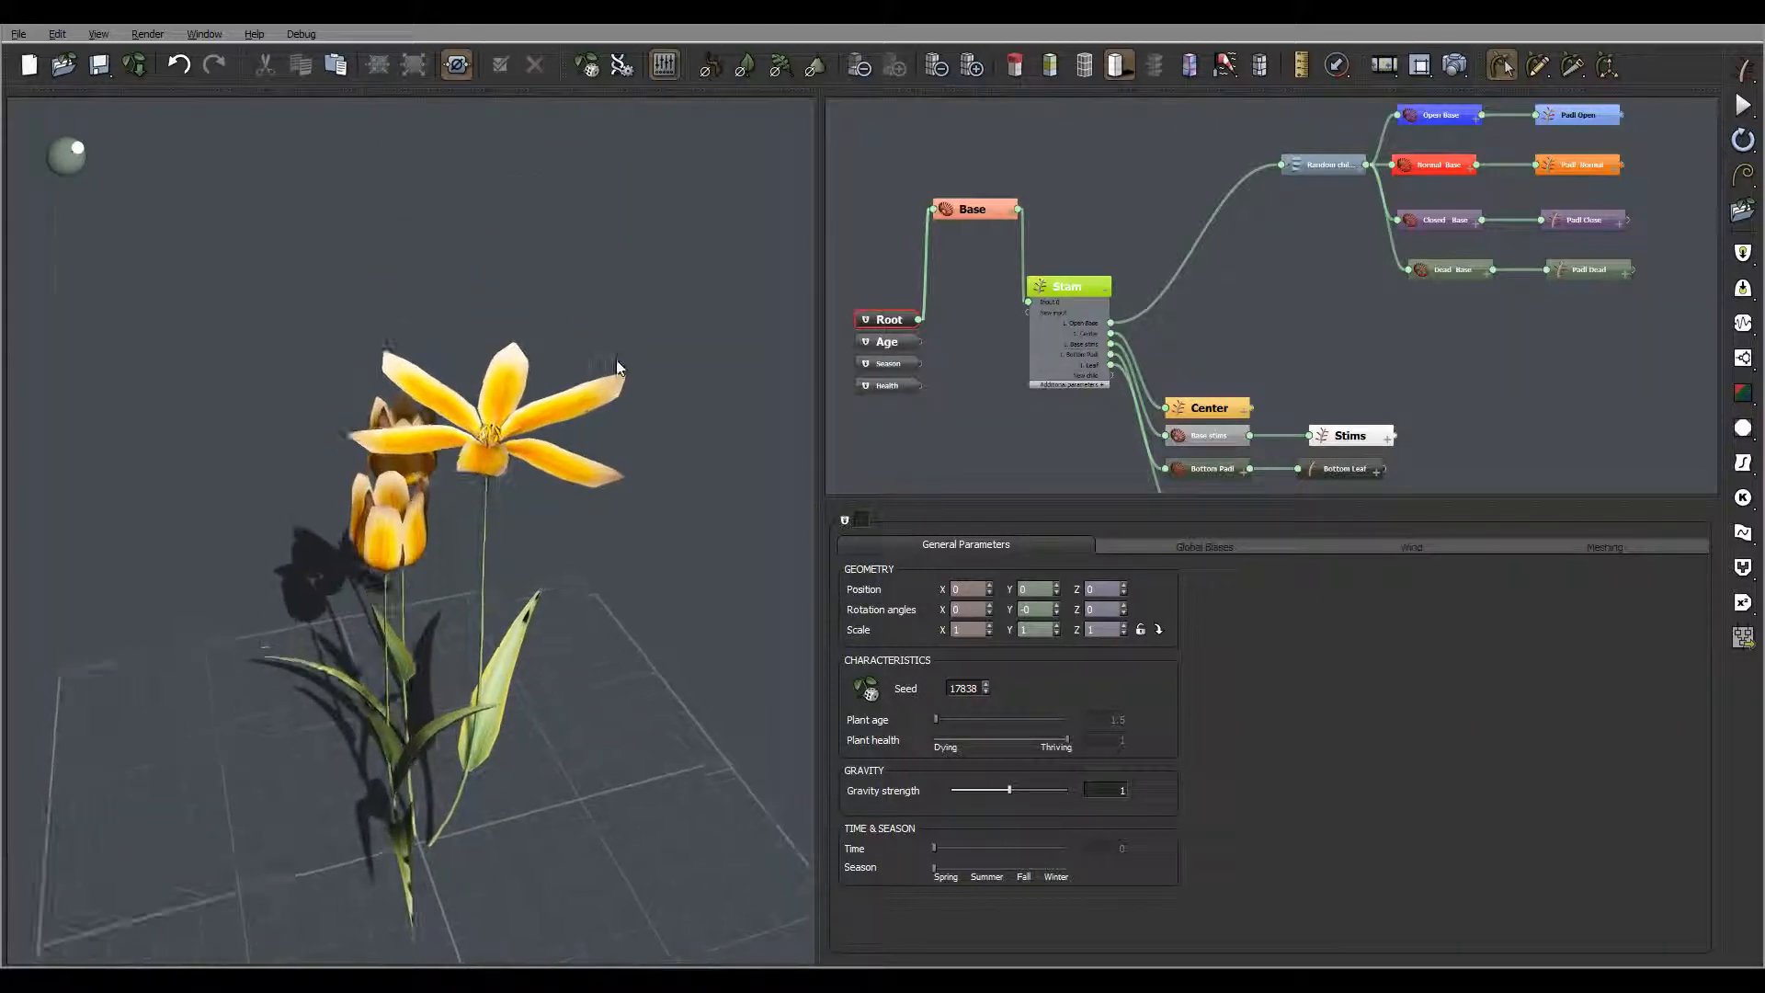
Step: Review the Open Base node's Hydra settings and set the Tropism of its open petal segment to 5
middle_click_drag(1418, 314, 1267, 393)
left_click(1250, 214)
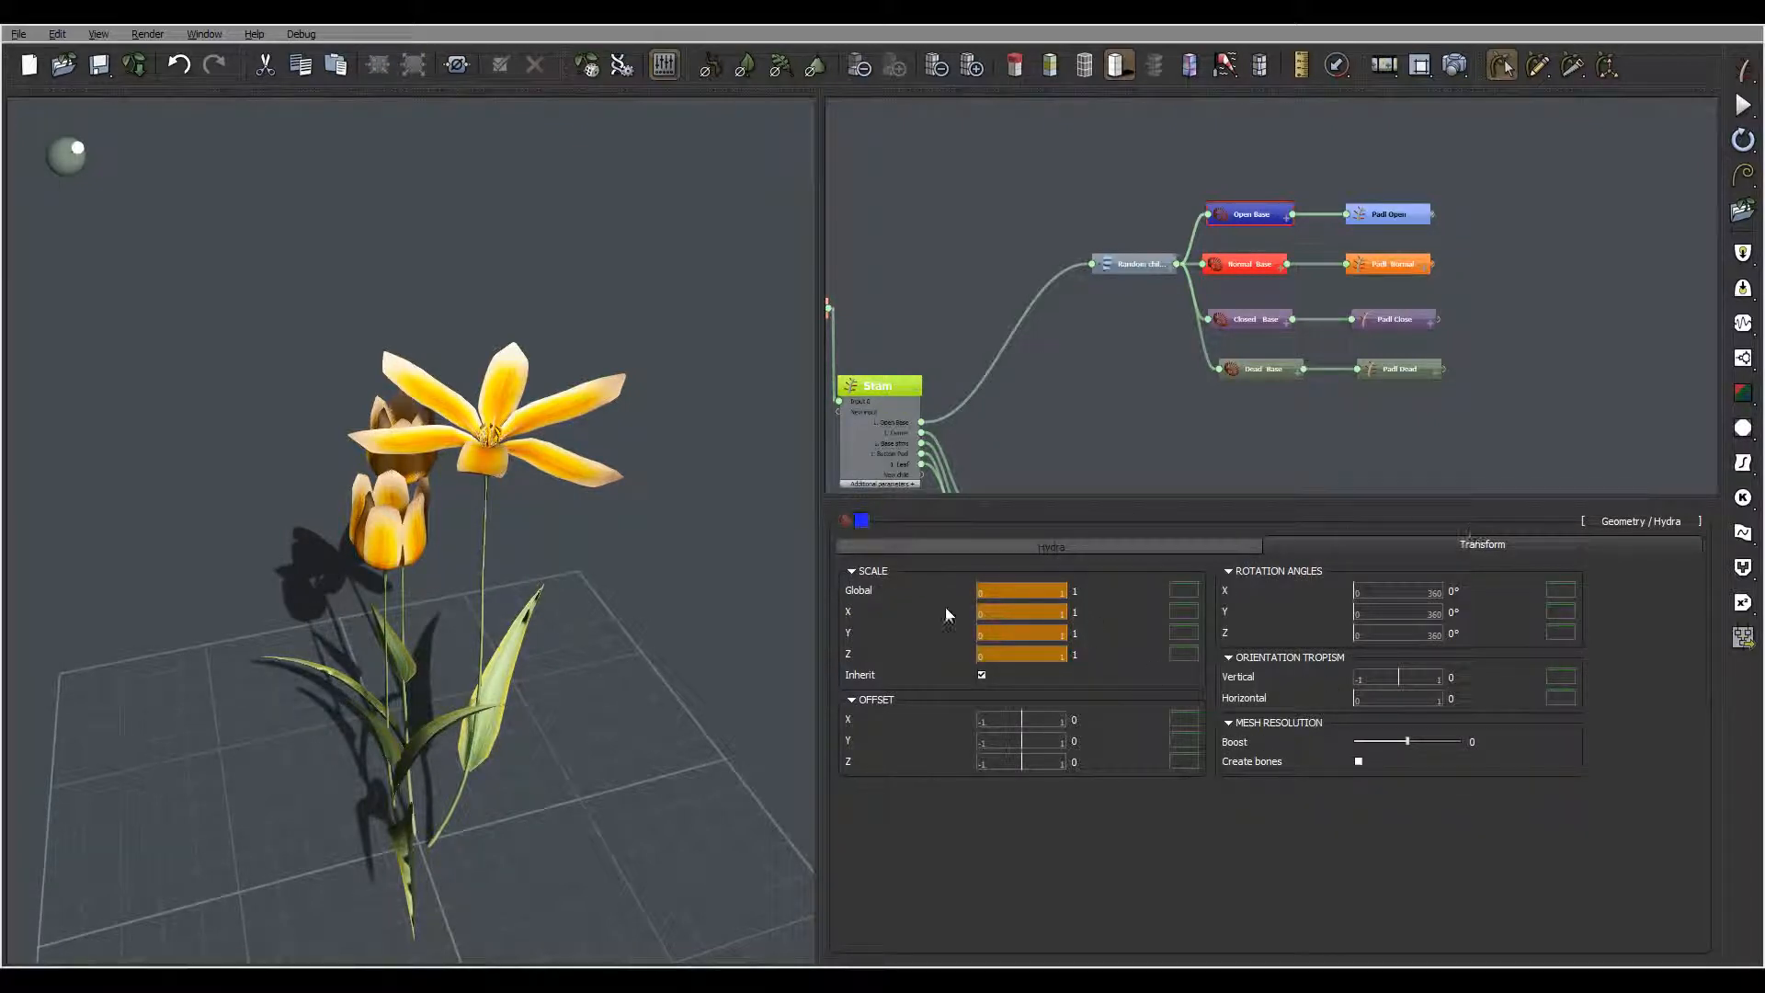
left_click(1007, 543)
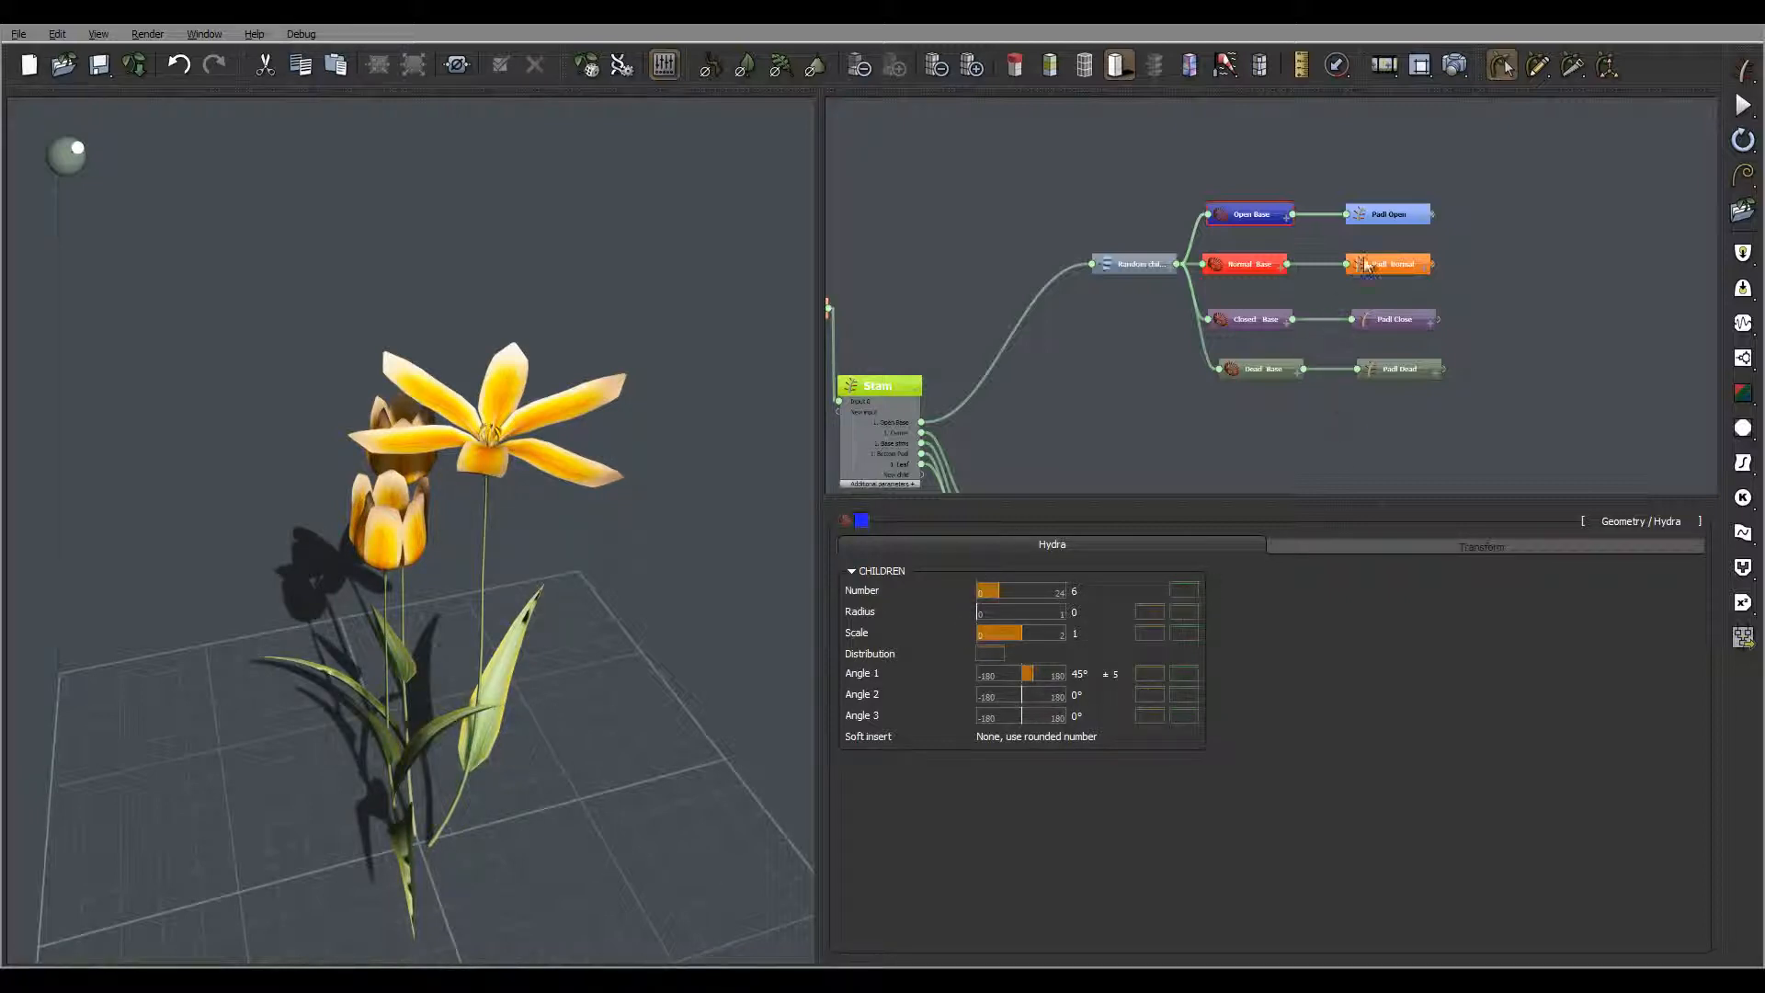
left_click(1388, 214)
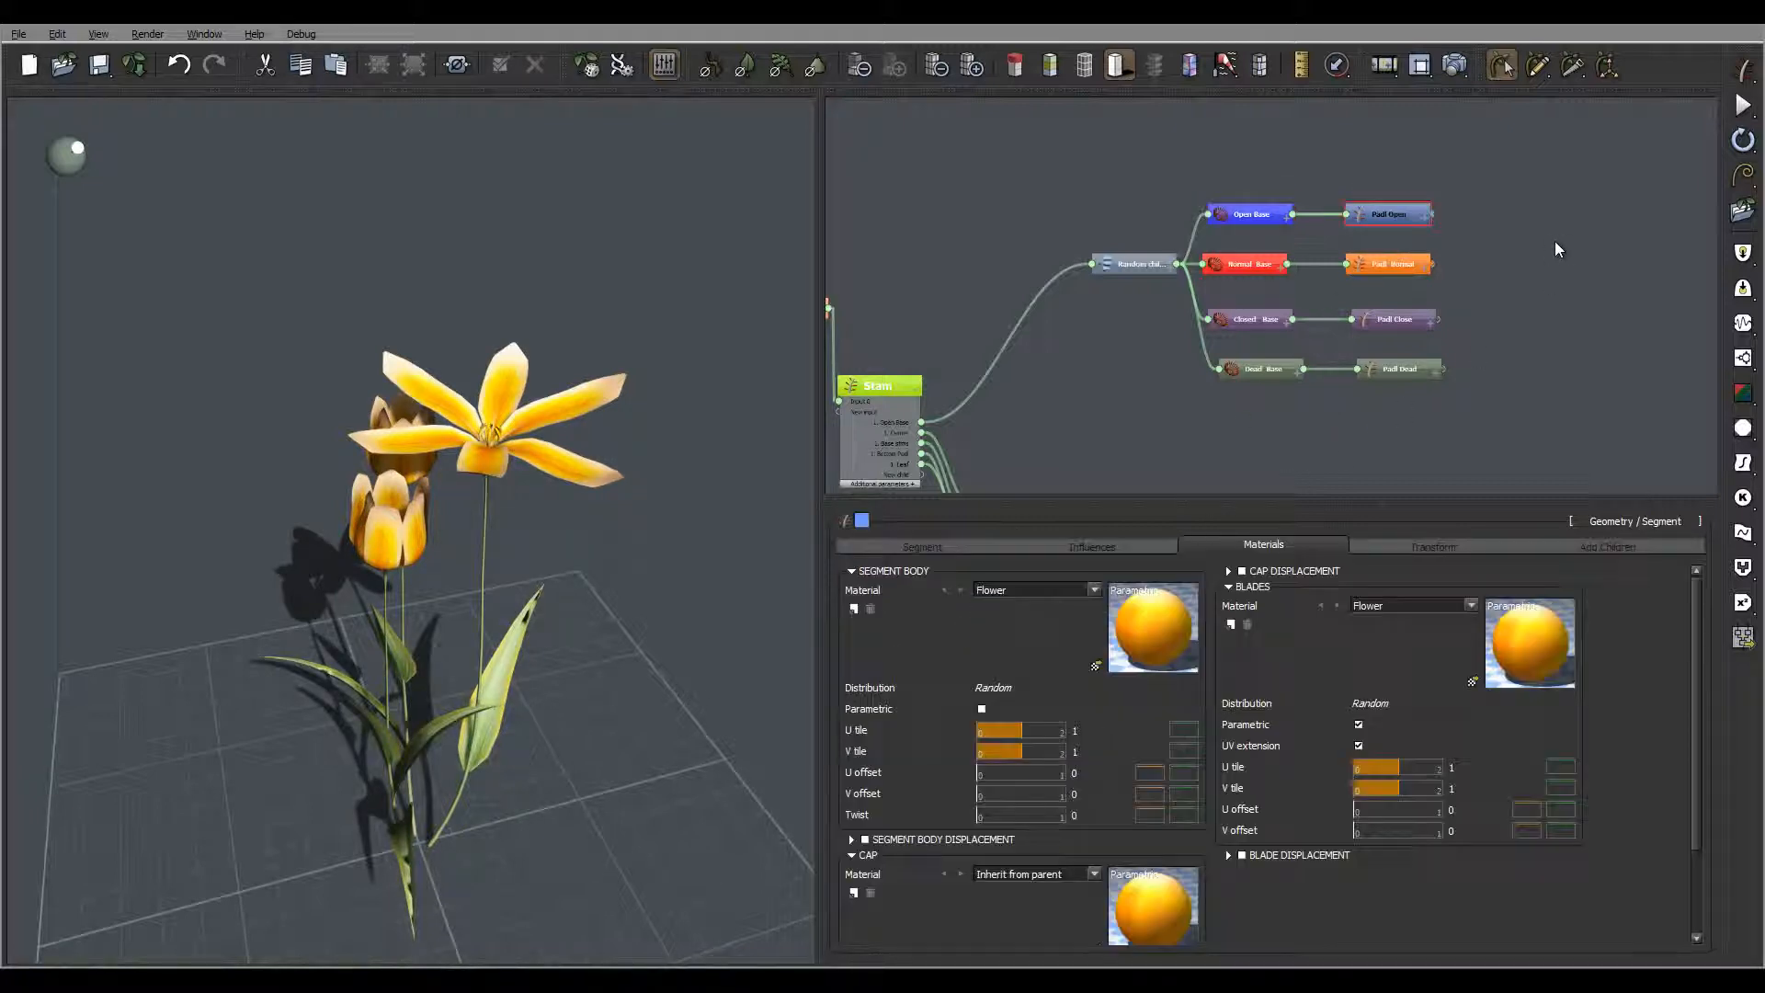
left_click(925, 549)
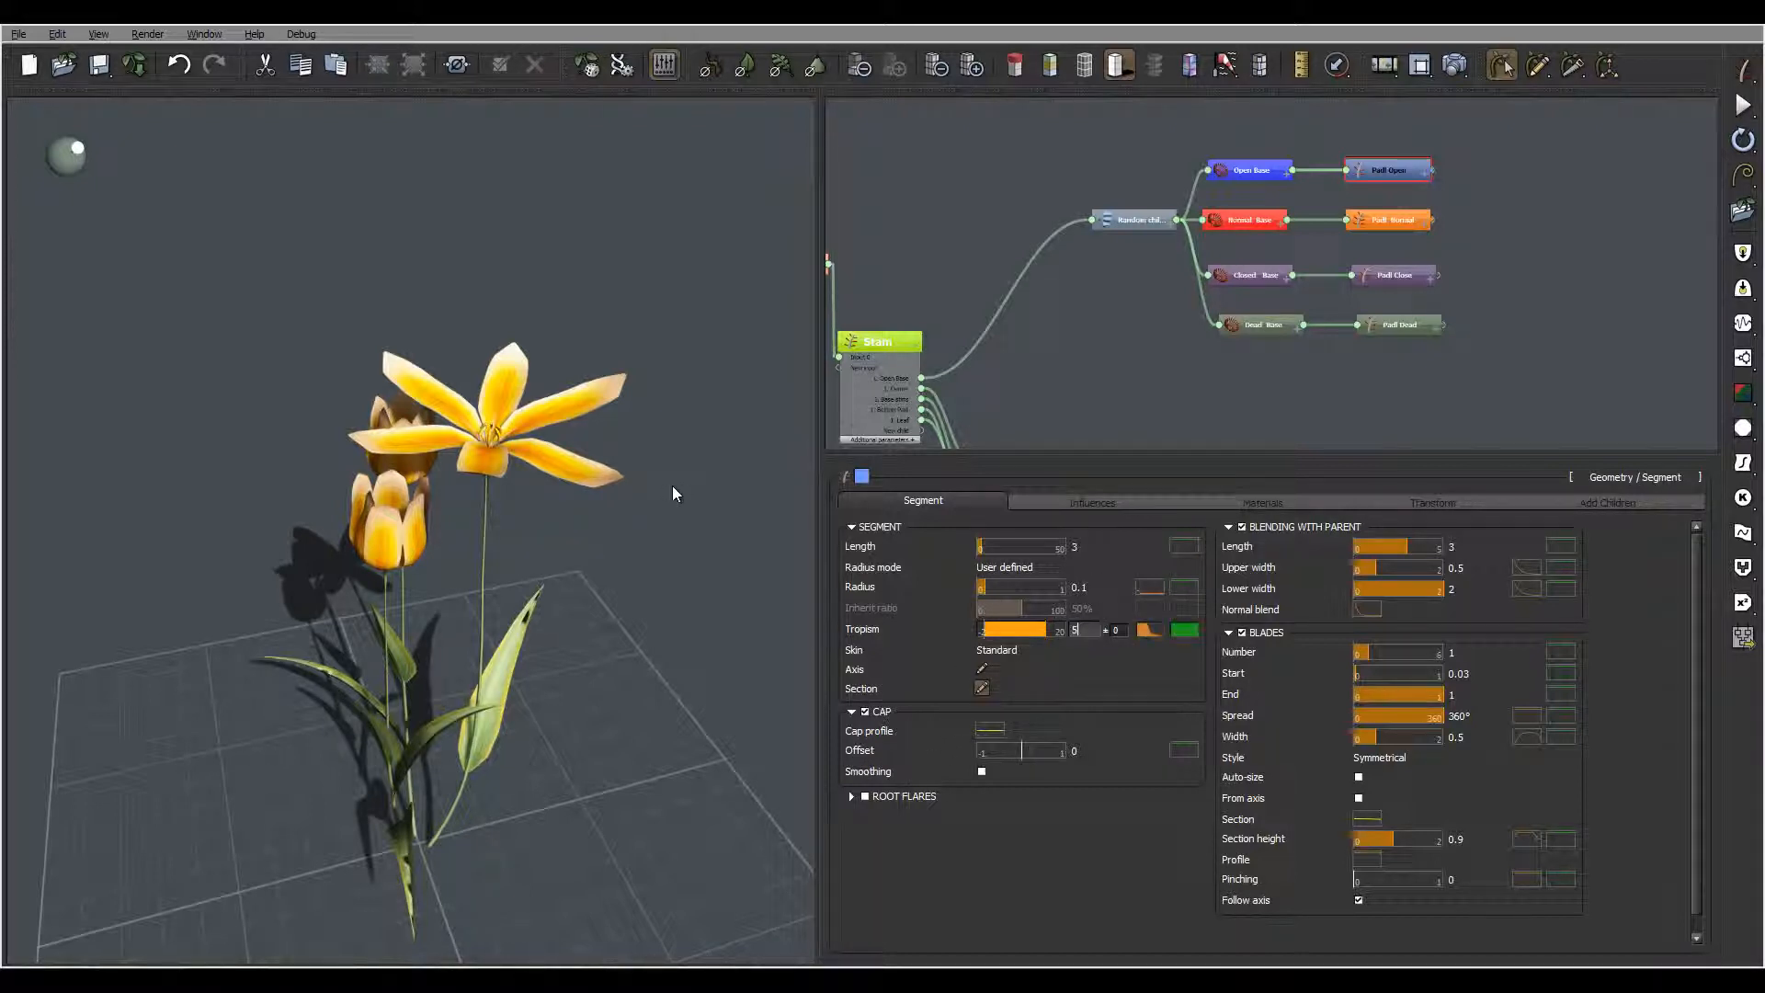
left_click_drag(598, 487, 641, 485)
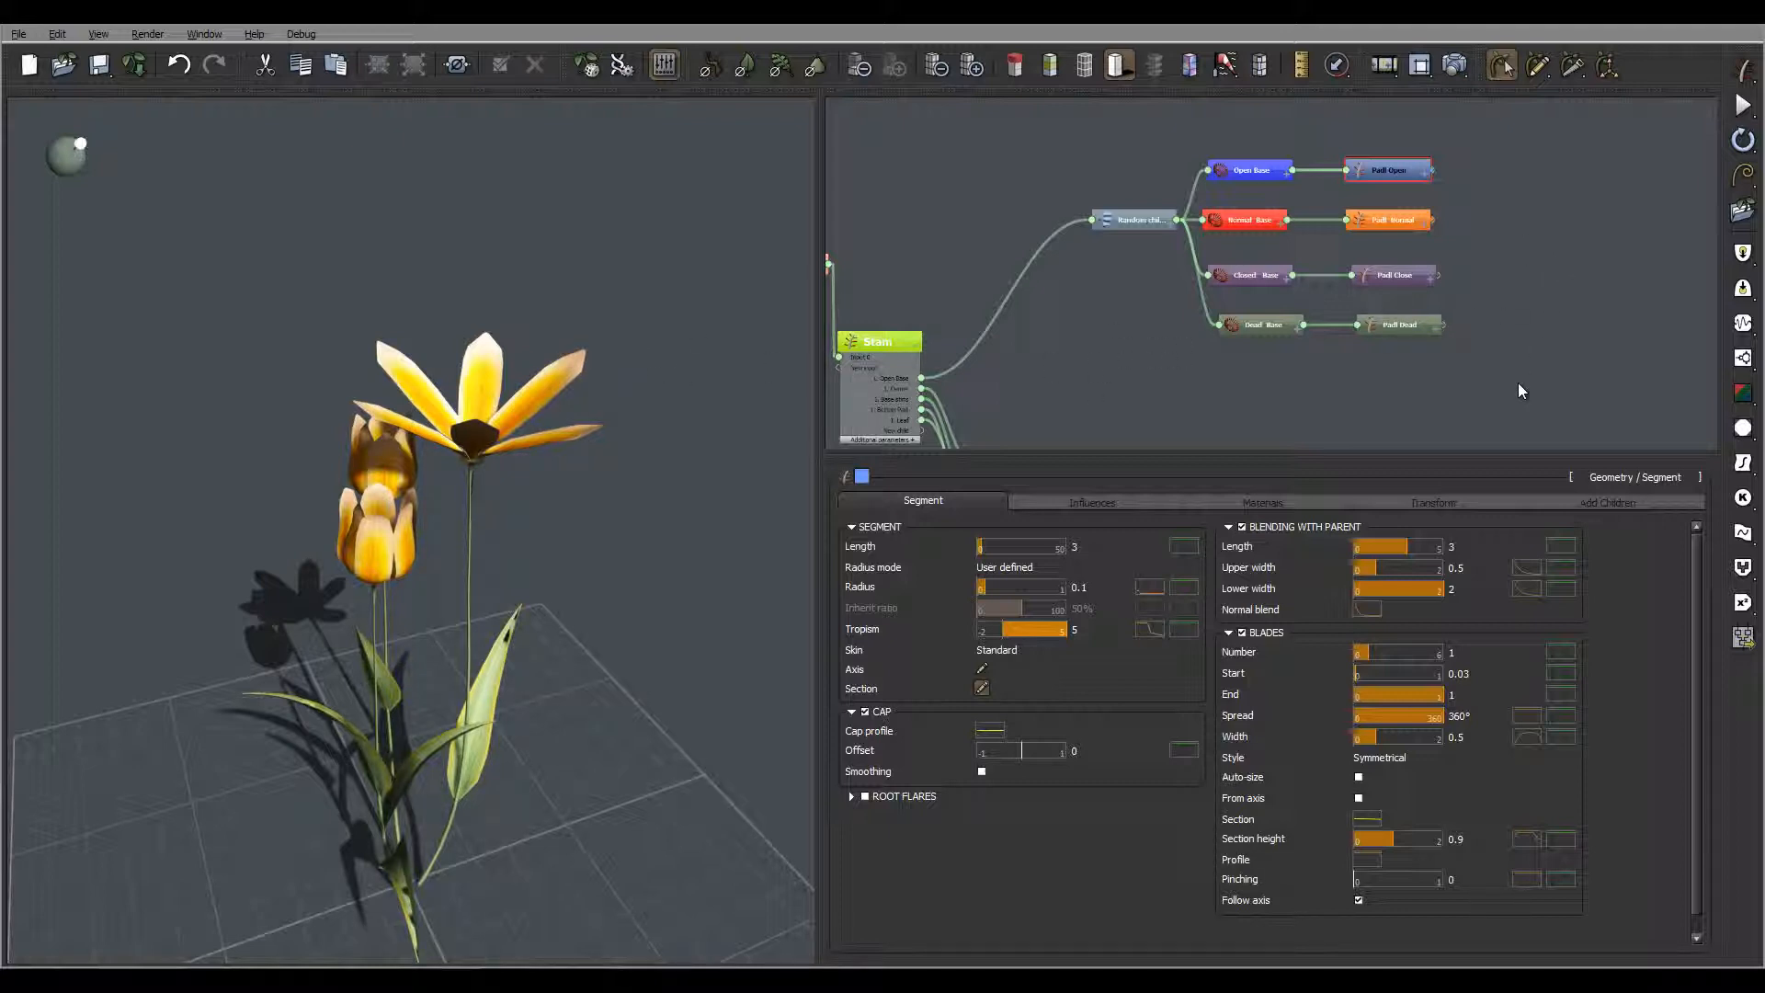
Step: In the open petal's blade width profile, move the upper-end keypoint to X 0.8244, Y 0.5894 and lower the last keypoint to Y 0
left_click(1528, 737)
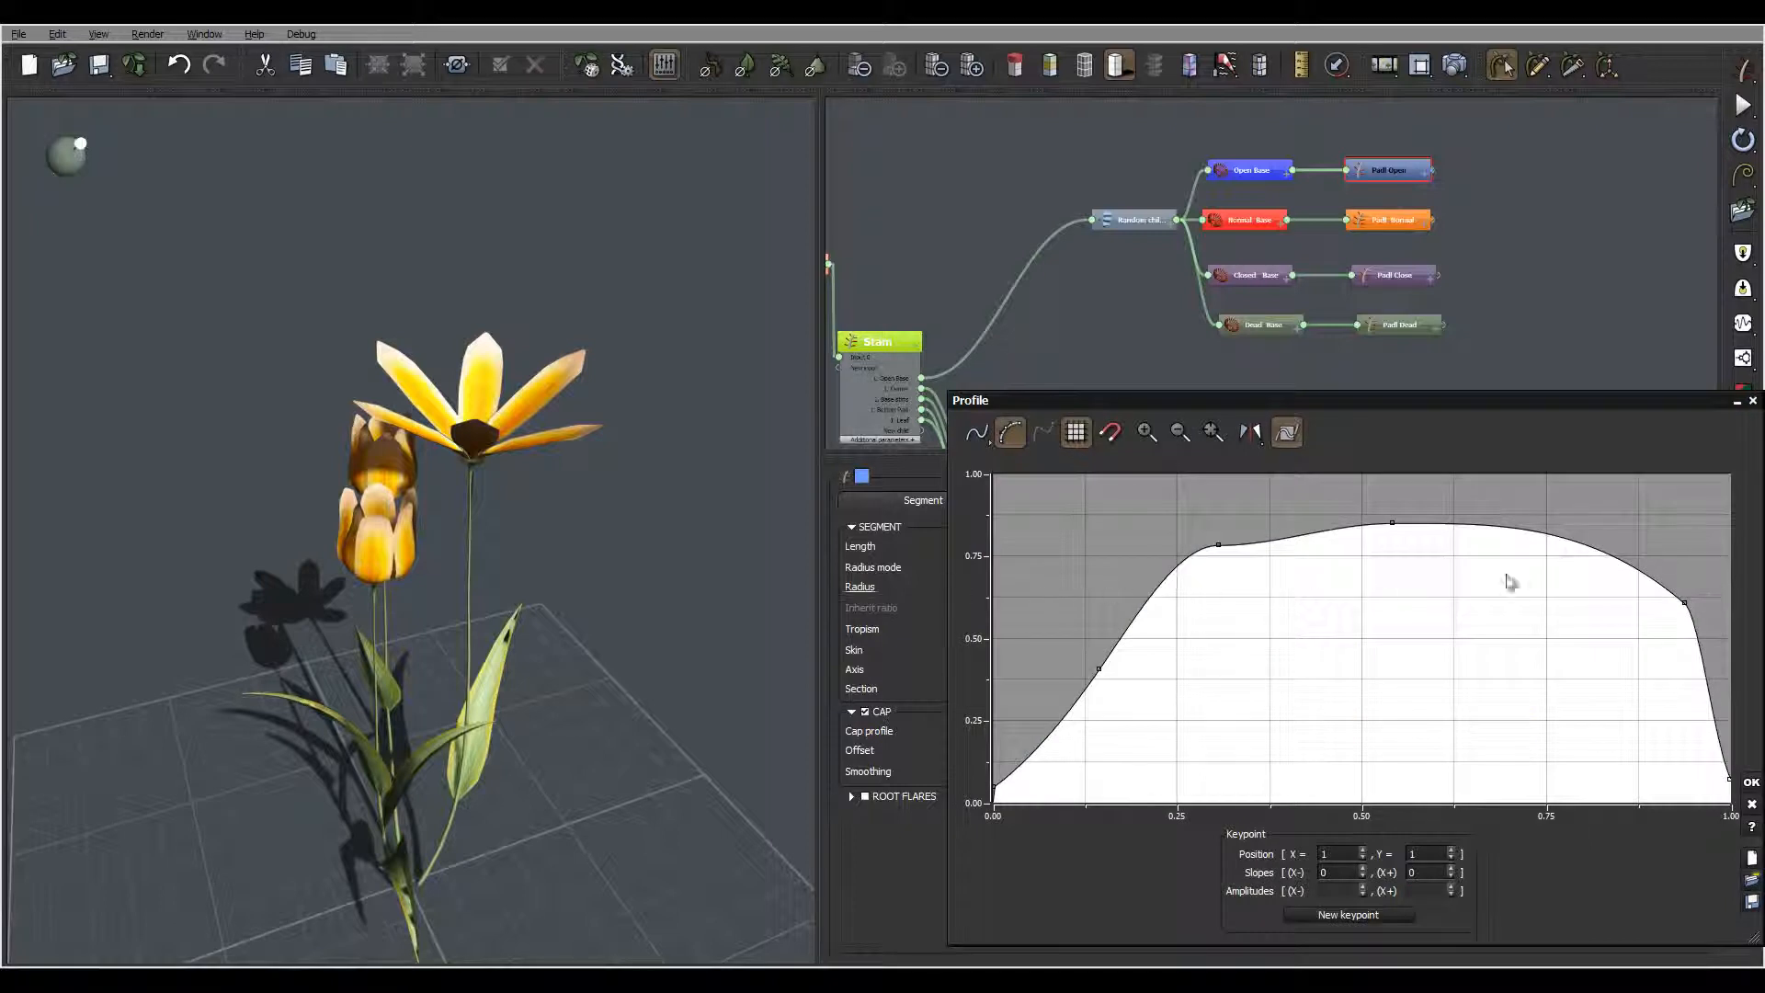
middle_click_drag(1633, 536, 1490, 531)
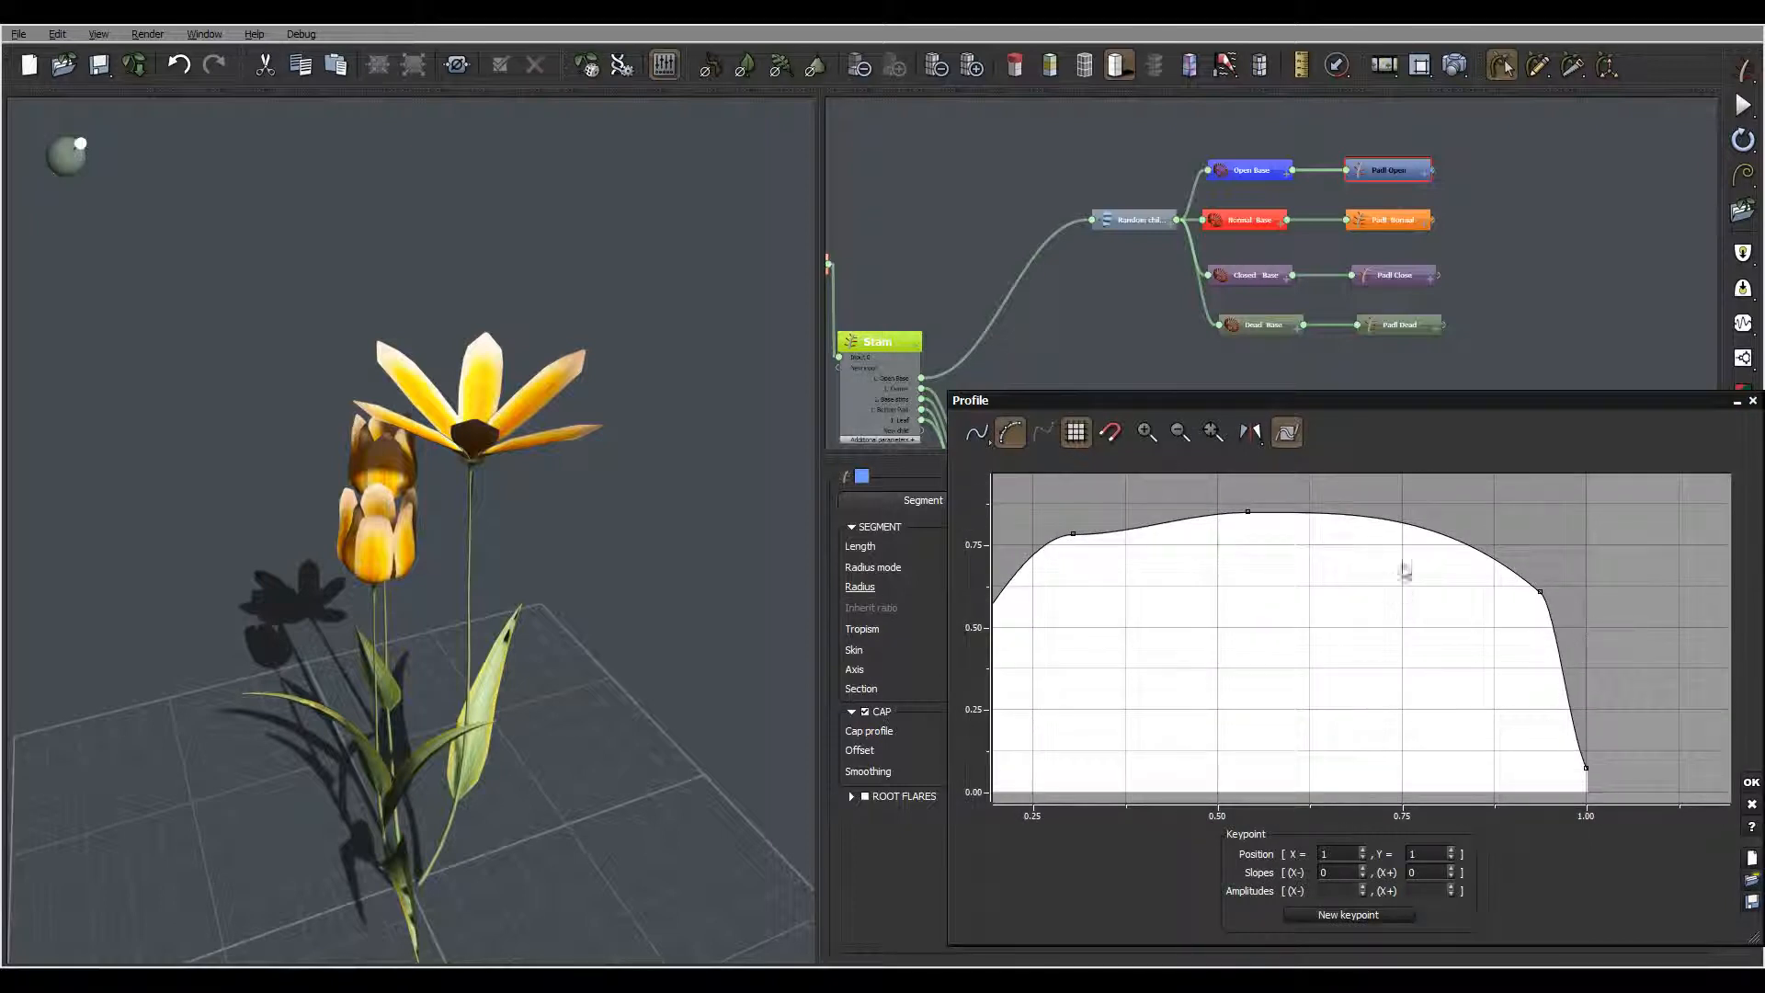
middle_click_drag(1499, 600, 1420, 551)
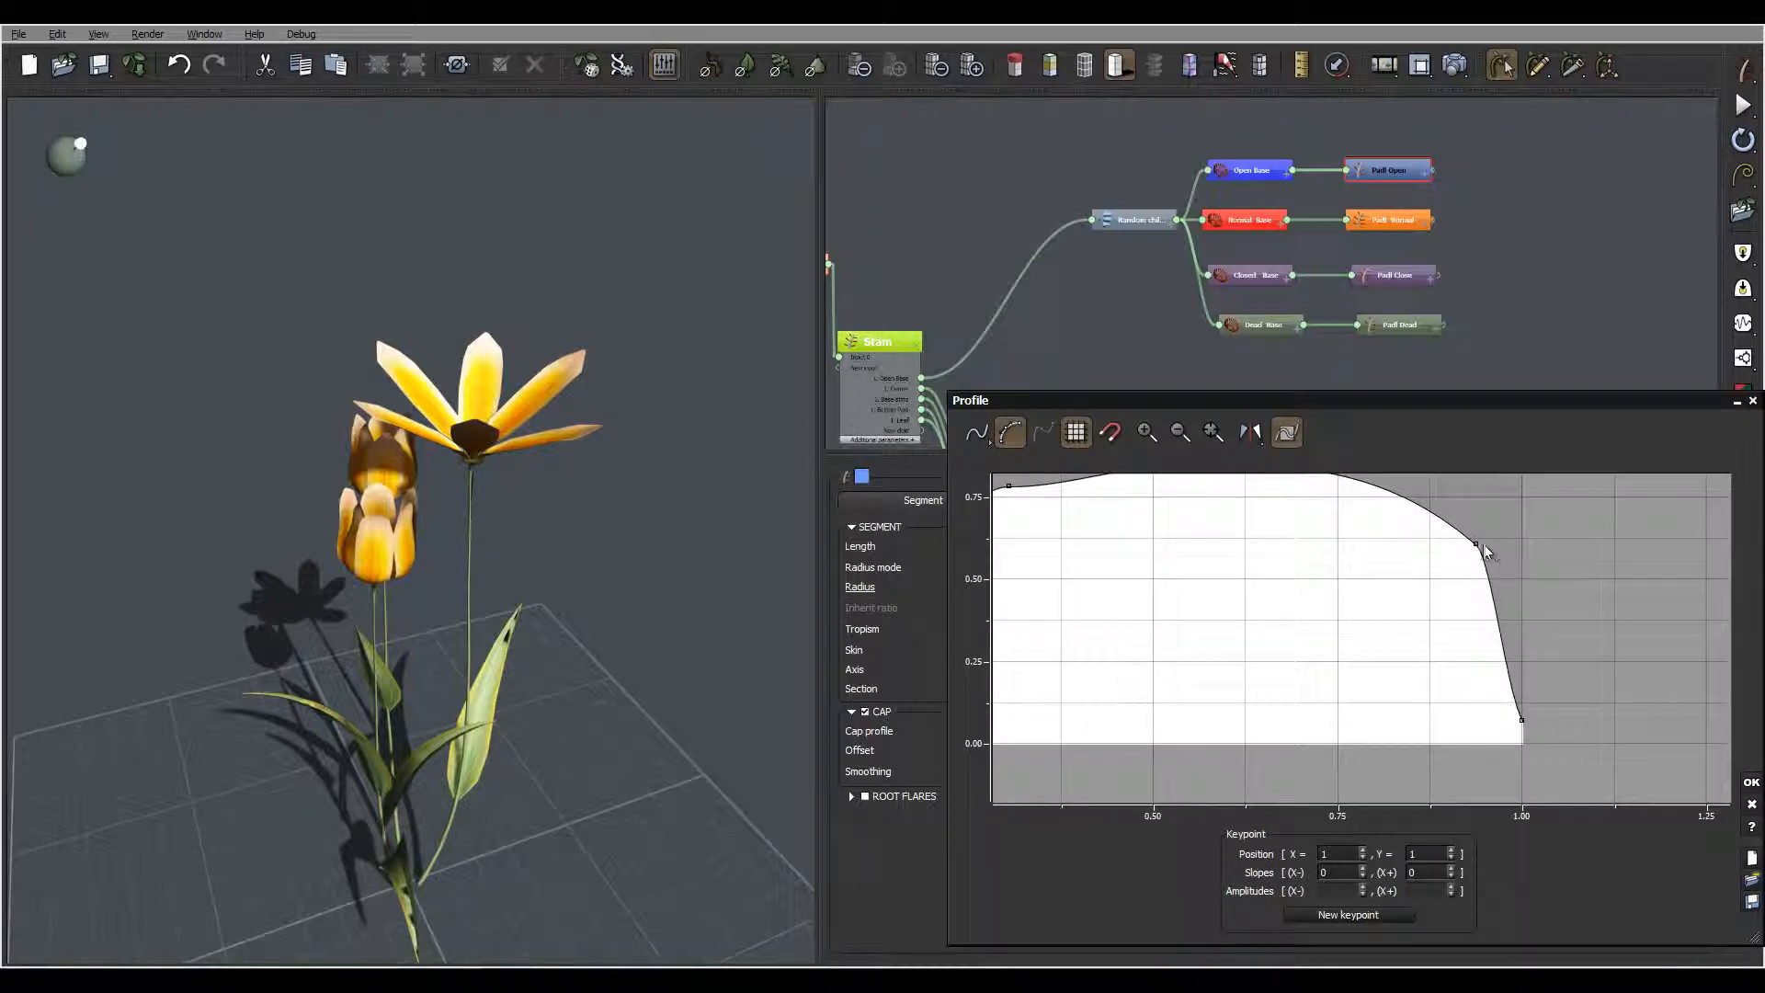
left_click_drag(1480, 544, 1392, 549)
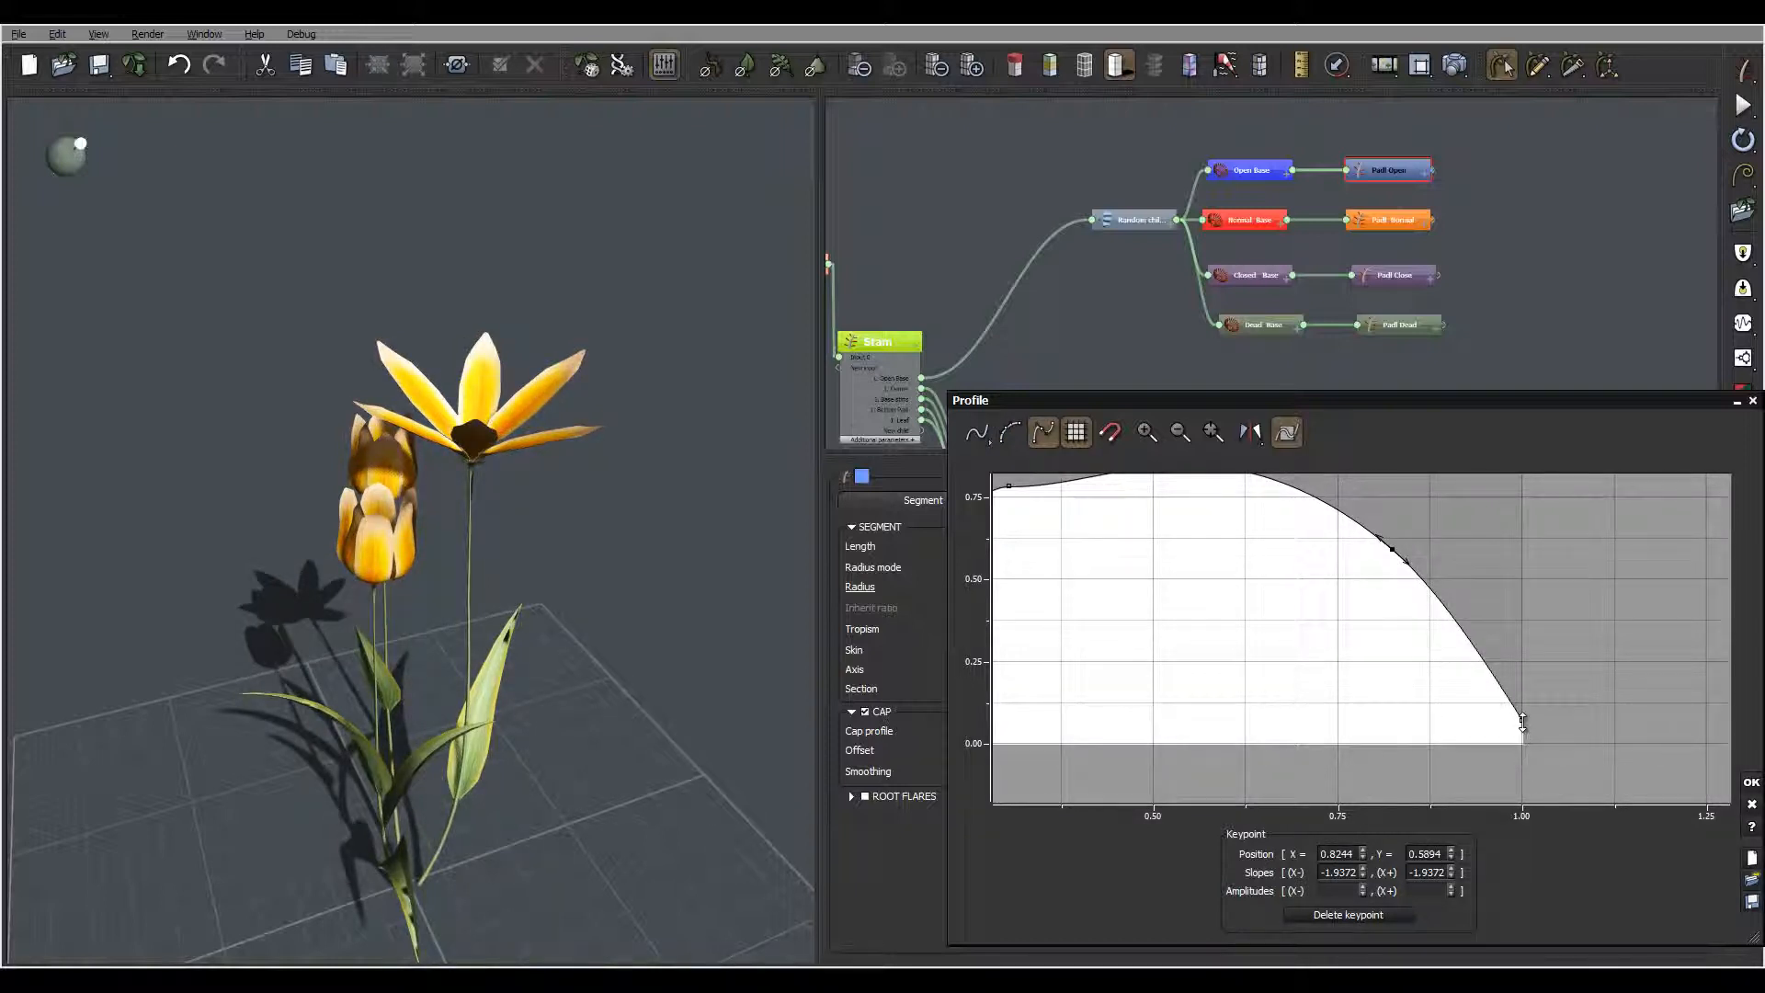
left_click_drag(1522, 725, 1480, 724)
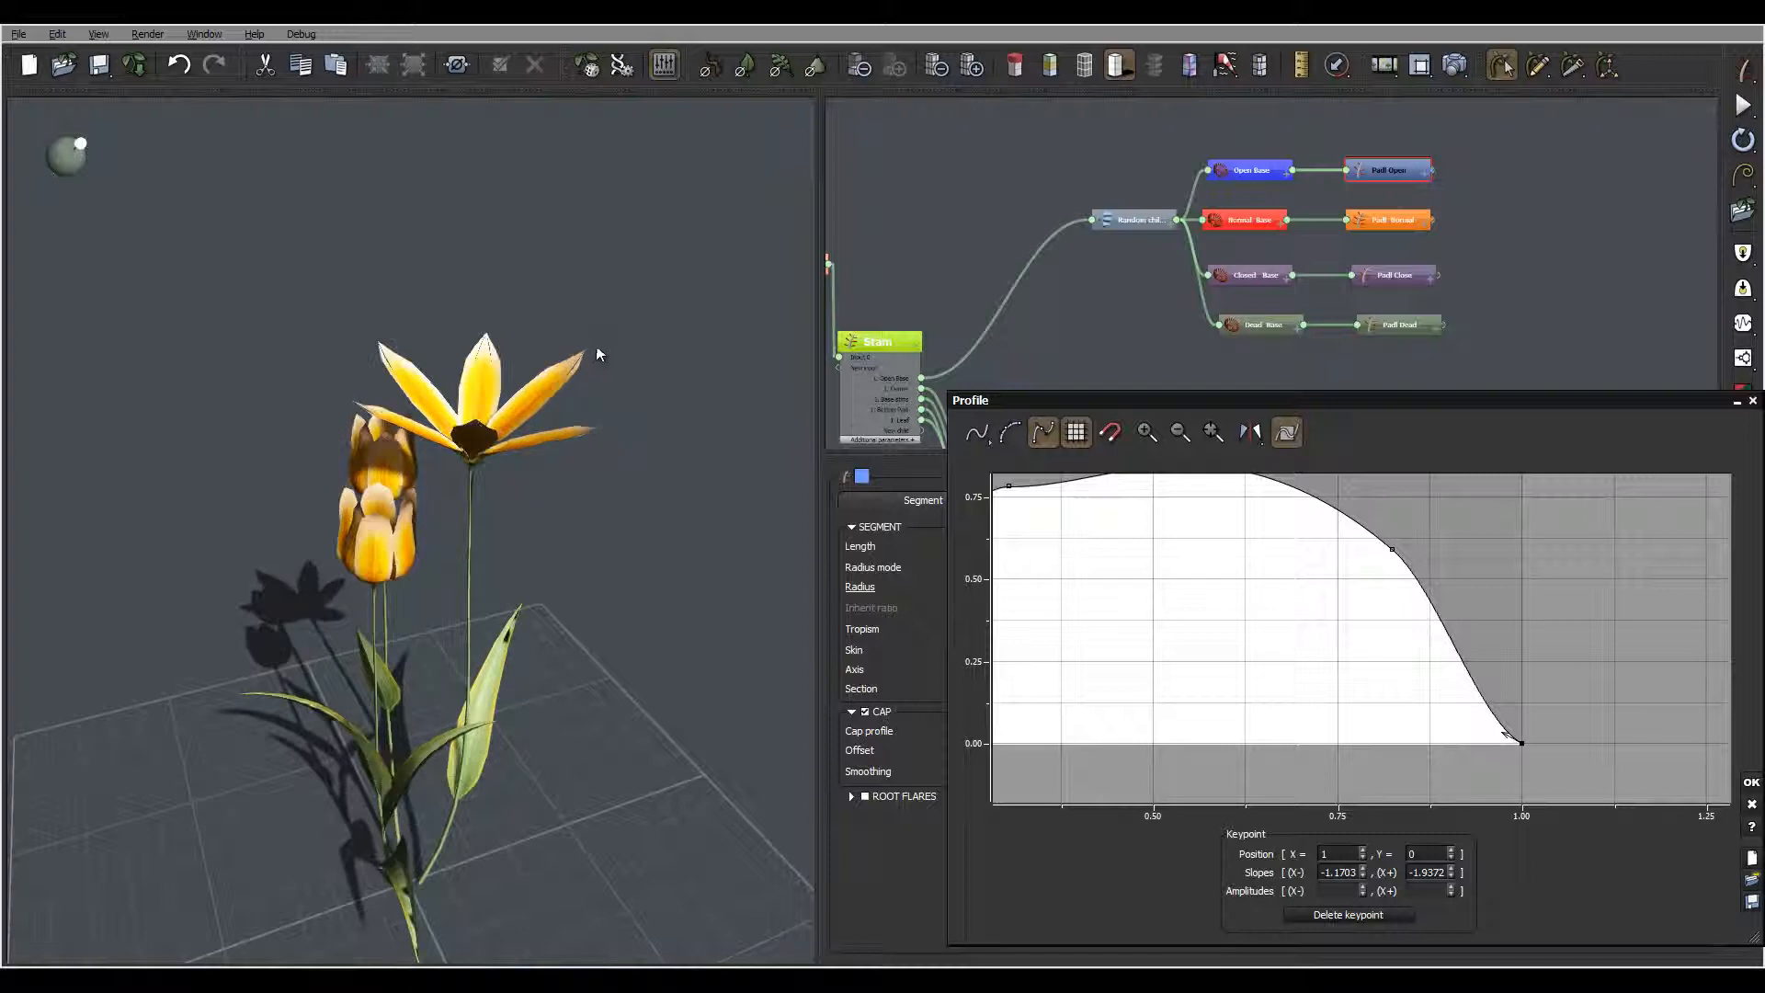
left_click_drag(591, 354, 538, 305)
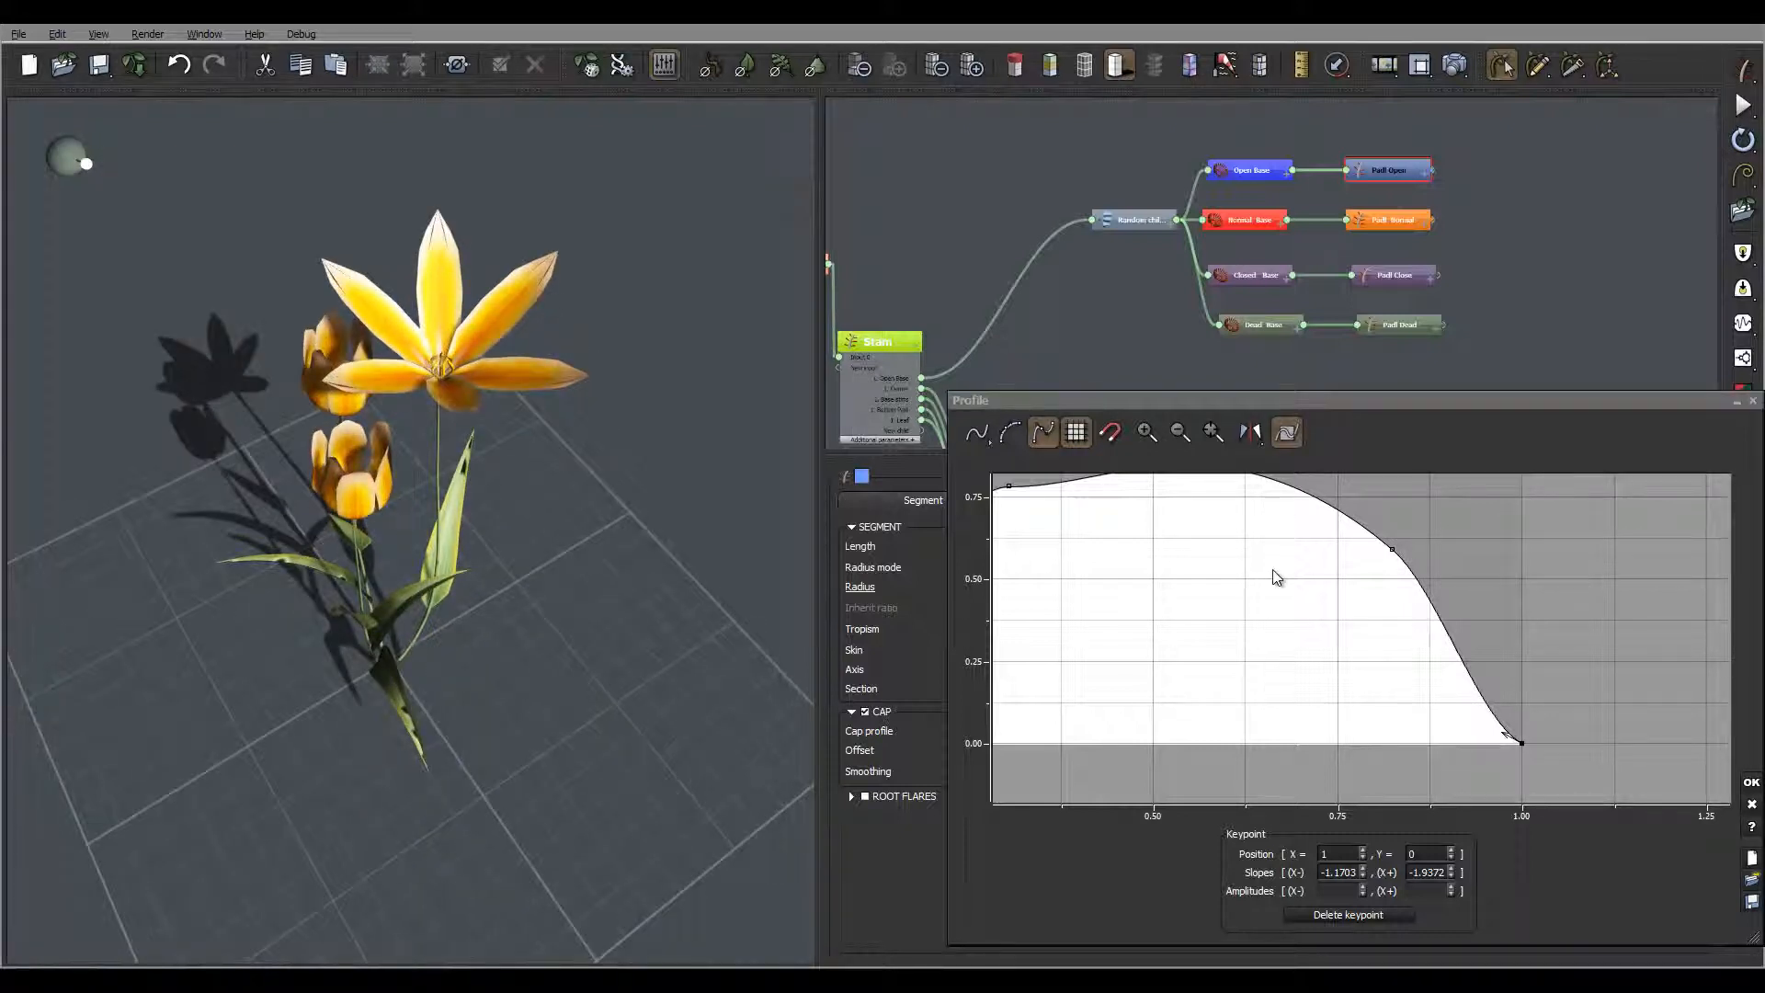
Step: Widen the middle of the petal width profile by moving its two upper keypoints to 0.6152, 0.9385 and 0.3686, 0.9693
middle_click_drag(1284, 551, 1409, 643)
left_click_drag(1133, 577, 1397, 538)
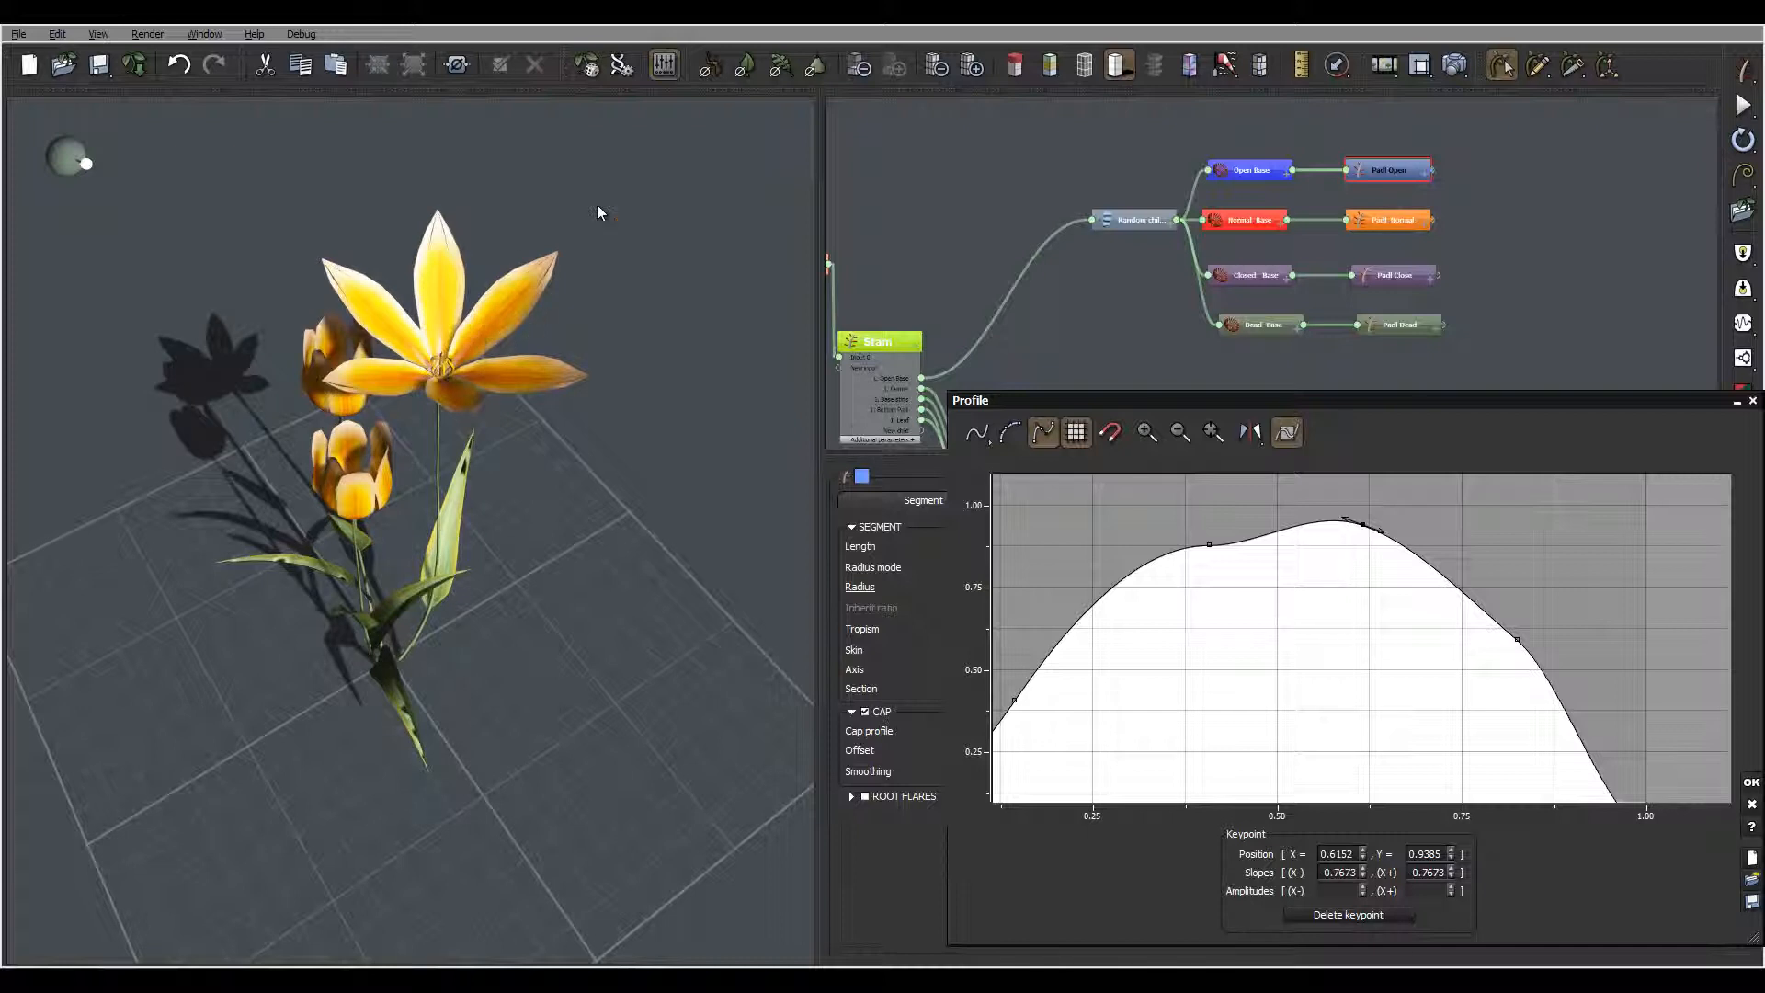
middle_click_drag(1302, 567, 1352, 586)
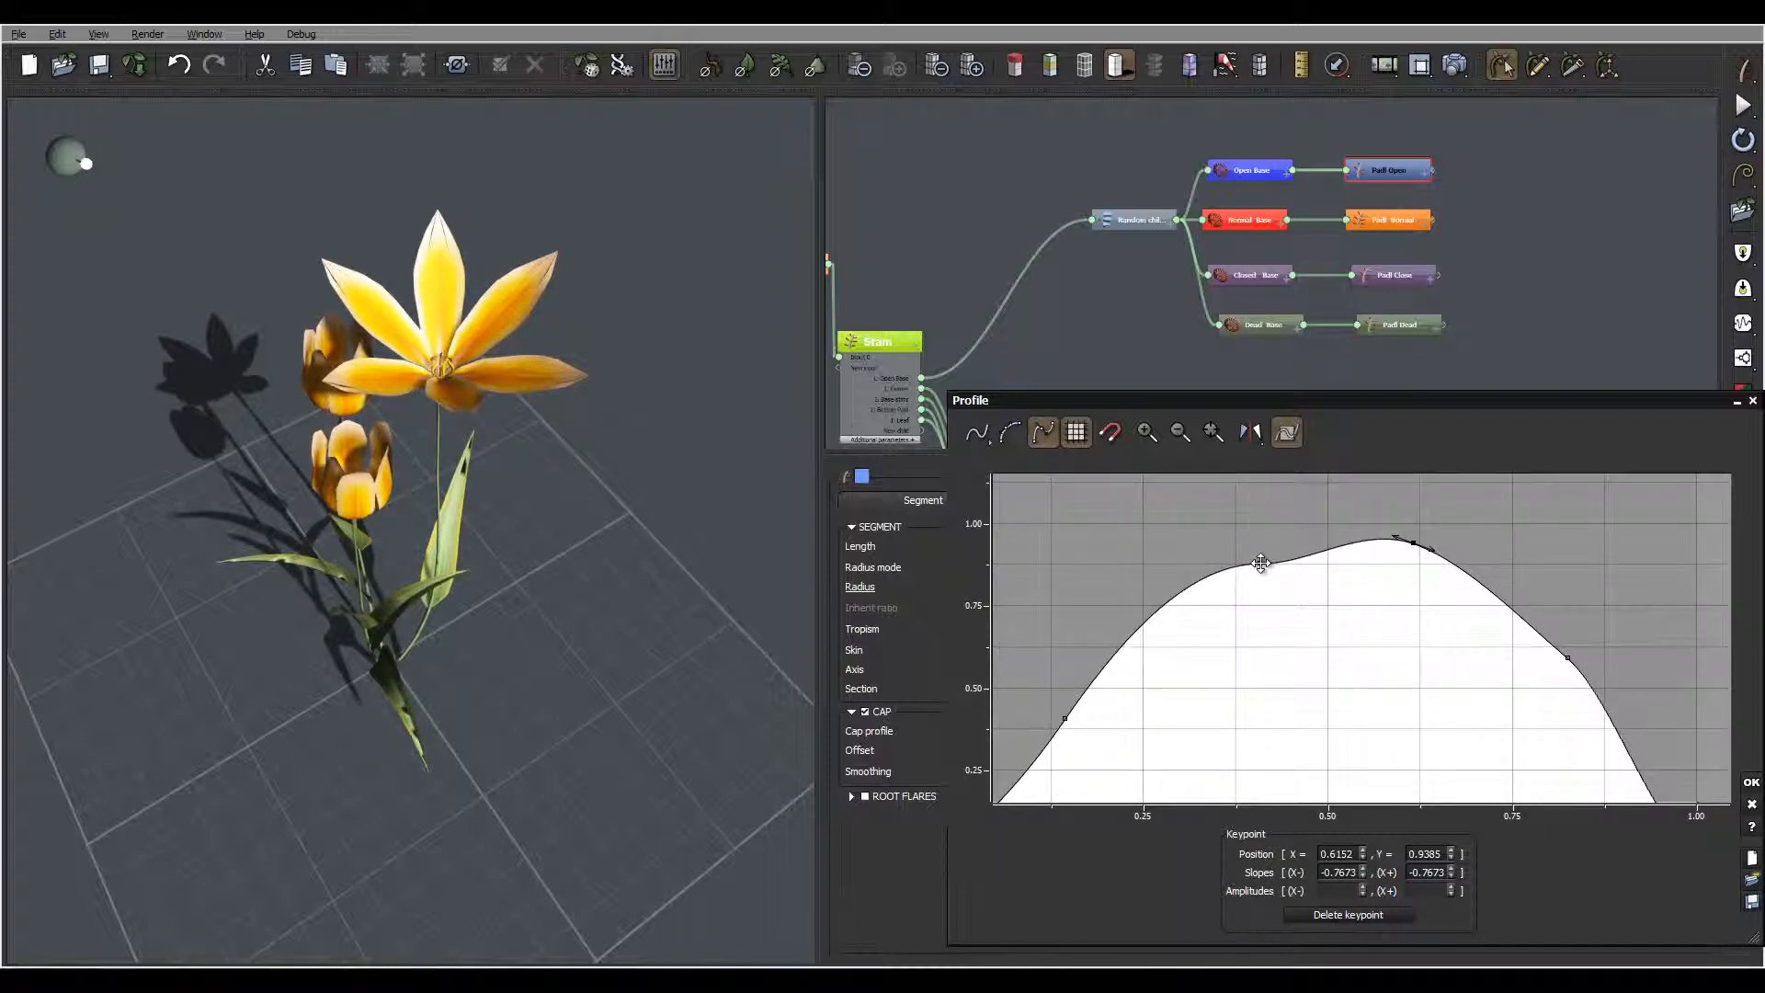
mouse_move(1261, 564)
left_mouse_down()
mouse_move(1233, 528)
mouse_move(1256, 536)
left_mouse_up()
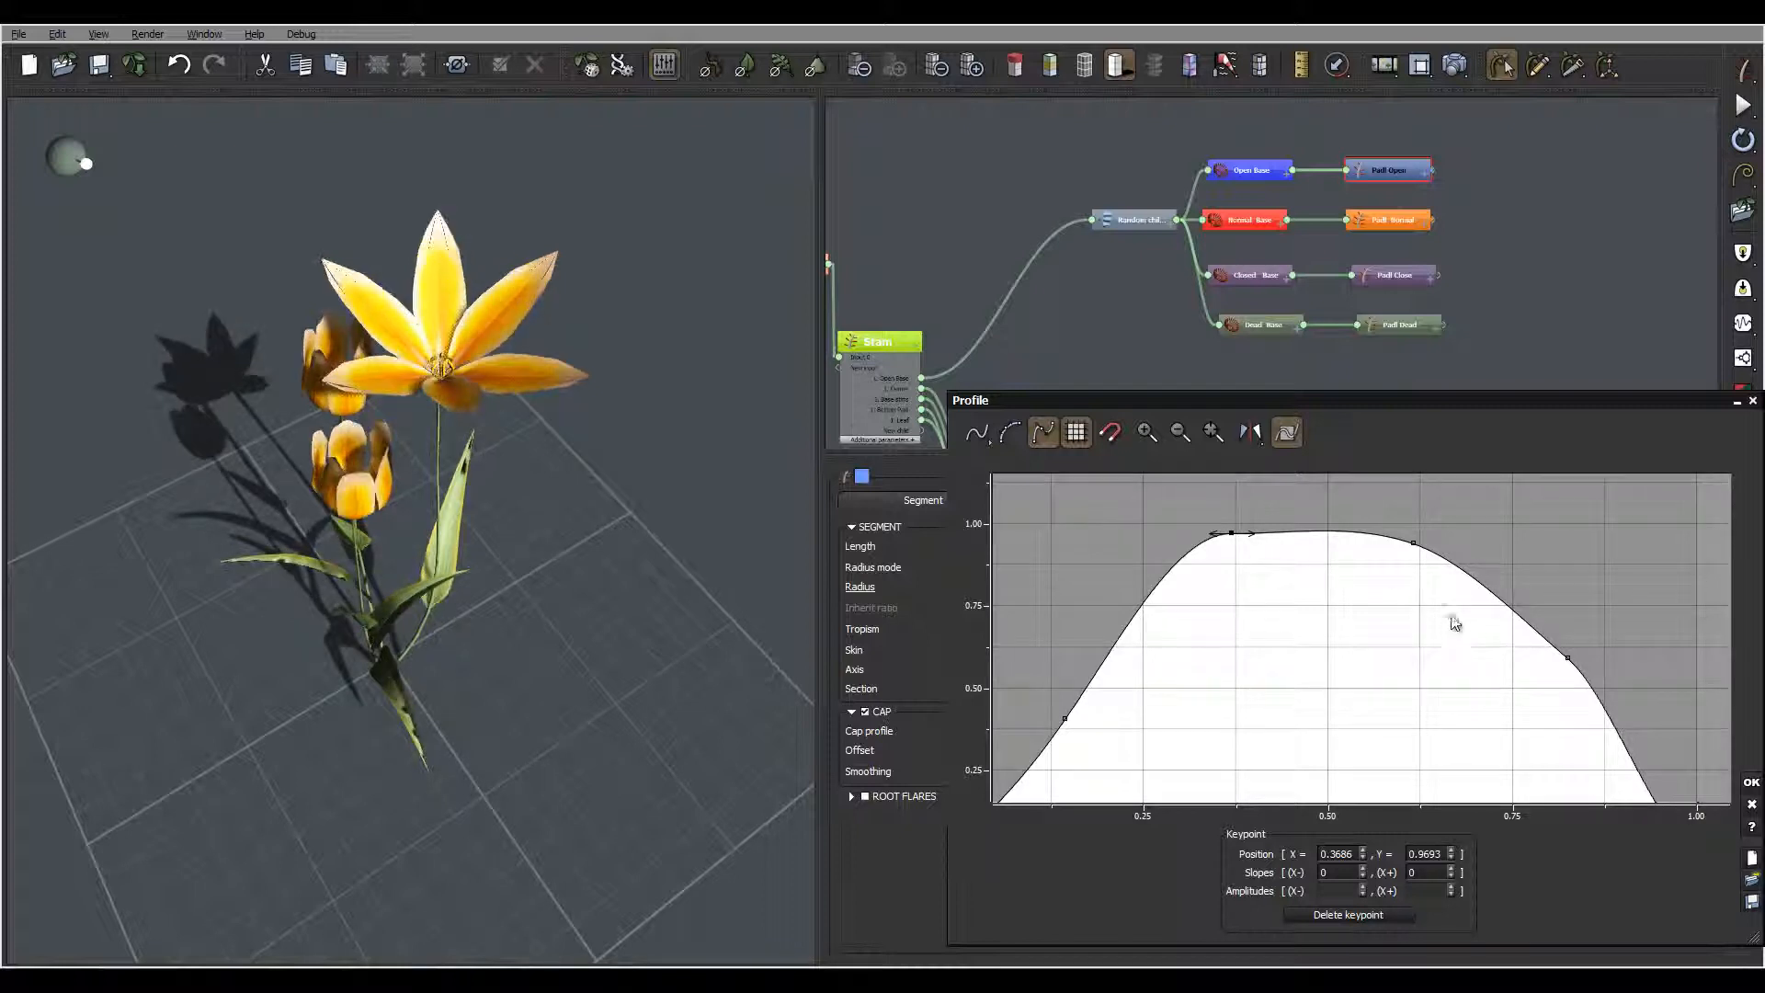
Step: Steepen the slopes of the width profile keypoint at X 0.8244 to -3.5684 and inspect the open flower from several angles
middle_click_drag(1450, 618, 1430, 571)
left_click(1403, 559)
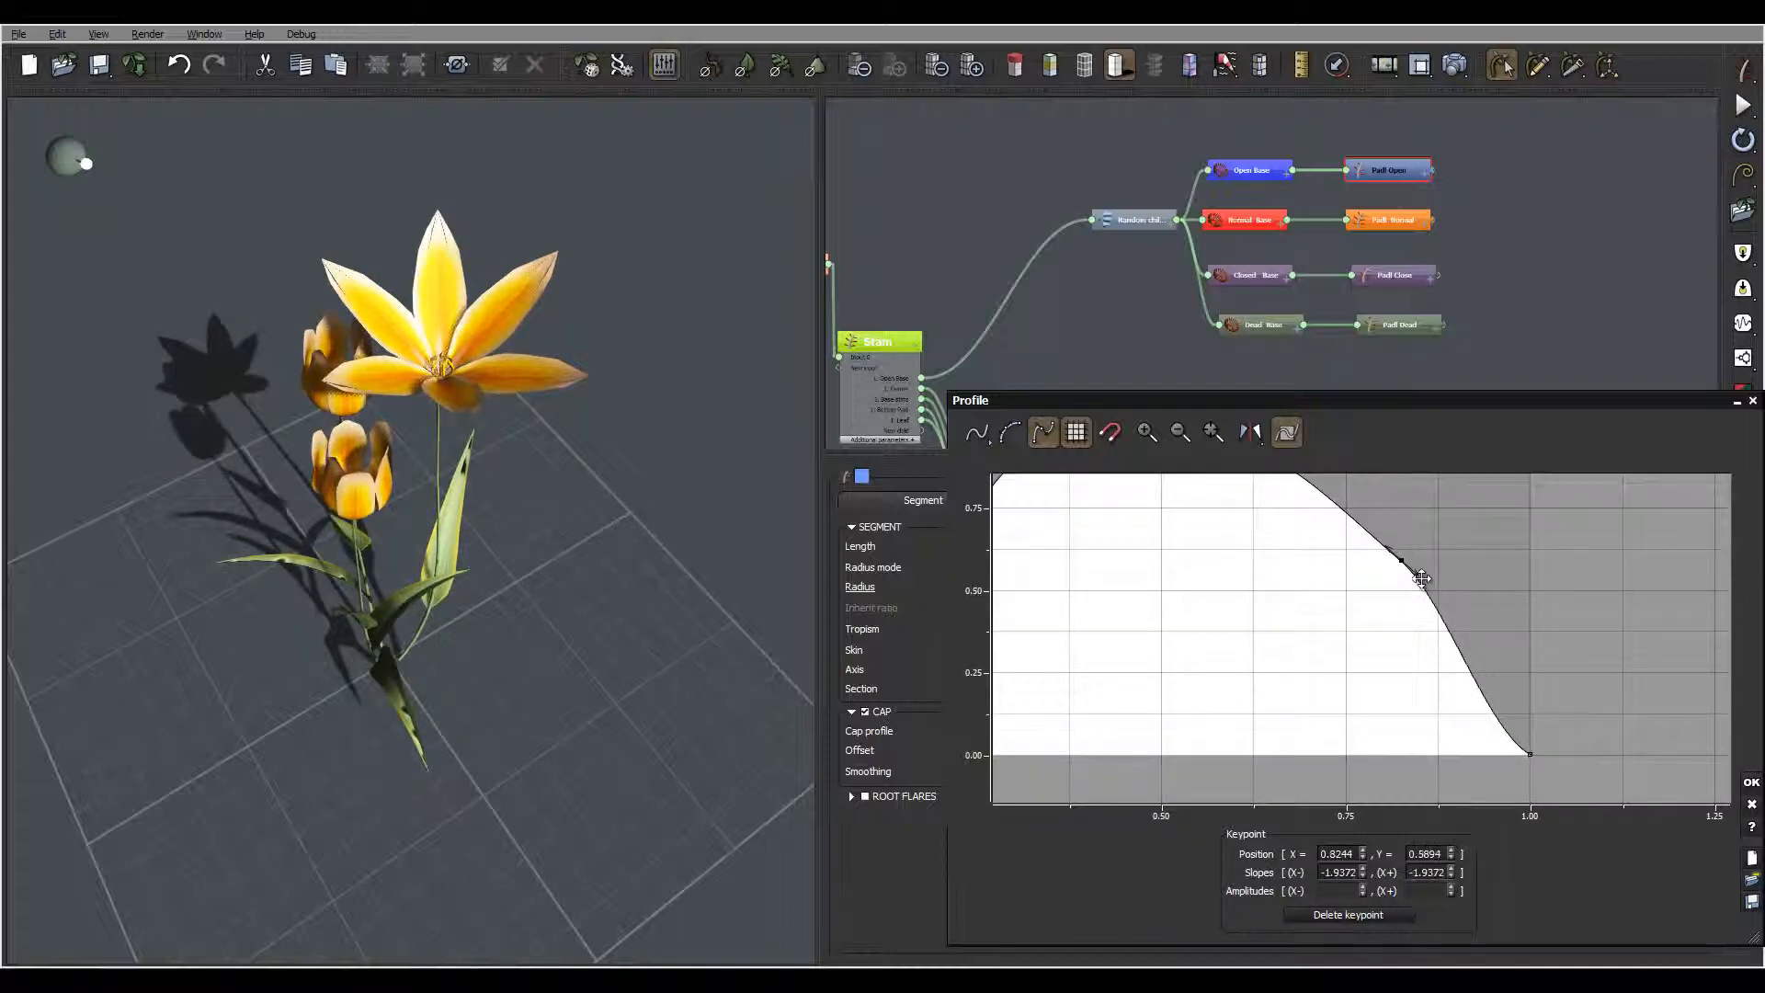
mouse_move(1407, 593)
left_mouse_down()
mouse_move(1403, 657)
mouse_move(1425, 603)
left_mouse_up()
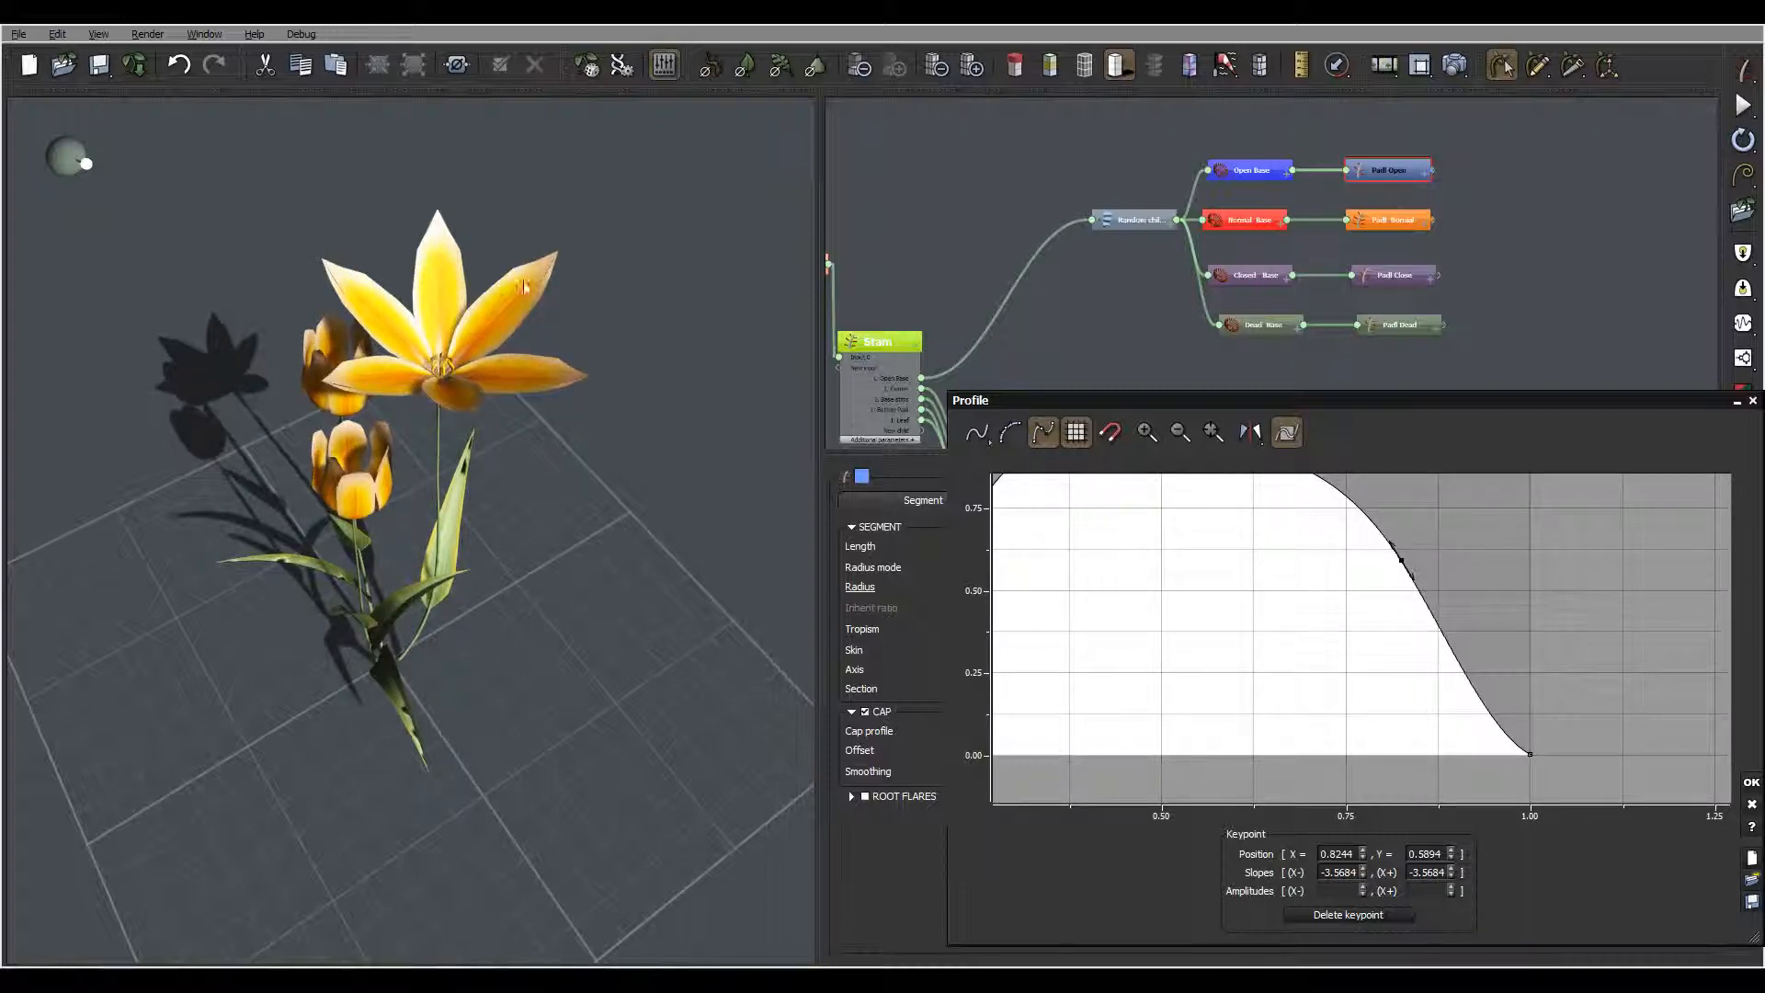
left_click_drag(524, 288, 561, 256)
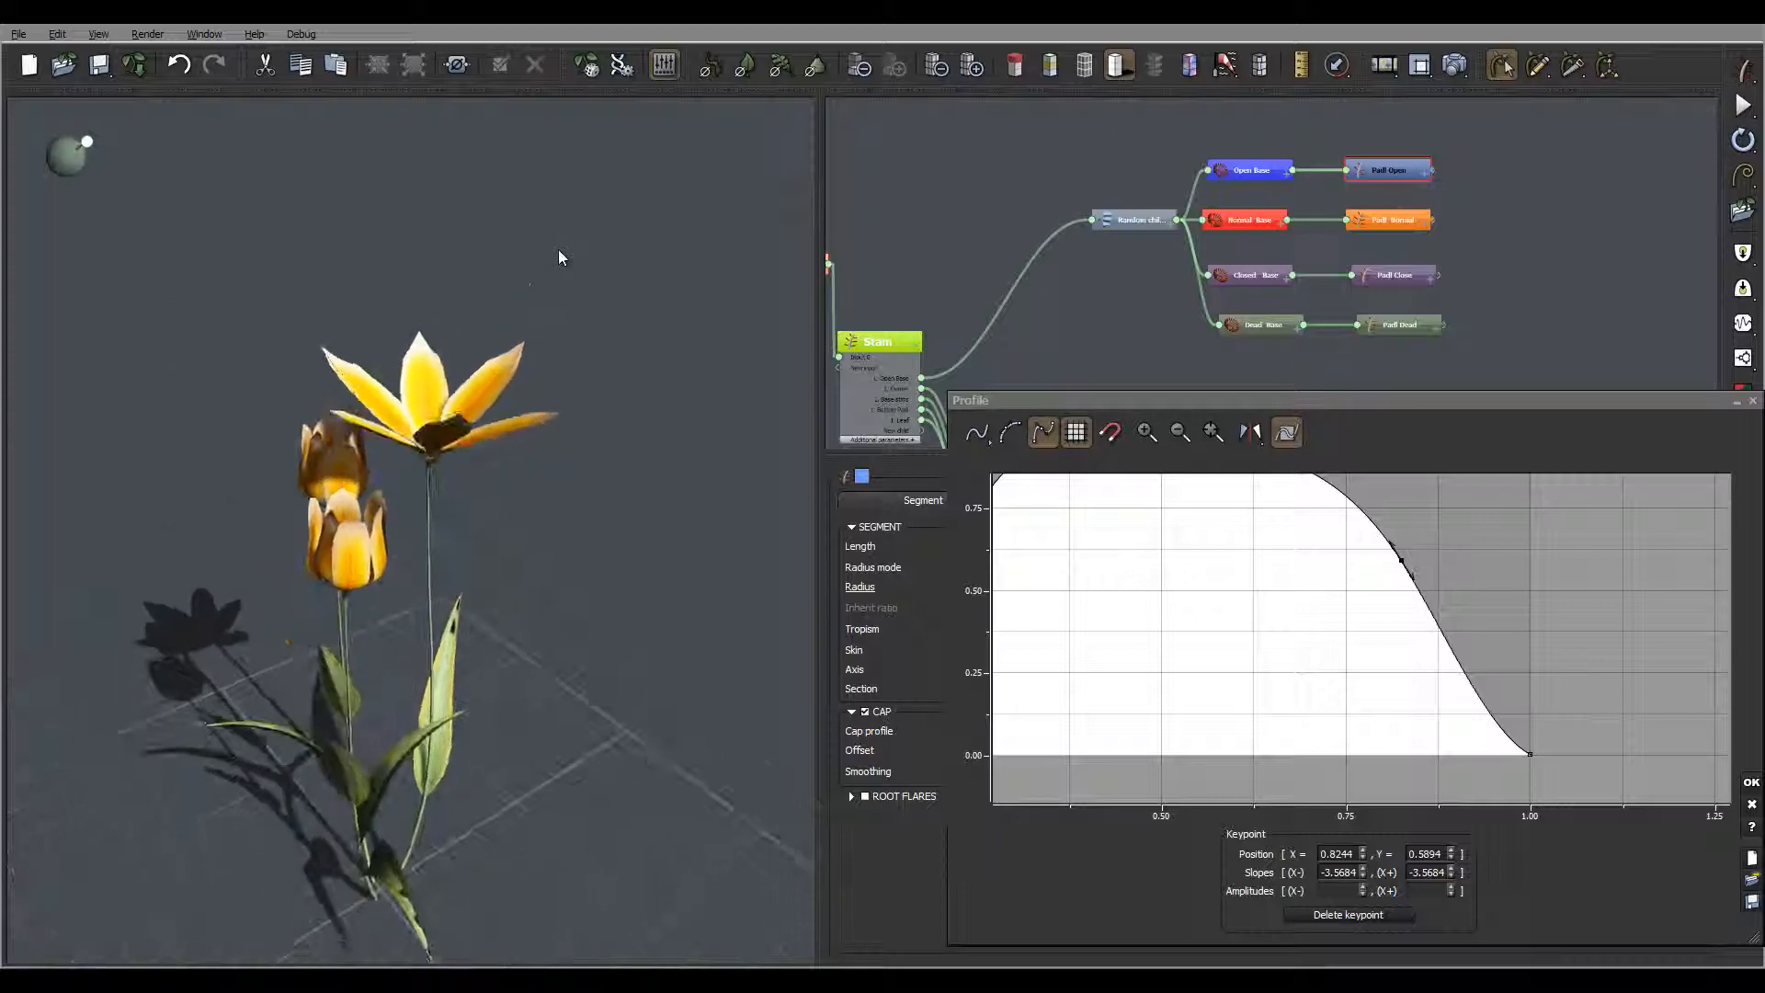
right_click_drag(561, 257, 451, 386)
scroll(426, 341, "up", 3)
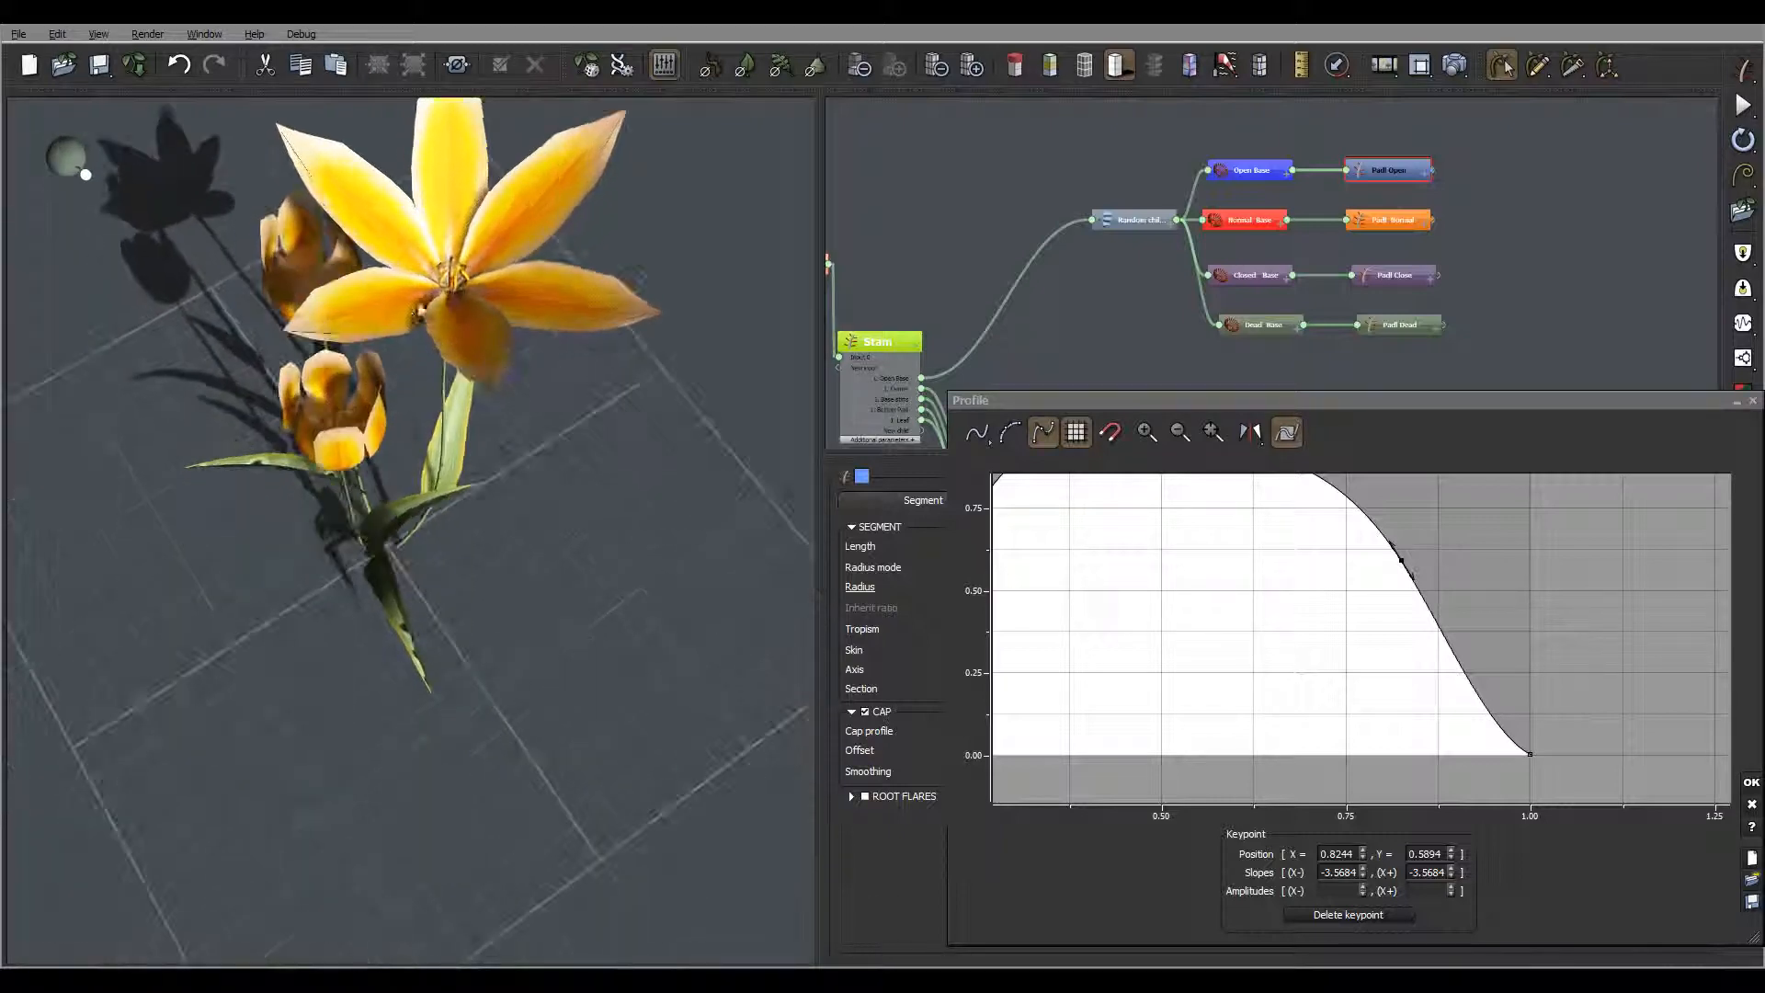
left_click_drag(450, 386, 542, 256)
middle_click_drag(1332, 552, 1313, 650)
mouse_move(563, 413)
left_mouse_down()
mouse_move(563, 378)
mouse_move(556, 410)
left_mouse_up()
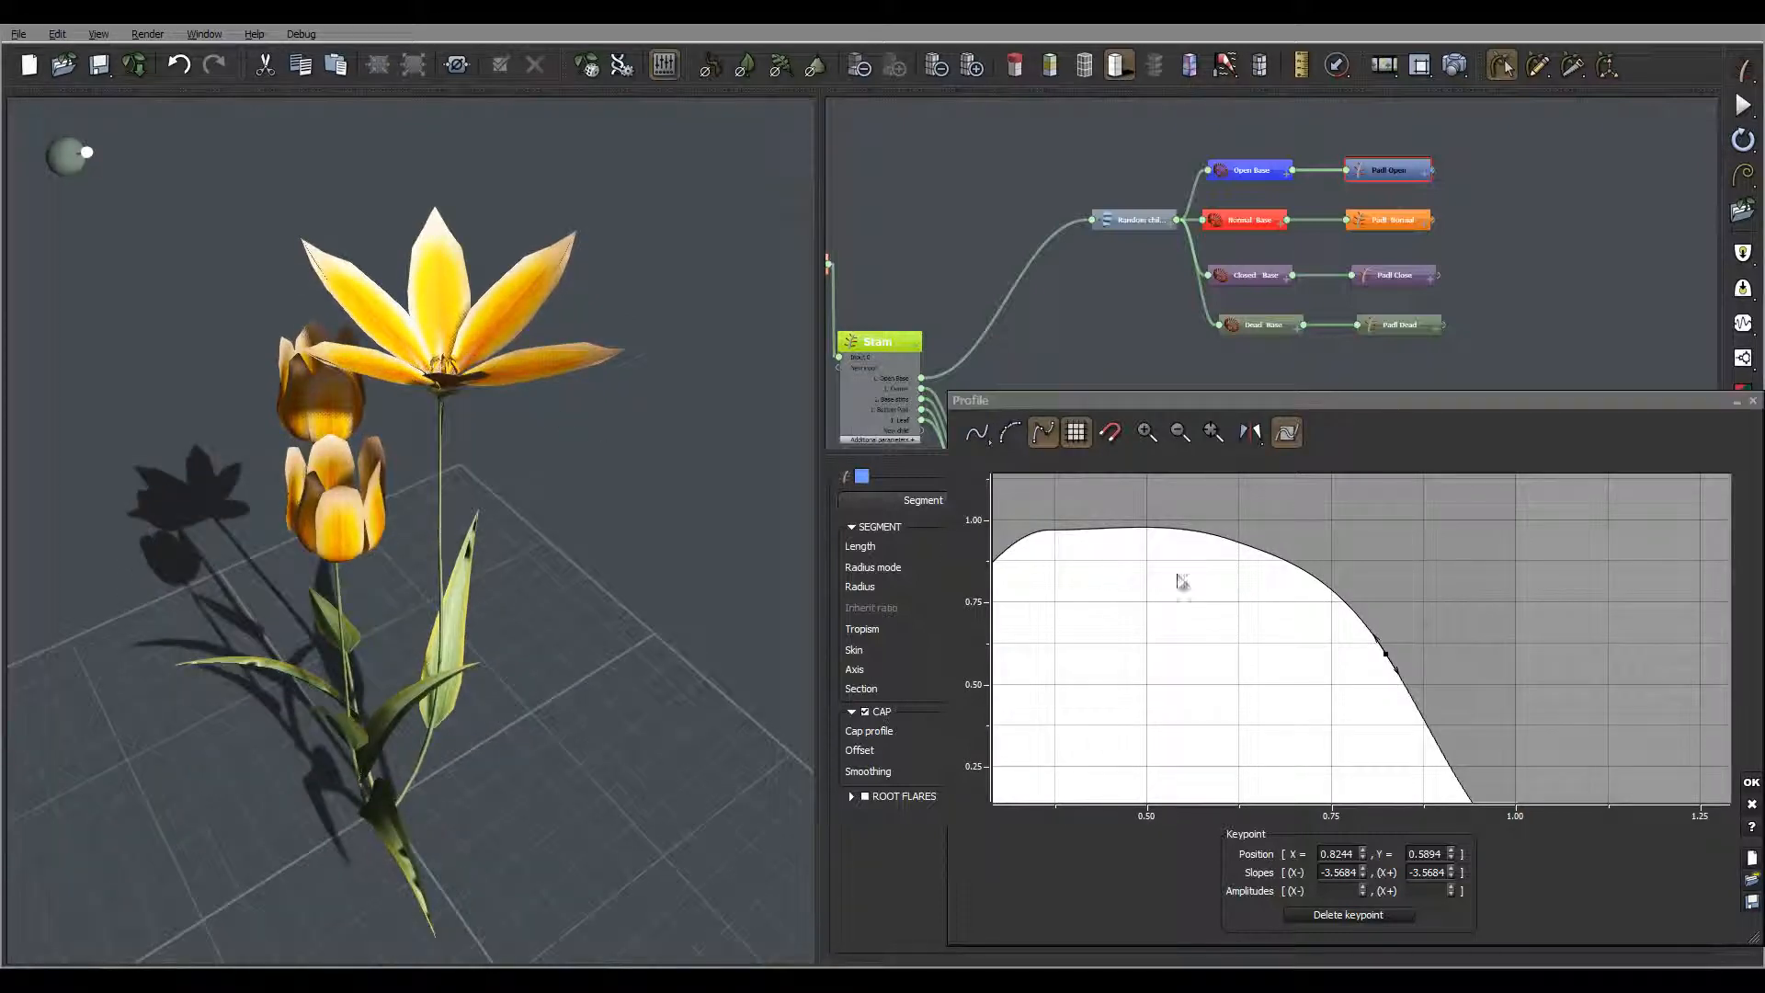
Step: Move the width profile keypoint near the petal's base to X 0.132, Y 0.4302 and apply the profile
middle_click_drag(1273, 597, 1472, 584)
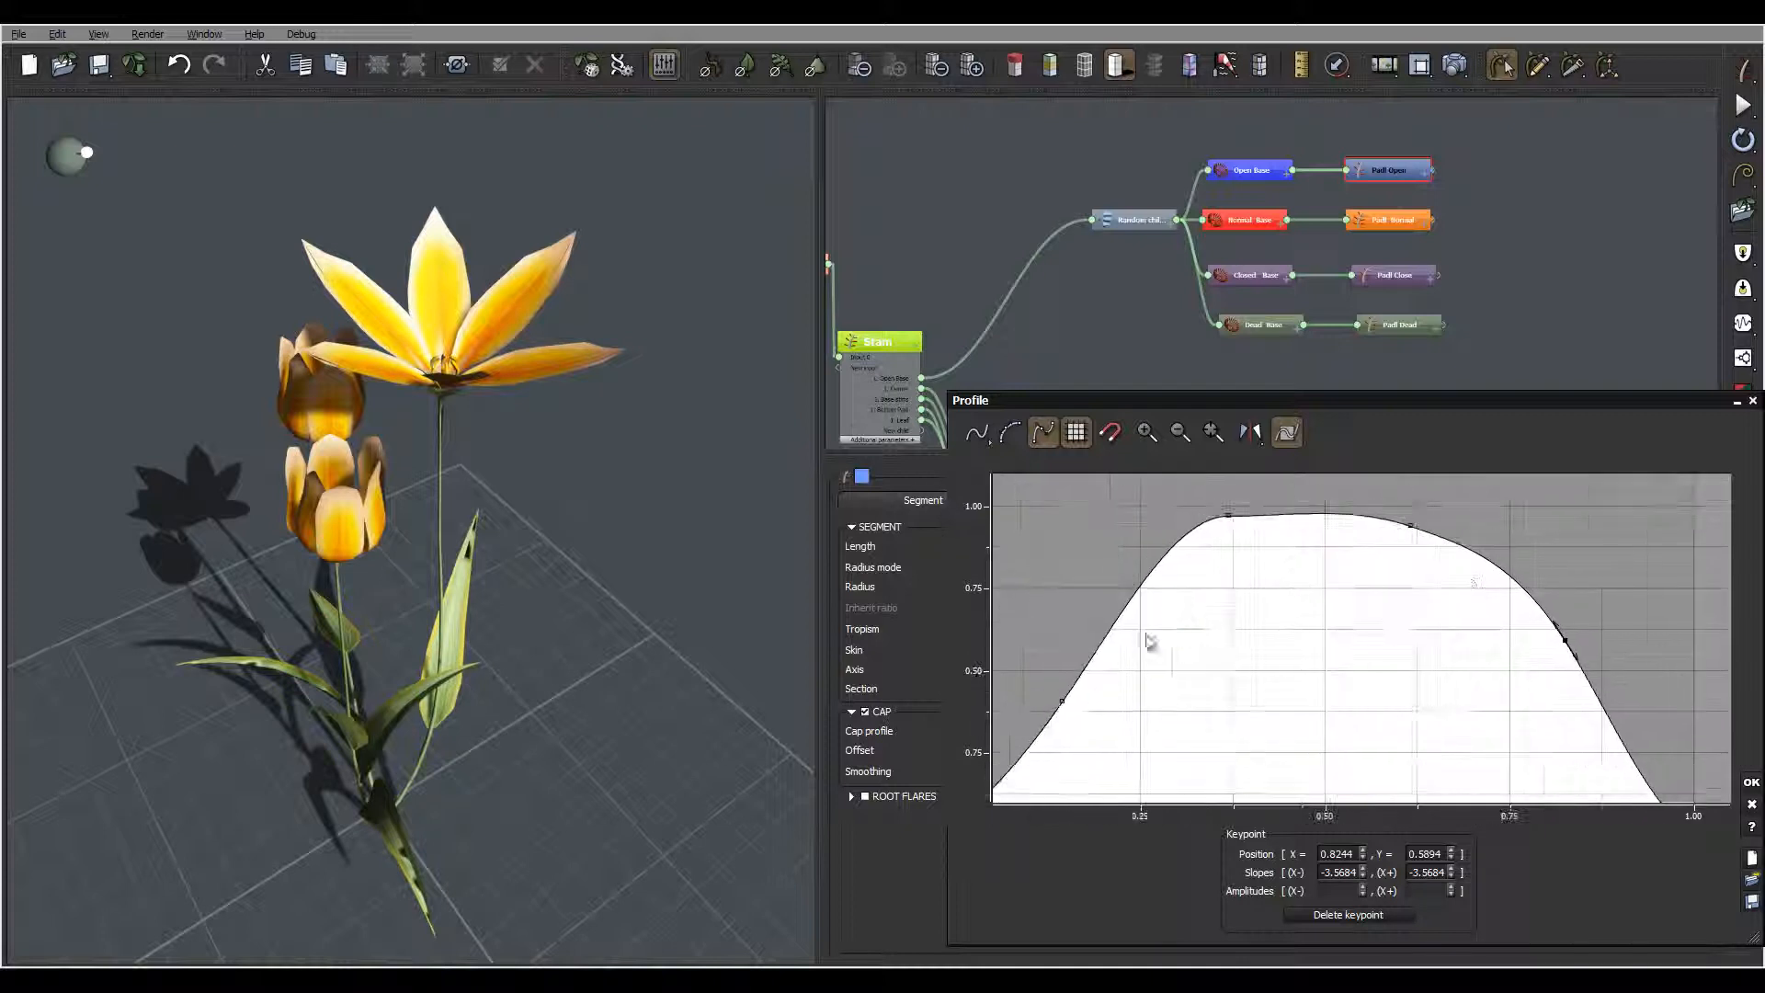
left_click(1059, 699)
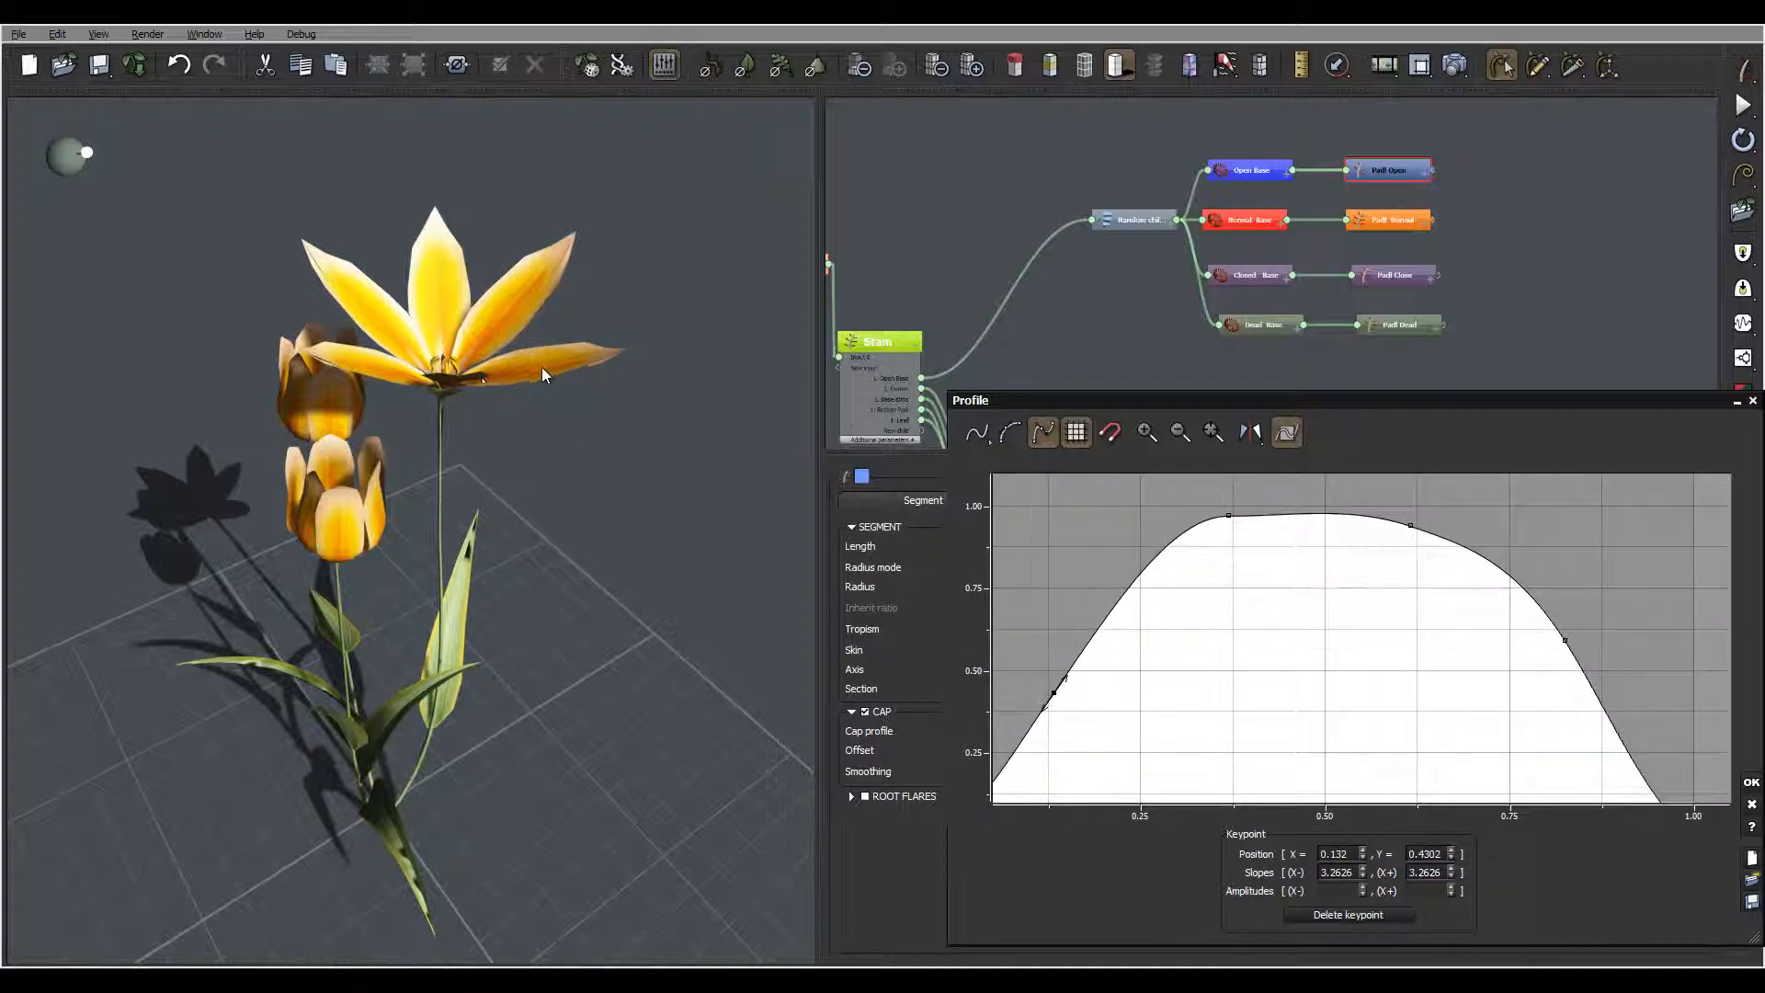
left_click_drag(543, 367, 507, 401)
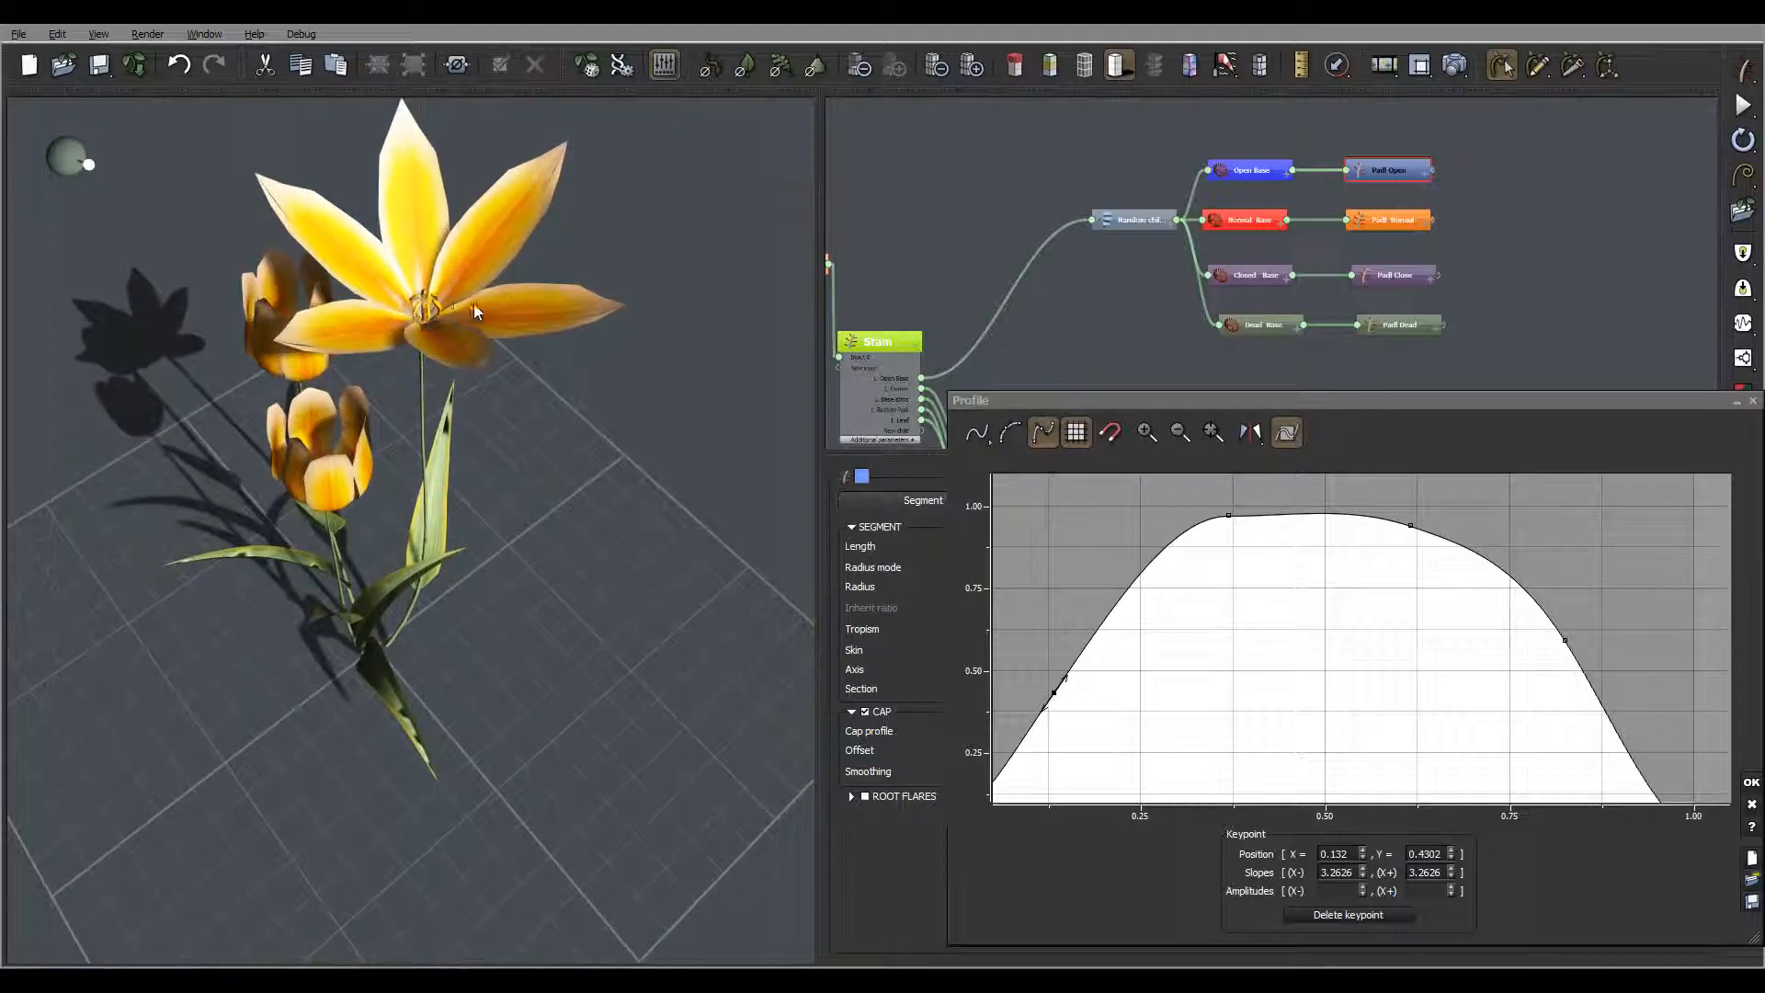
left_click(1751, 782)
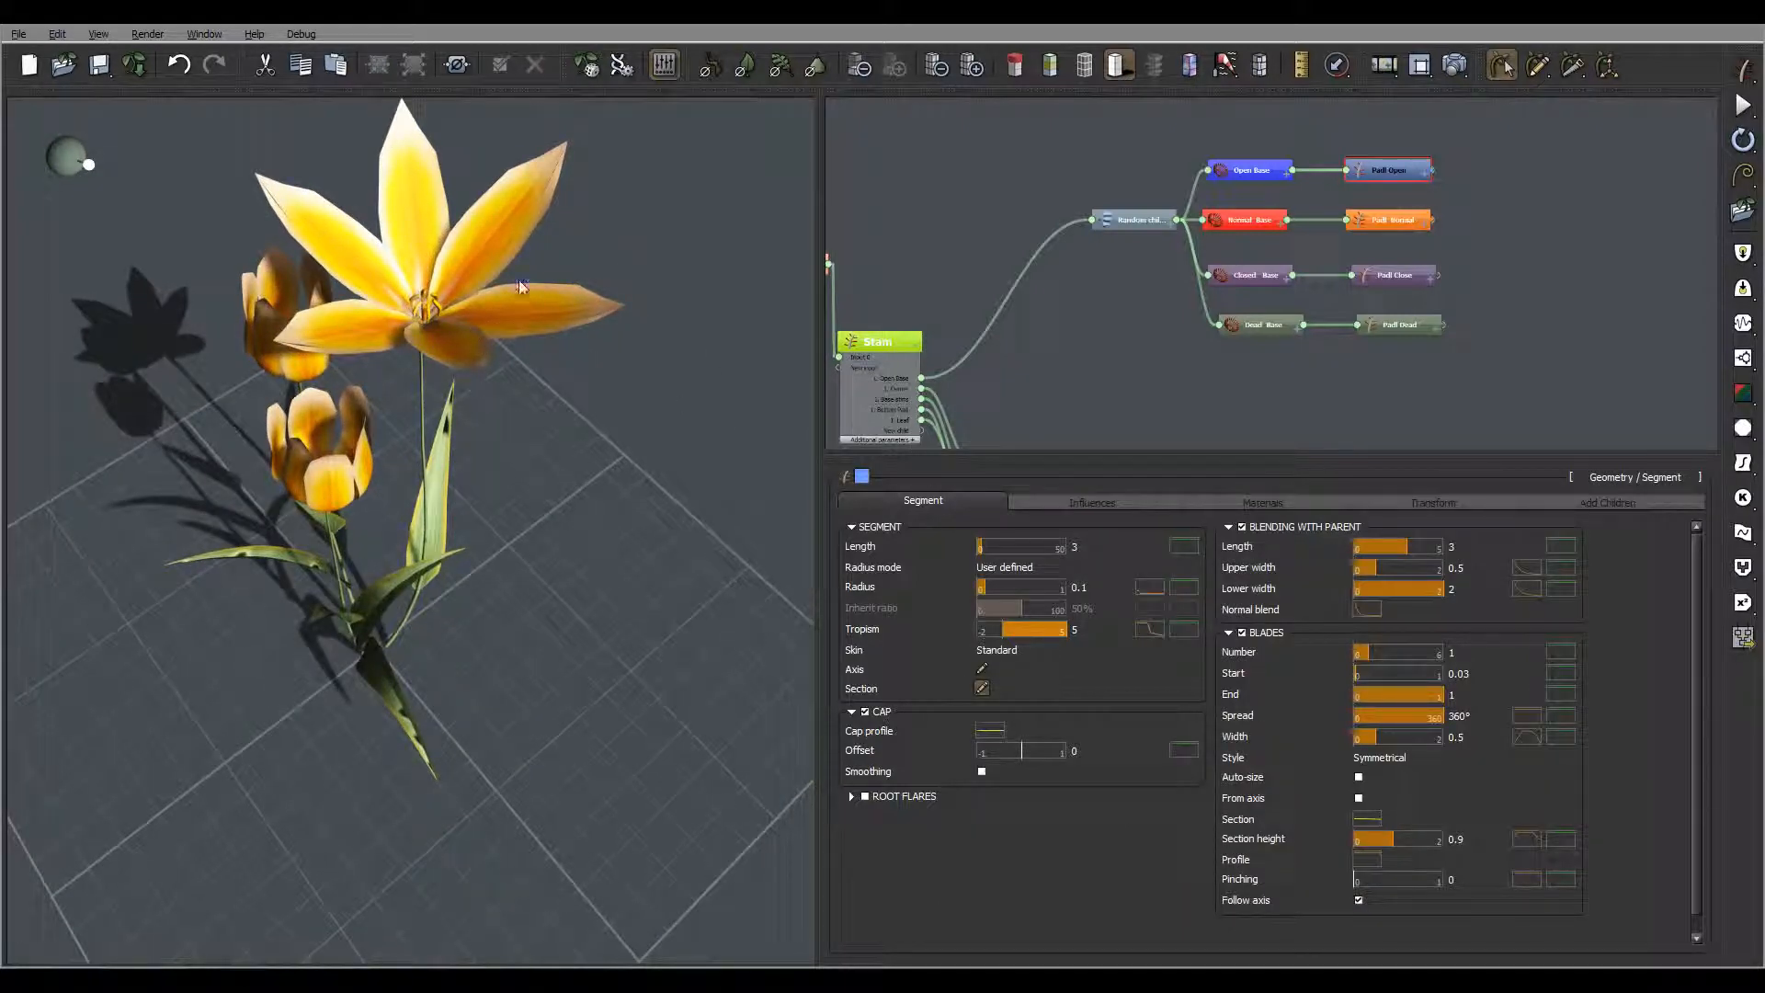
Step: Set Angle 2 and Angle 3 of the Open Base node's children to 2° each, with a variation of 2
left_click_drag(521, 287, 367, 123)
mouse_move(393, 359)
left_mouse_down()
mouse_move(360, 377)
mouse_move(386, 384)
left_mouse_up()
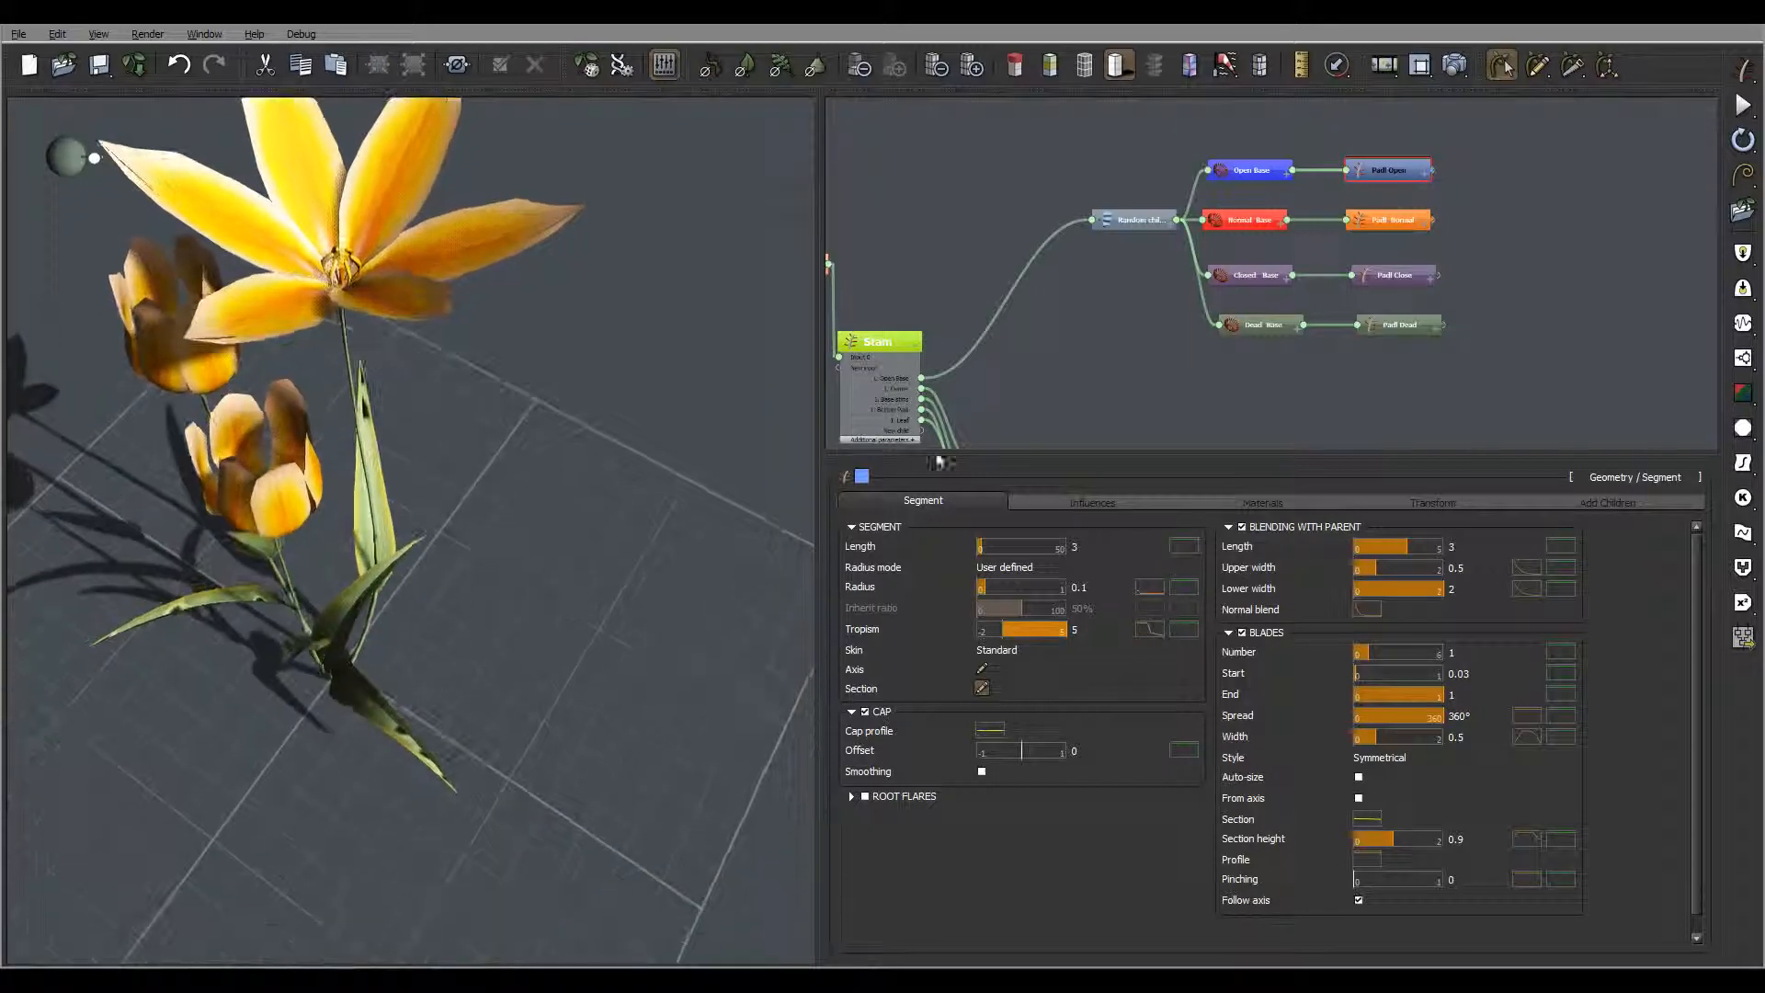
left_click(1245, 171)
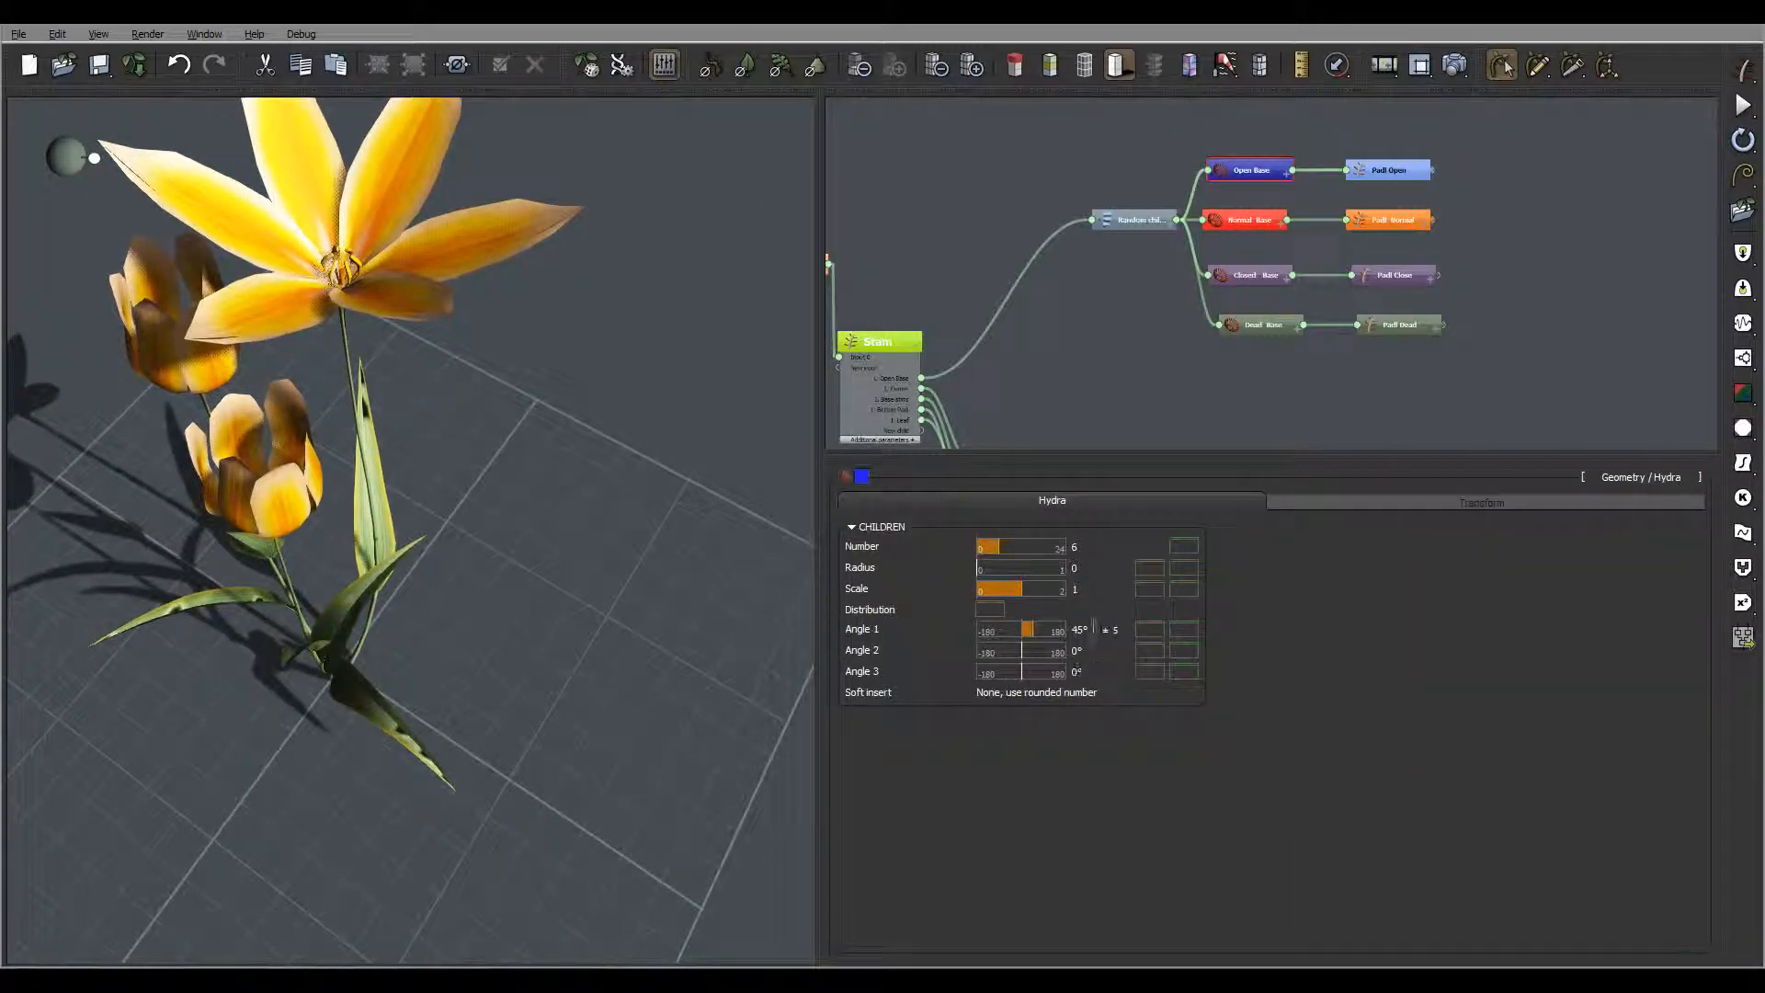
left_click(1080, 650)
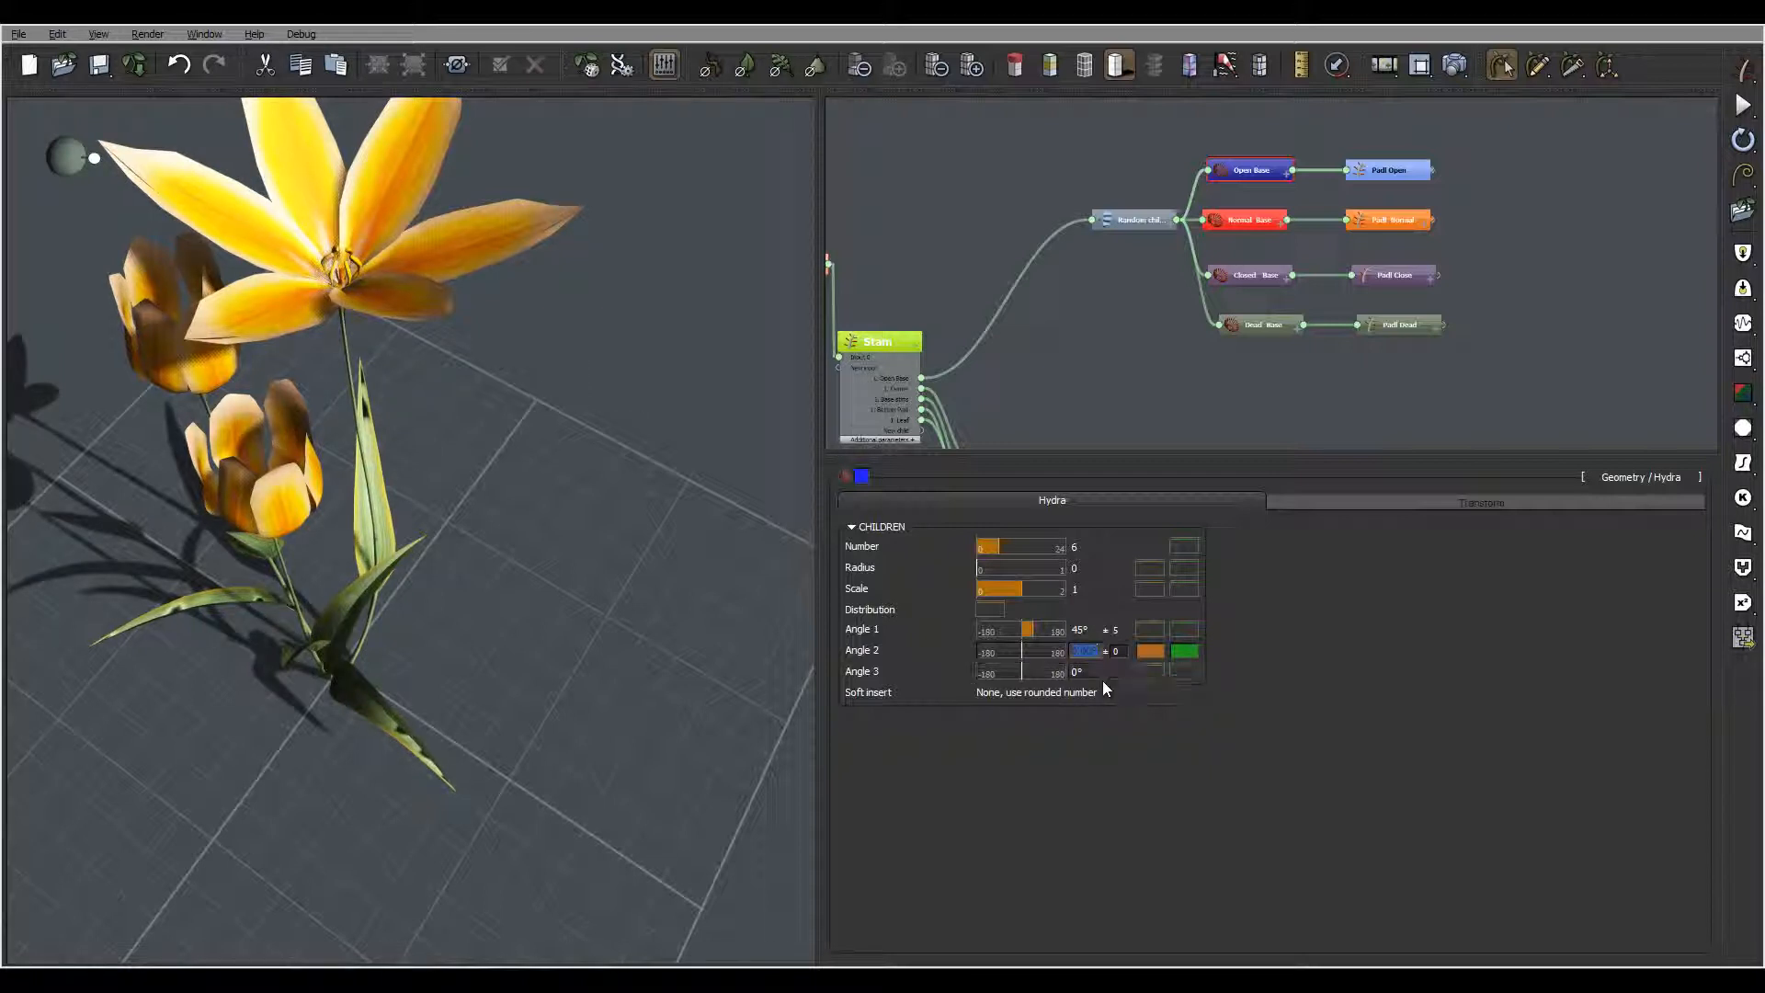
type("2")
left_click(1124, 652)
type("2")
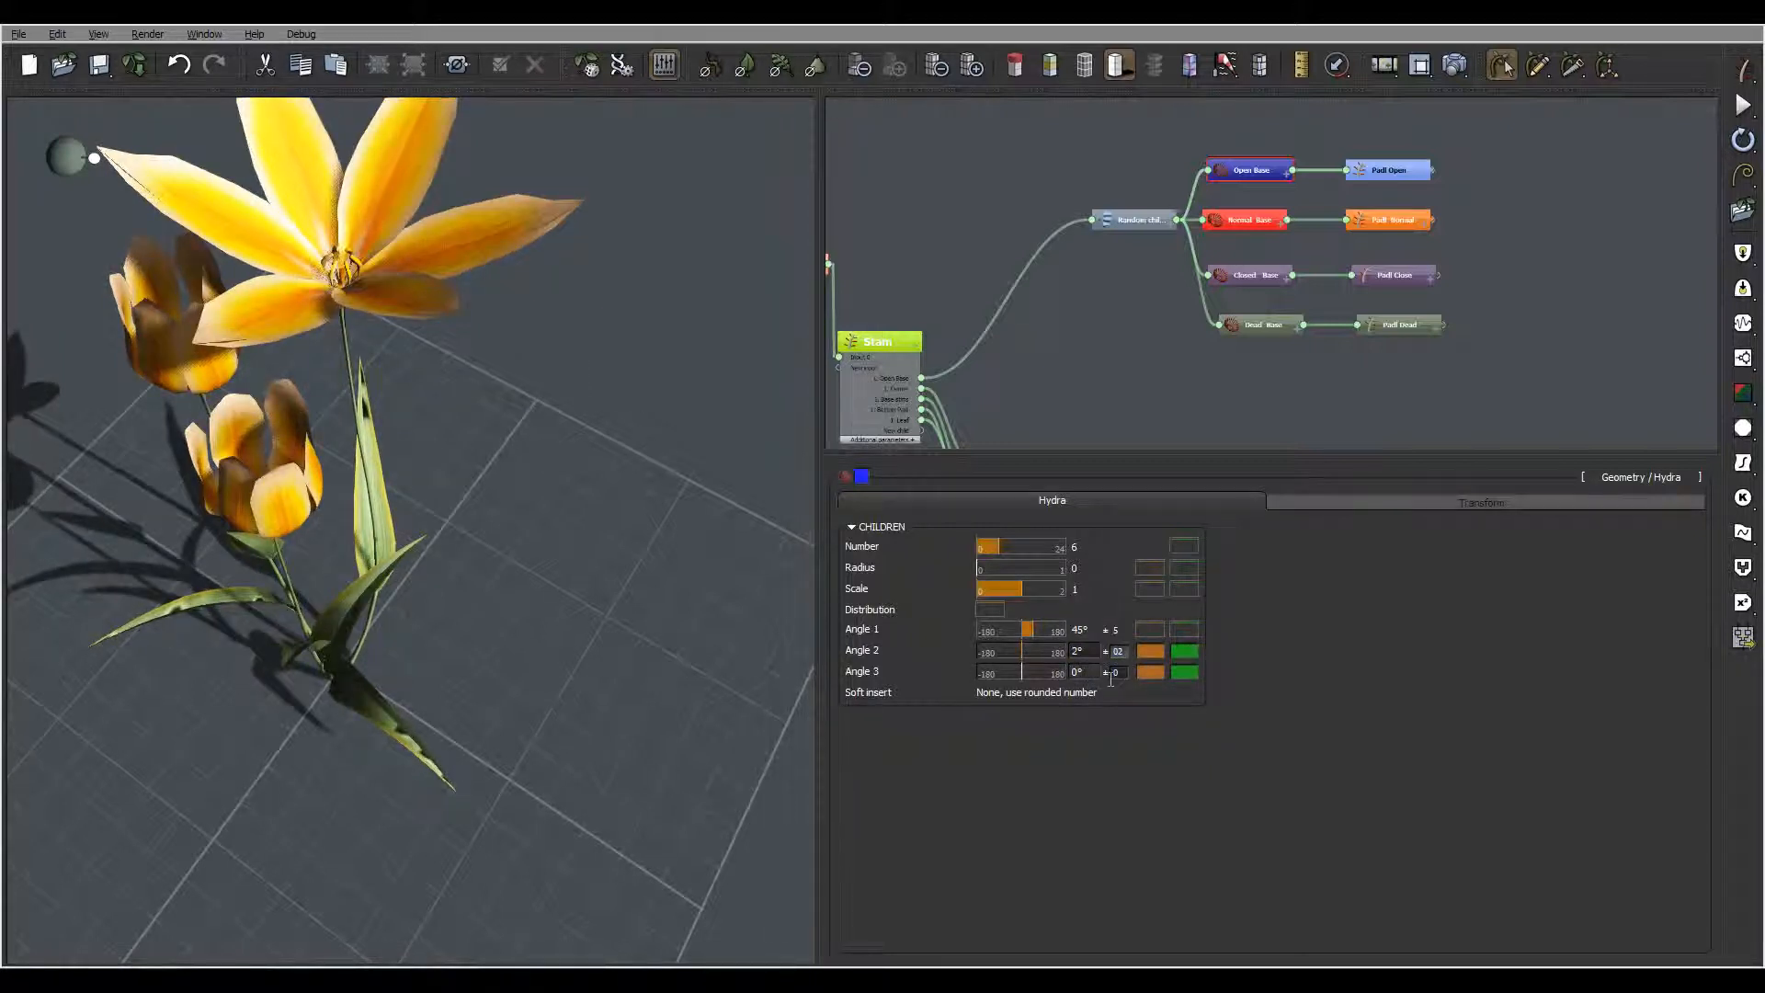
left_click(1083, 672)
type("2")
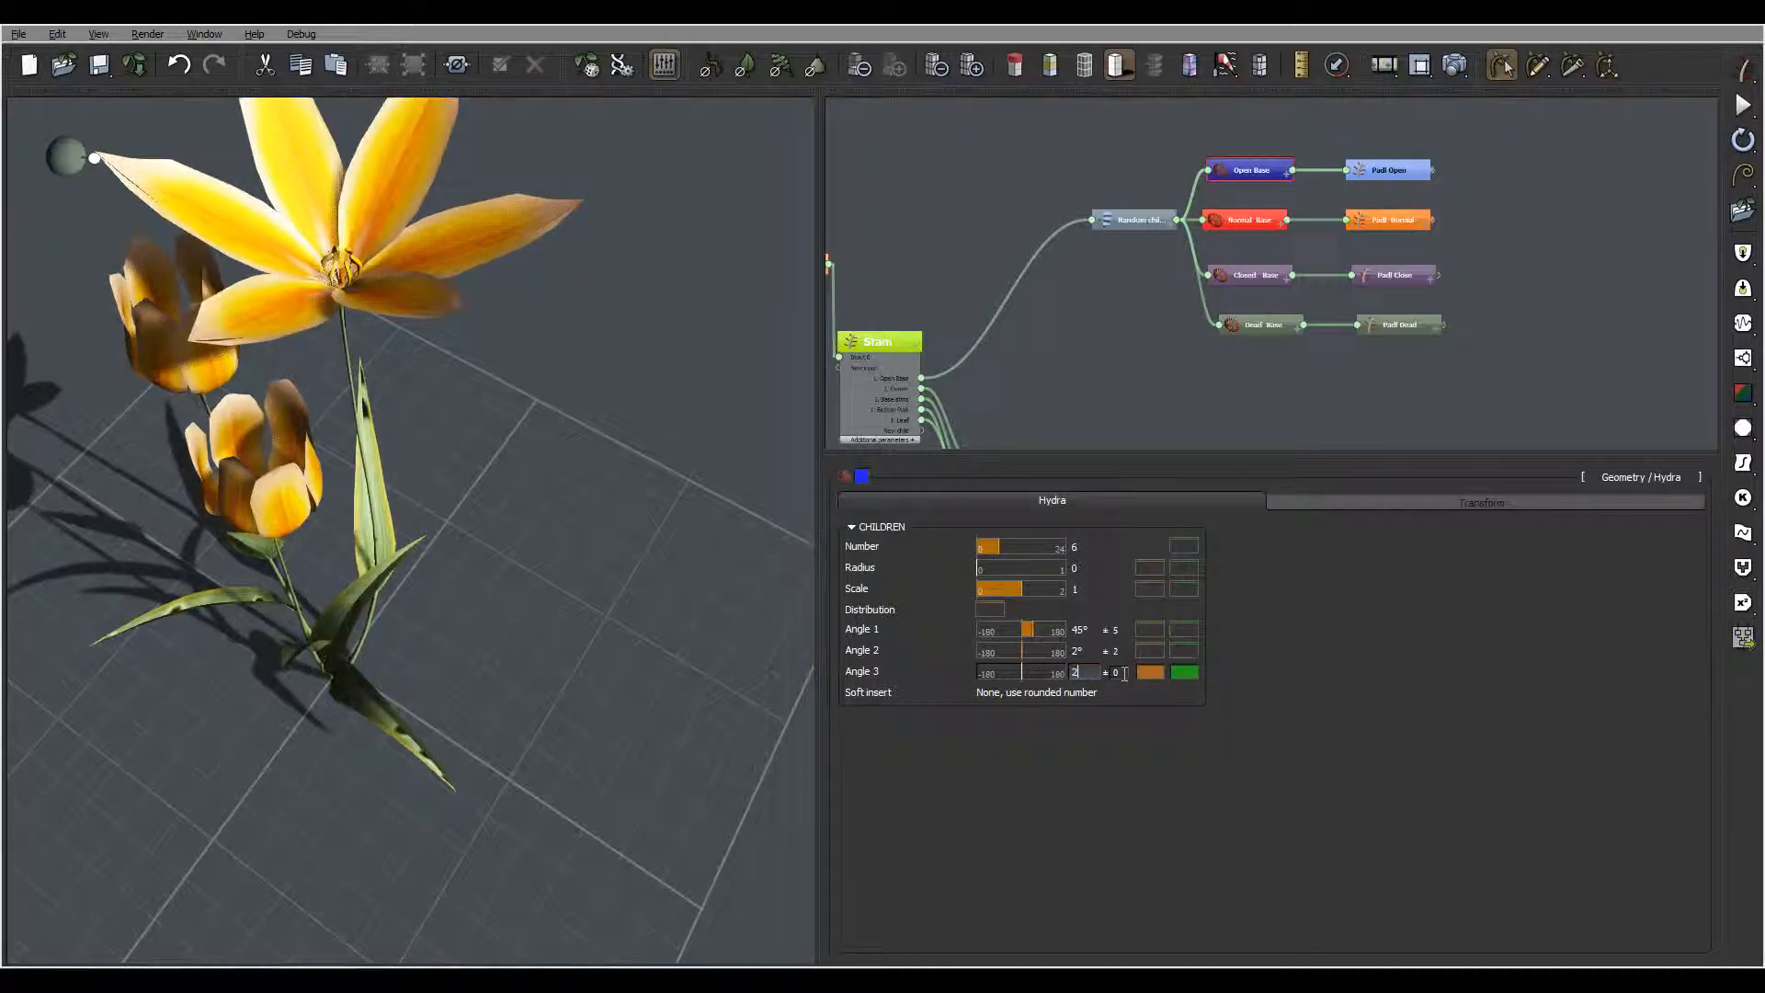
left_click(1123, 673)
type("2")
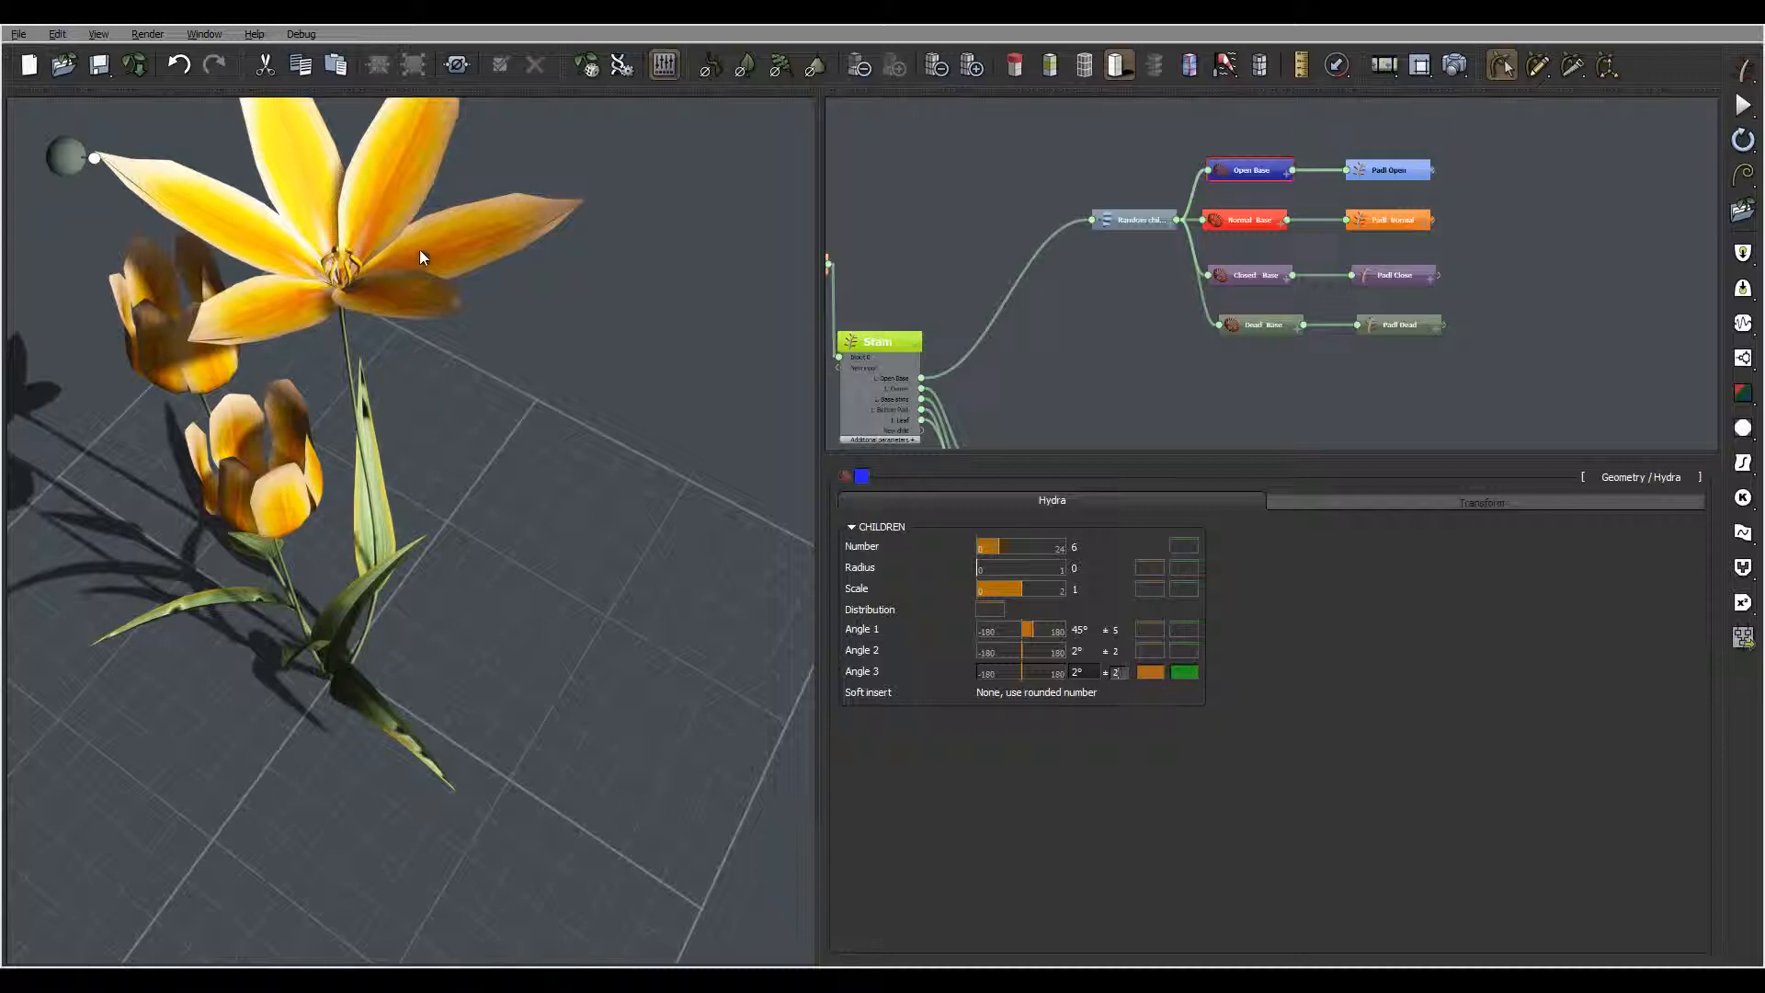
left_click_drag(462, 244, 736, 256)
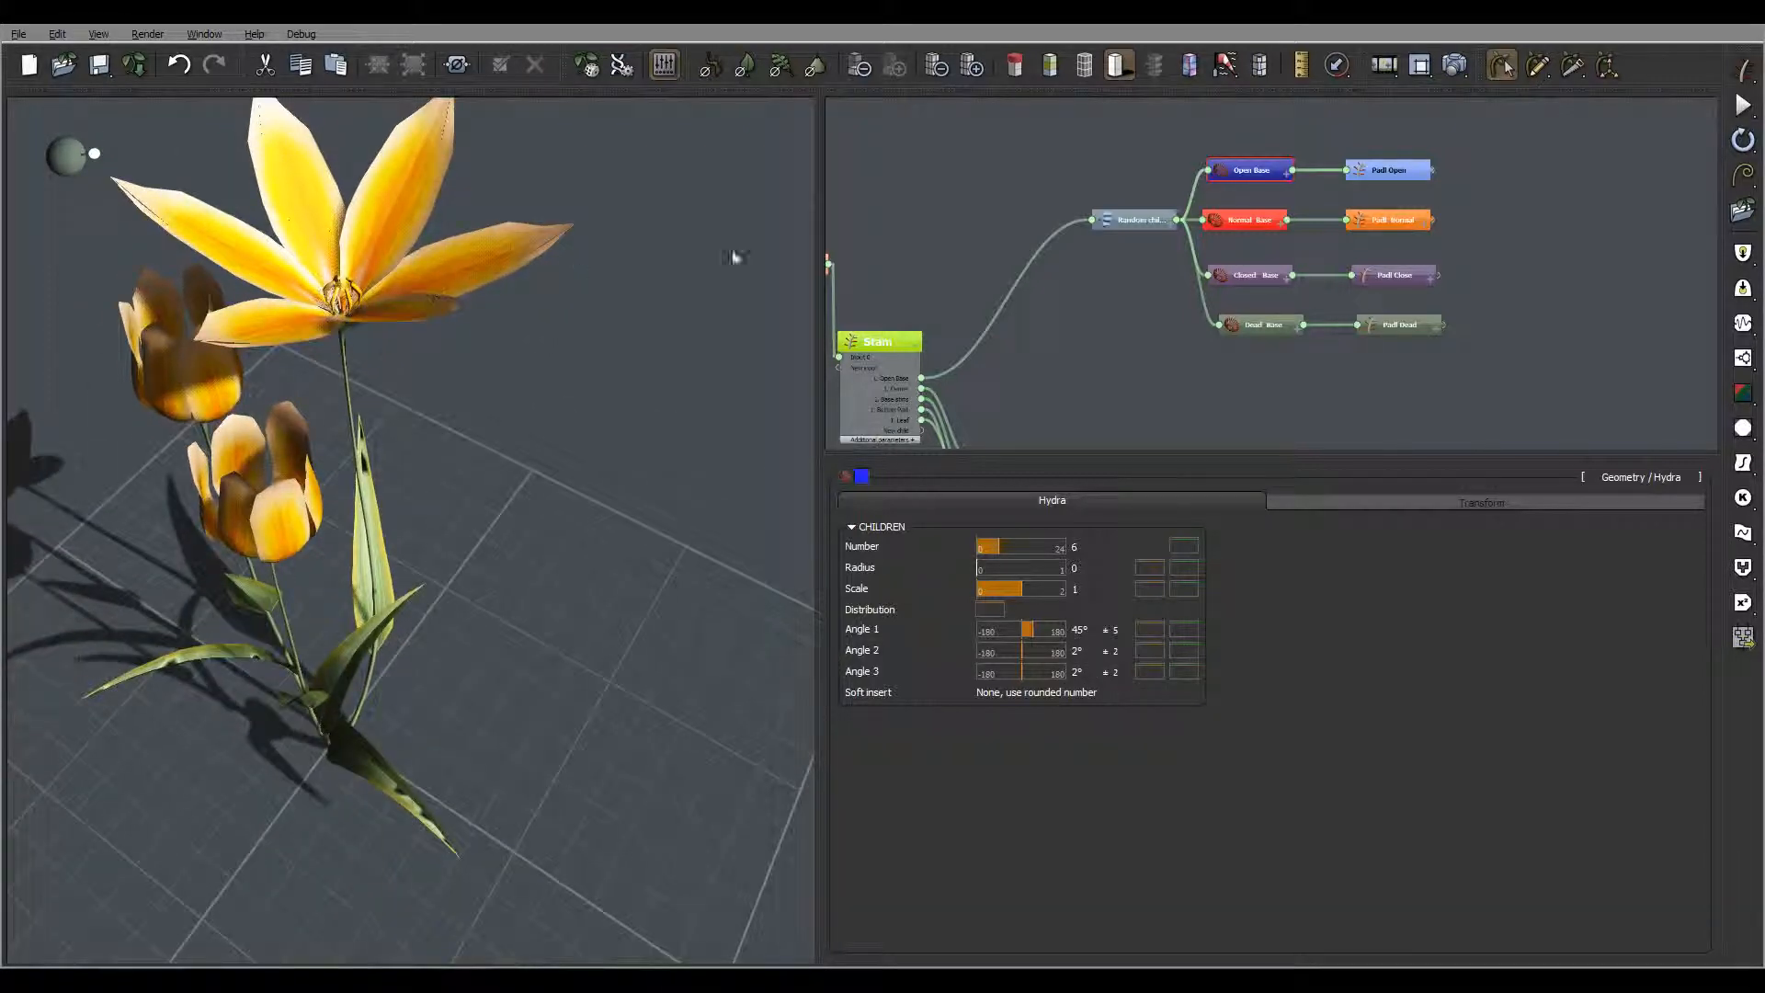
Step: Try an X offset of 0.2 on the Petal Open node and check the open flower from above
left_click(1388, 170)
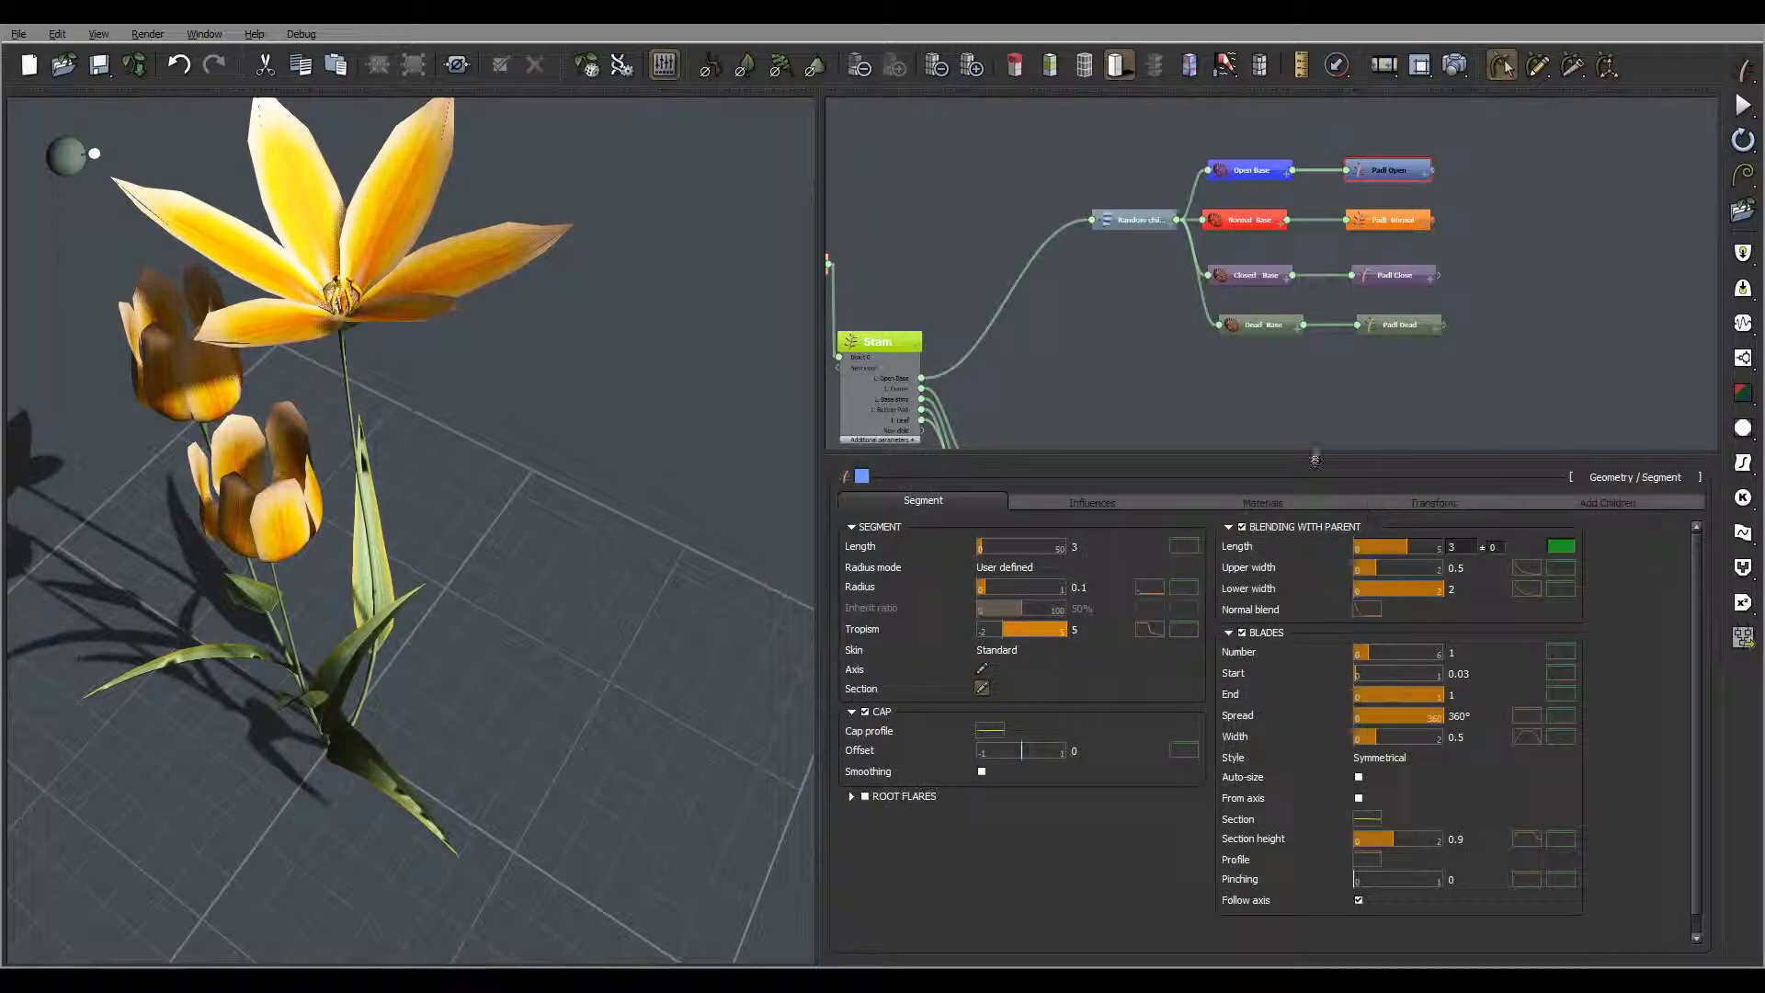
left_click(1434, 502)
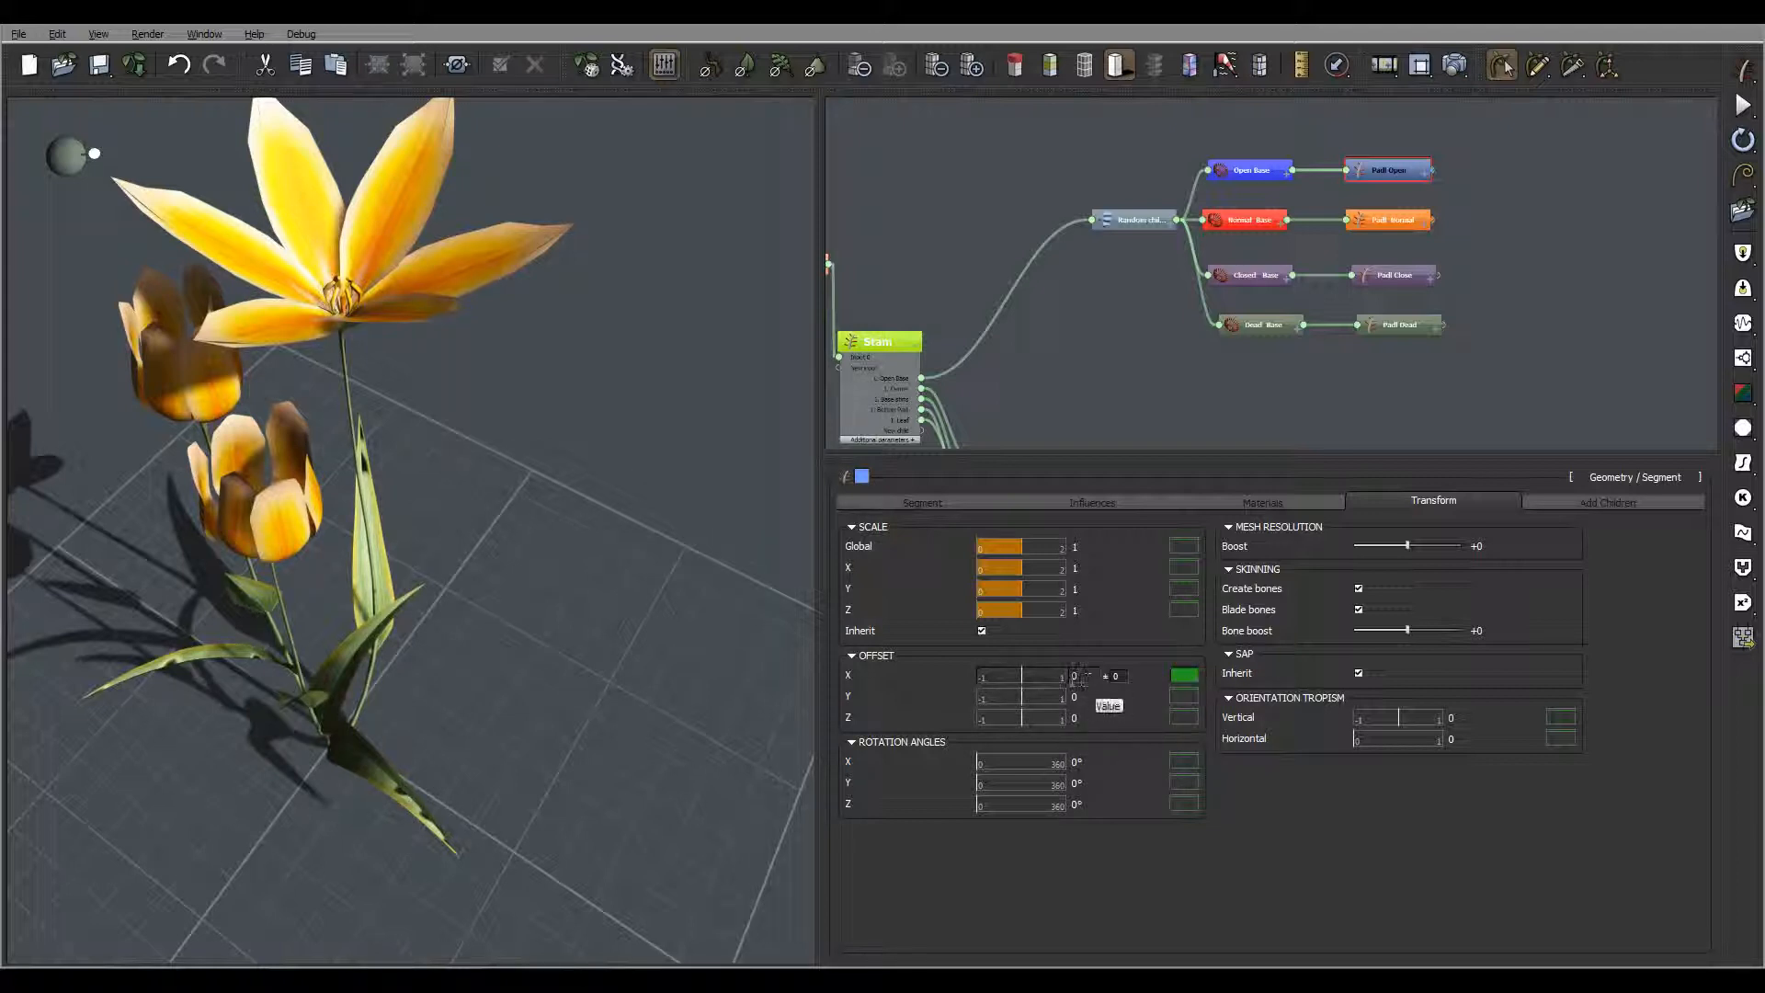
left_click(1087, 678)
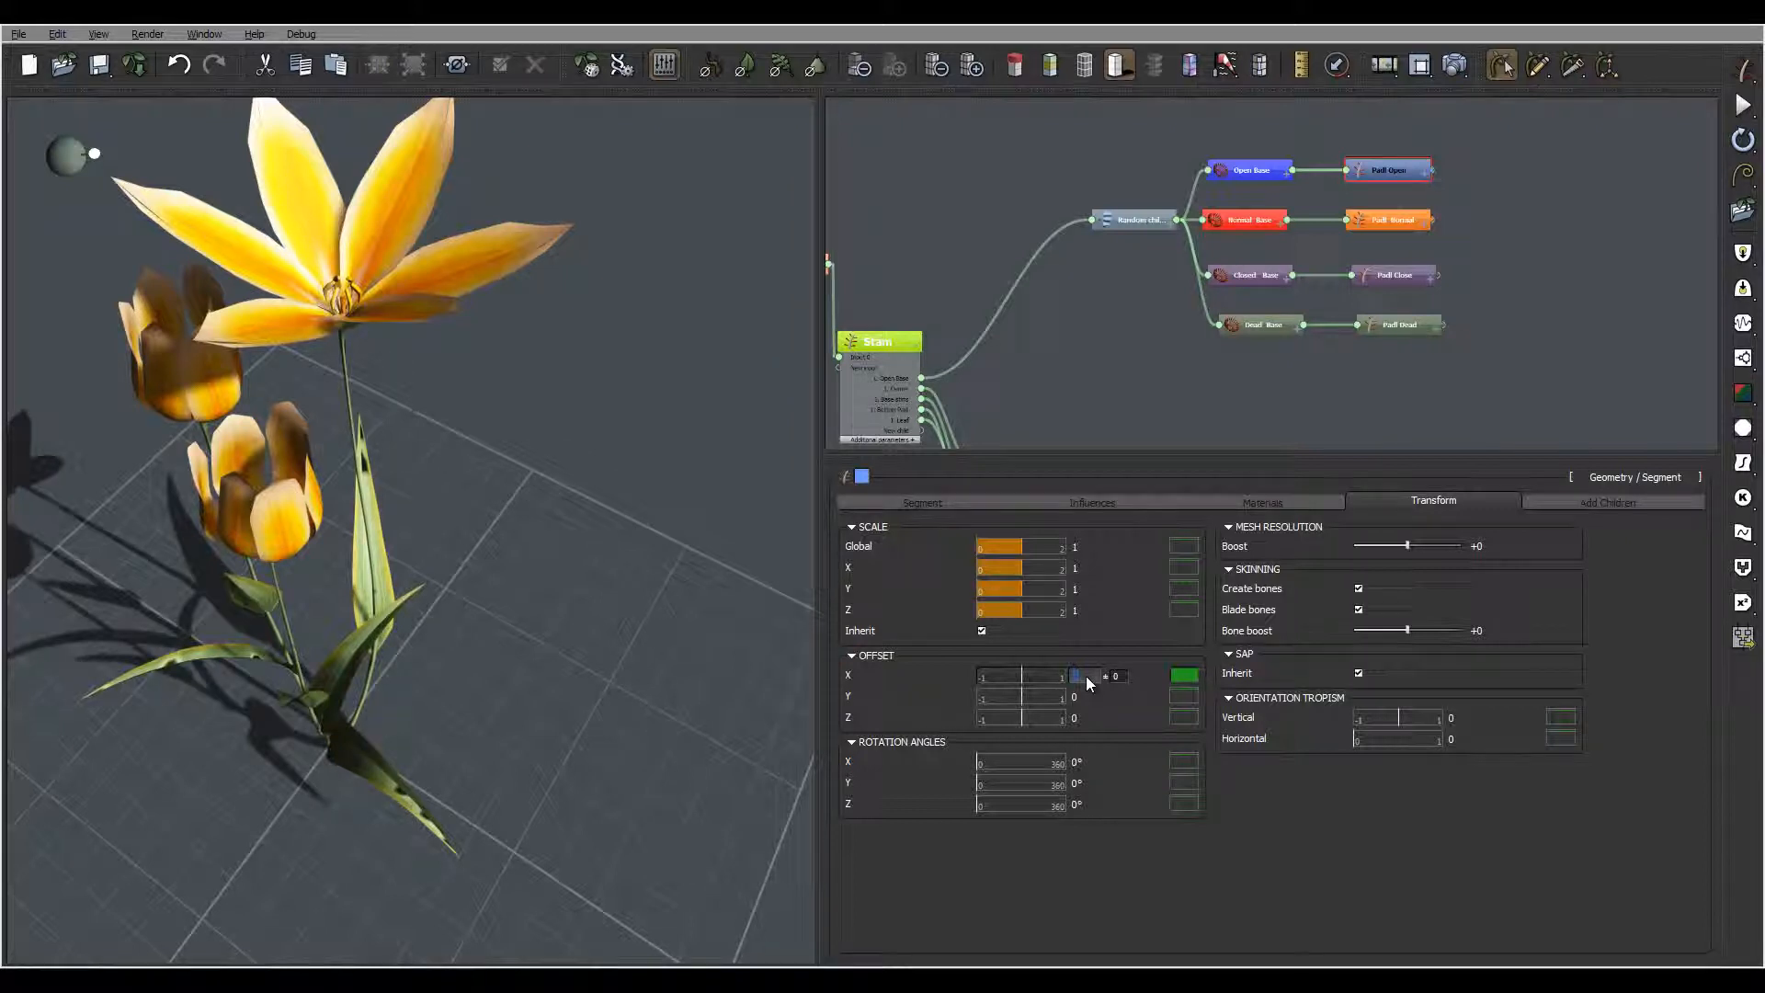
type("0.2")
key("Return")
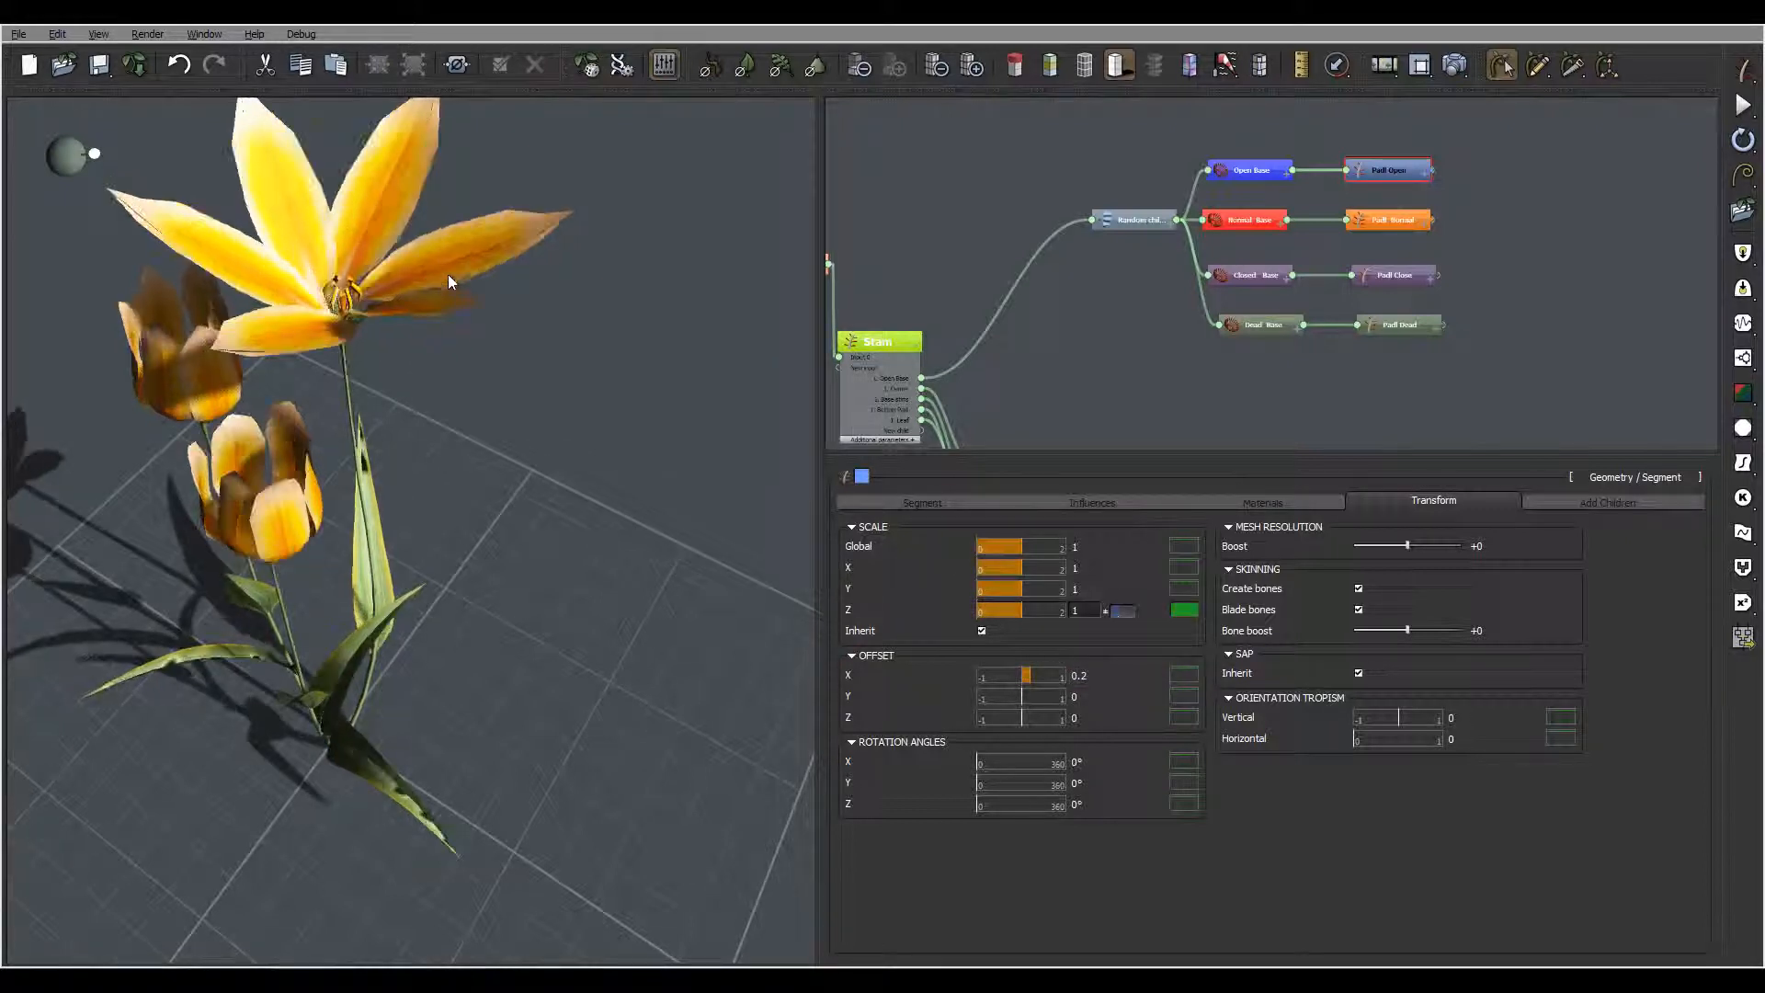
right_click_drag(448, 276, 320, 368)
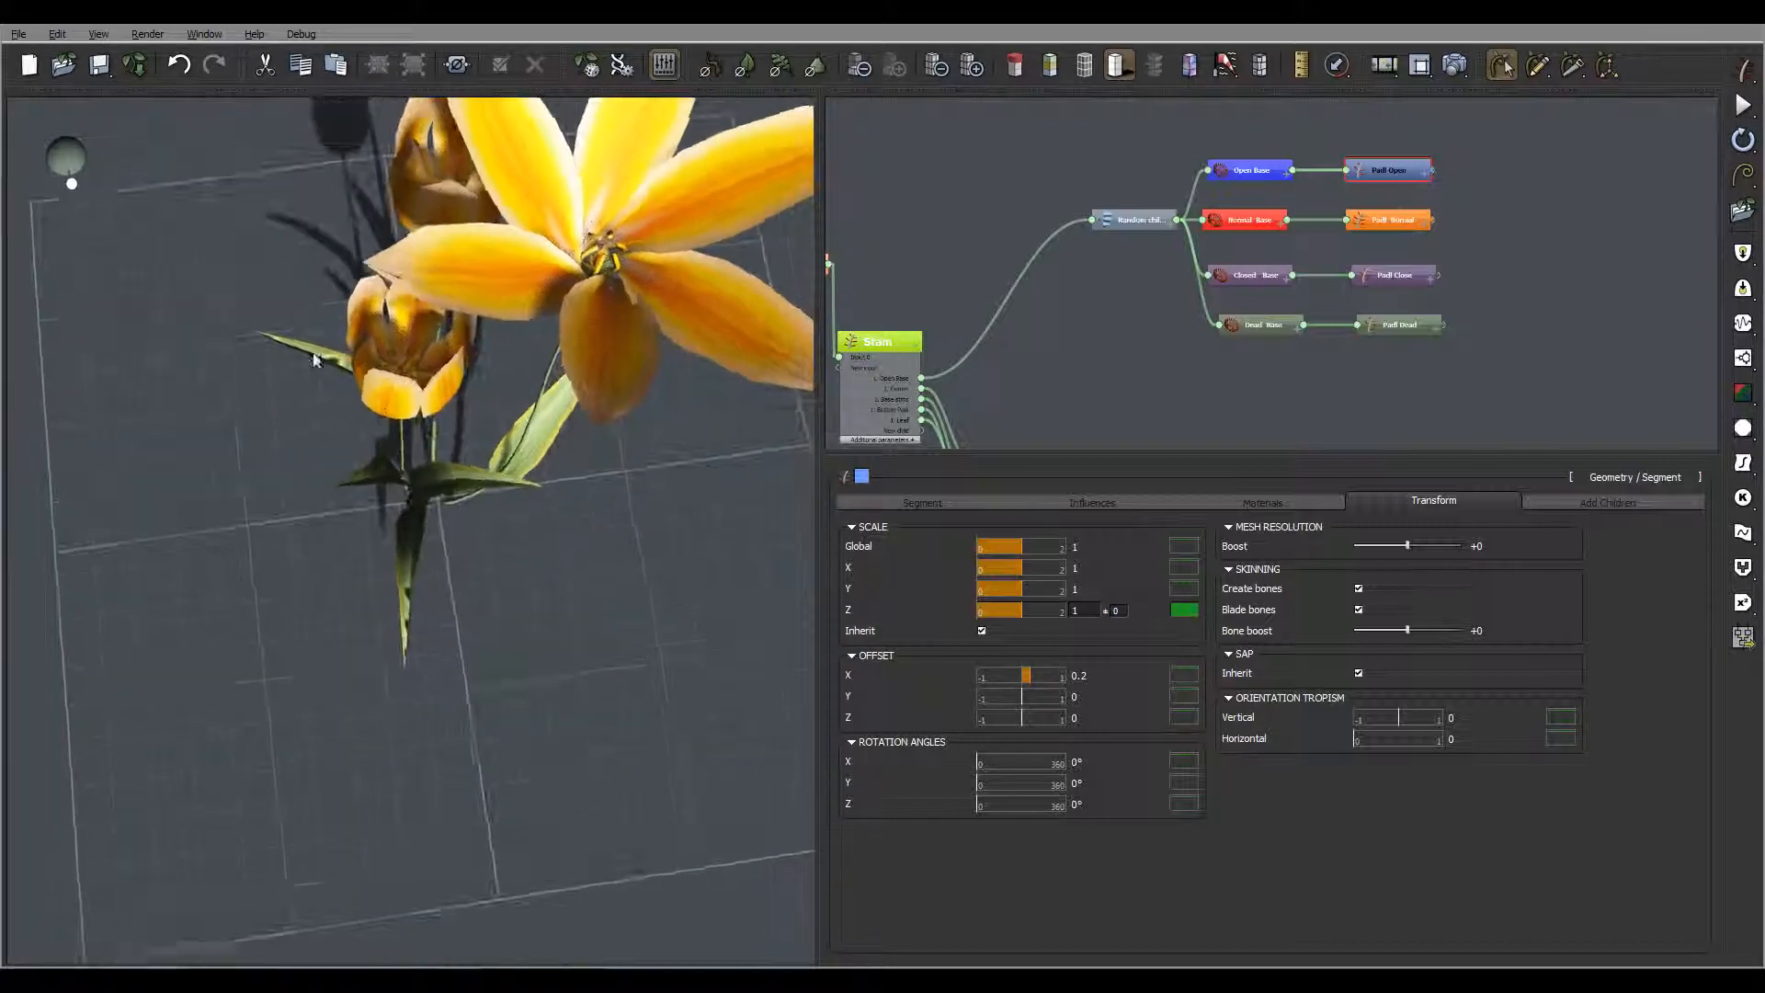
Step: Reset the Petal Open node's X offset to 0, give its Y offset a variation of 0.02, and inspect the flower
left_click(1101, 675)
type("0")
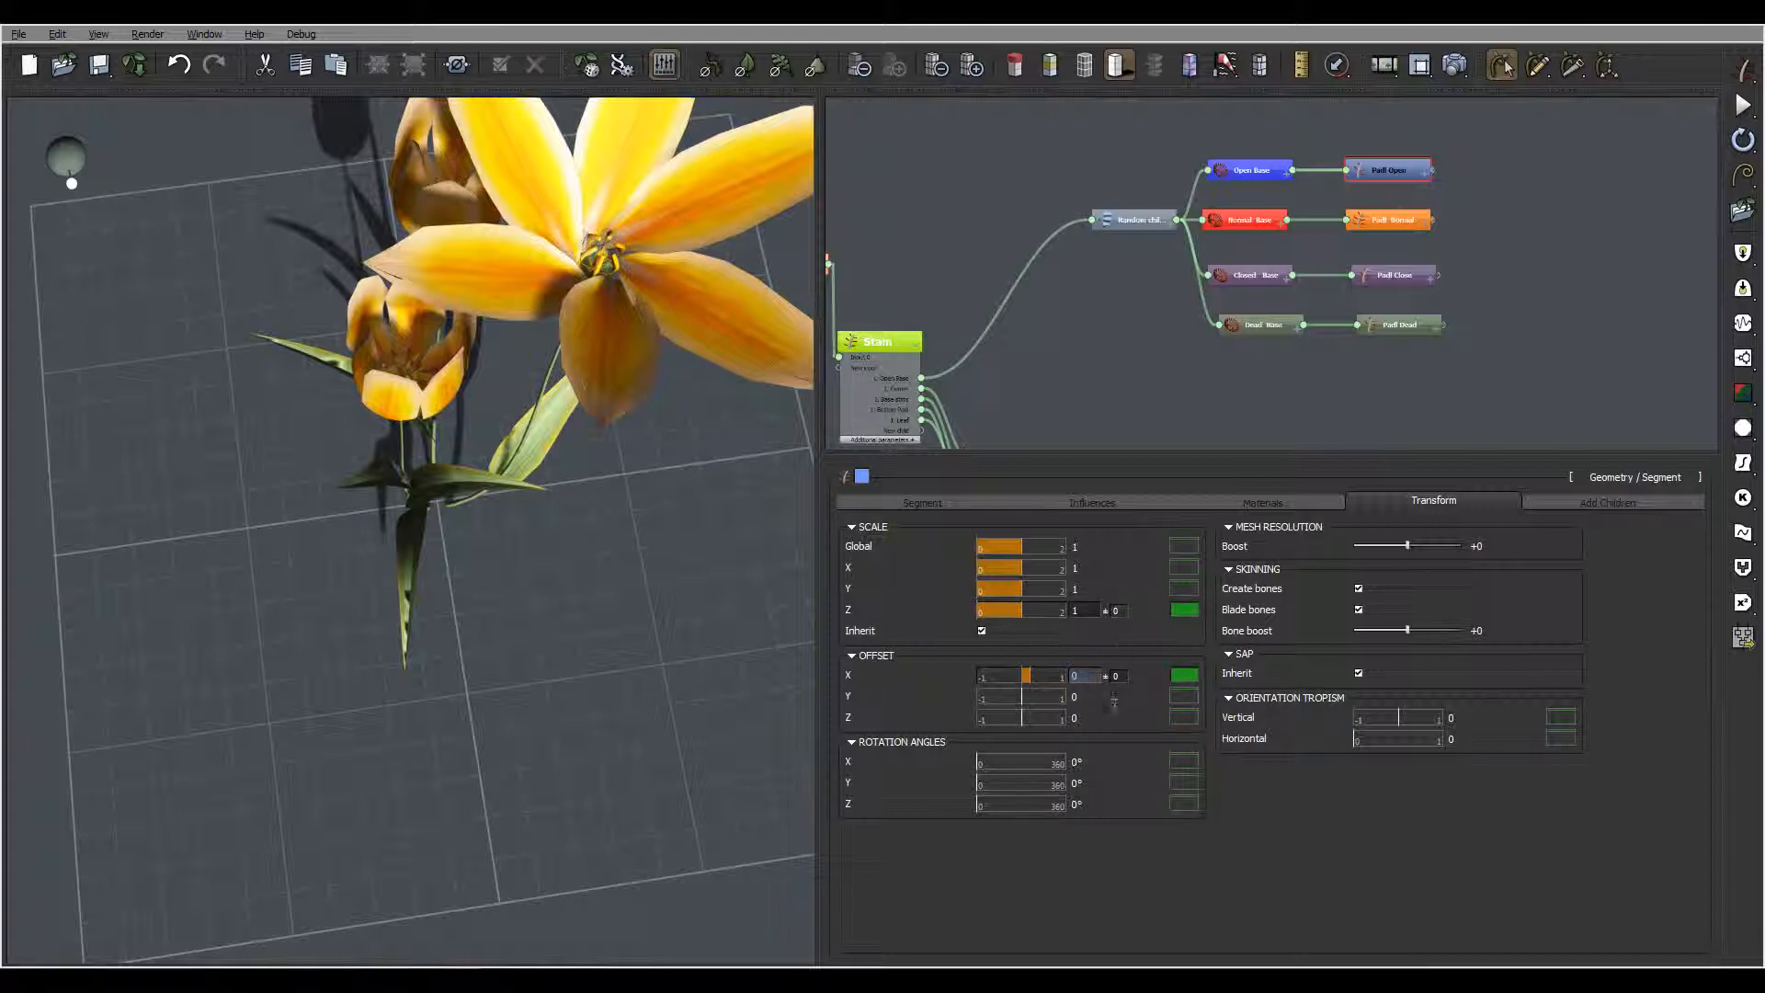
left_click(1086, 696)
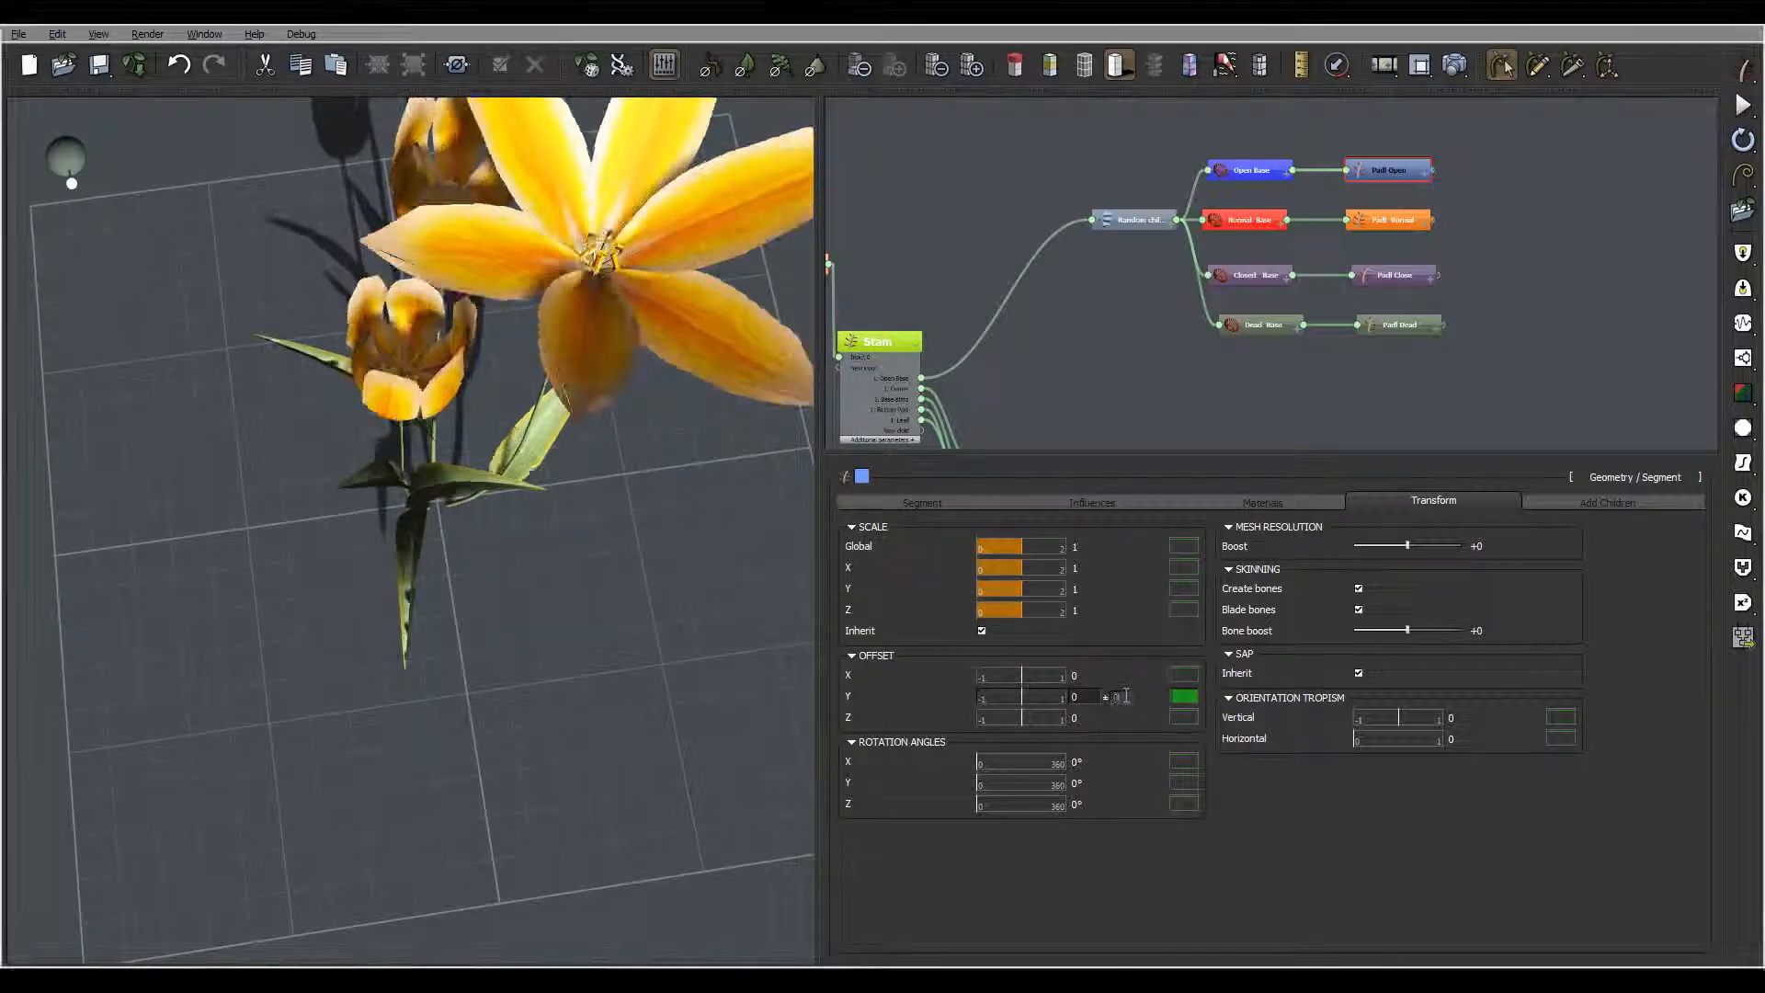
type(".1")
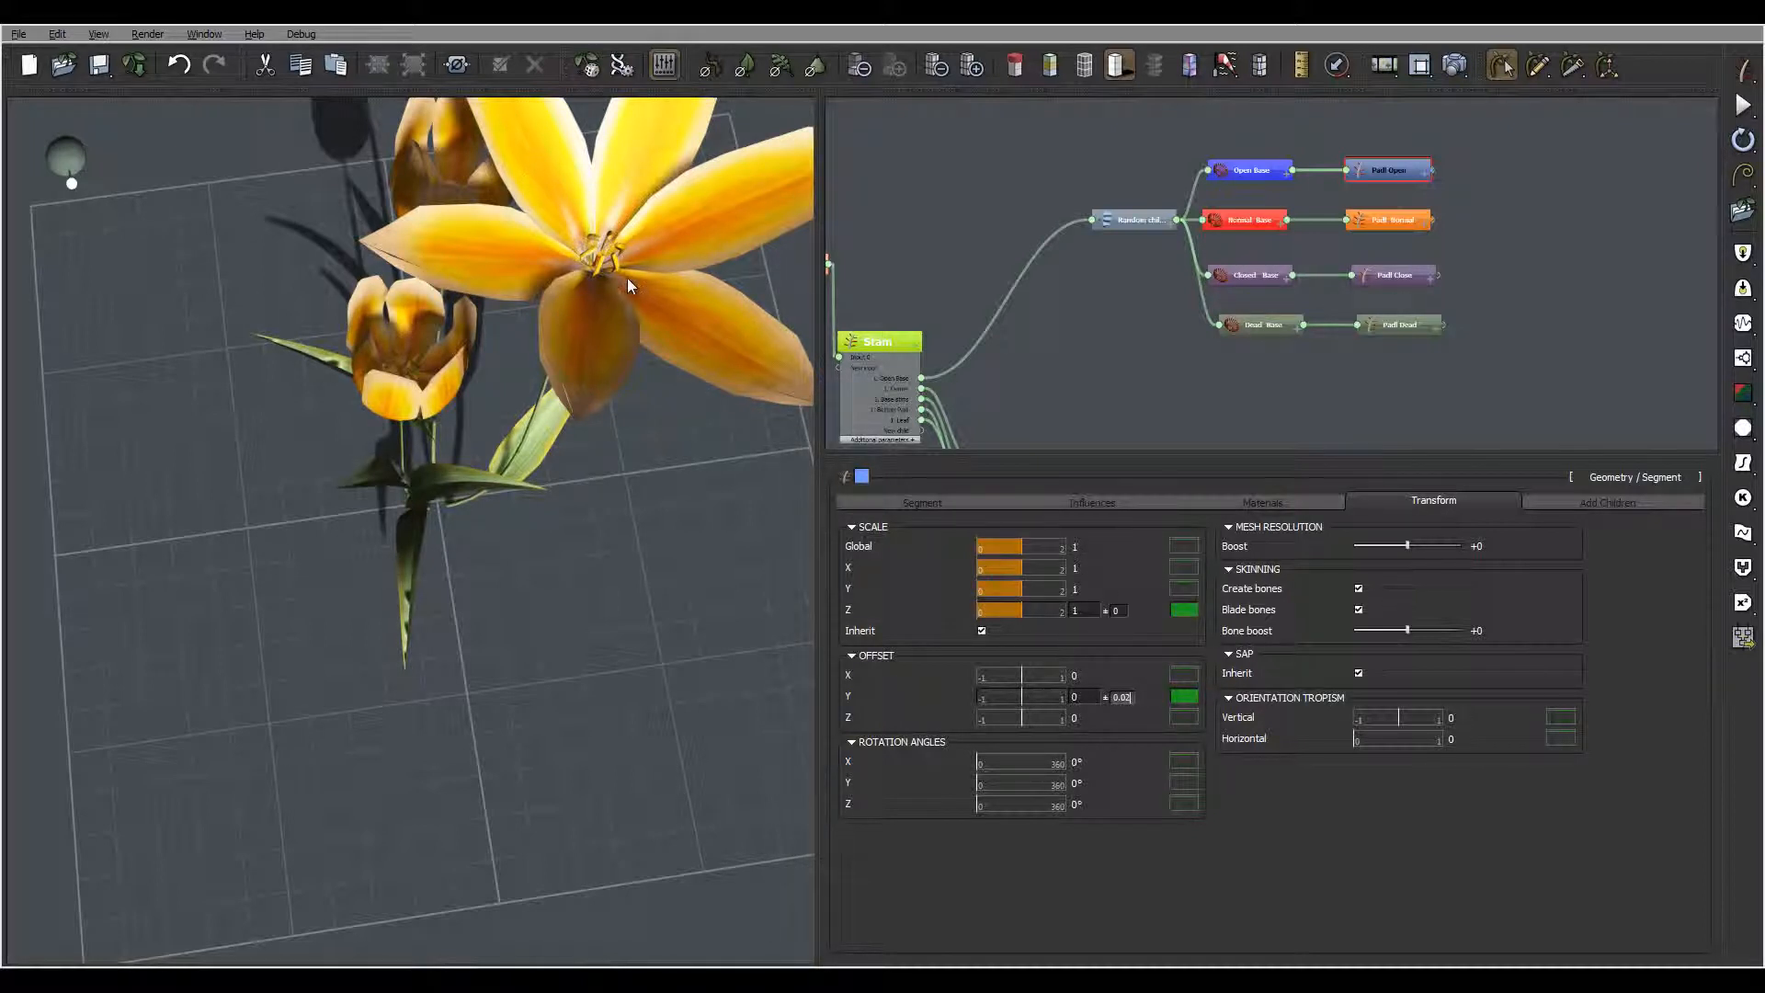
left_click_drag(625, 263, 618, 561)
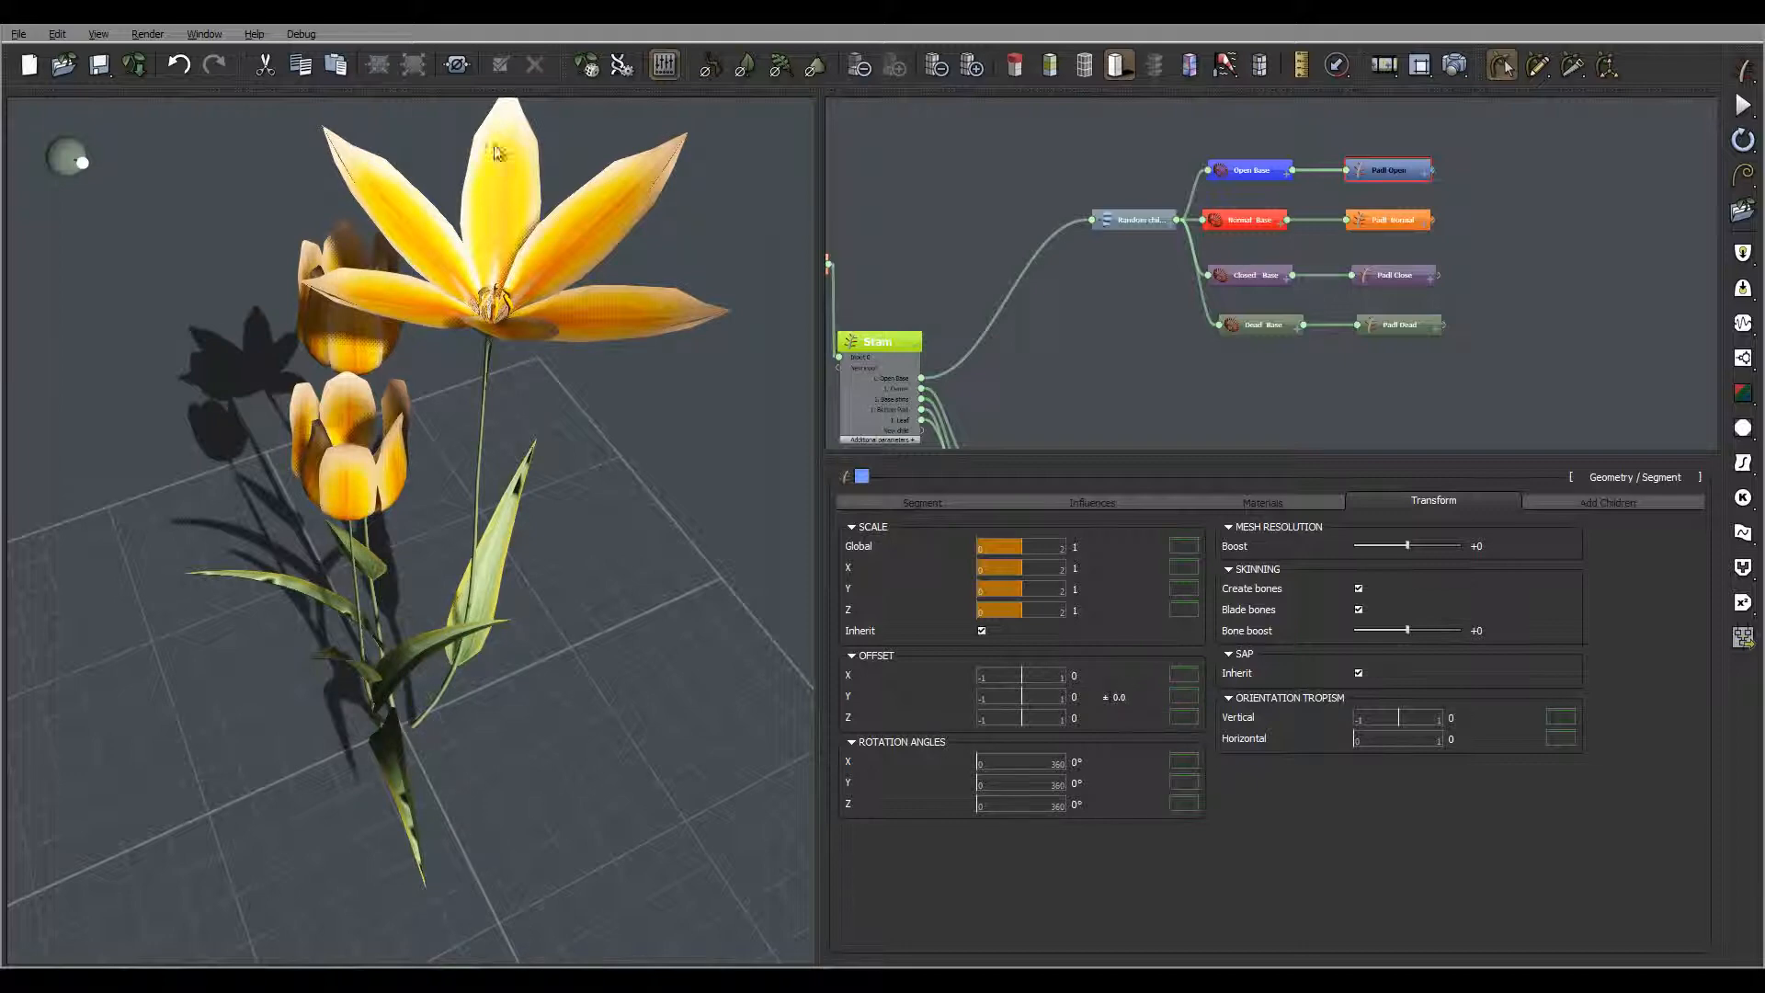
left_click_drag(545, 221, 554, 186)
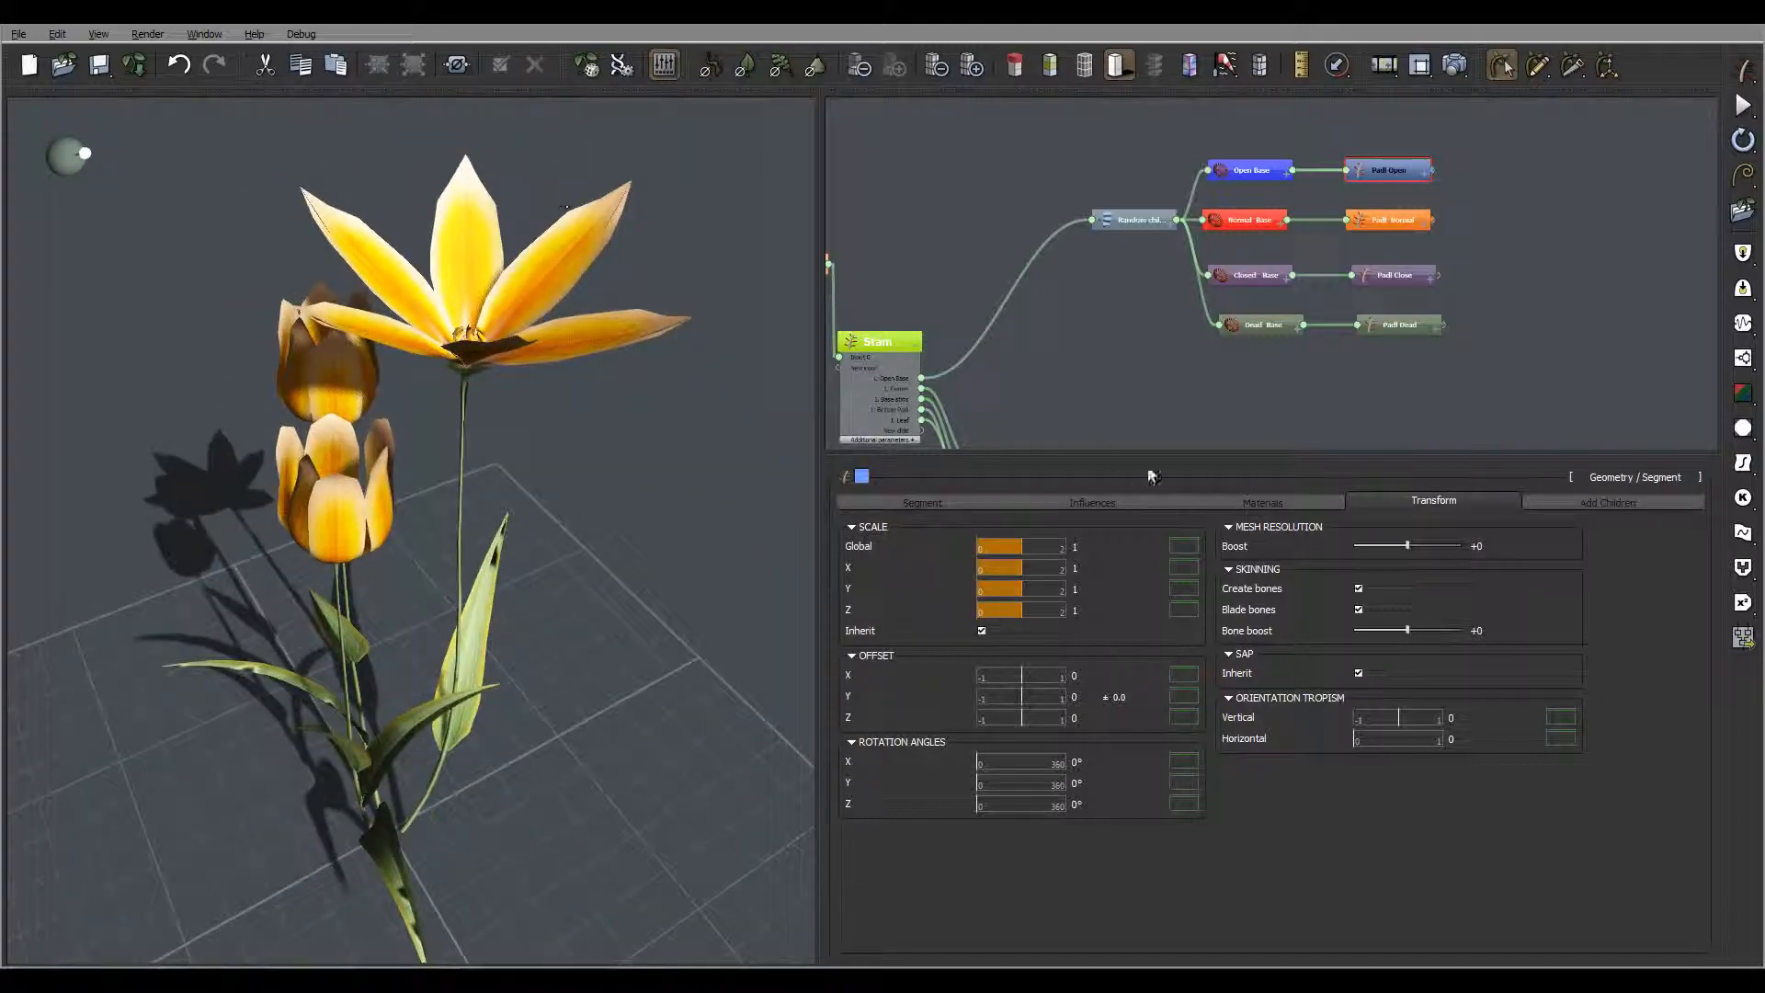
Step: Raise the blade section height of the Petal Open segment to 1.49
left_click(922, 501)
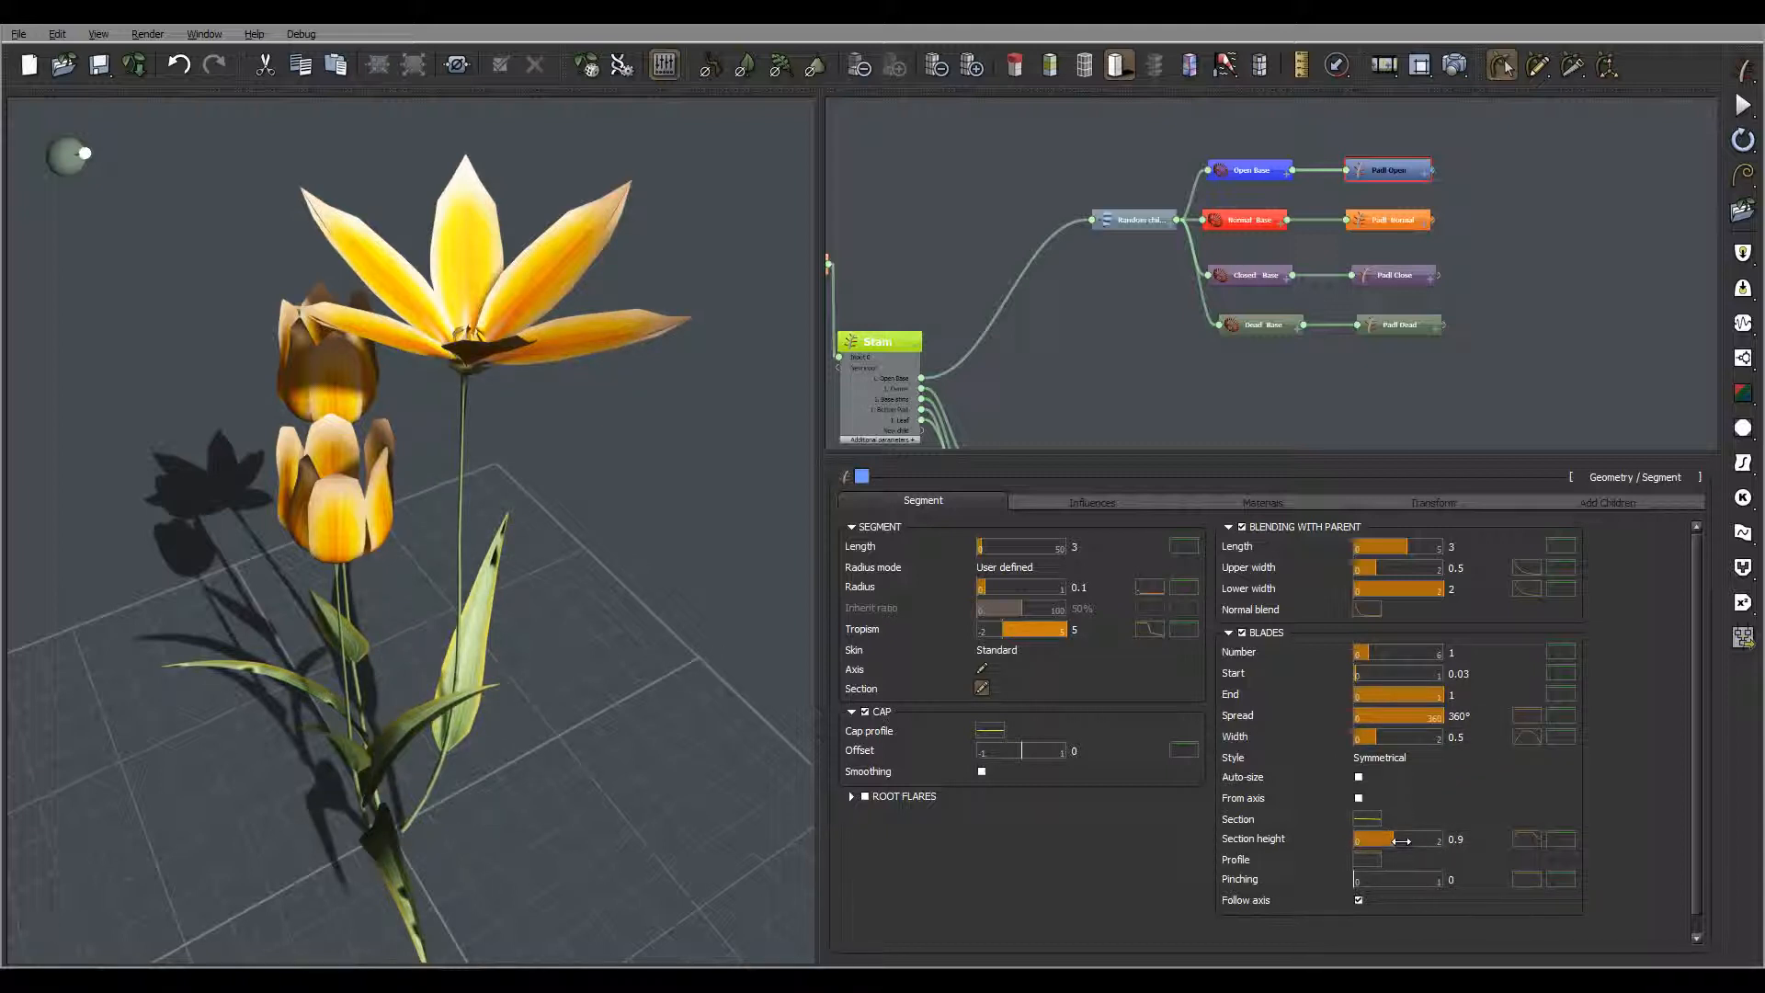
left_click_drag(1401, 840, 1408, 840)
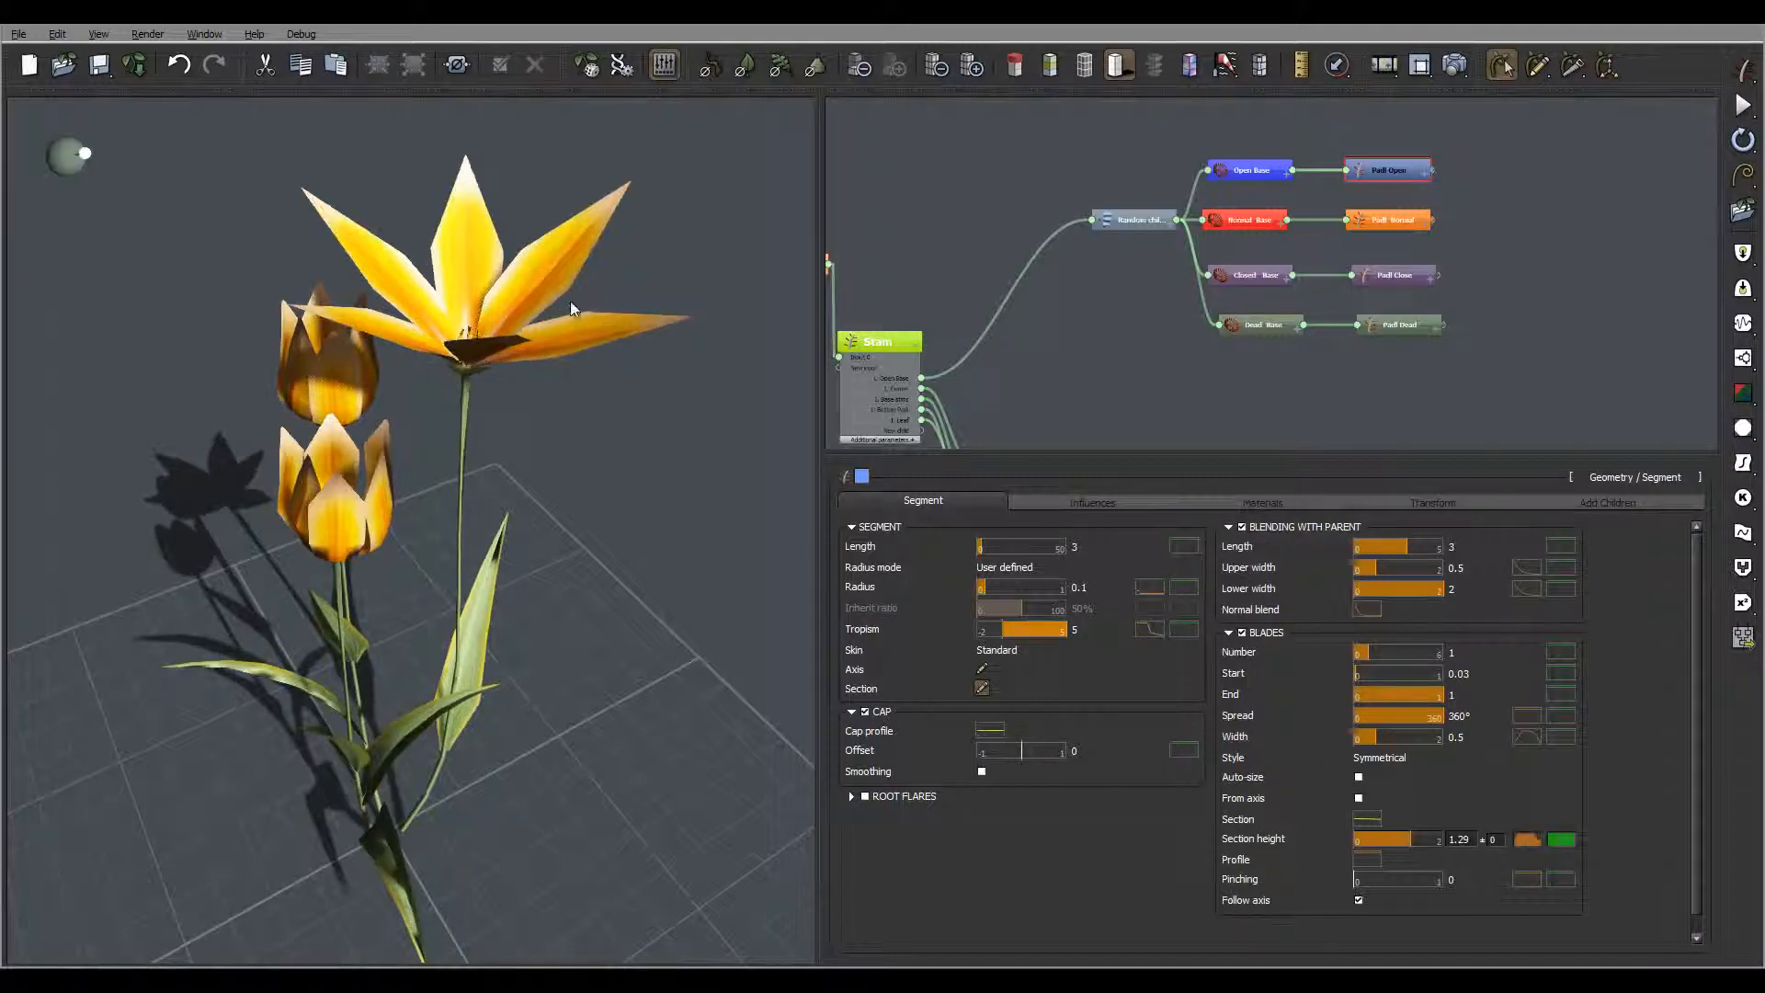
left_click_drag(605, 342, 572, 575)
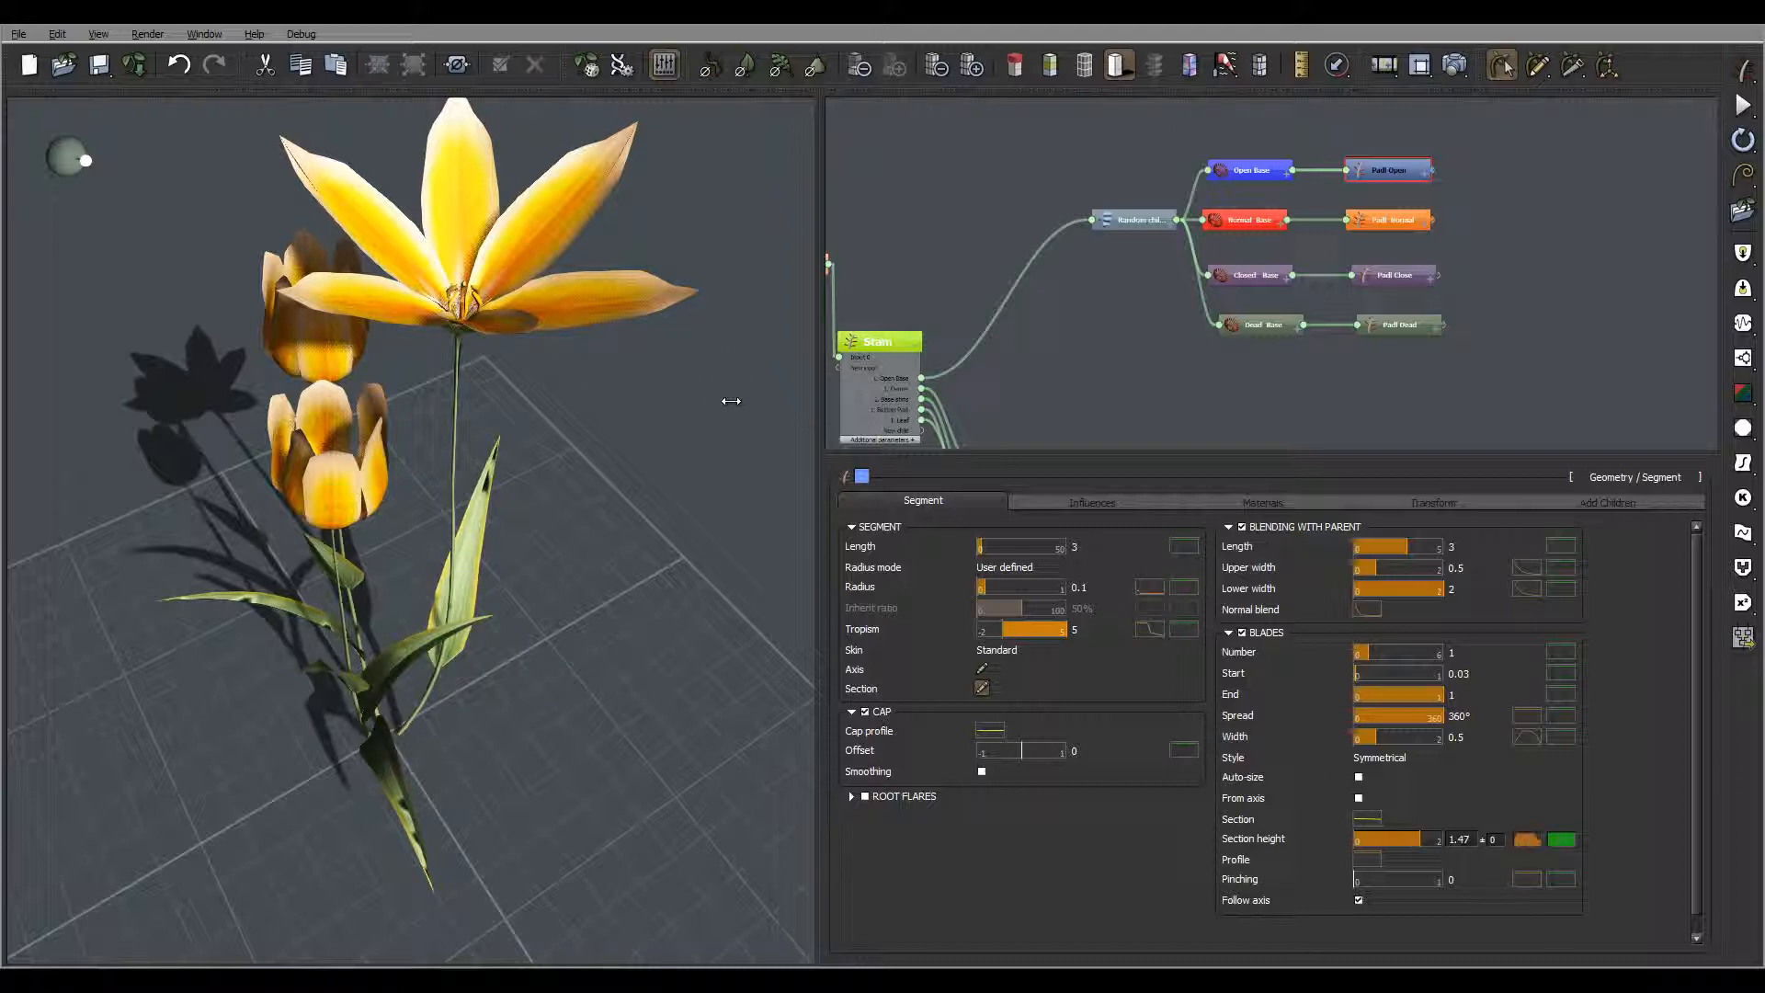
mouse_move(615, 350)
left_mouse_down()
mouse_move(614, 267)
mouse_move(726, 350)
left_mouse_up()
Step: Enable Local Bias 1 on the Petal Open node and set its type to Curl
left_click(1118, 499)
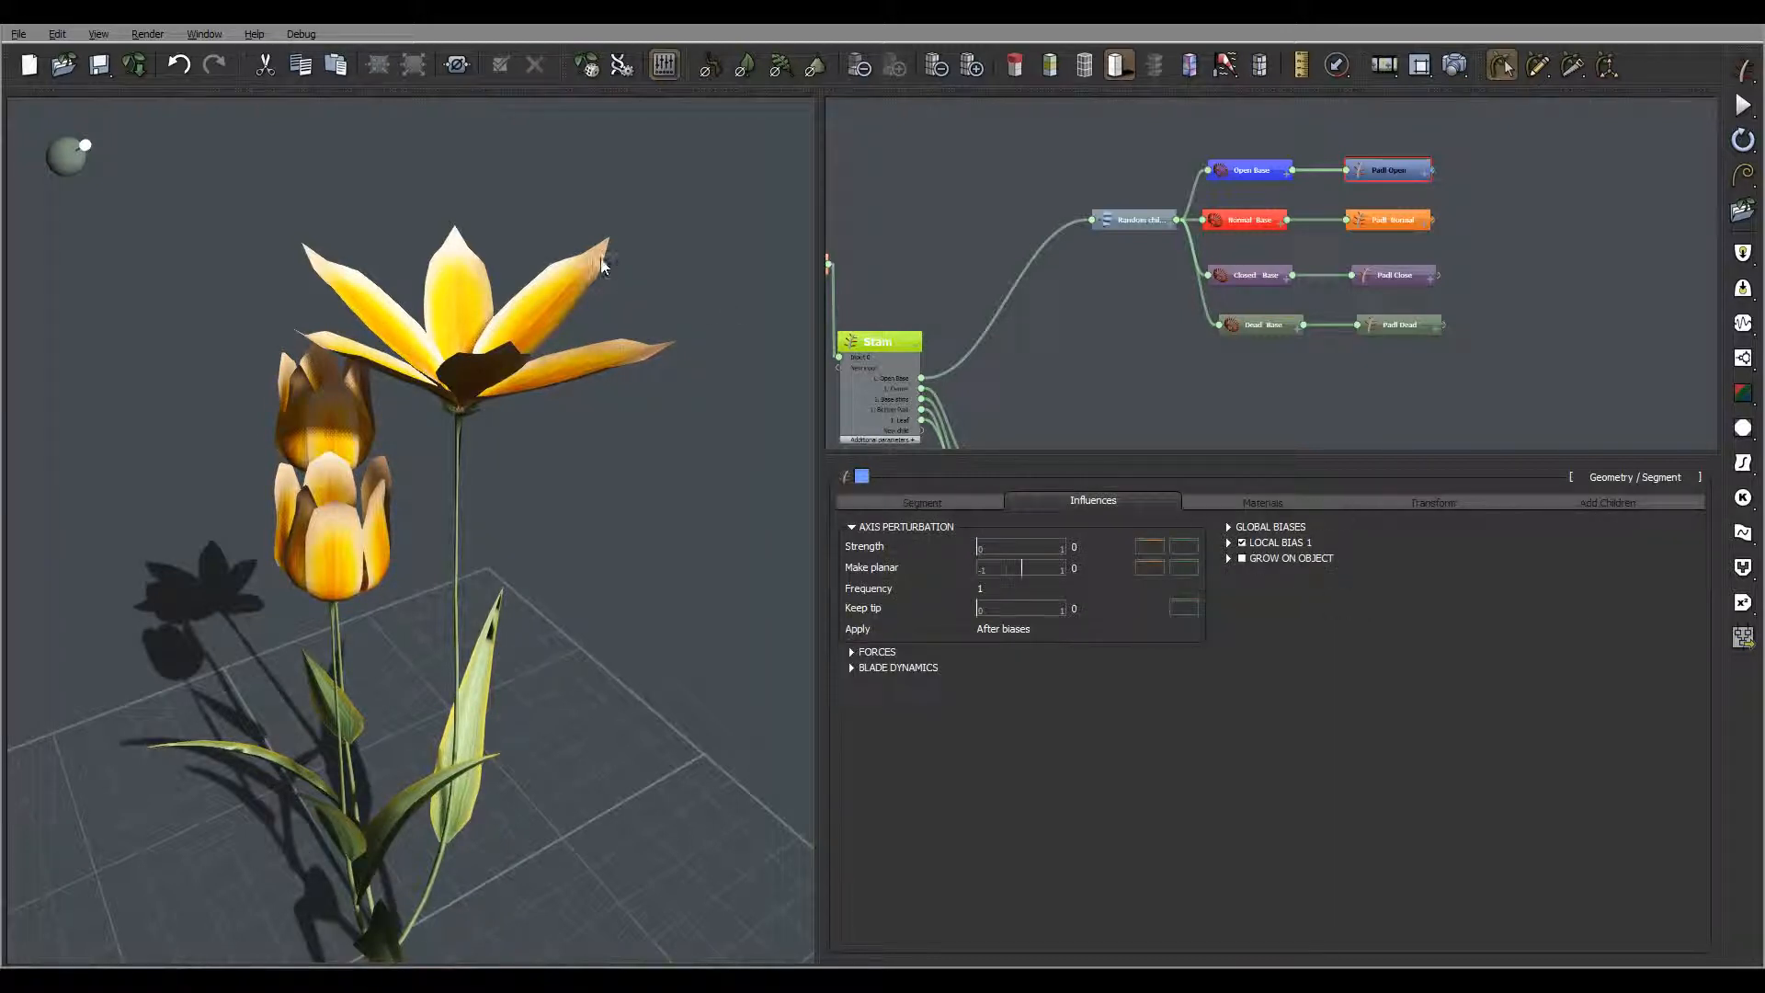
left_click(1230, 543)
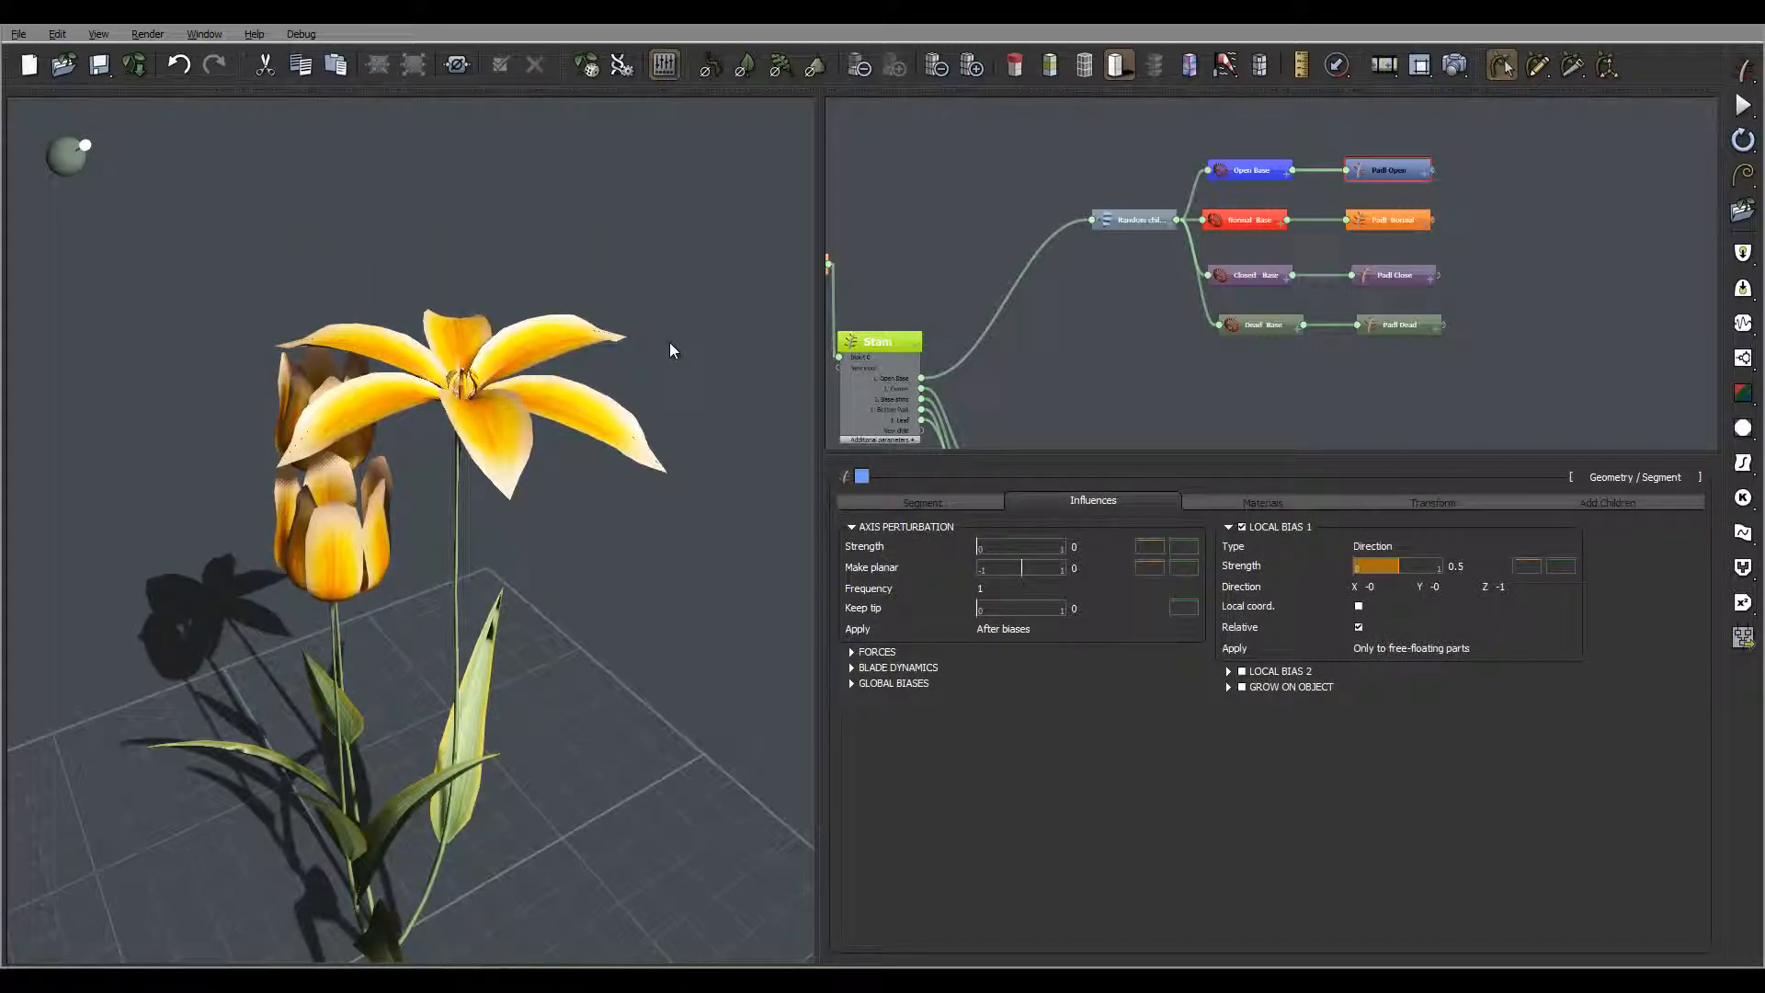
left_click(1377, 547)
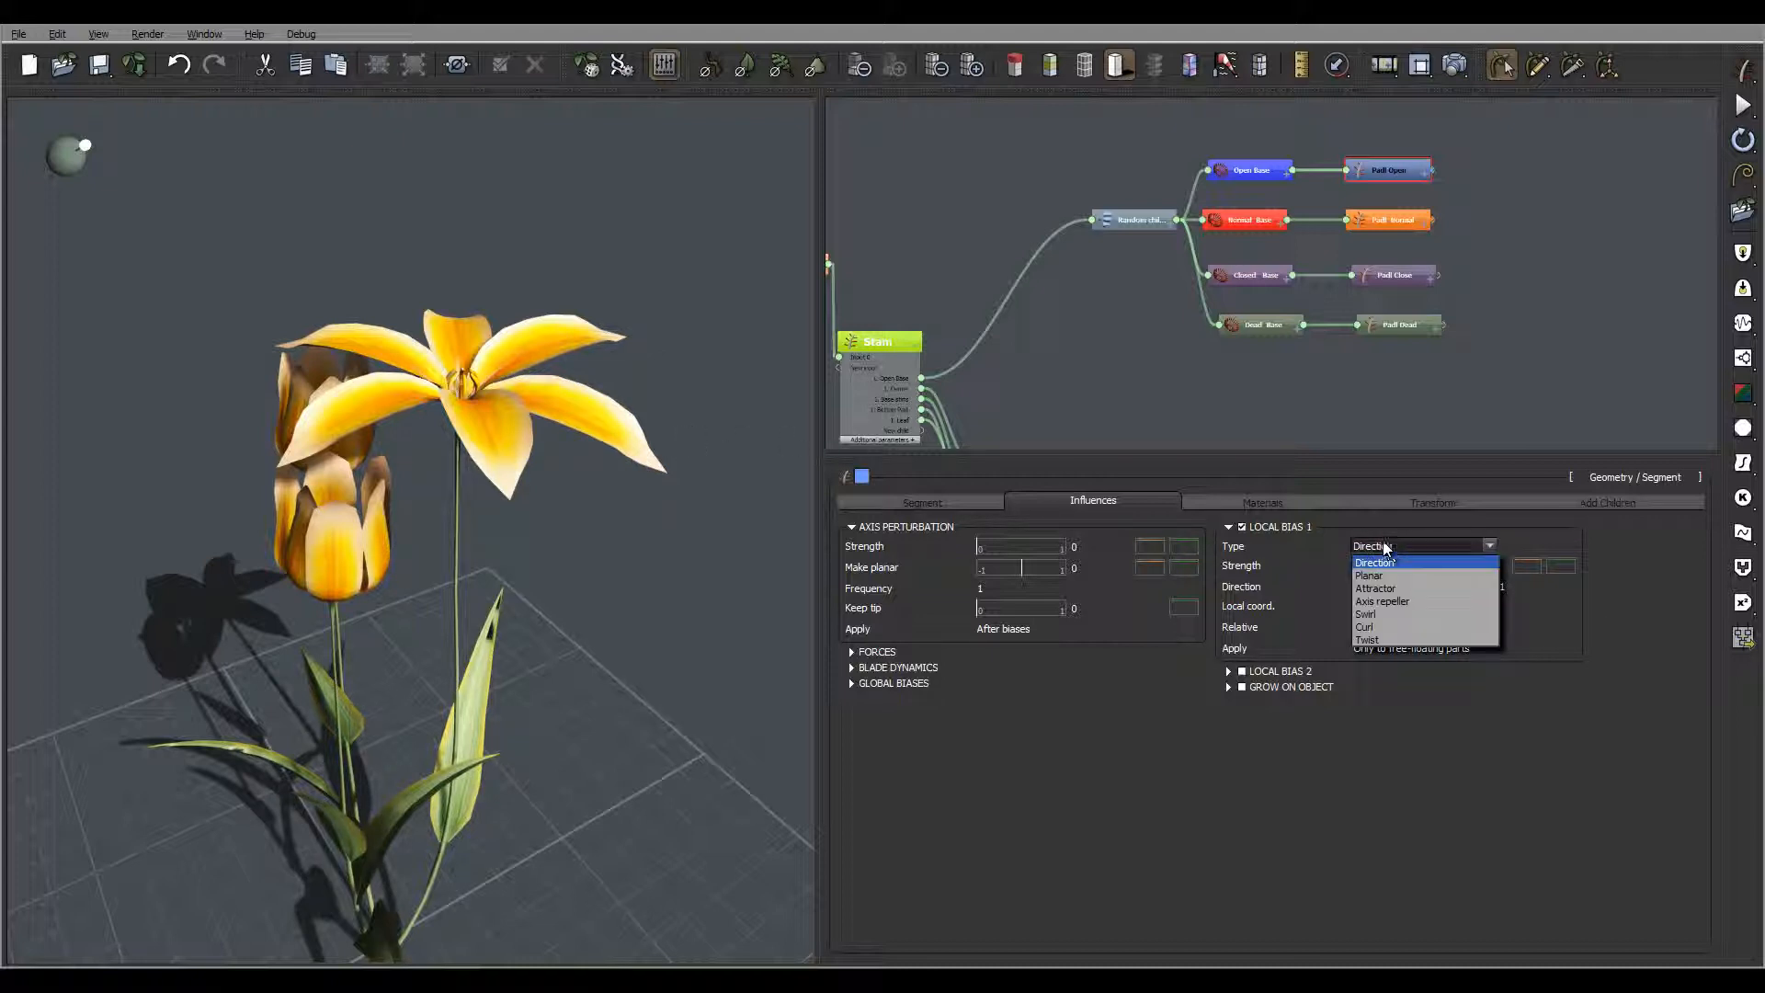
left_click(1405, 629)
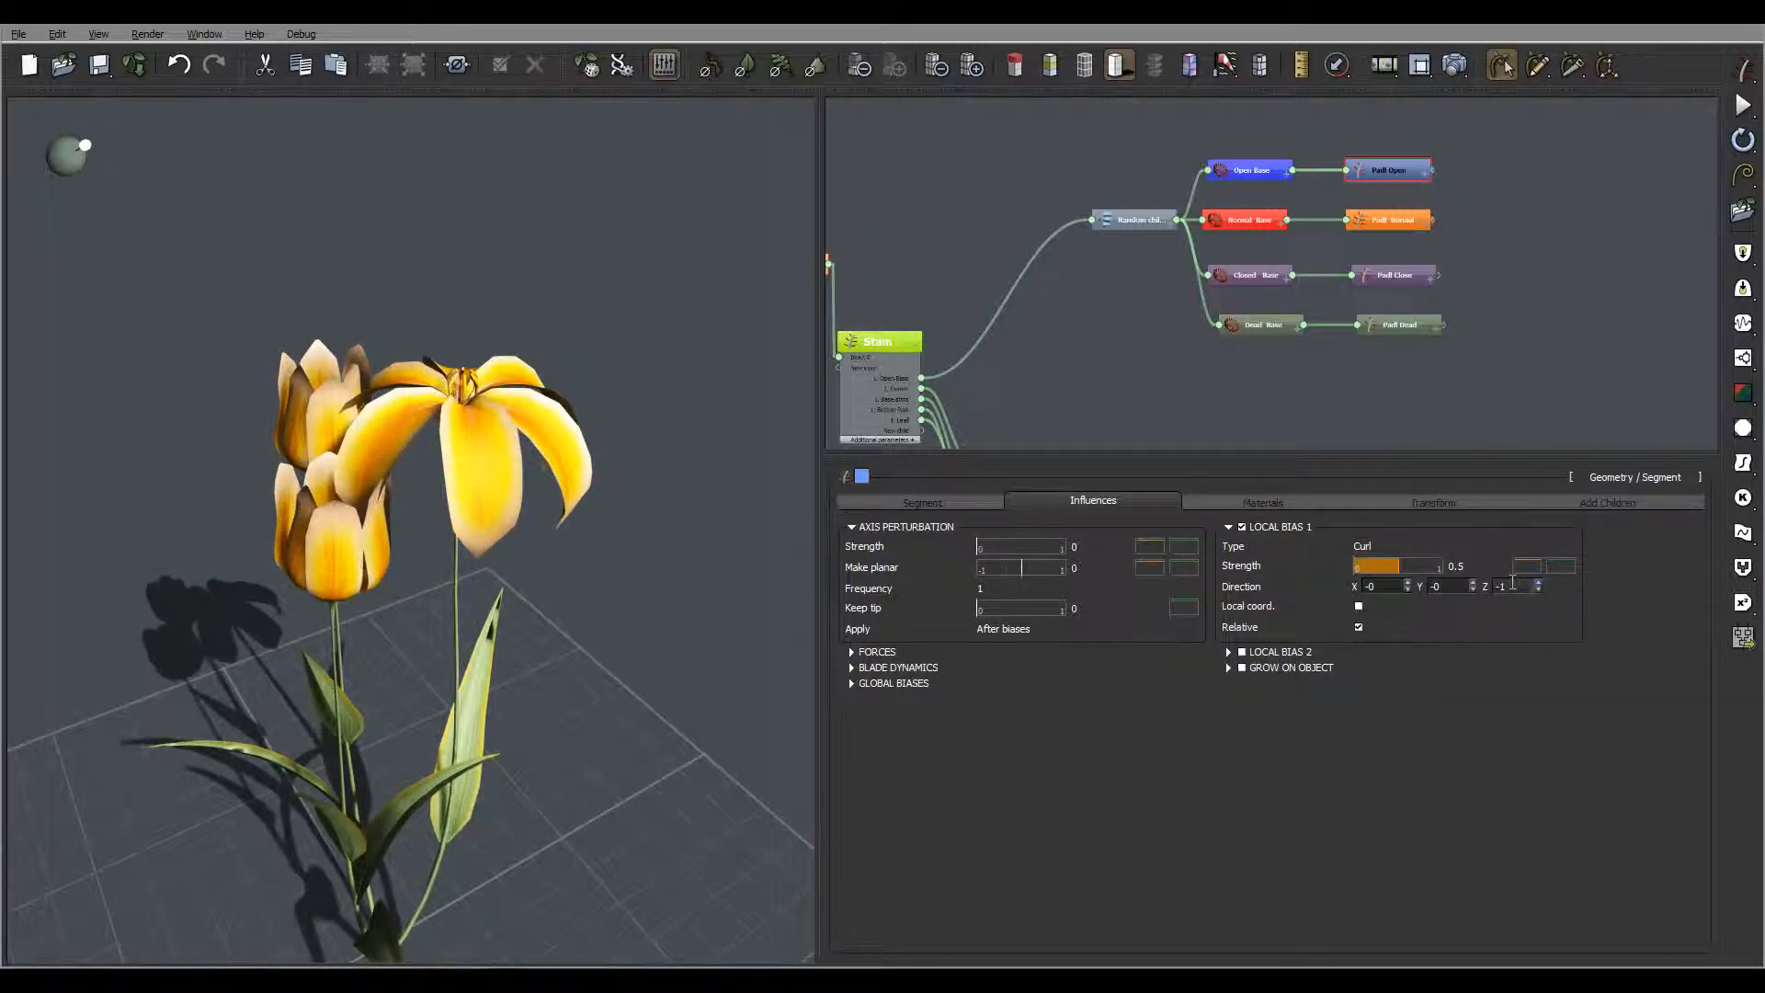
left_click_drag(471, 386, 527, 693)
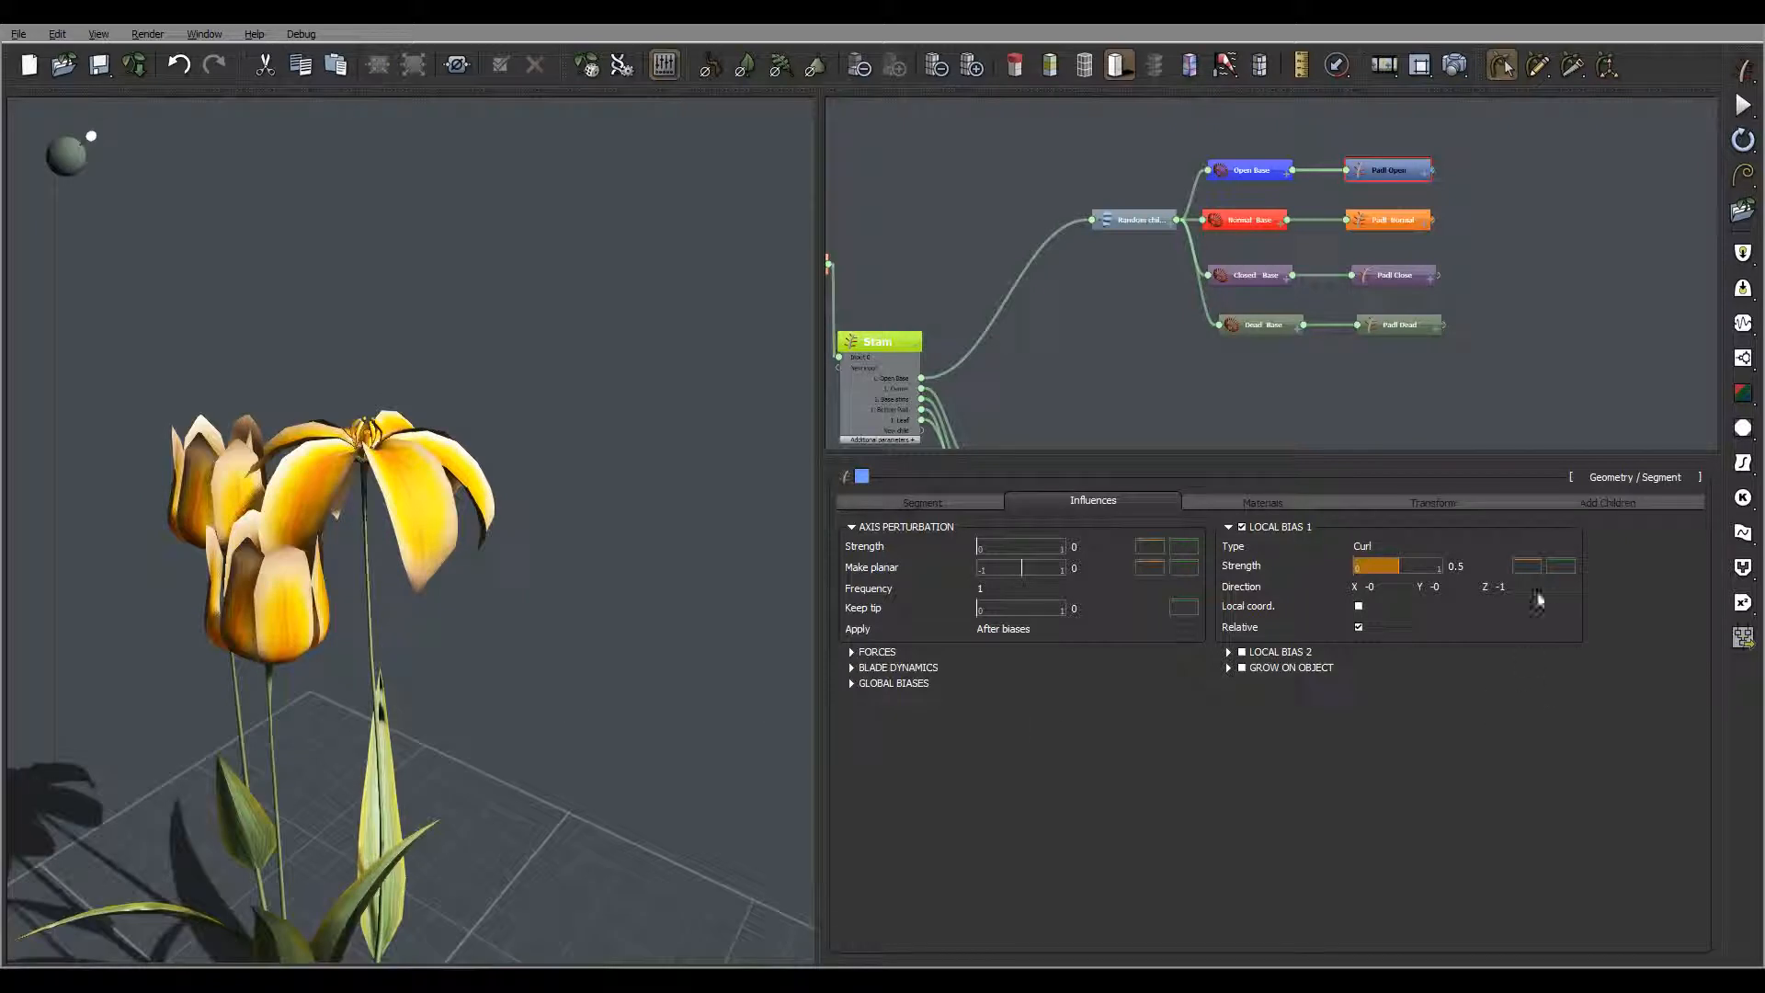
Step: Lower the starting keypoint of the curl strength profile to X 0, Y 0
left_click(1527, 565)
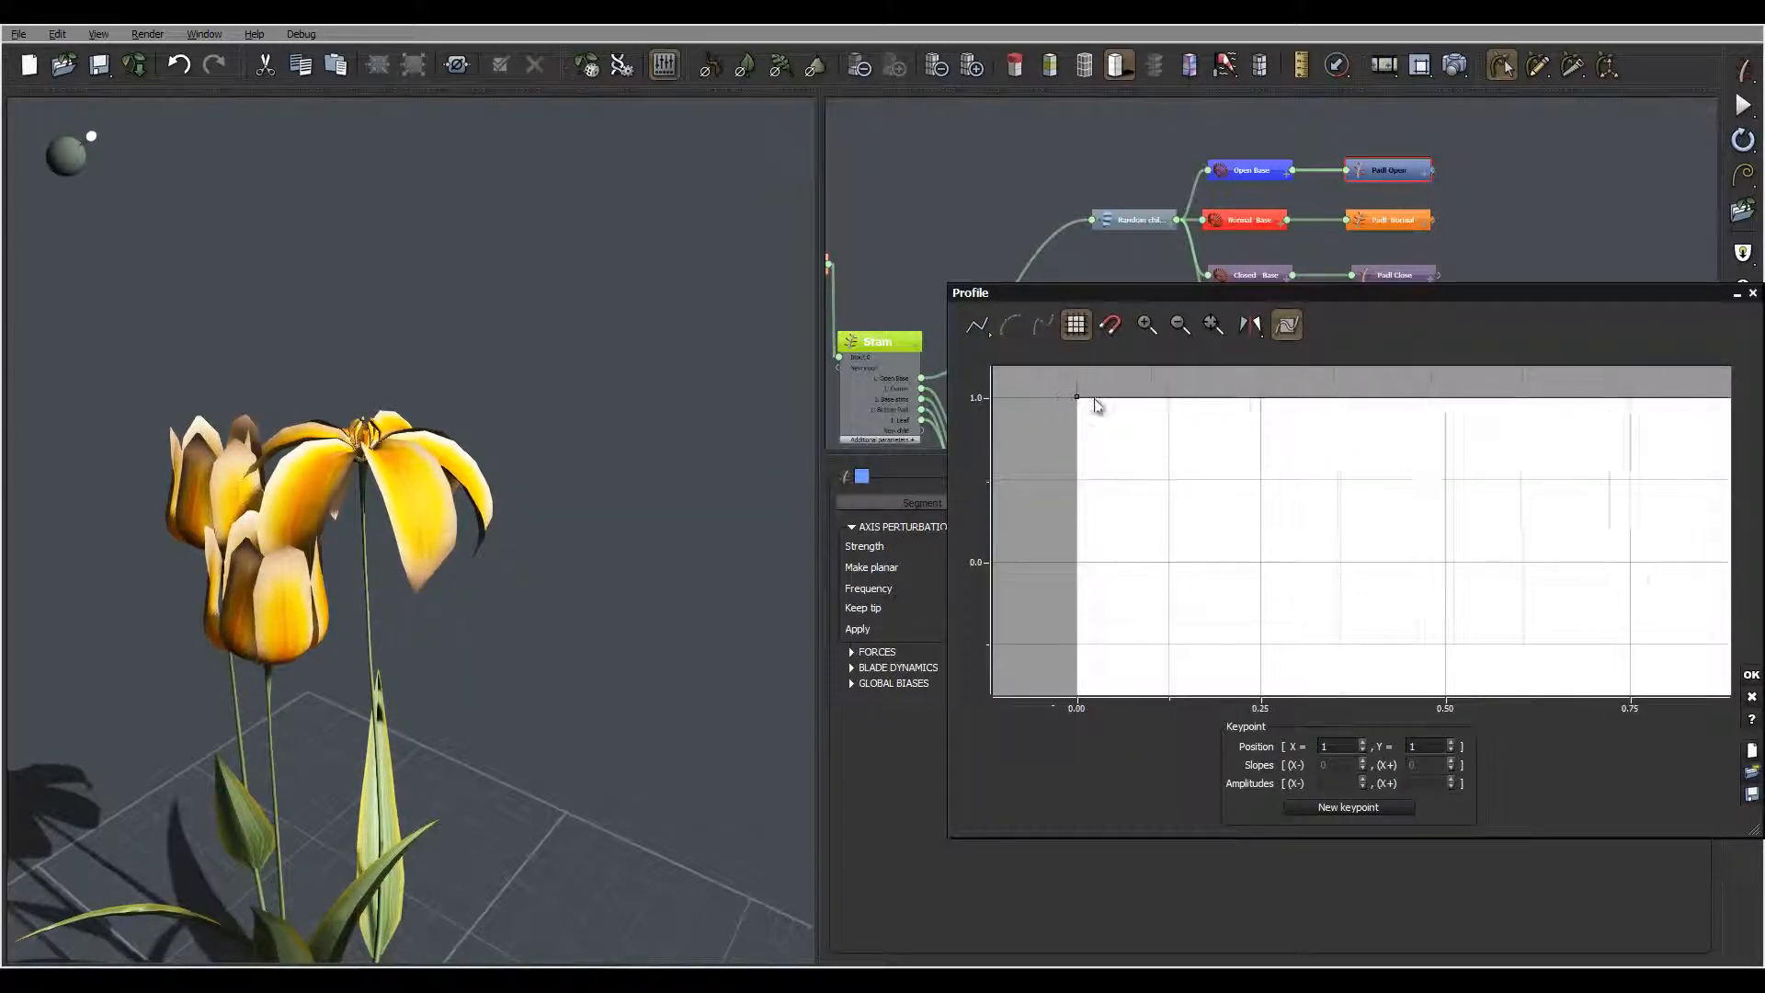
left_click_drag(1076, 398, 1053, 560)
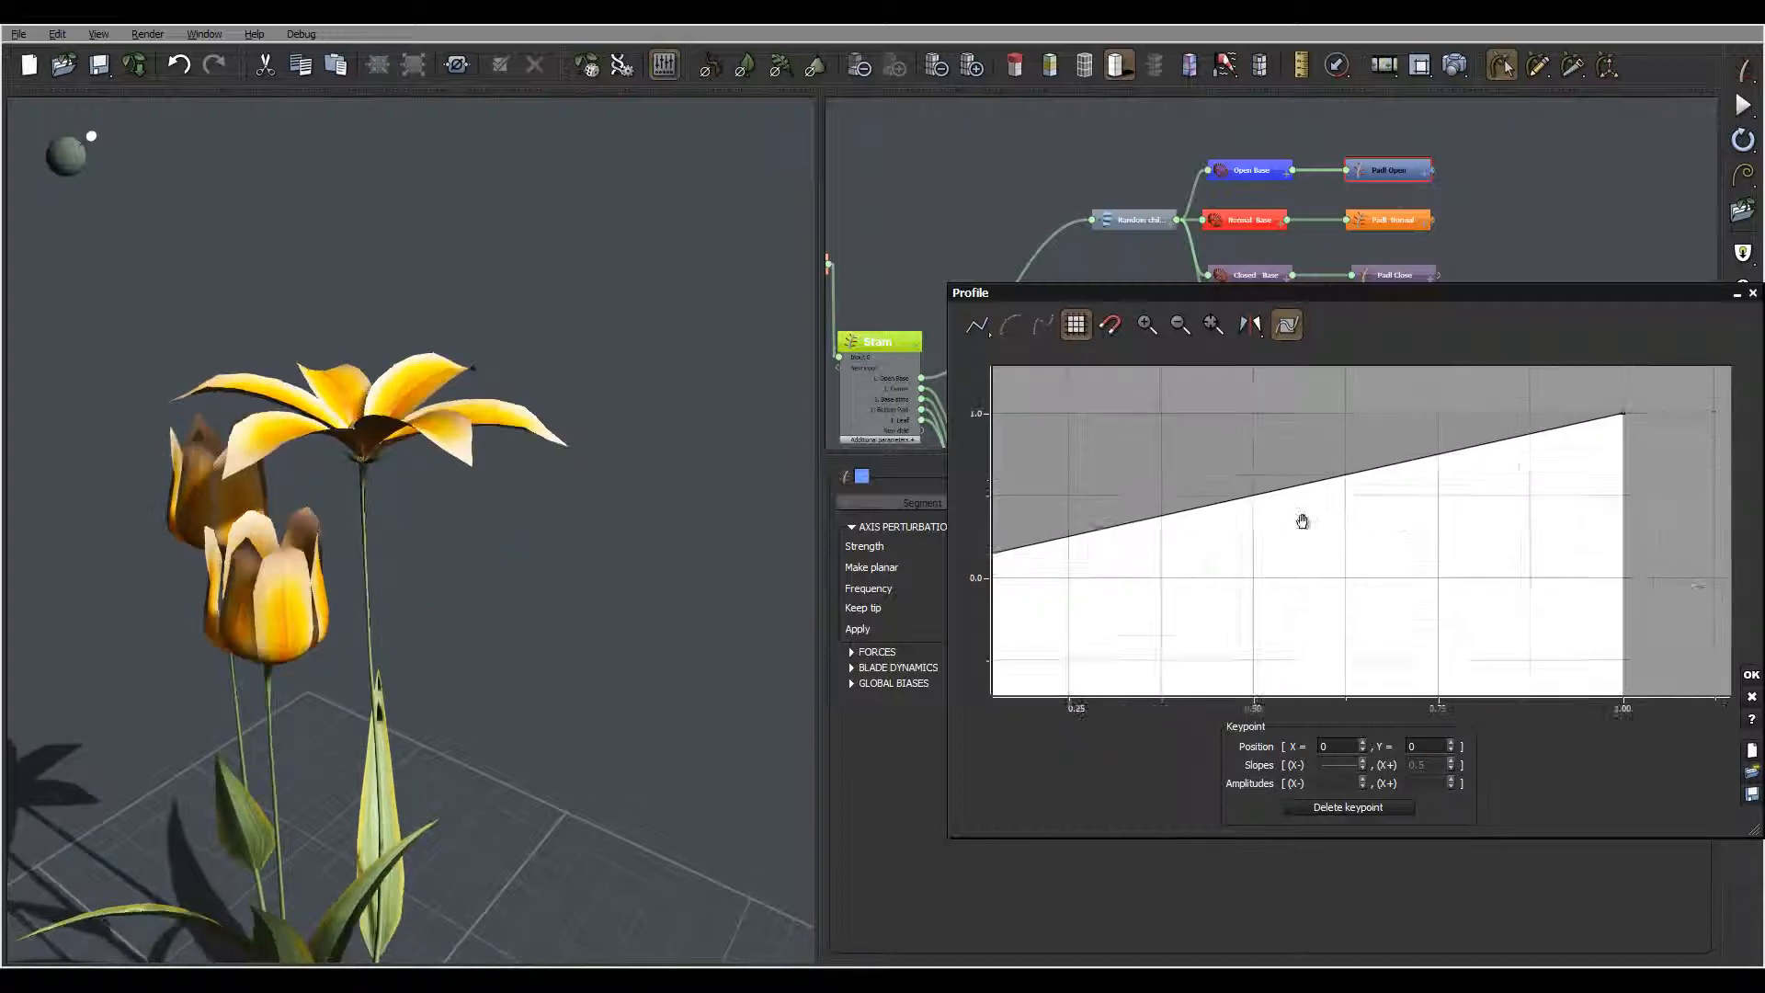
mouse_move(525, 443)
left_mouse_down()
mouse_move(522, 467)
mouse_move(547, 457)
left_mouse_up()
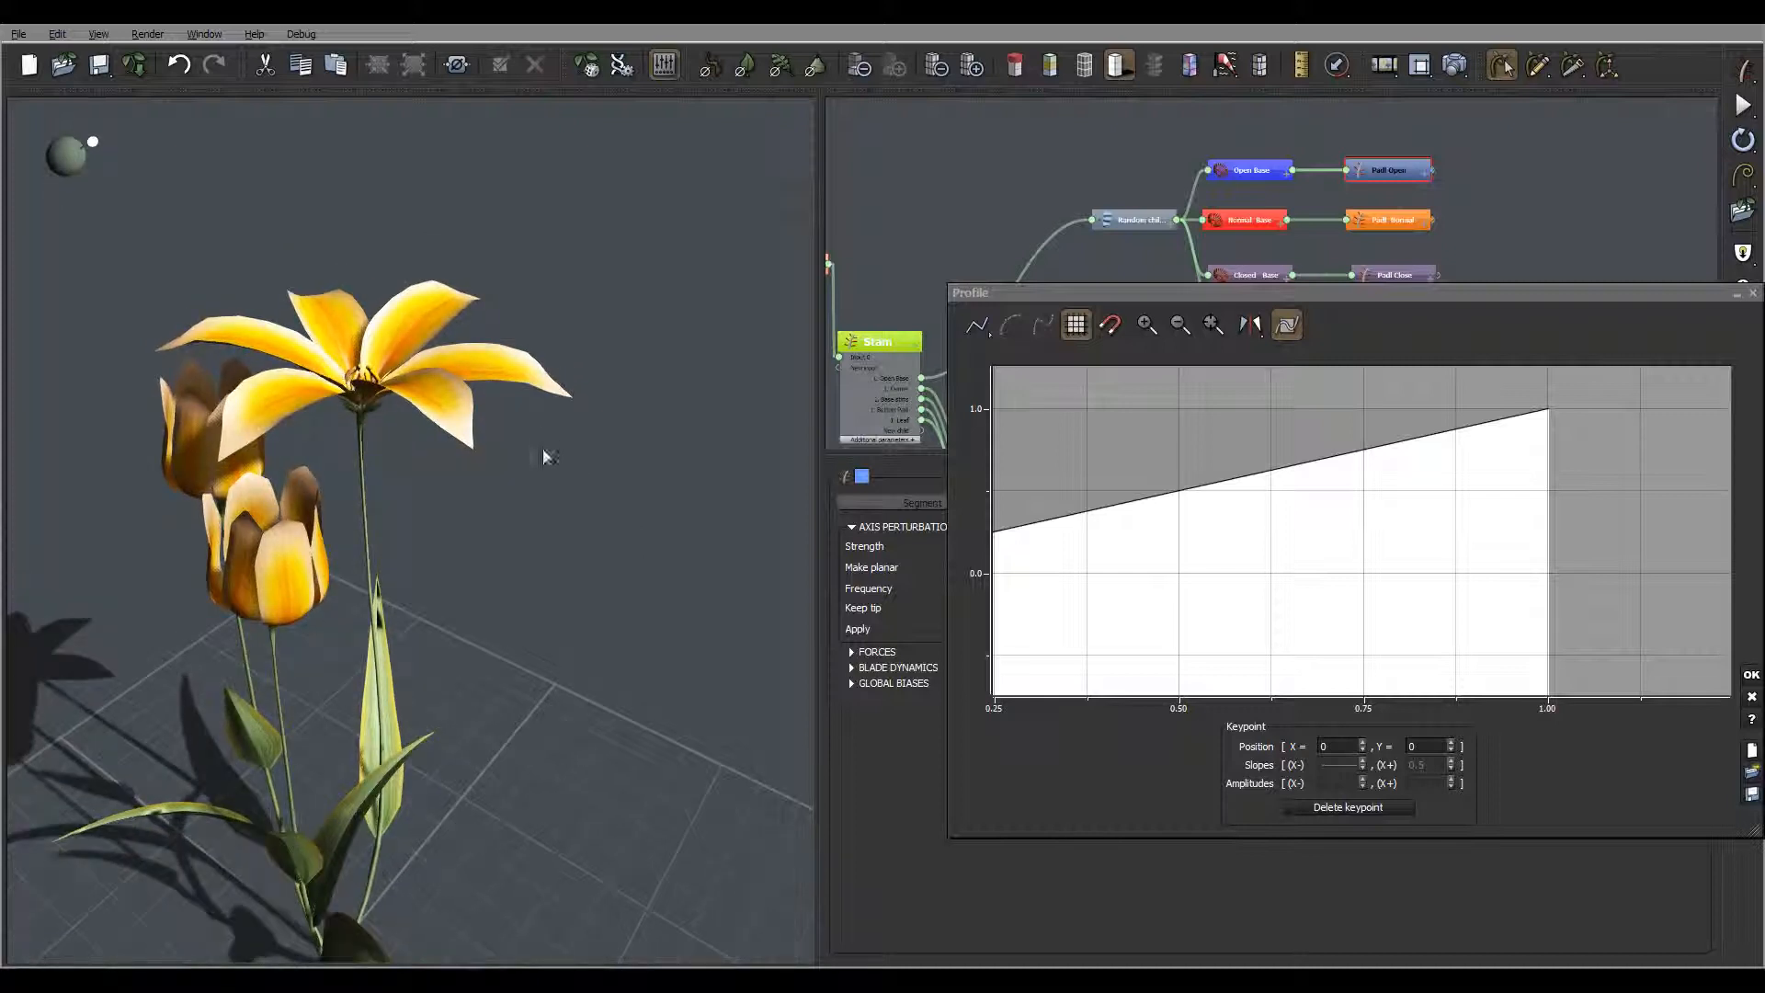
Step: Add two keypoints to the curl strength profile, at about X 0.75, Y 0 and at X 0.7995, Y 0.9553
left_click(1462, 435)
left_click_drag(1459, 431, 1452, 585)
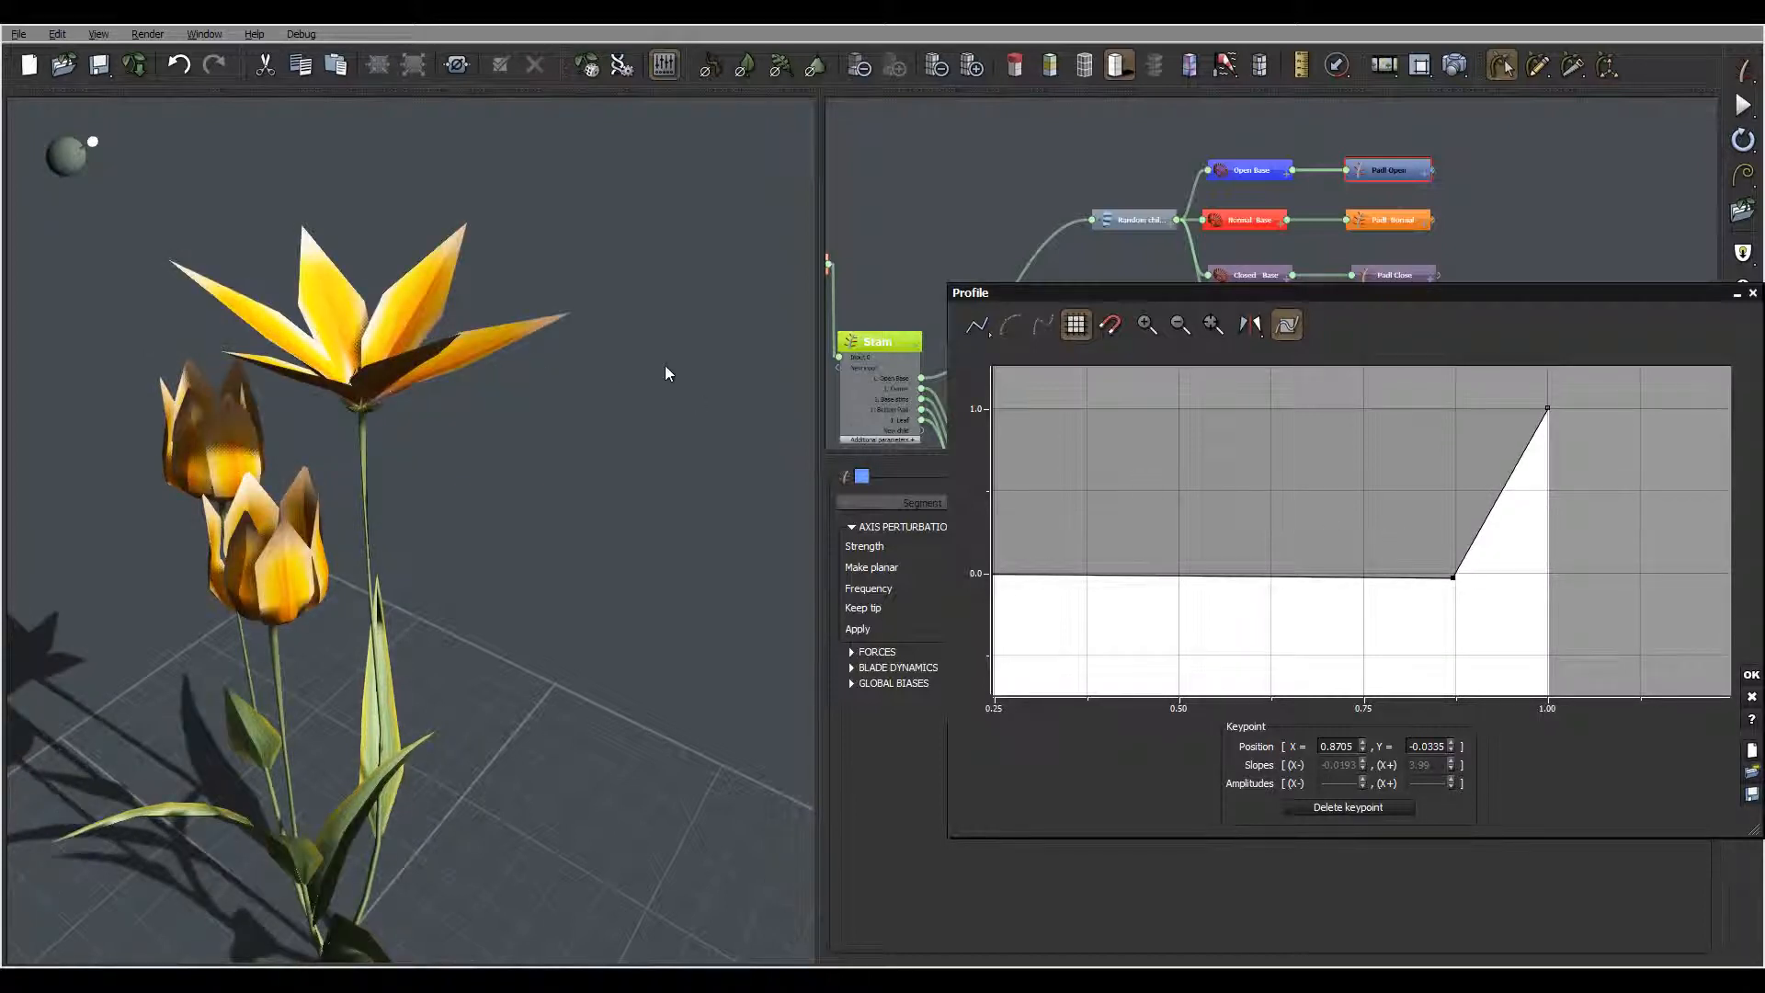
left_click_drag(1457, 578, 1366, 572)
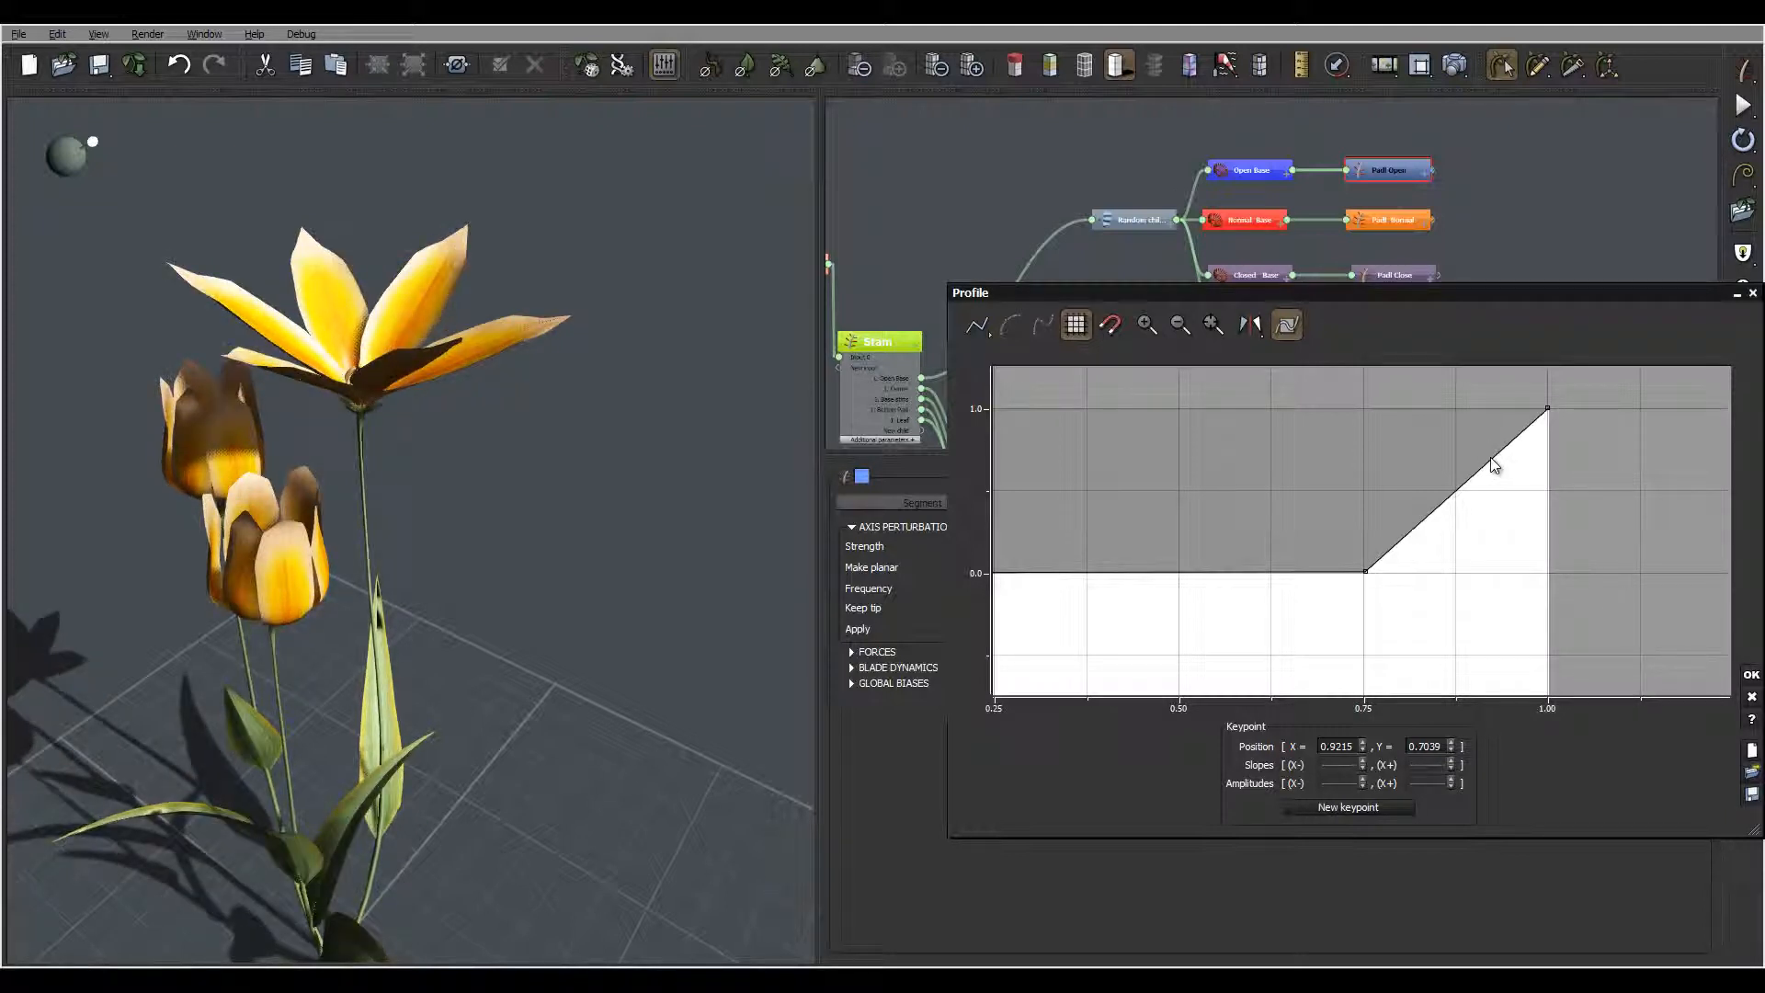
left_click(1492, 456)
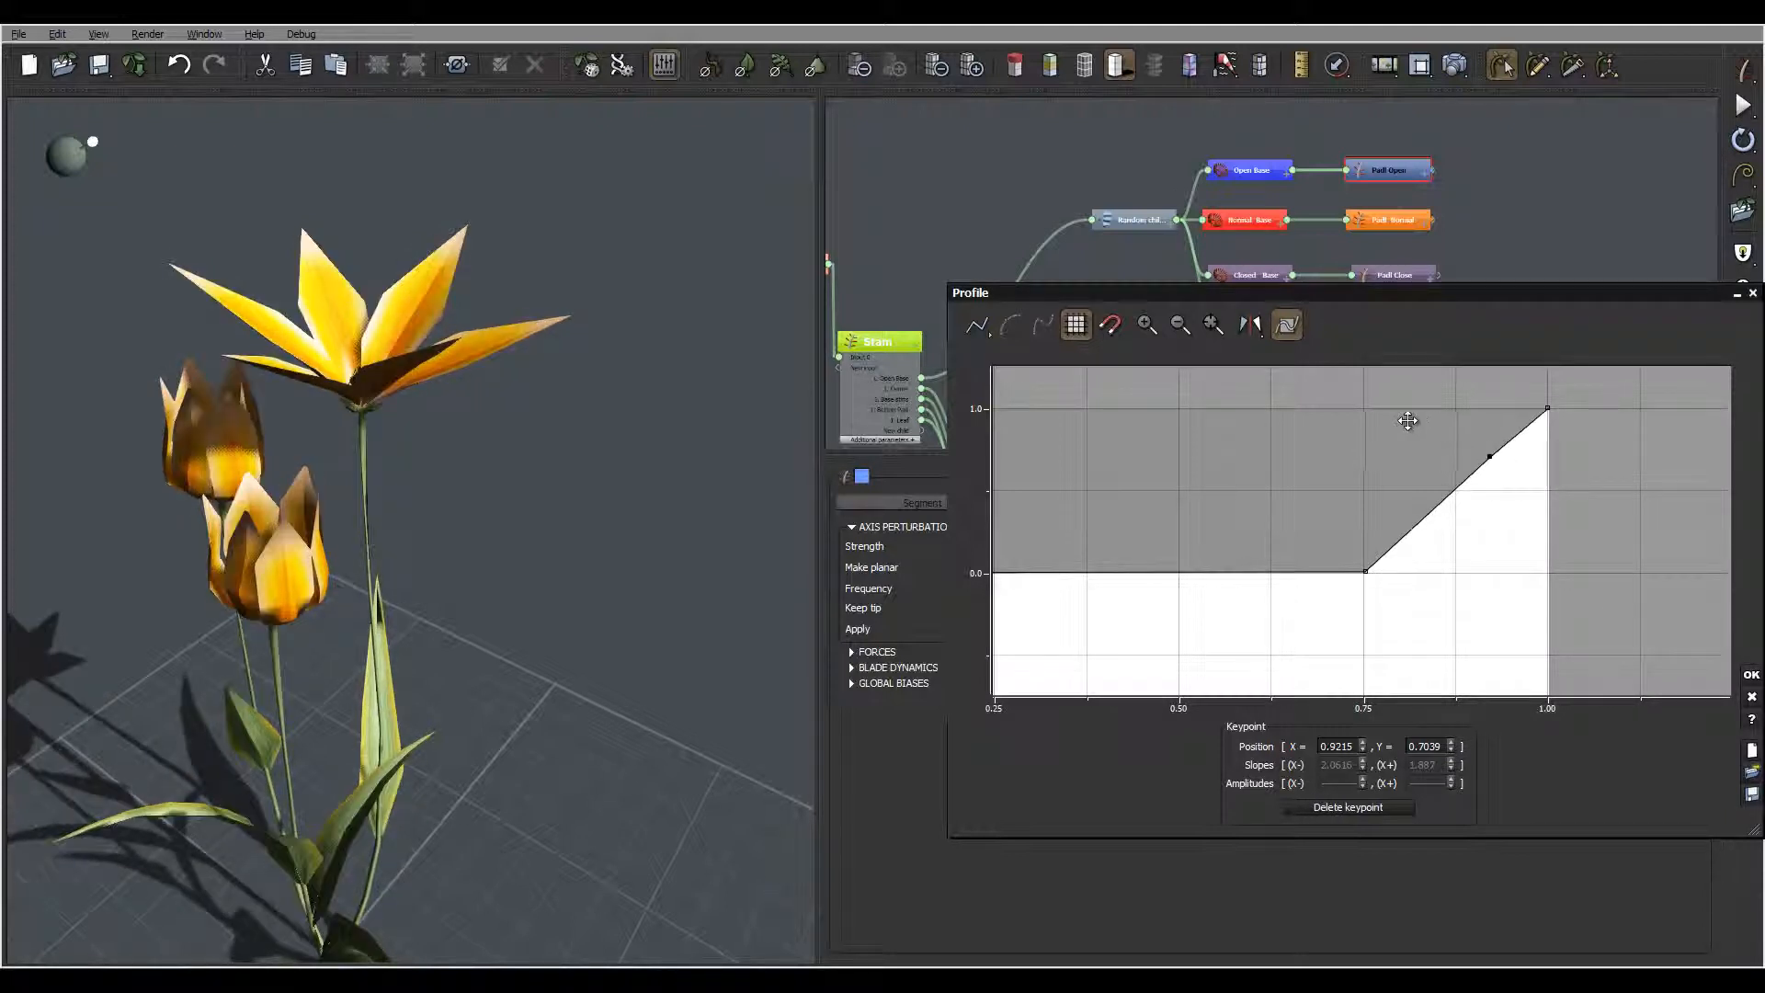
left_click_drag(1490, 456, 1399, 415)
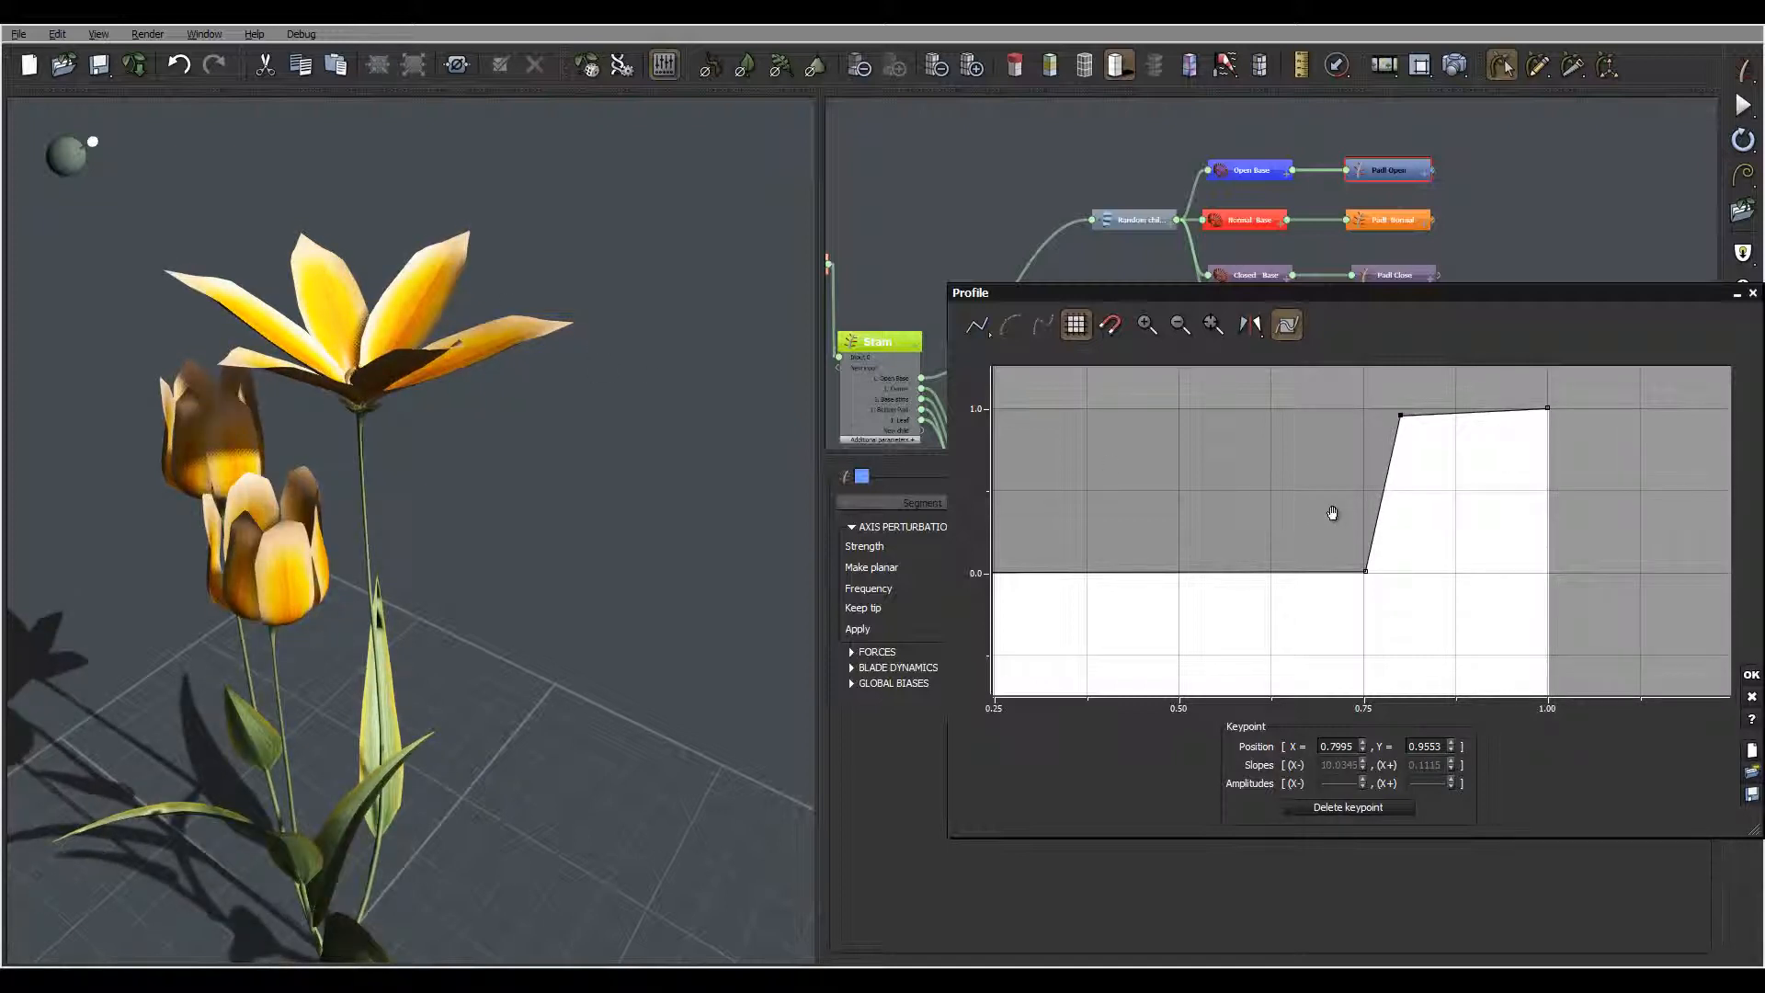
Step: Move the lower keypoint of the curl strength profile to X 0.6276, Y -0.0056 and apply the profile
left_click_drag(1332, 513, 1408, 462)
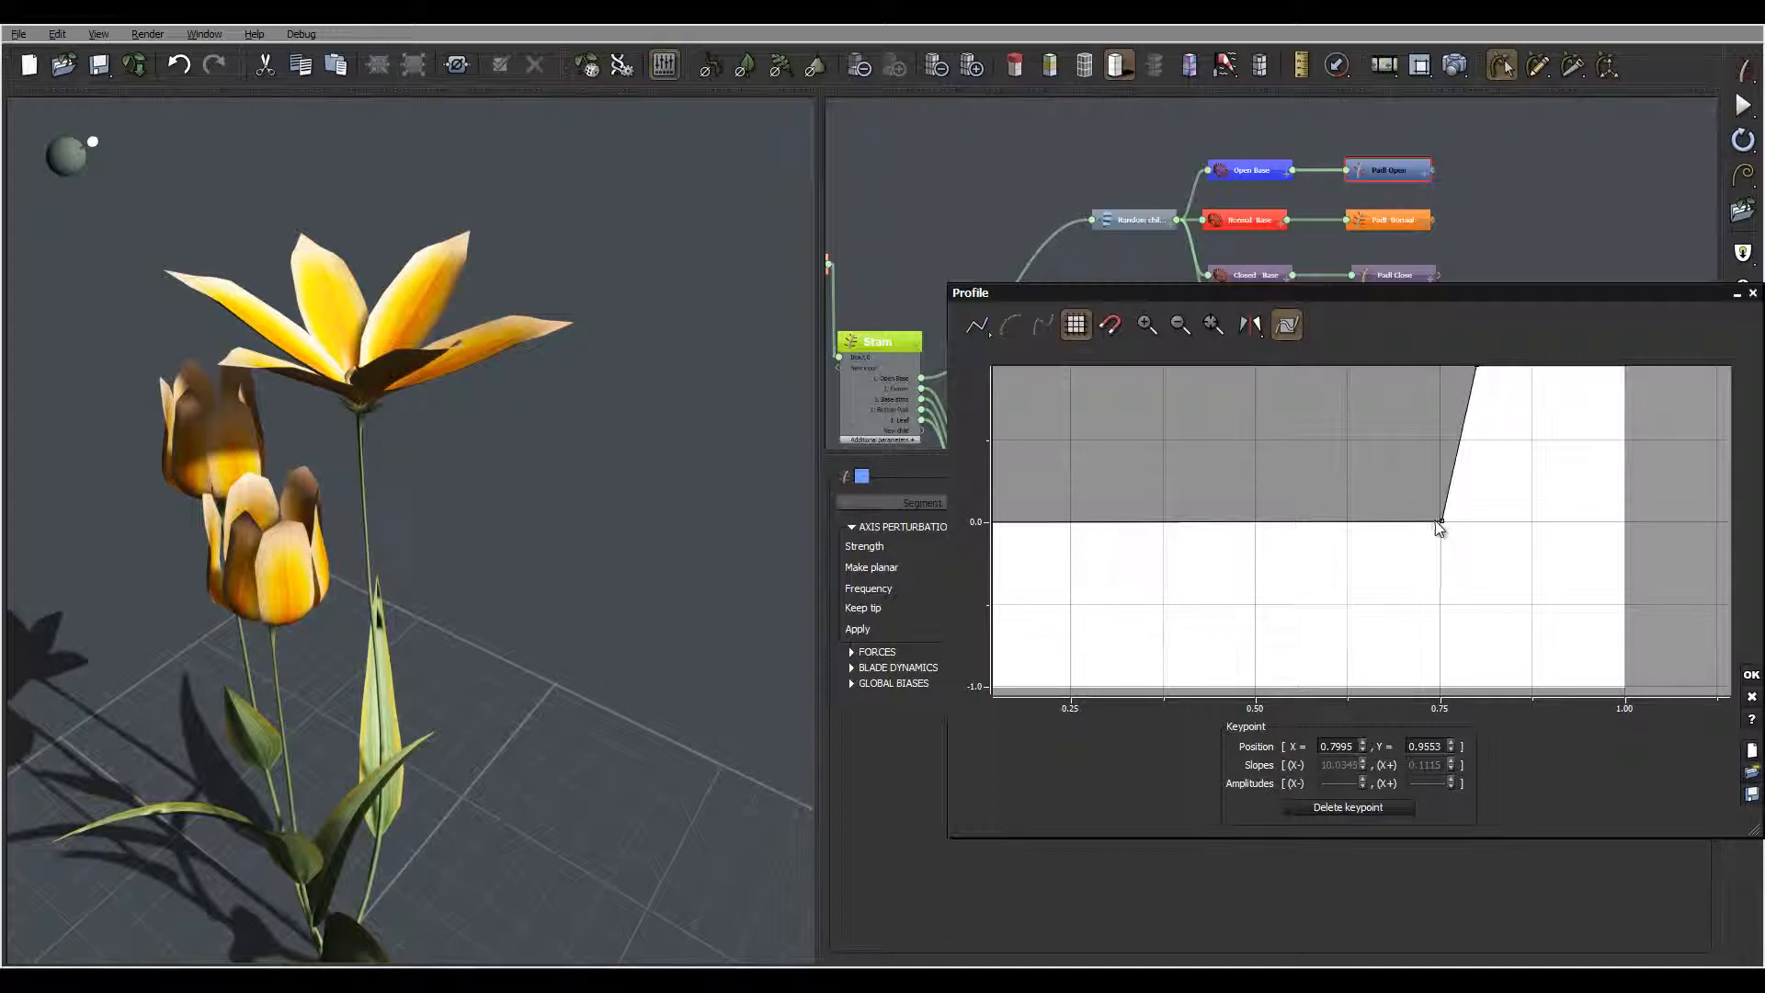
left_click_drag(1445, 521, 1350, 522)
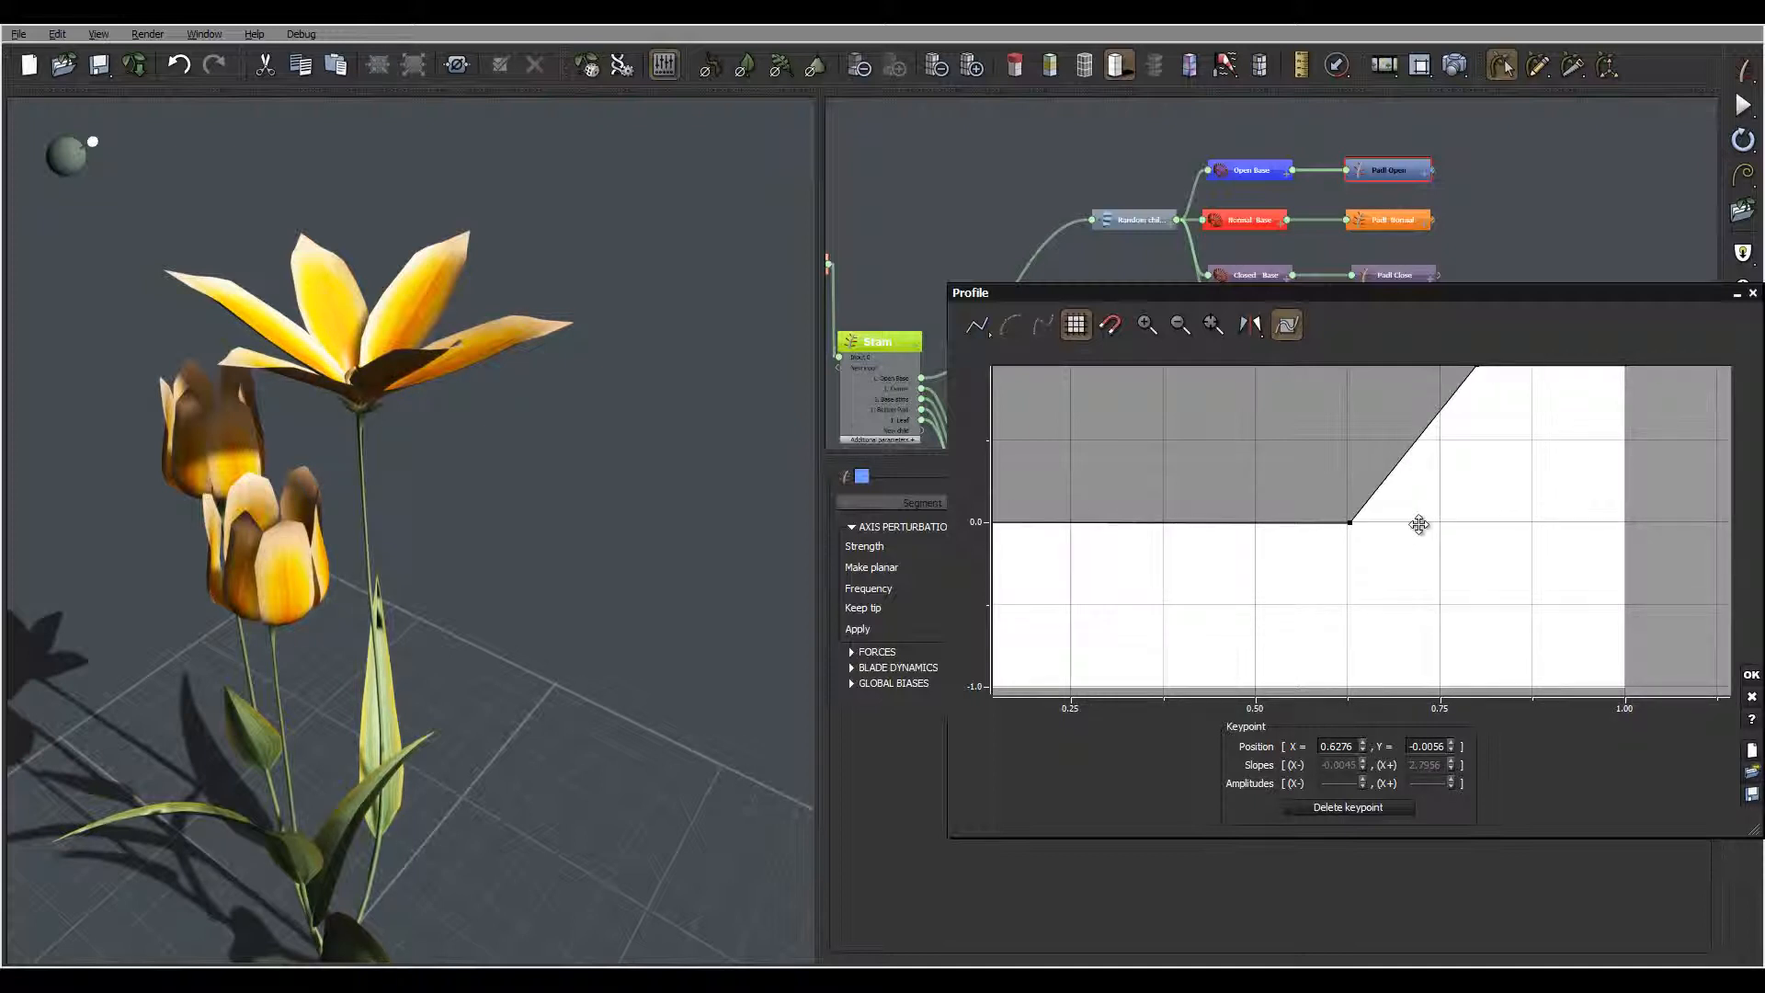
mouse_move(565, 334)
left_mouse_down()
mouse_move(568, 261)
mouse_move(461, 288)
mouse_move(422, 346)
mouse_move(527, 338)
left_mouse_up()
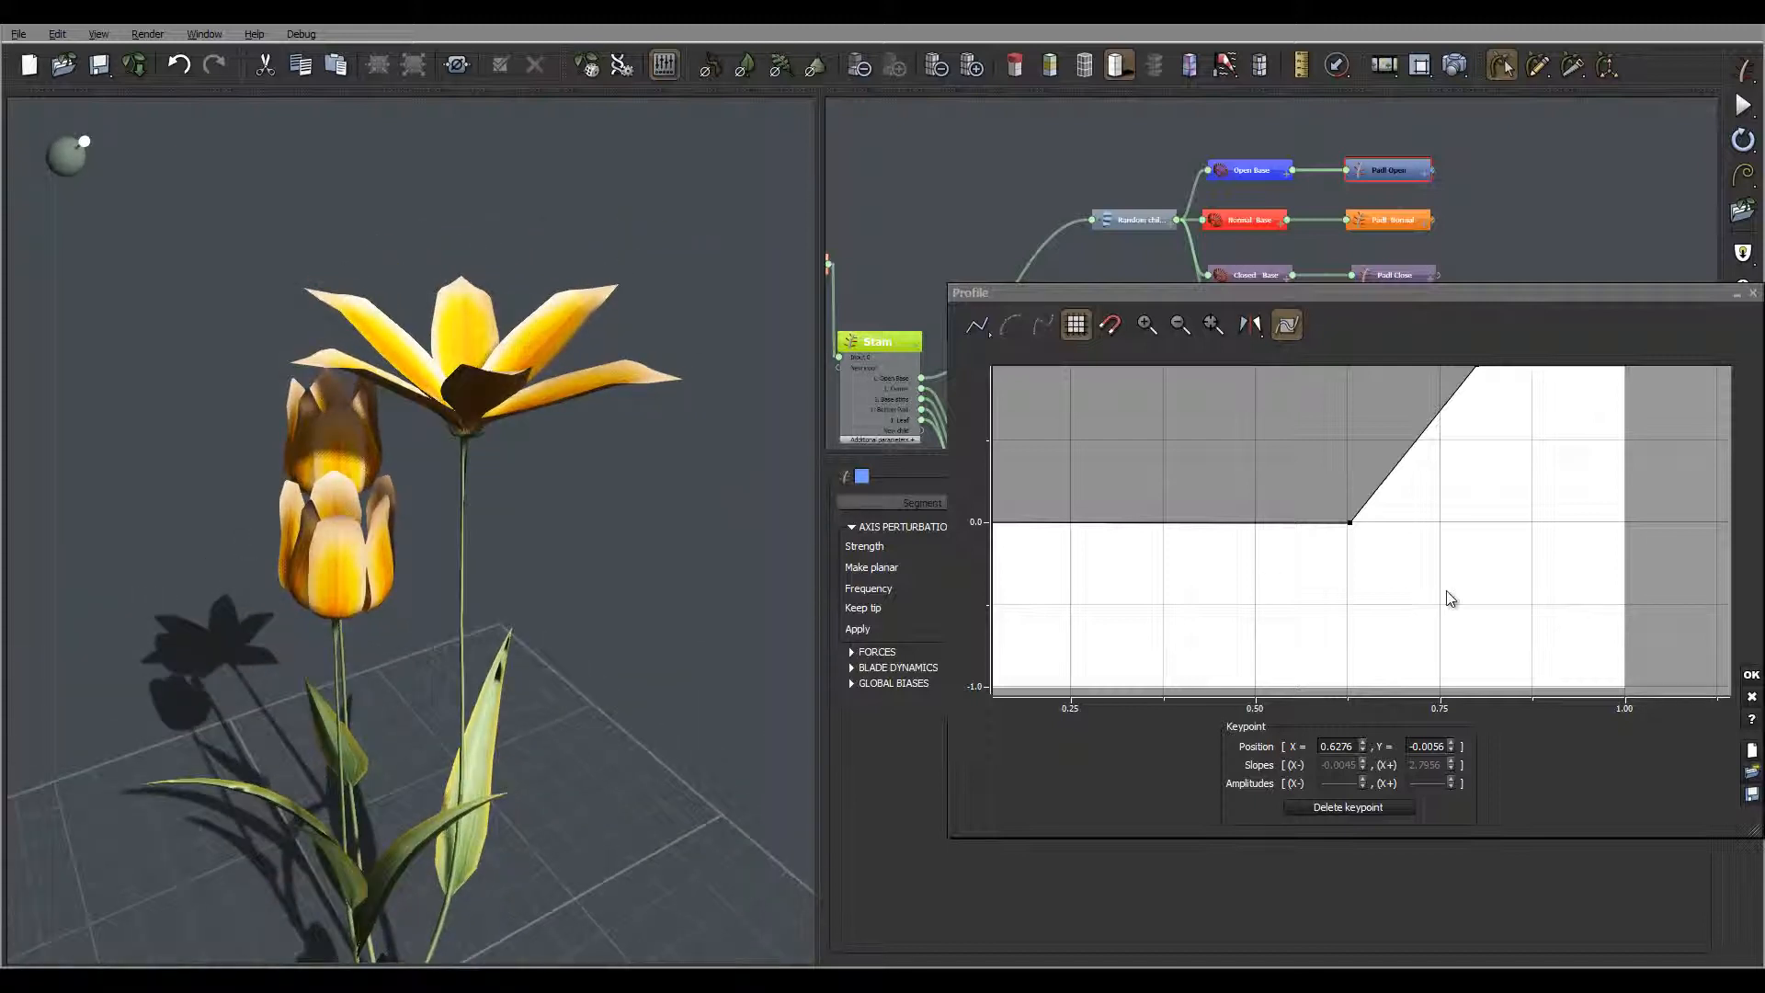
left_click(1751, 674)
left_click_drag(558, 329, 522, 224)
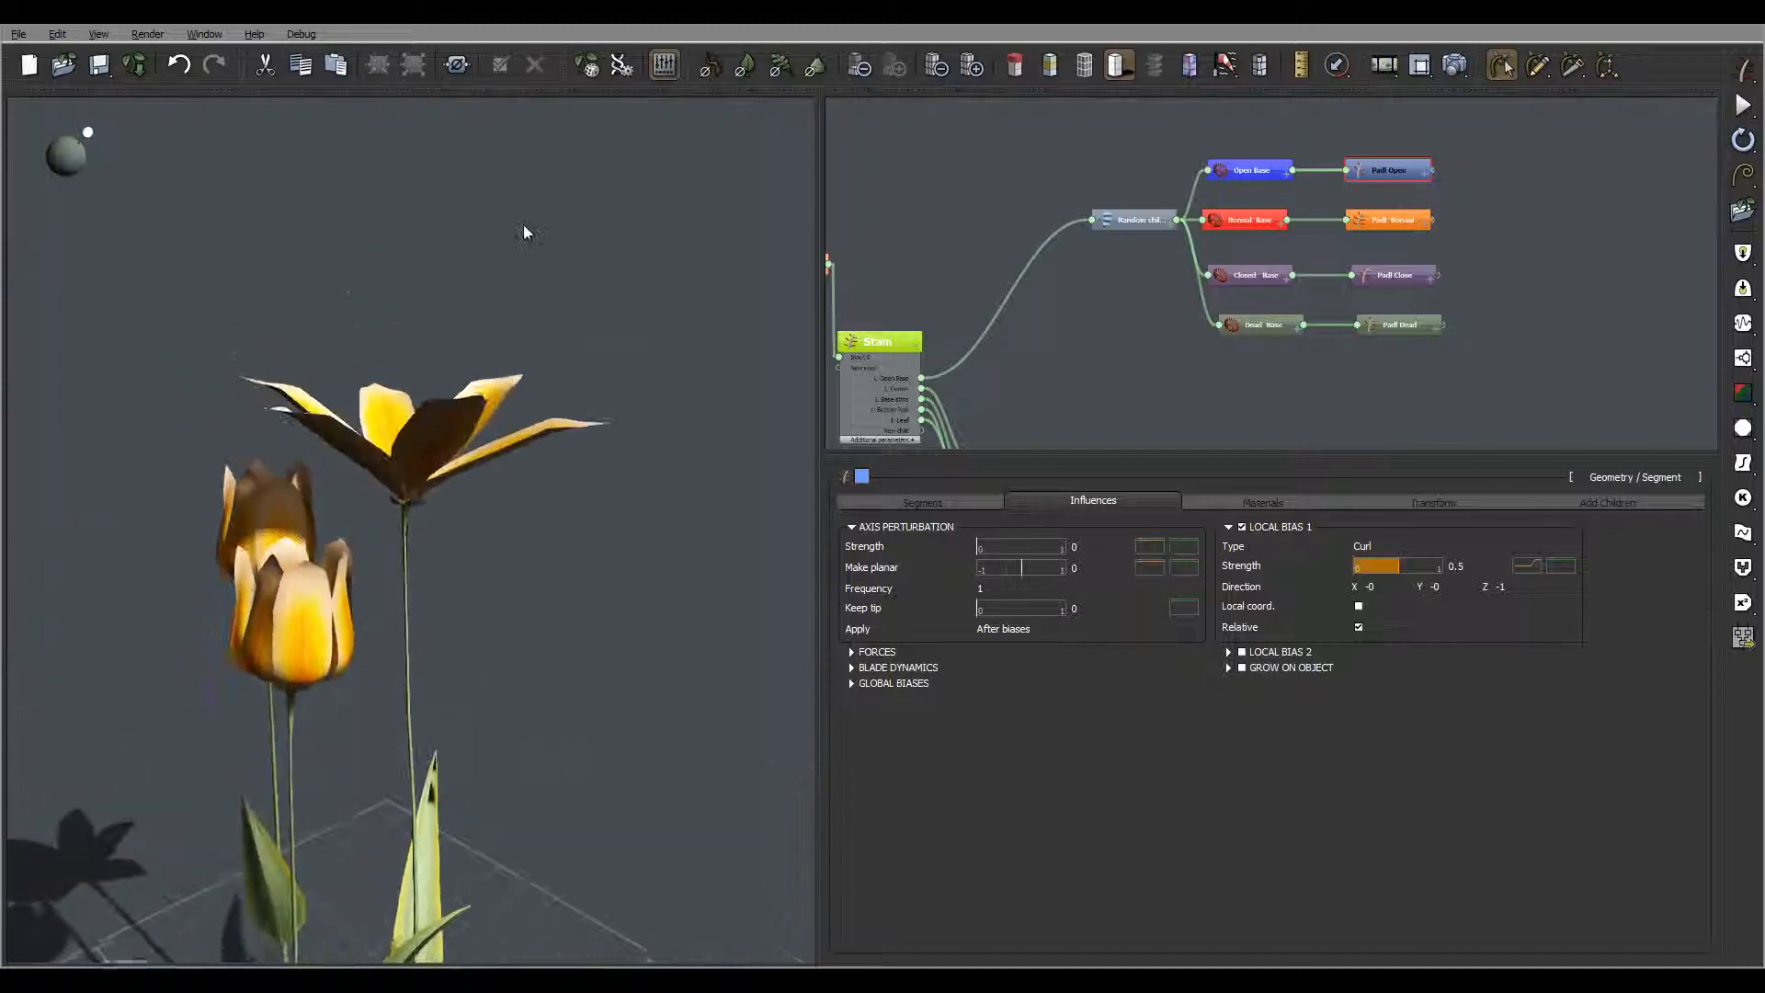
Step: Set the Petal Open segment's length to 2.5 and check the open flower's petals
left_click(923, 502)
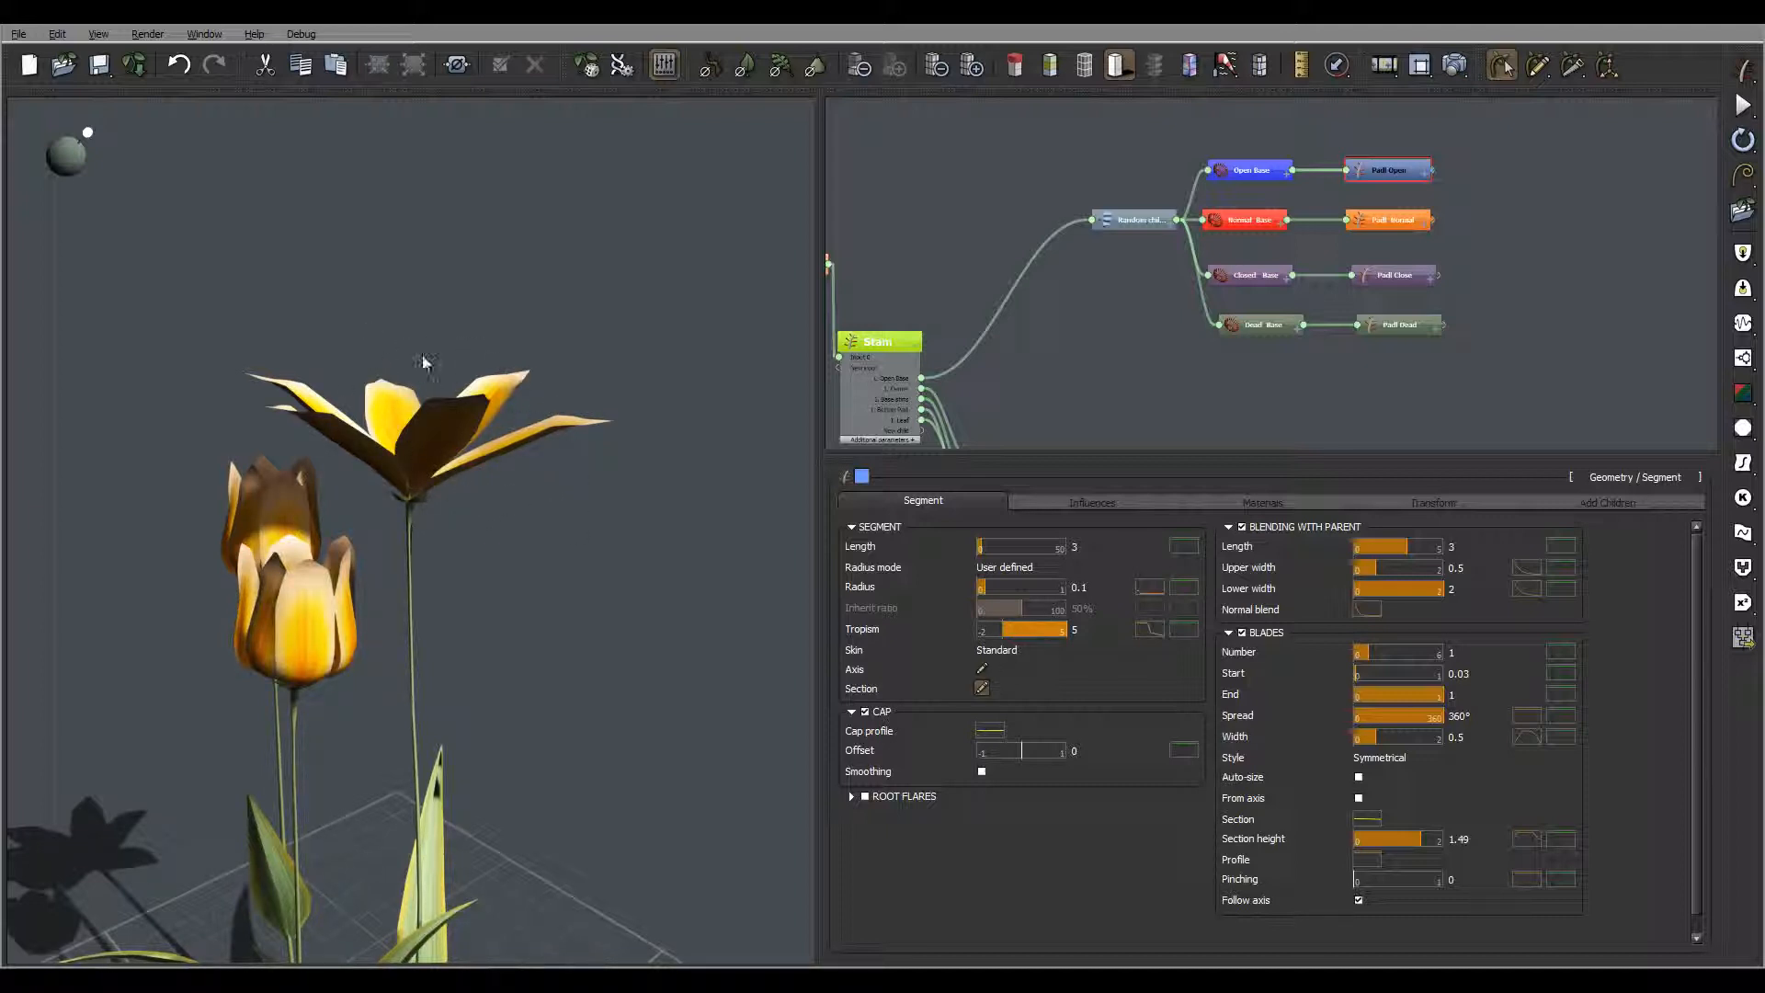
left_click(1050, 504)
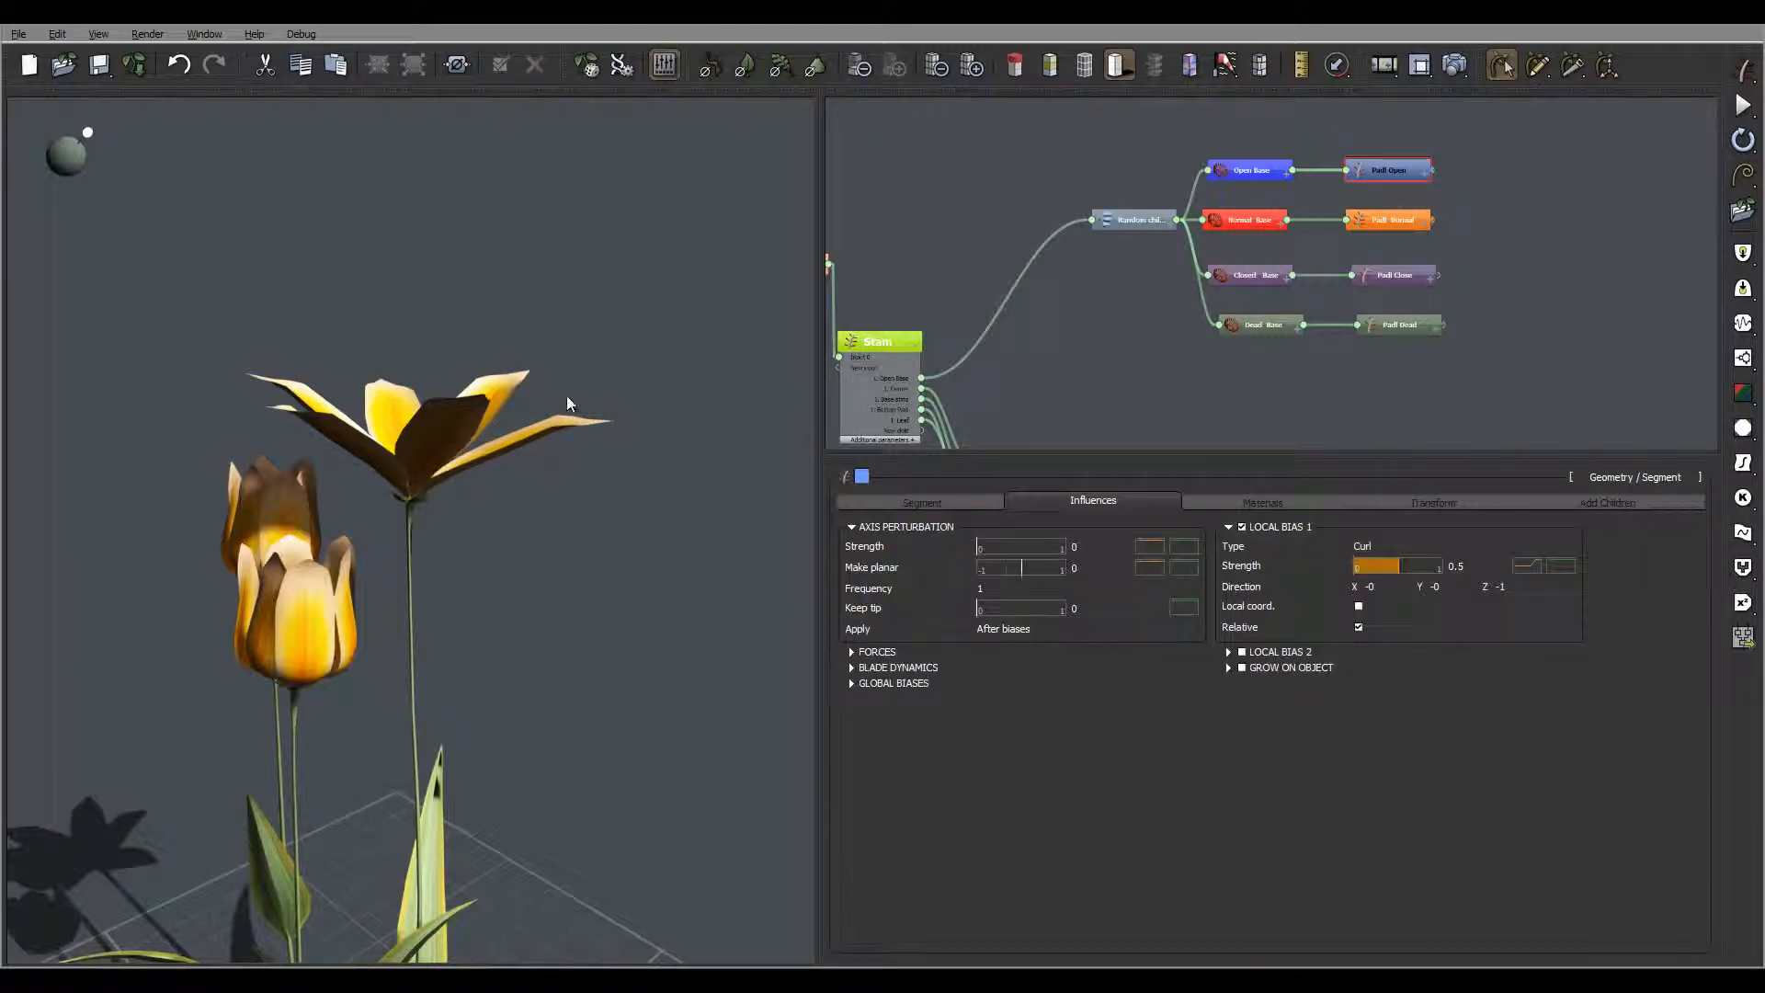
left_click_drag(567, 402, 372, 508)
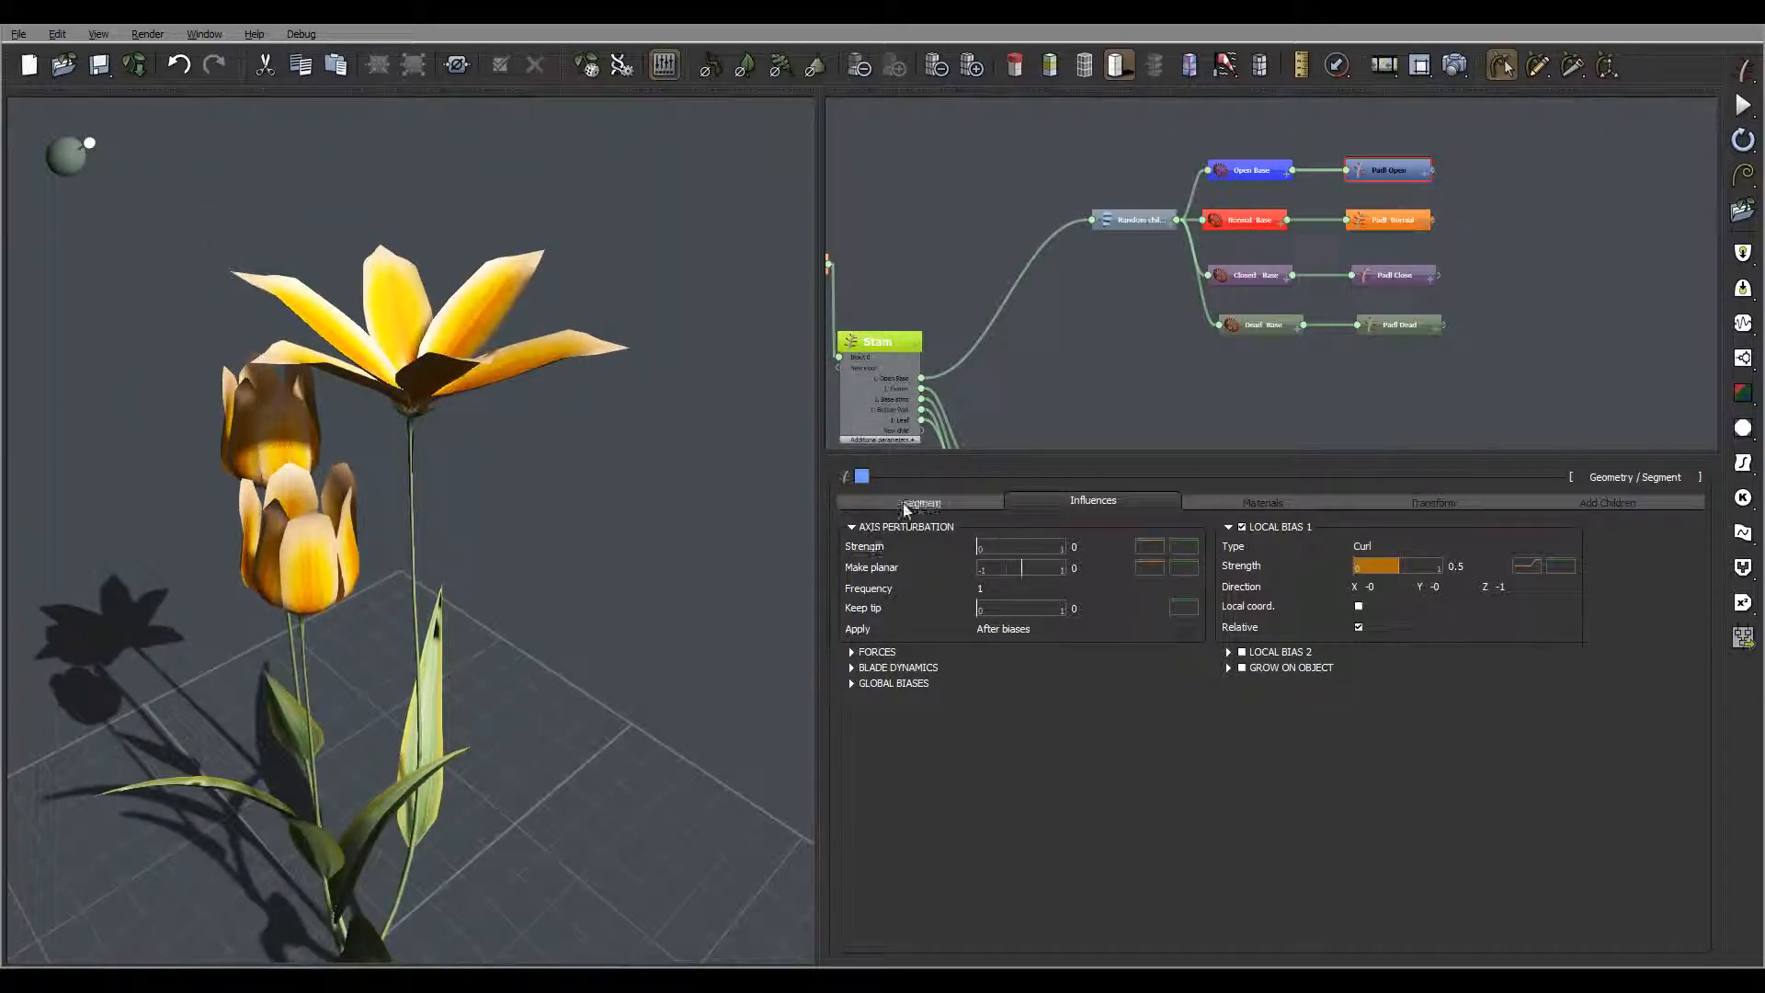
left_click(905, 505)
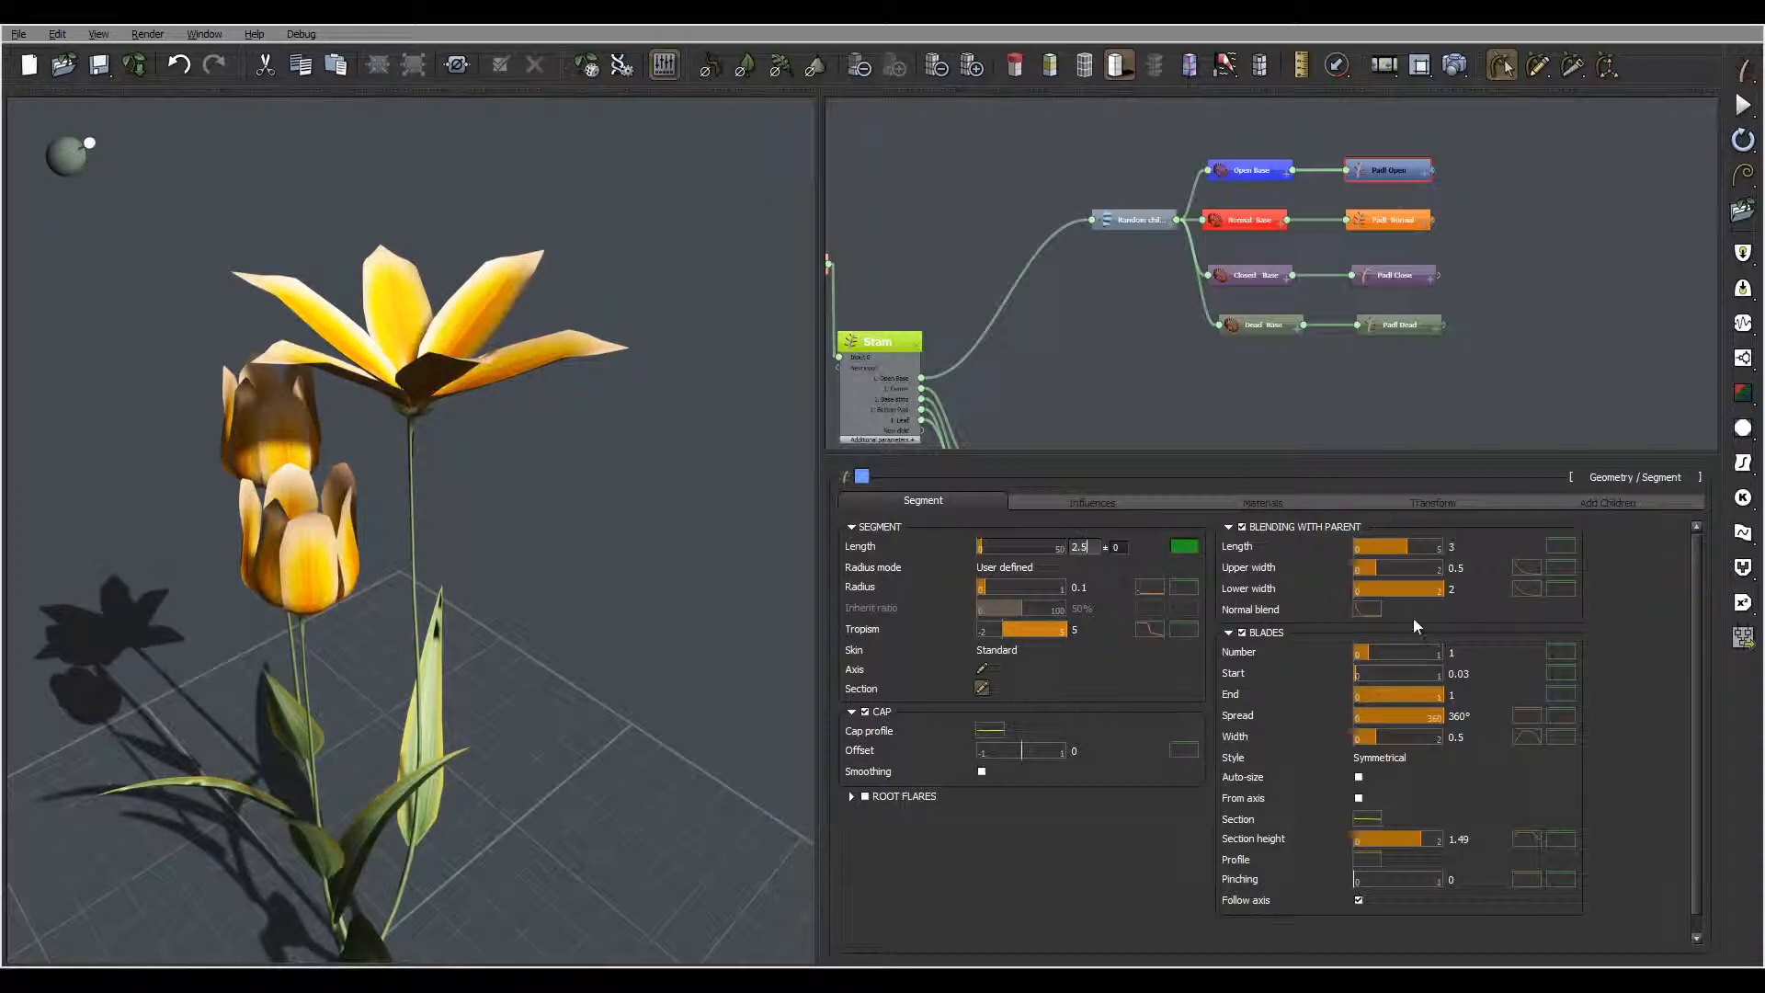
left_click_drag(663, 234, 485, 396)
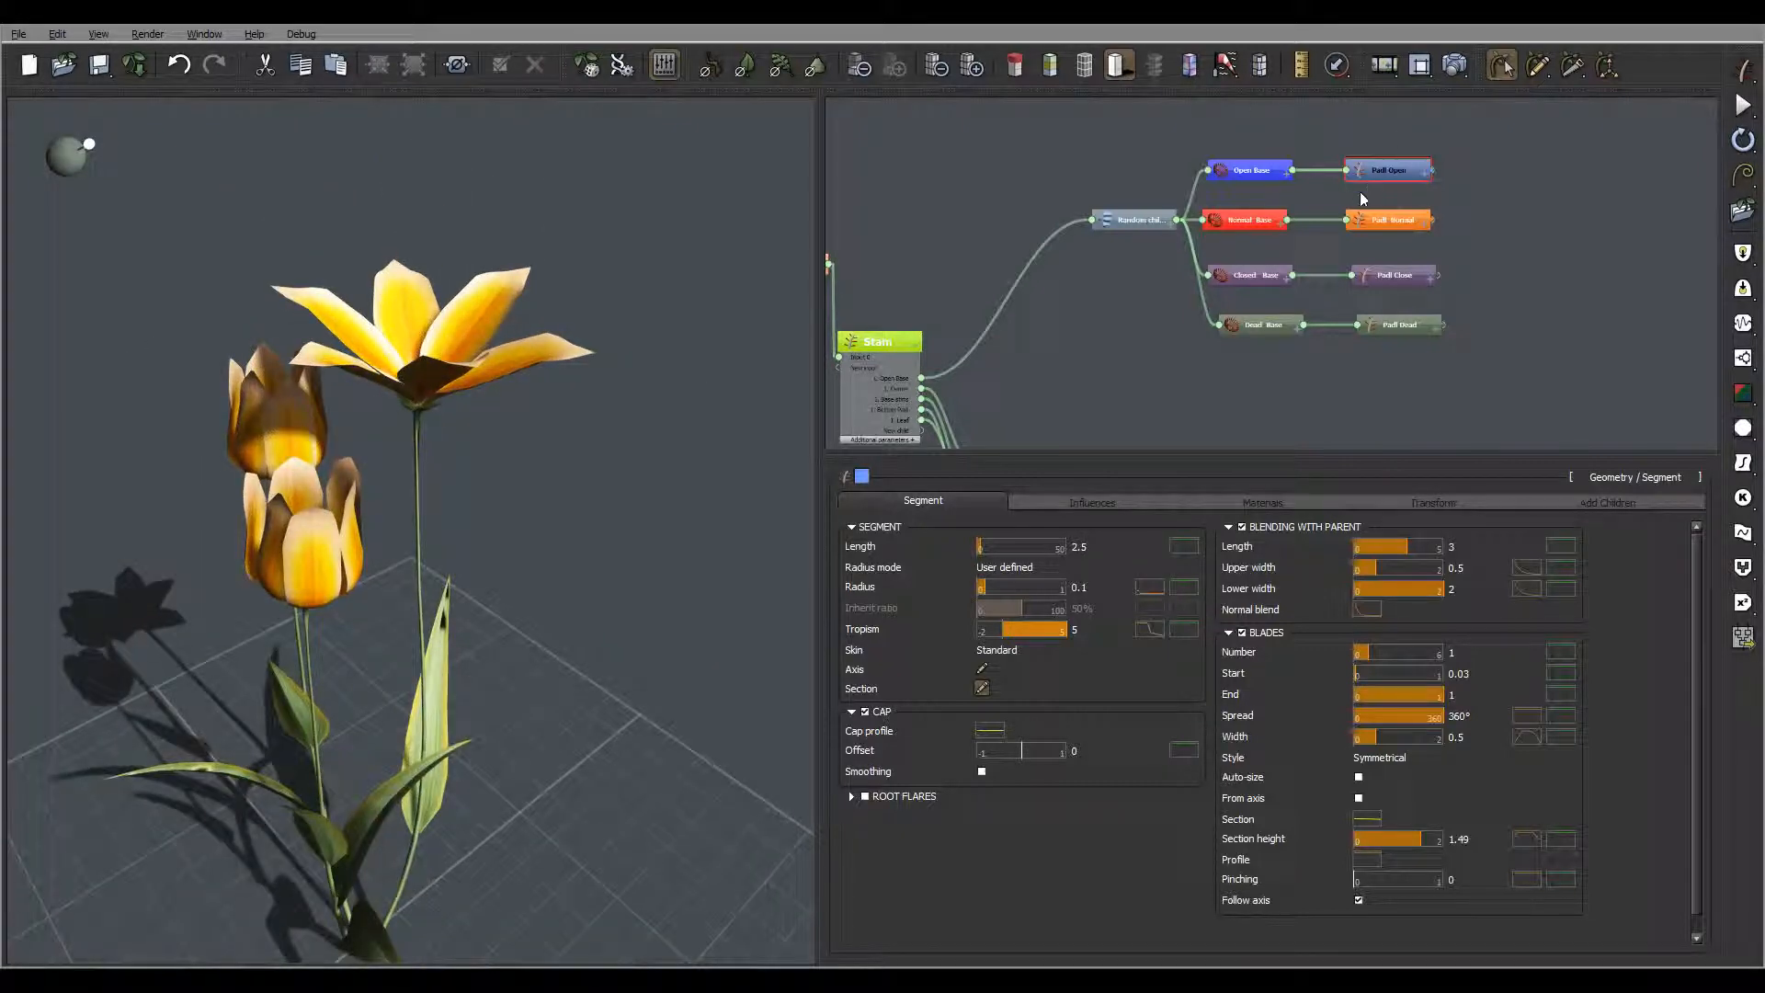
Step: Set the tropism of the normal flower's petal segment to 25
left_click(1396, 224)
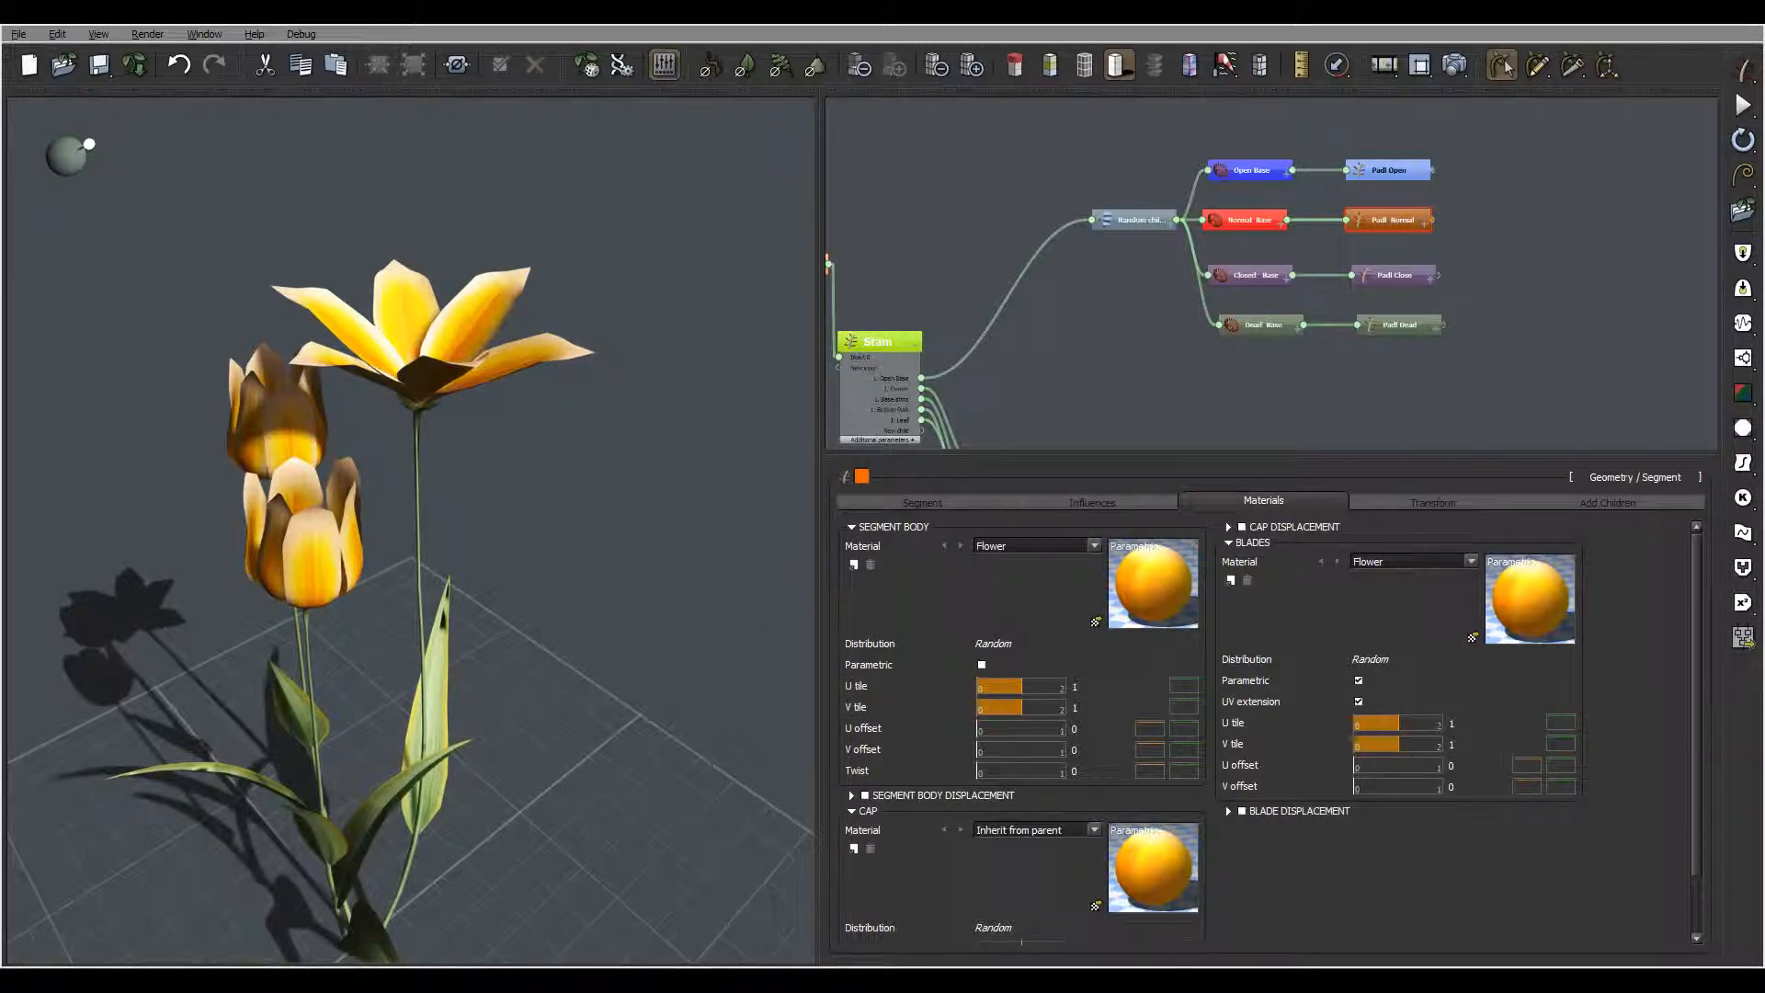
left_click(924, 506)
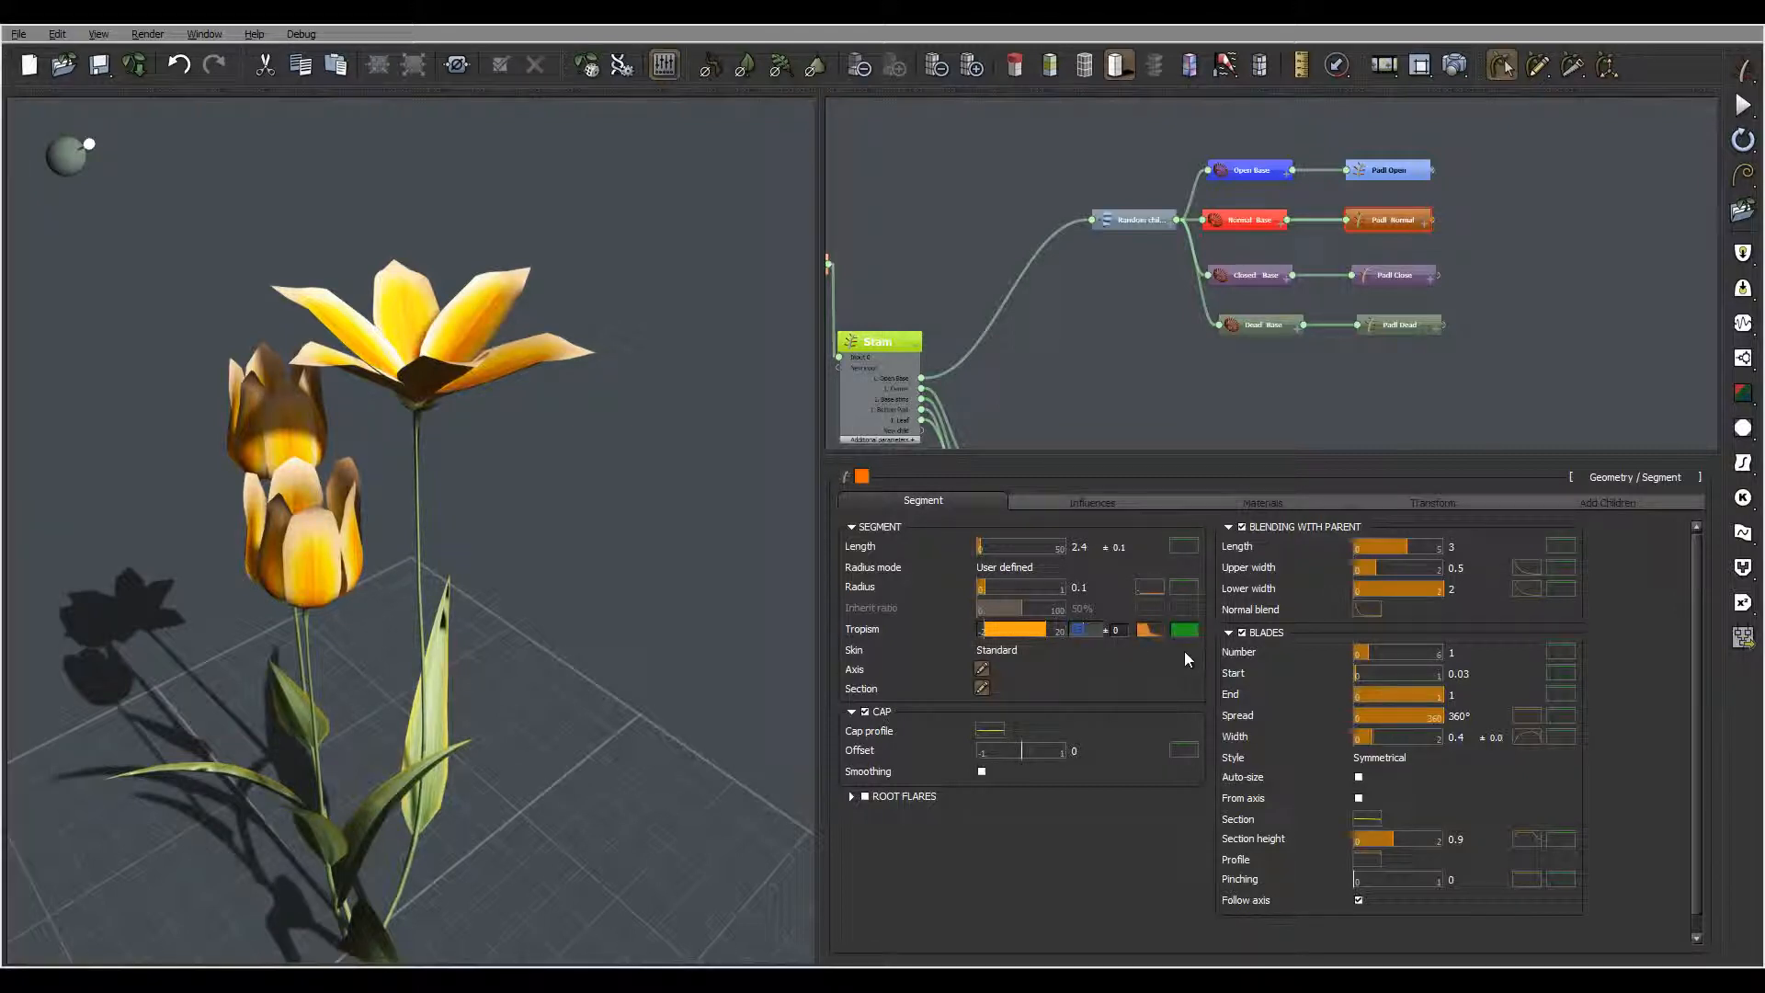
type("25")
key("Return")
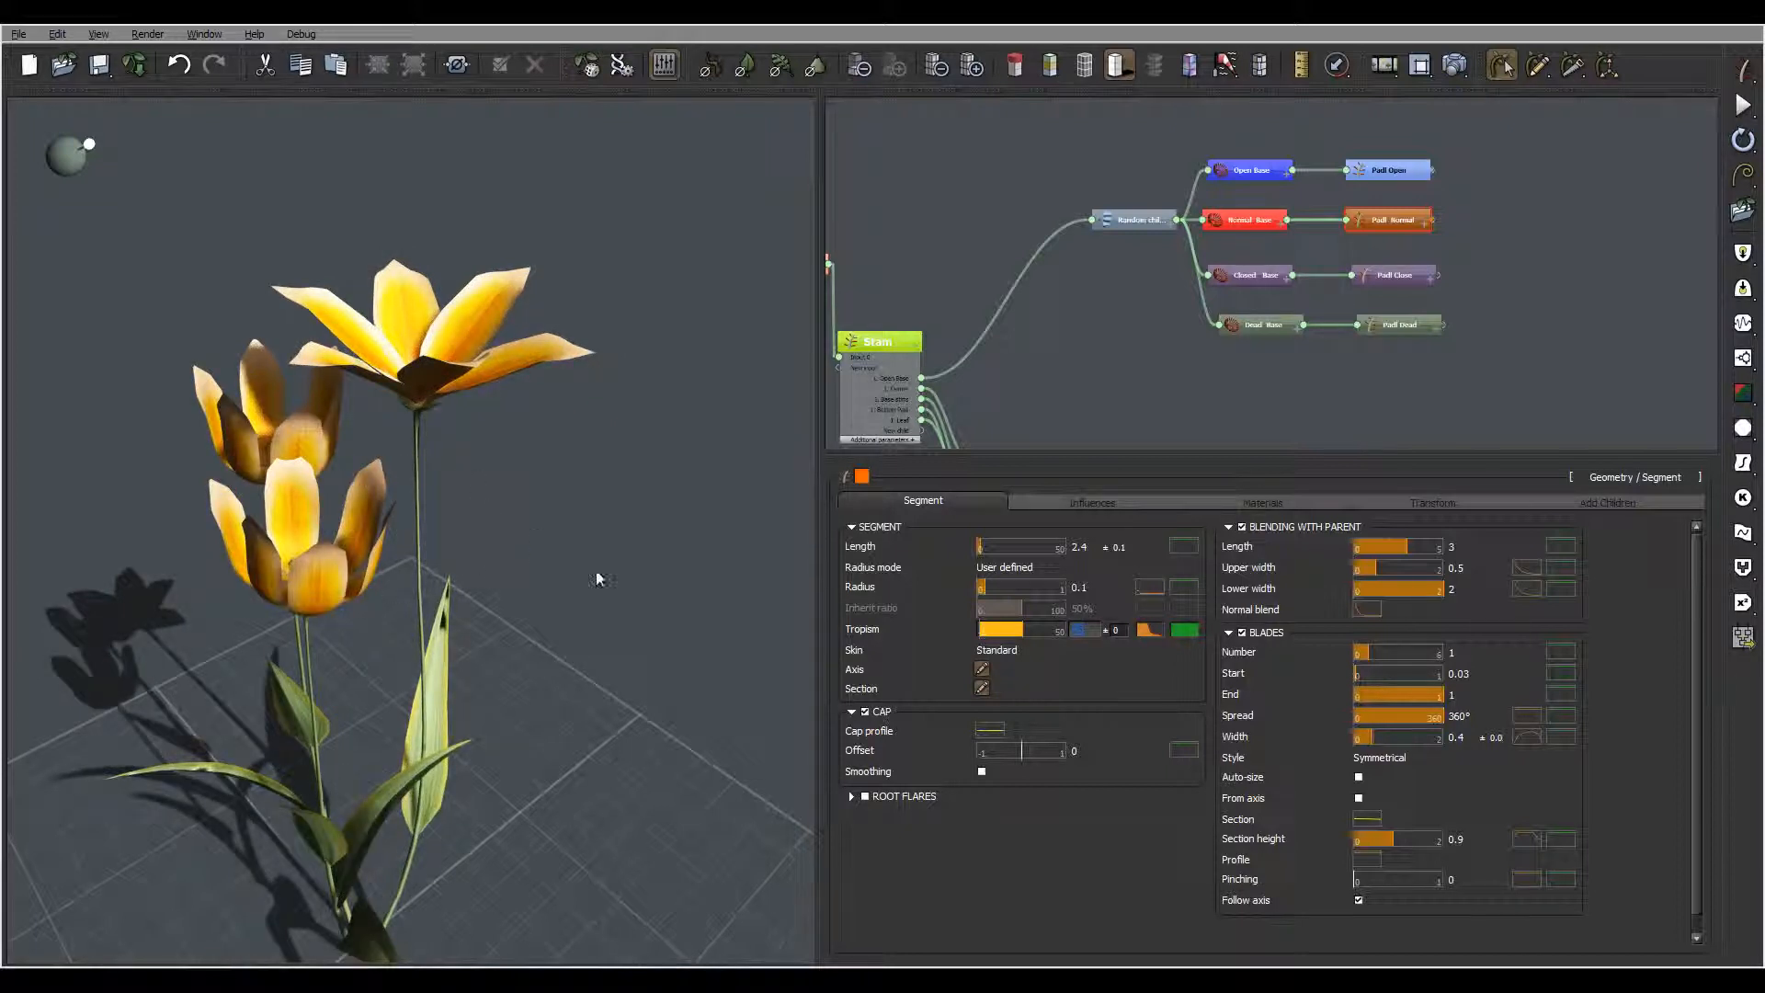
Step: Reset the normal petal's tropism profile and reshape it with keypoints at X 0.2902, Y 1.0168 and at X 0, Y 0.4078
right_click(1154, 633)
left_click(1216, 705)
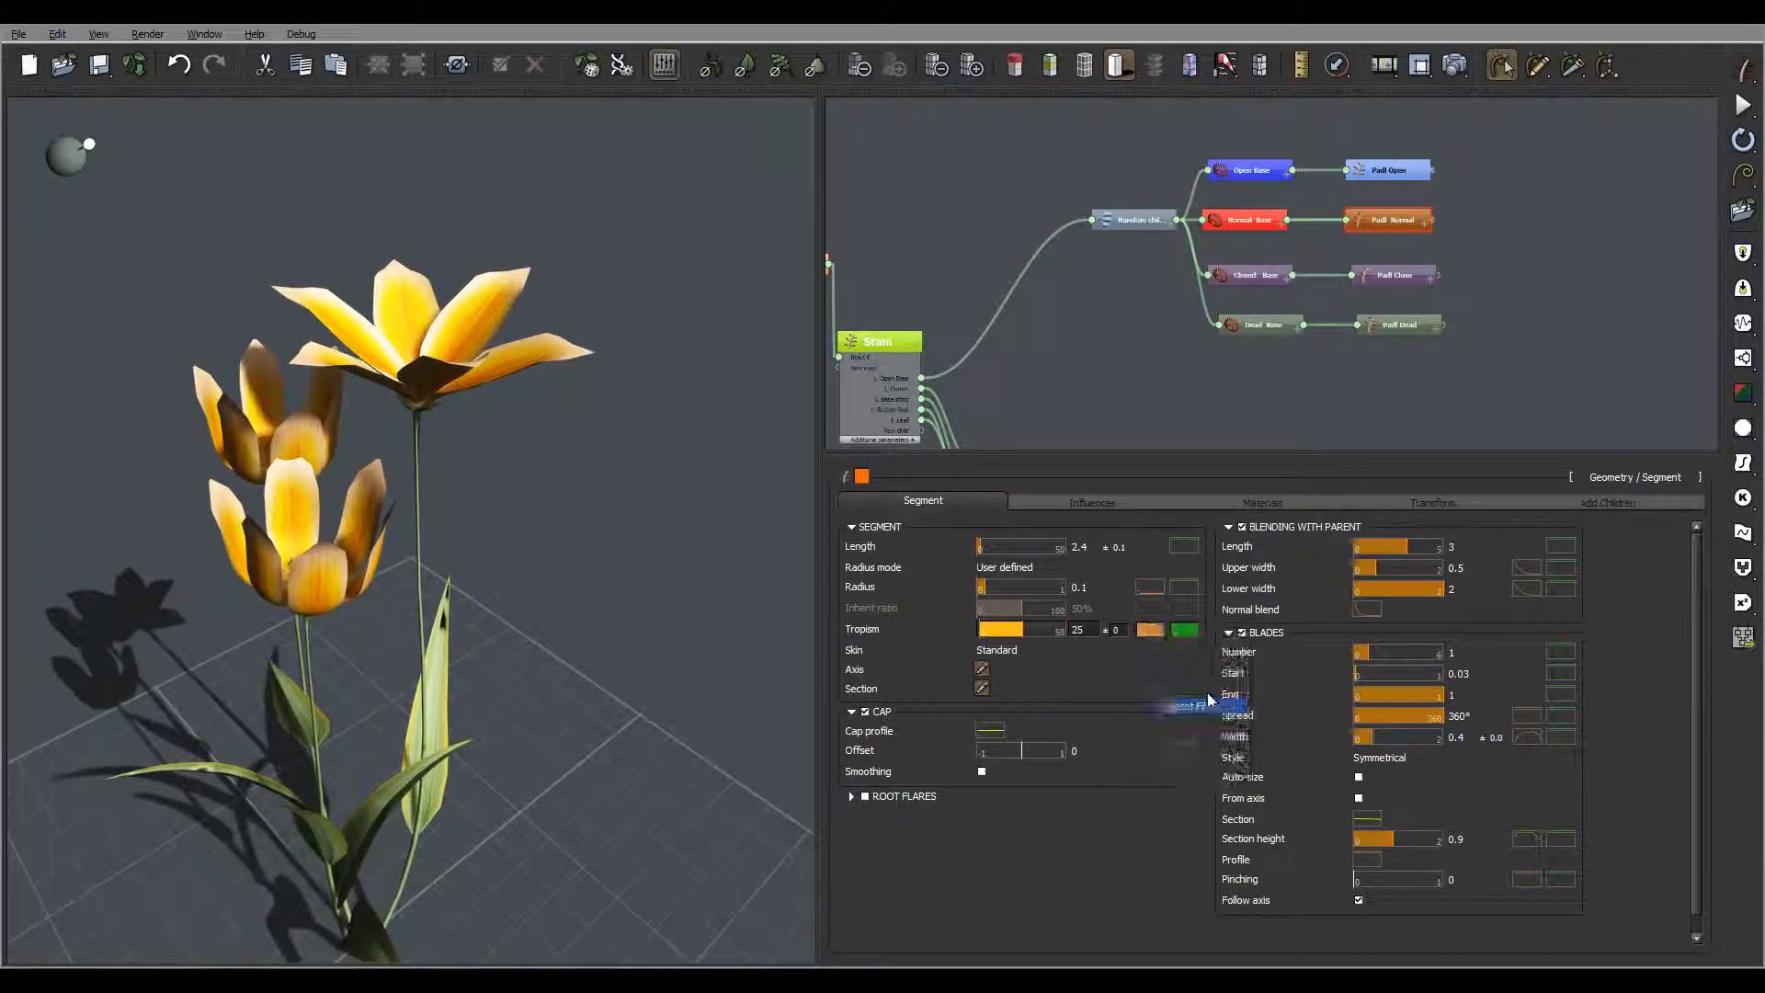
left_click(1155, 631)
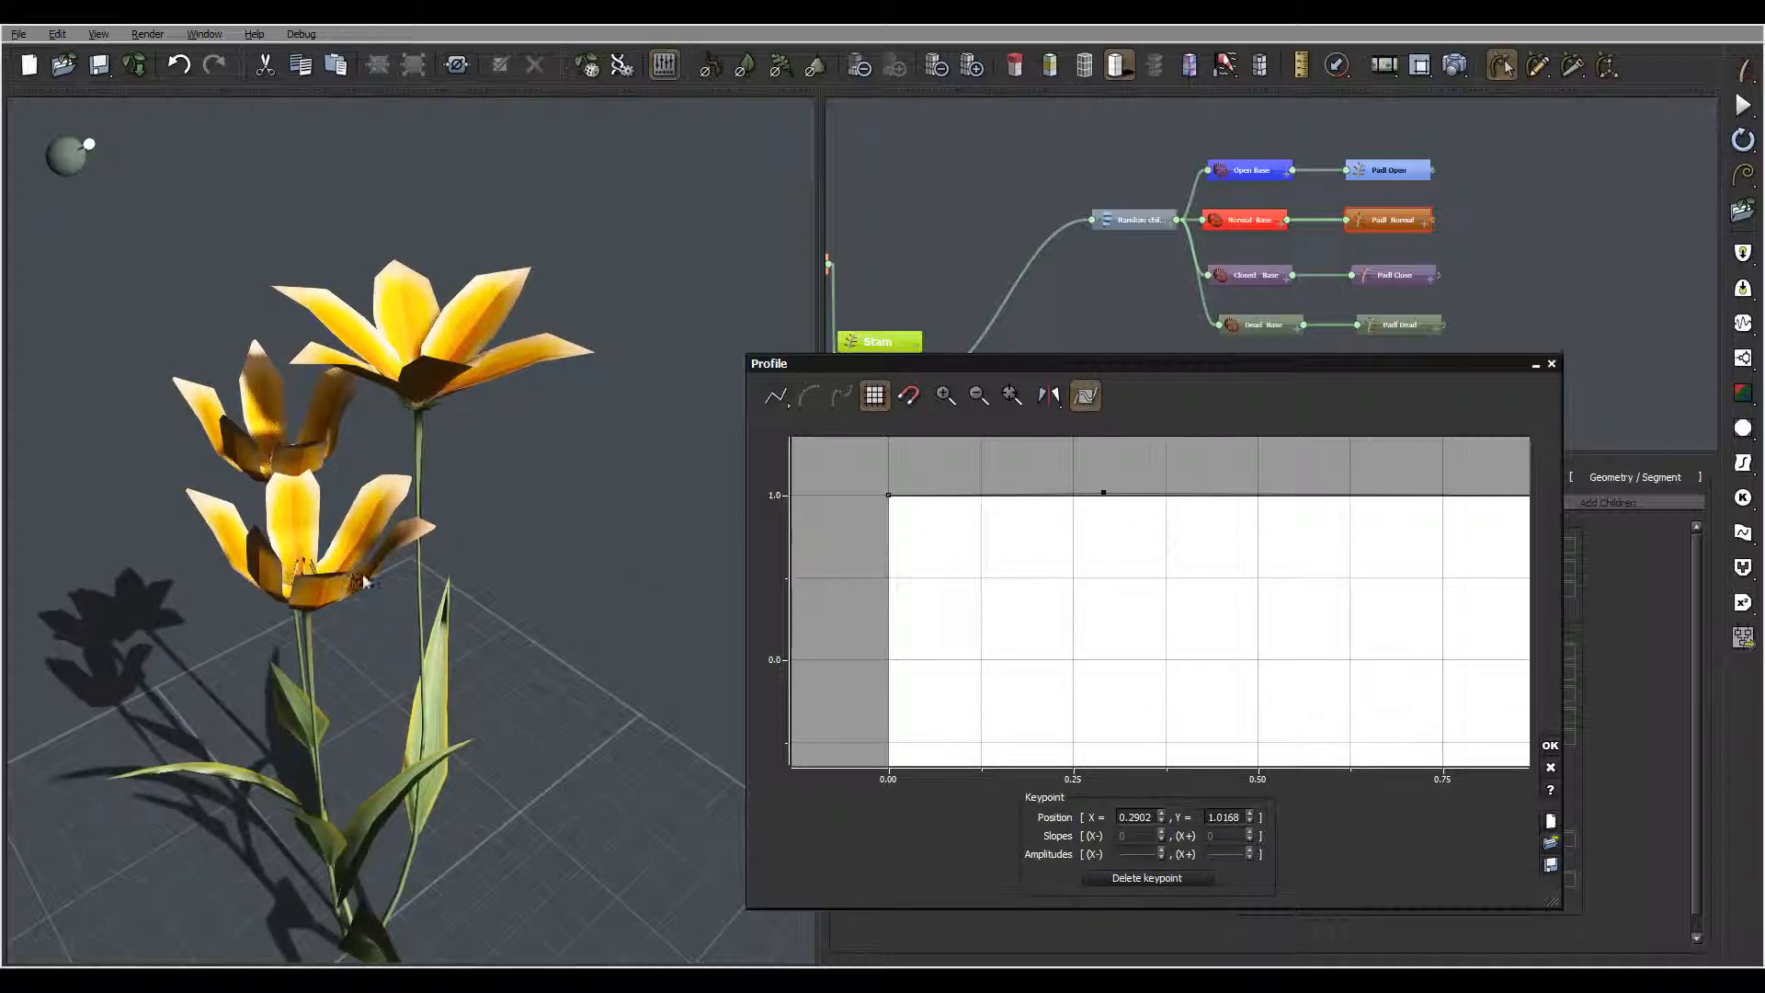
left_click(886, 495)
left_click_drag(887, 495, 888, 590)
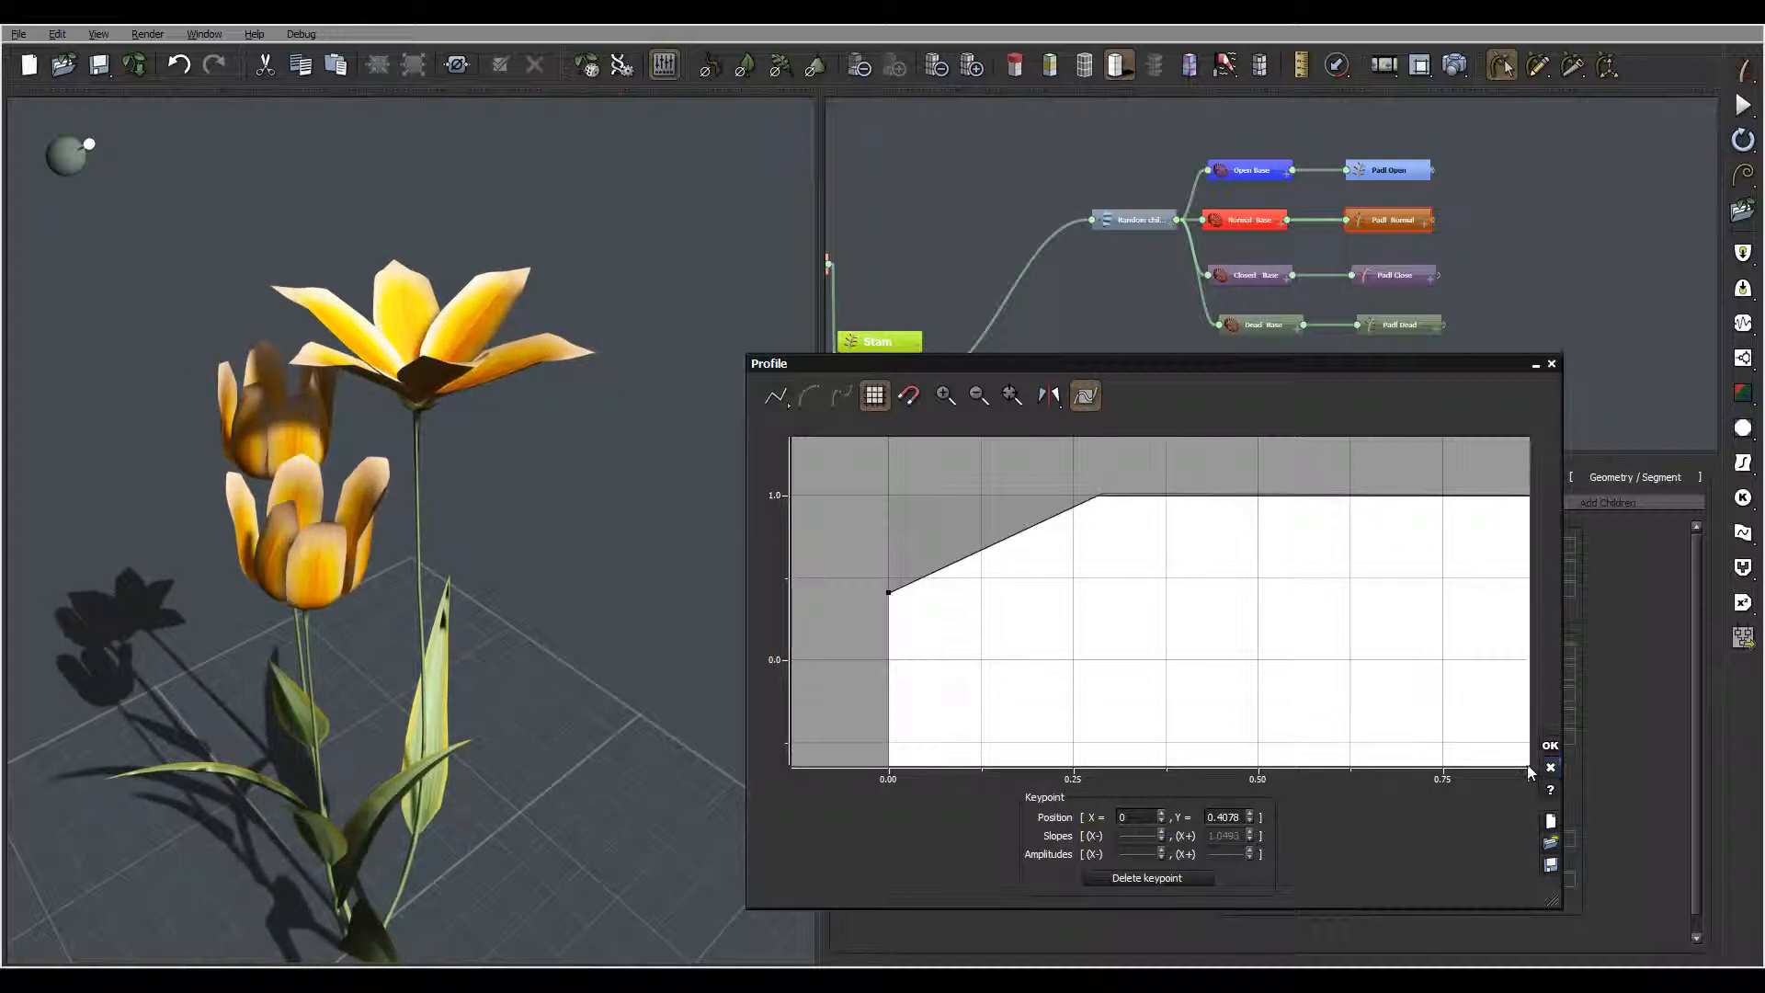
left_click(1550, 746)
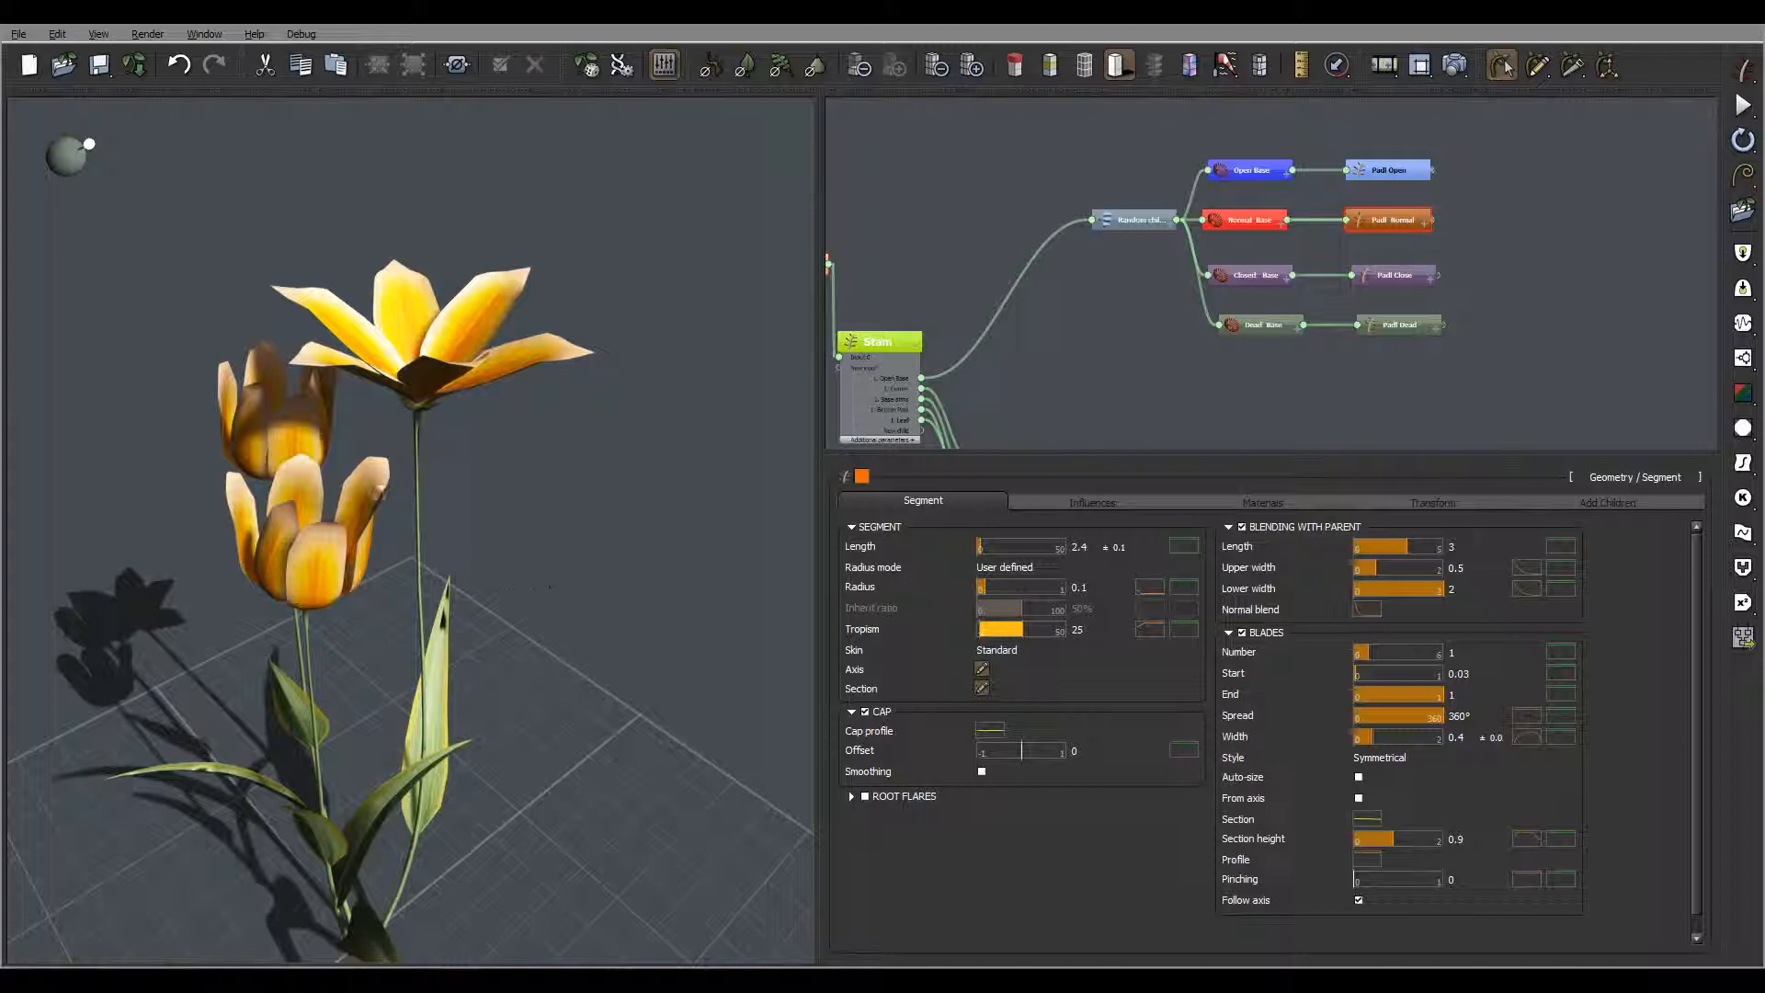
Step: Set Angle 1 of the Normal Base hydra node to 88°
right_click_drag(380, 493, 501, 588)
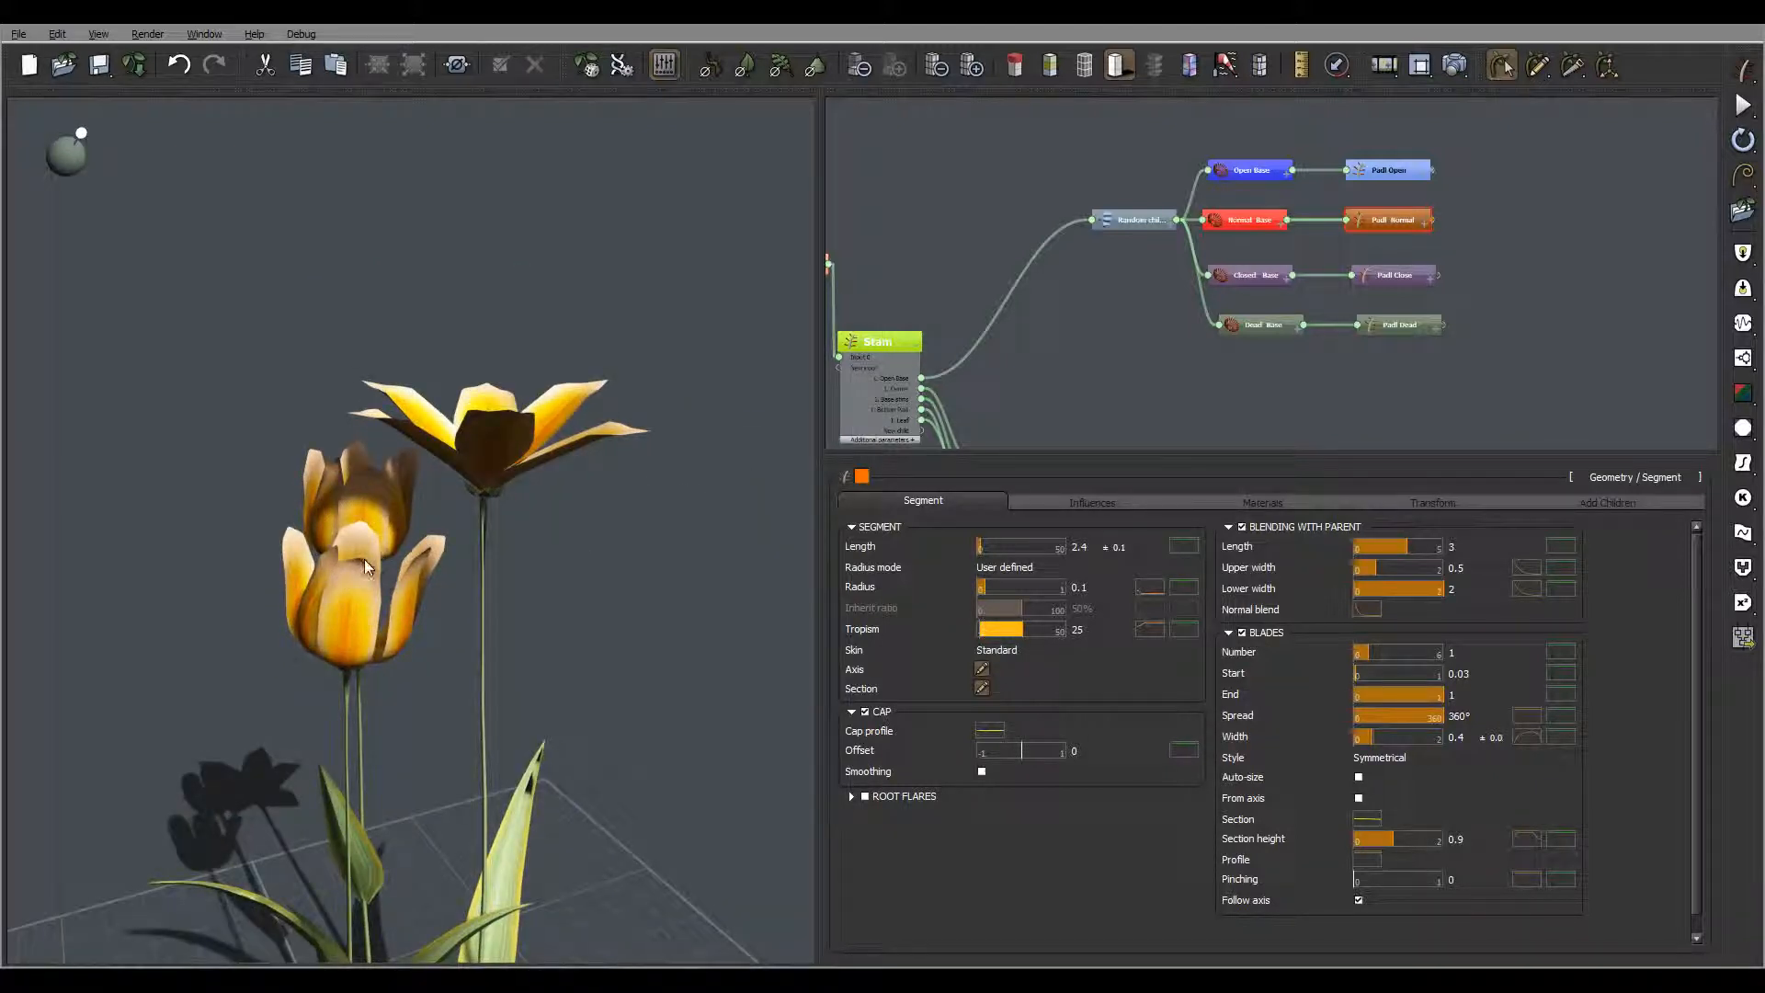
right_click_drag(364, 566, 450, 588)
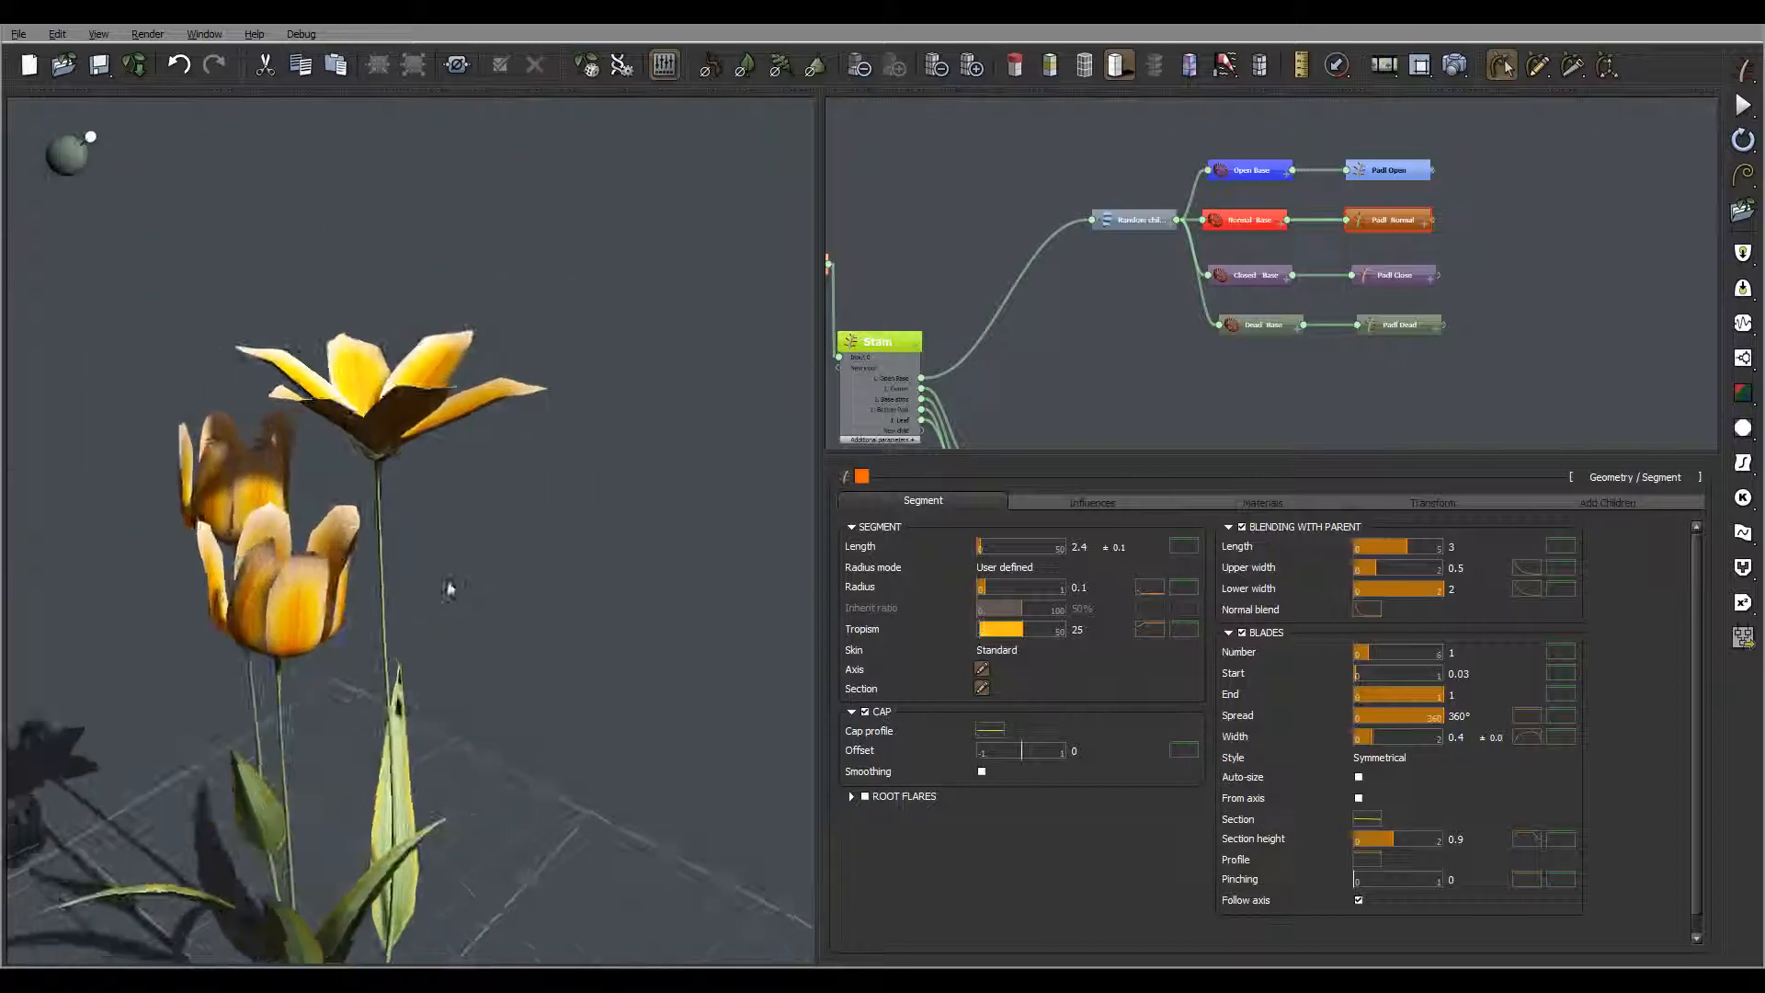
left_click(1416, 219)
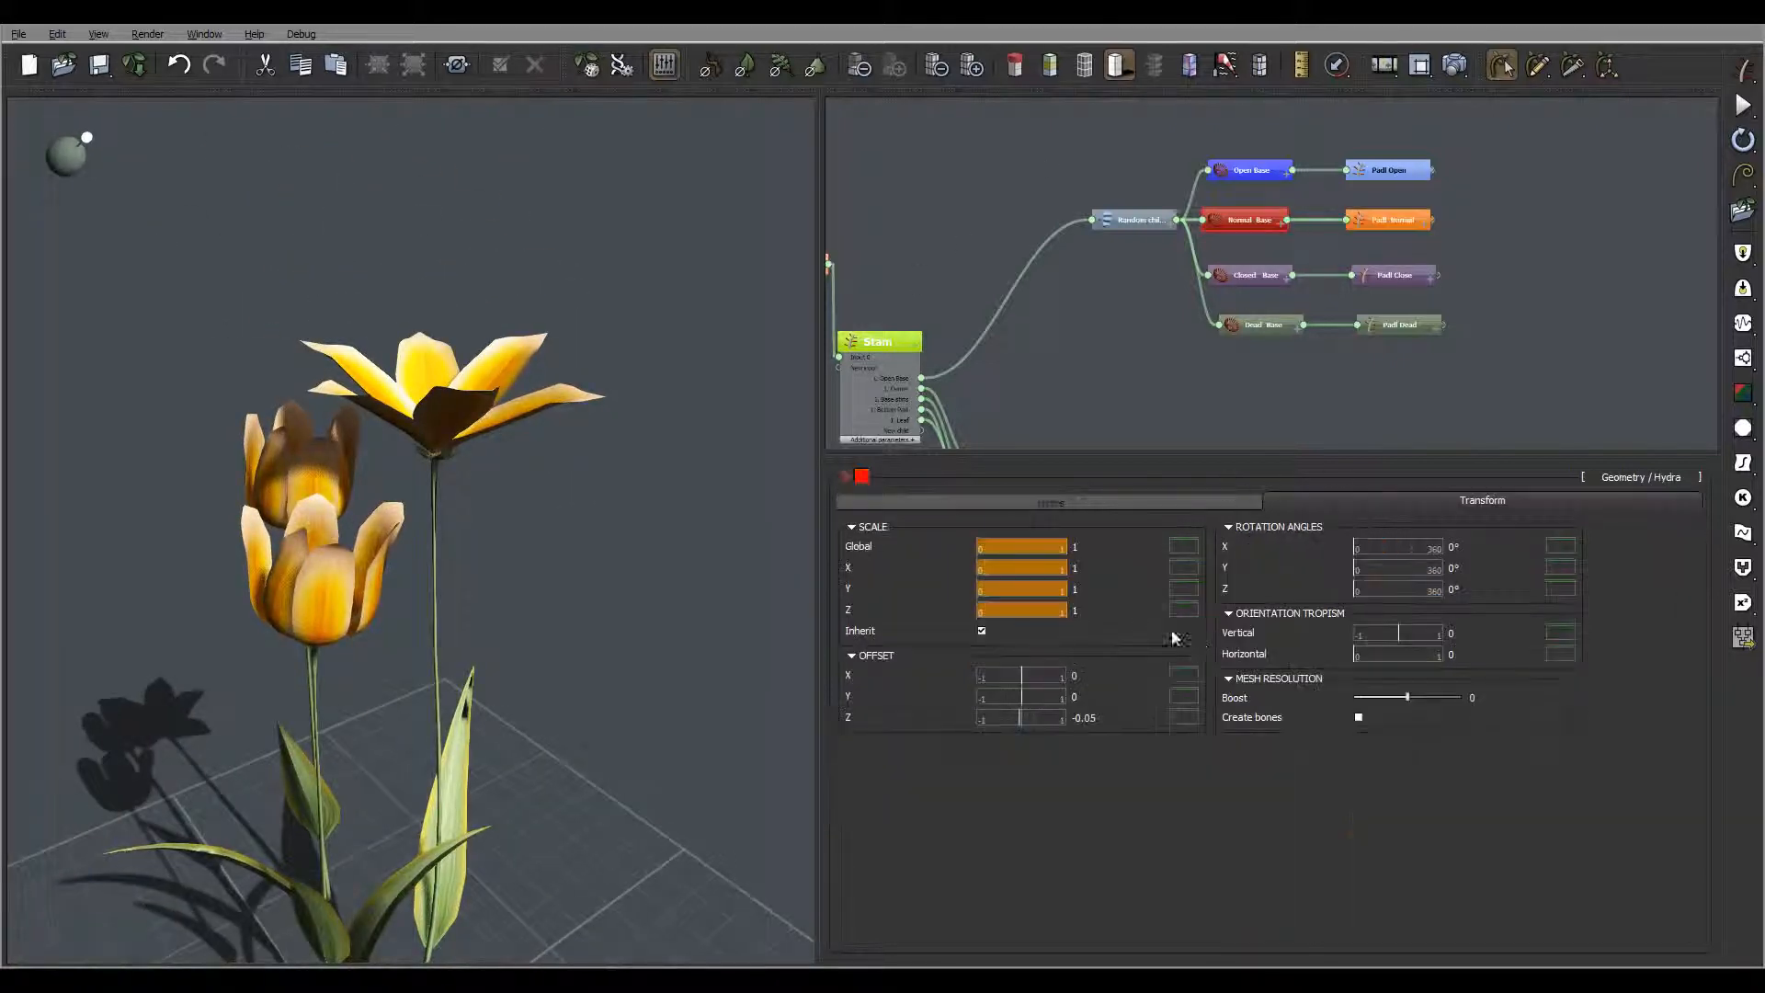
left_click(969, 499)
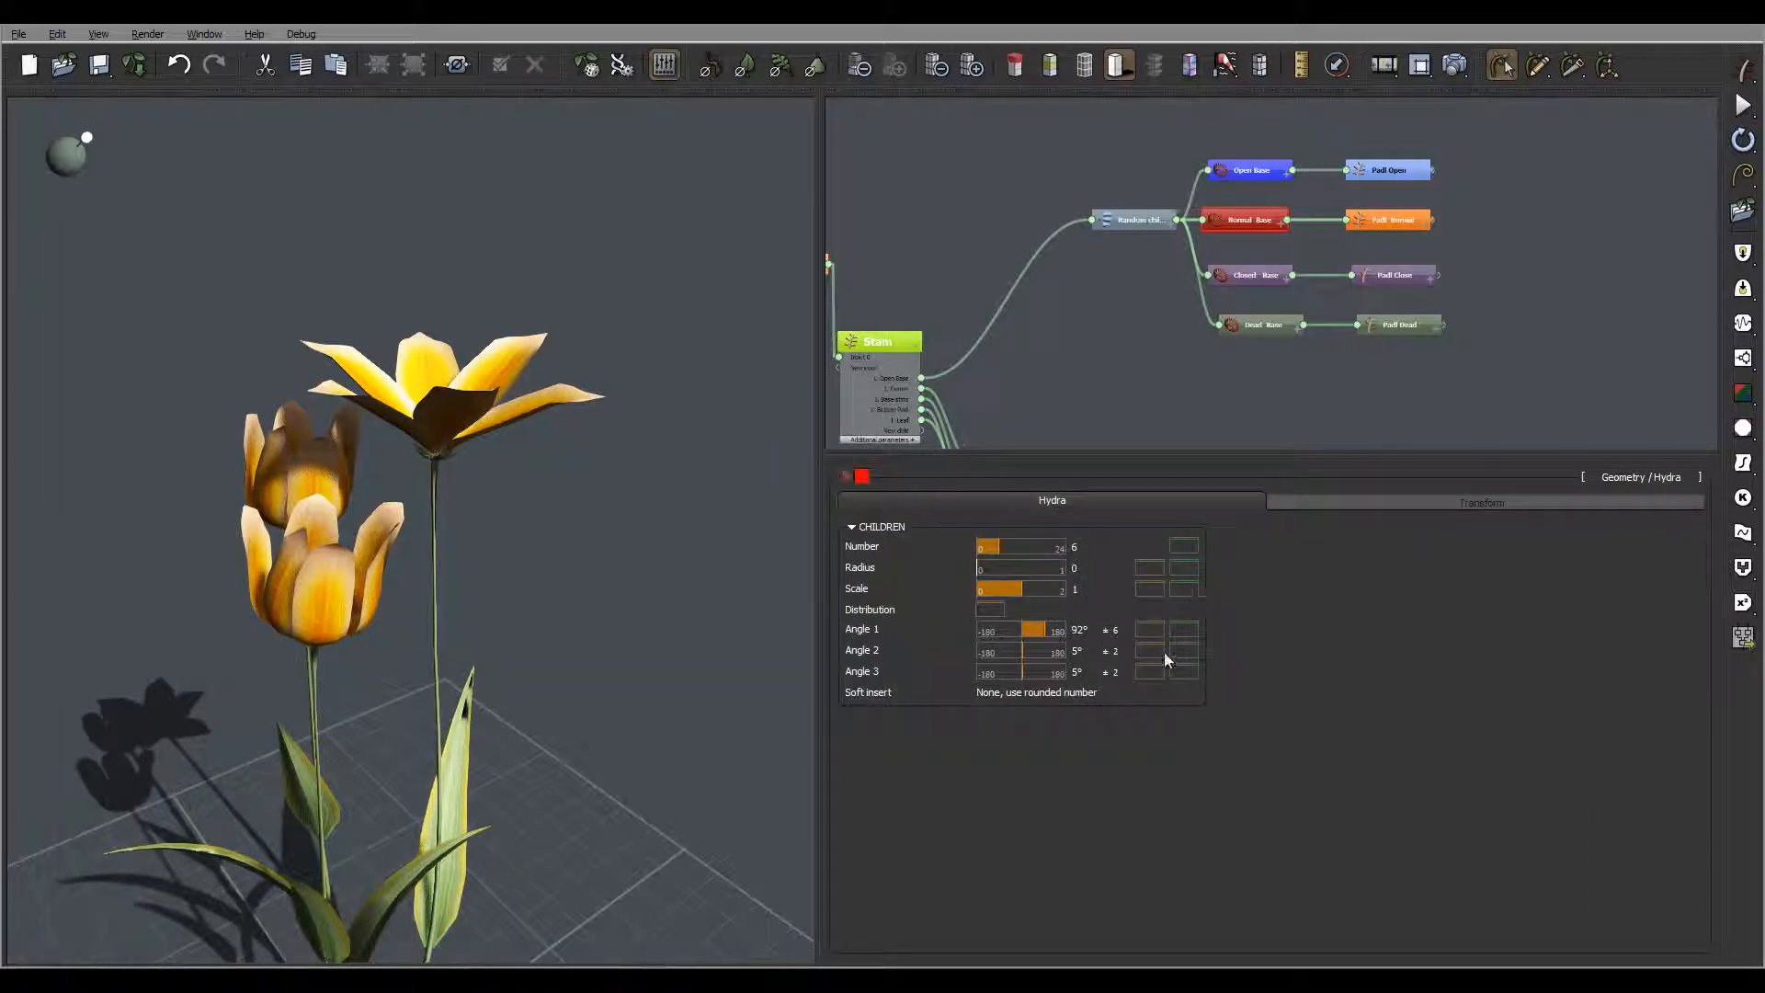
left_click(1184, 547)
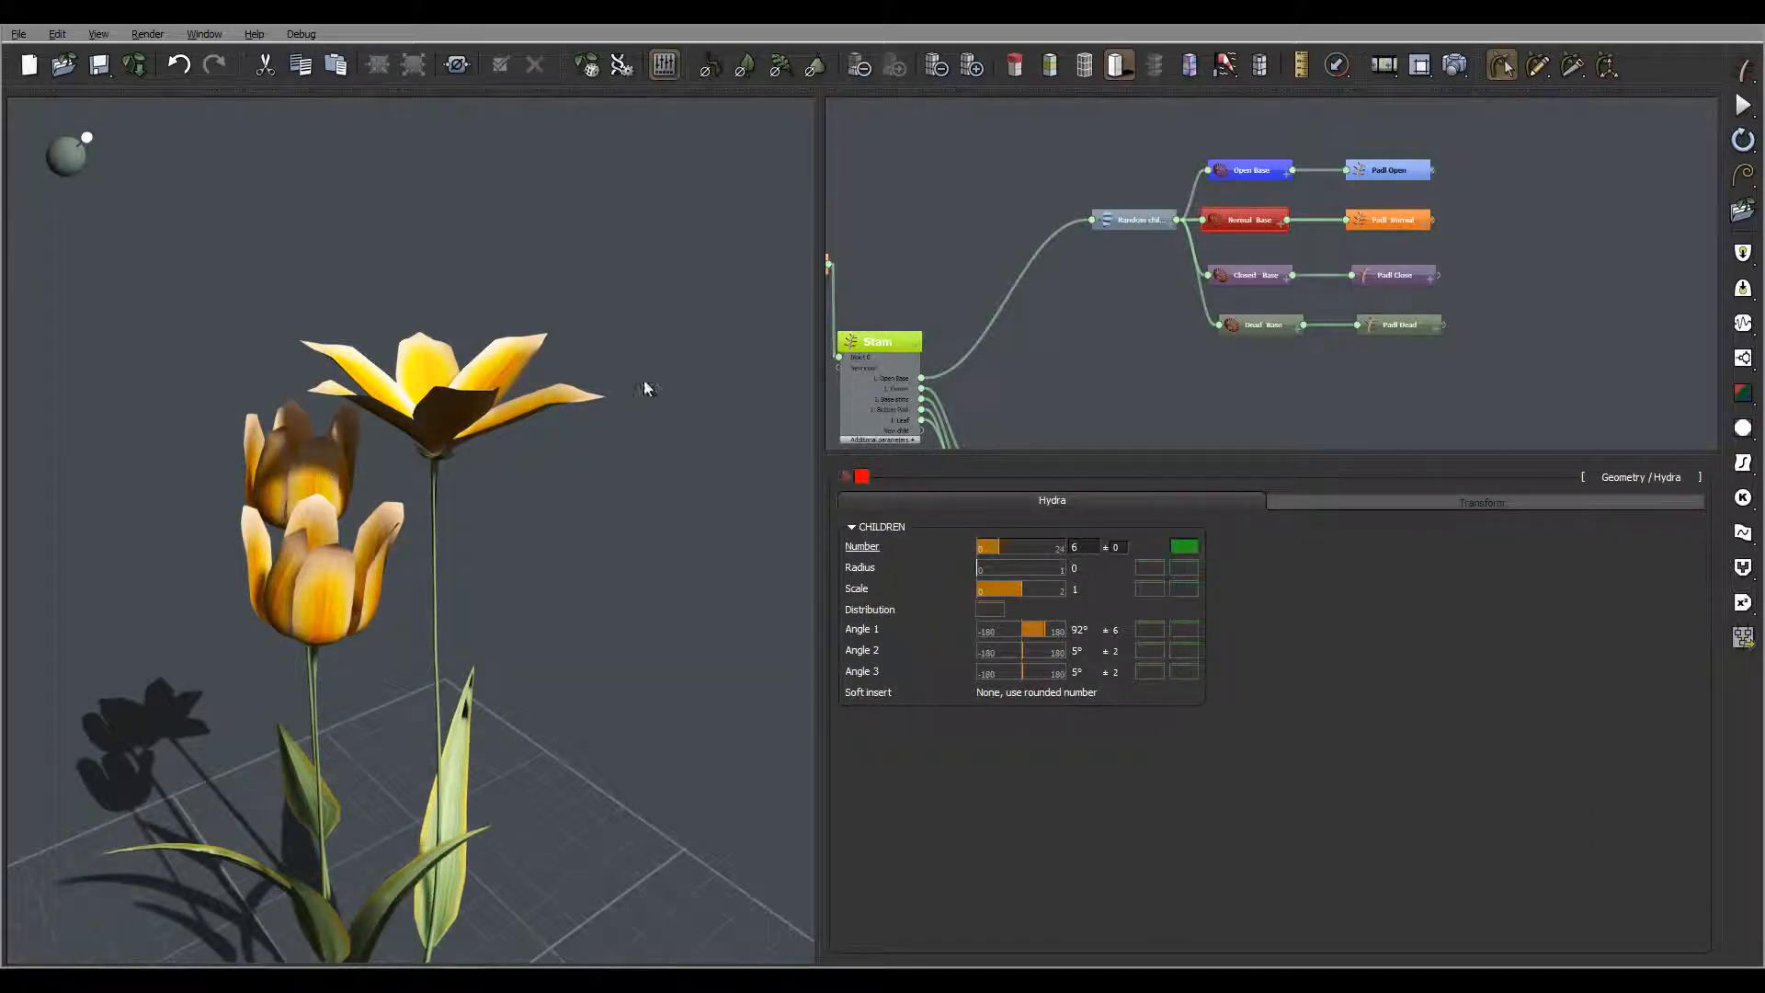
left_click(1150, 632)
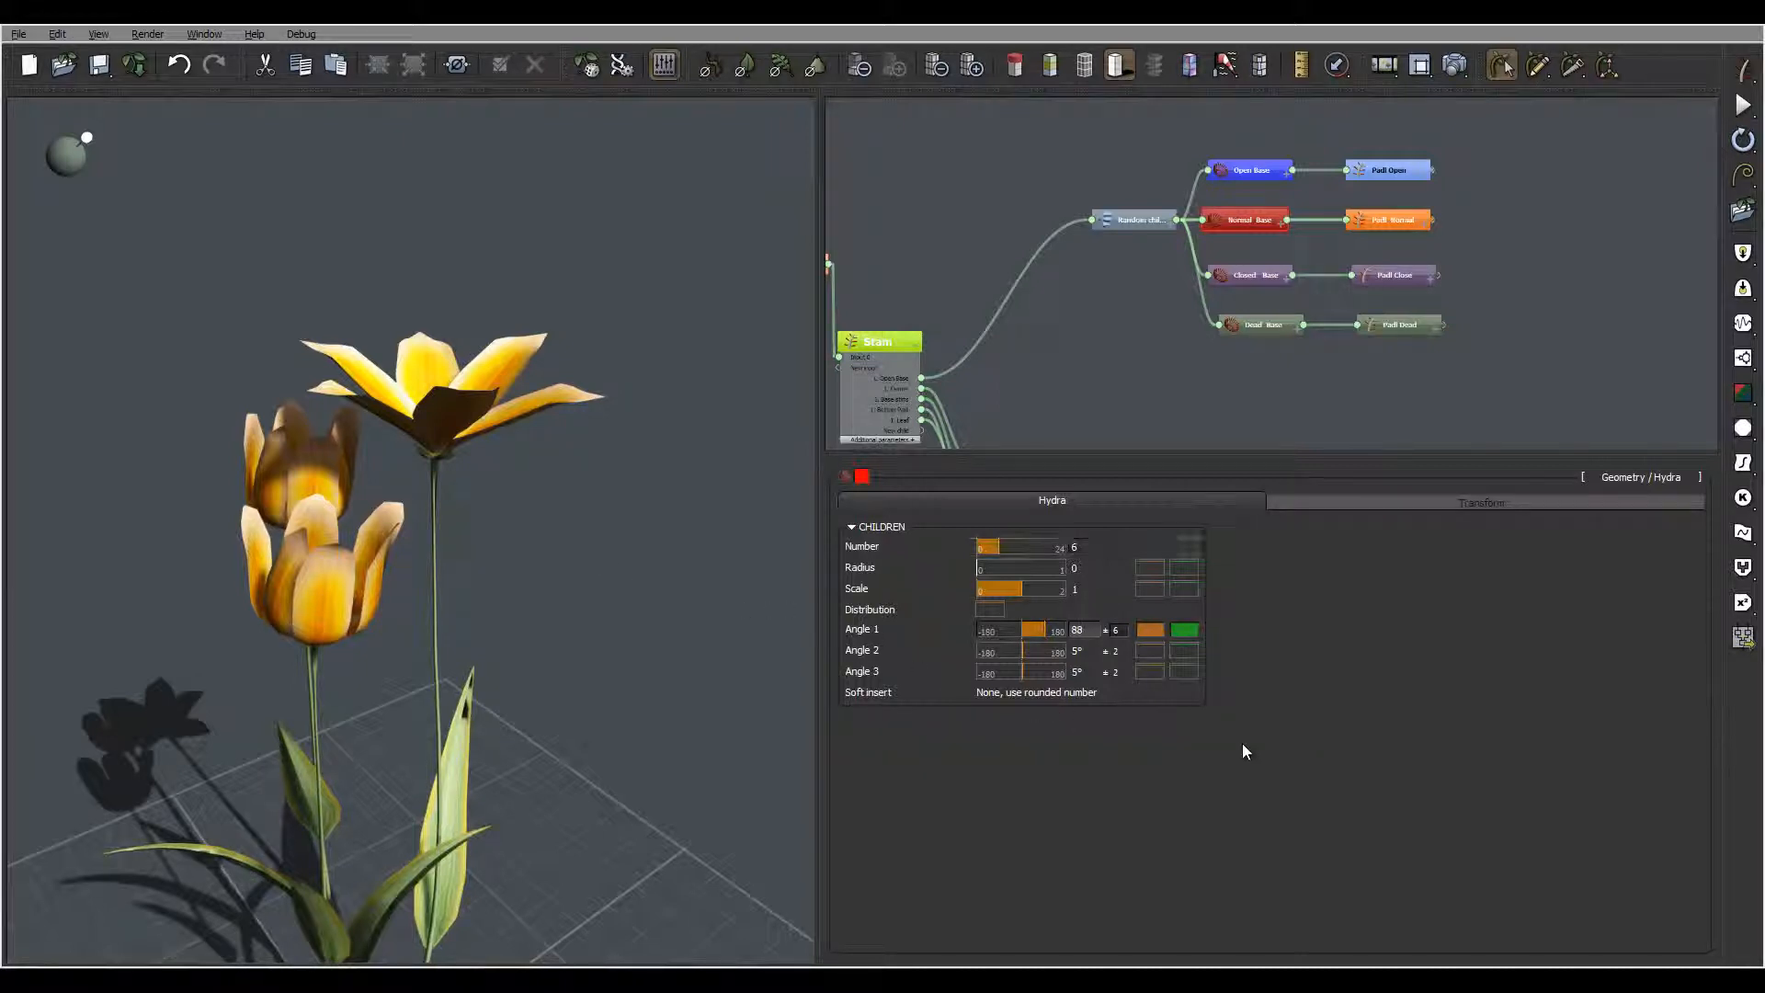
key("Return")
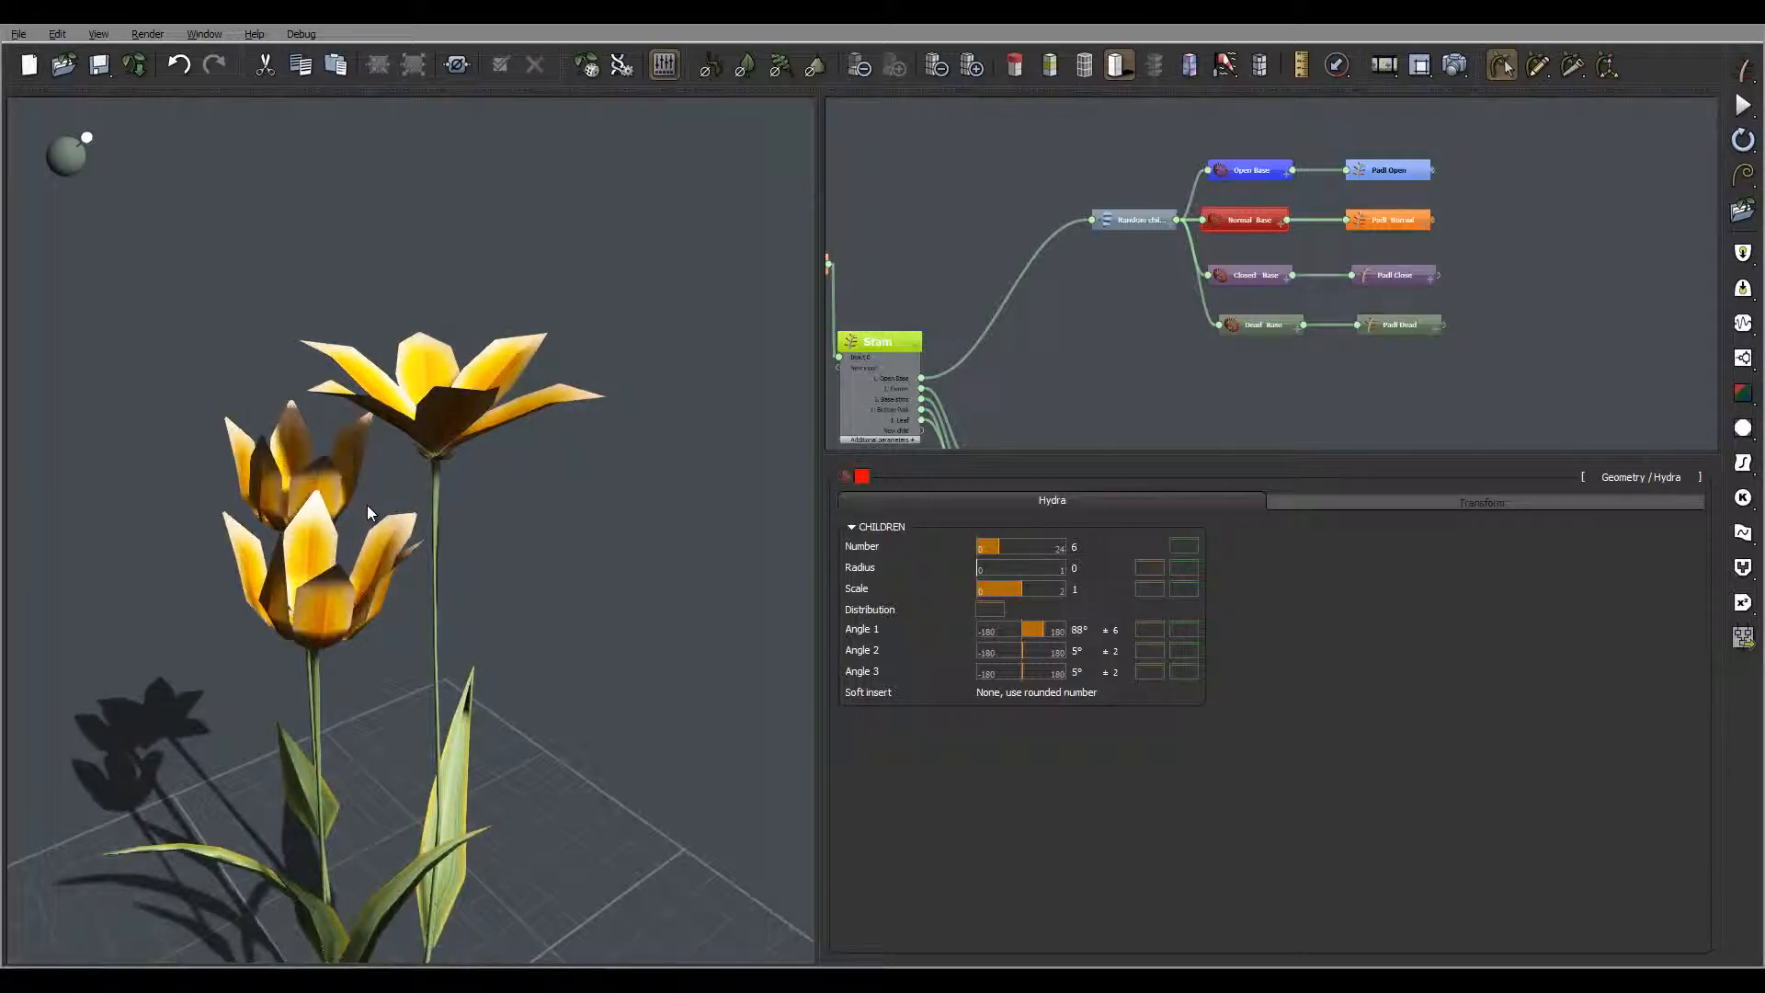
Step: Reduce the outward bulge of the normal petal segment's axis curve by pulling its base tangent inward, and apply it
right_click_drag(342, 506, 371, 535)
left_click(1395, 224)
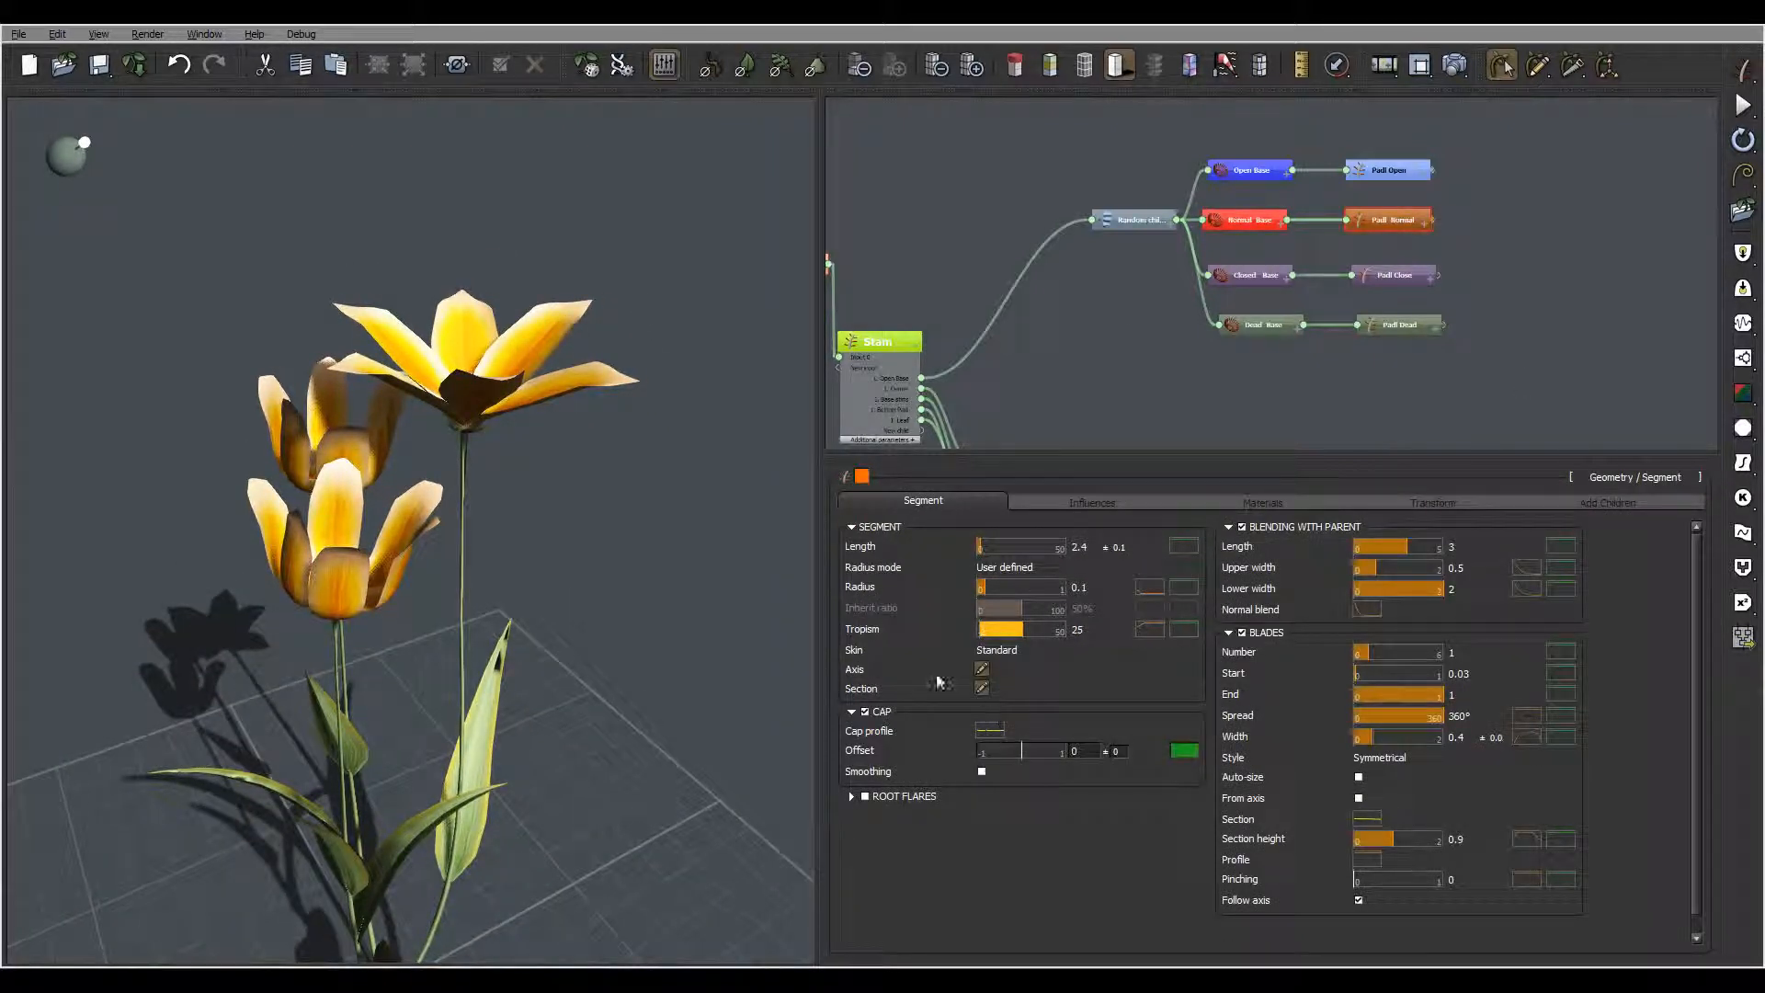
left_click(982, 688)
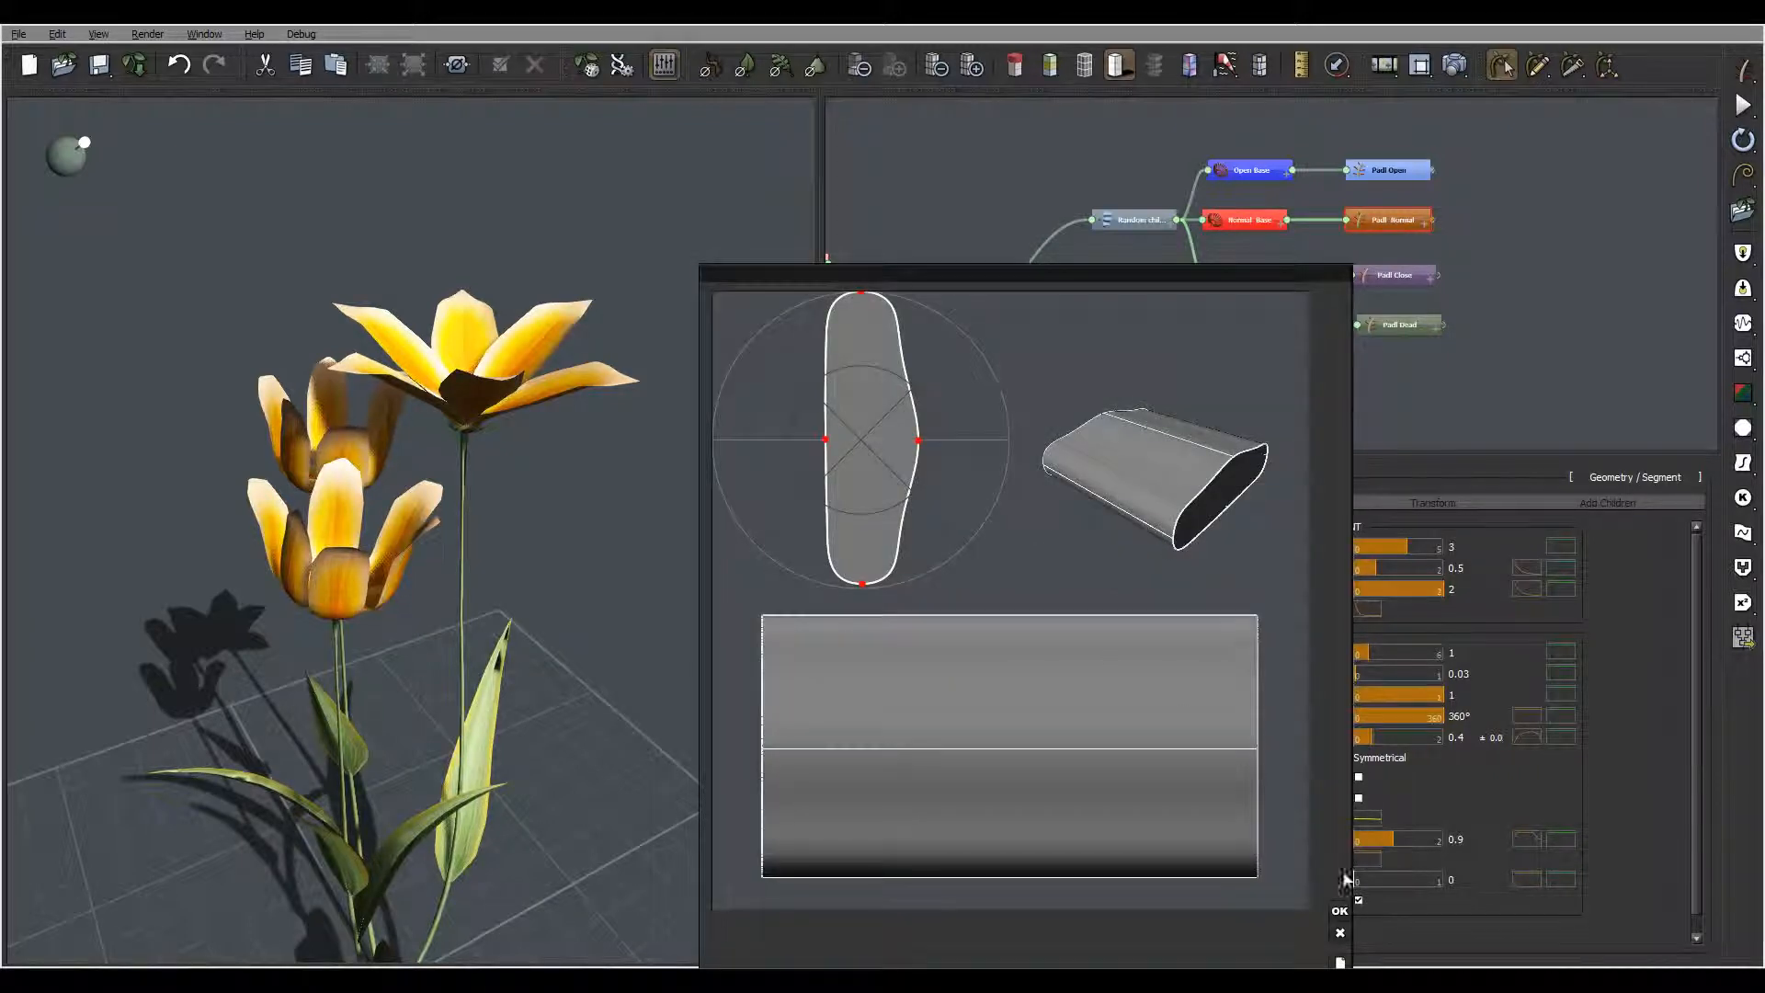
left_click(1340, 910)
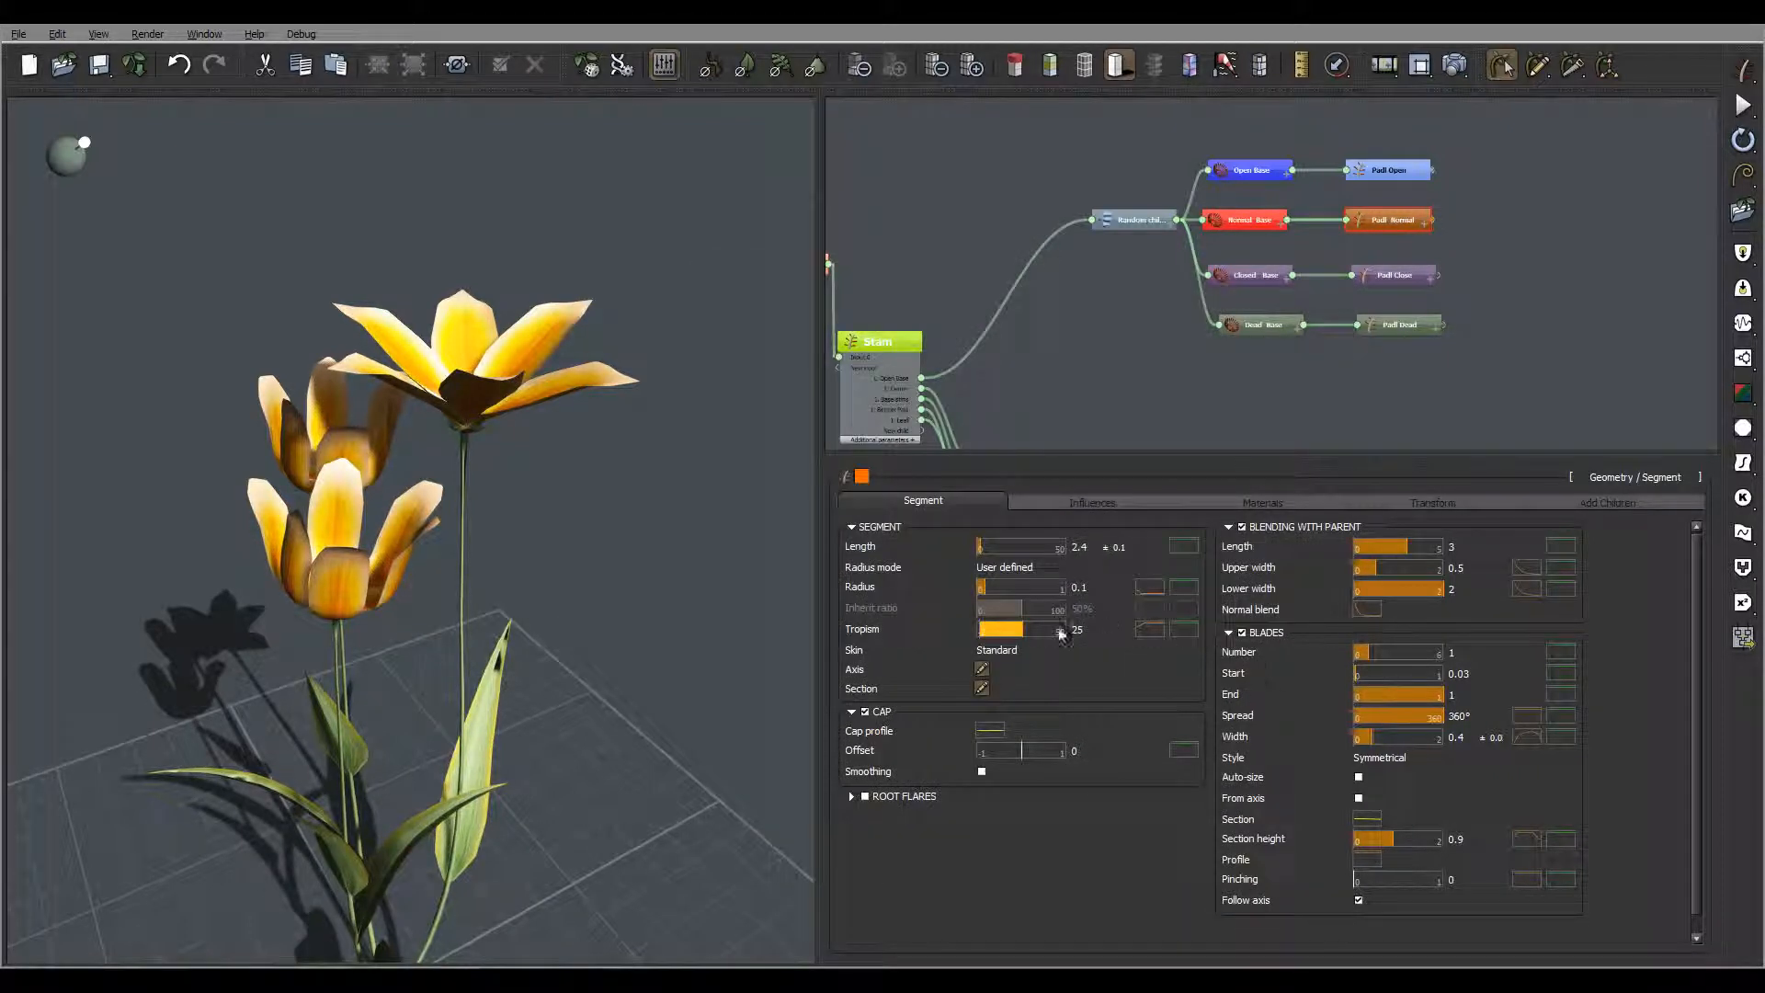
left_click(982, 668)
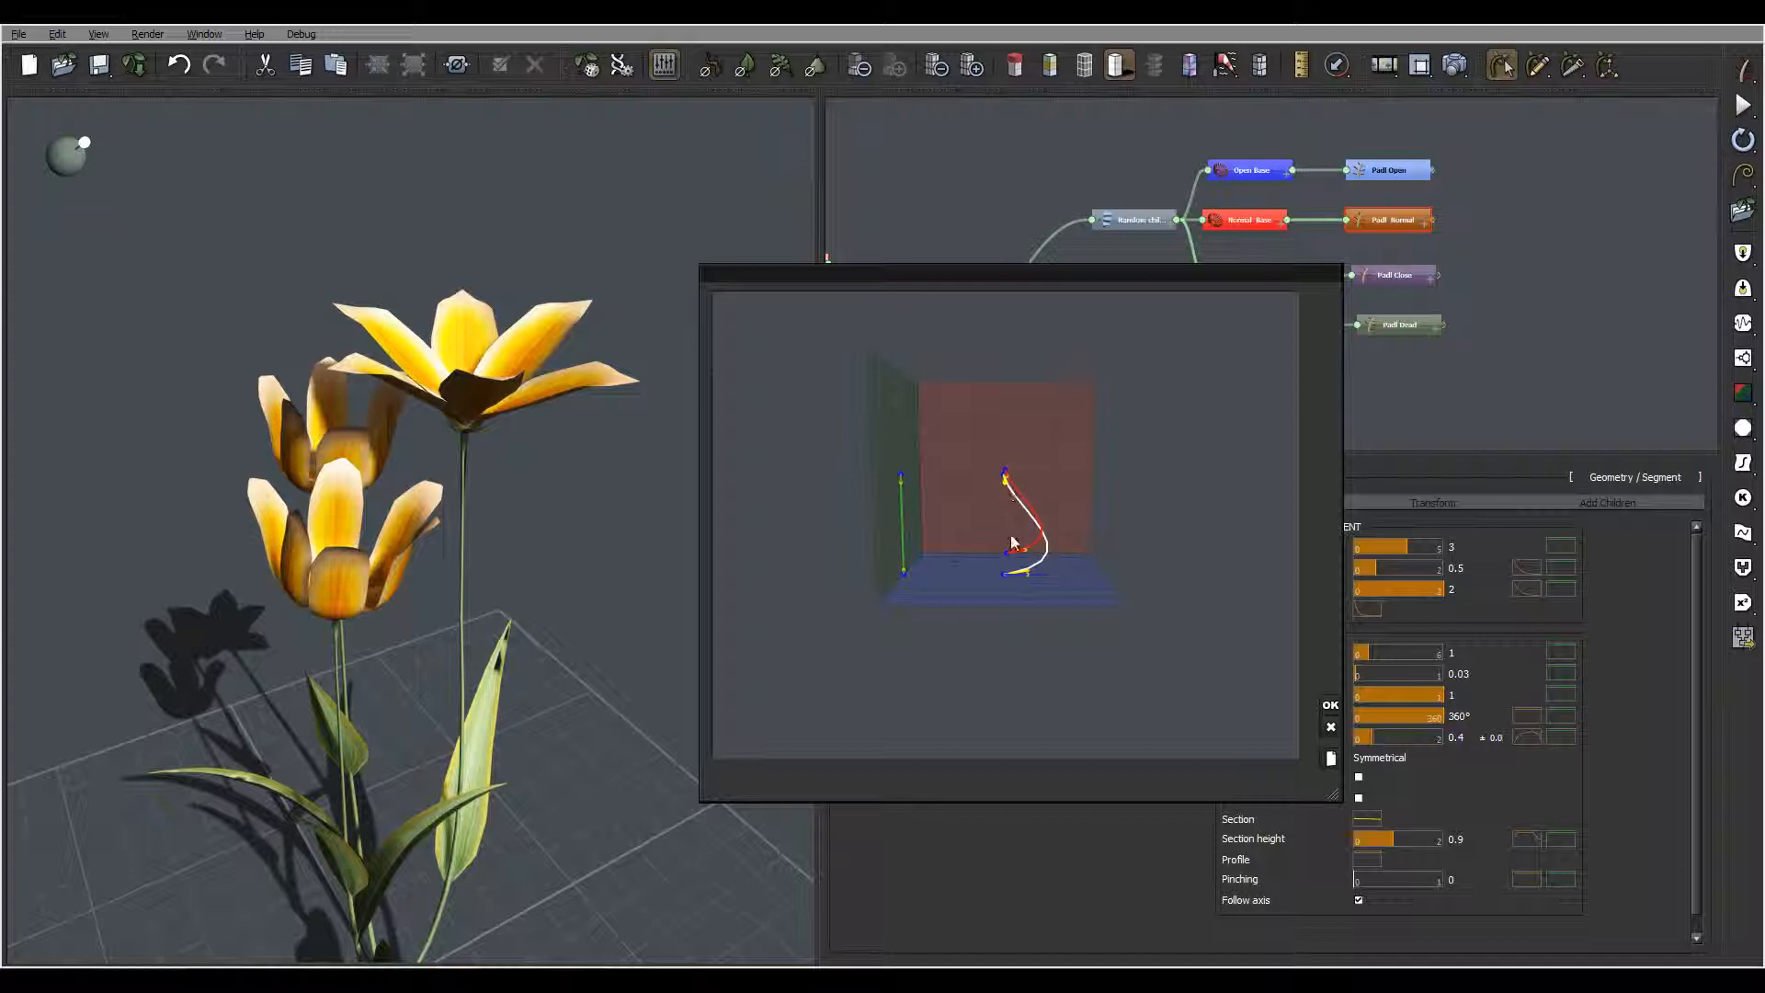
left_click_drag(1042, 579, 1020, 567)
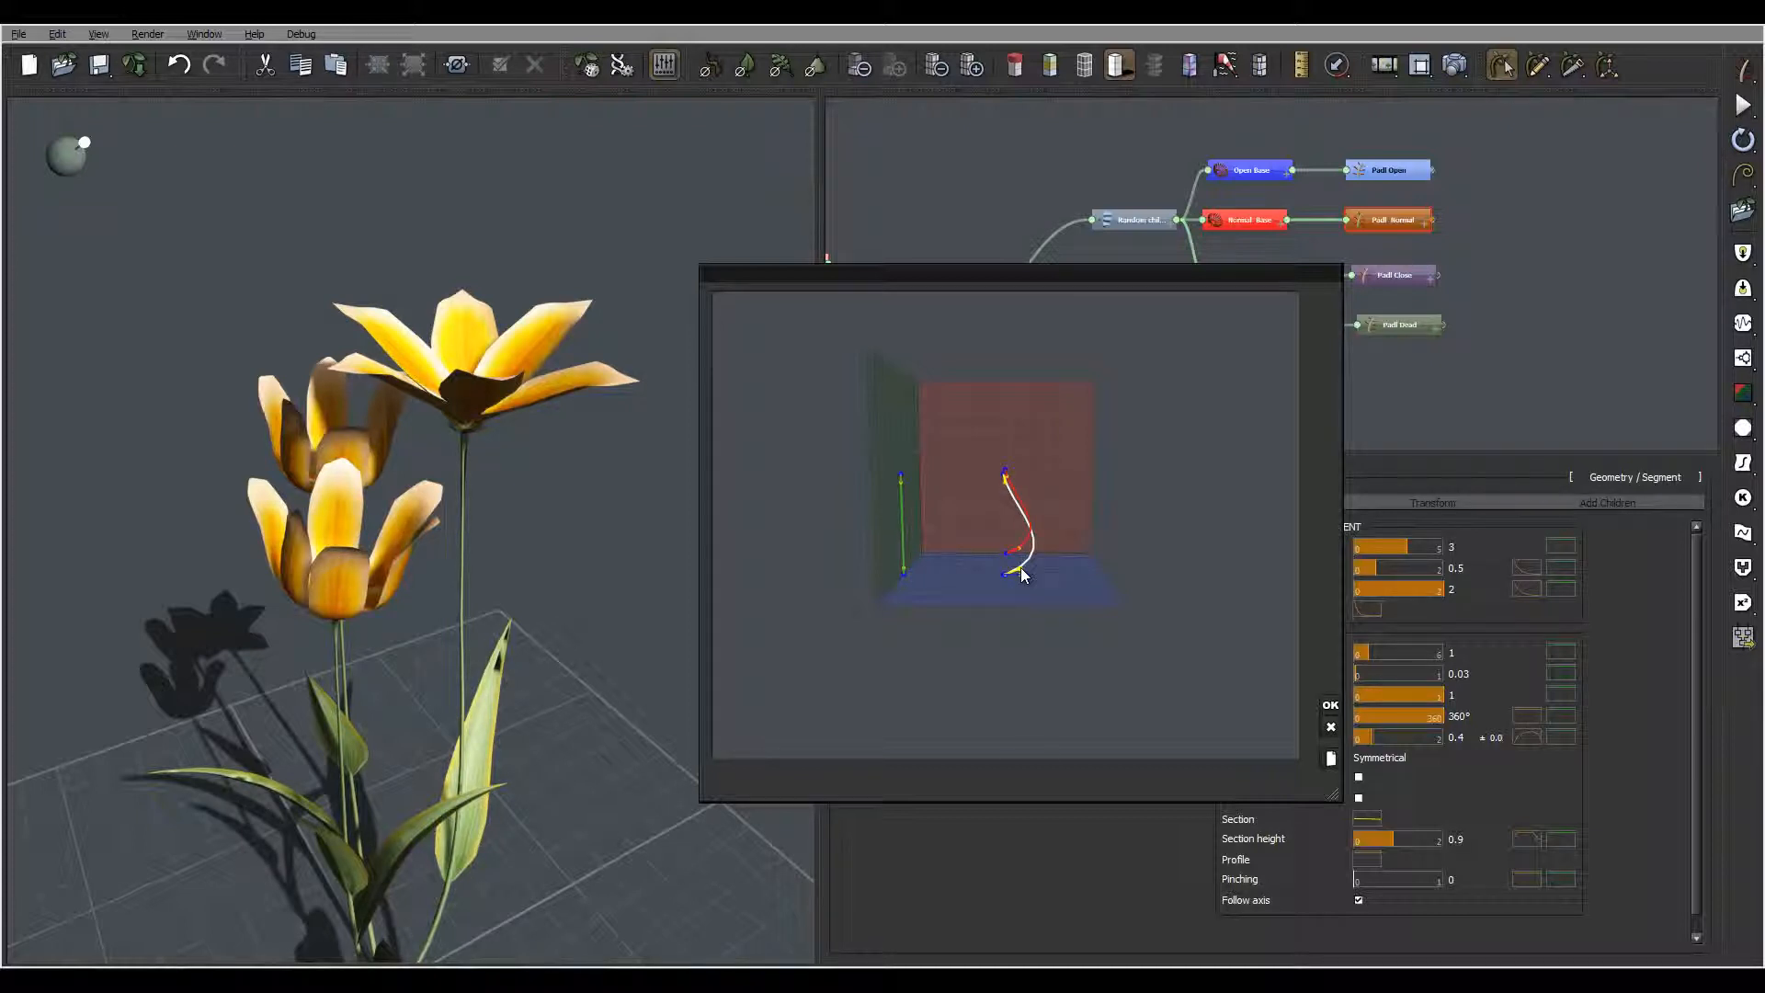
left_click(1329, 705)
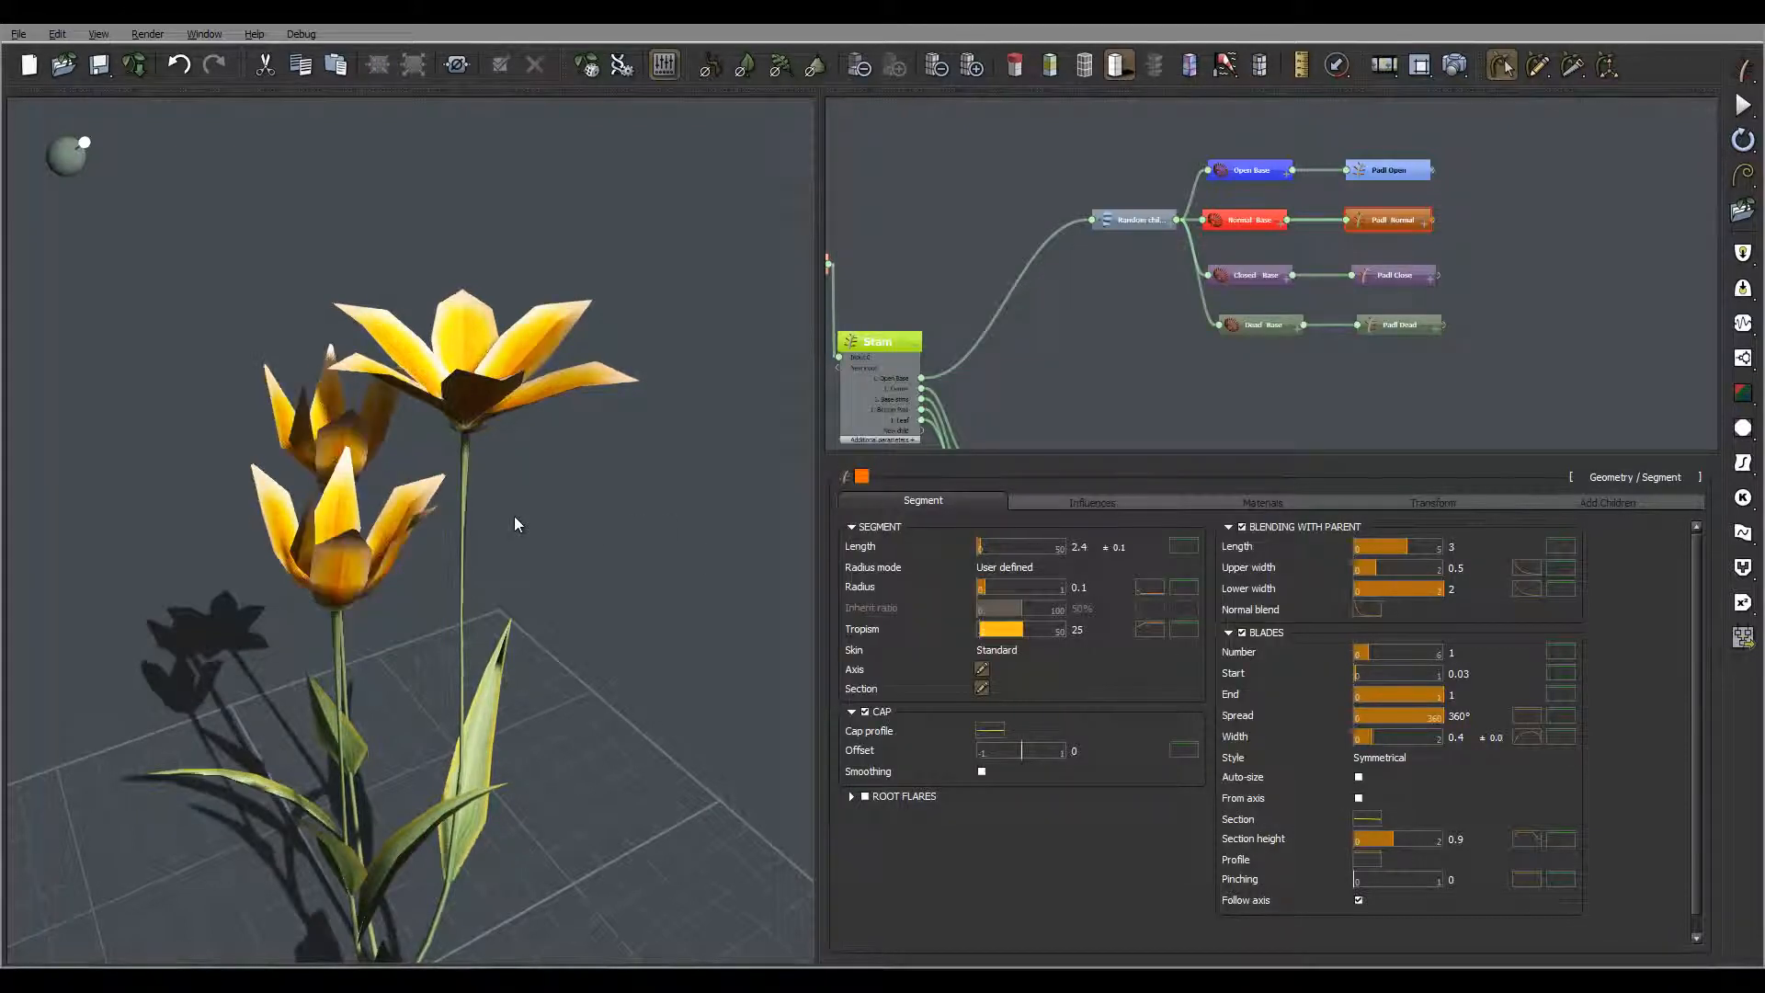
Step: In the normal petal's blade width profile, move the tip-side keypoint to X 0.9078, Y 0.595 and the base-side shoulder keypoint to X 0.2902, Y 0.8324
left_click_drag(512, 521, 291, 389)
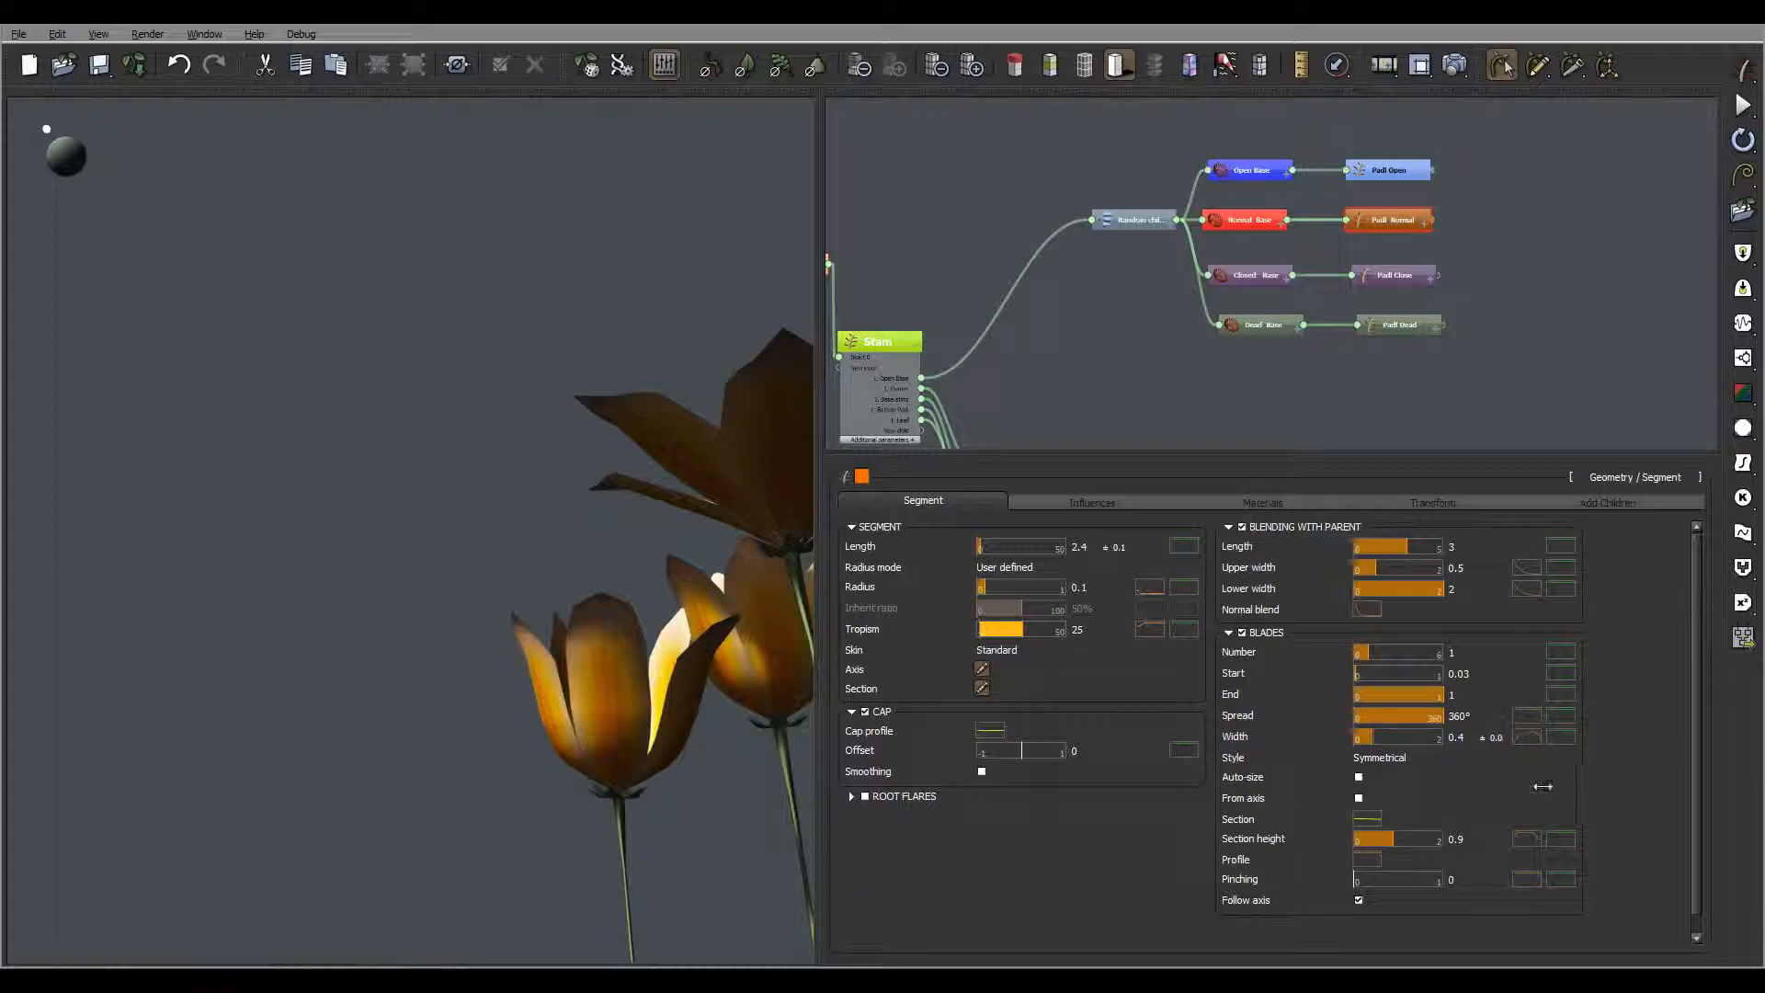
left_click(1527, 736)
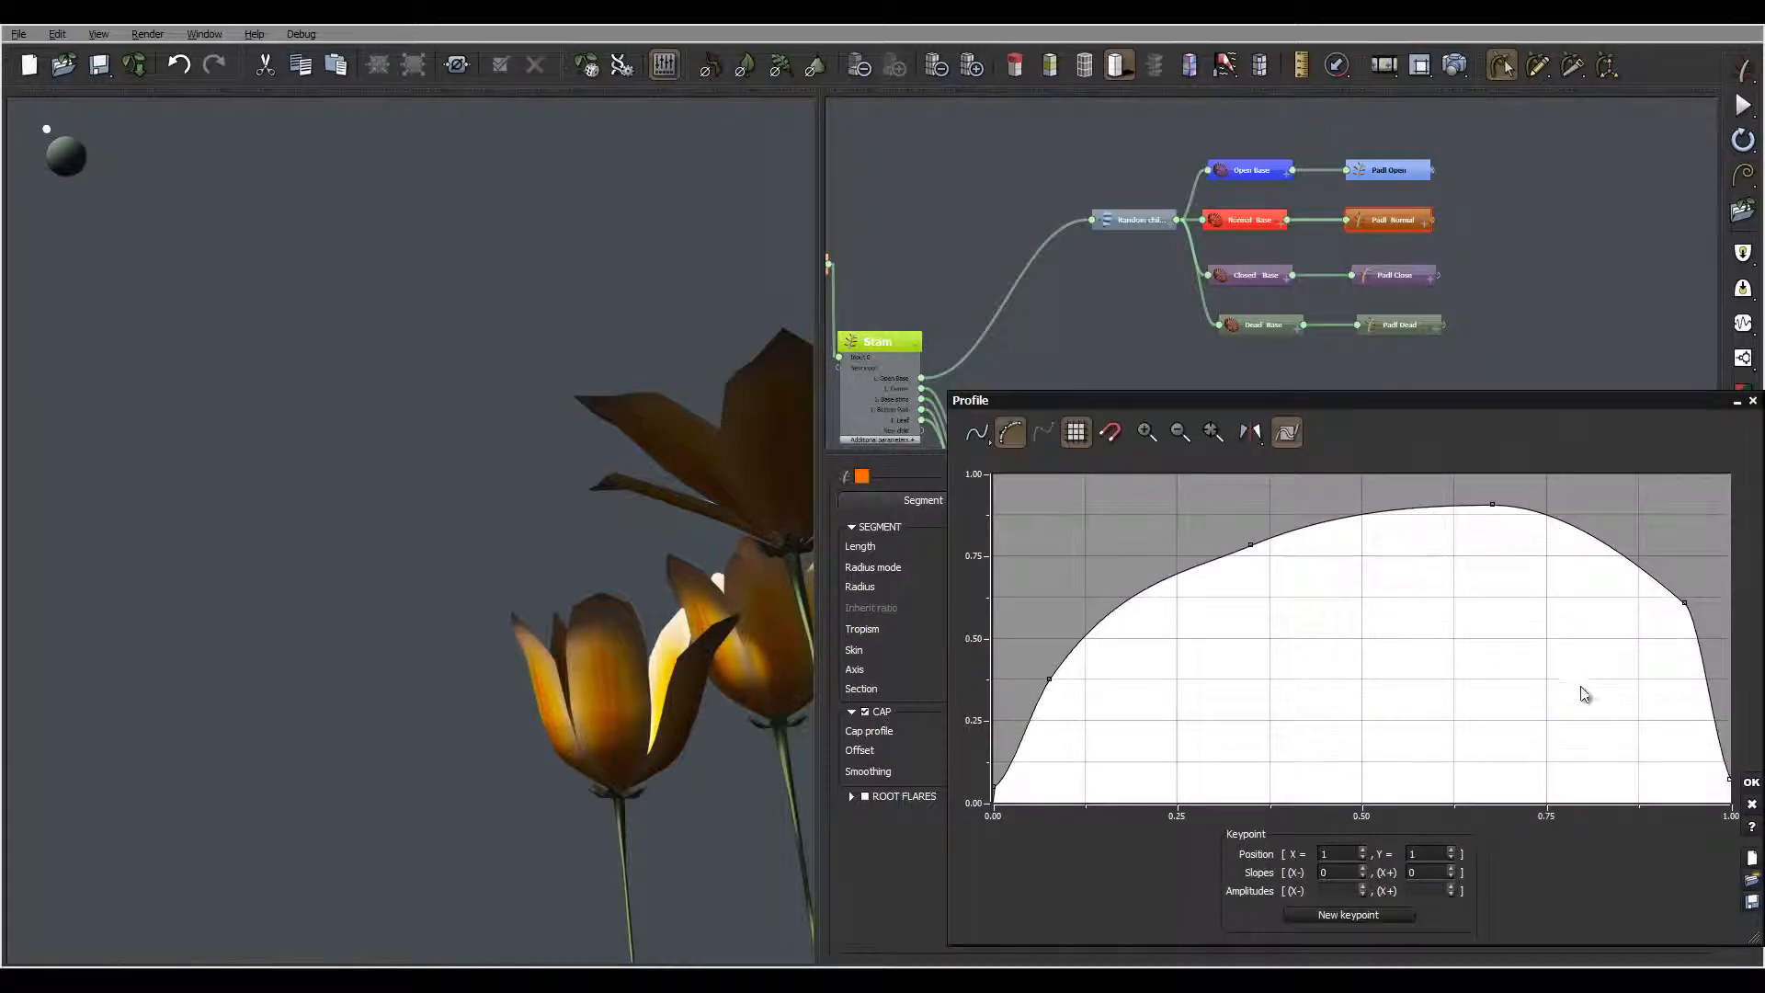
middle_click_drag(1575, 692, 1310, 678)
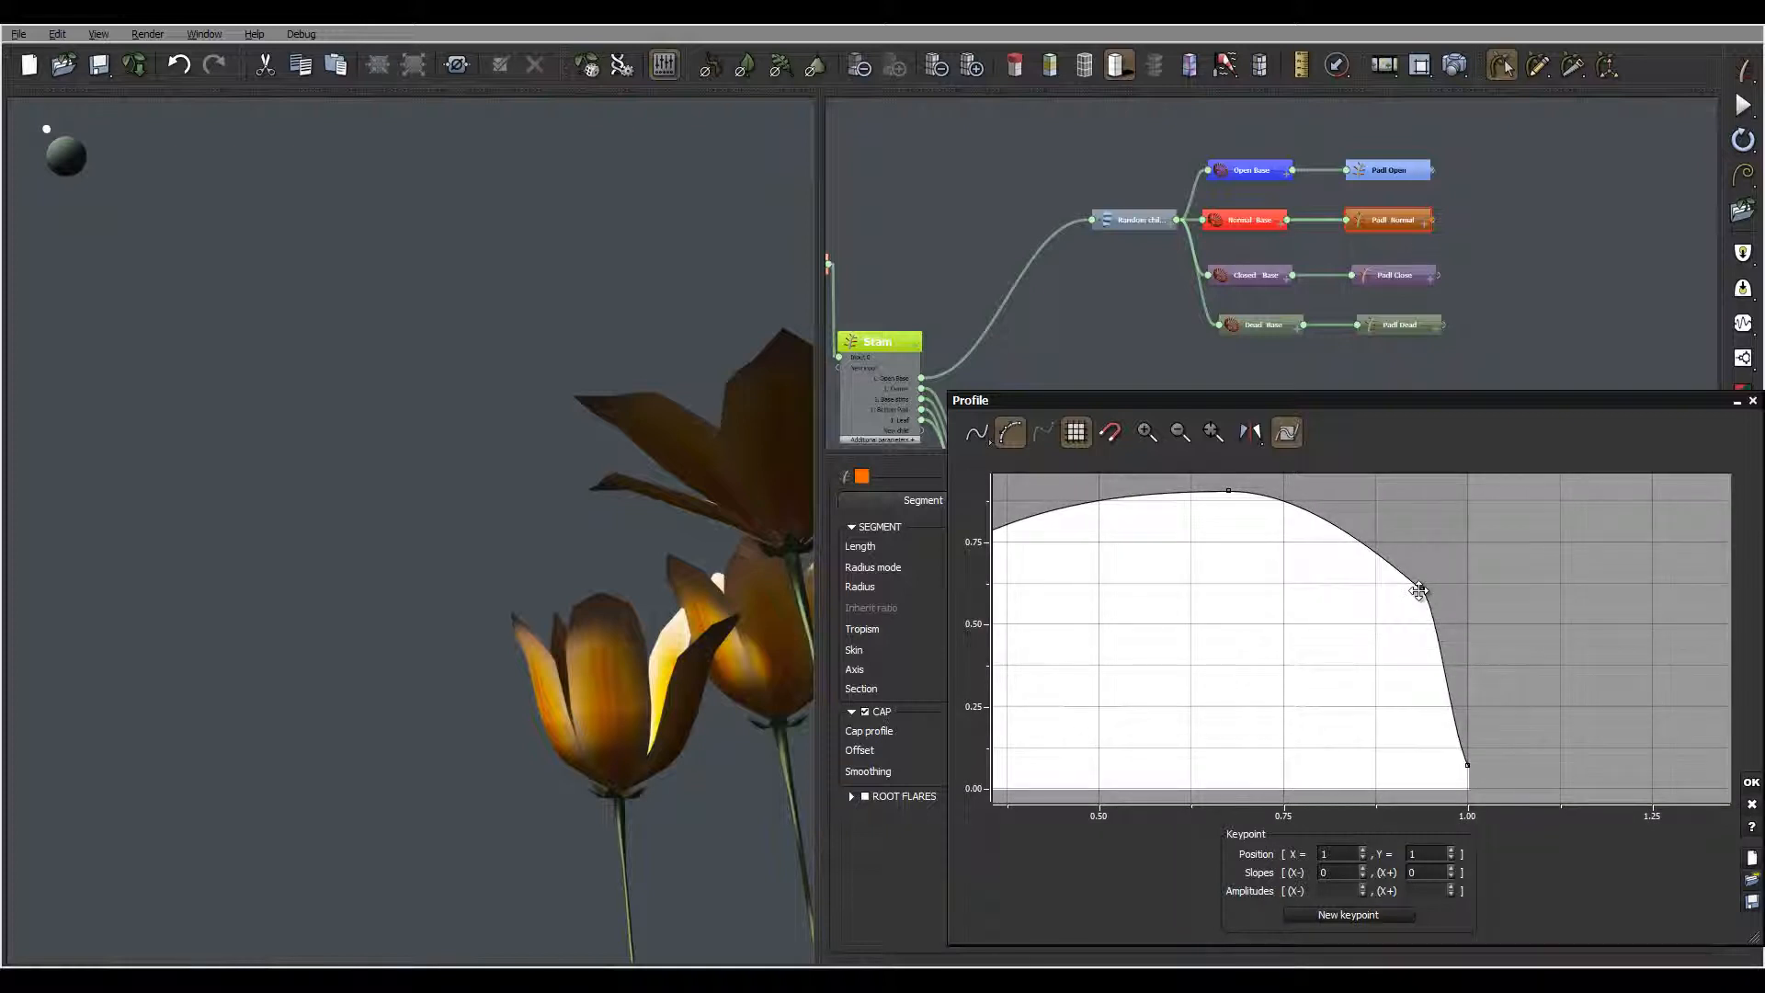
left_click_drag(1420, 590, 1400, 591)
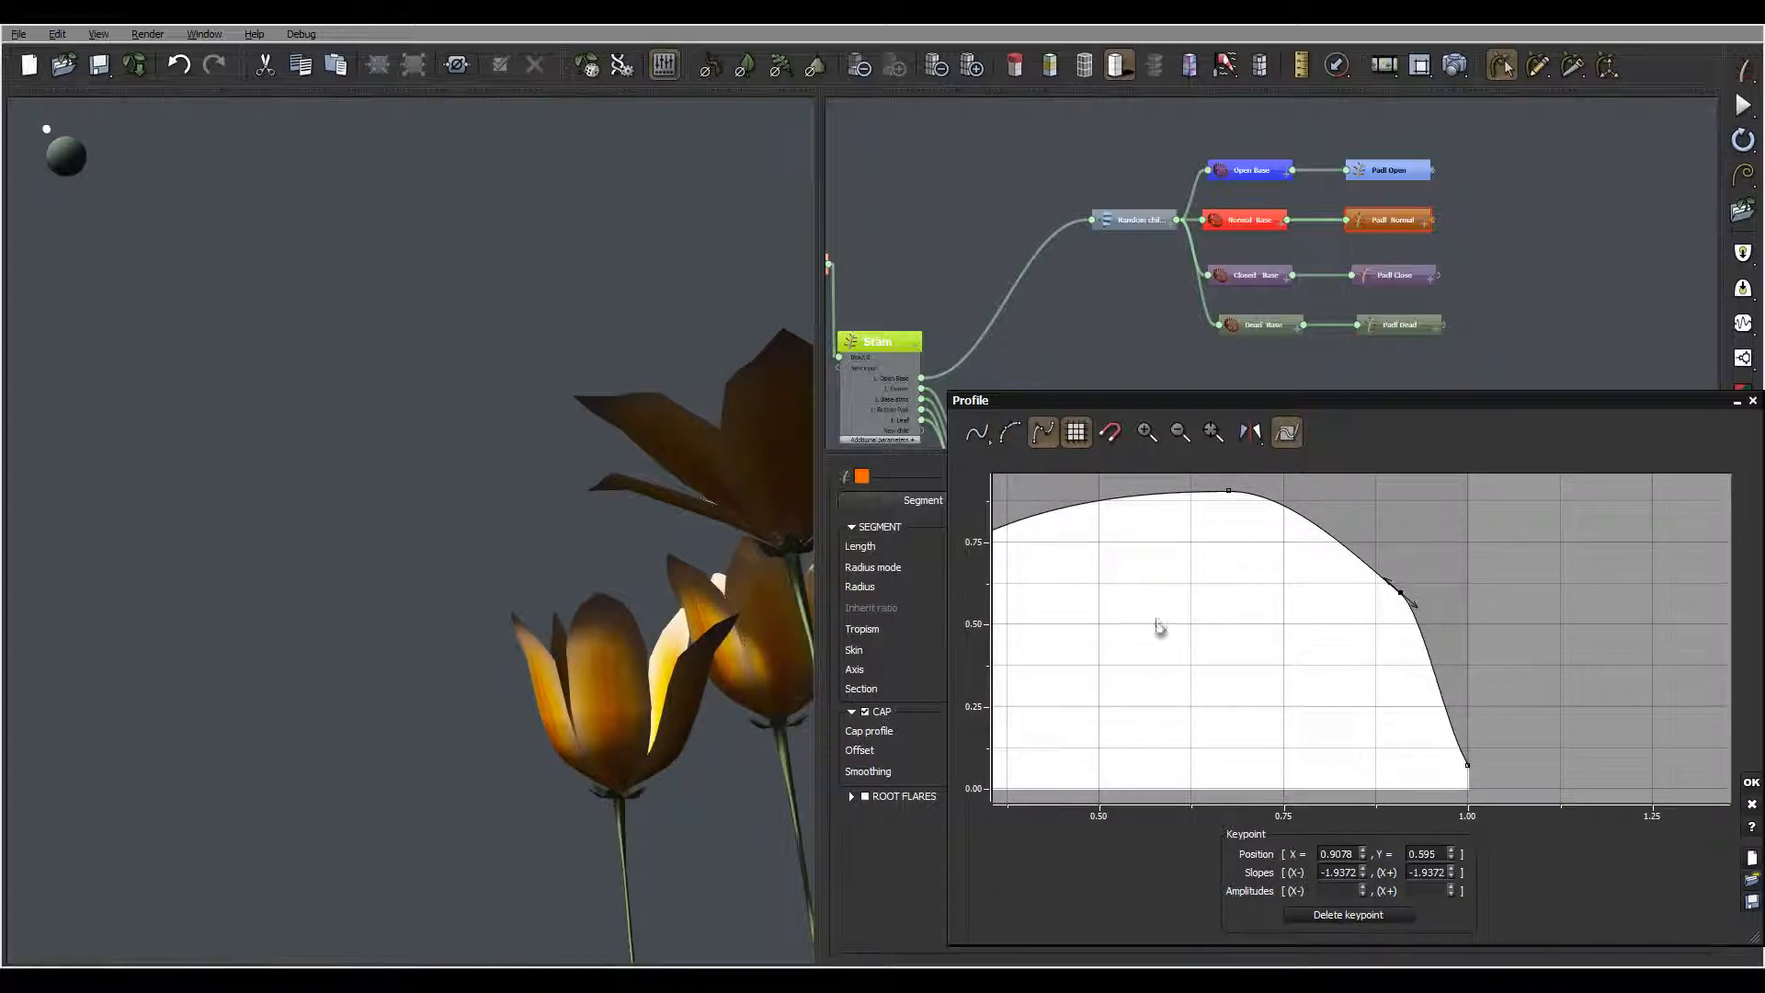
middle_click_drag(1158, 626, 1443, 686)
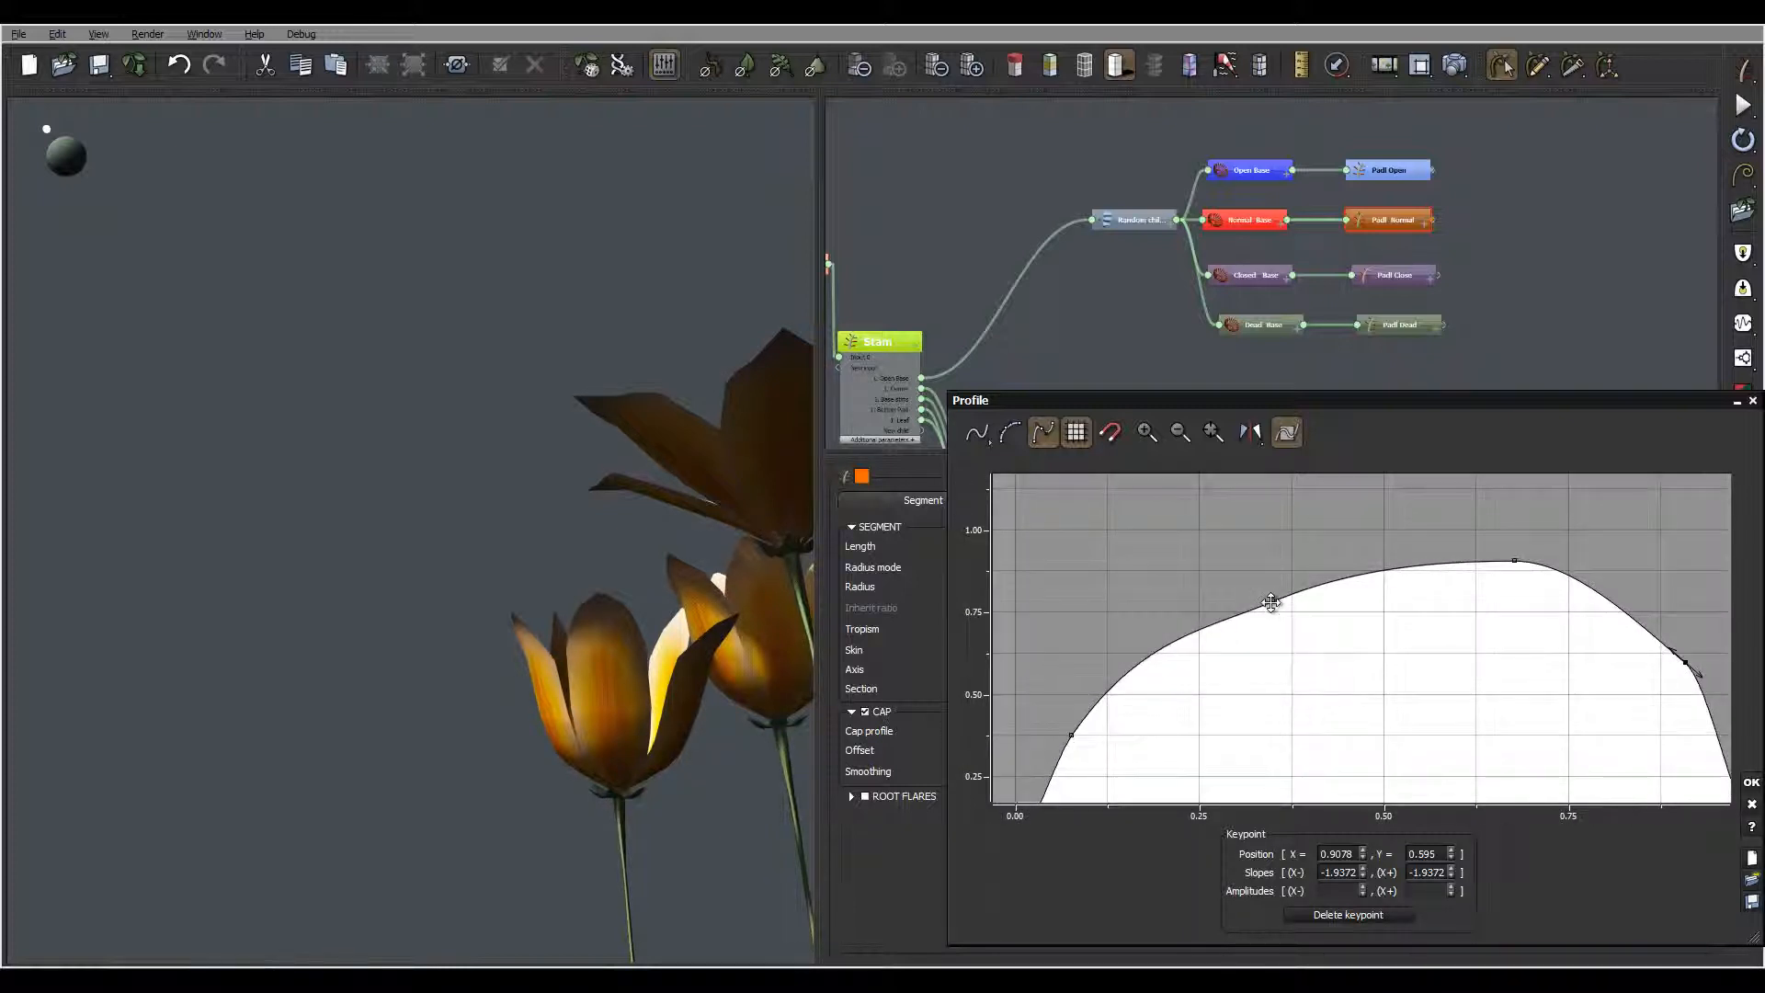
left_click_drag(1270, 602, 1228, 581)
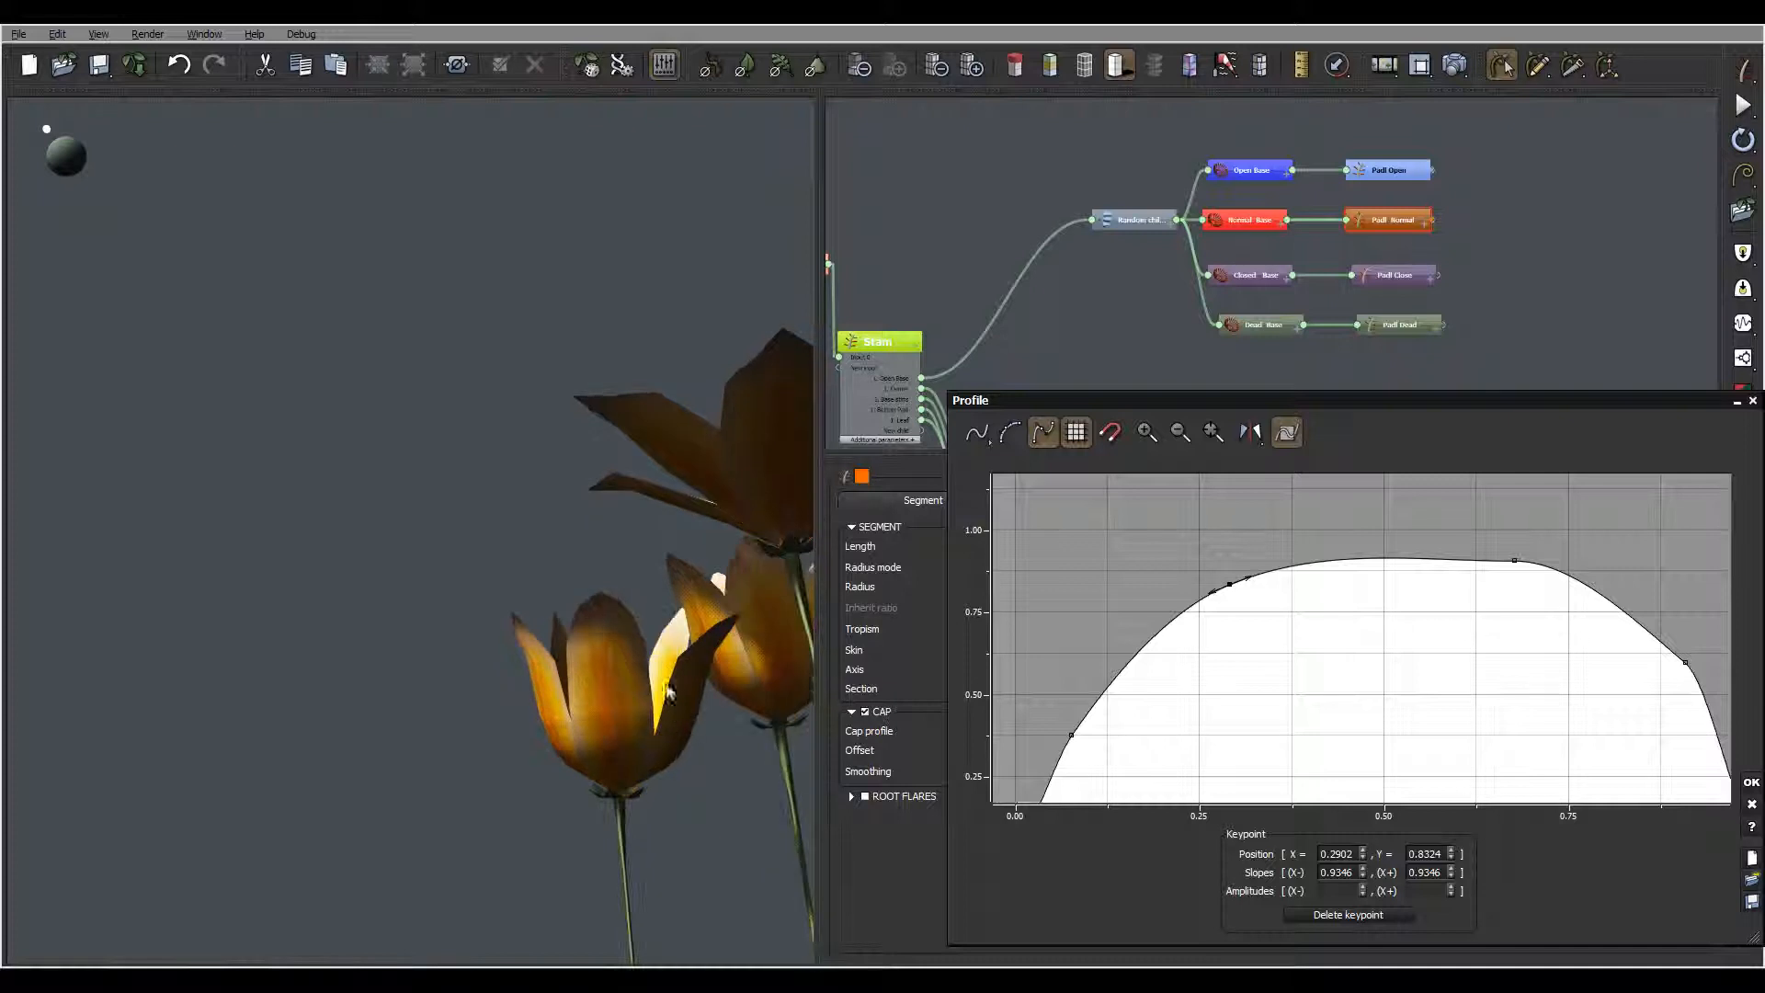
Step: Move the width profile's peak keypoint to X 0.655, Y 0.9888 and its tip-side keypoint to X 0.9128, Y 0.7318, and apply the profile
middle_click_drag(1414, 623, 1256, 715)
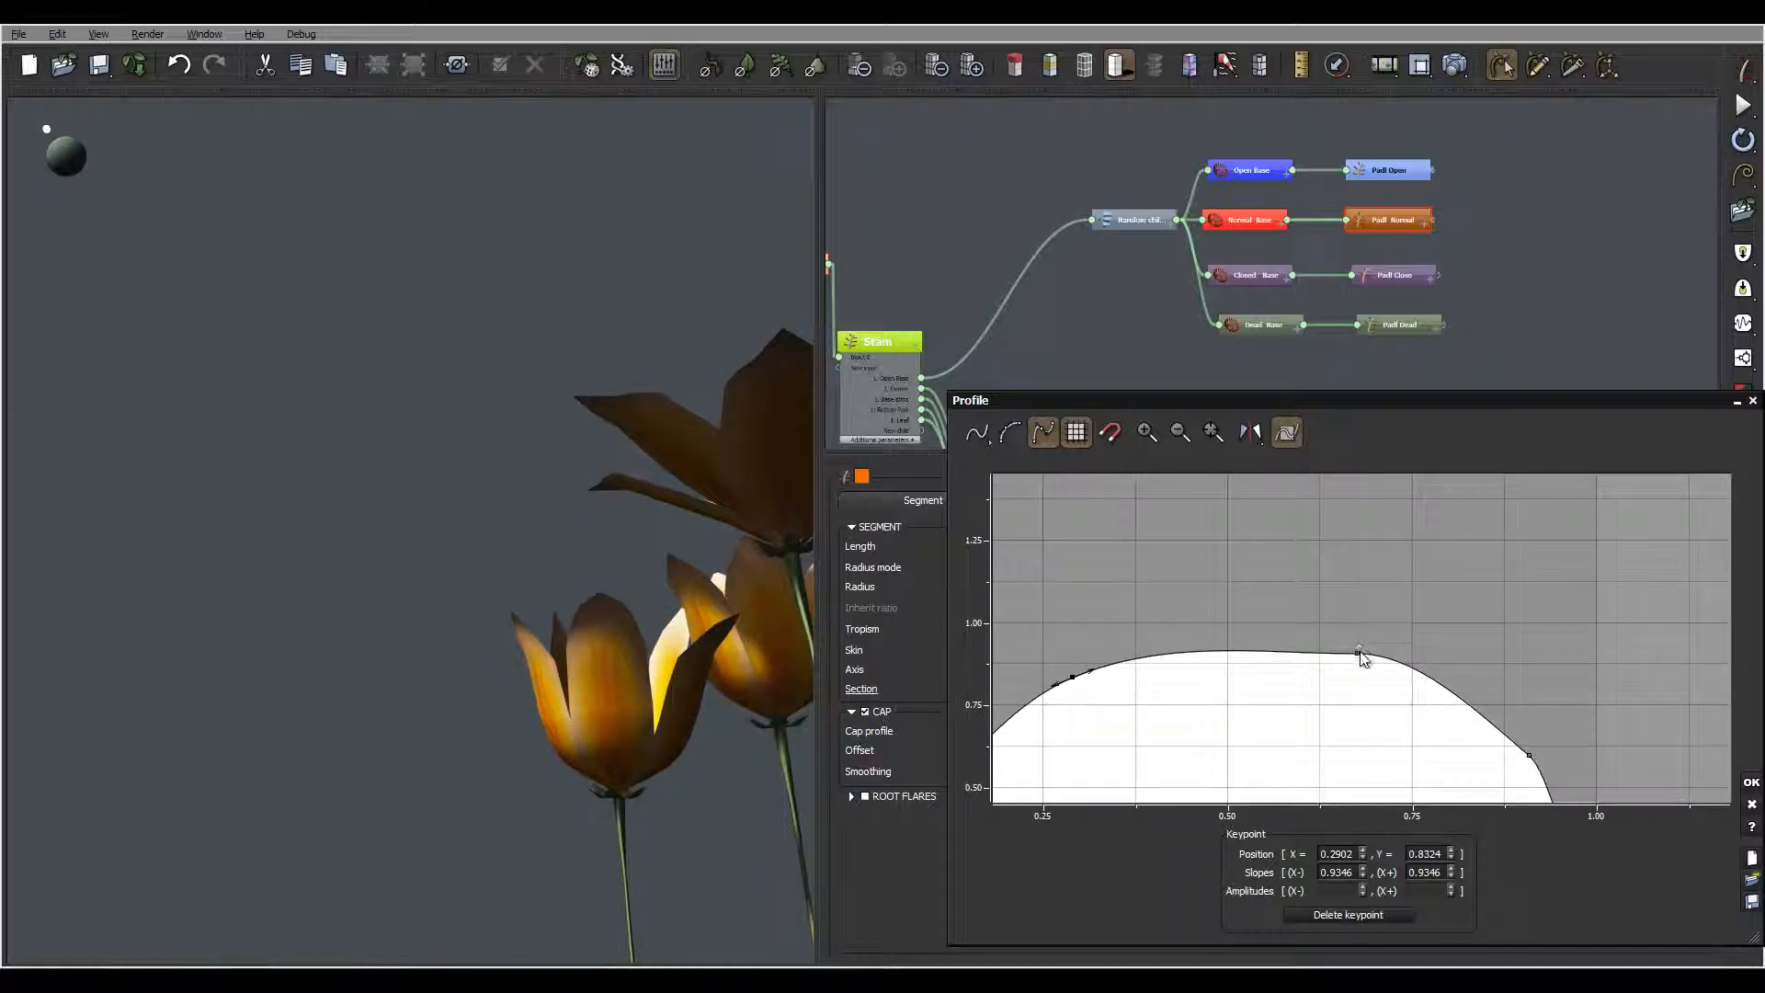
left_click(1360, 653)
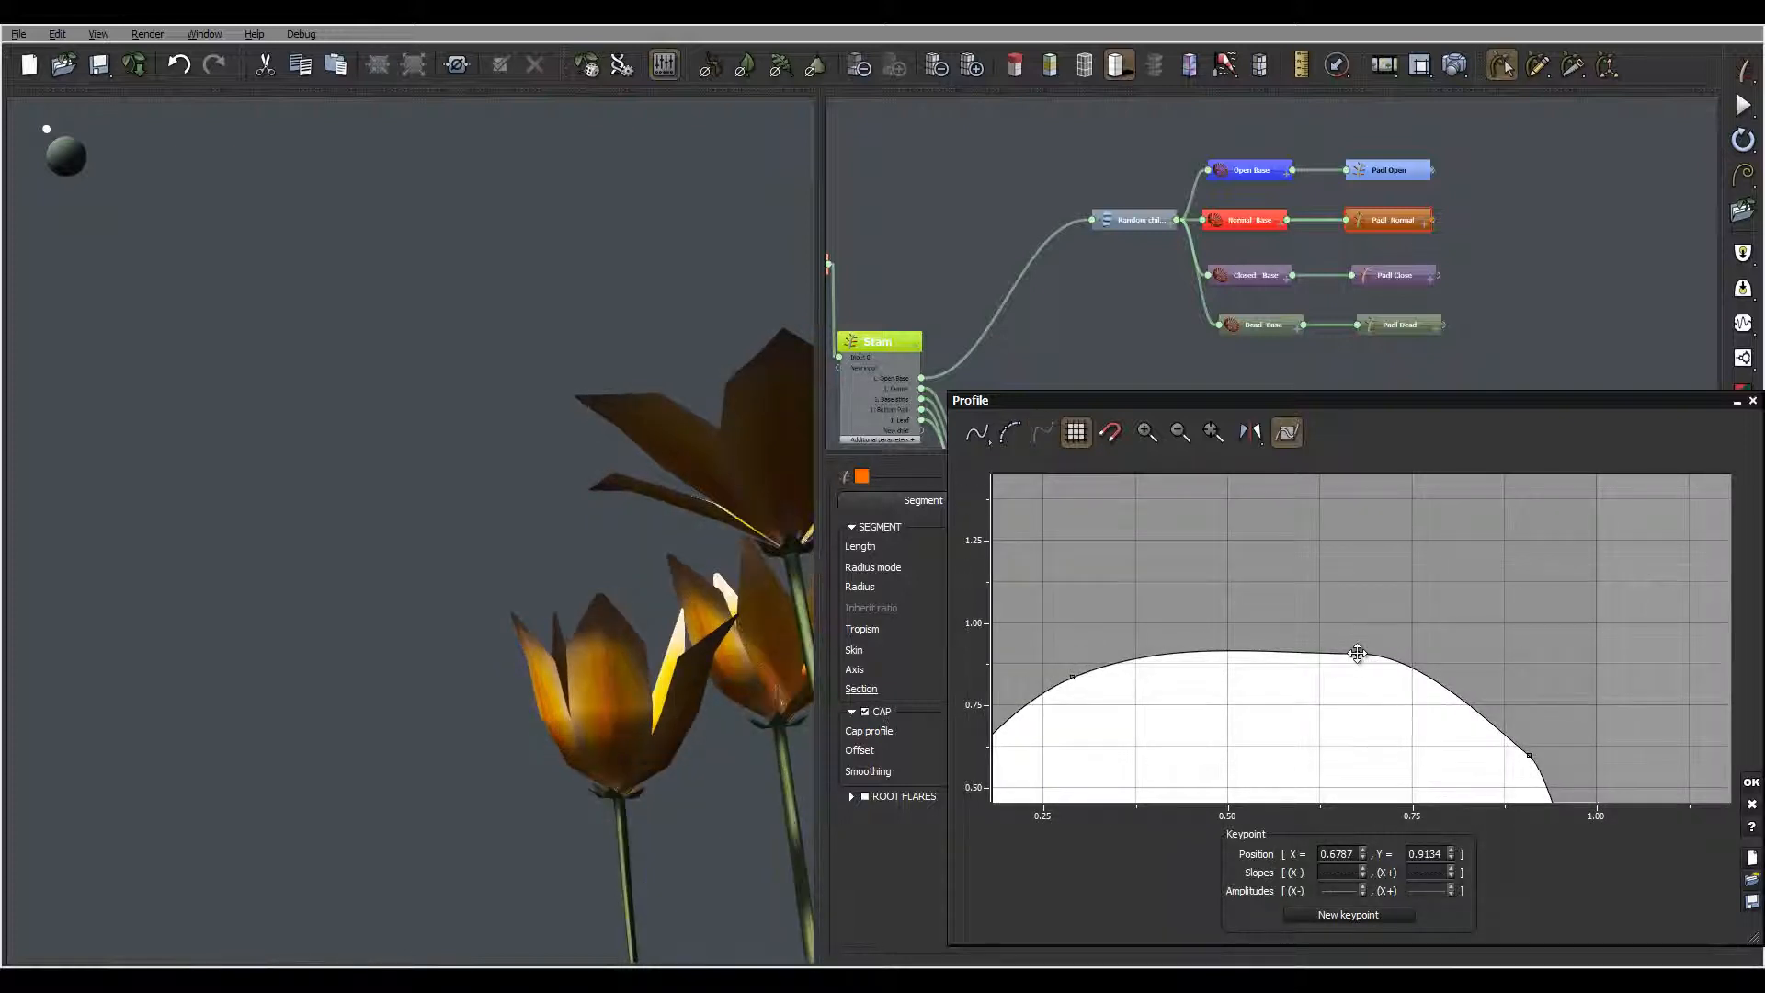
left_click_drag(1359, 655, 1343, 627)
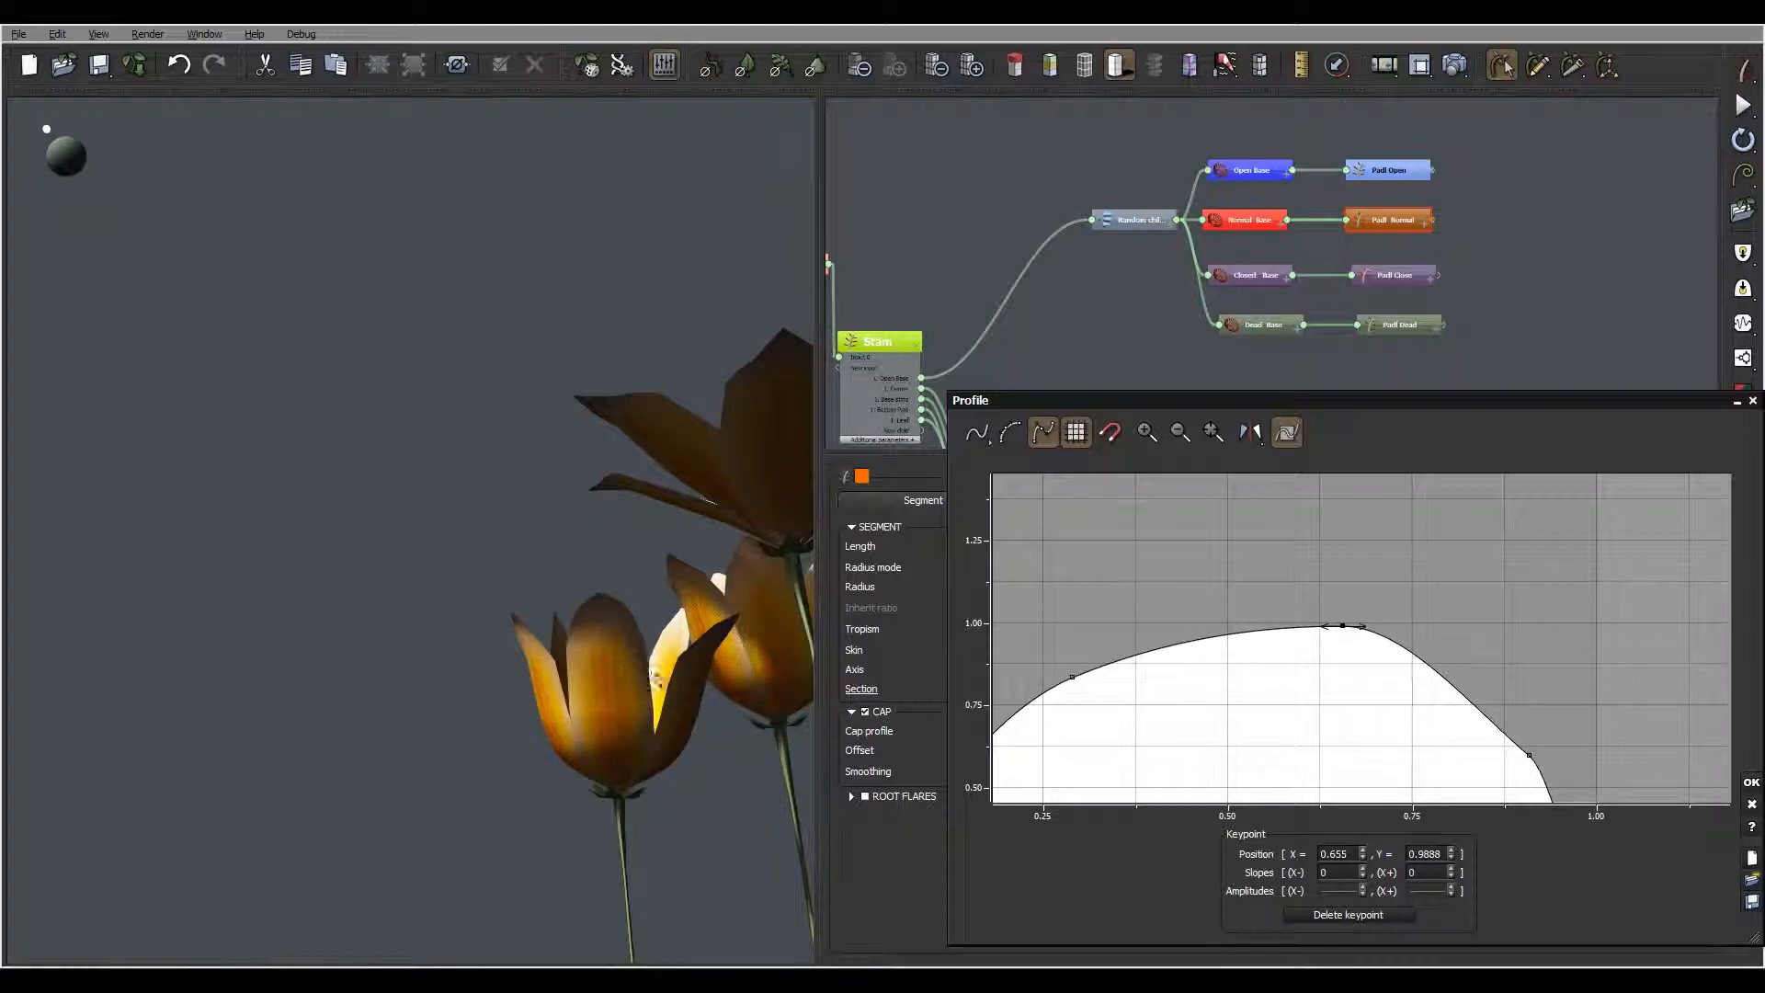
middle_click_drag(1416, 671, 1283, 658)
left_click_drag(1323, 664, 1329, 608)
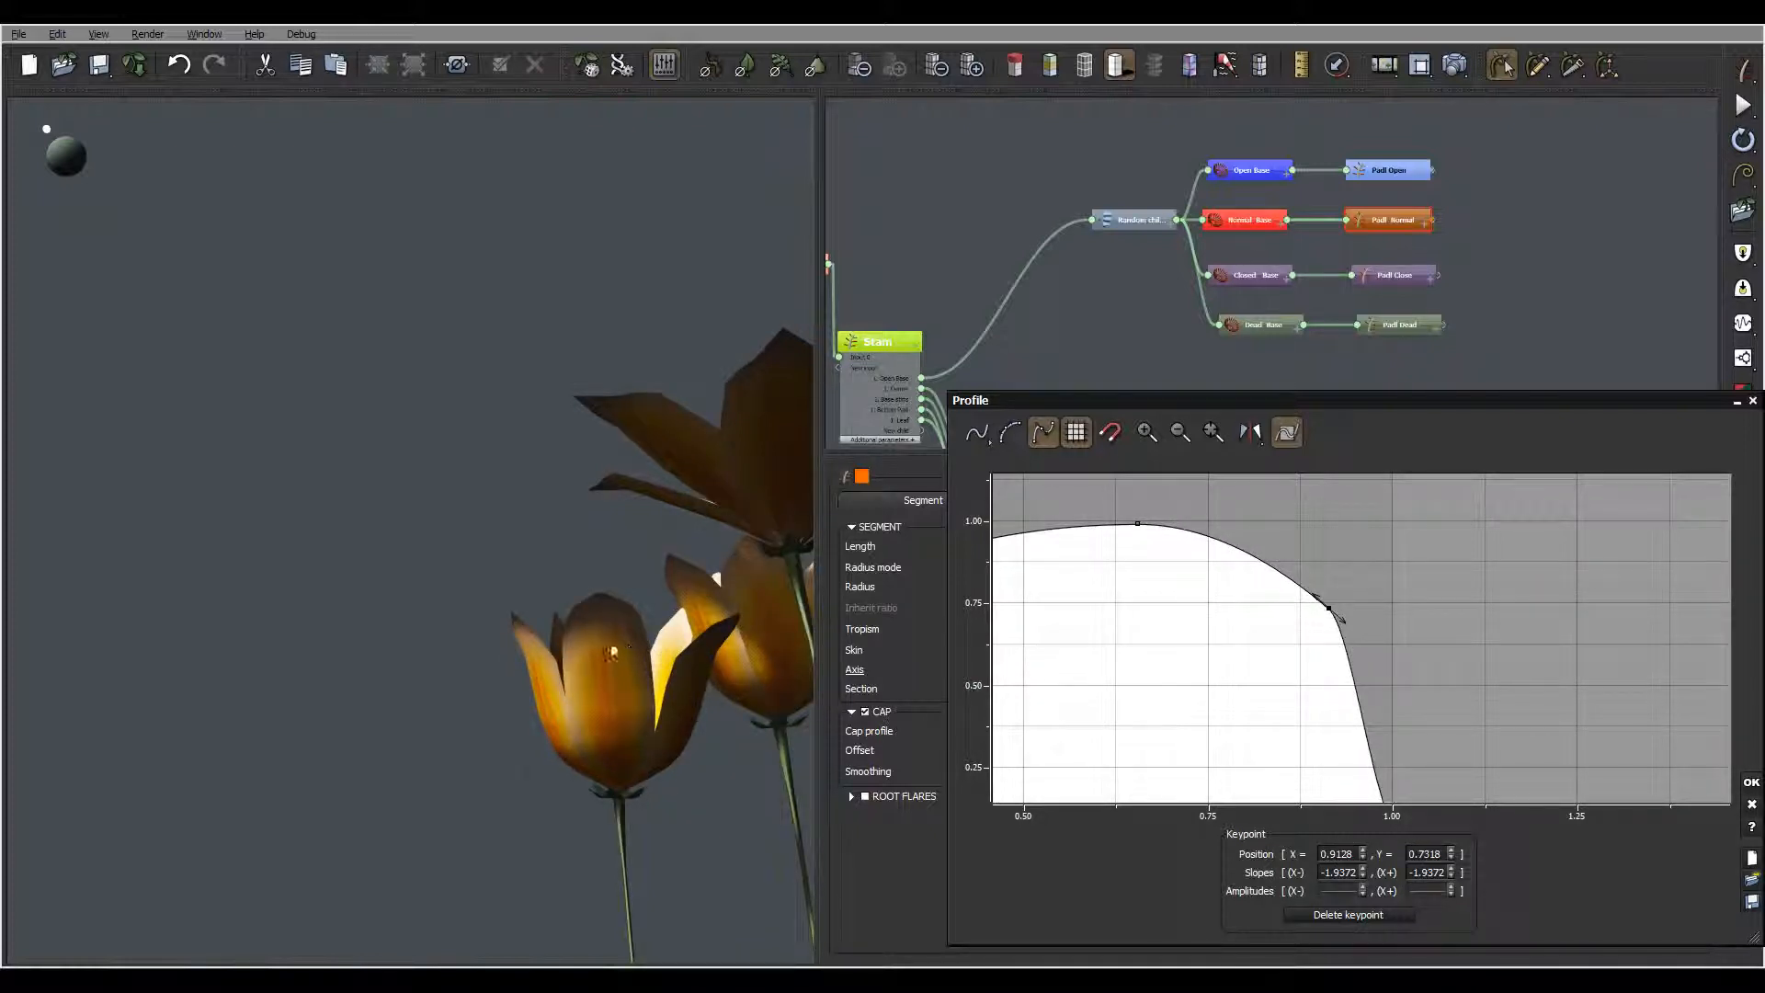
right_click_drag(630, 646, 829, 854)
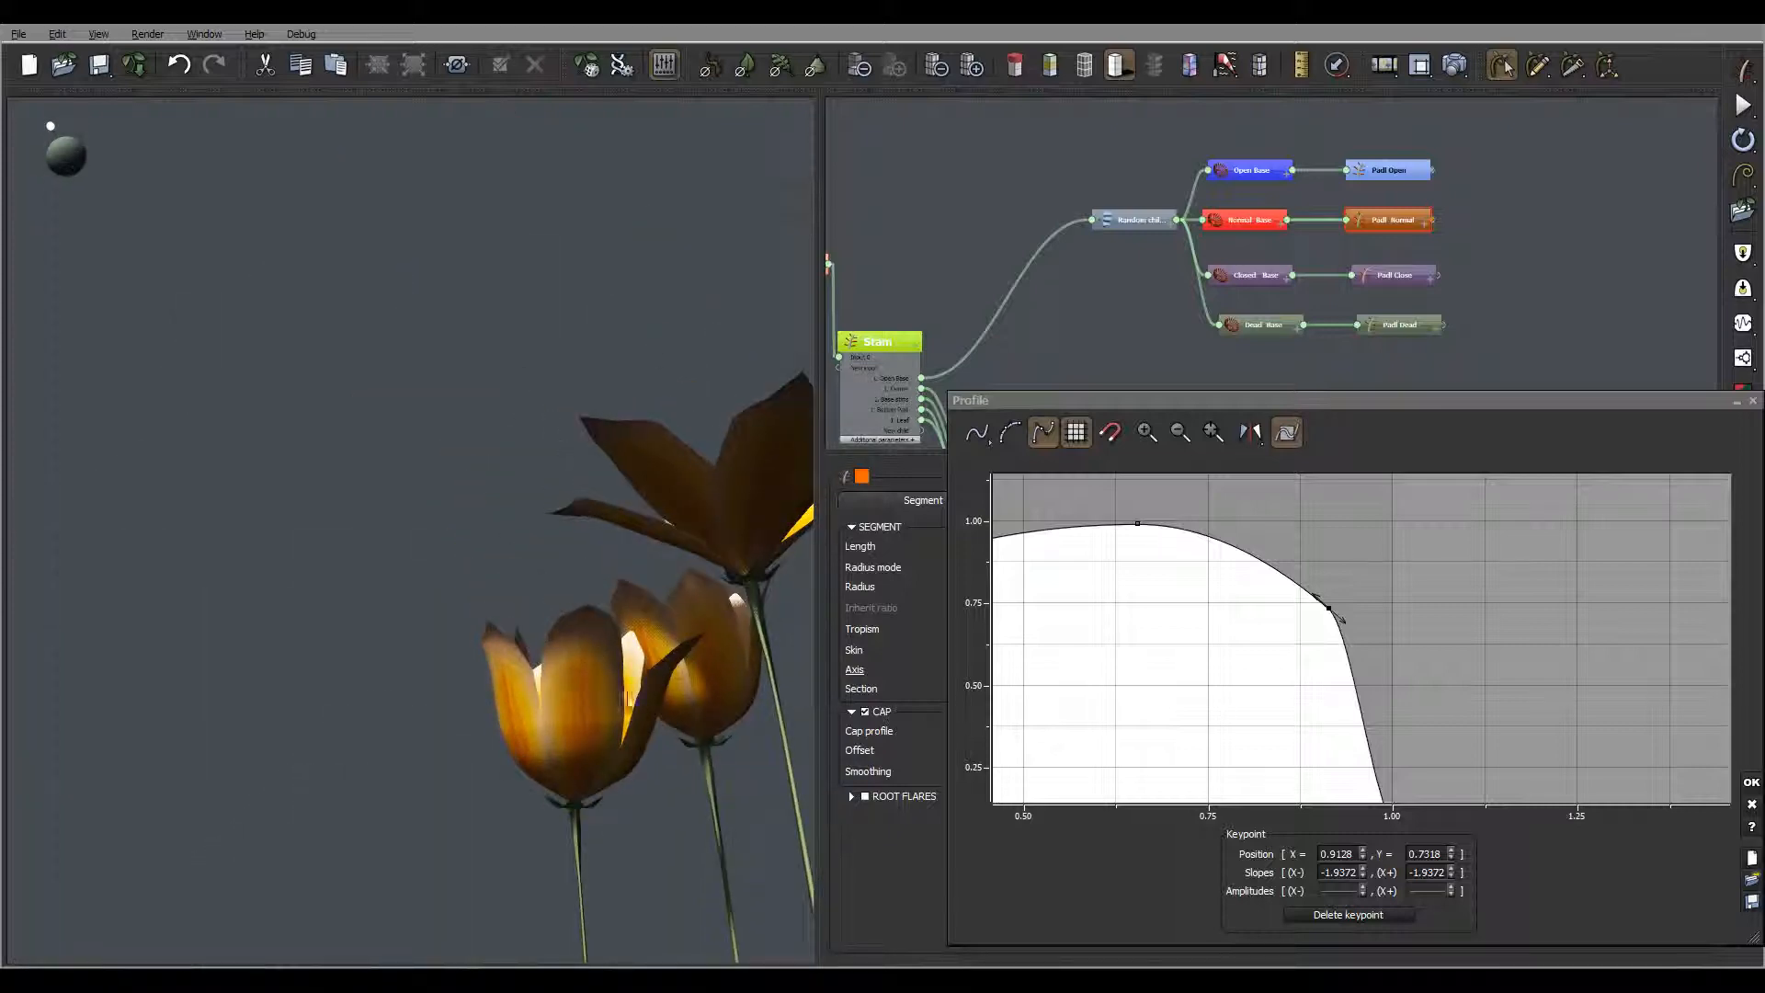
right_click_drag(628, 697, 550, 614)
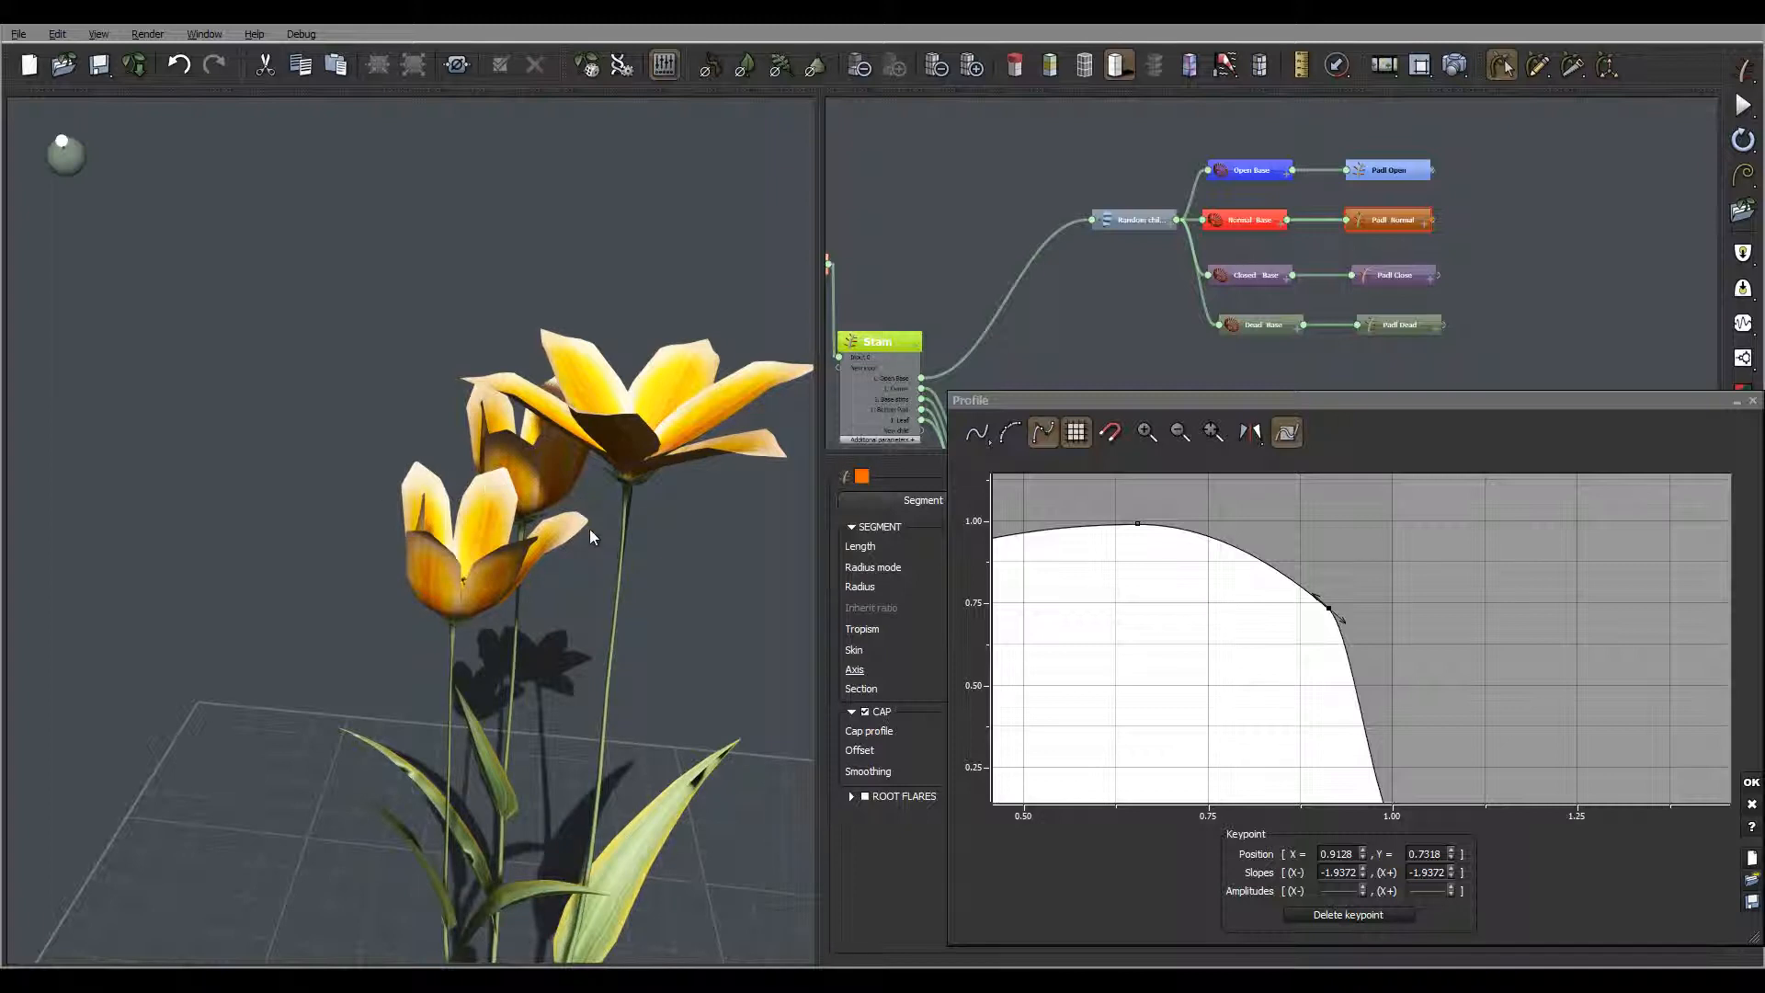
right_click_drag(1146, 640, 1398, 621)
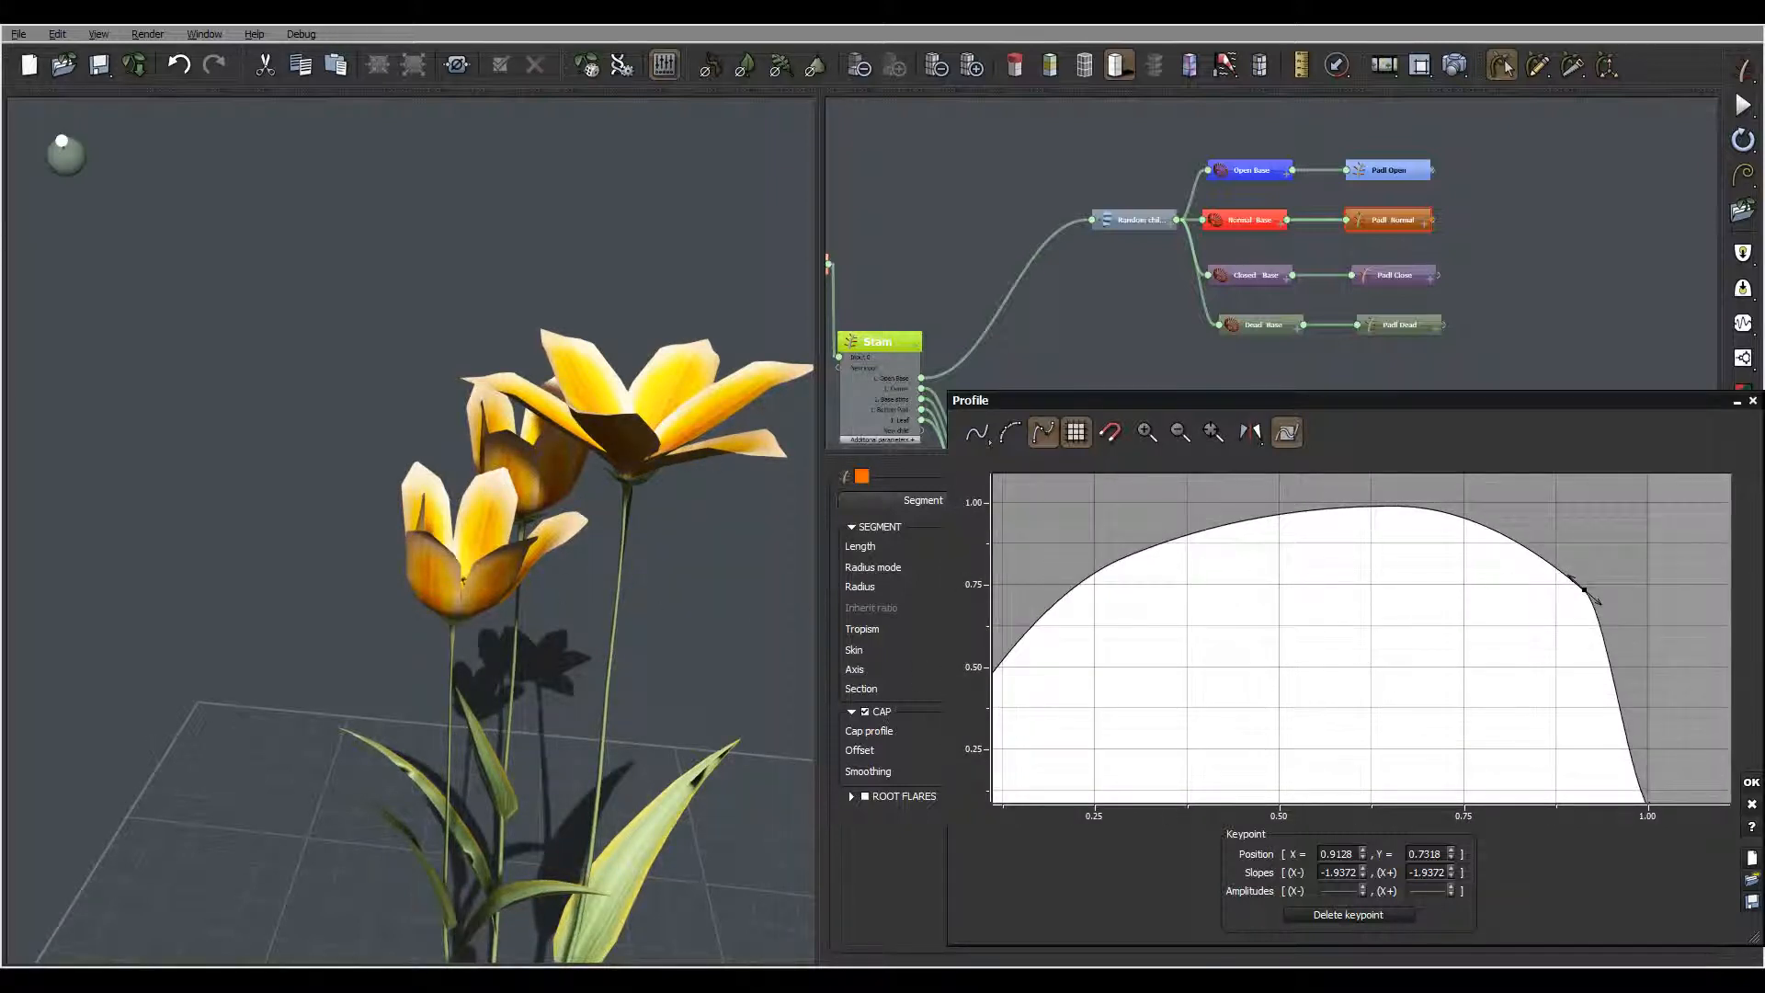
right_click_drag(537, 547, 452, 649)
scroll(503, 552, "up", 6)
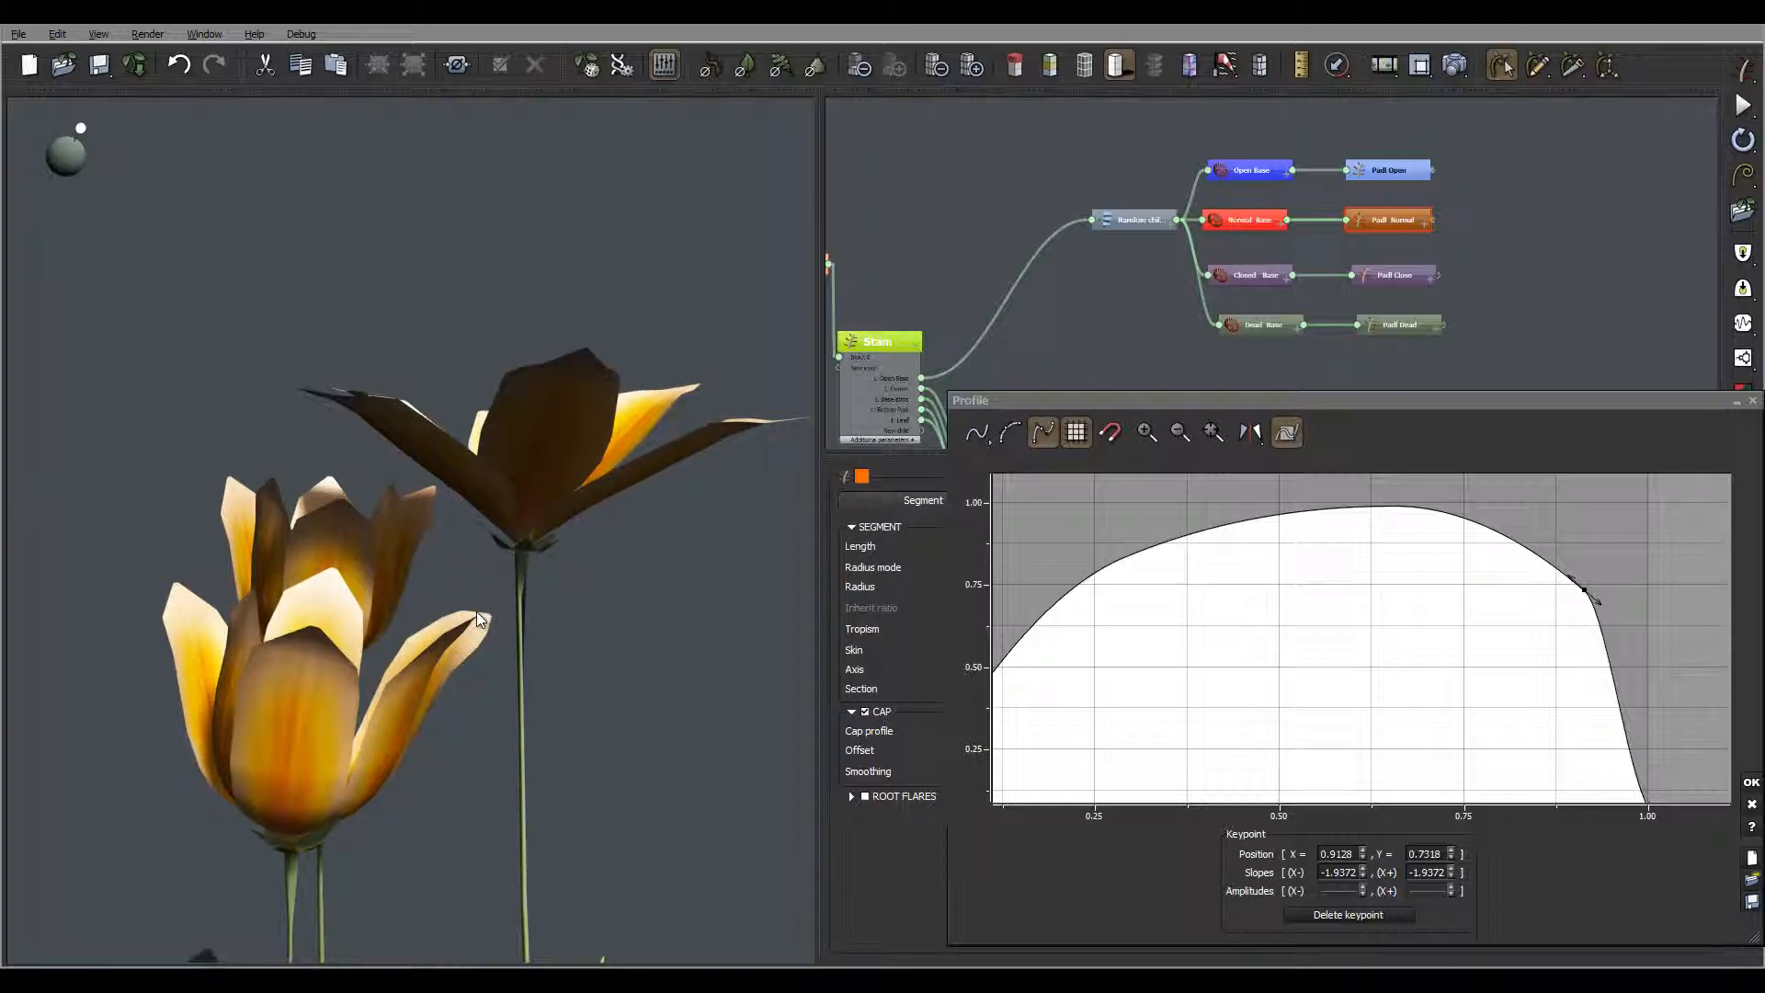
left_click(1751, 782)
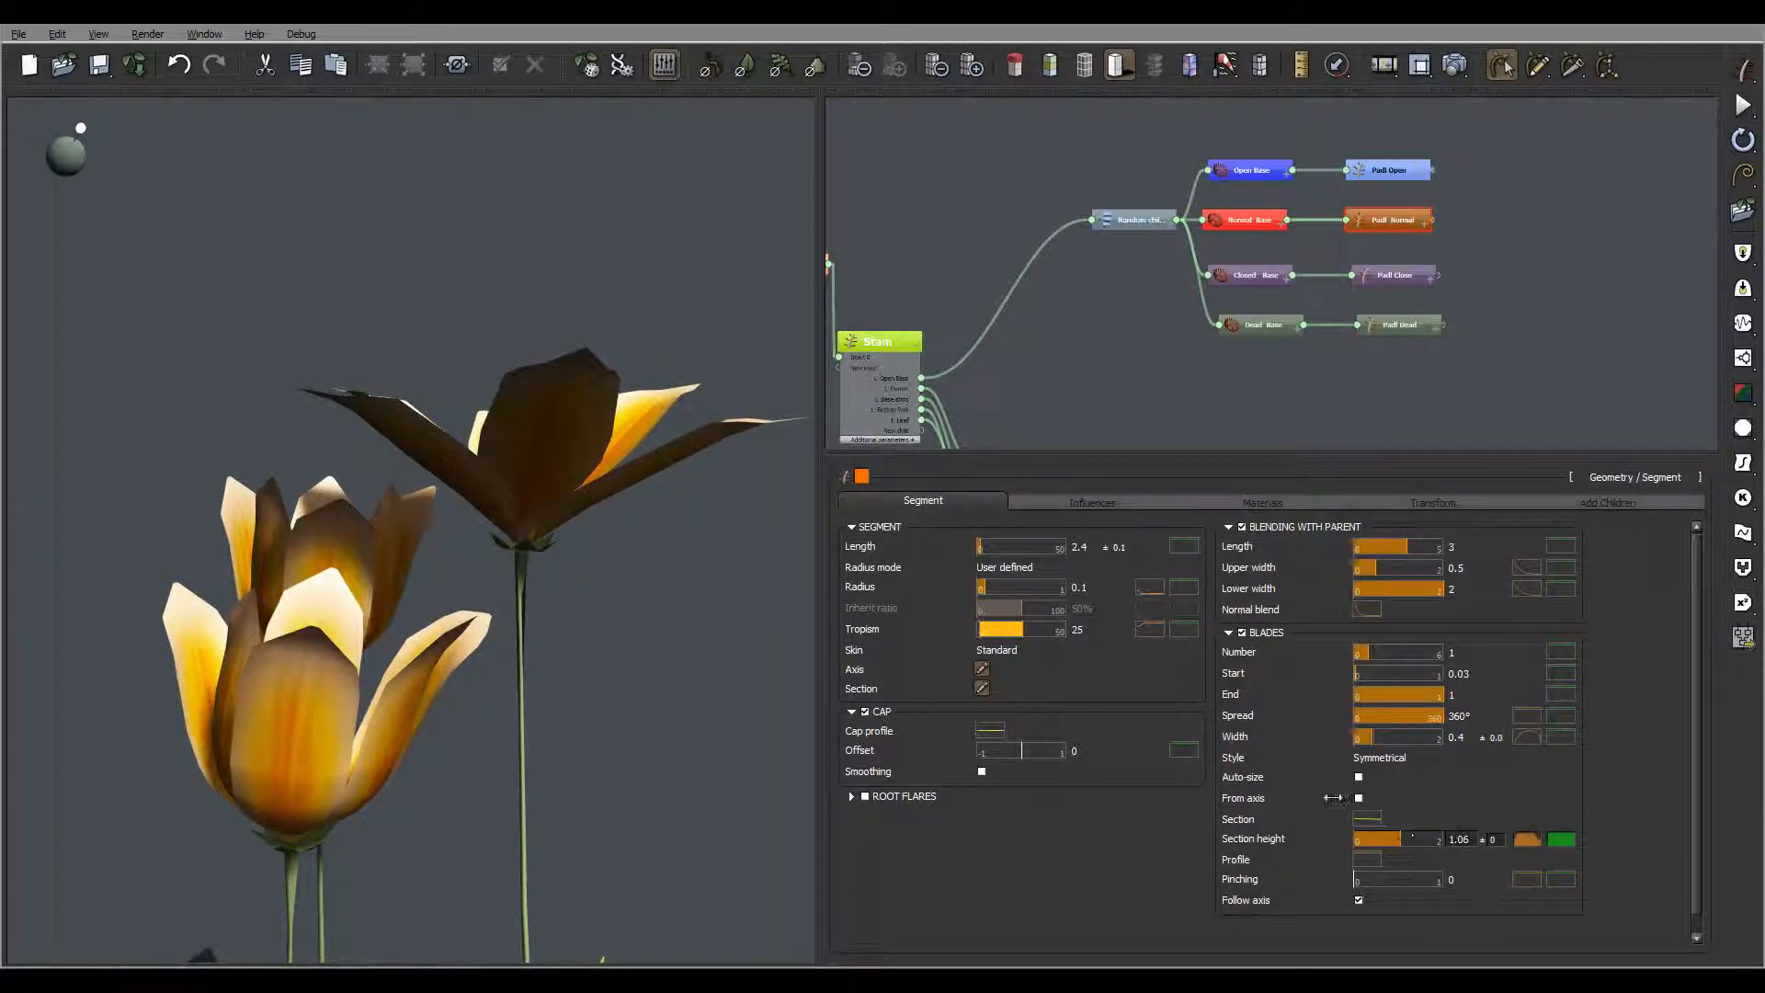
Step: In the normal petal's blade section curve, lower the end keypoint to X 1, Y -0.3408 with a slope of -0.4722, and apply it
left_click(1368, 818)
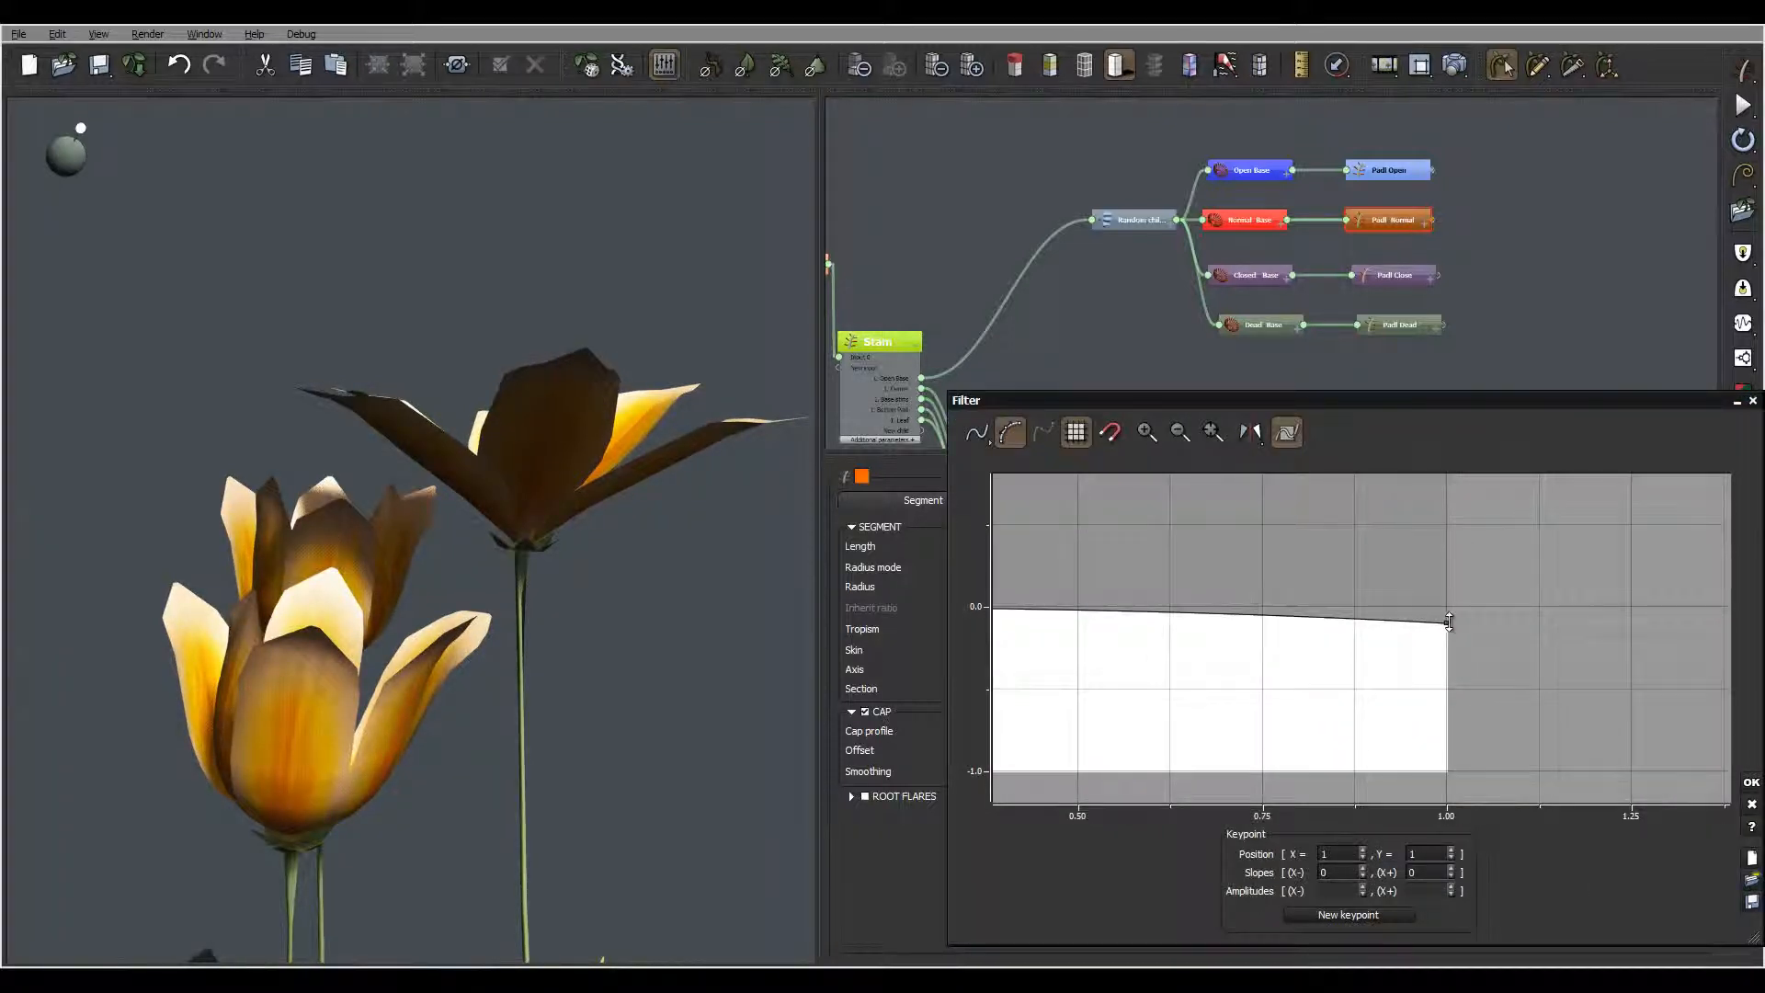
left_click_drag(1448, 624, 1415, 648)
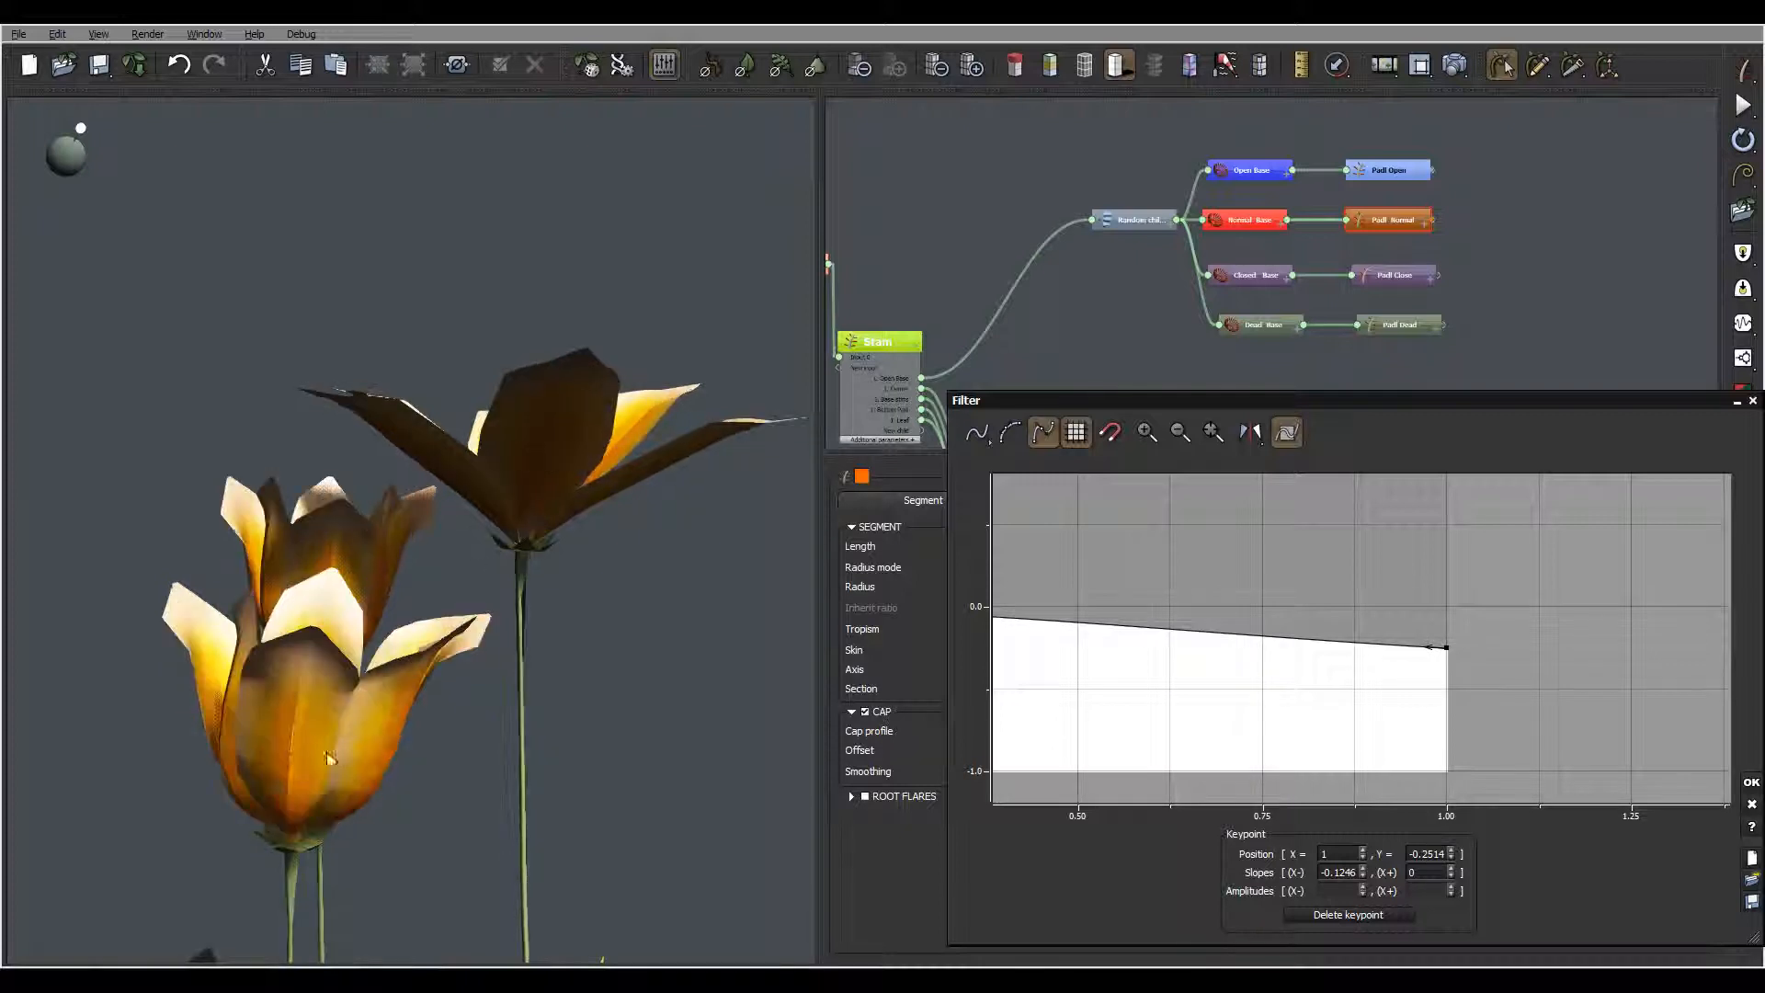
left_click_drag(1430, 647, 1437, 651)
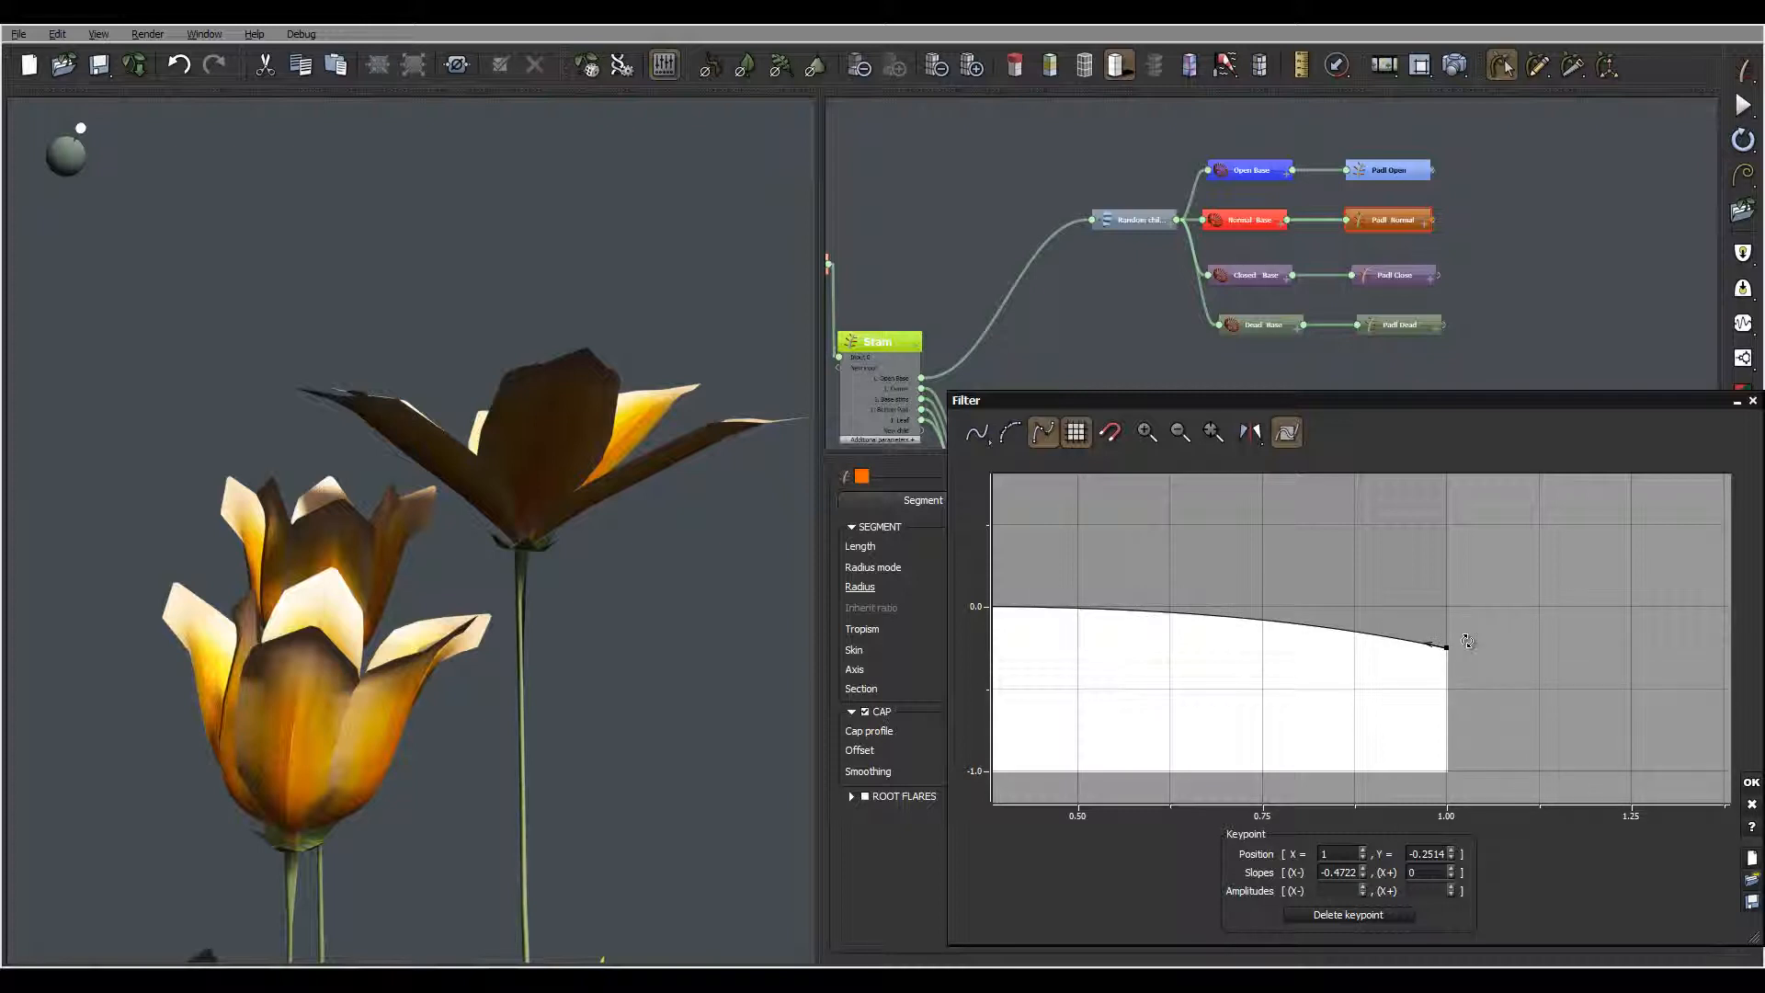
left_click(1447, 649)
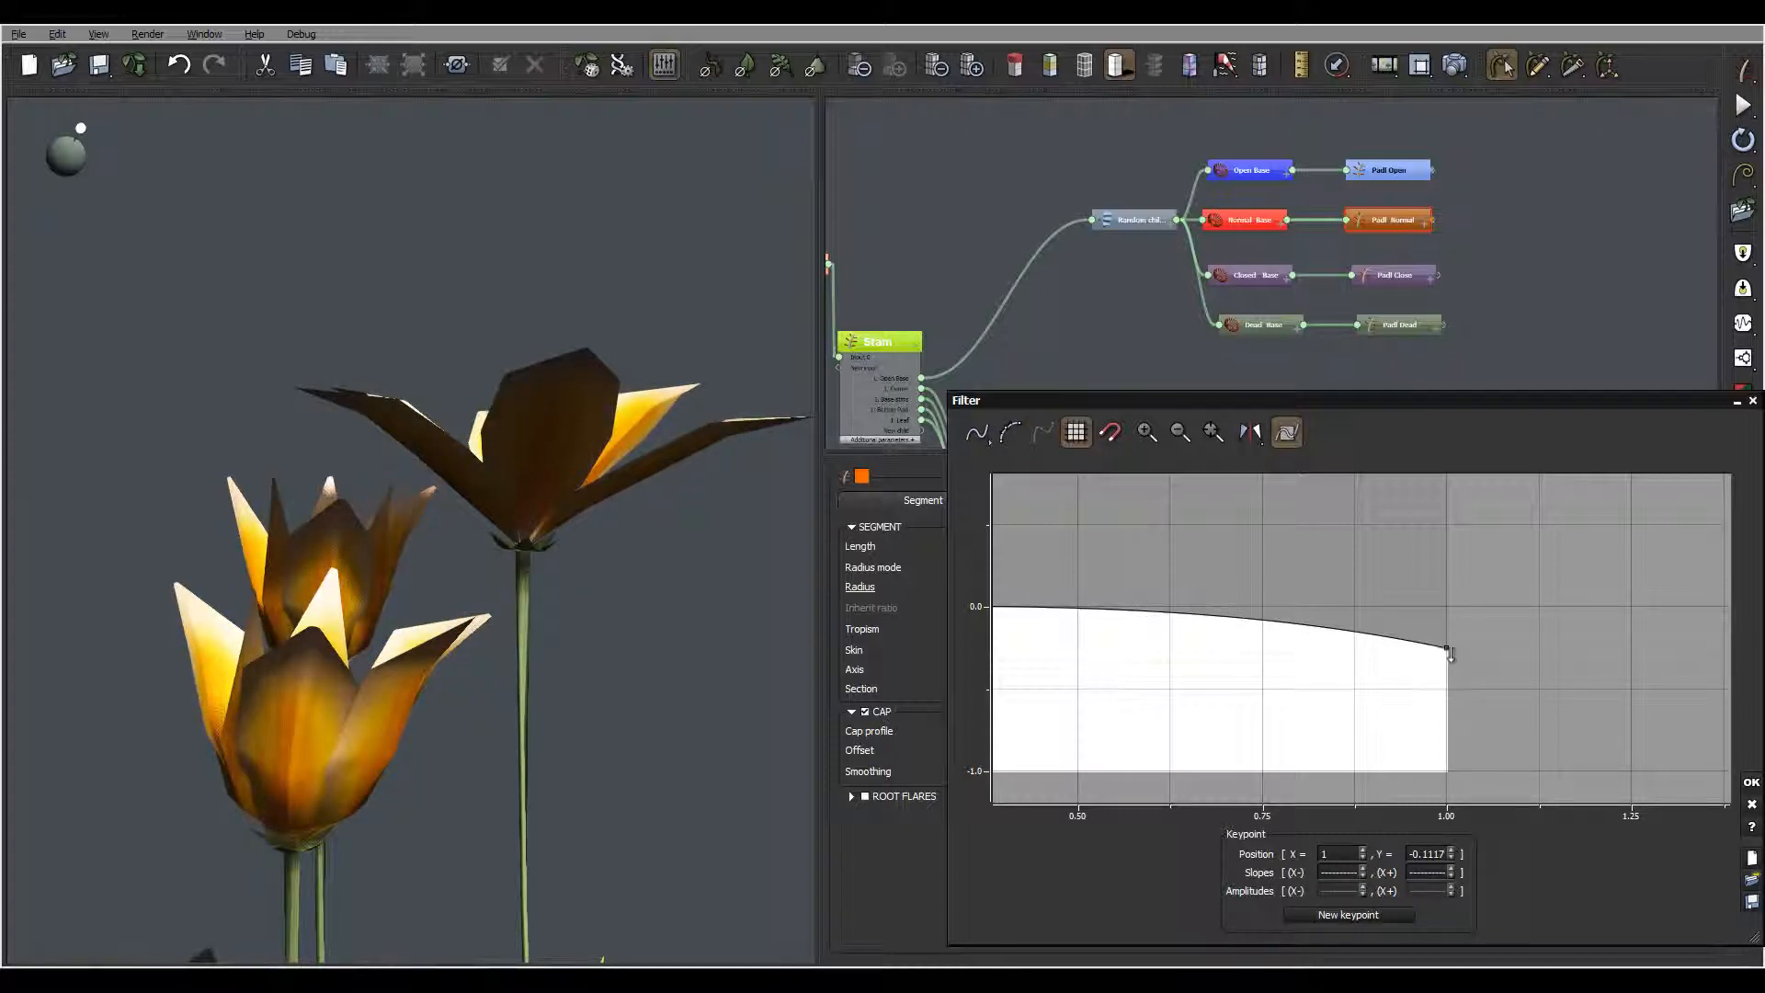
left_click_drag(1448, 651, 1447, 662)
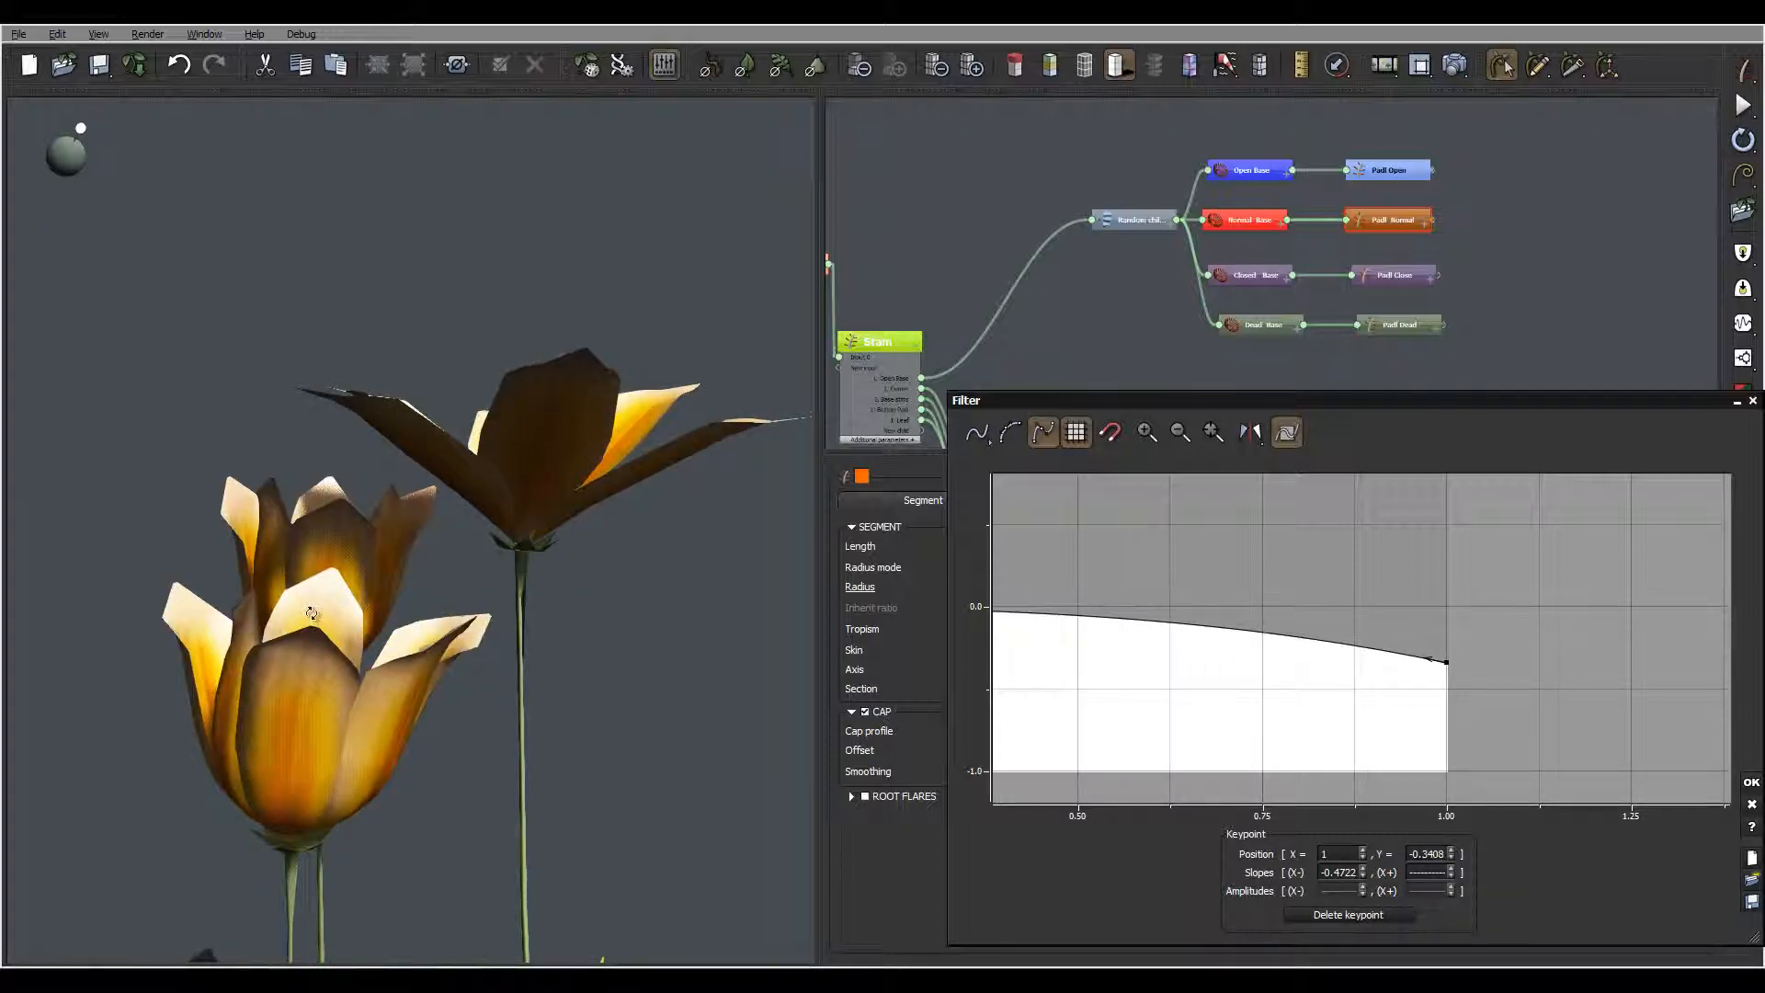
right_click_drag(390, 570, 529, 769)
right_click_drag(256, 390, 427, 600)
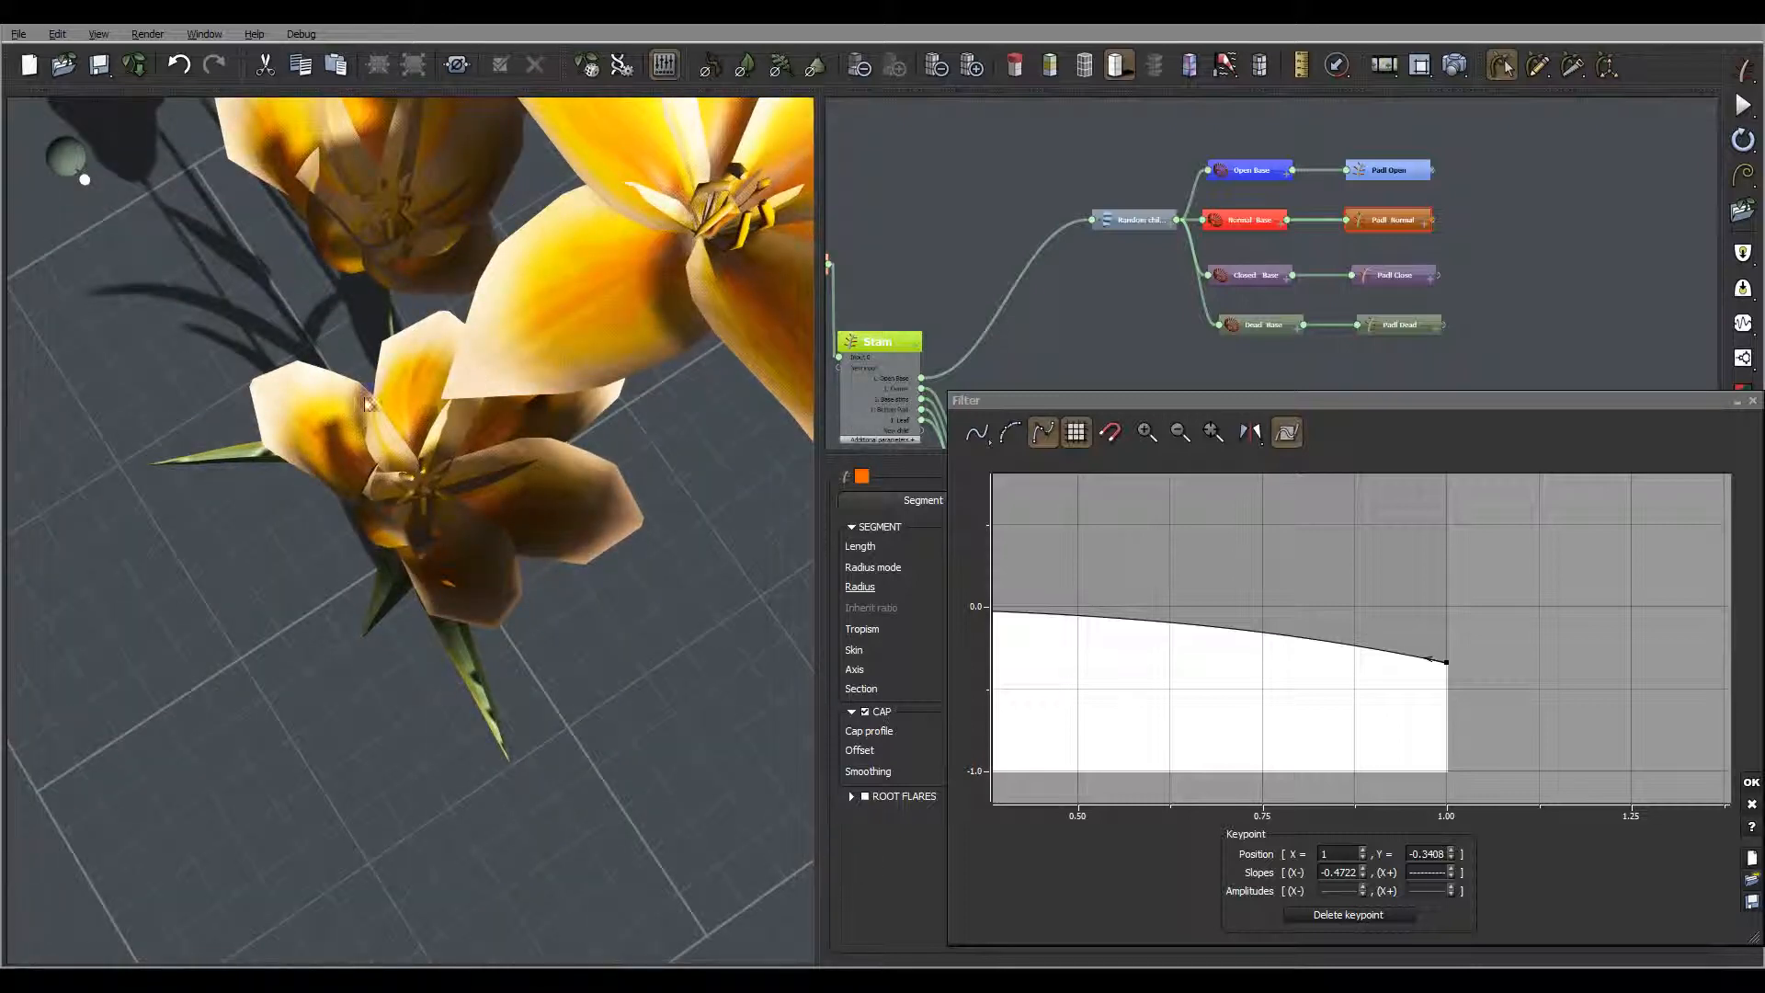
right_click_drag(372, 406, 241, 655)
right_click_drag(359, 555, 284, 583)
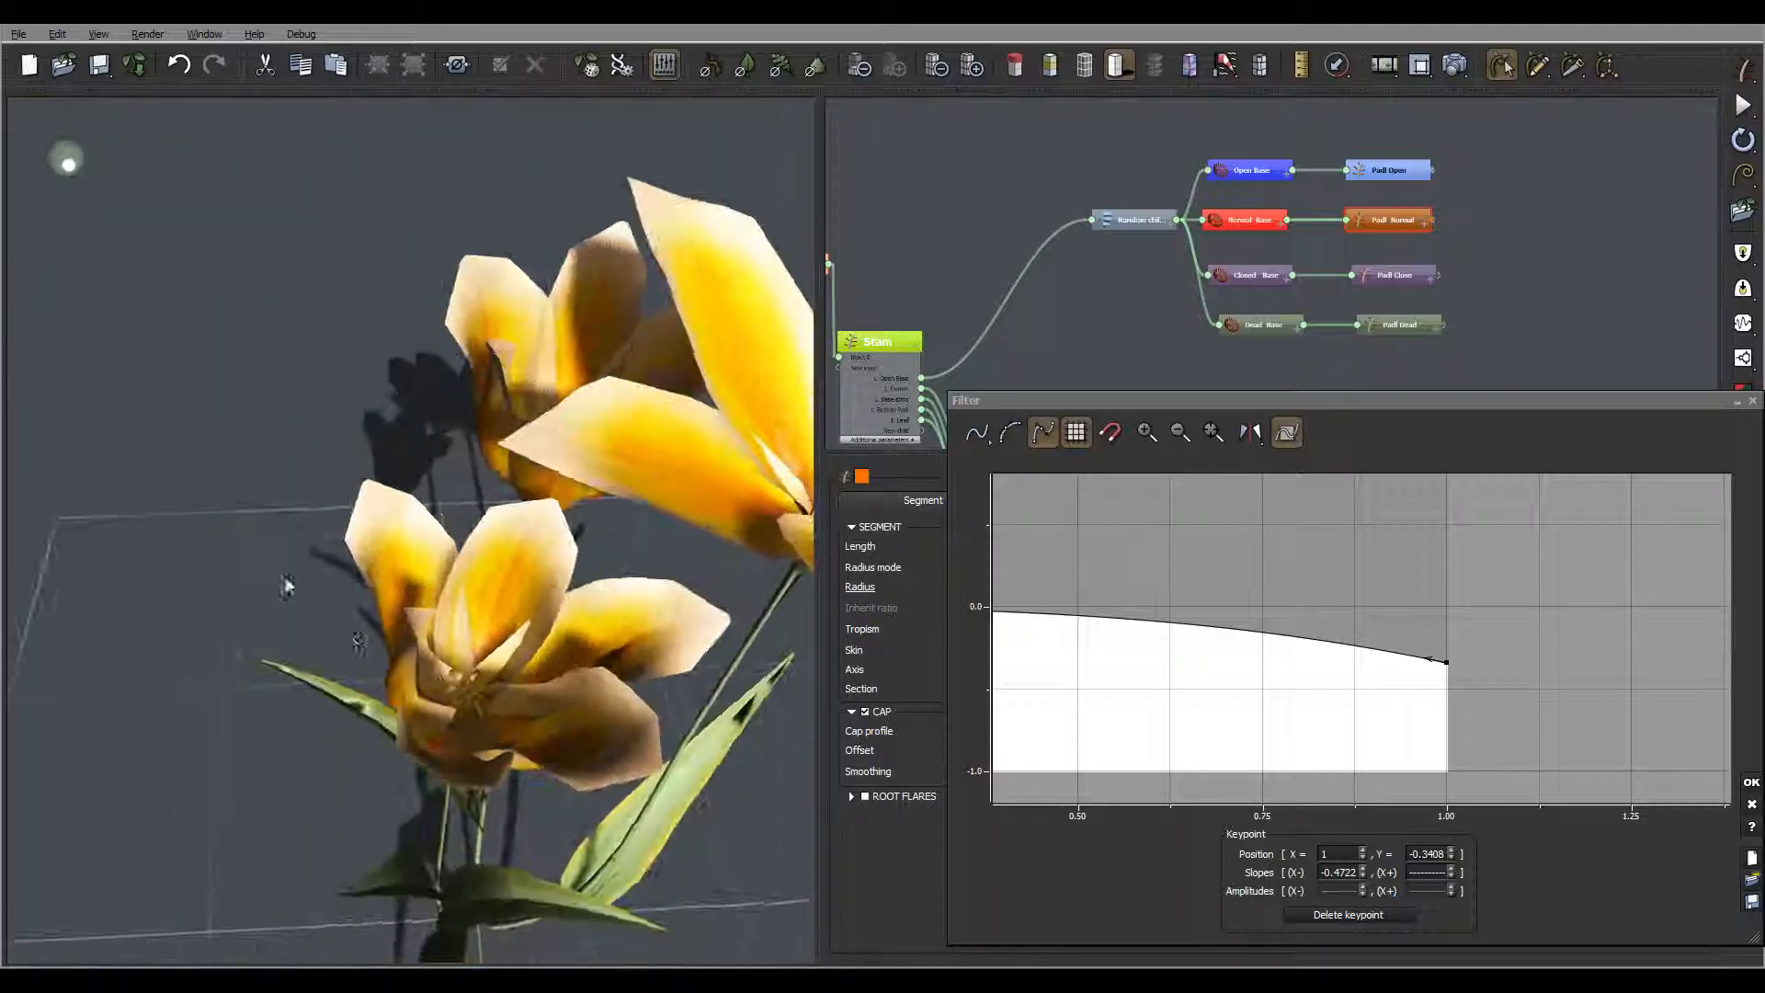
right_click_drag(637, 742, 439, 636)
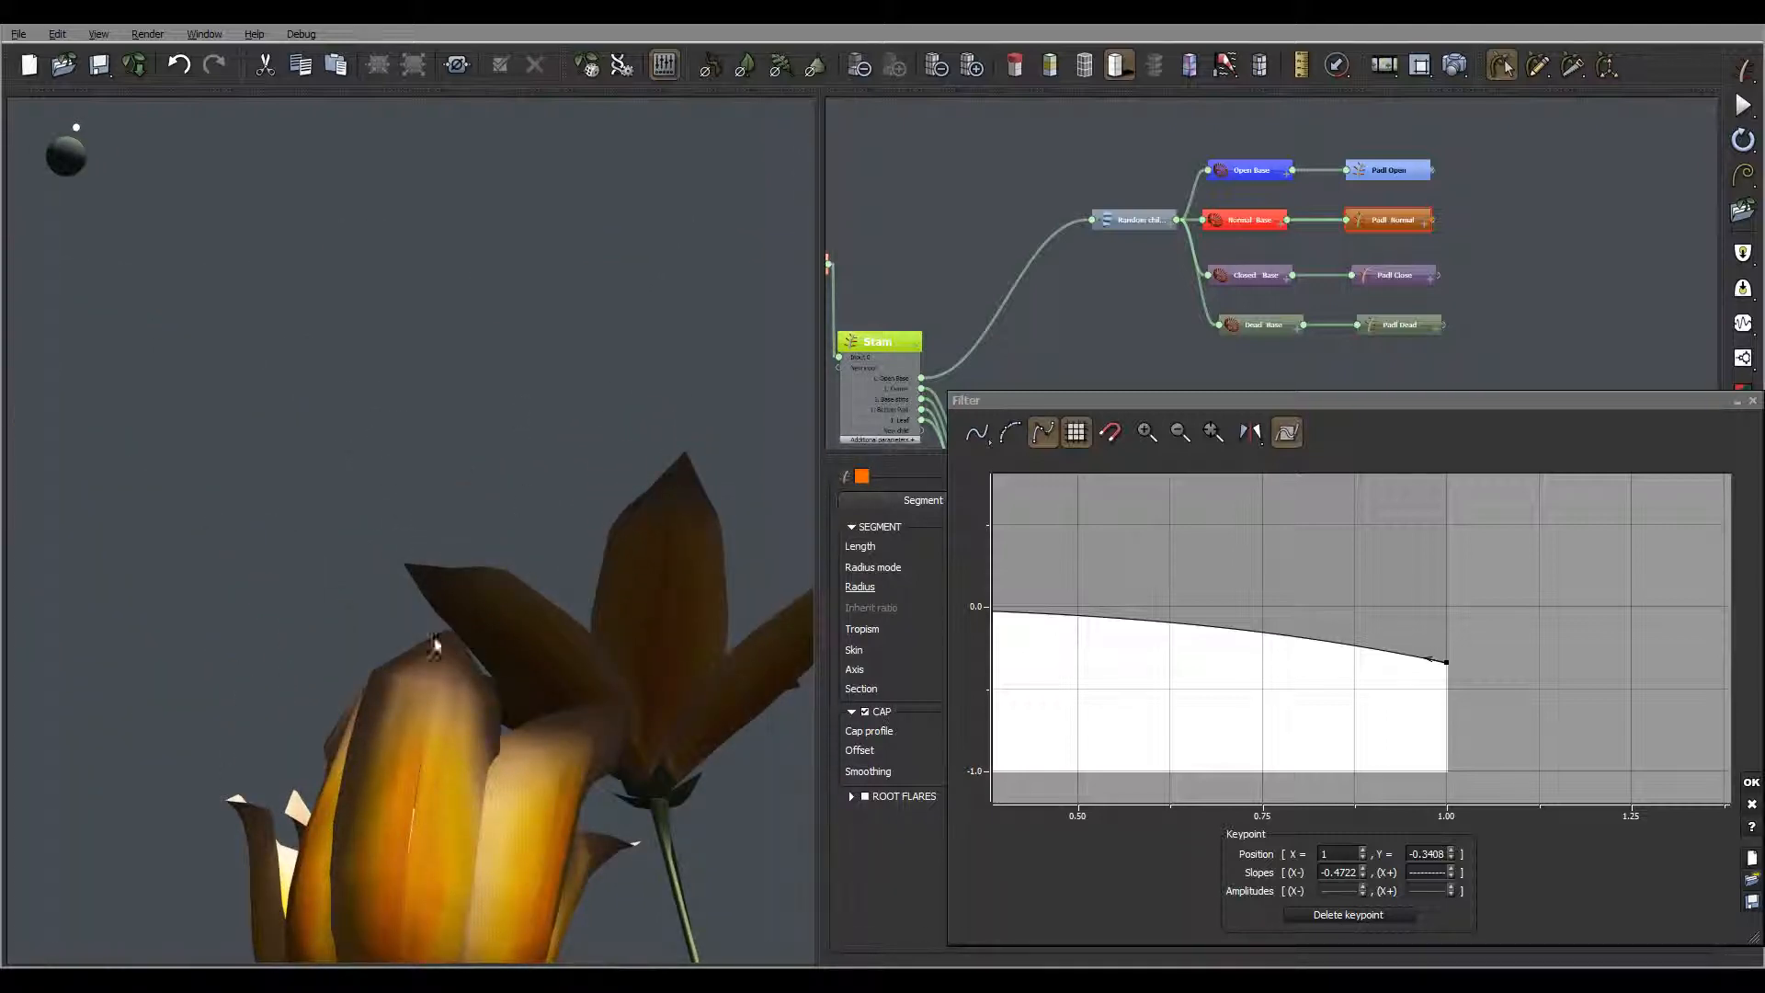
left_click(1751, 782)
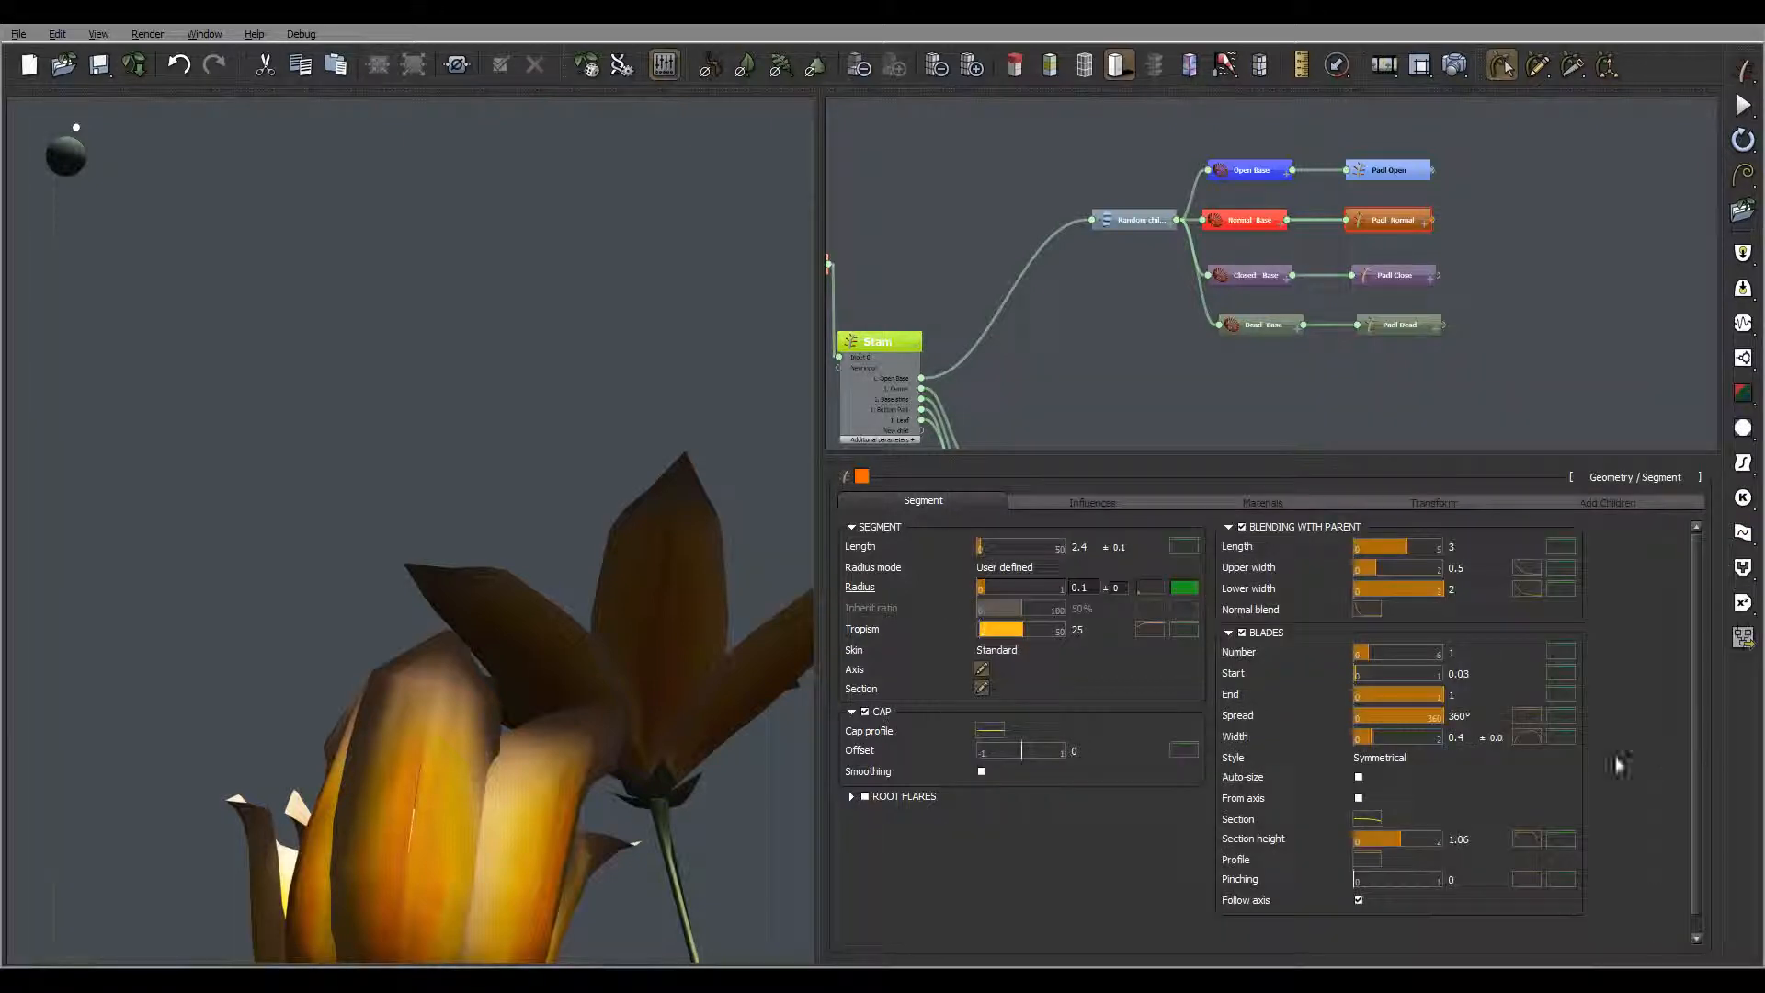
Step: Lower the tip keypoint of the normal petal's blade width profile to X 1, Y 0 and steepen its slope to -15.140
left_click(1528, 737)
middle_click_drag(1568, 728, 1258, 661)
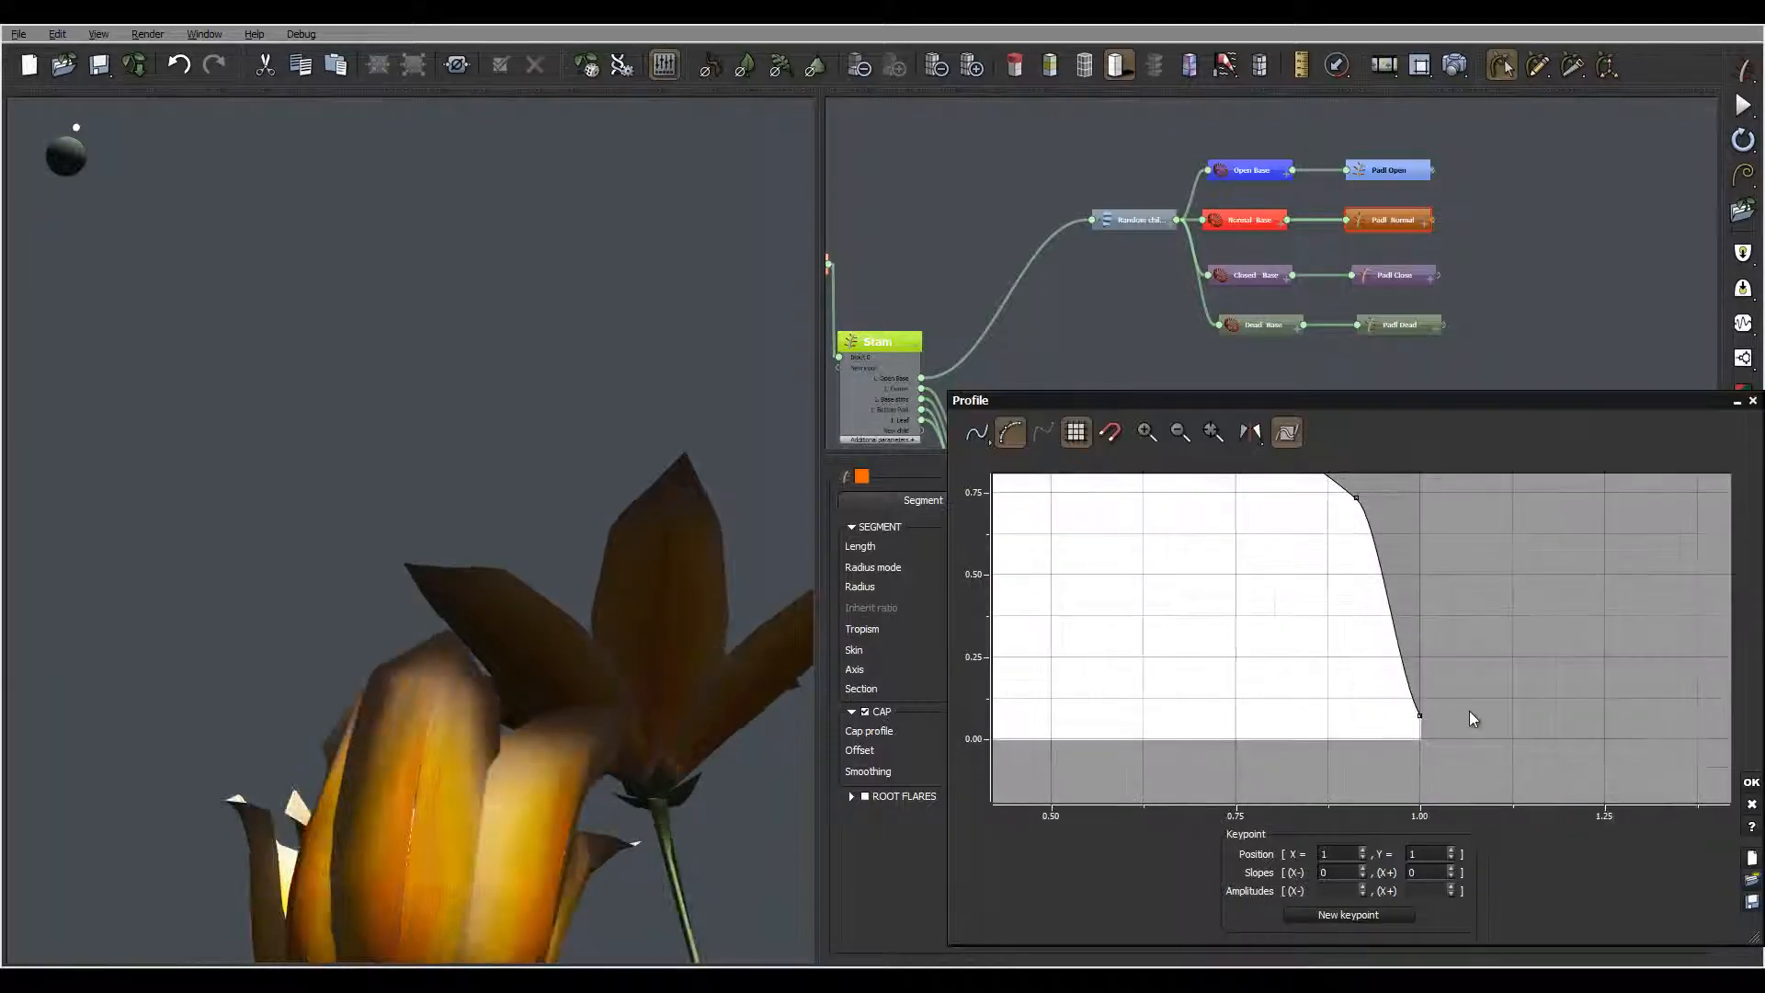
left_click_drag(1422, 722, 1426, 741)
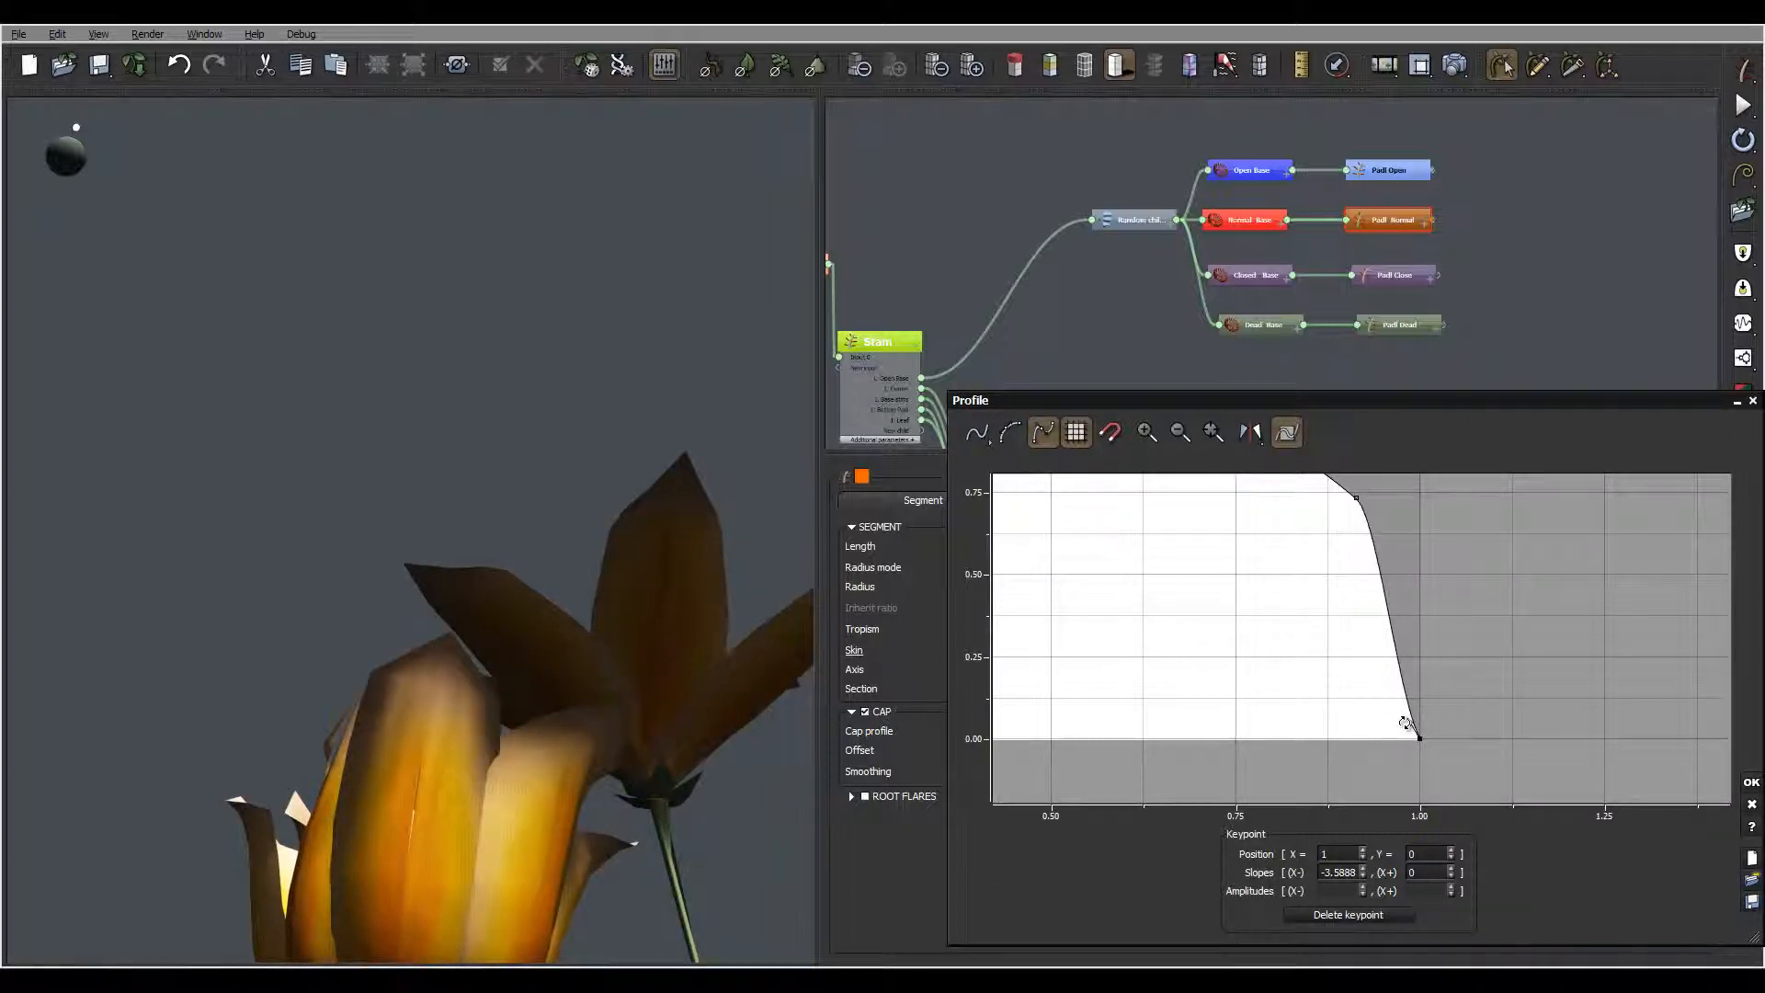
left_click_drag(1409, 721, 1417, 715)
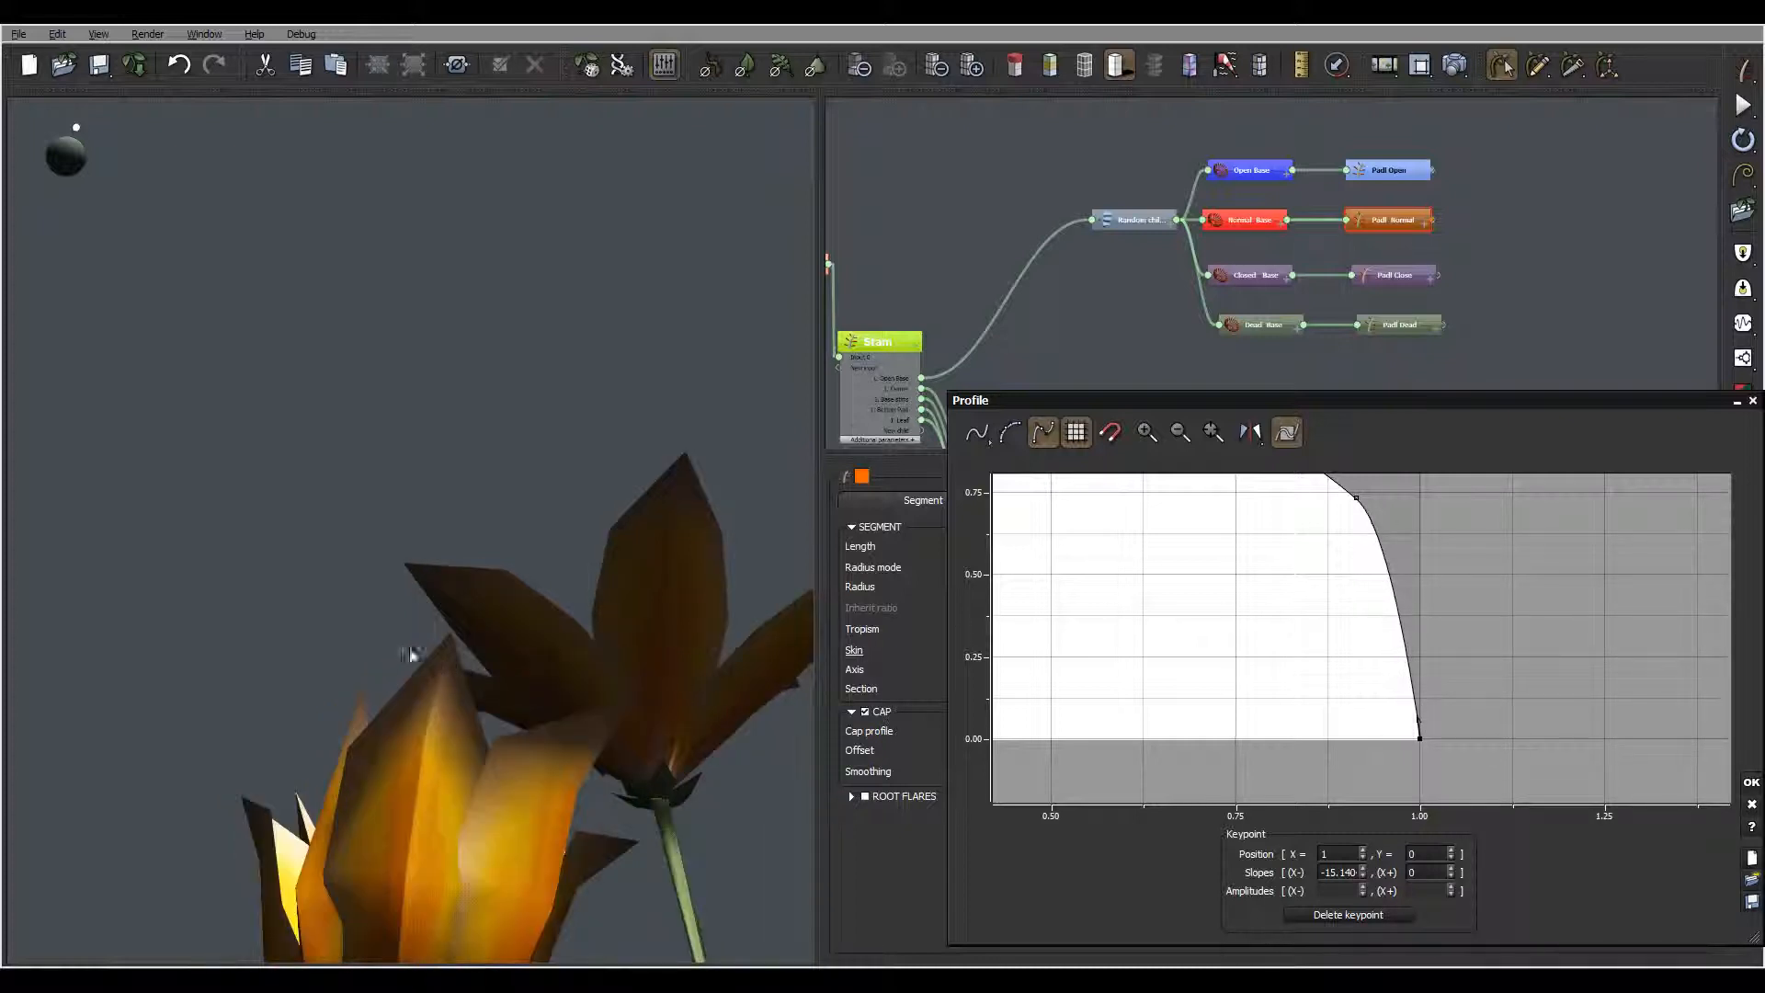
Step: Move the width profile's tip-side shoulder keypoint to X 0.8692, Y 0.7458 and set its slope to -1.3885
left_click_drag(1284, 526, 1311, 696)
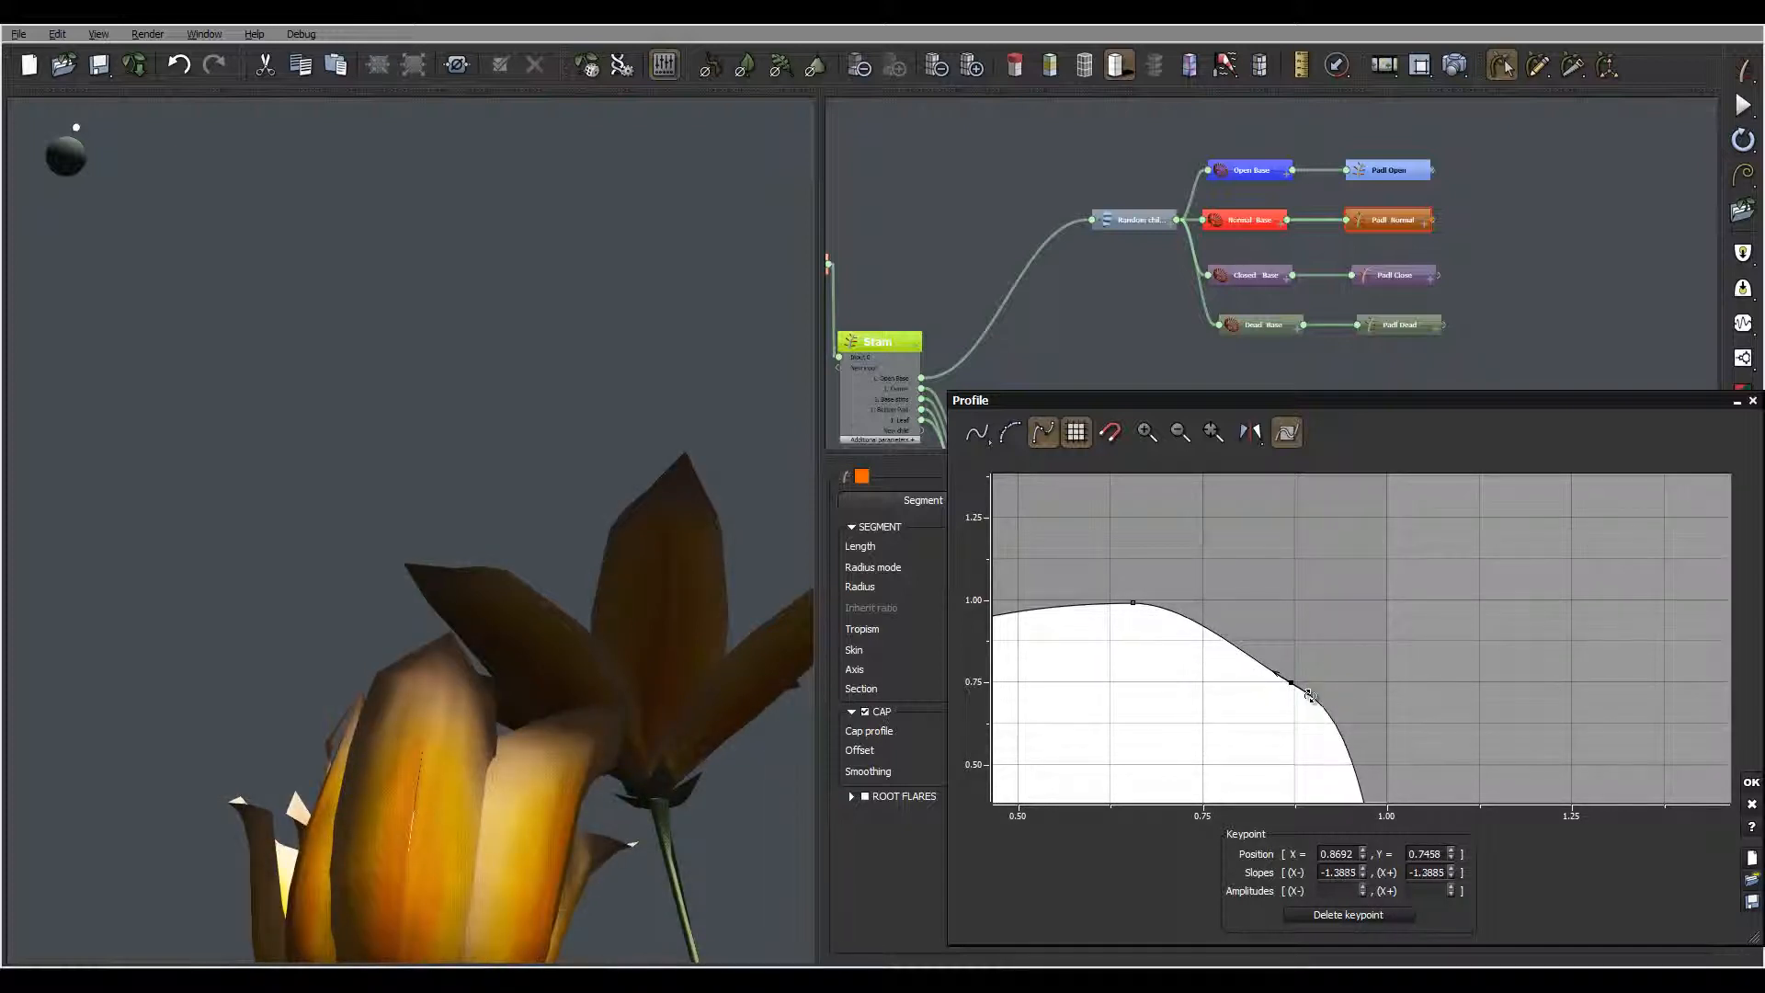
left_click(1309, 642)
left_click(1291, 684)
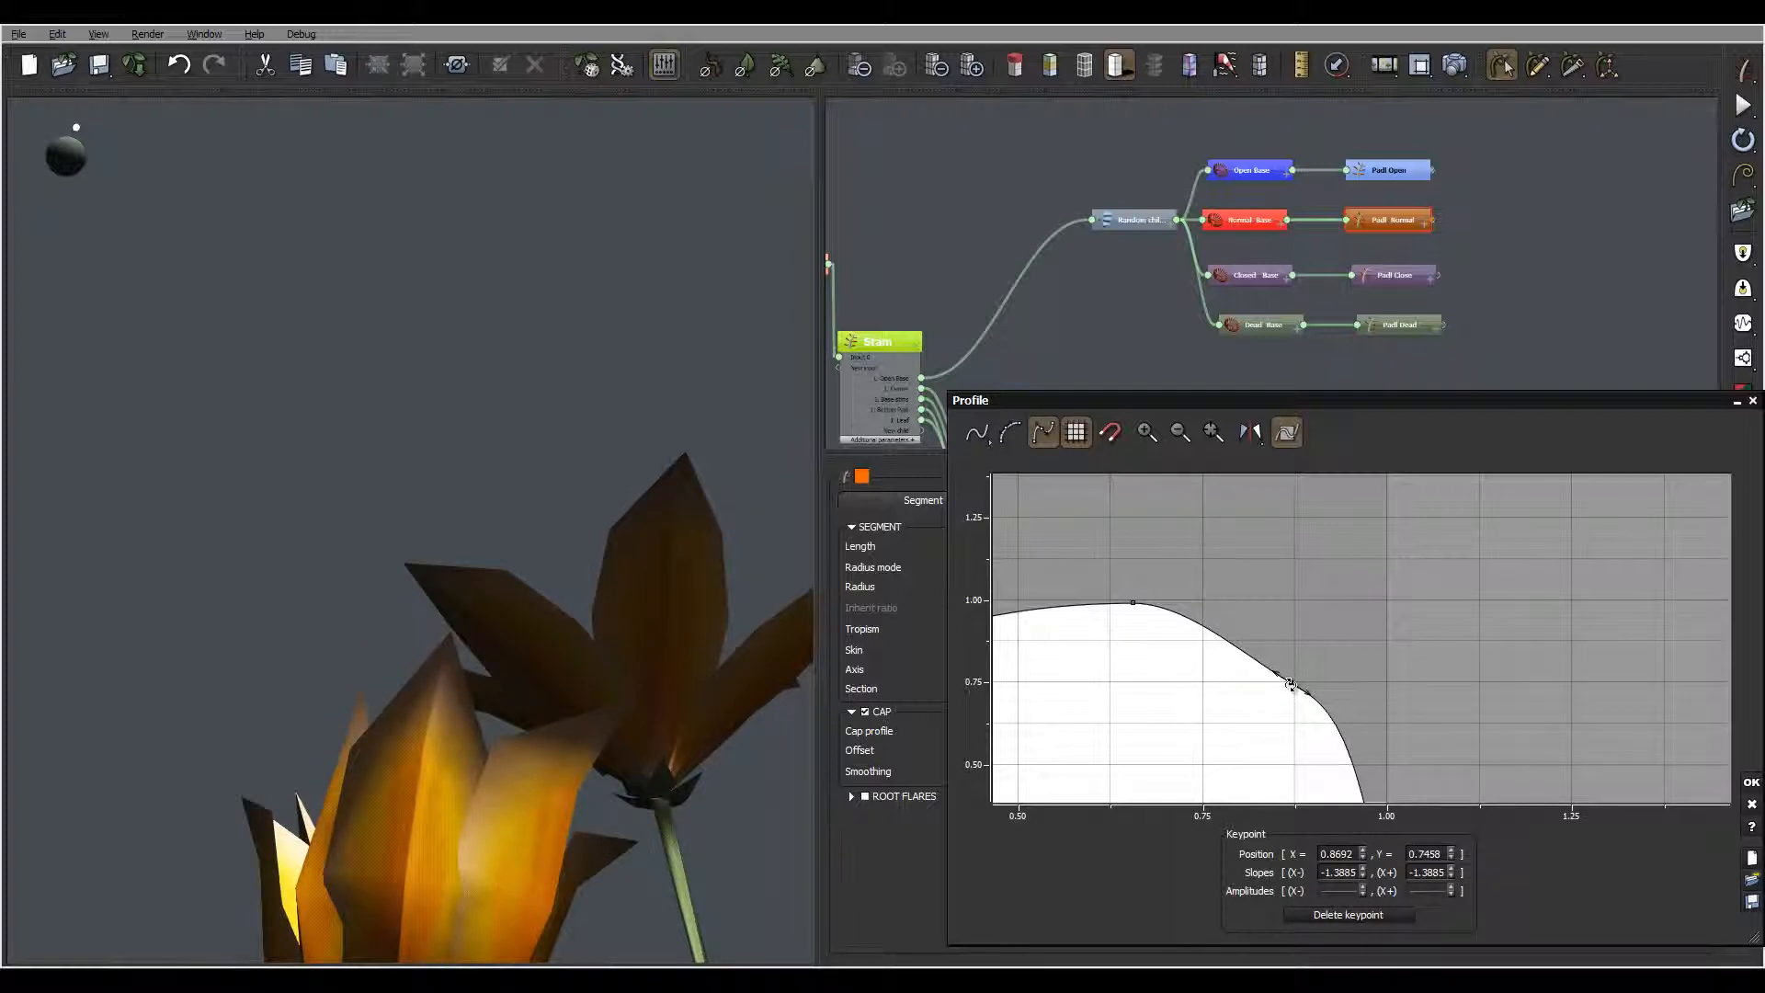
Step: Add a keypoint at X 0.9726, Y 0.3268 with slope -8.9721, move the shoulder keypoint to X 0.878, Y 0.8324, and apply the width profile
middle_click_drag(1361, 702, 1332, 574)
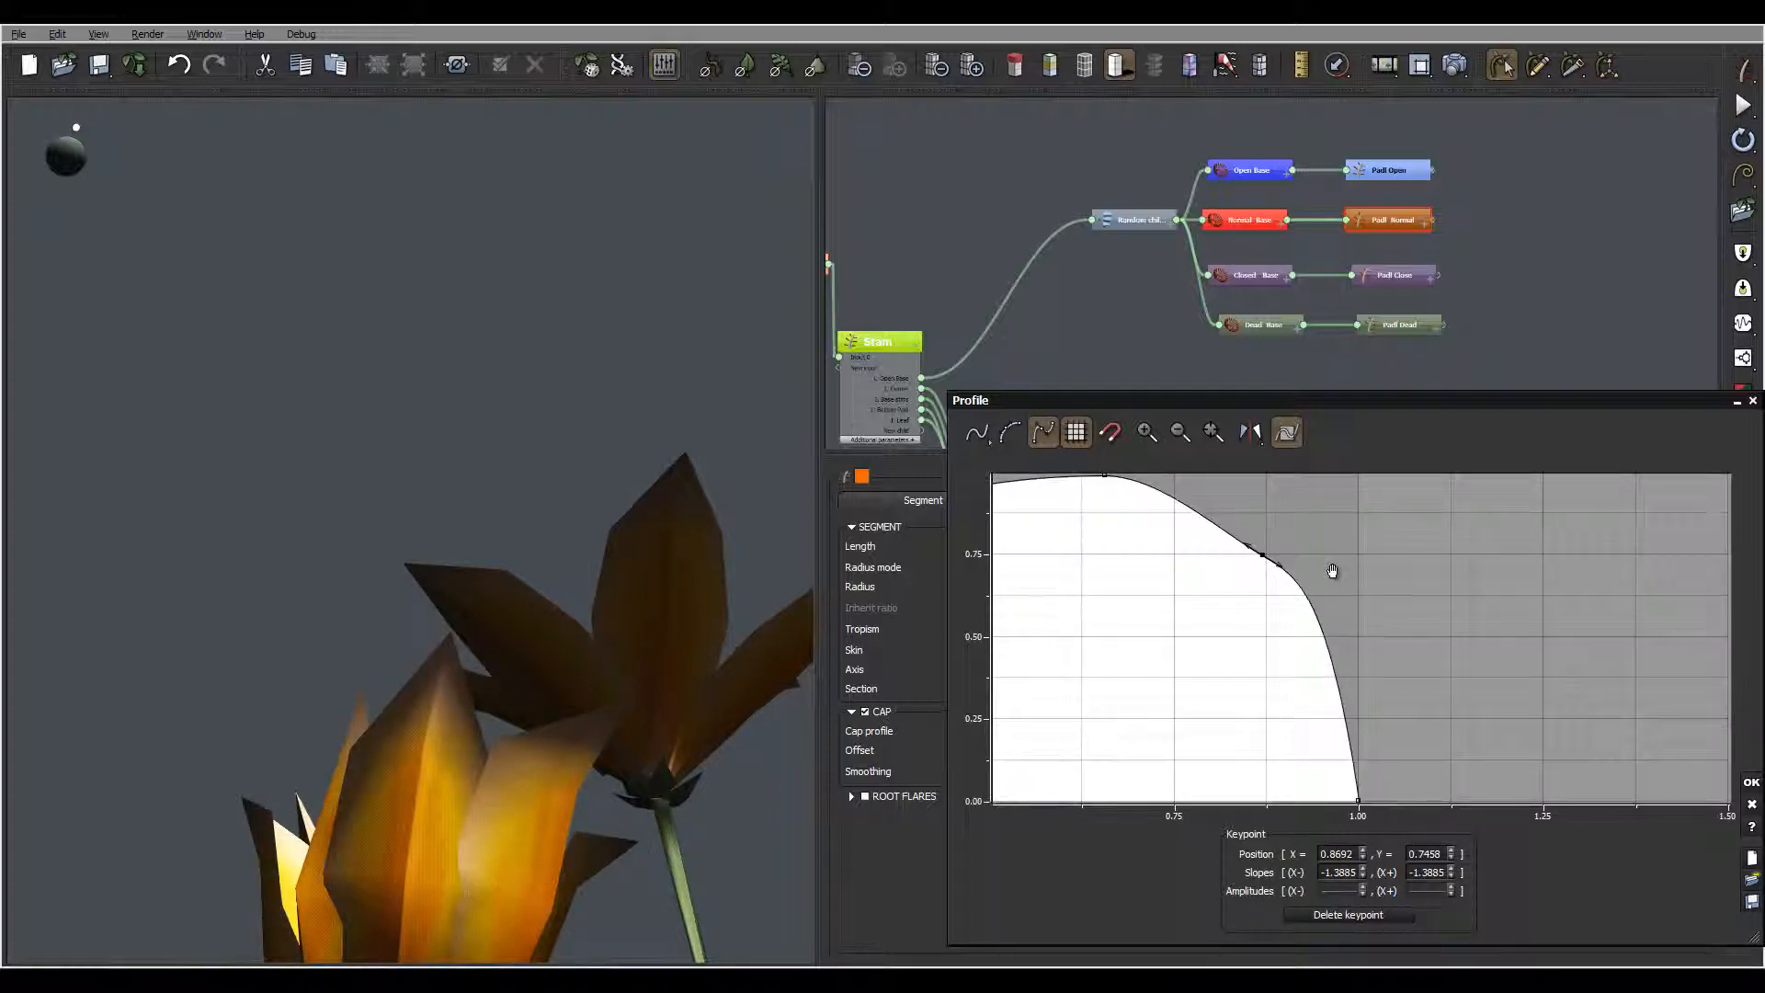
left_click(1338, 694)
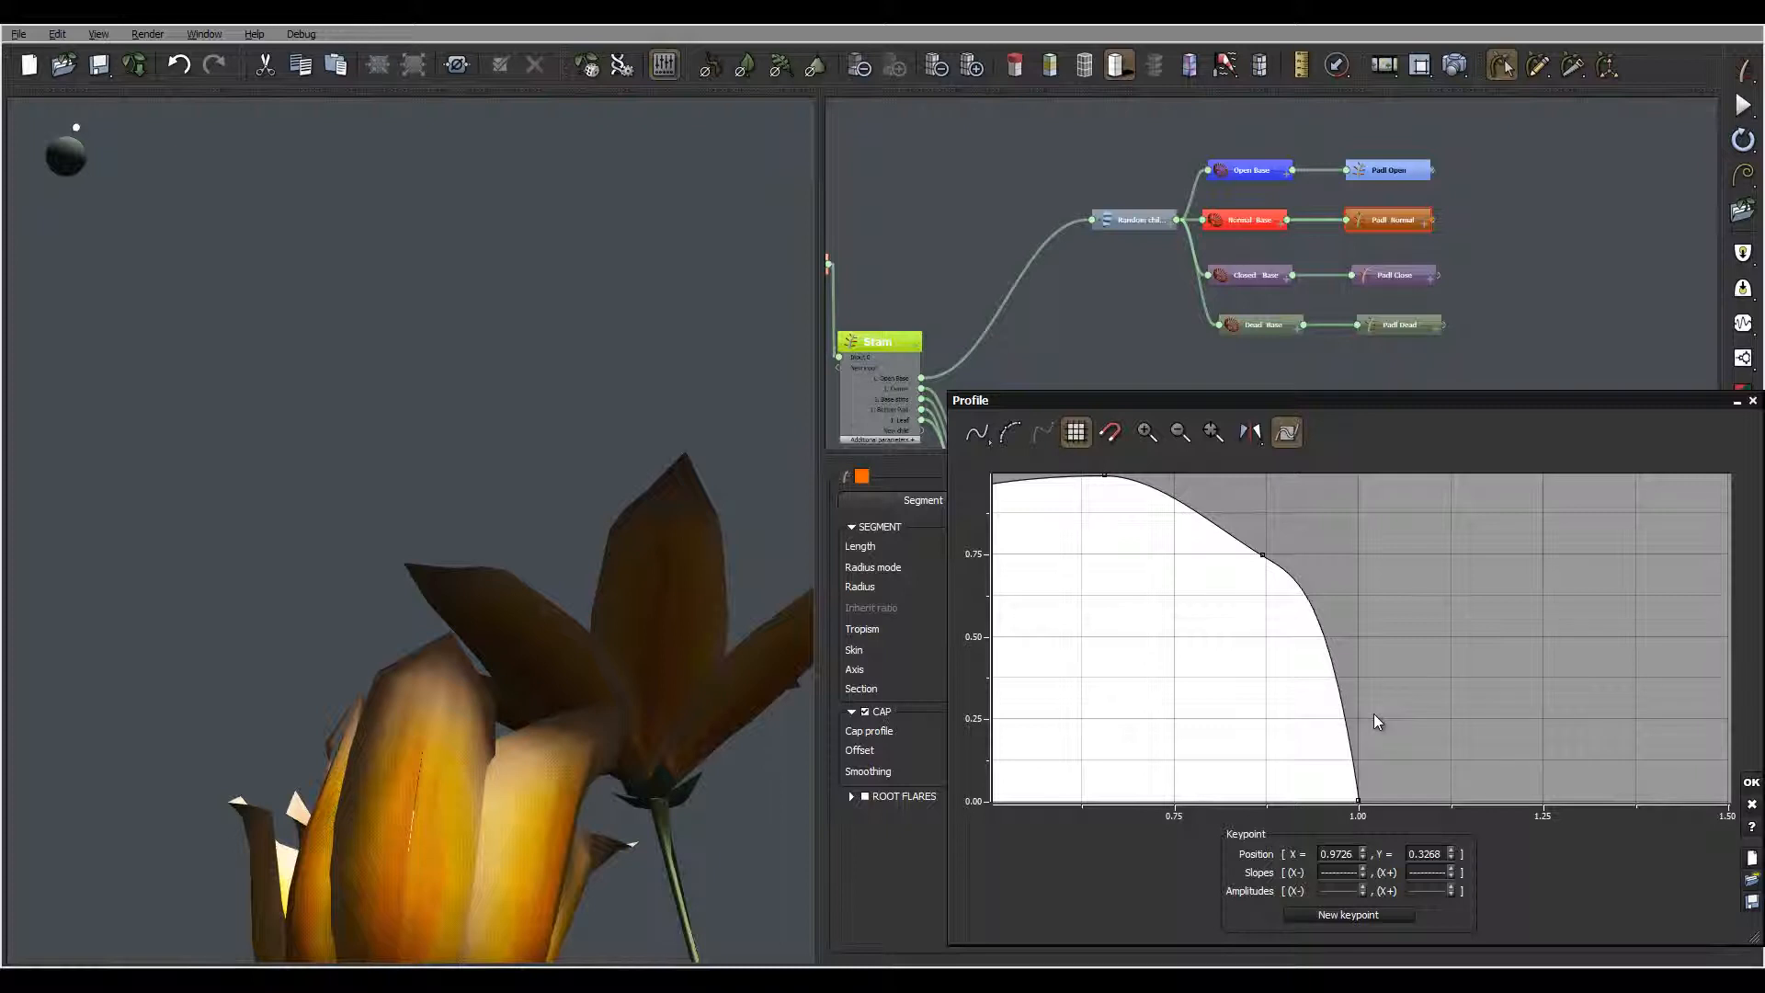
left_click(1339, 694)
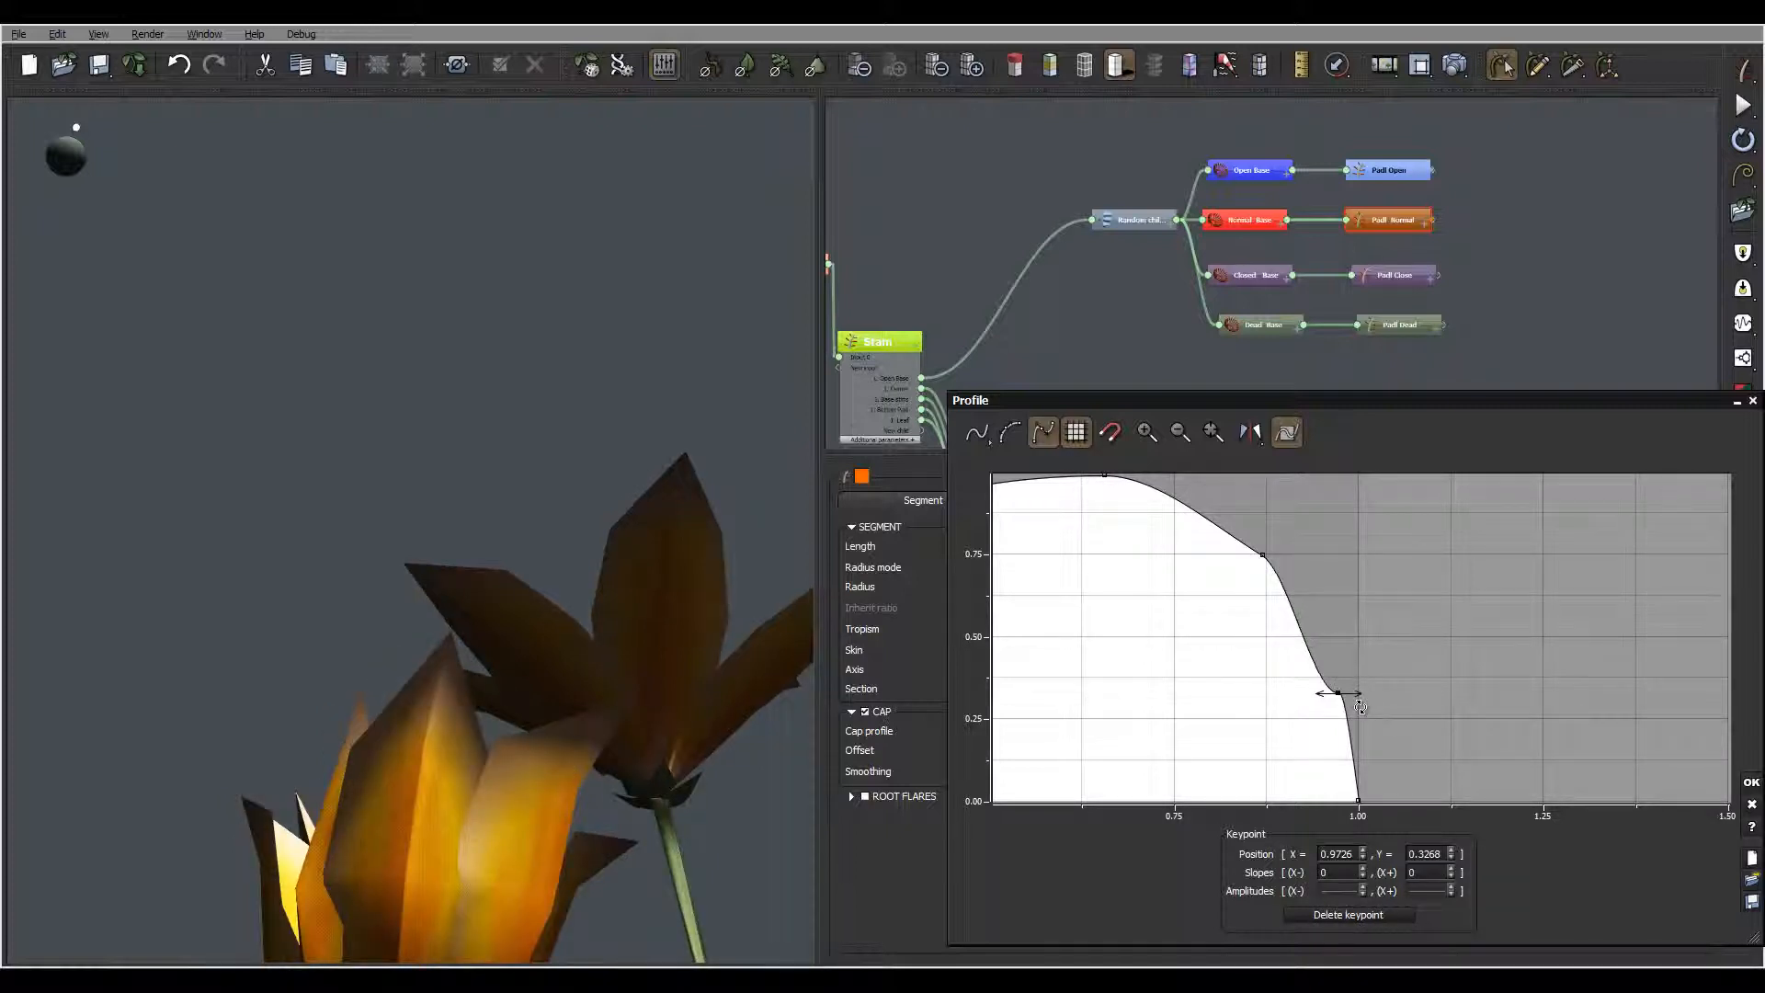
left_click_drag(1360, 706, 1345, 720)
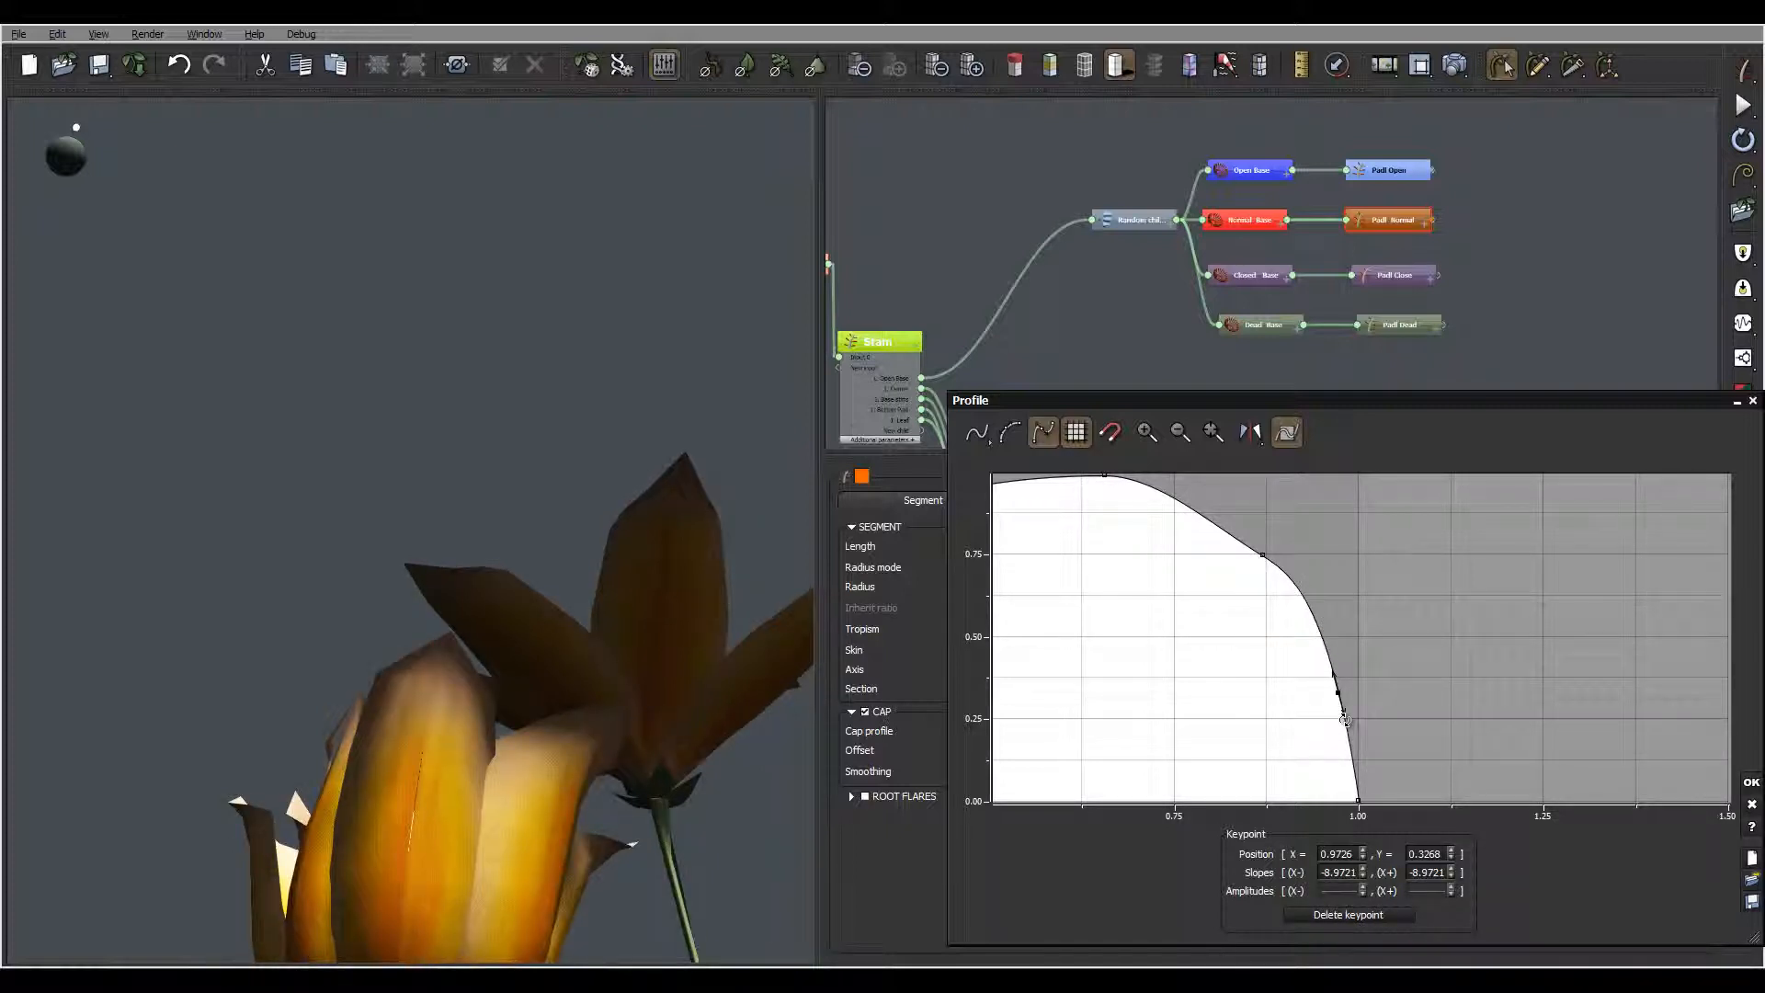
left_click(1263, 555)
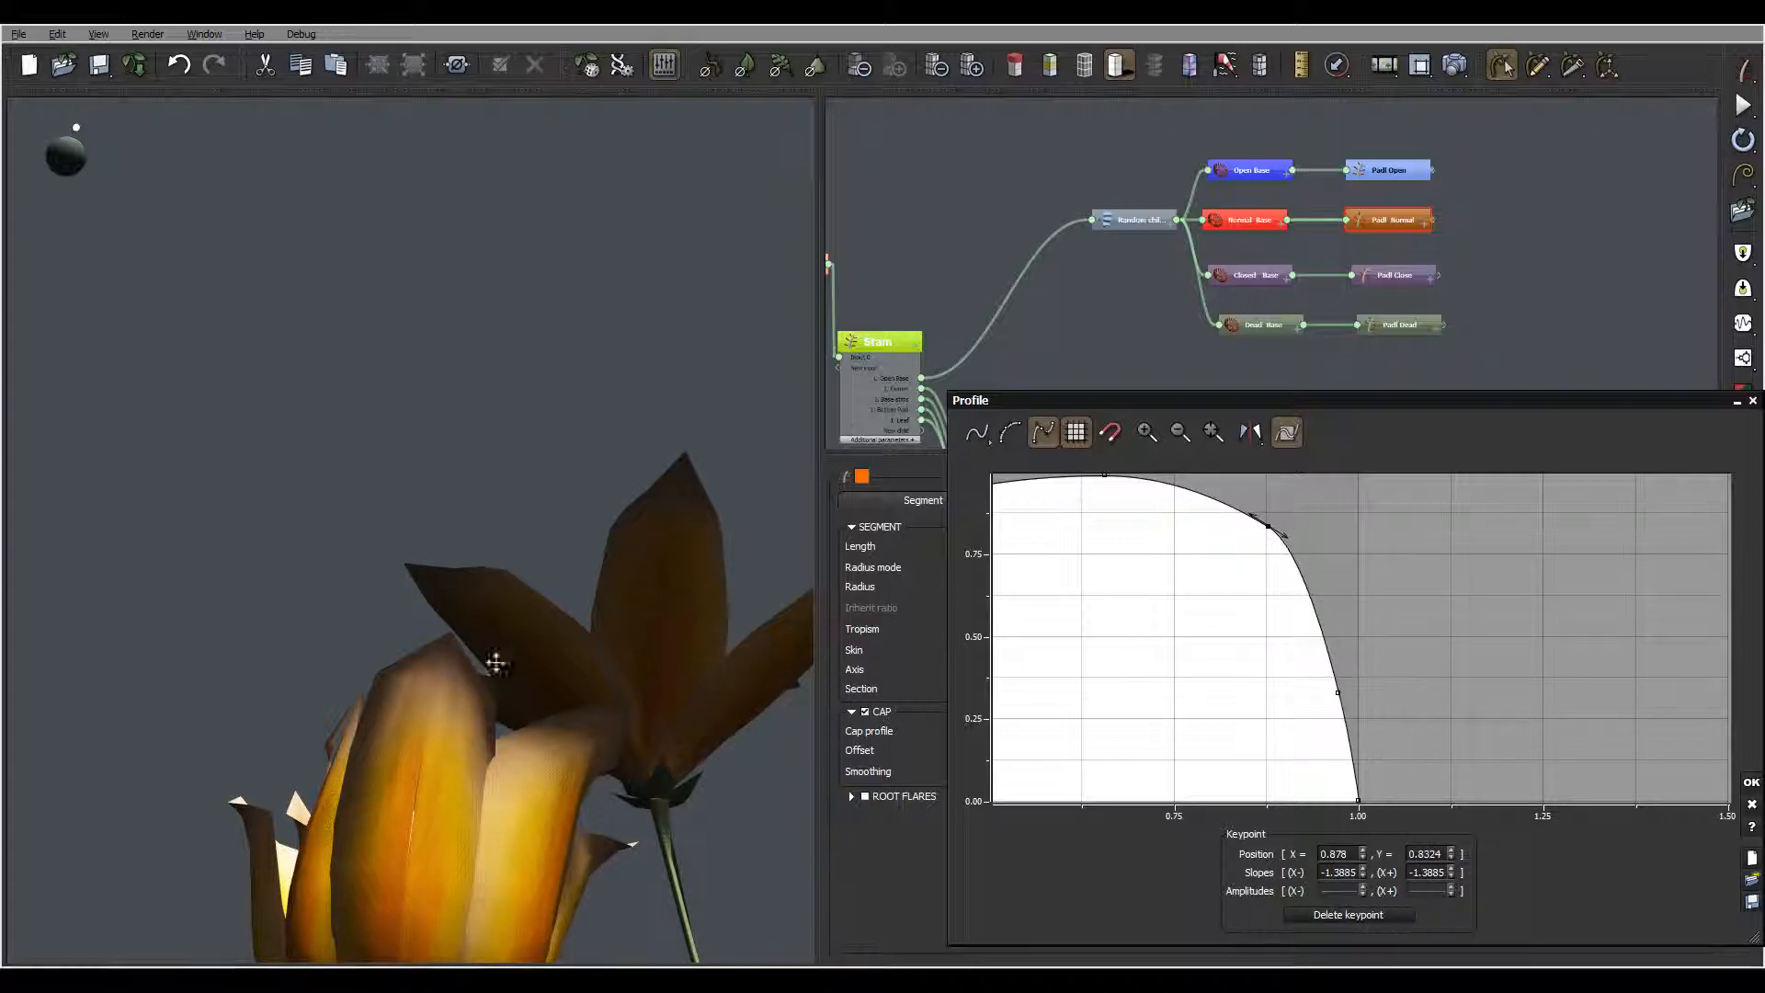
left_click_drag(495, 680, 396, 551)
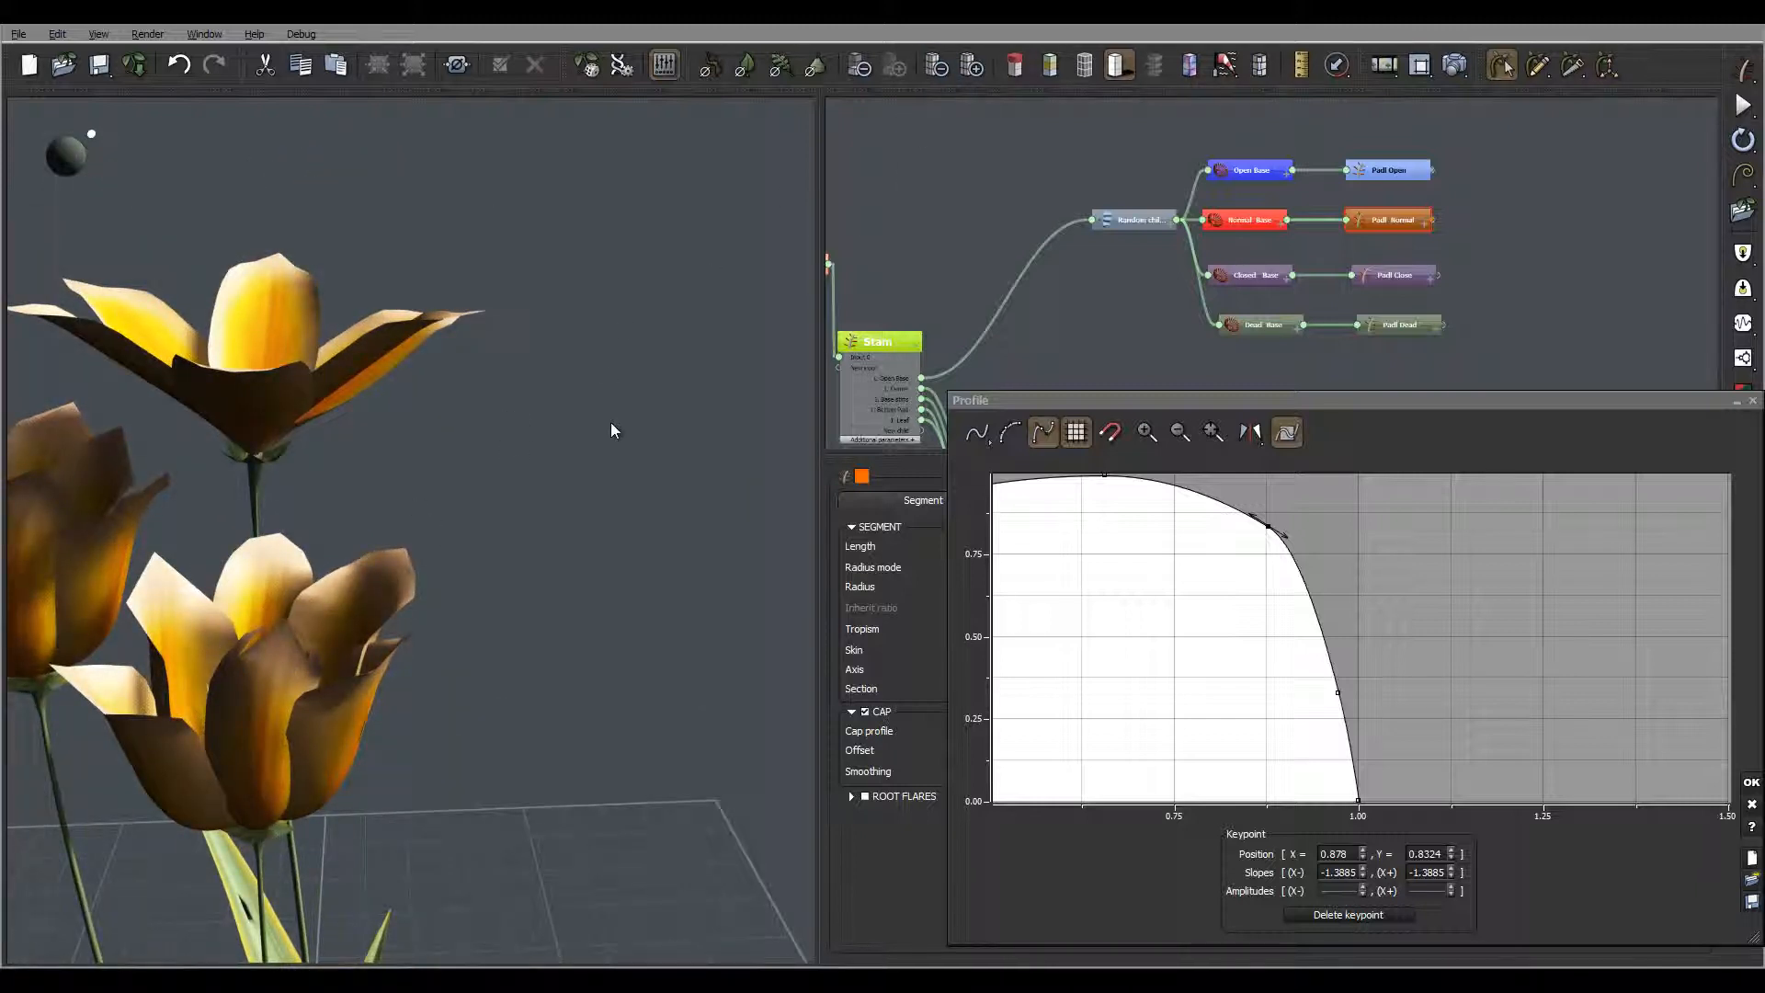
left_click_drag(561, 434, 433, 465)
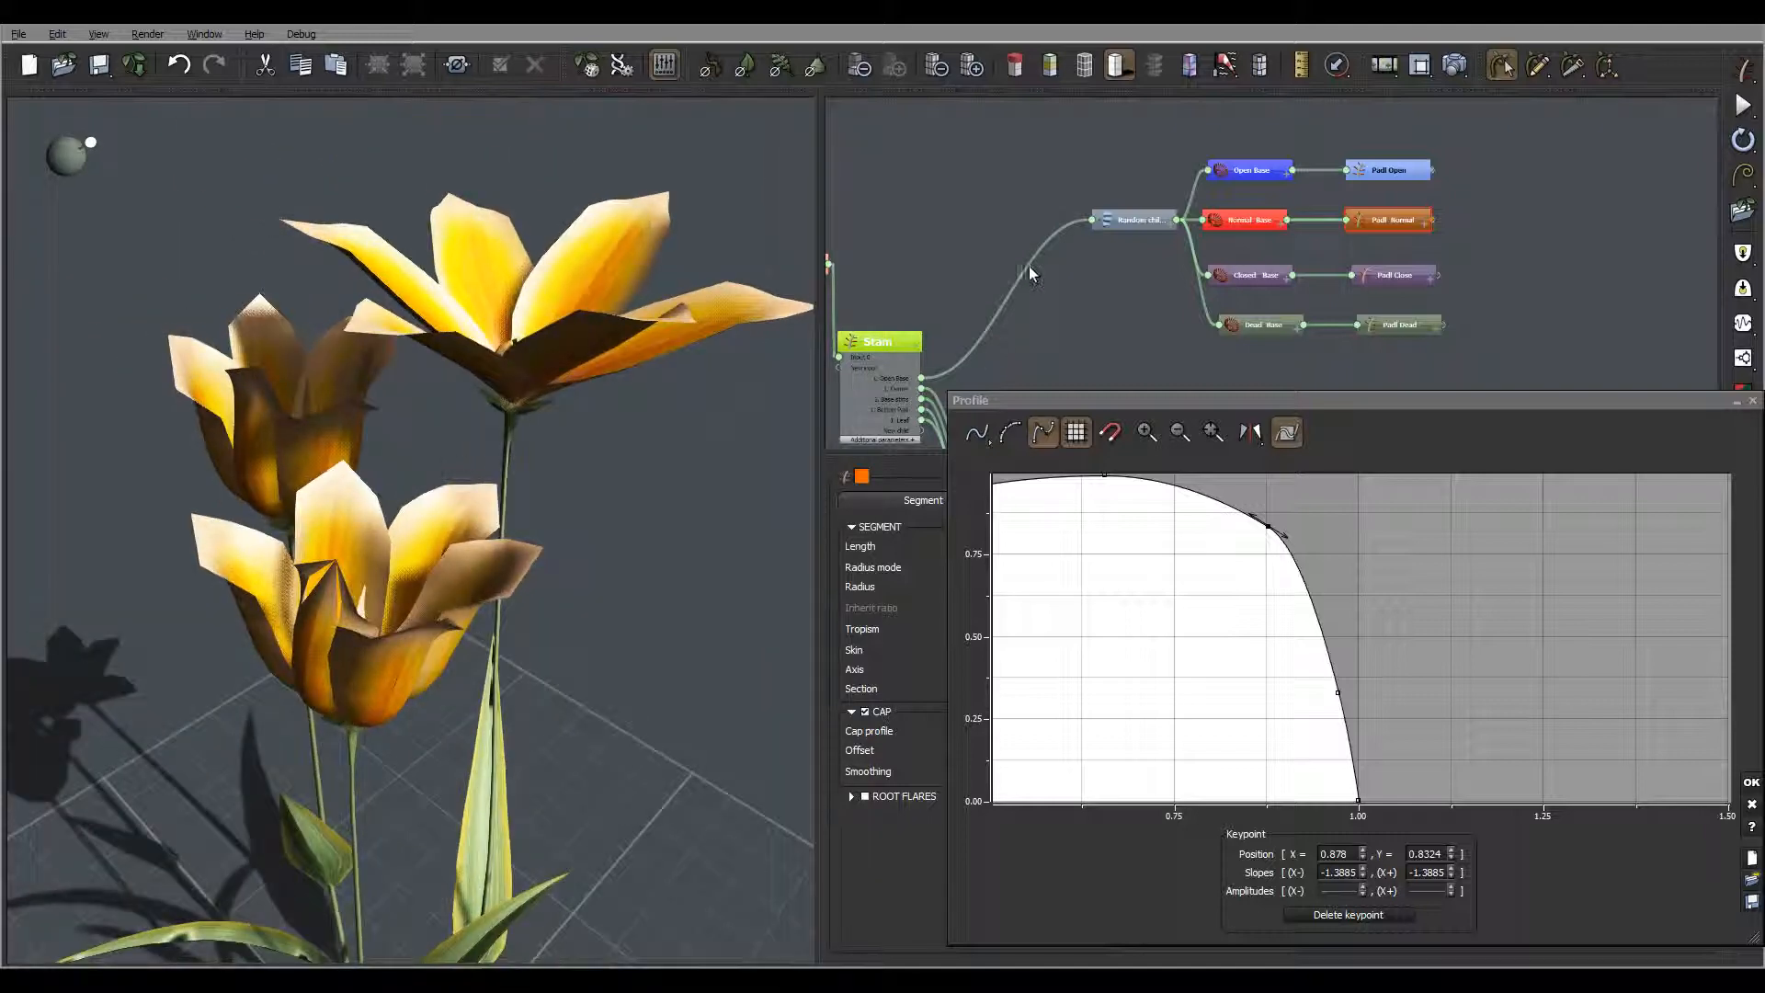
left_click_drag(1030, 273, 1378, 188)
left_click(1751, 782)
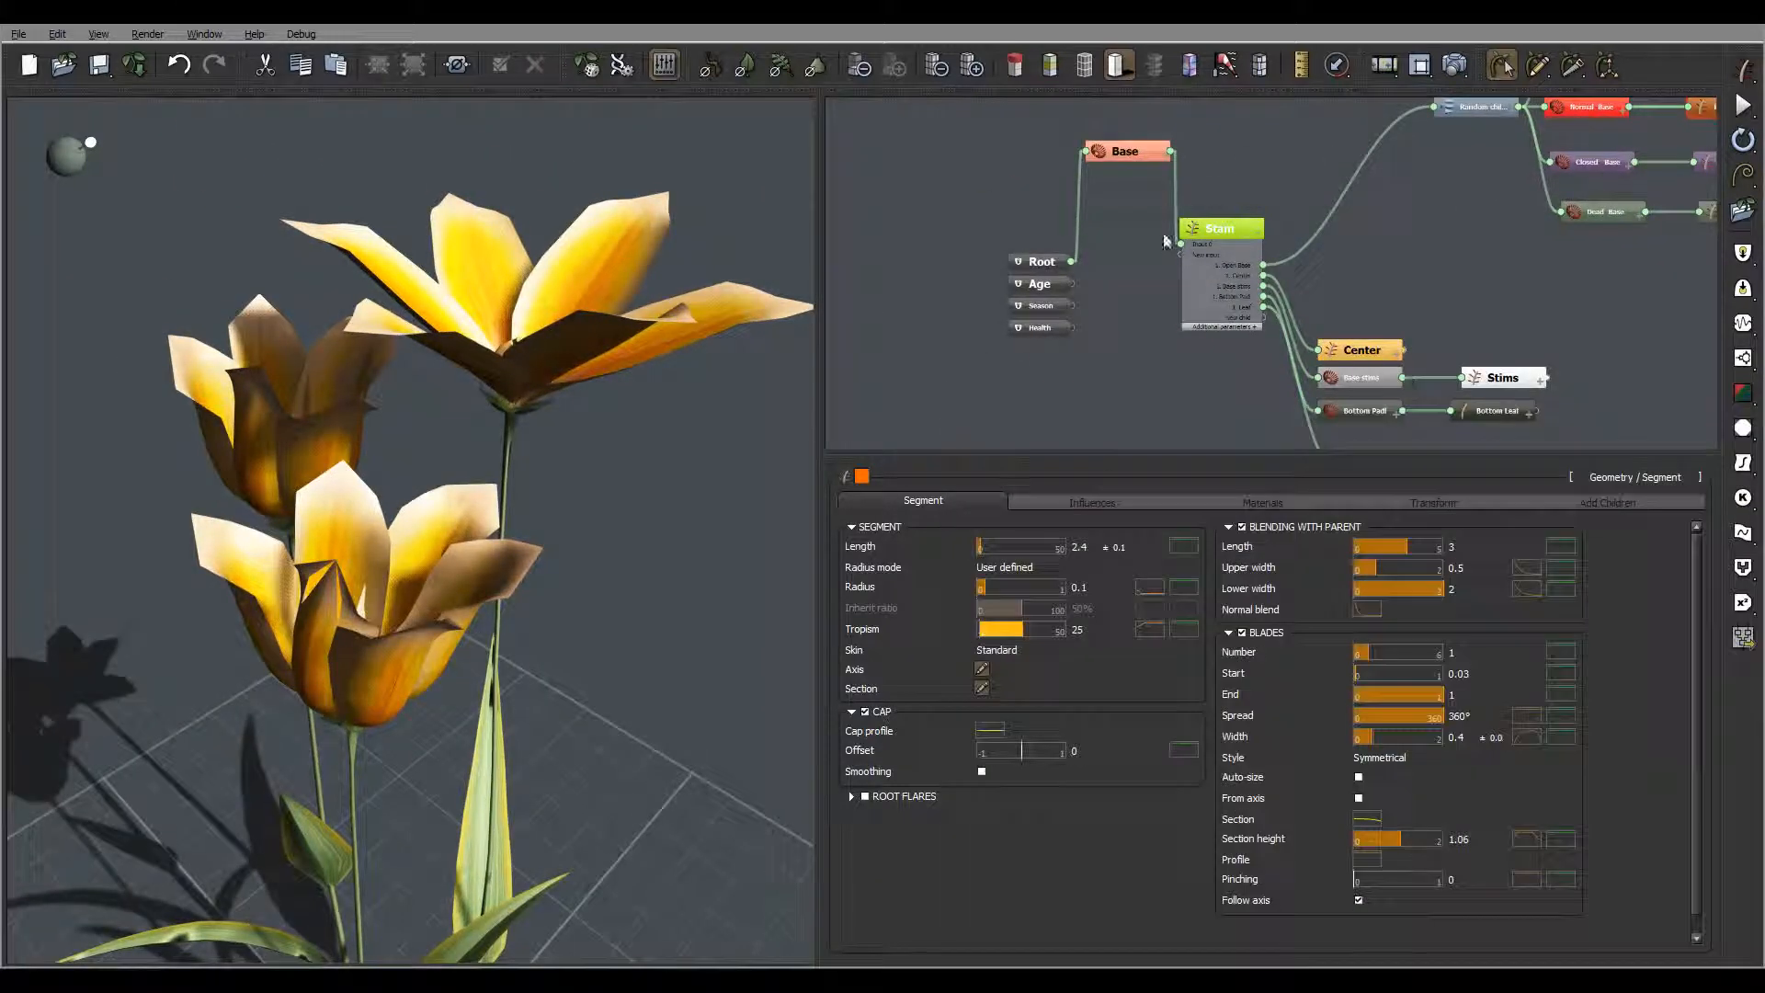
Step: Regenerate the plant with new random seeds from the Root node and inspect the resulting flower variations
left_click(1140, 155)
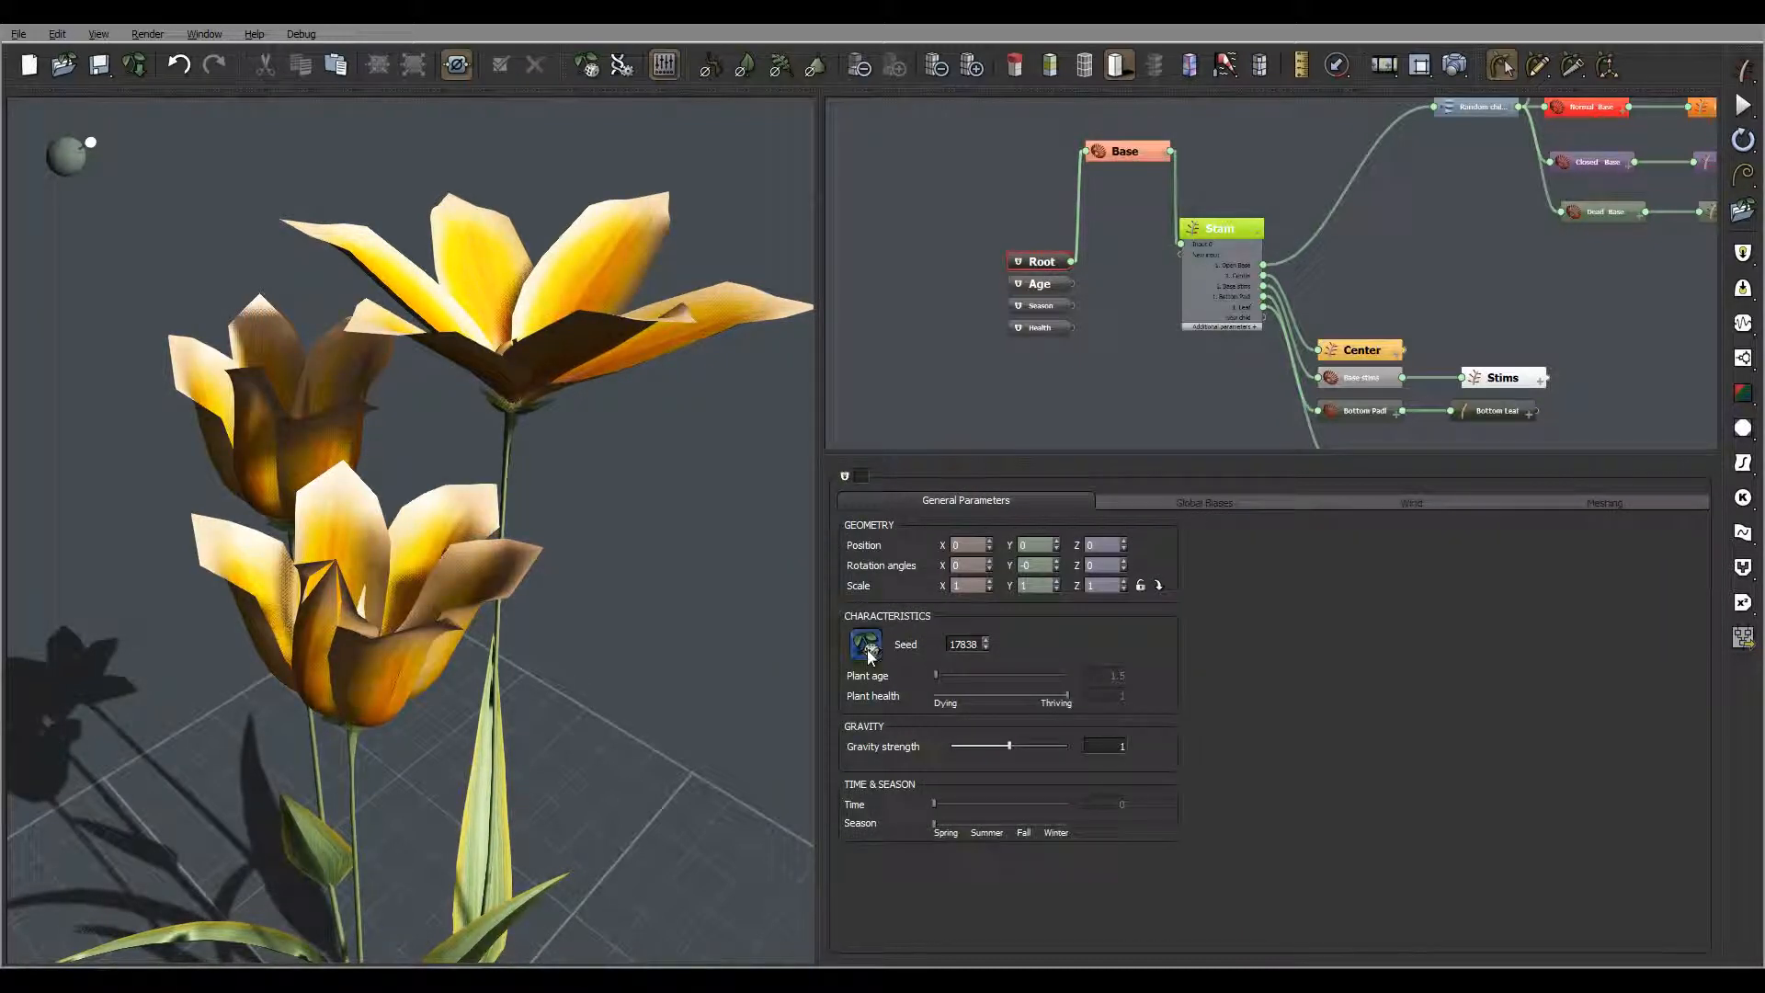
left_click(866, 645)
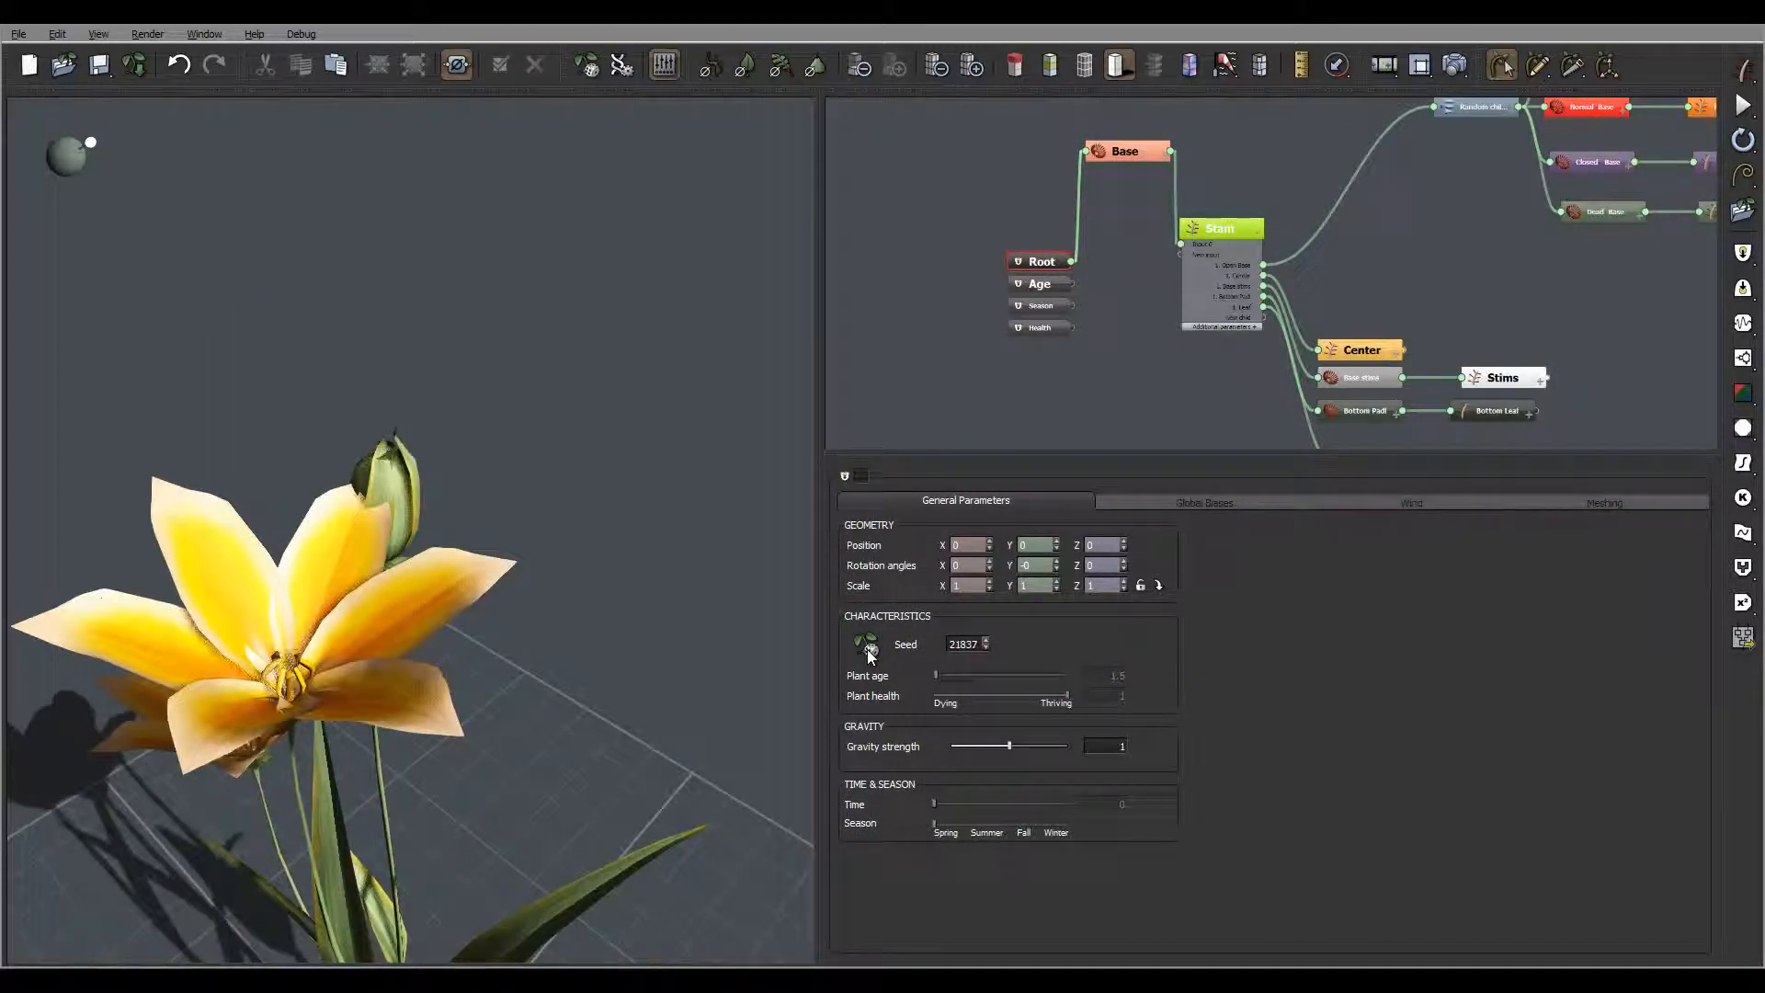
left_click(868, 647)
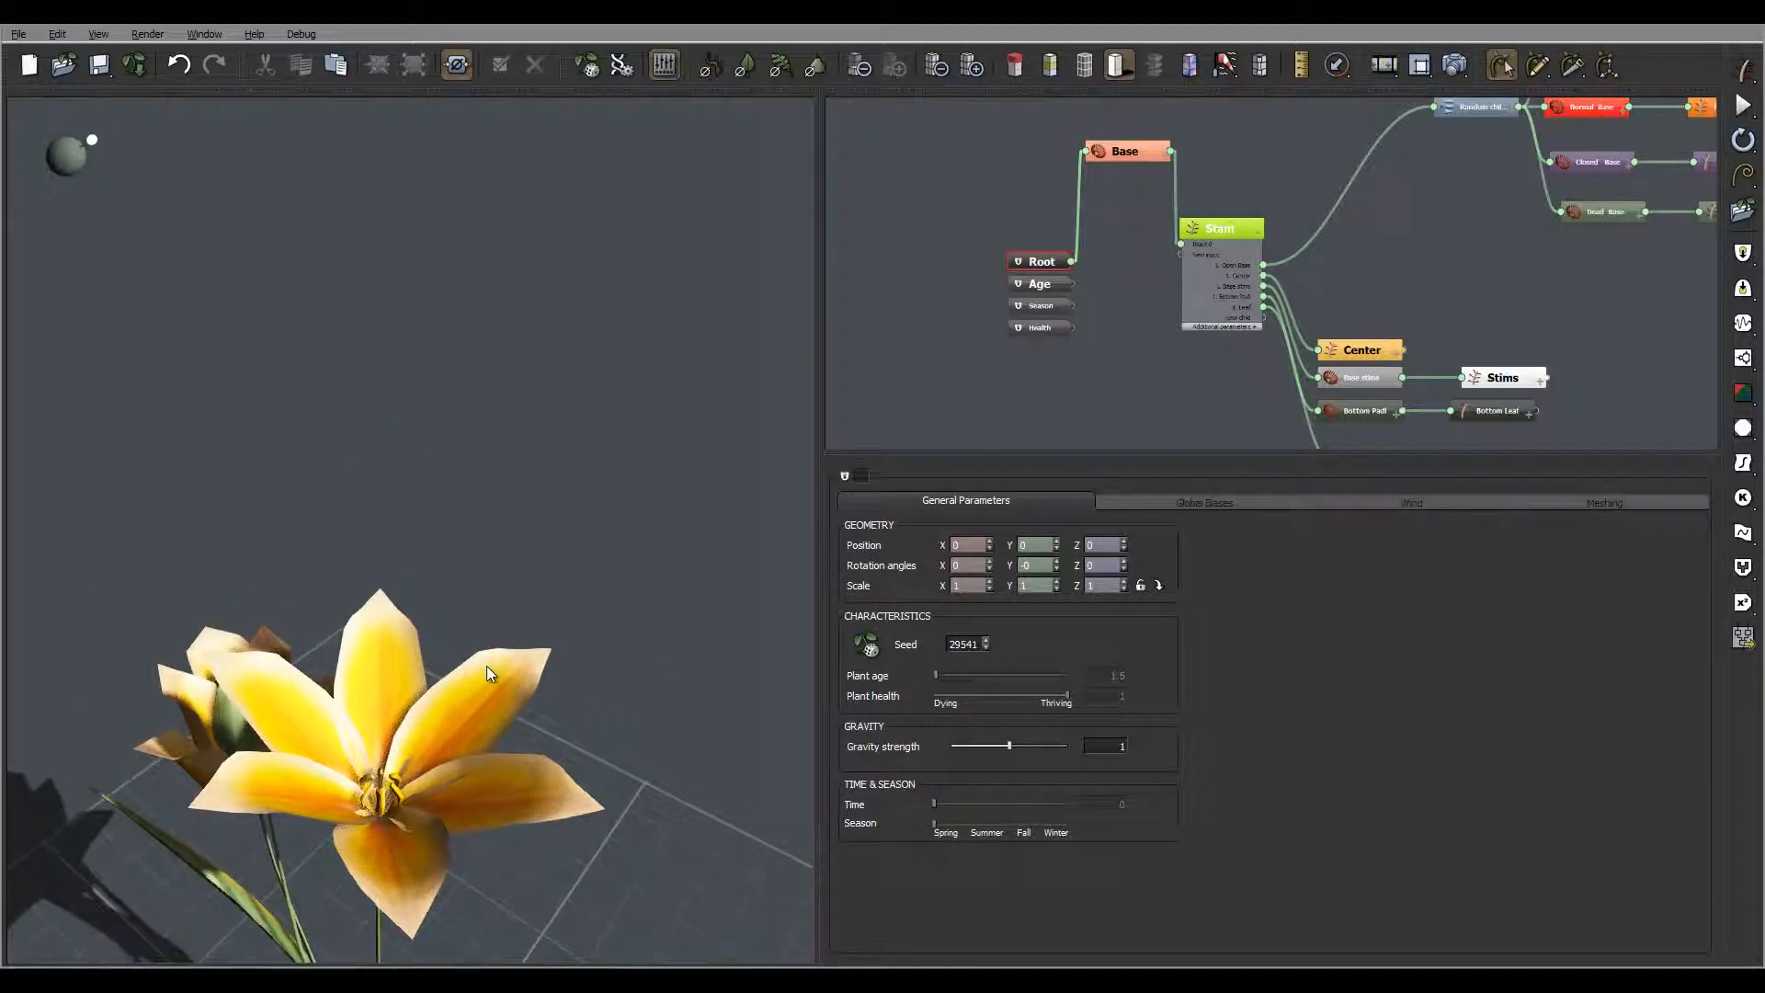
left_click_drag(593, 678, 442, 527)
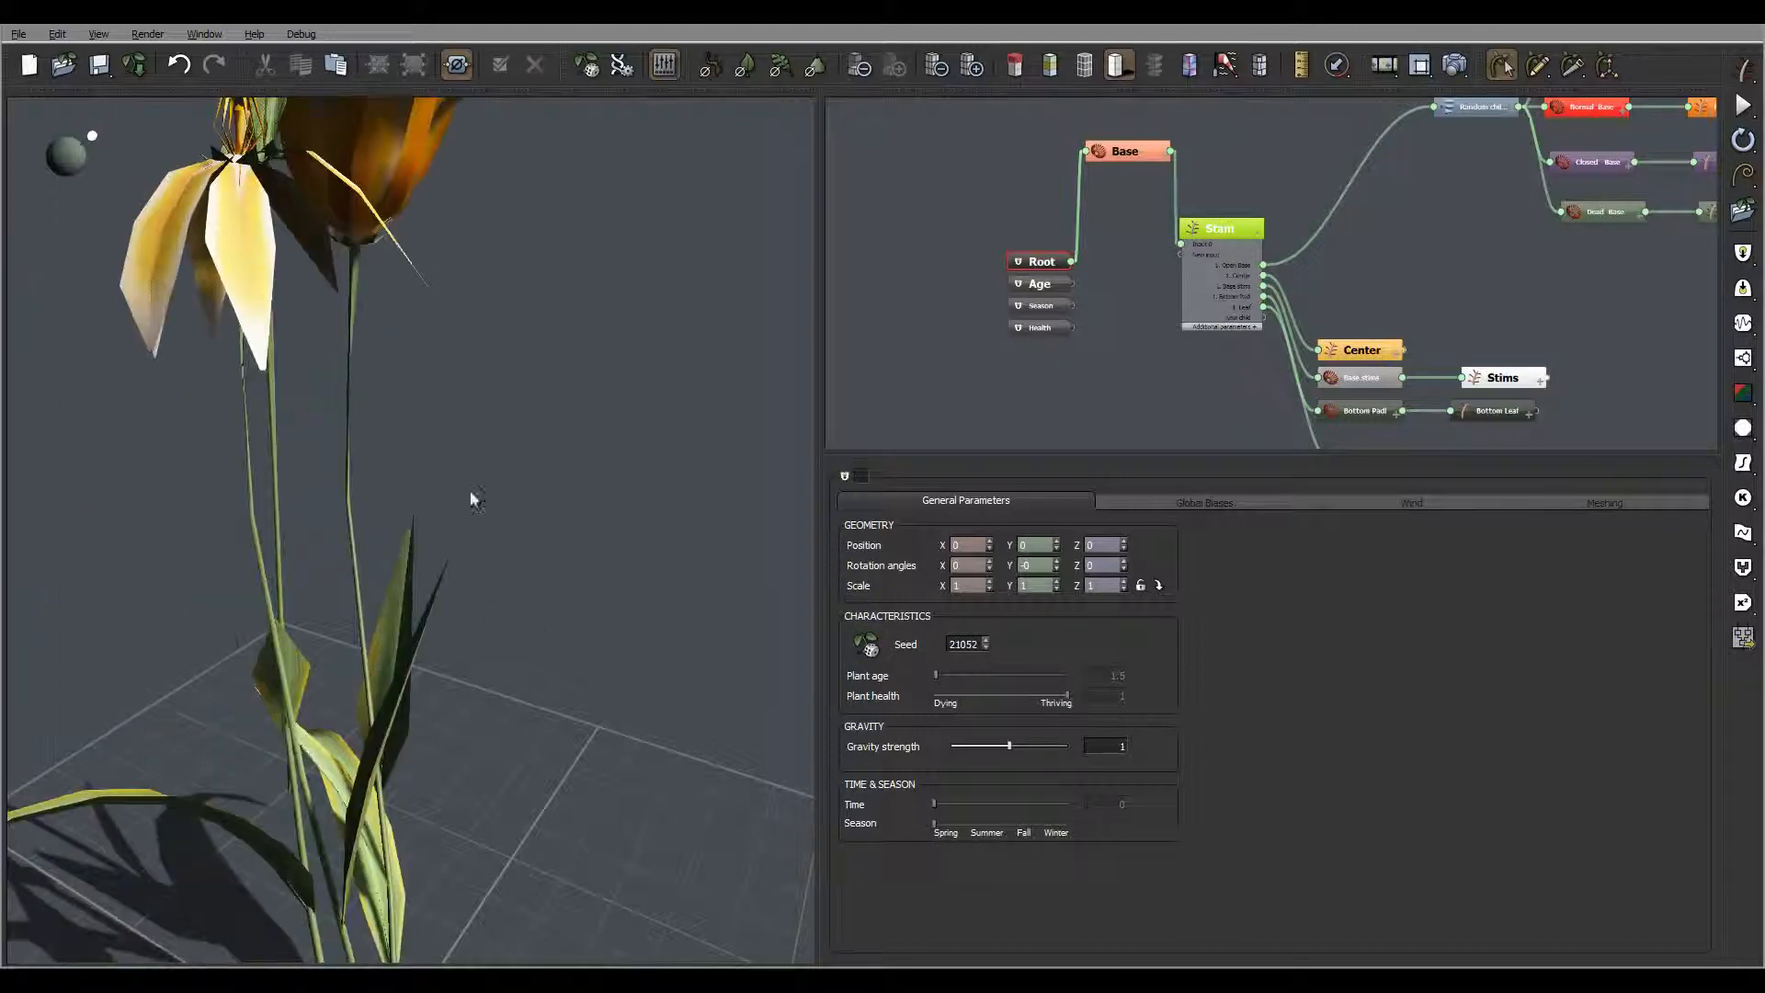
left_click_drag(472, 493, 554, 588)
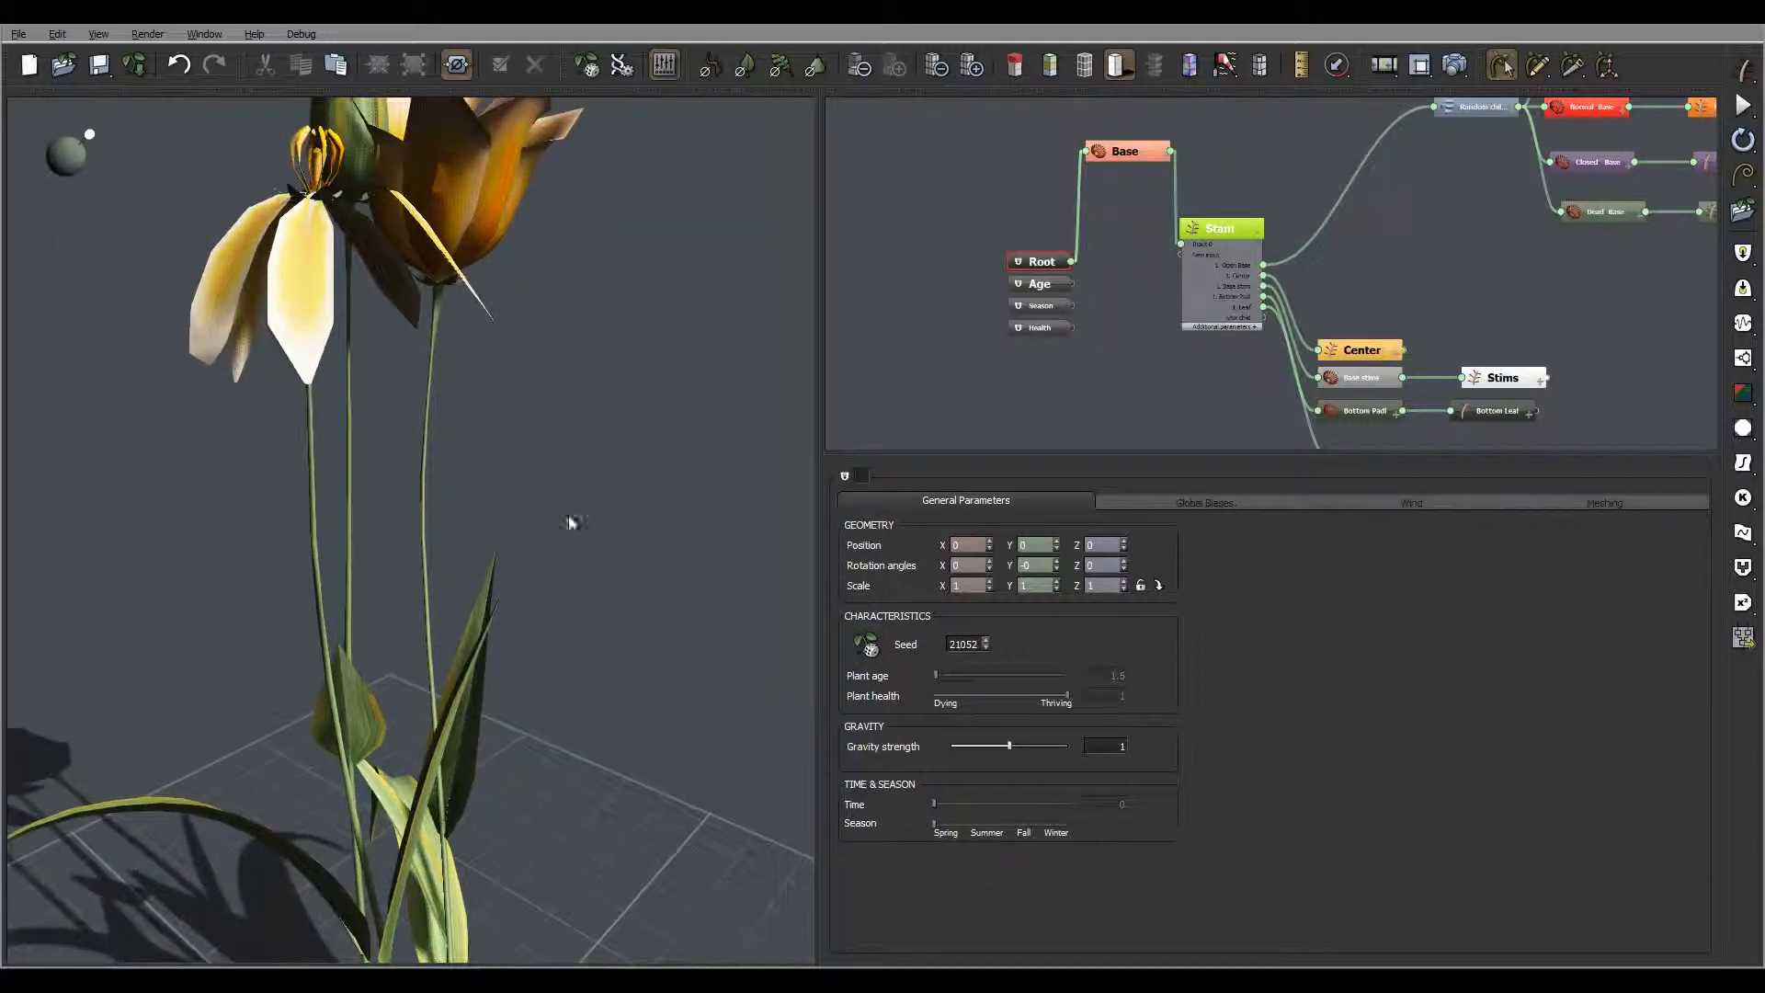
left_click_drag(567, 520, 625, 634)
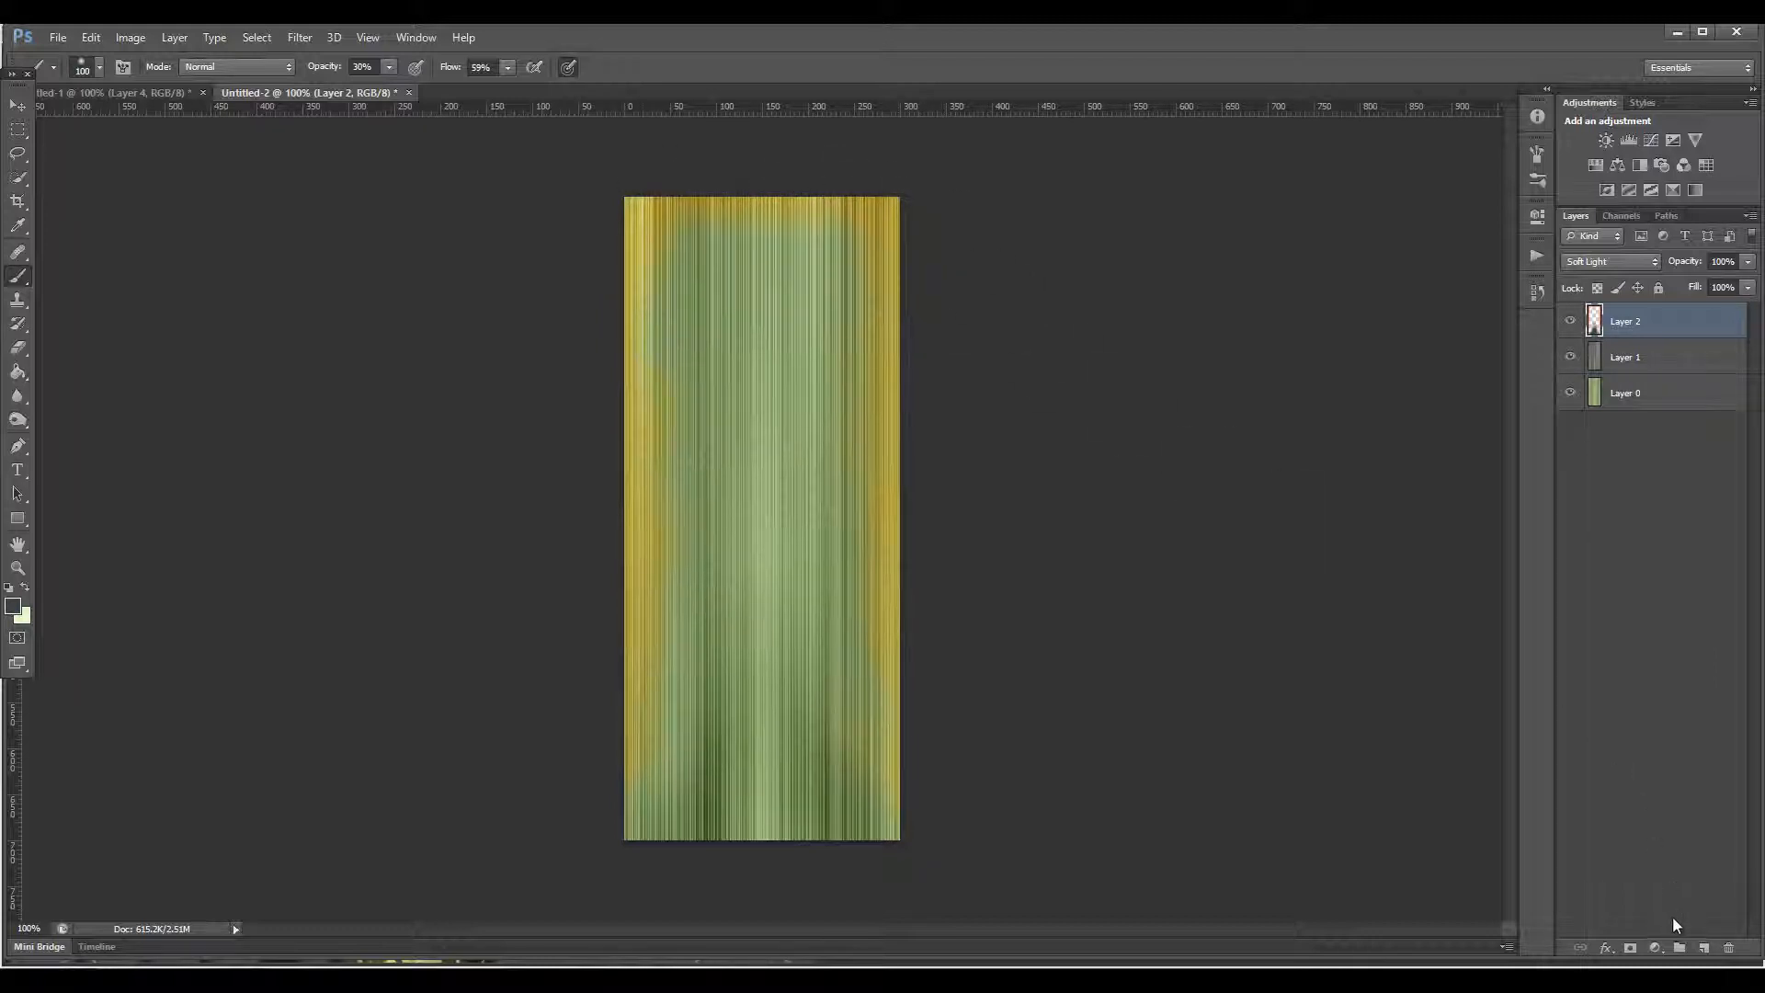
Step: Switch to Photoshop, add a new layer above Layer 2 of the green texture, and set the foreground colour to orange-red #ff3600
left_click(1705, 948)
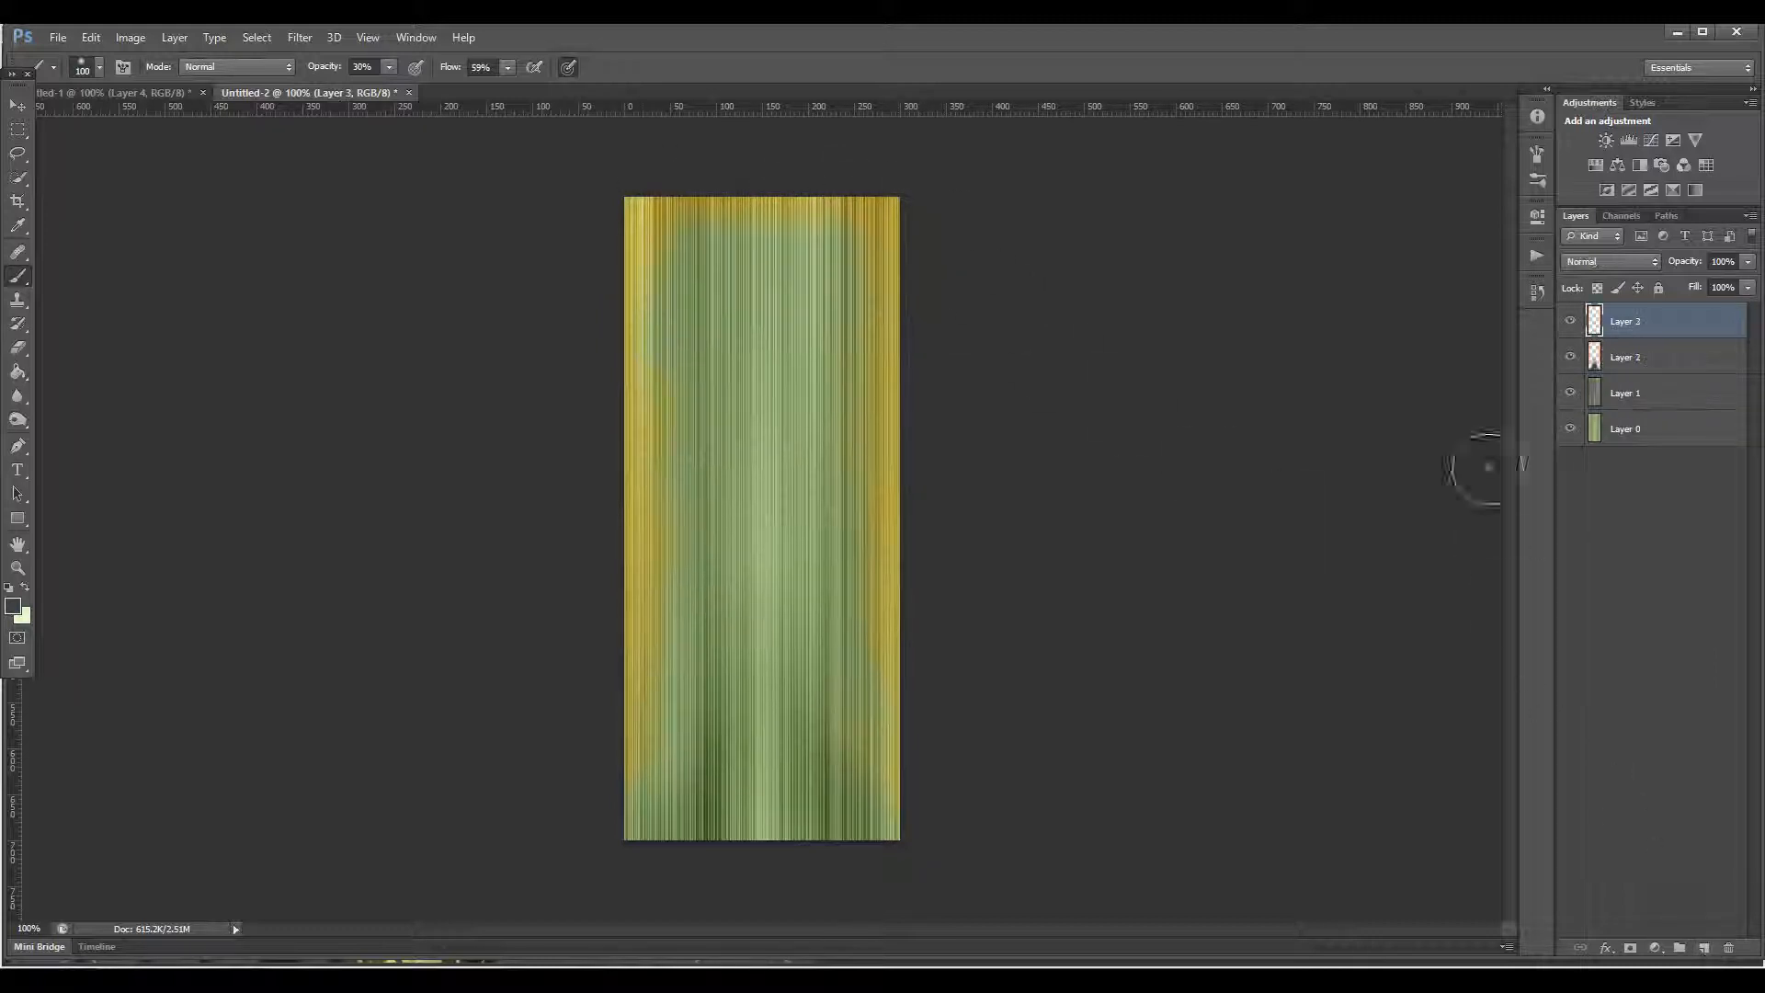
left_click(14, 607)
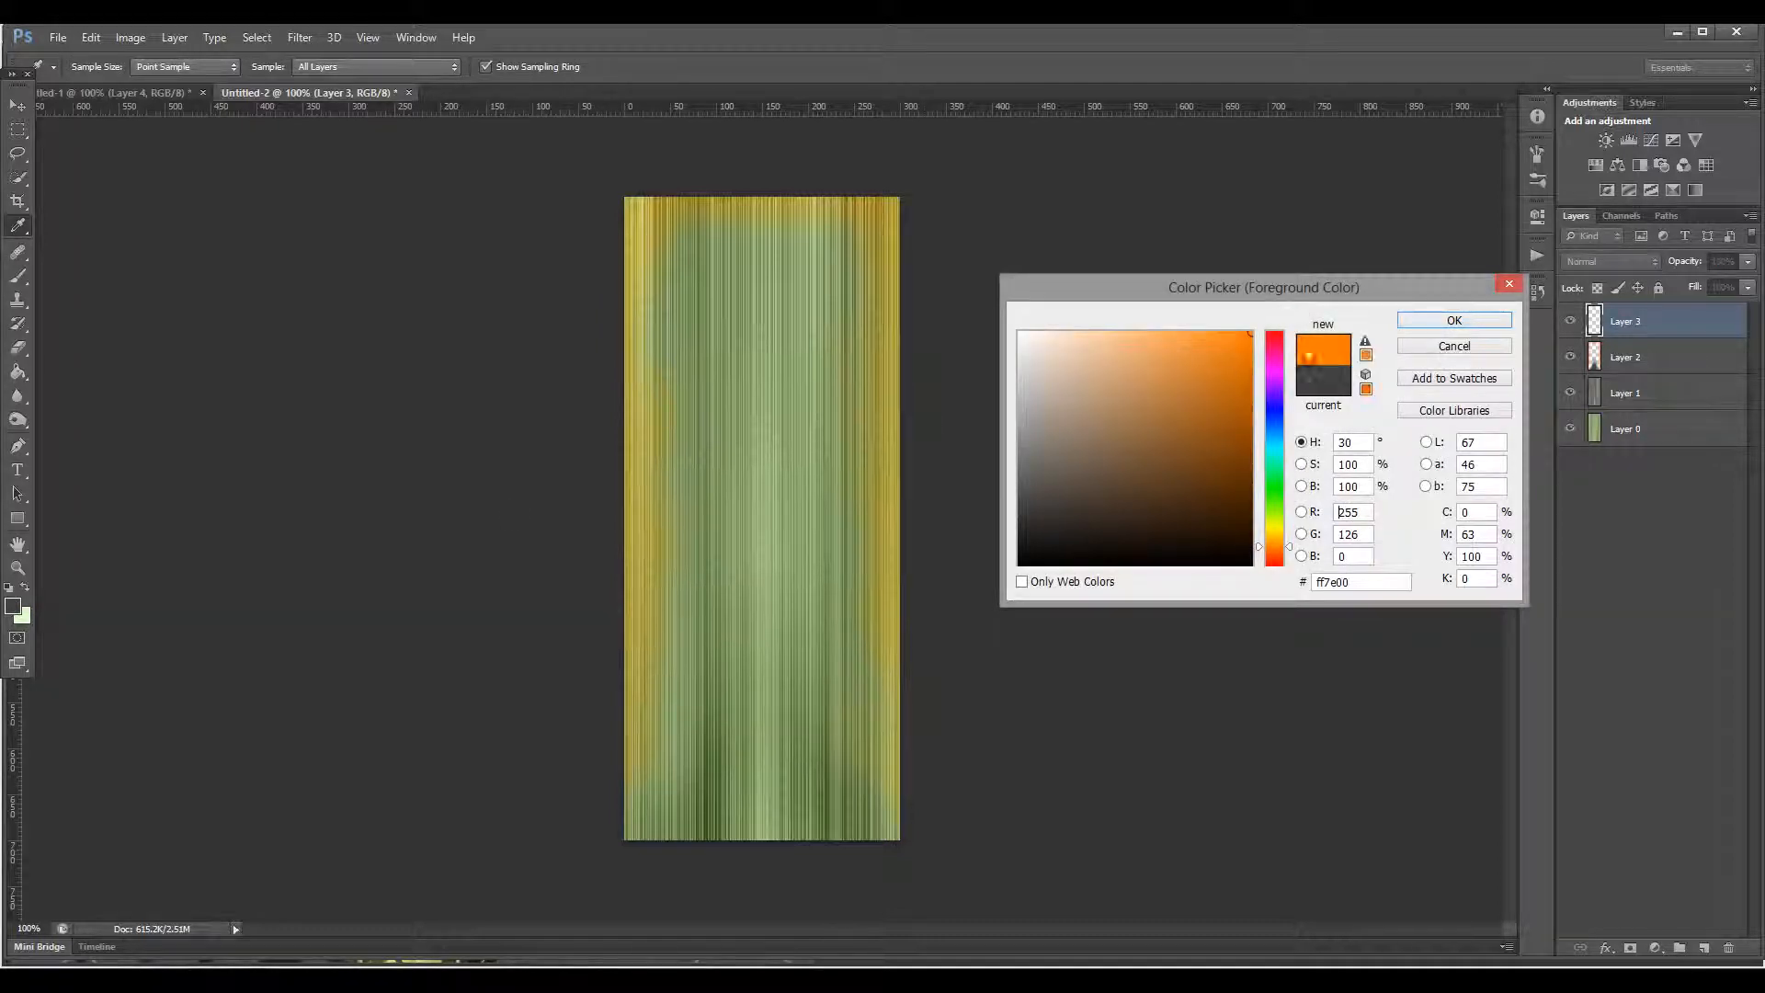
left_click_drag(1286, 550, 1285, 565)
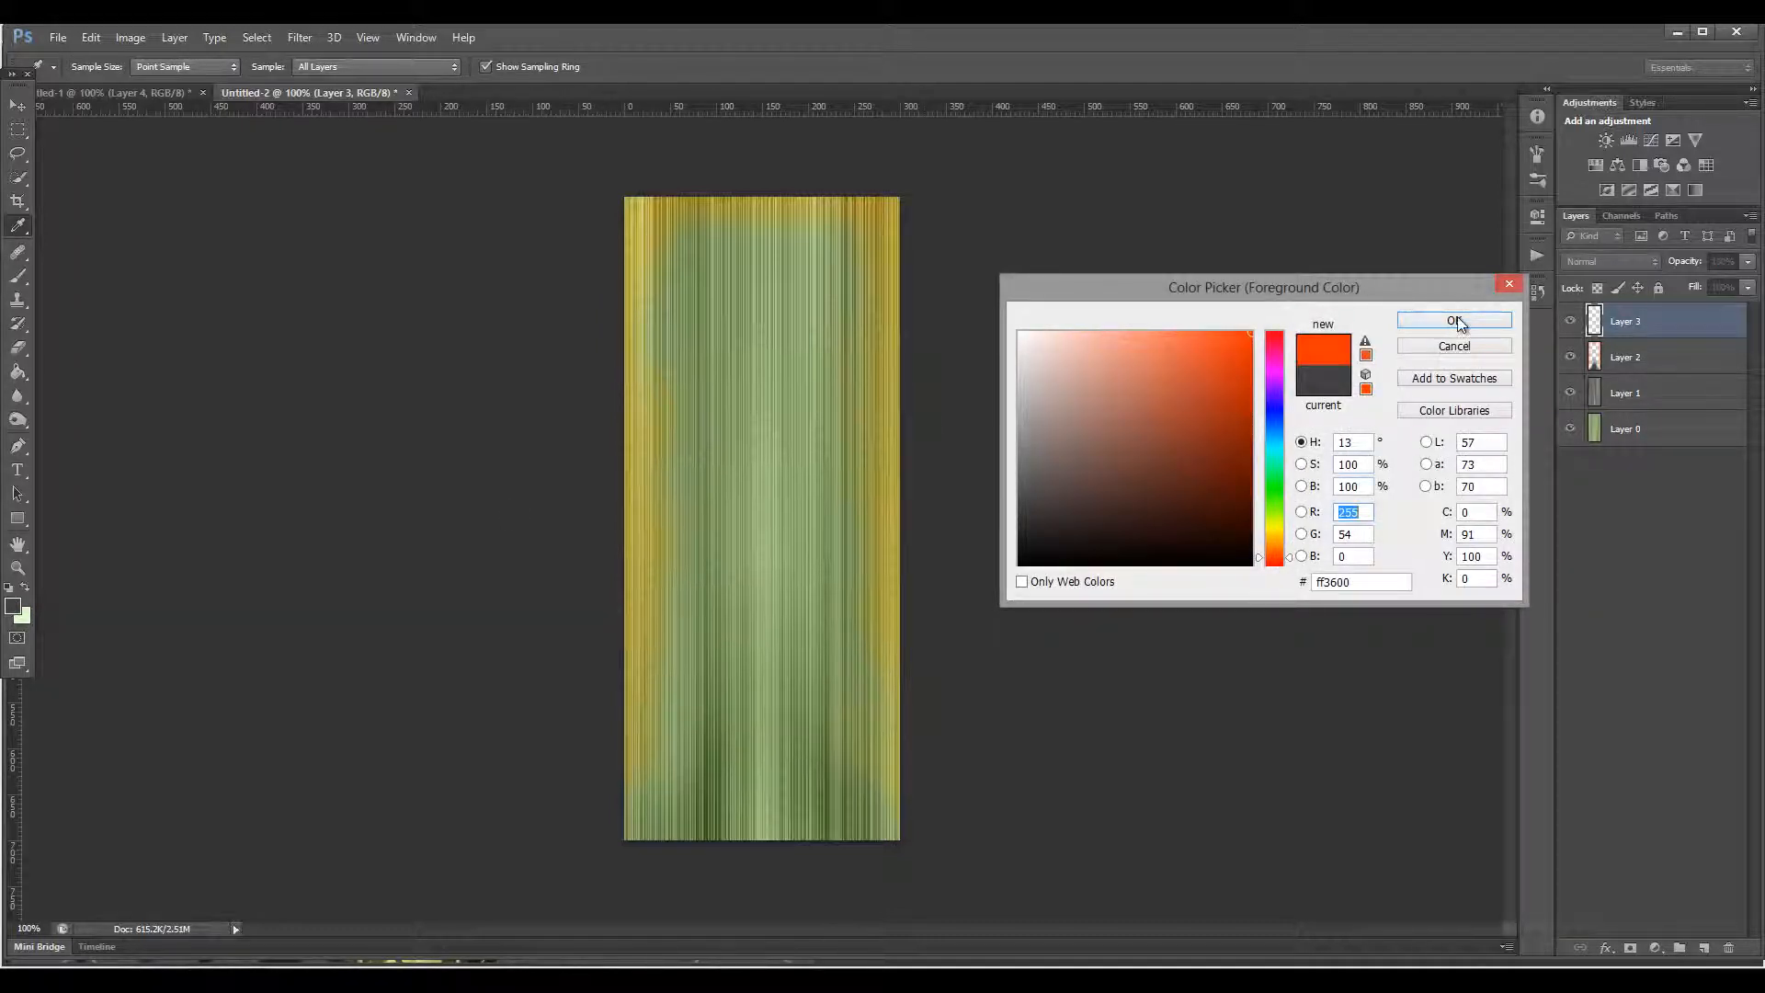
left_click(1455, 321)
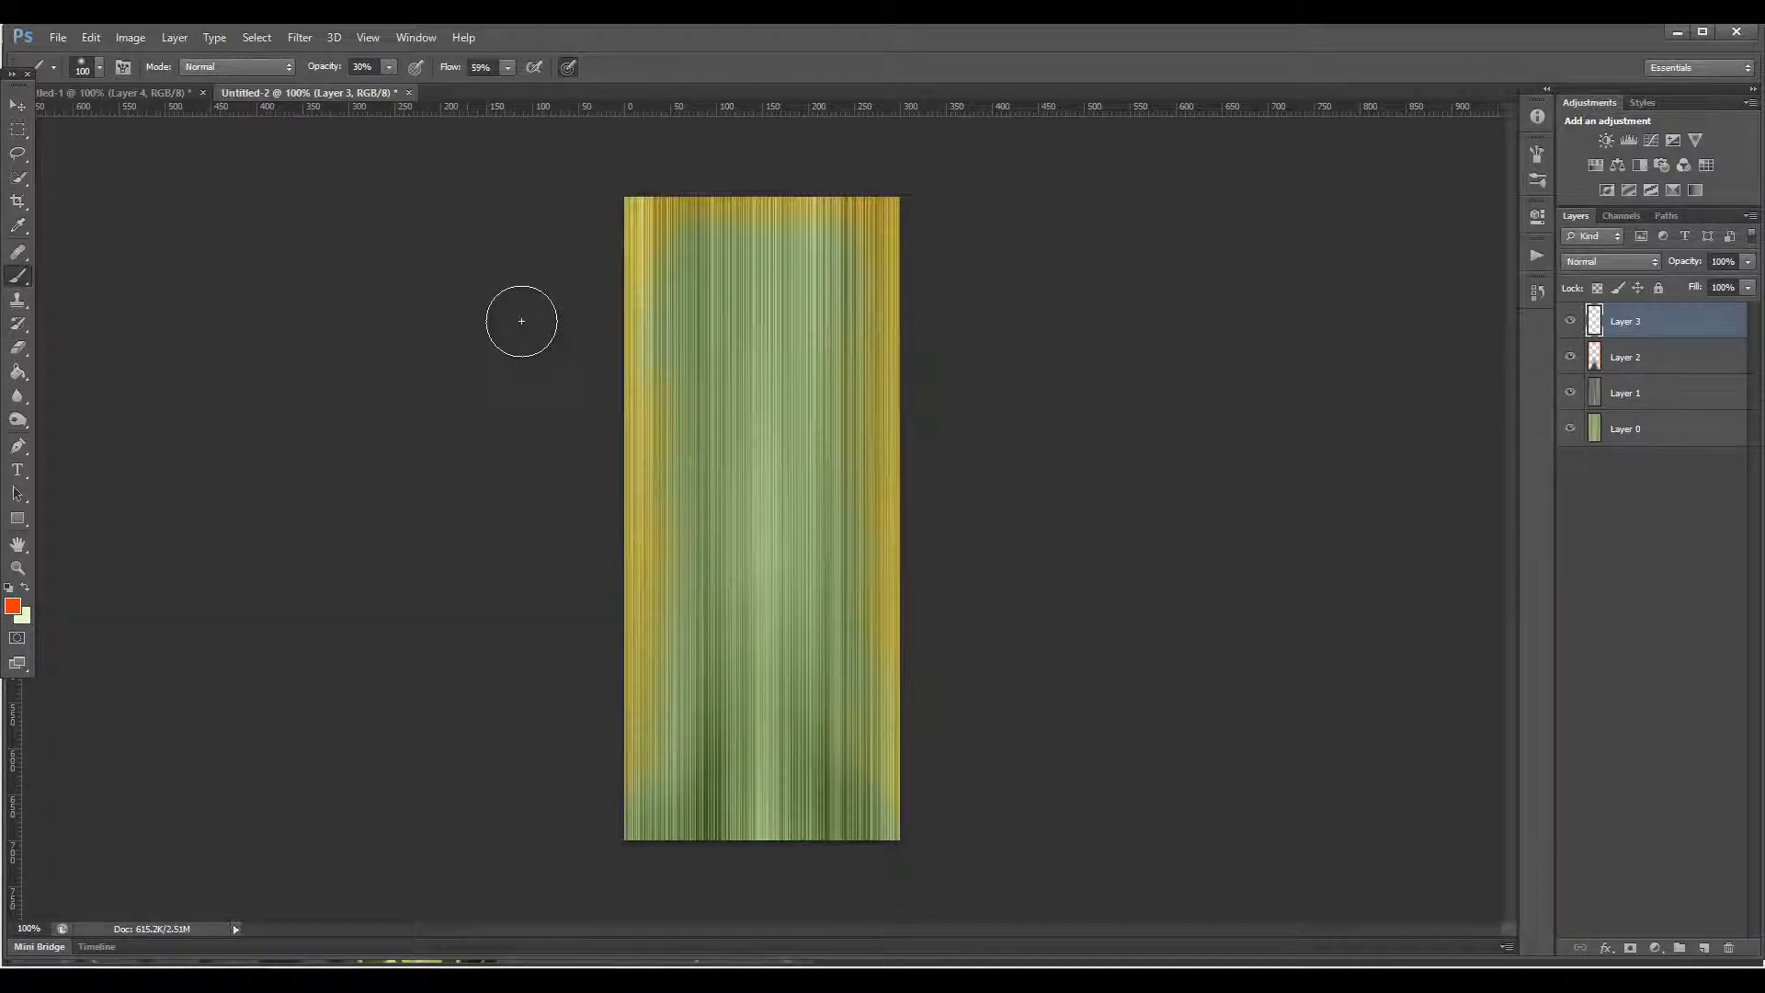
Step: Paint orange-red along the upper edge and both long sides of the green texture on Layer 3, and set its blend mode to Soft Light
left_click_drag(630, 183, 603, 245)
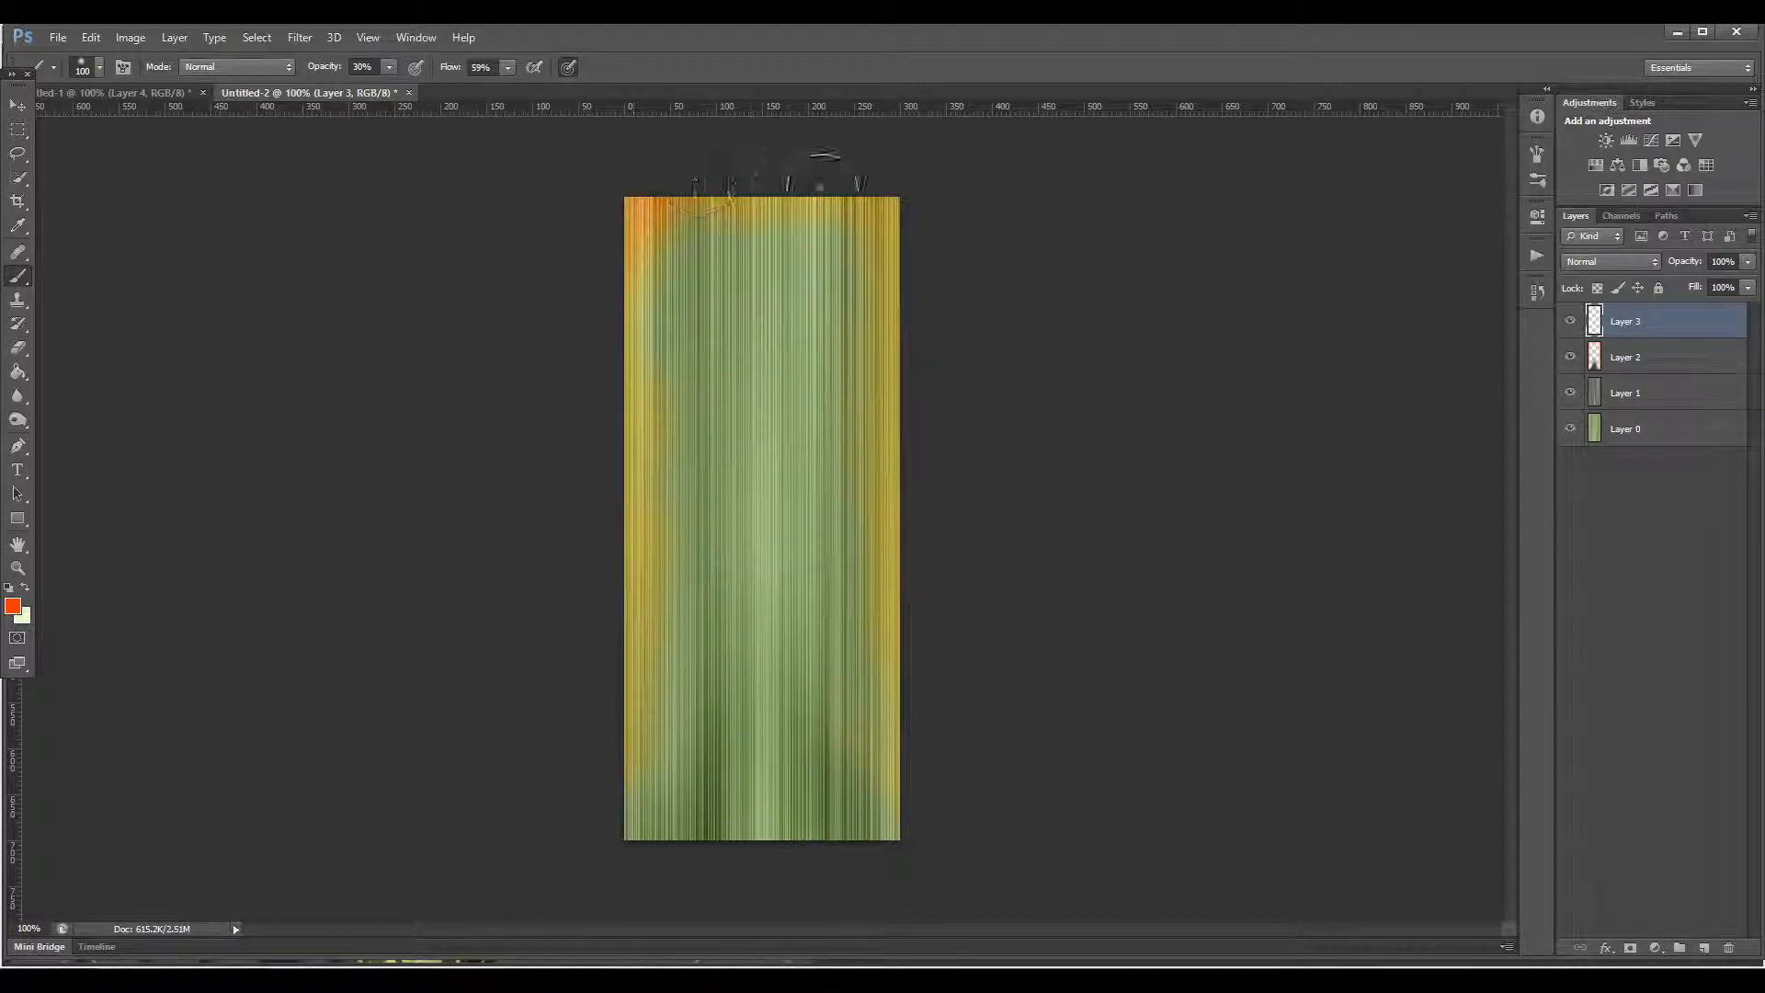
mouse_move(777, 189)
left_mouse_down()
mouse_move(930, 260)
mouse_move(929, 346)
mouse_move(838, 230)
mouse_move(919, 317)
mouse_move(929, 736)
left_mouse_up()
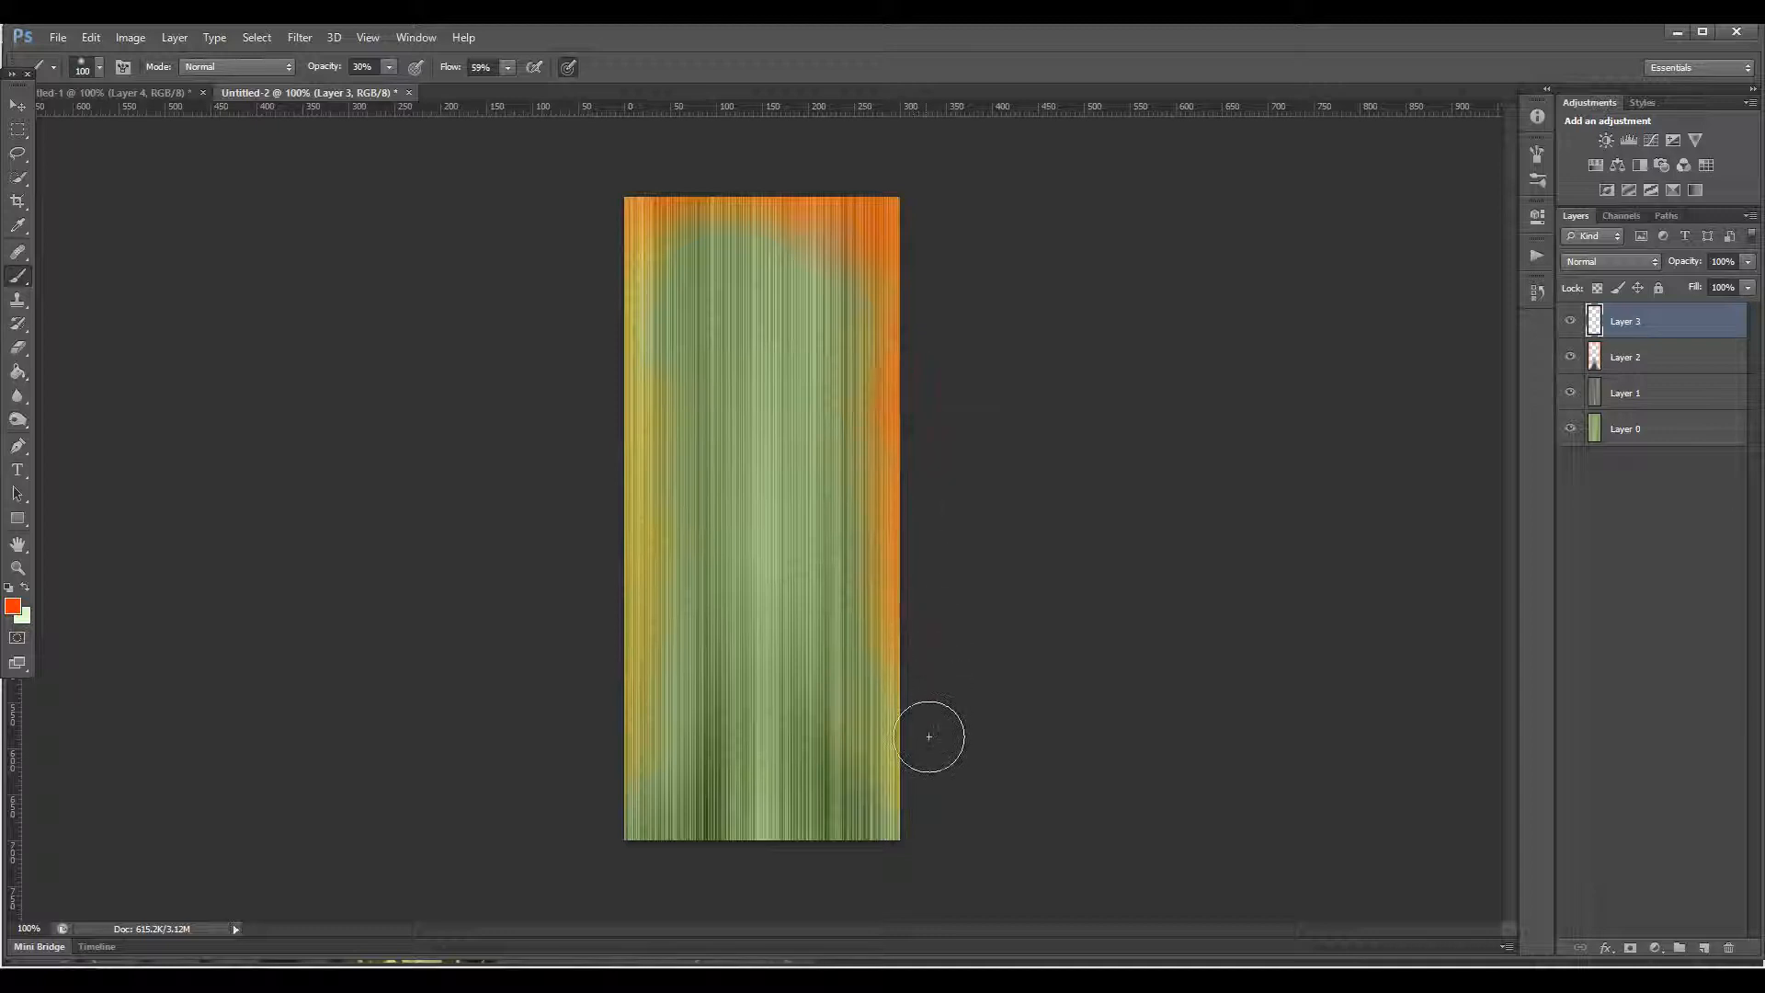
mouse_move(599, 157)
left_mouse_down()
mouse_move(599, 426)
mouse_move(644, 262)
left_mouse_up()
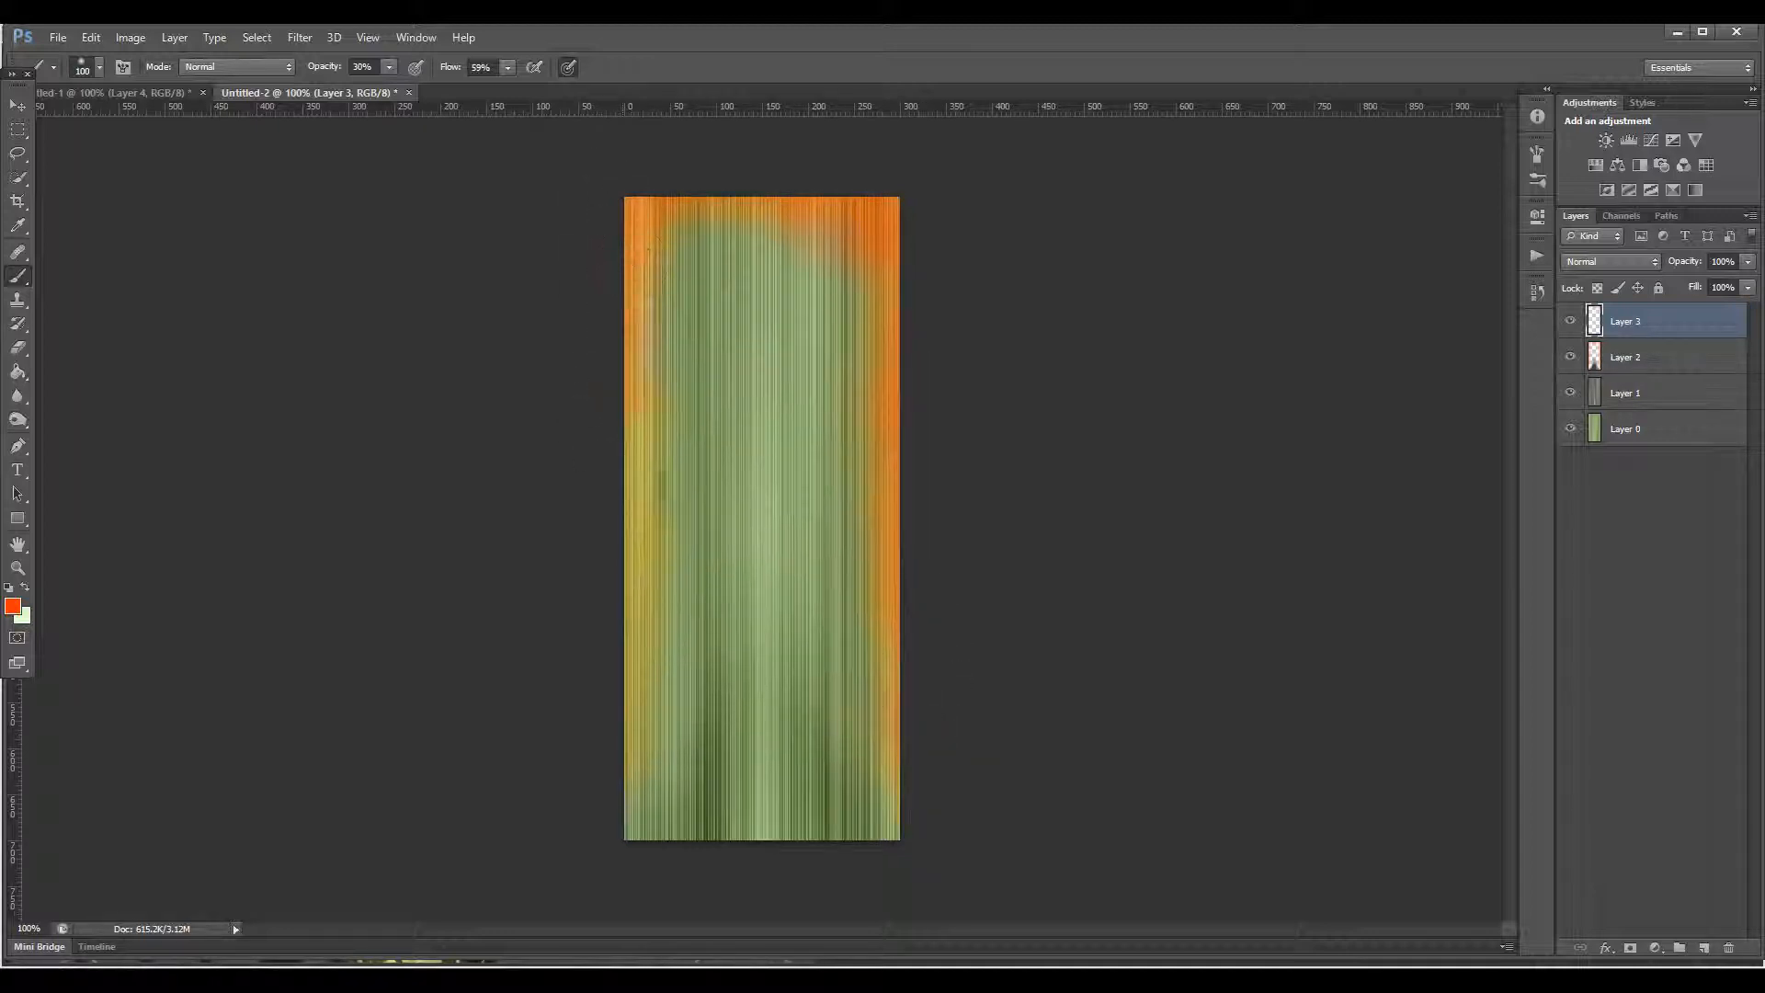
left_click_drag(644, 368, 643, 662)
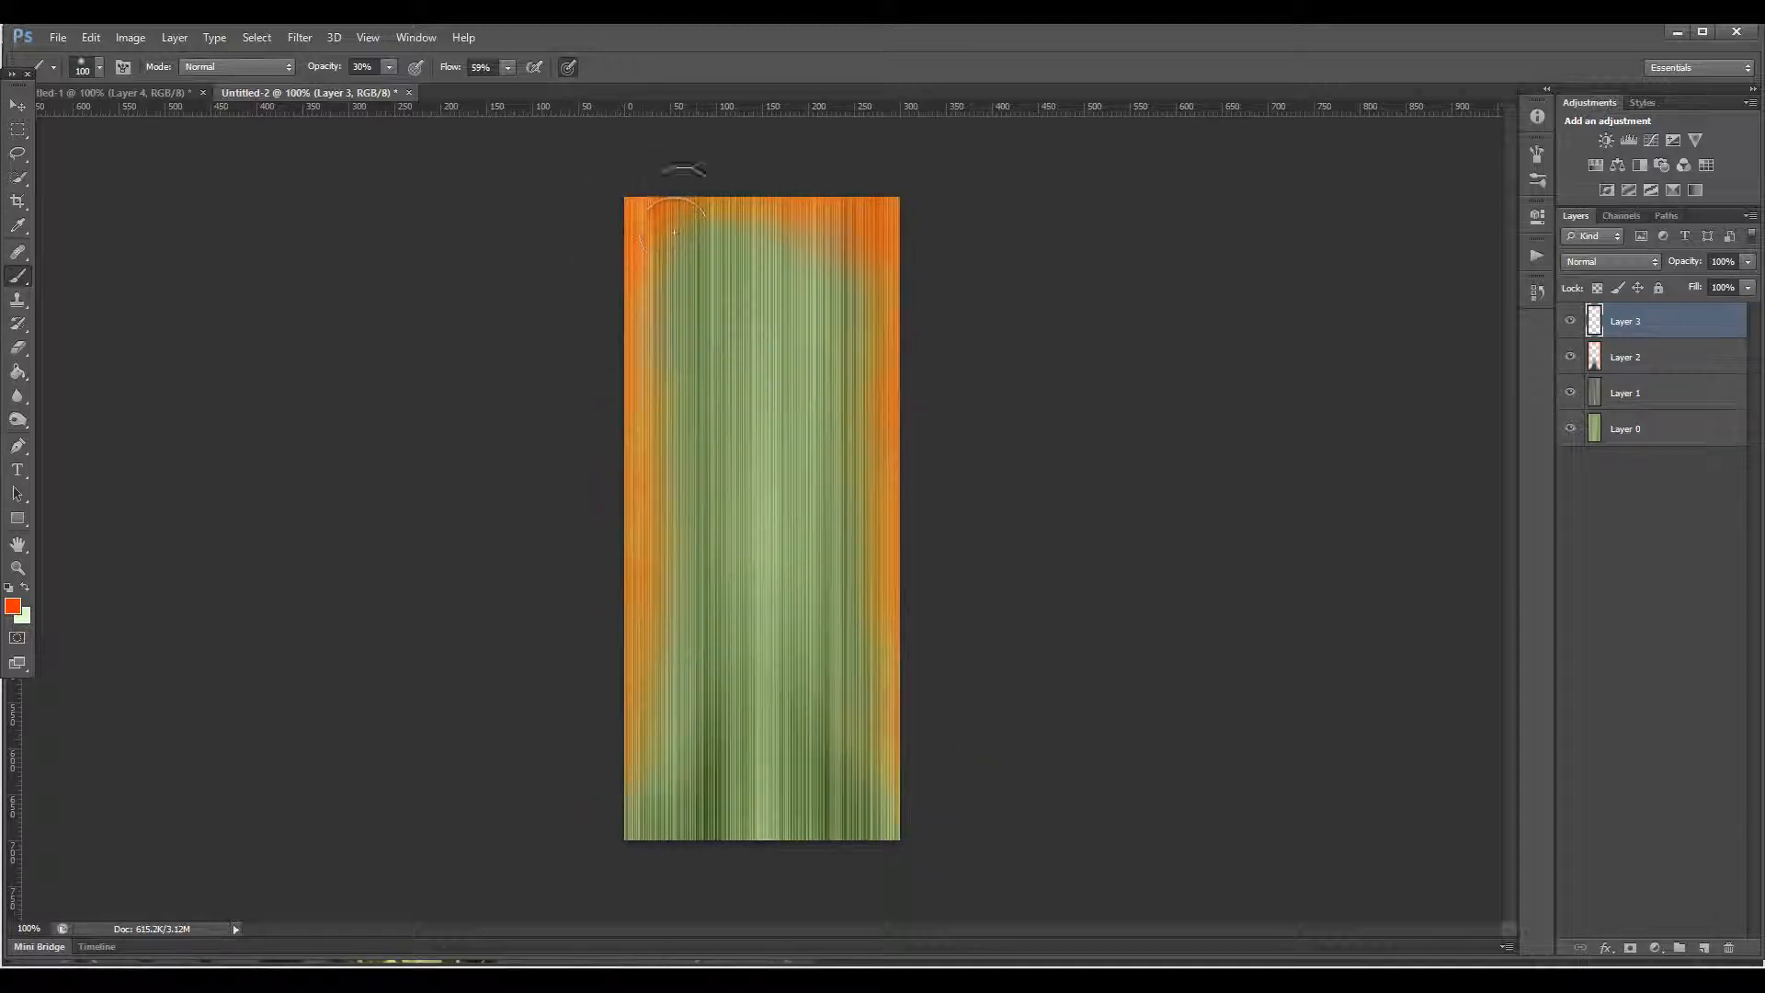
left_click_drag(830, 211, 881, 292)
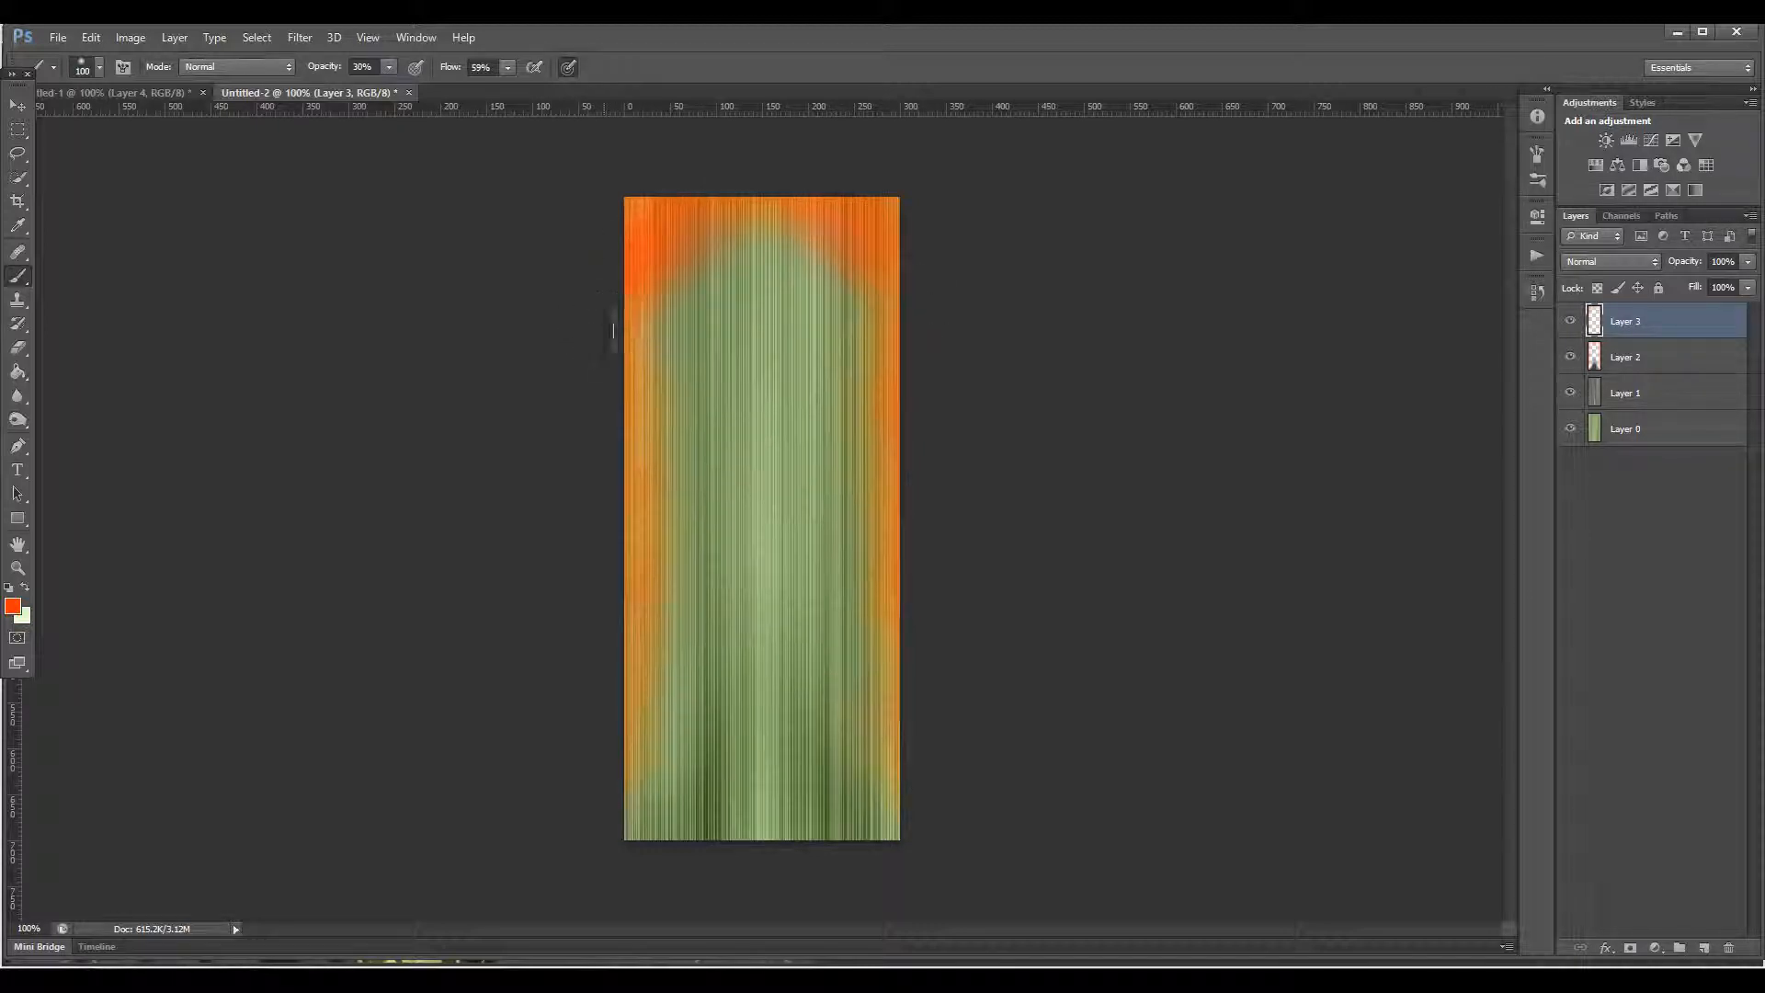
left_click(1633, 263)
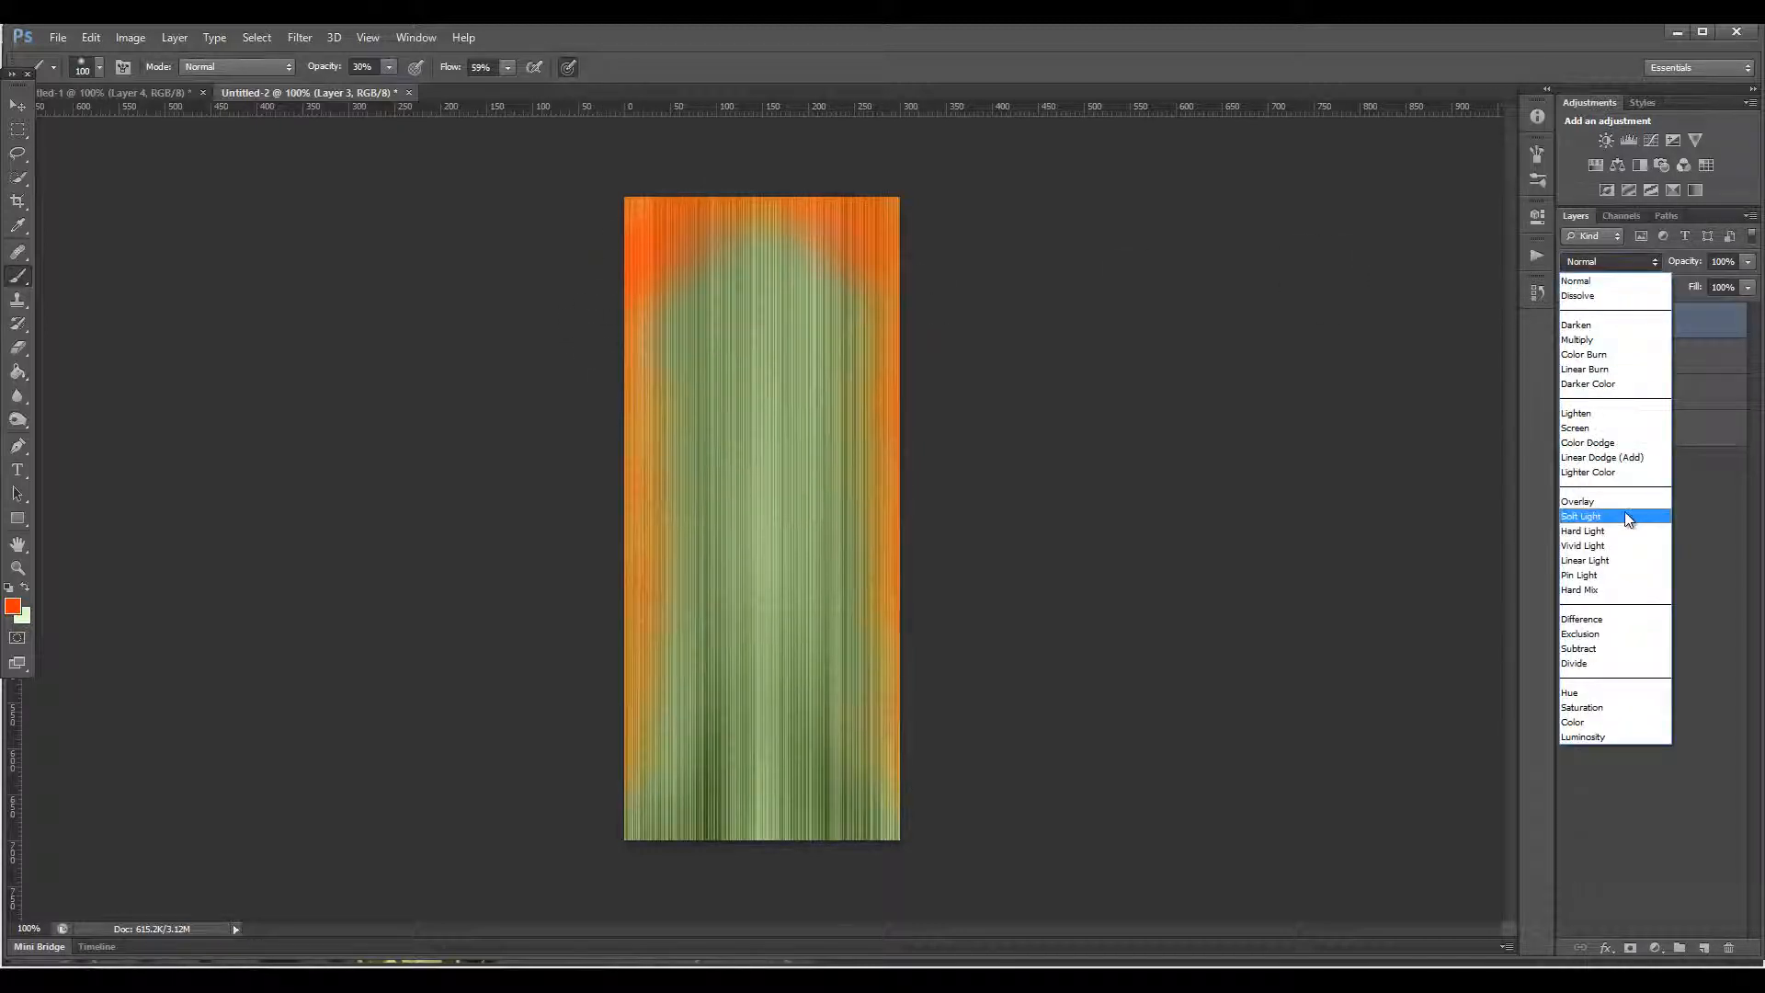
left_click(1605, 505)
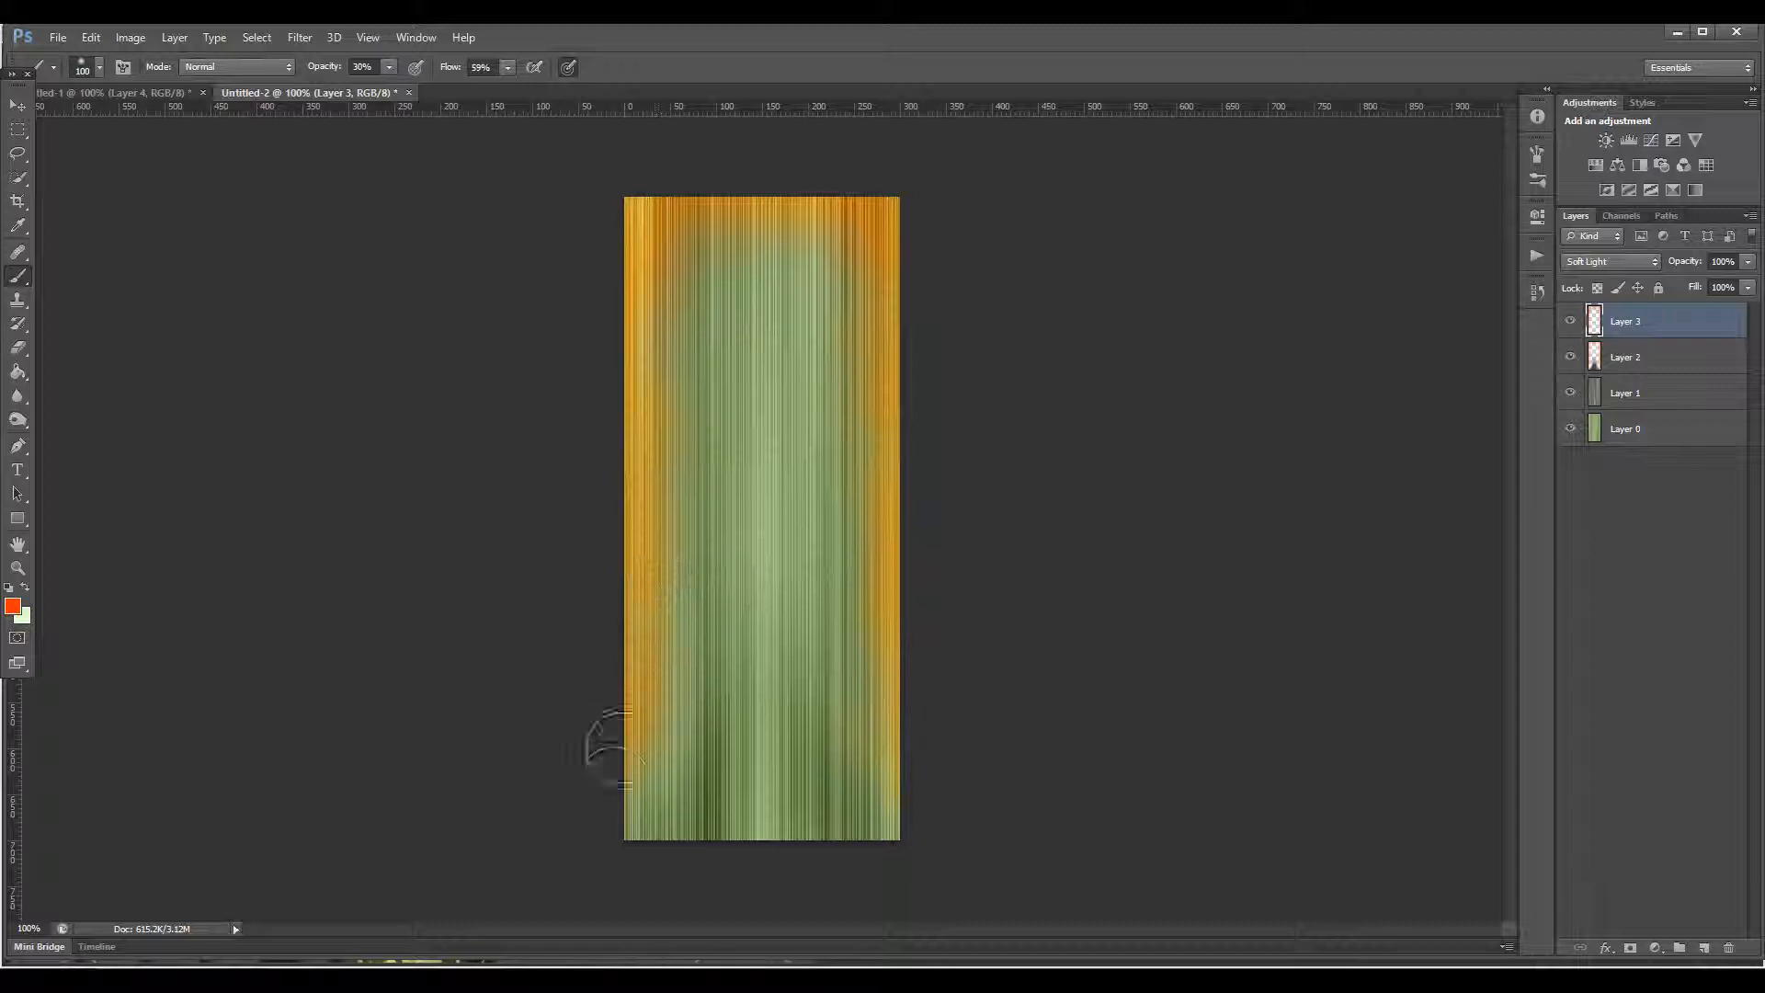
Step: Export the leaf texture for web as a JPEG into the GrowPlant folder, using leaf.jpg as the basis for the file name
left_click(58, 38)
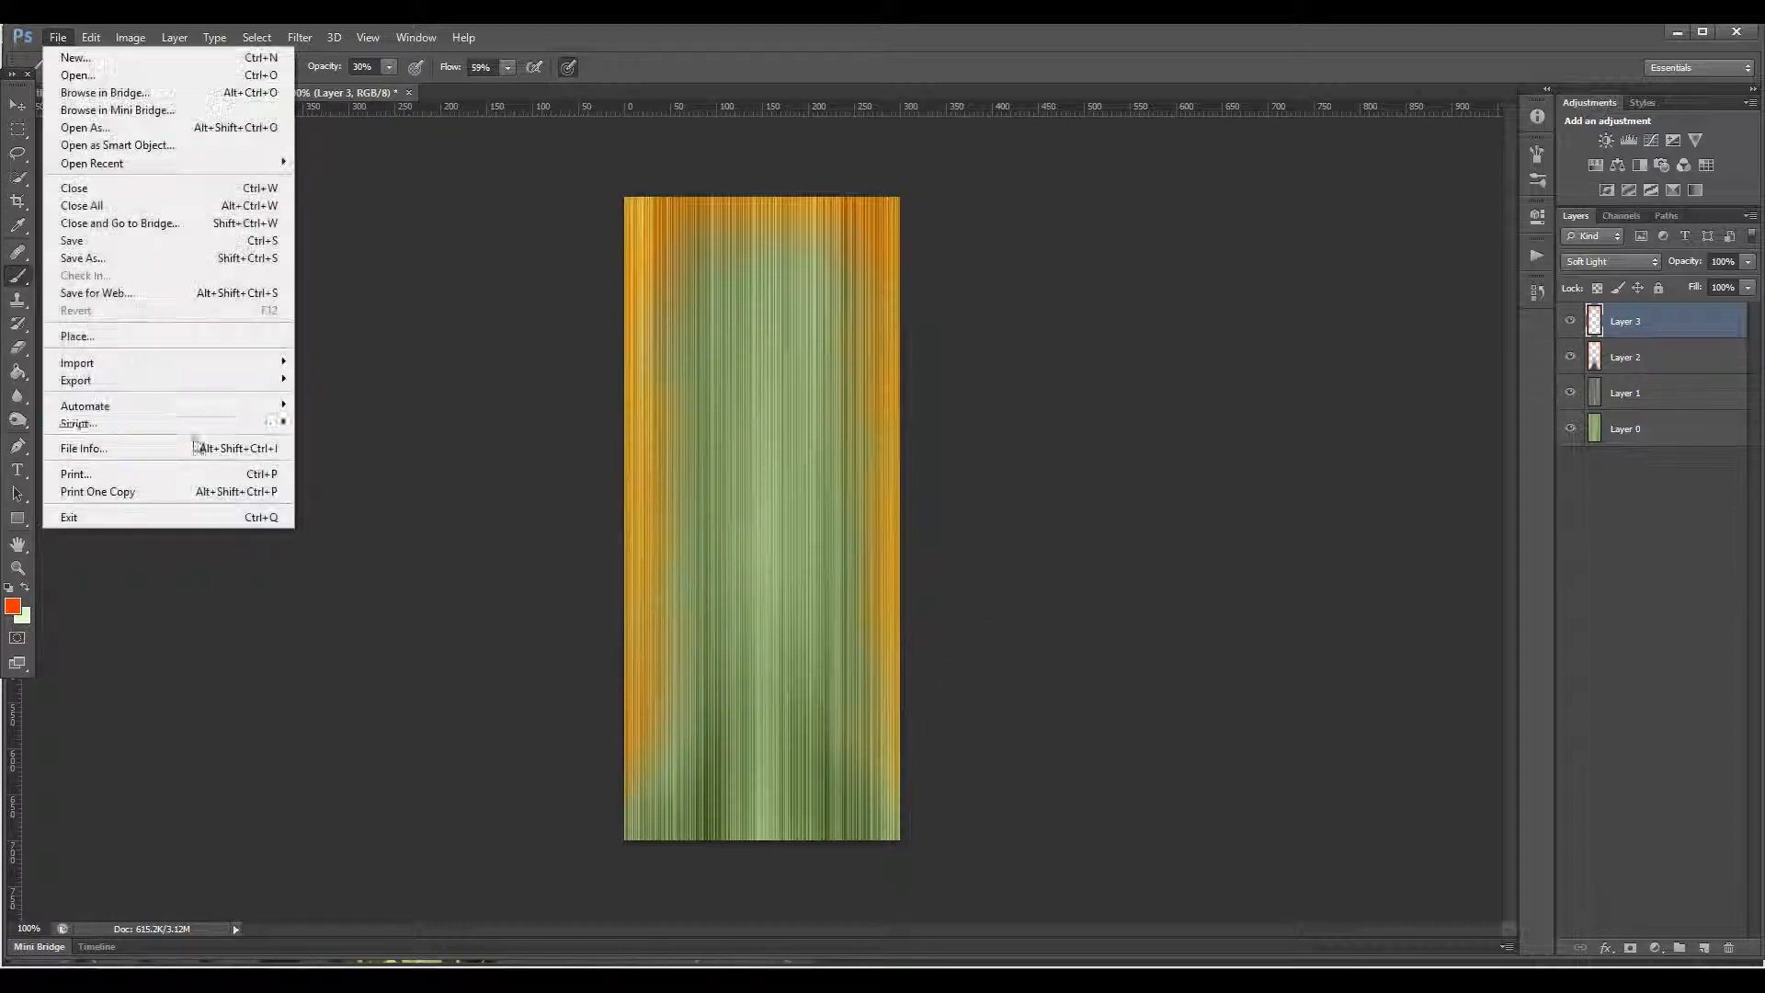
left_click(101, 293)
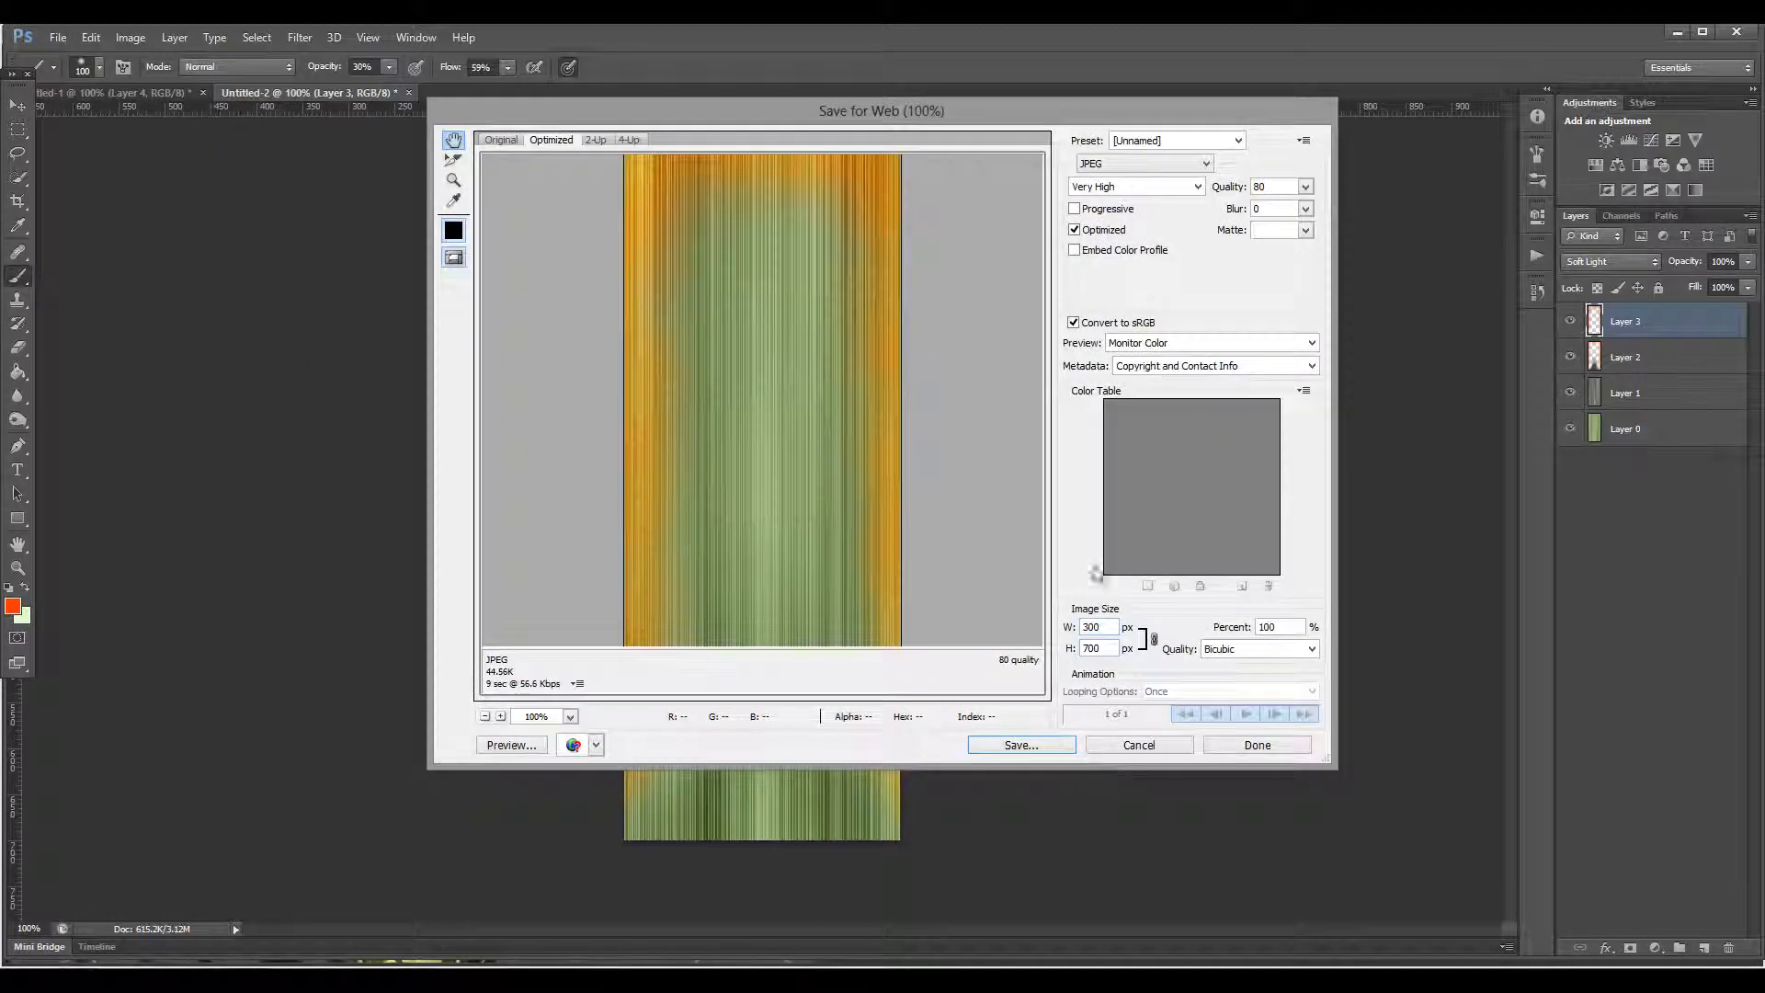
left_click(1020, 746)
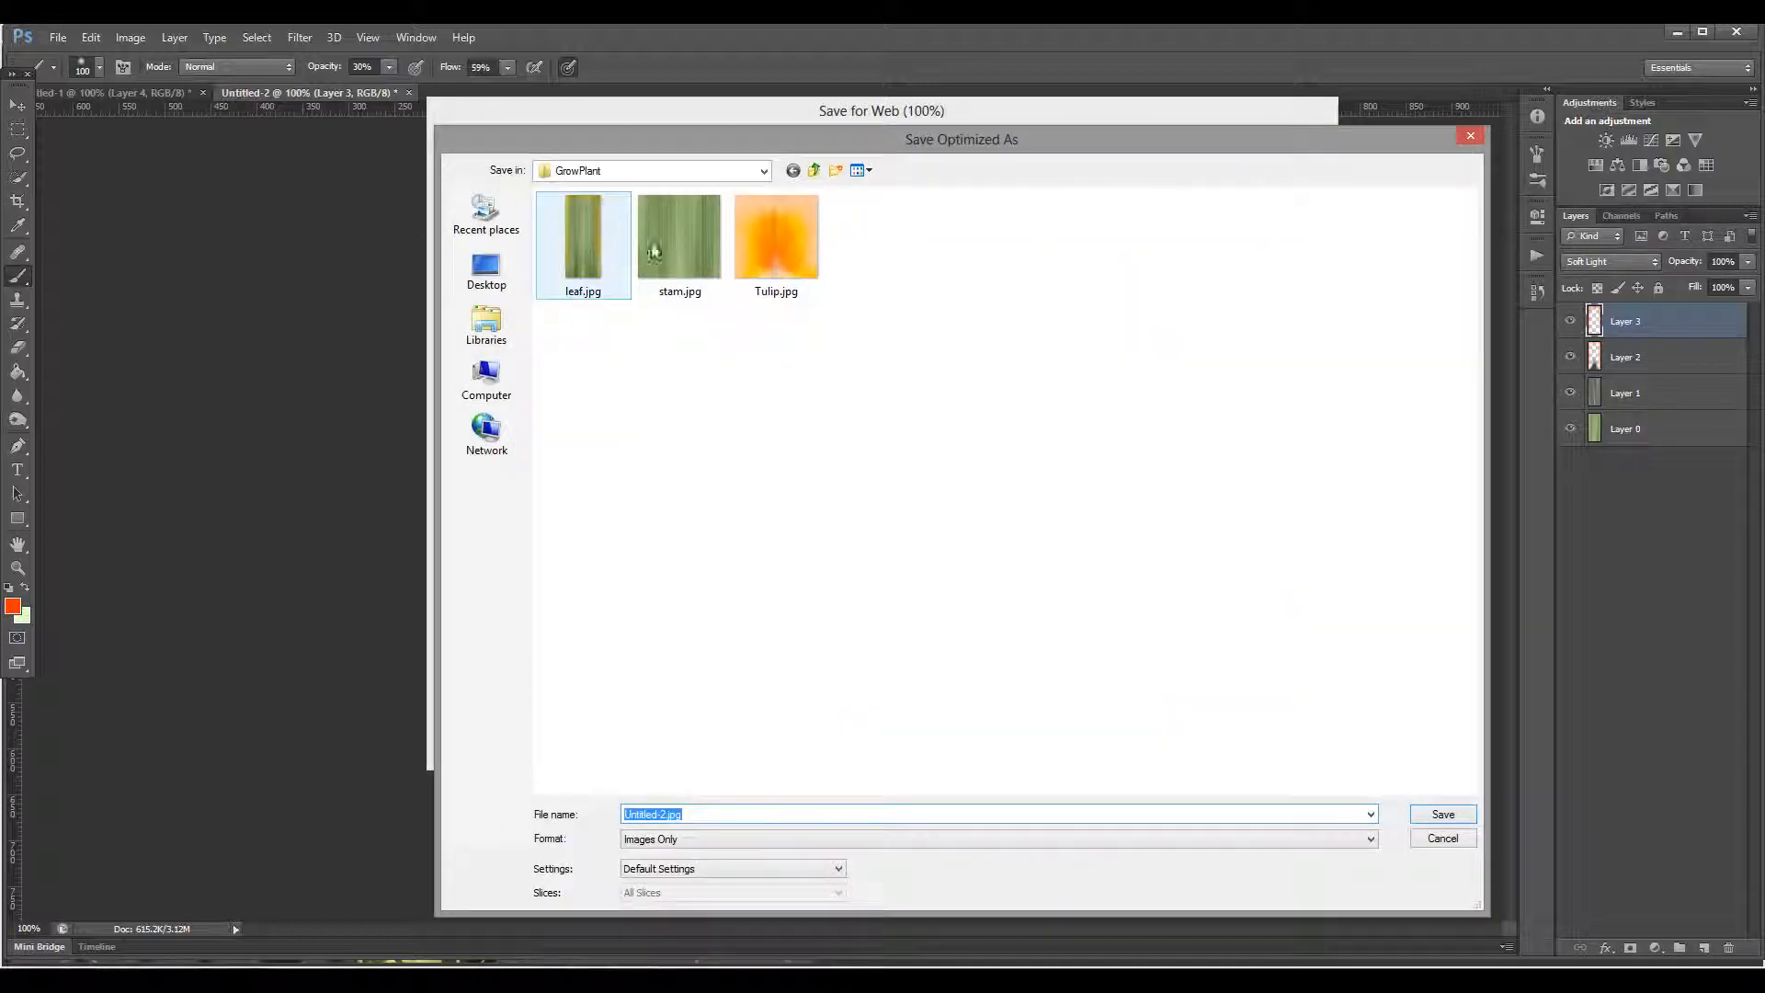
left_click(583, 267)
double_click(639, 815)
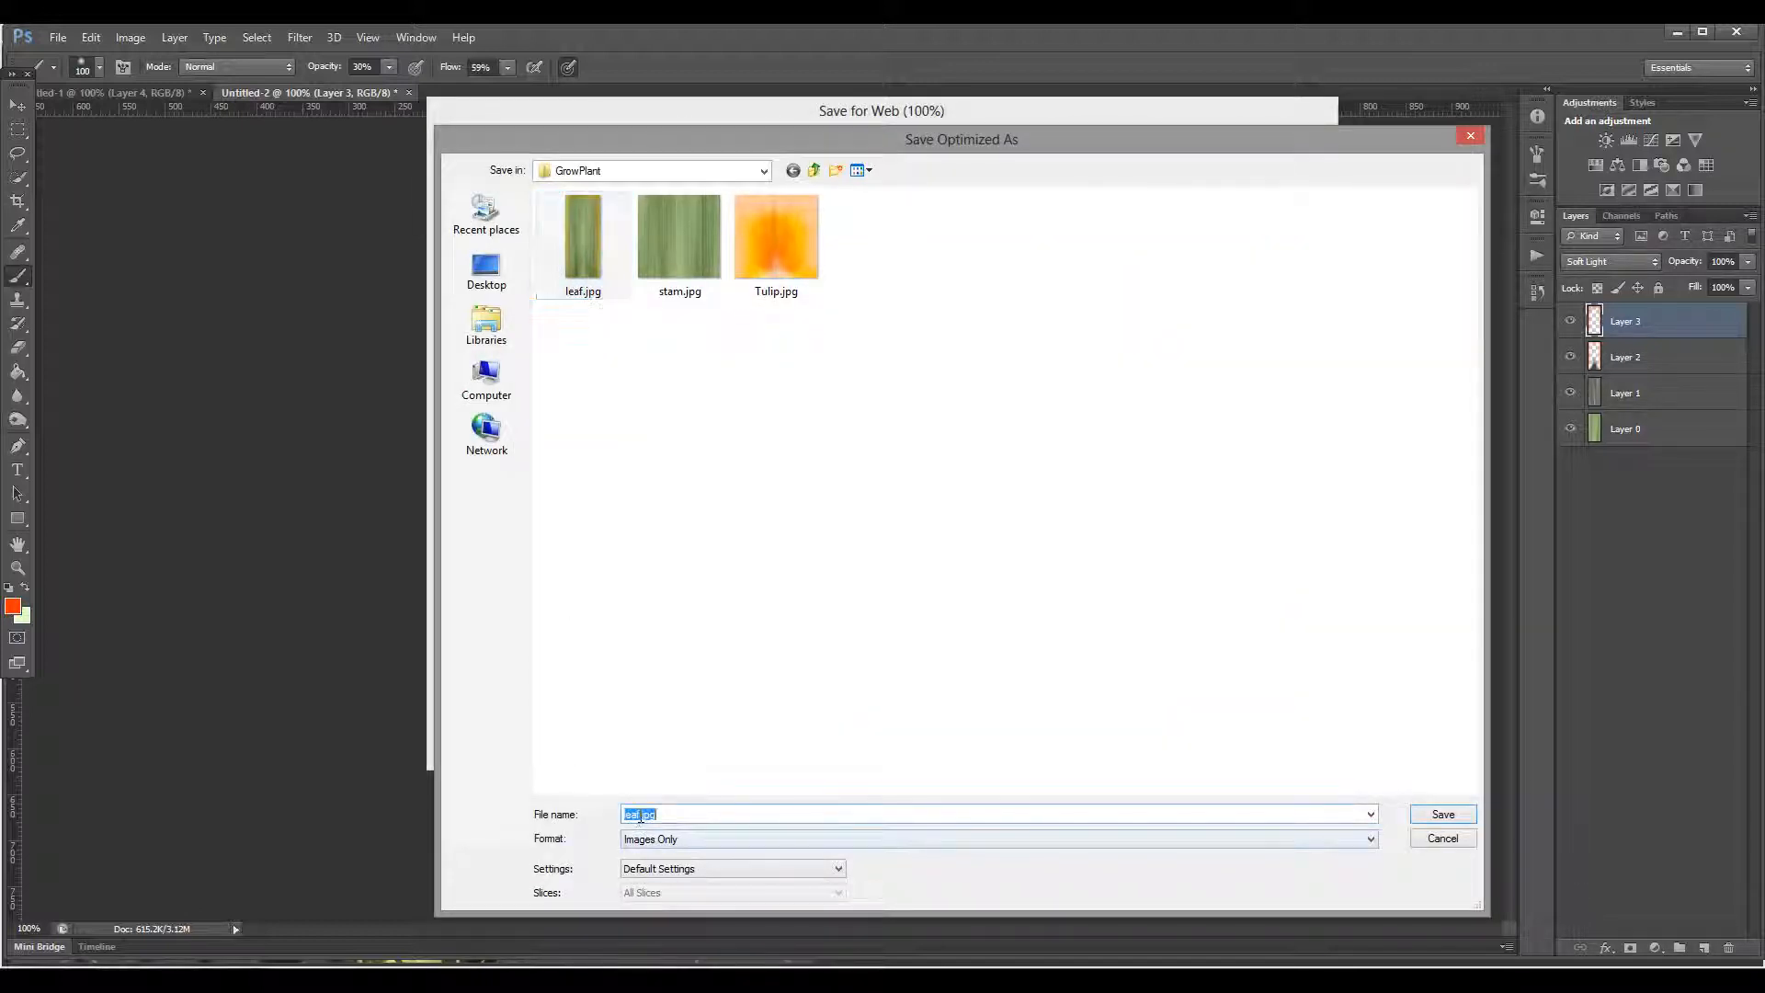
double_click(688, 813)
key("Return")
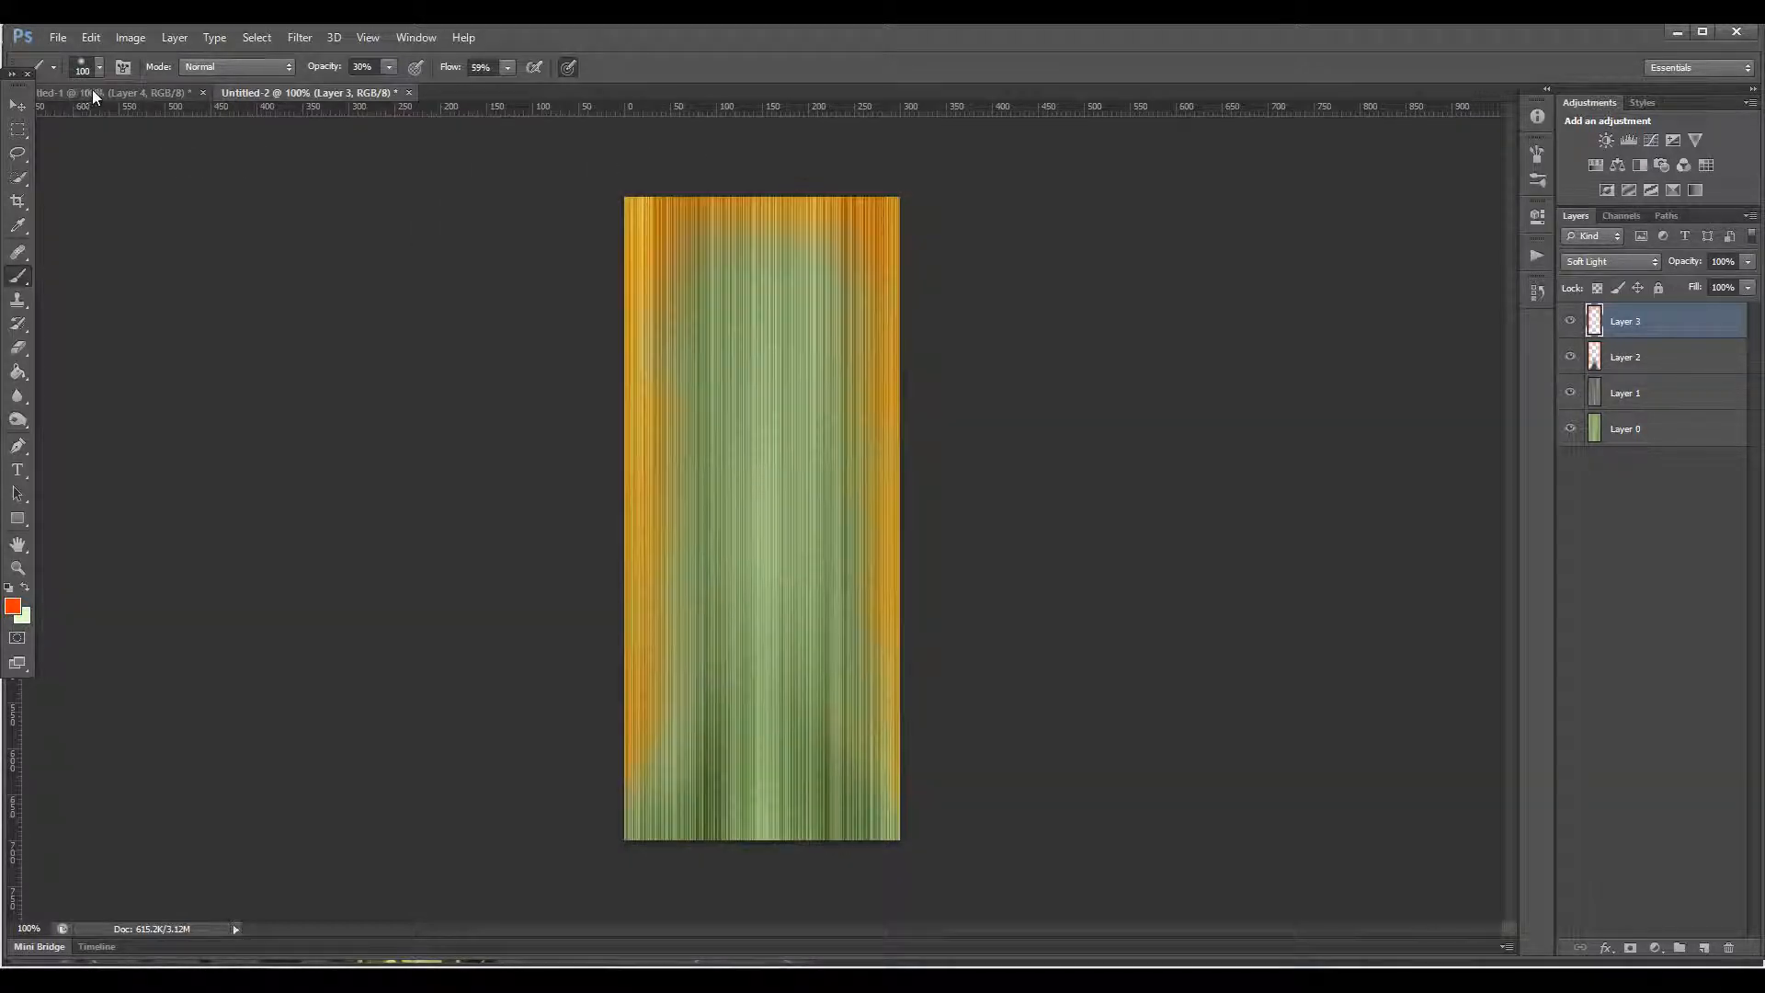
Step: In the Untitled-1 petal document, hide Layers 1 to 4 and add a new layer directly above the Background
left_click(93, 96)
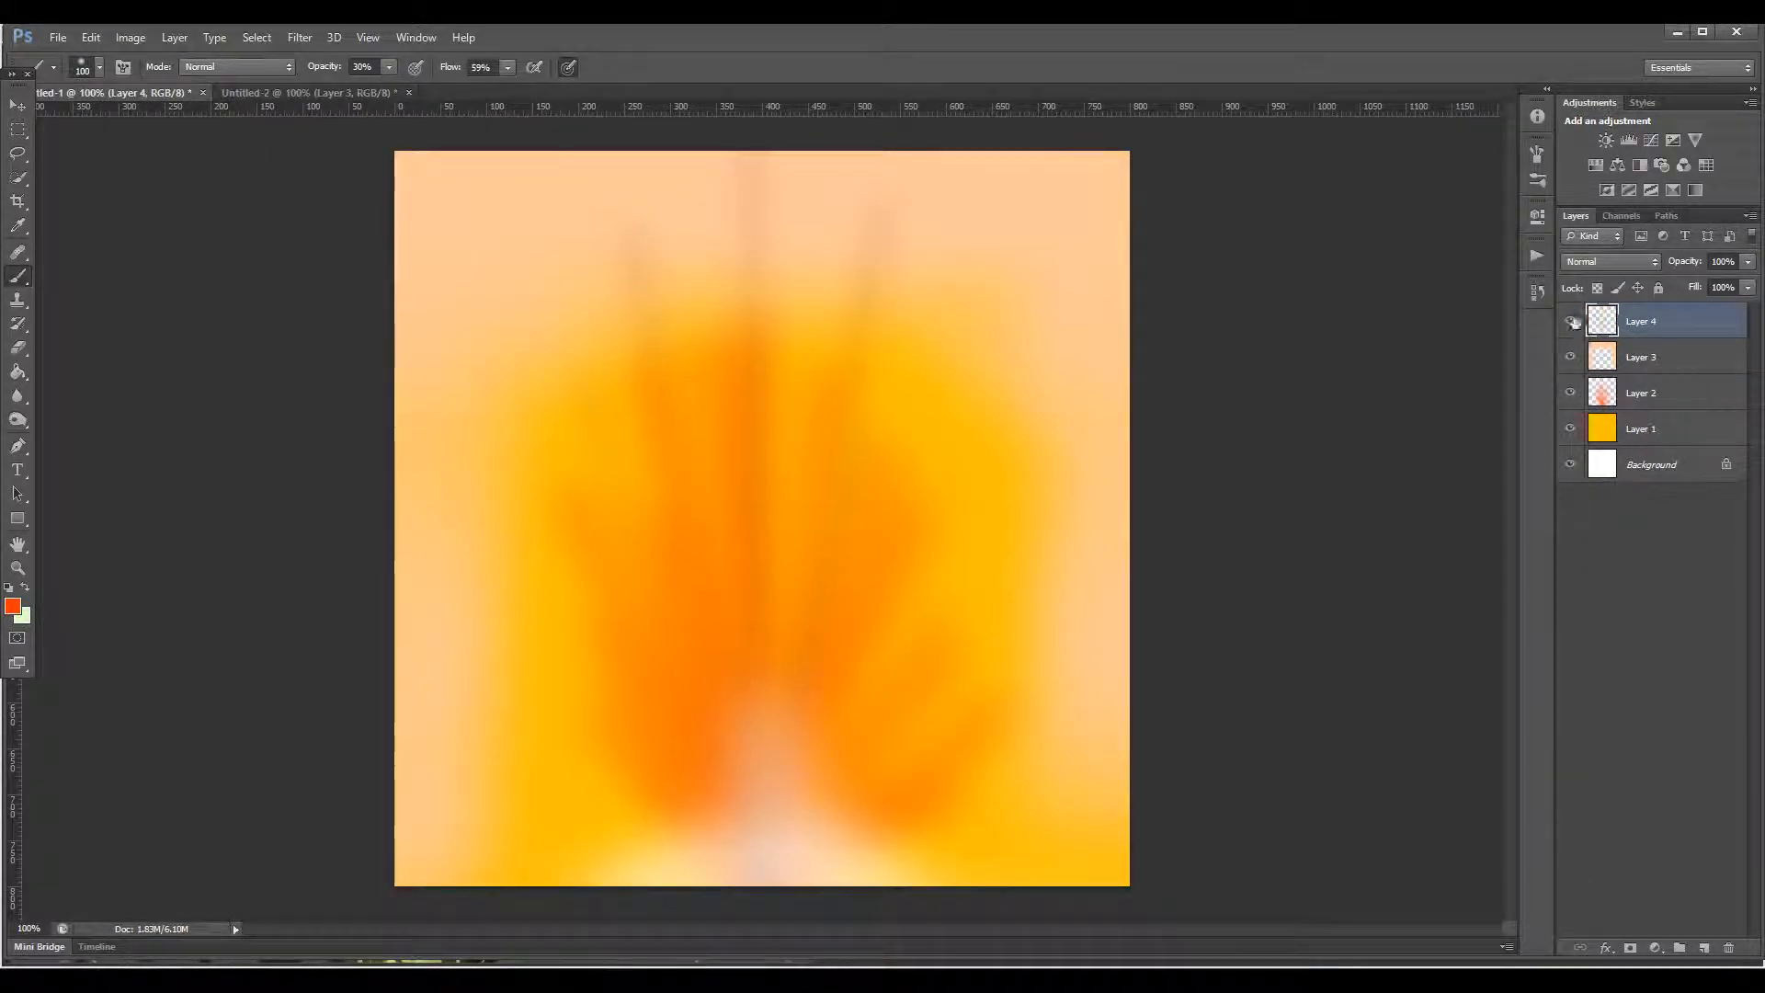
left_click_drag(1568, 333, 1570, 430)
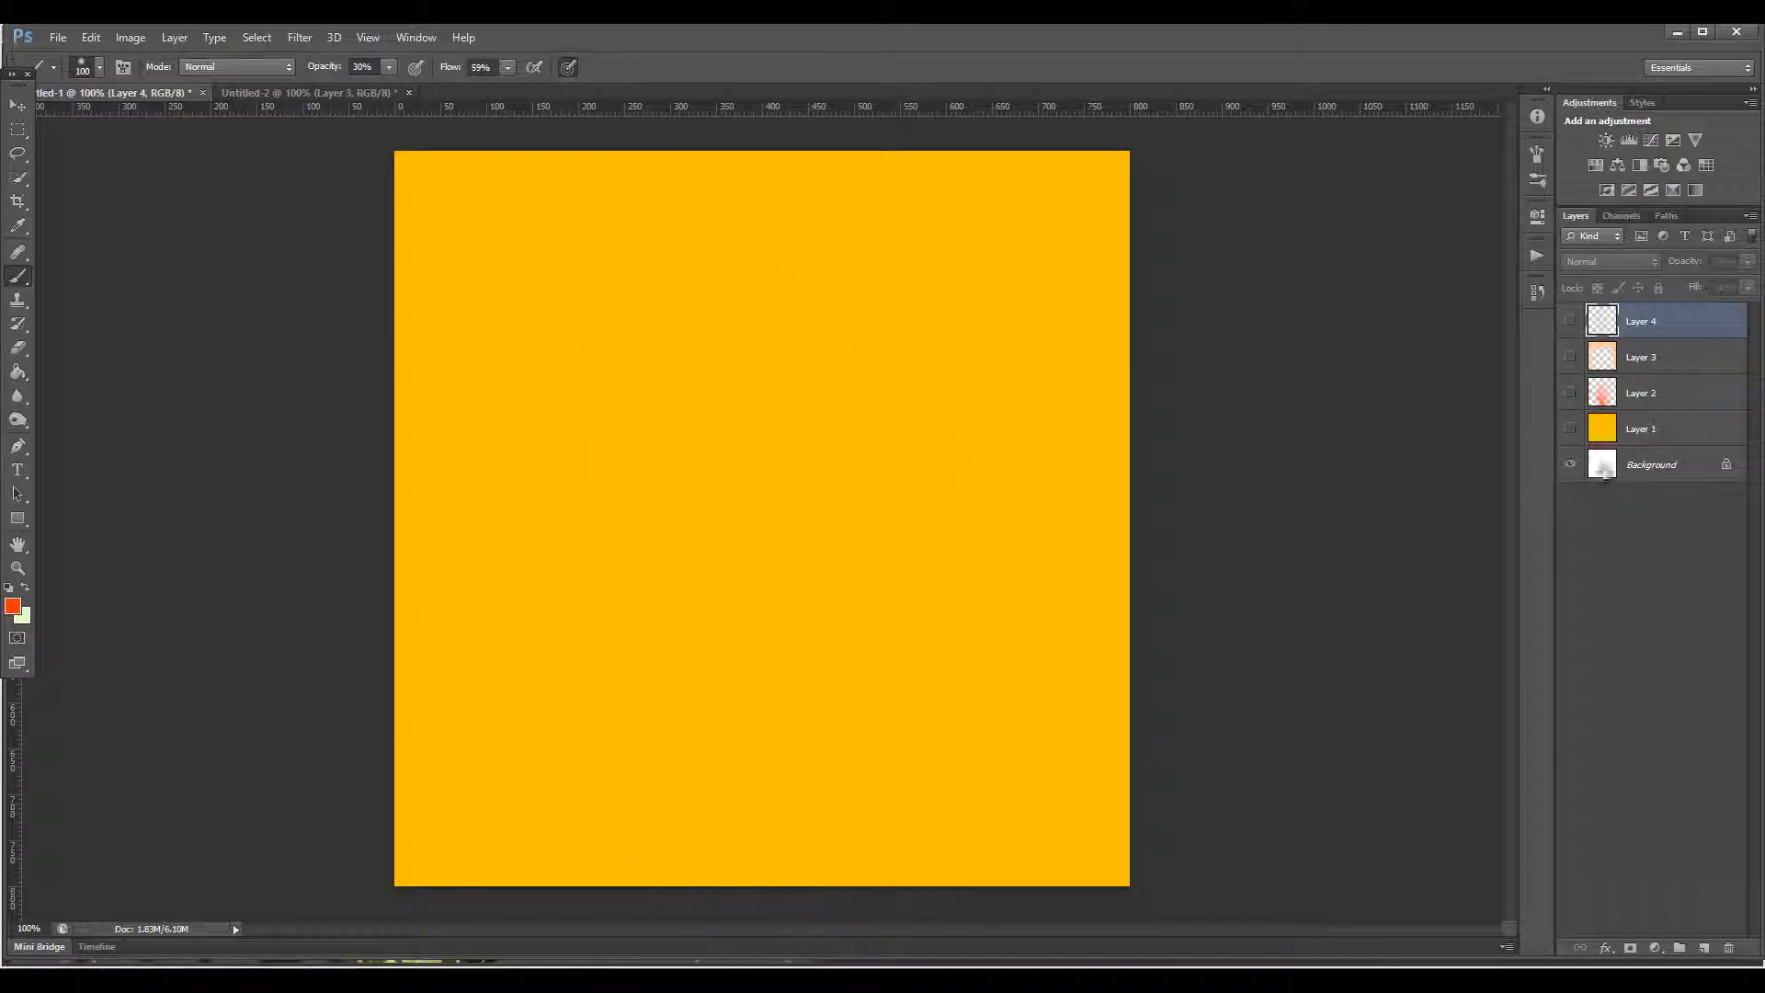
left_click_drag(1673, 458, 1597, 956)
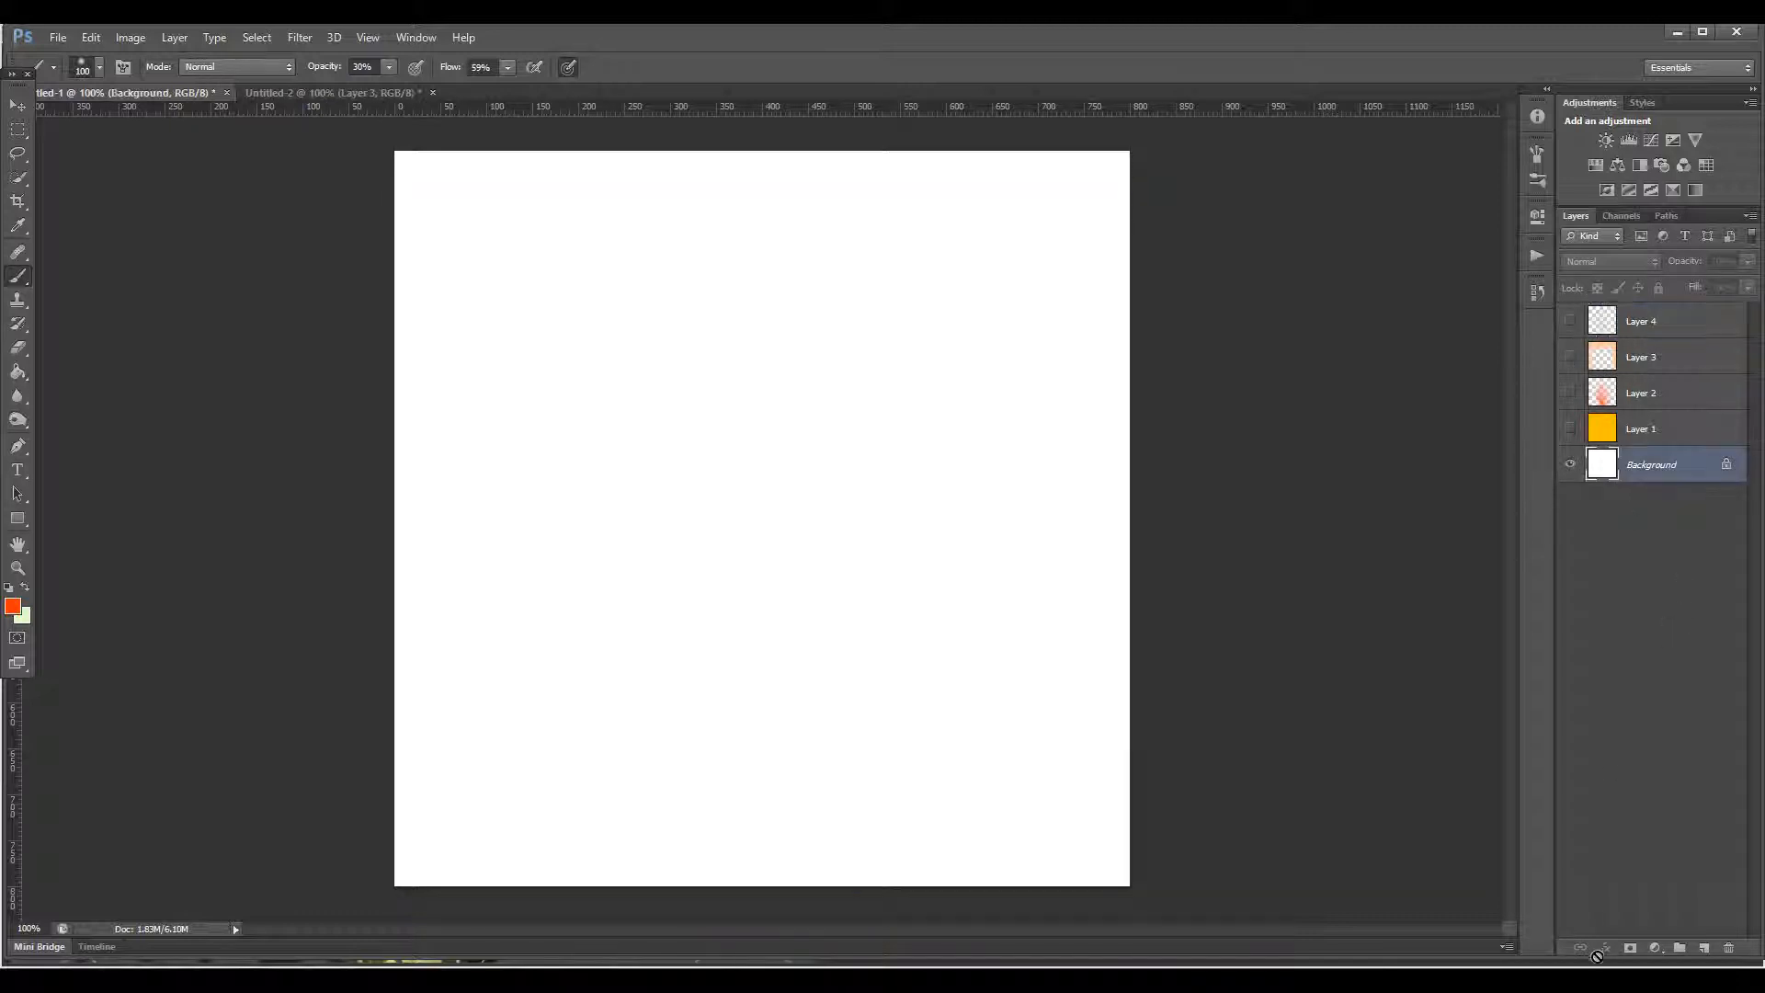
left_click(1703, 950)
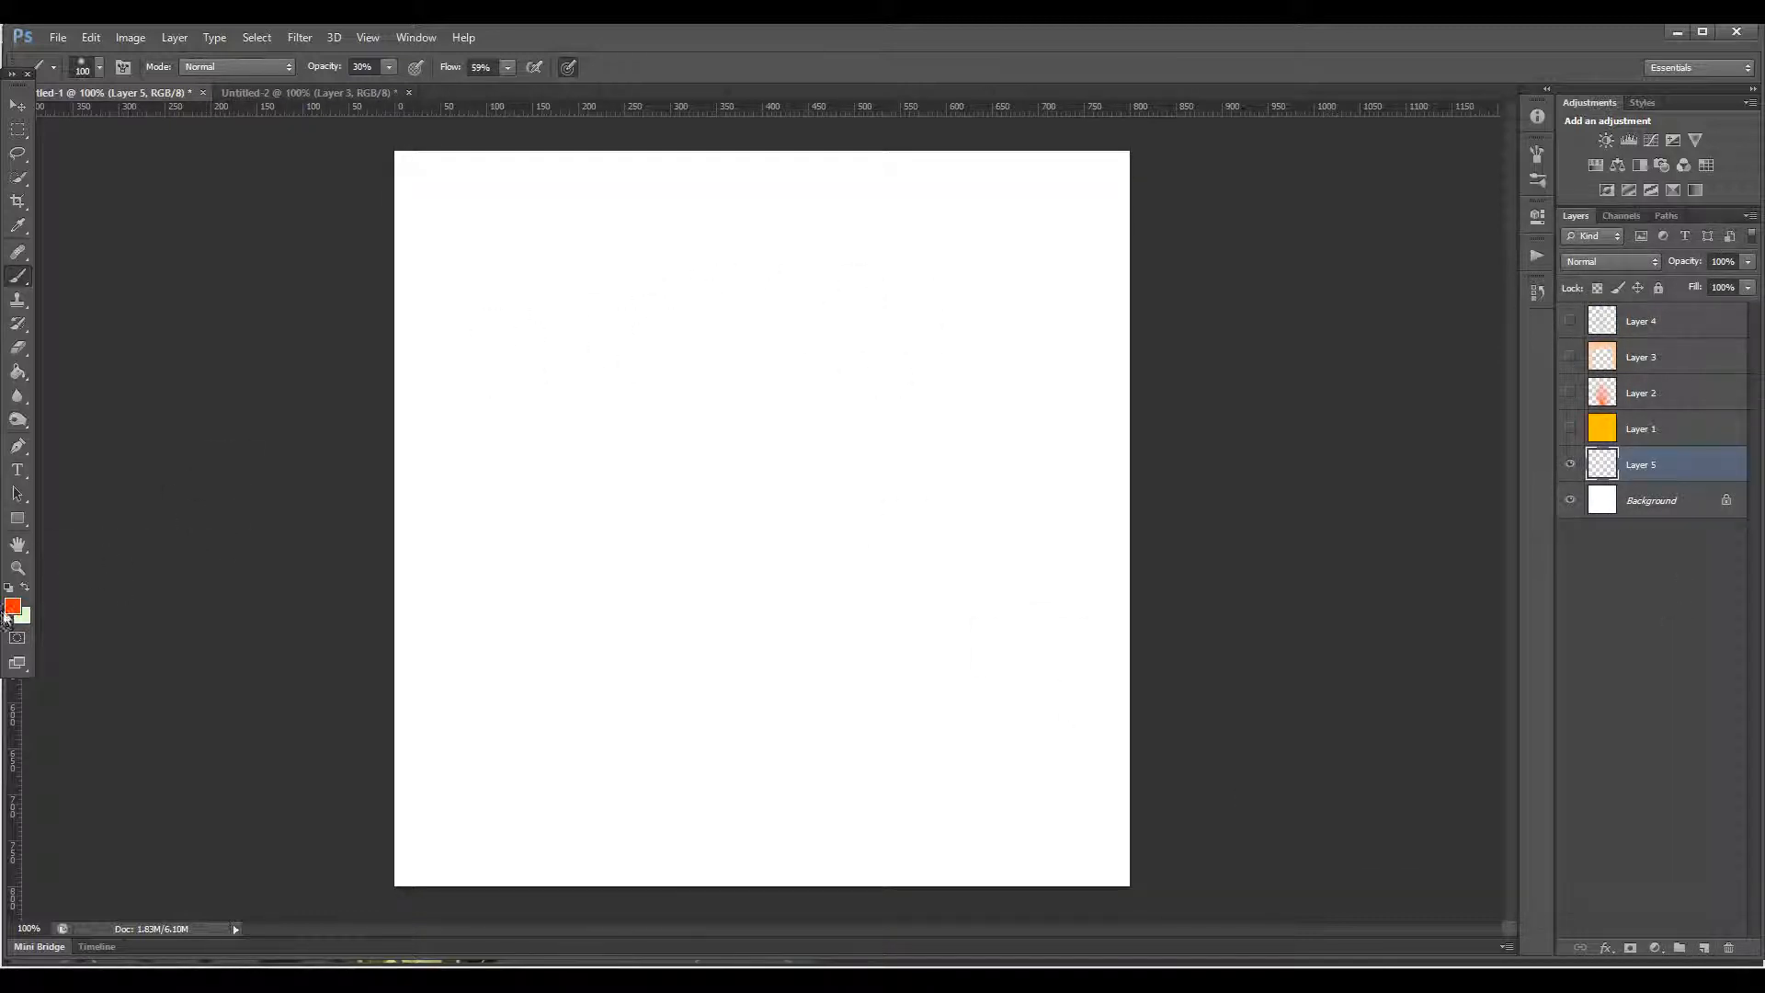
Step: Set the foreground colour to orange #ff5400 and fill the new layer with it using the Paint Bucket
left_click(8, 611)
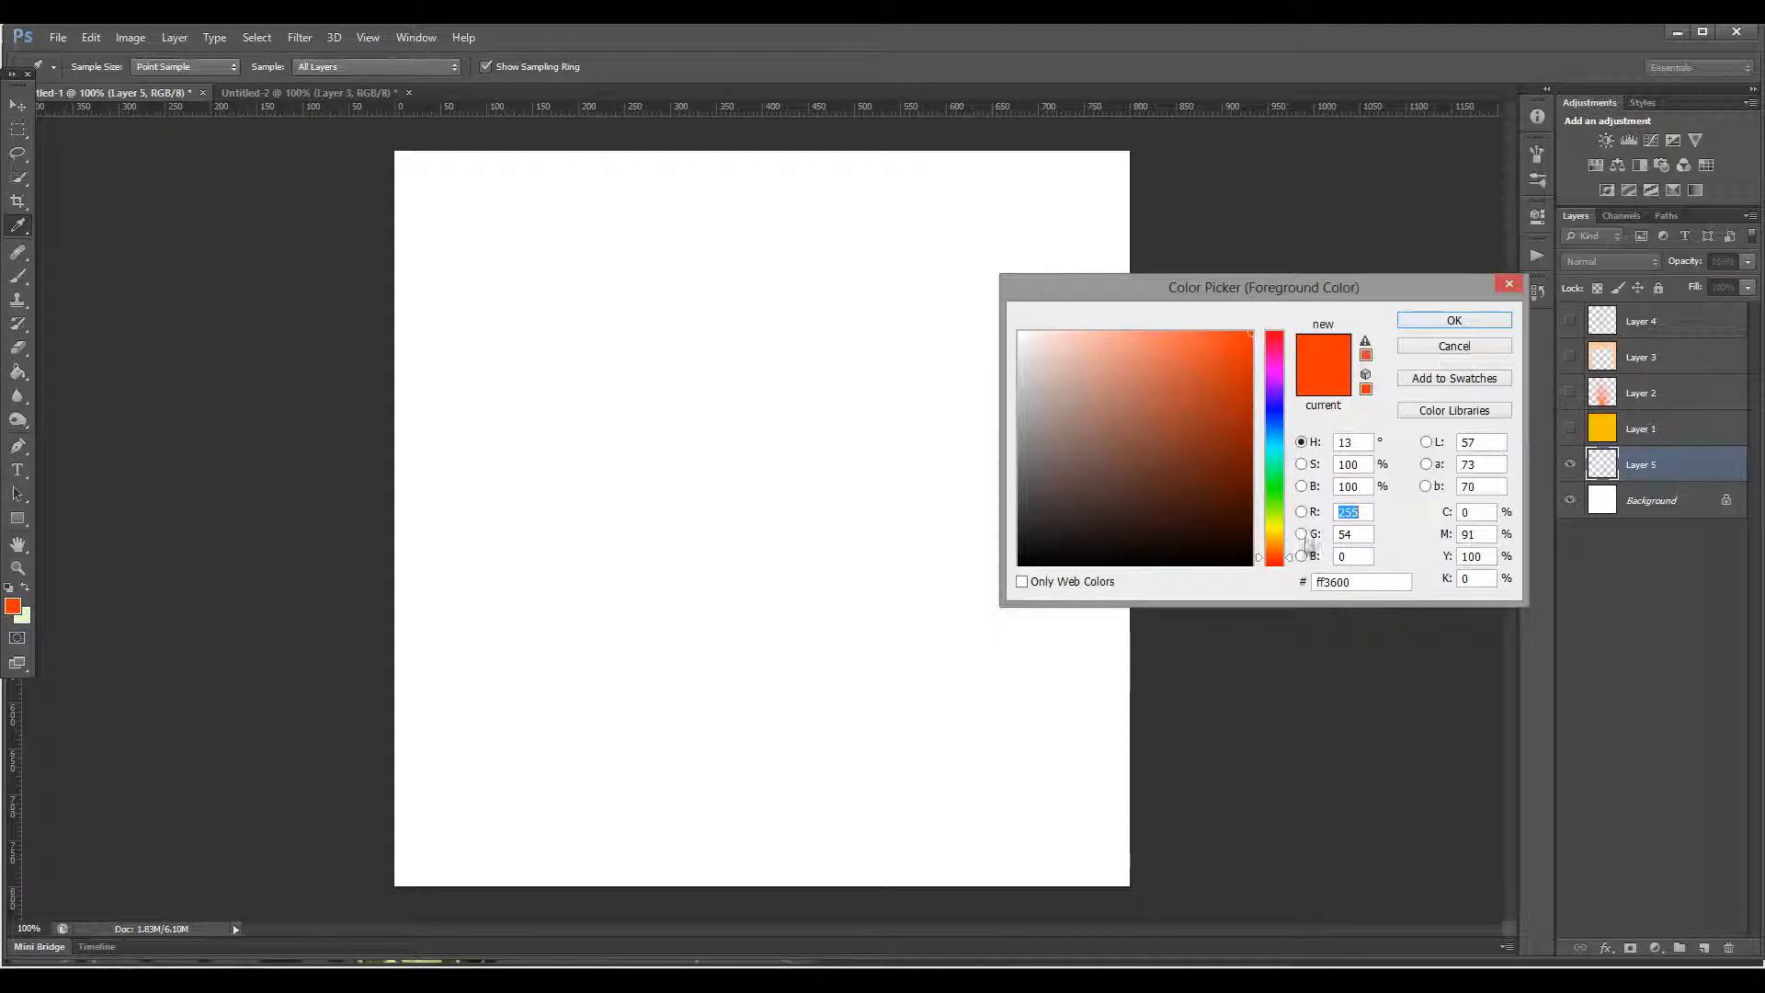
left_click_drag(1275, 552, 1276, 557)
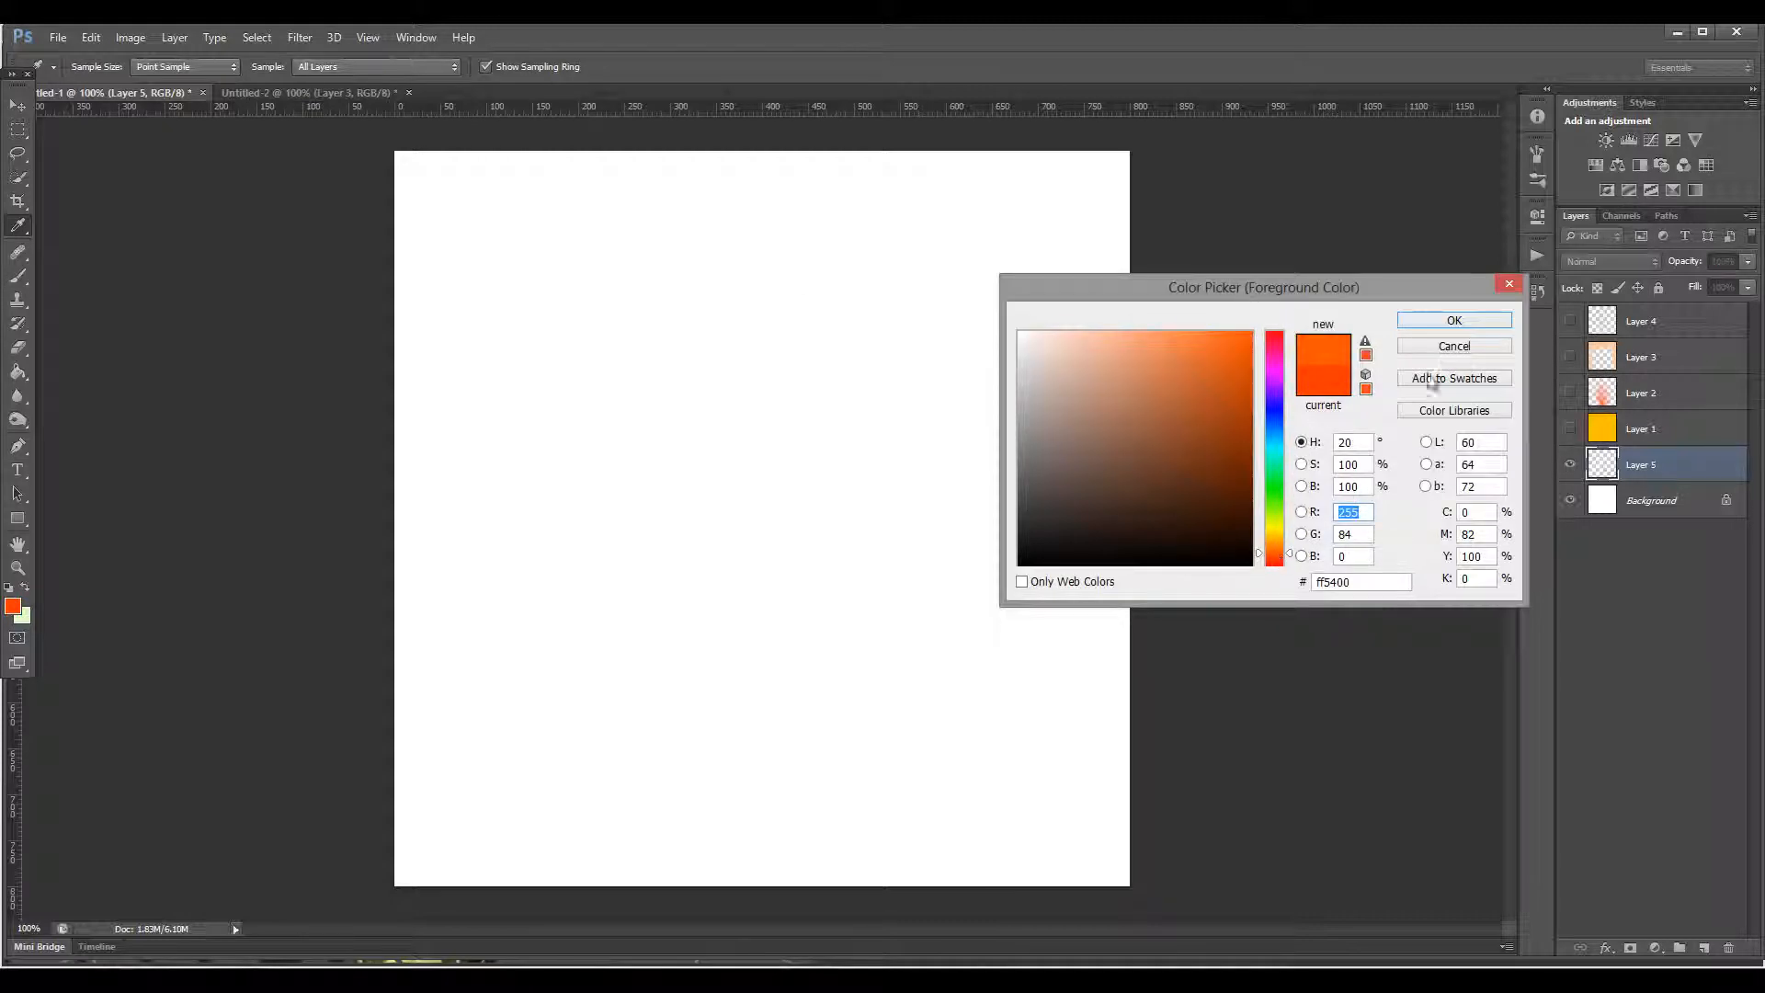
key("Return")
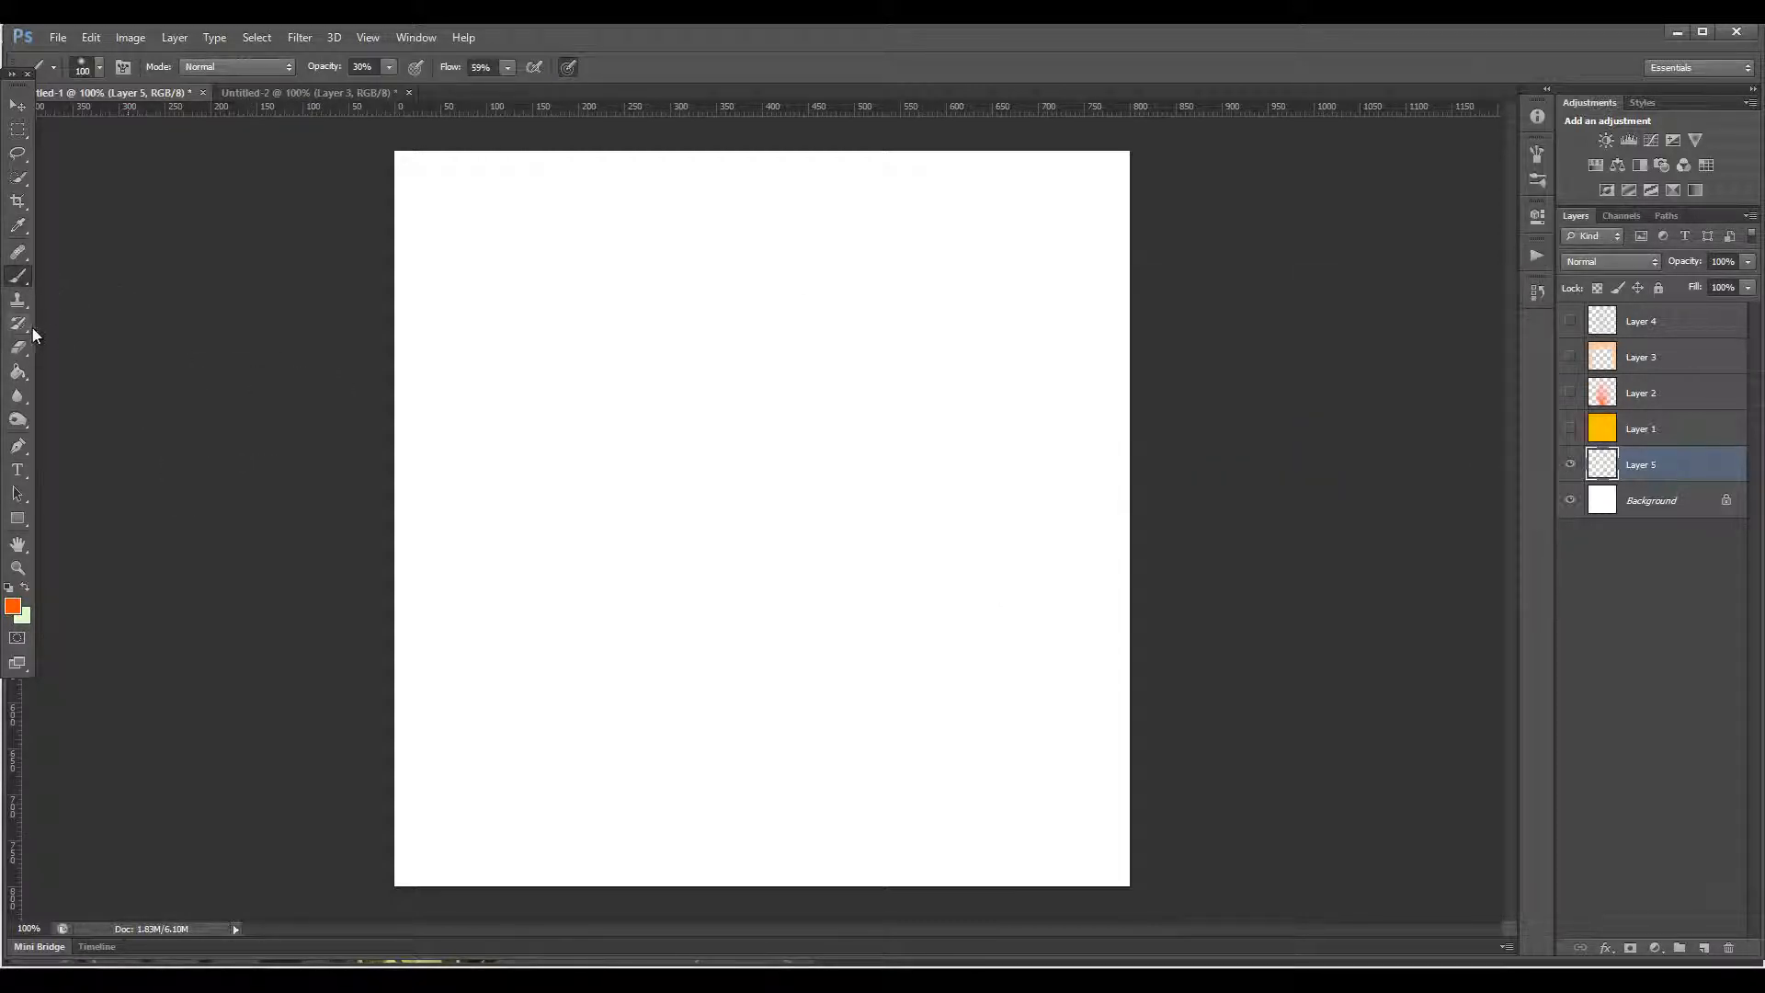
left_click(13, 372)
left_click(579, 358)
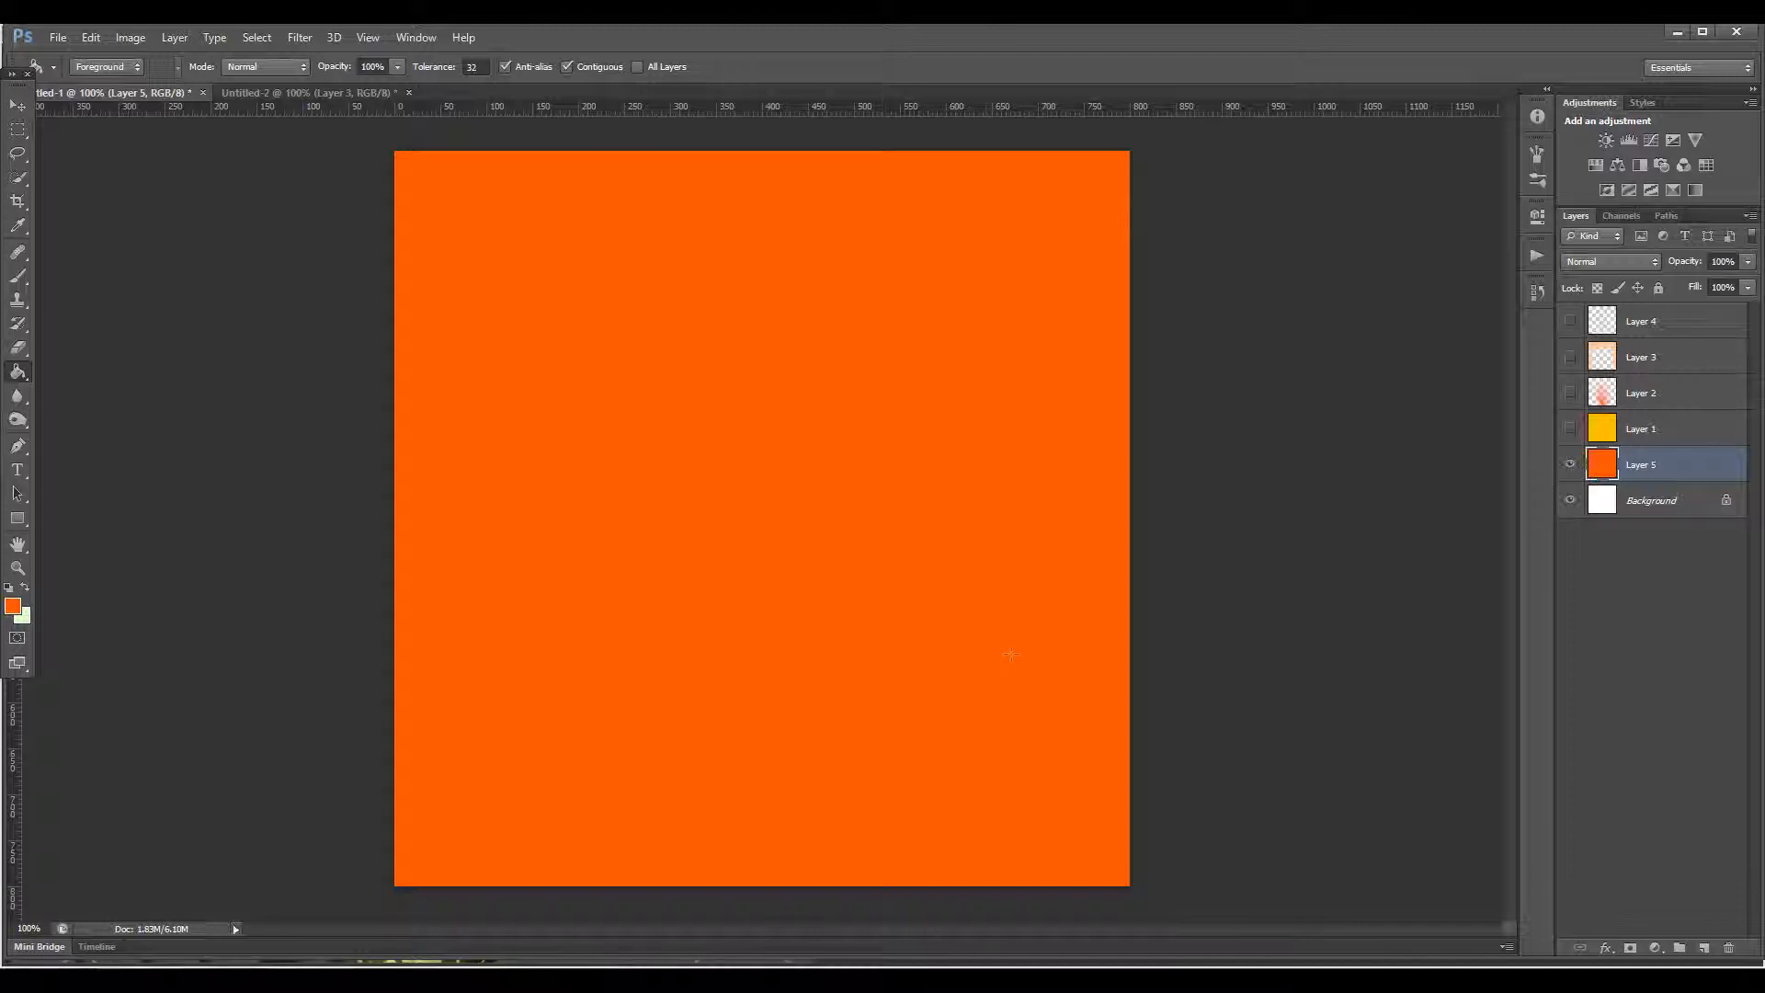
Step: Add another layer above the orange fill and set the foreground colour to a pure-toned red
left_click(1707, 947)
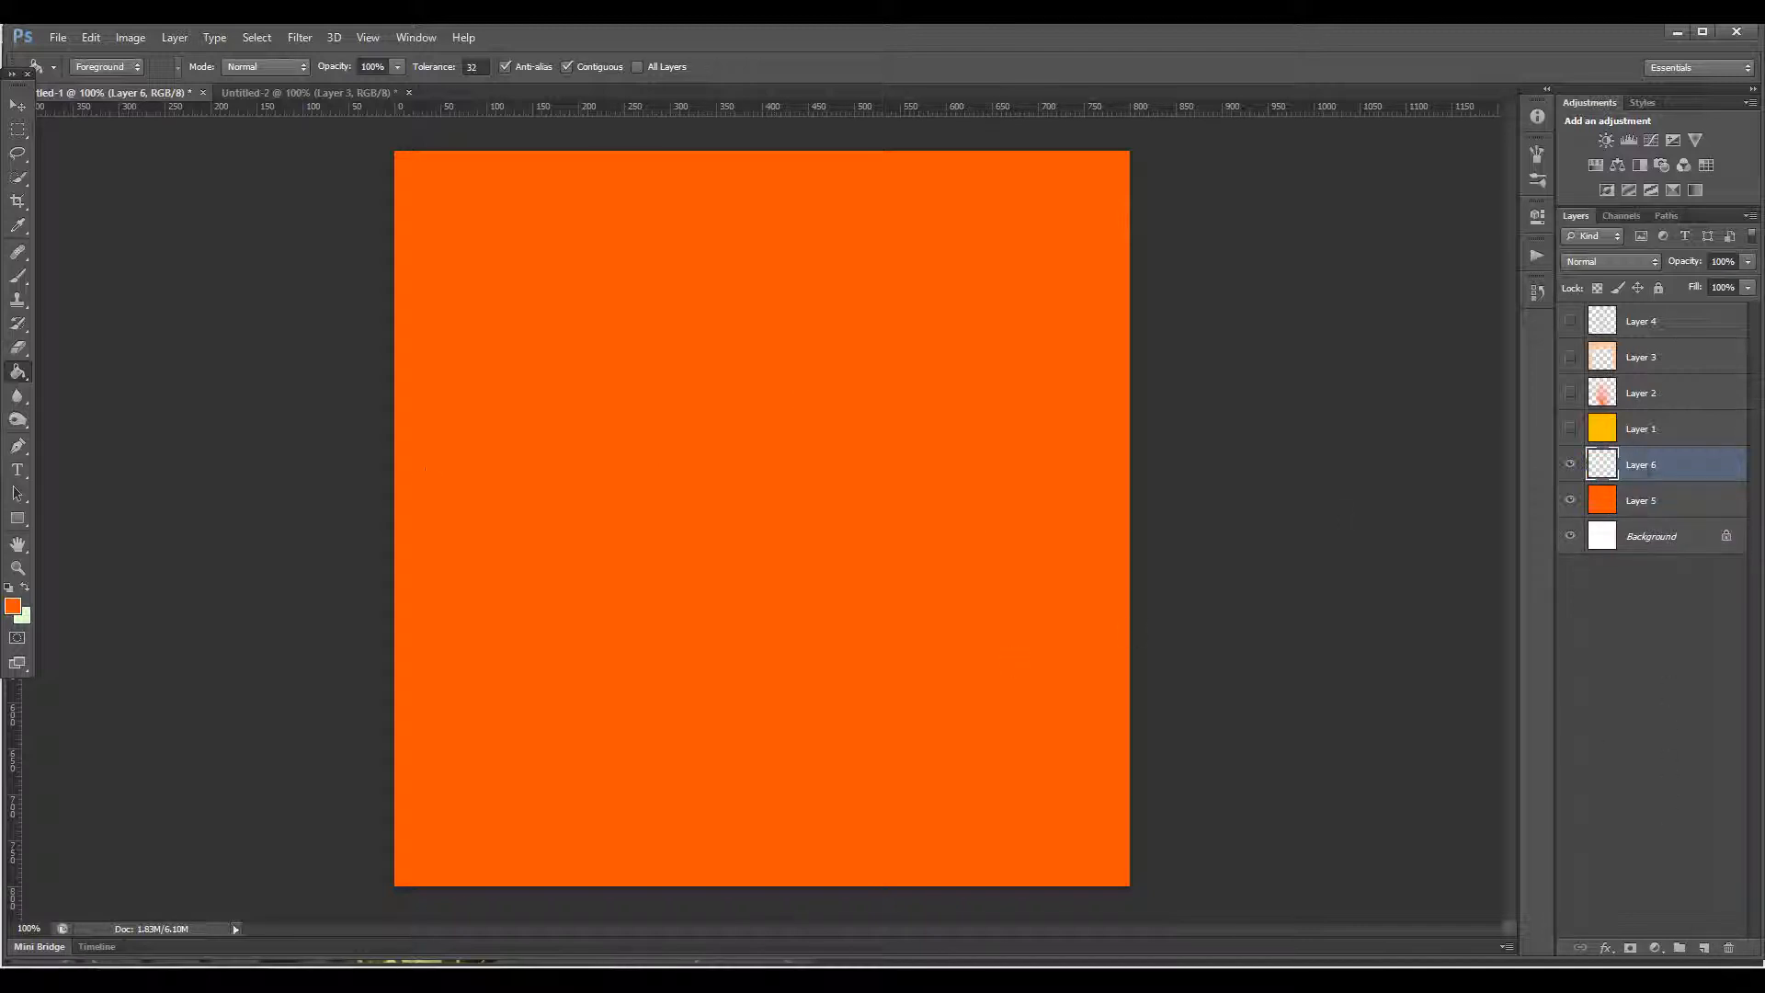
left_click(13, 608)
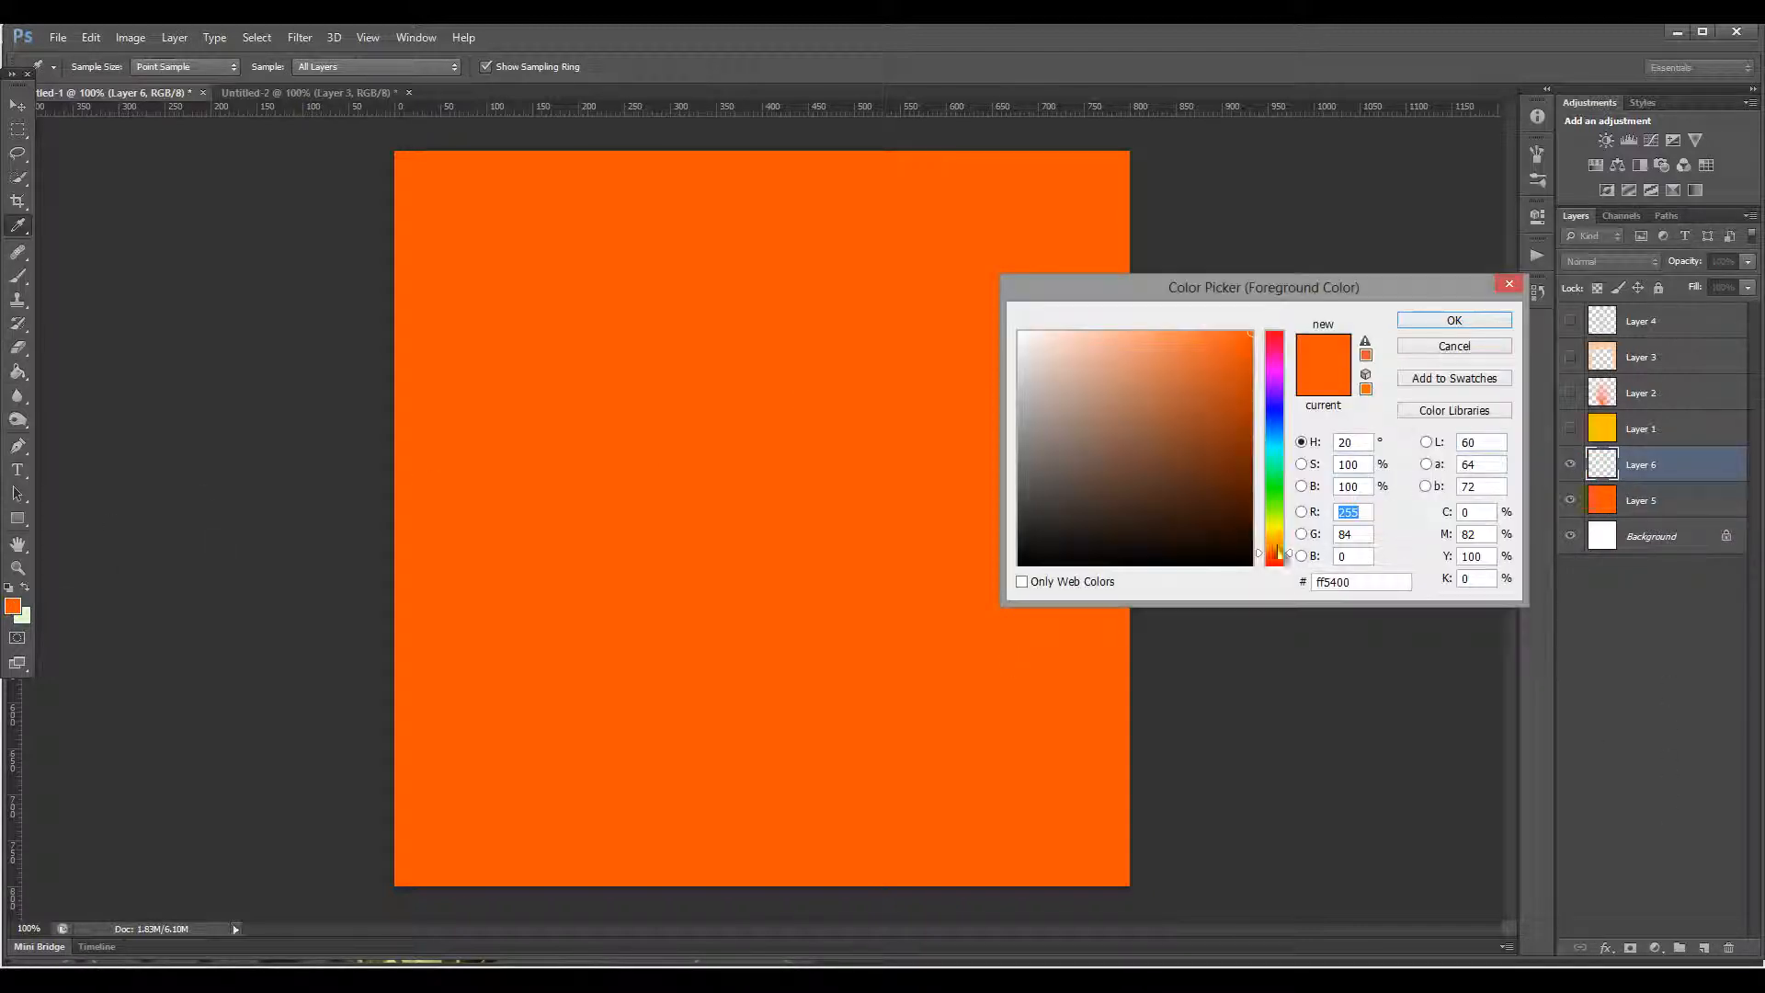
left_click_drag(1277, 552, 1276, 564)
left_click(1454, 320)
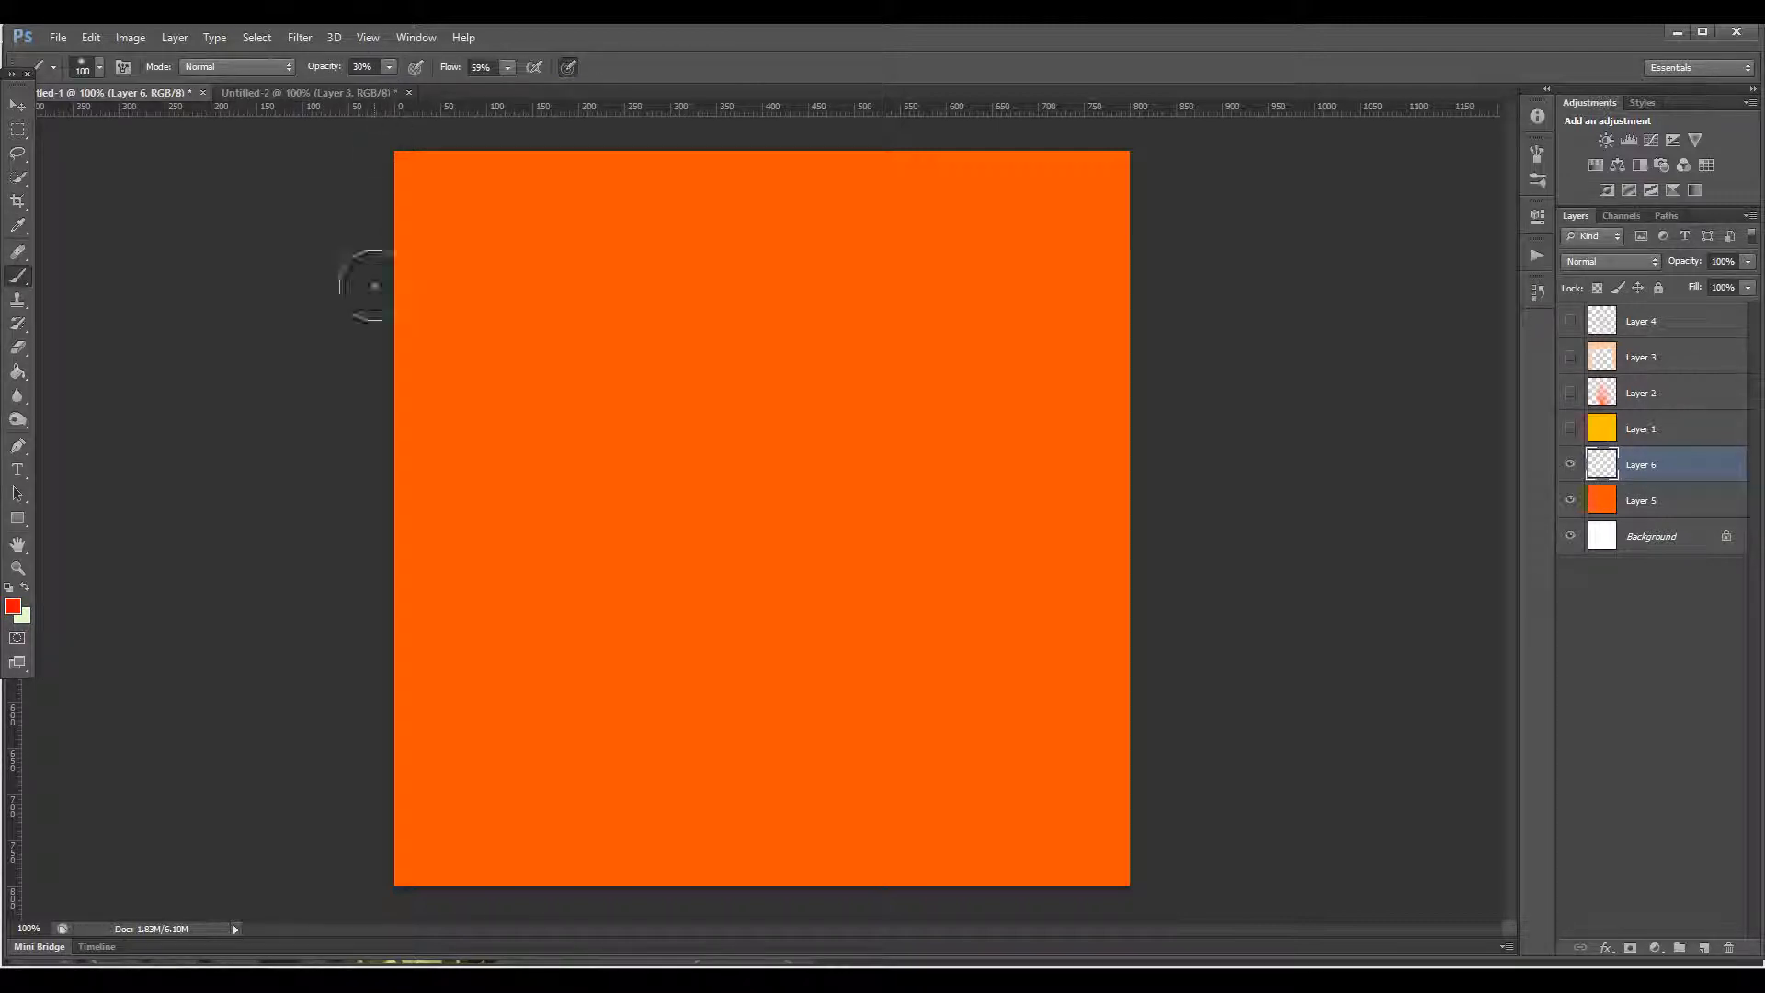
Step: Brush a soft red area rising from the petal's base through its centre, with the brush opacity set to 70%
key("4")
mouse_move(701, 859)
left_mouse_down()
mouse_move(692, 699)
mouse_move(790, 745)
mouse_move(762, 806)
mouse_move(781, 749)
mouse_move(744, 602)
mouse_move(787, 588)
mouse_move(688, 633)
mouse_move(645, 772)
mouse_move(730, 859)
mouse_move(820, 811)
left_mouse_up()
key("7")
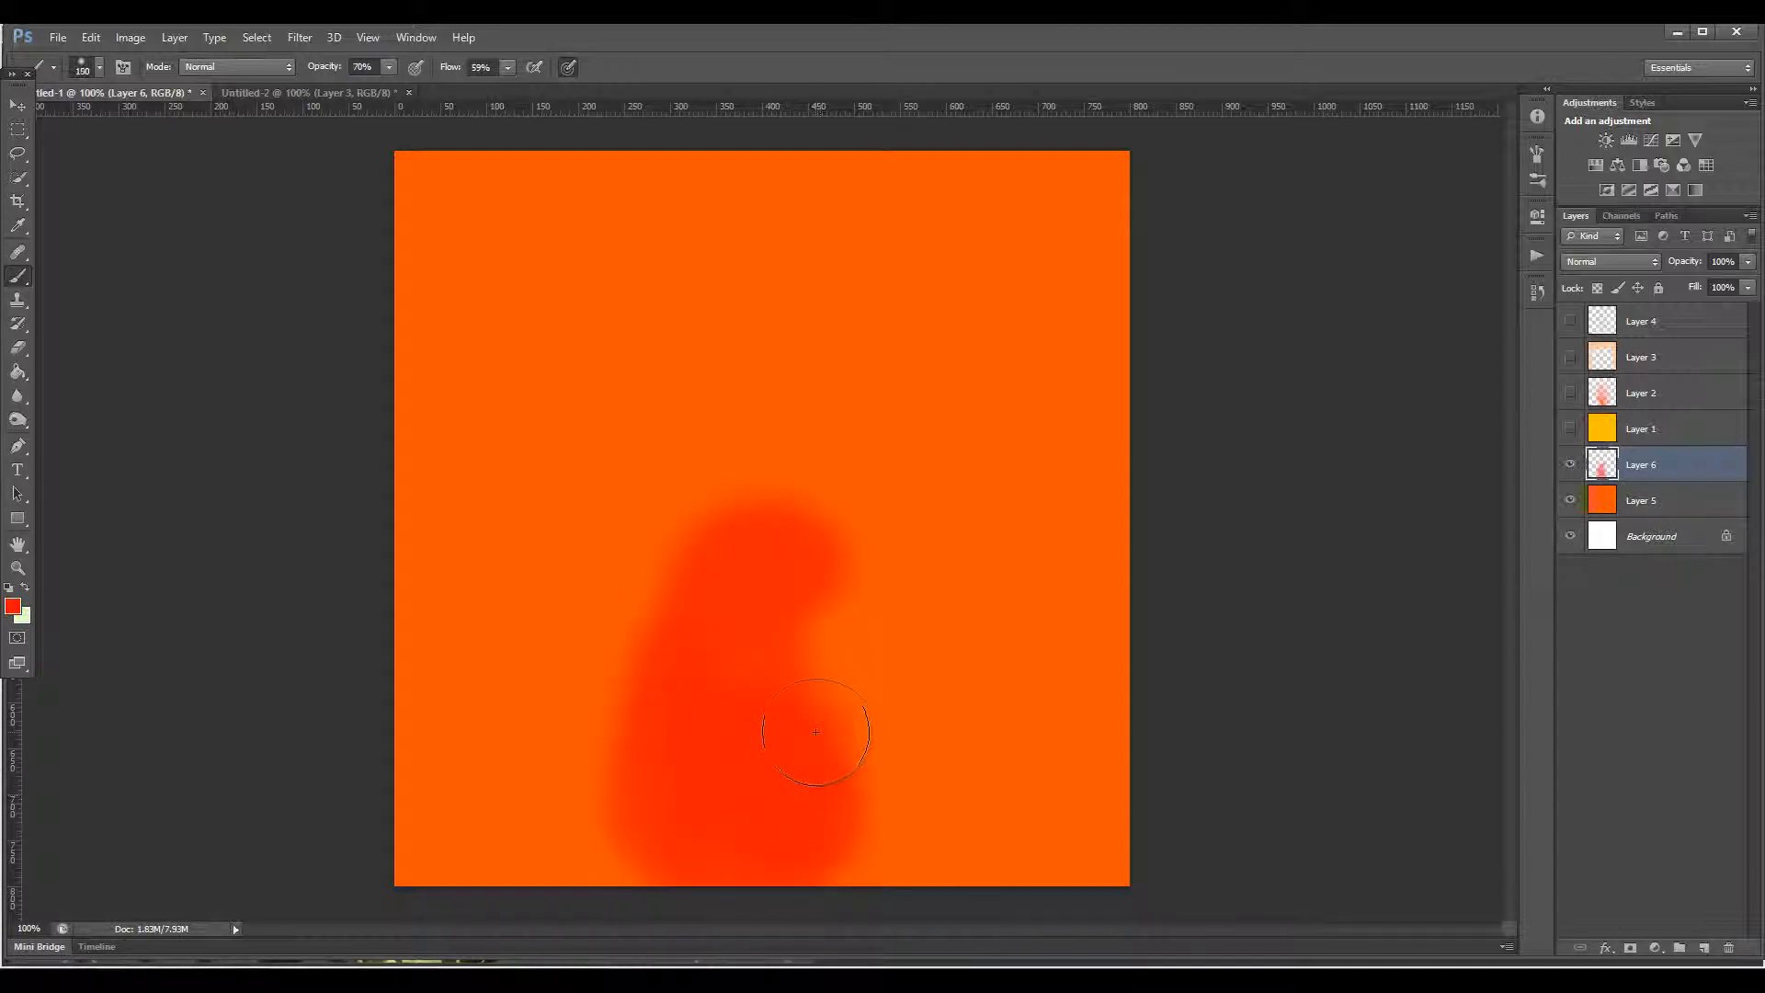
mouse_move(855, 650)
left_mouse_down()
mouse_move(675, 593)
mouse_move(779, 496)
mouse_move(611, 760)
mouse_move(906, 808)
mouse_move(928, 782)
mouse_move(827, 648)
left_mouse_up()
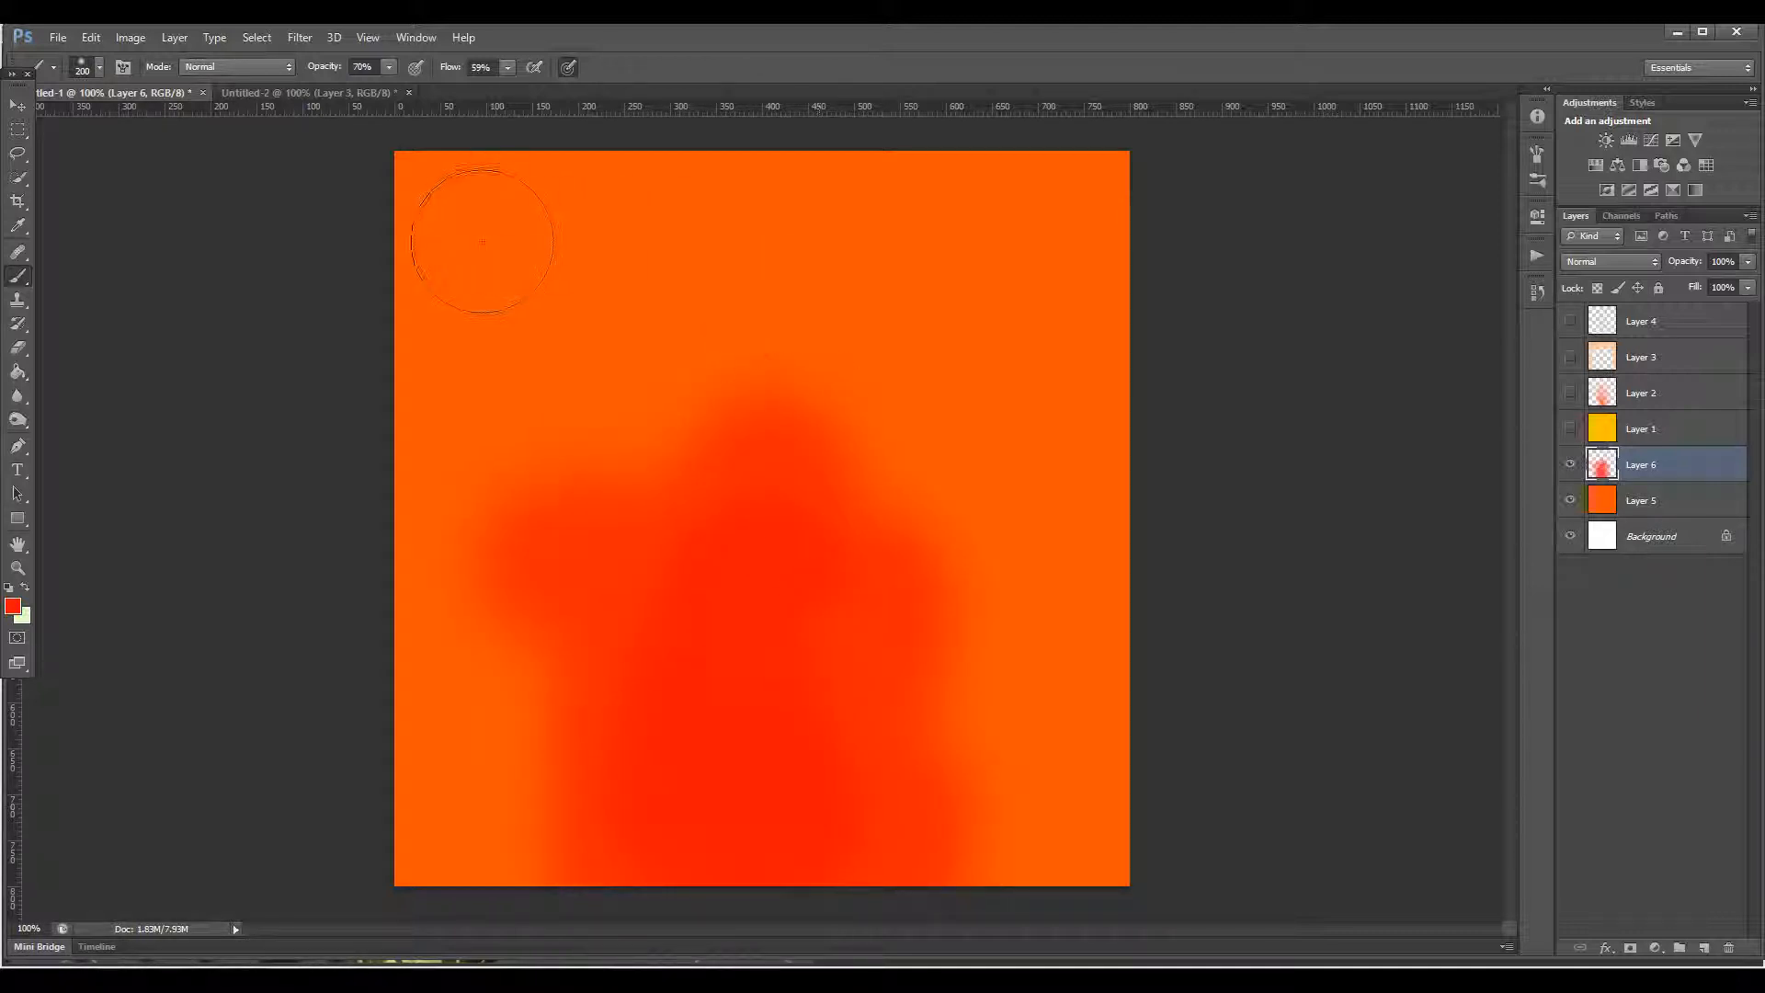
Step: Brush red along the petal texture's upper edge and both sides with the 200 px brush at 70% opacity
mouse_move(482, 241)
left_mouse_down()
mouse_move(485, 209)
mouse_move(1136, 195)
mouse_move(1059, 182)
left_mouse_up()
left_click_drag(410, 186, 384, 649)
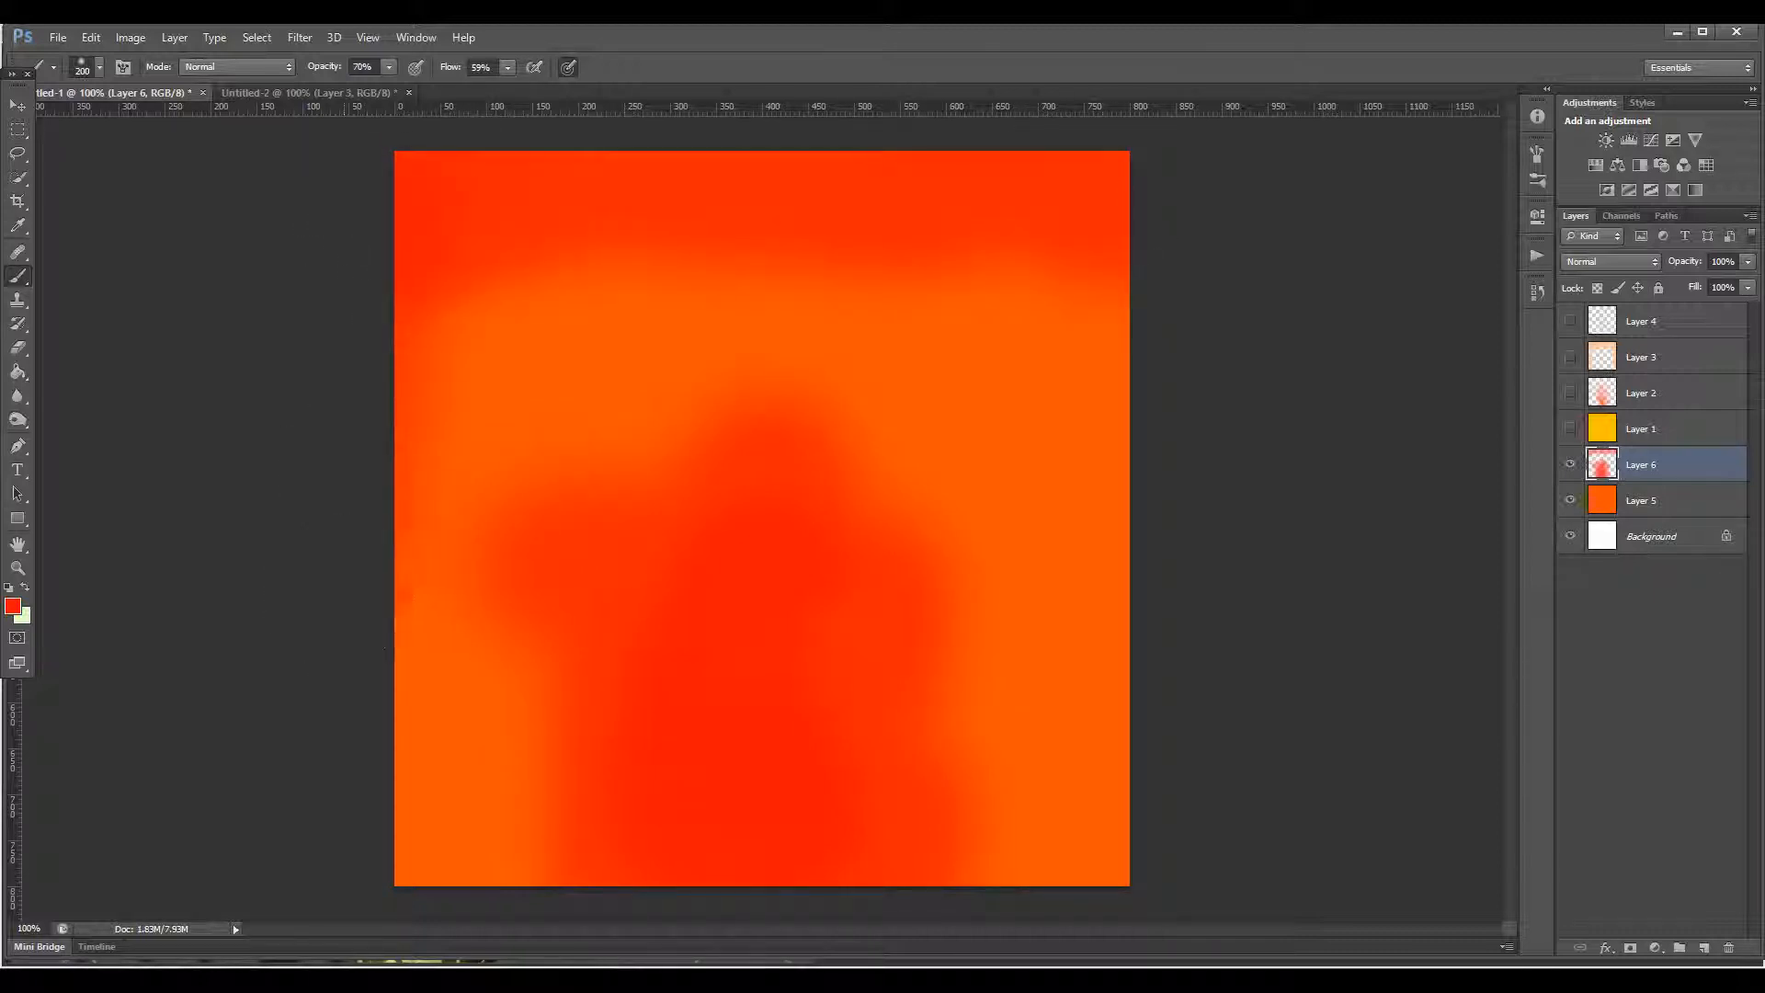
mouse_move(1177, 479)
left_mouse_down()
mouse_move(1162, 425)
mouse_move(1202, 698)
mouse_move(1171, 858)
mouse_move(1042, 863)
left_mouse_up()
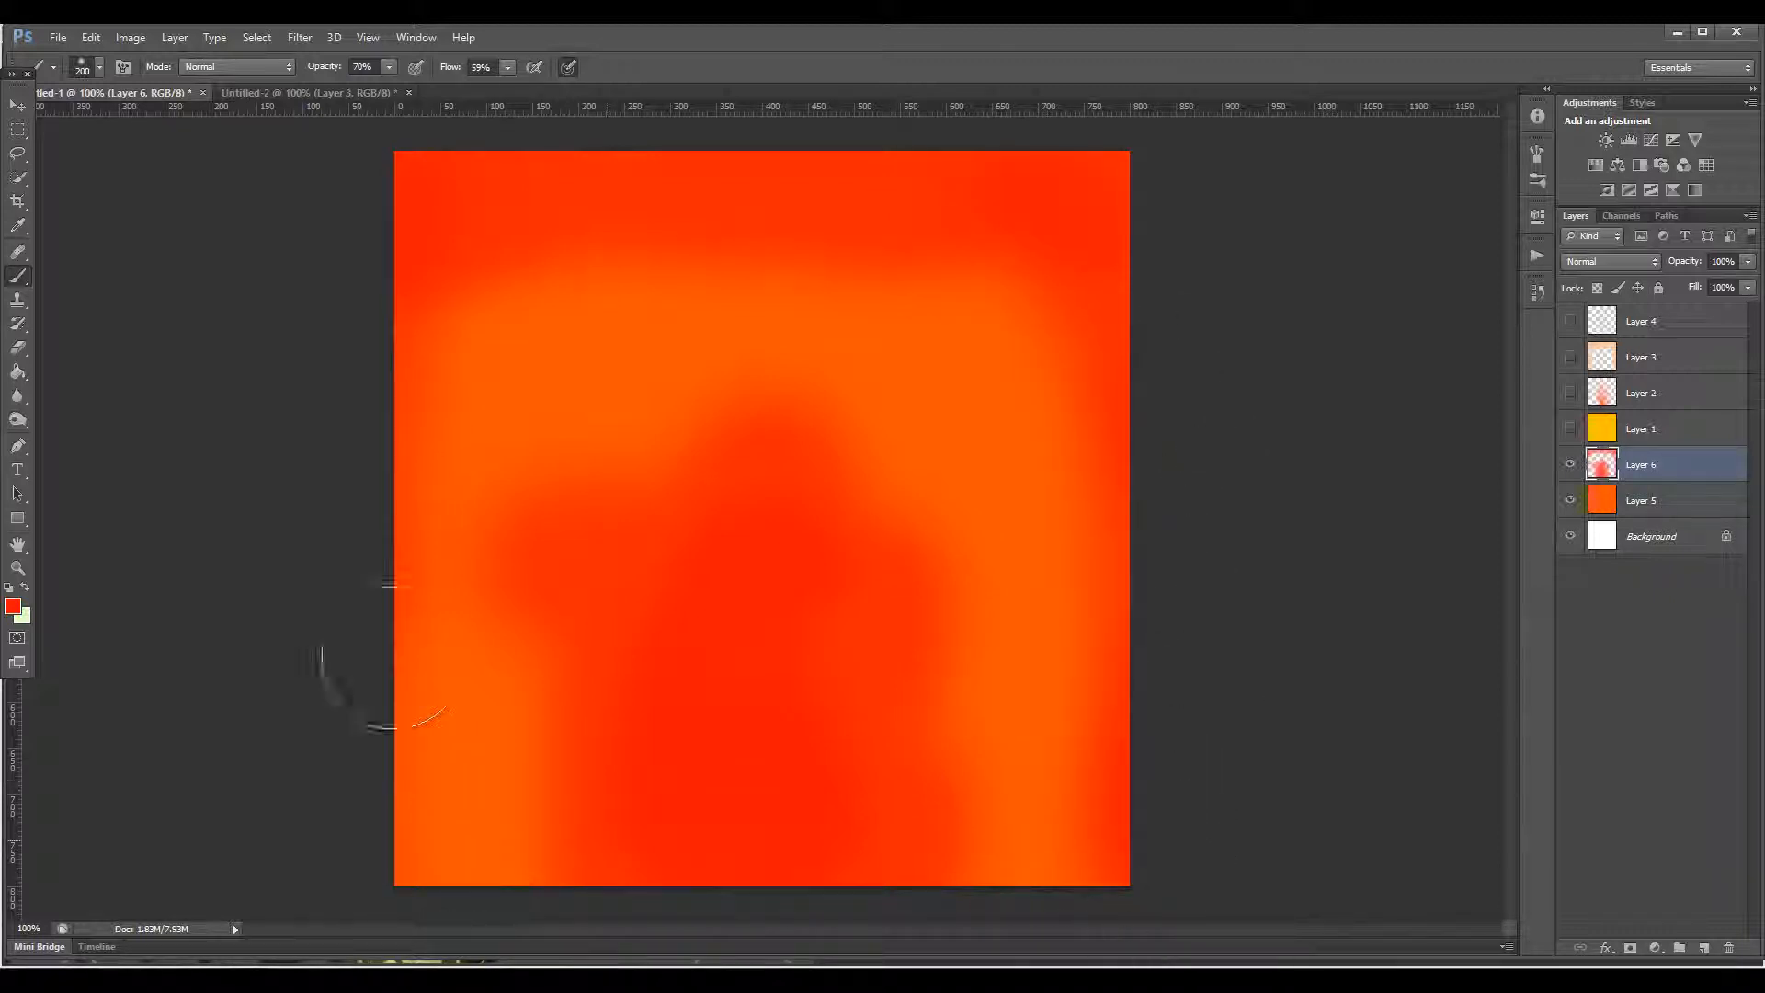
left_click_drag(360, 340, 391, 552)
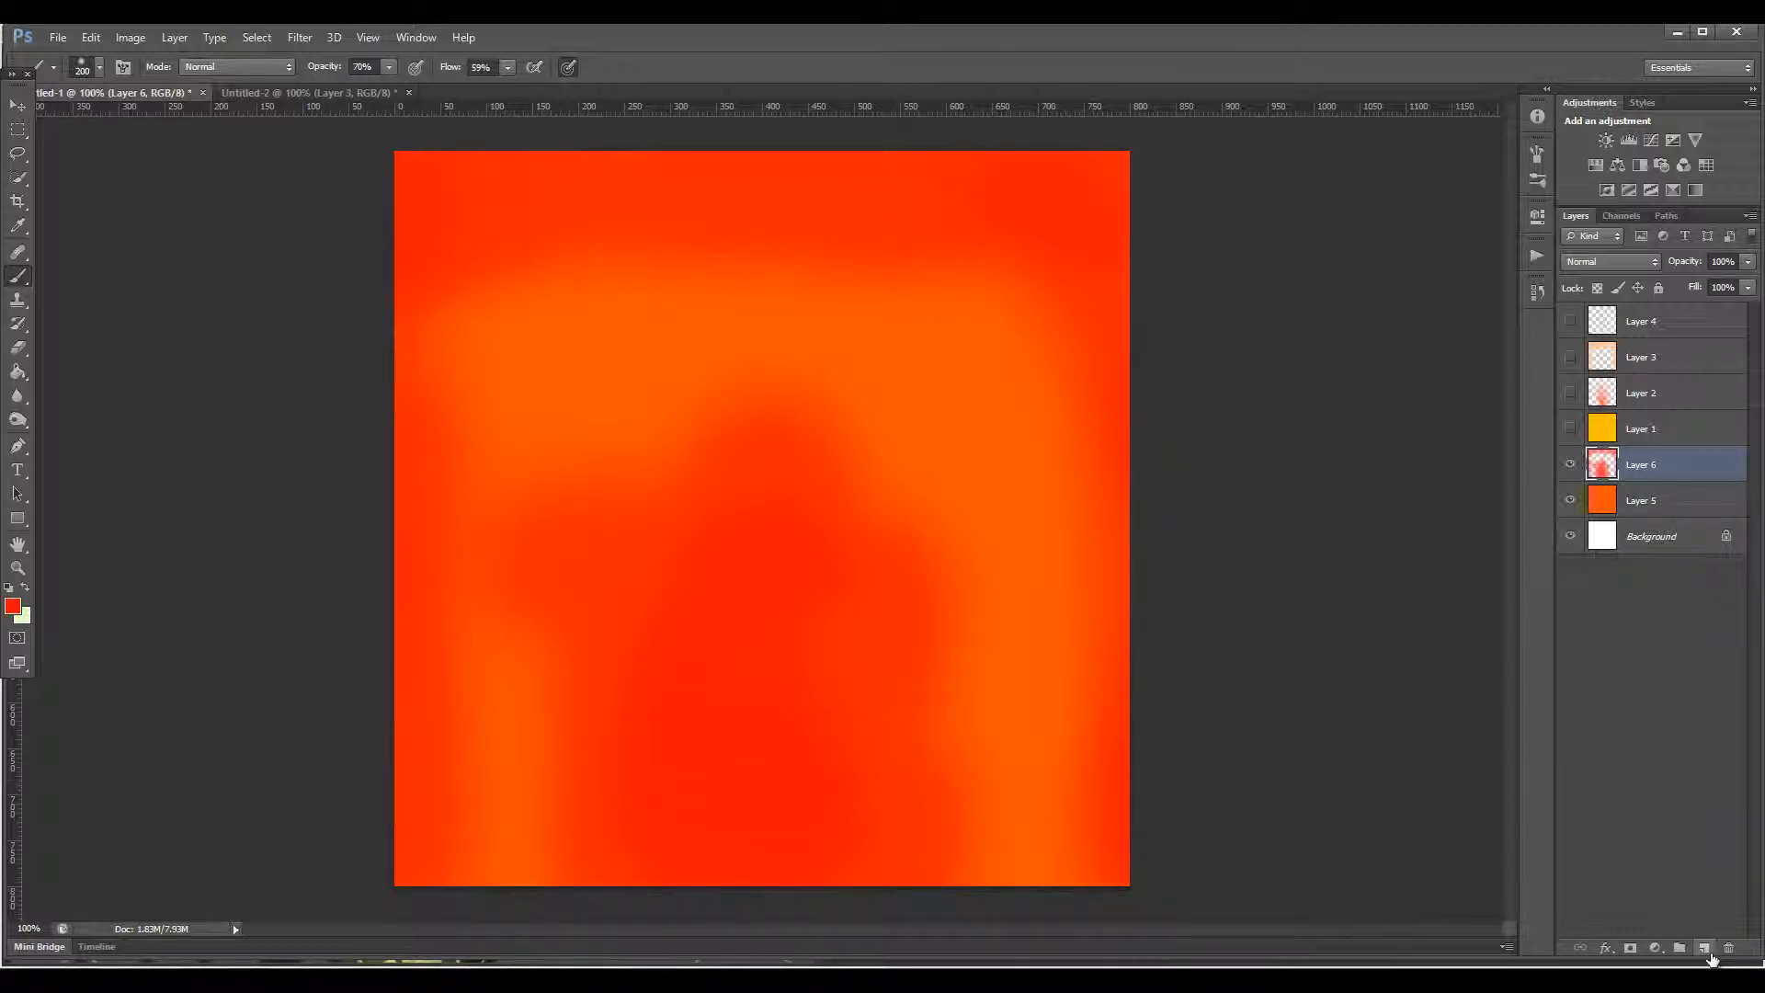
Step: Add a layer above the red shading, reset the colours to black and white, and paint an irregular black patch at the petal's base centre
left_click(1705, 950)
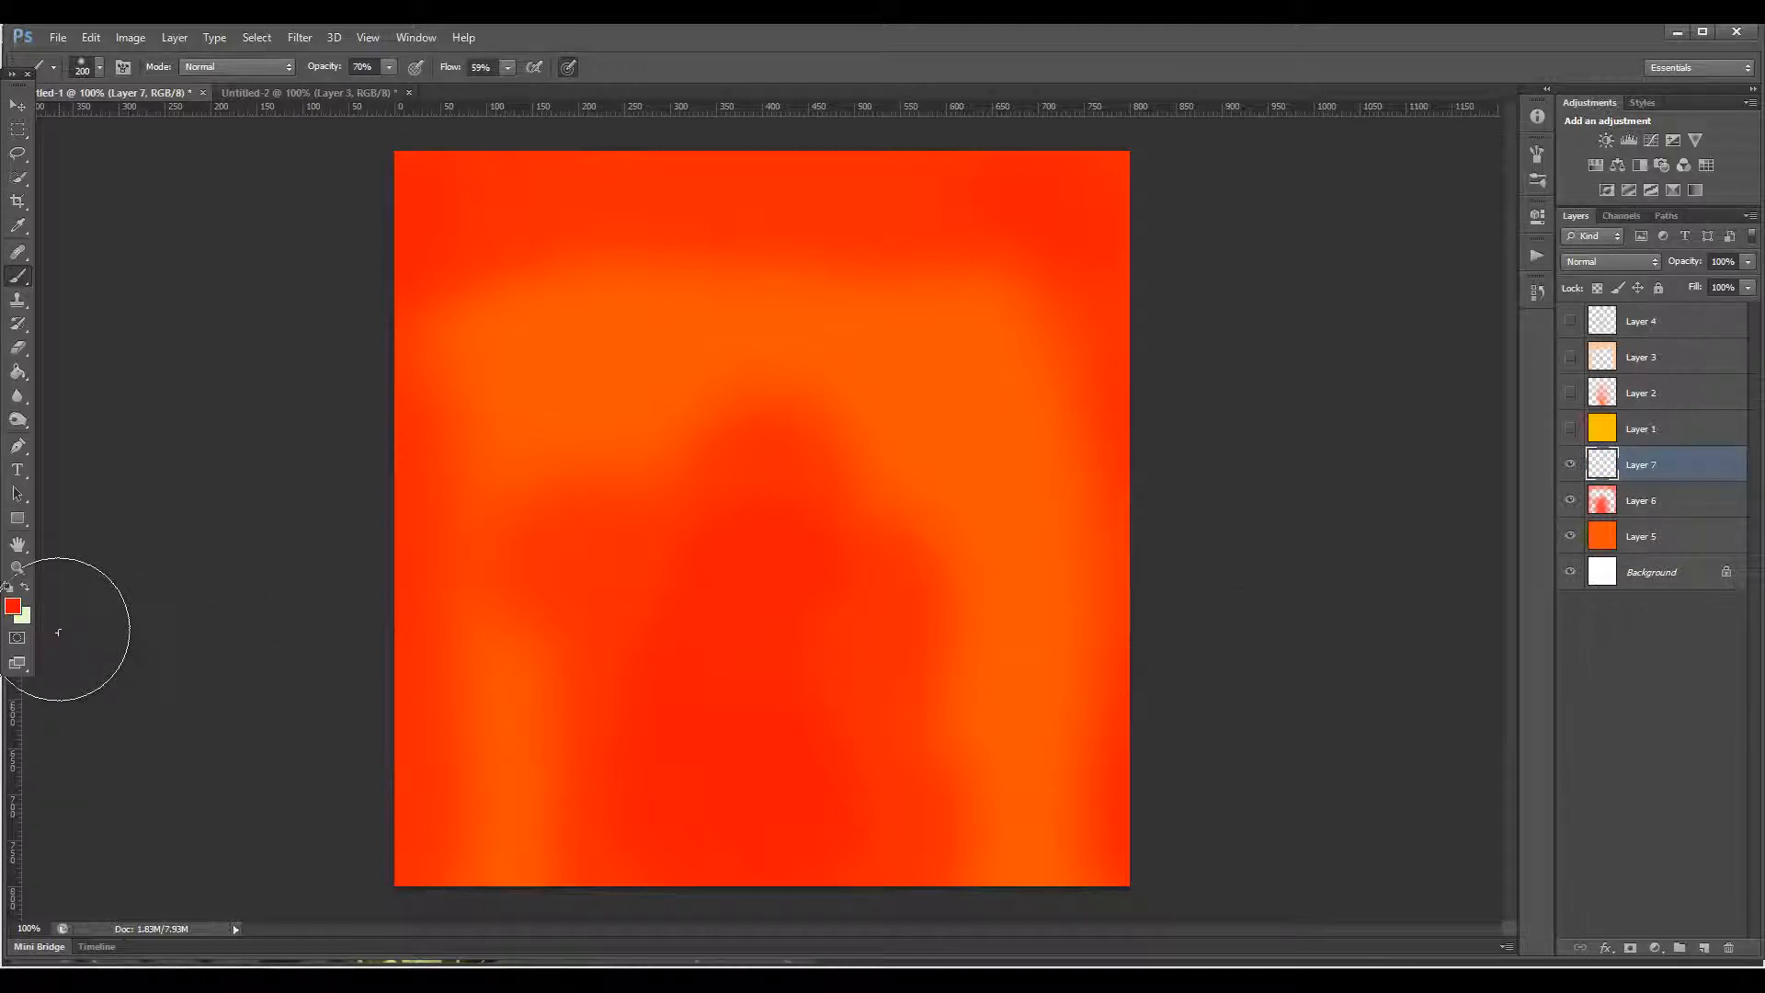
left_click(8, 587)
mouse_move(707, 874)
left_mouse_down()
mouse_move(760, 882)
mouse_move(736, 874)
mouse_move(741, 729)
mouse_move(760, 784)
mouse_move(681, 914)
mouse_move(736, 713)
mouse_move(751, 756)
mouse_move(772, 650)
mouse_move(725, 820)
mouse_move(745, 803)
mouse_move(737, 841)
mouse_move(666, 898)
mouse_move(800, 911)
mouse_move(765, 743)
mouse_move(800, 677)
mouse_move(775, 560)
mouse_move(701, 729)
mouse_move(694, 599)
mouse_move(686, 732)
mouse_move(813, 680)
mouse_move(753, 804)
mouse_move(640, 803)
mouse_move(726, 840)
mouse_move(785, 840)
mouse_move(855, 906)
left_mouse_up()
left_click(738, 594)
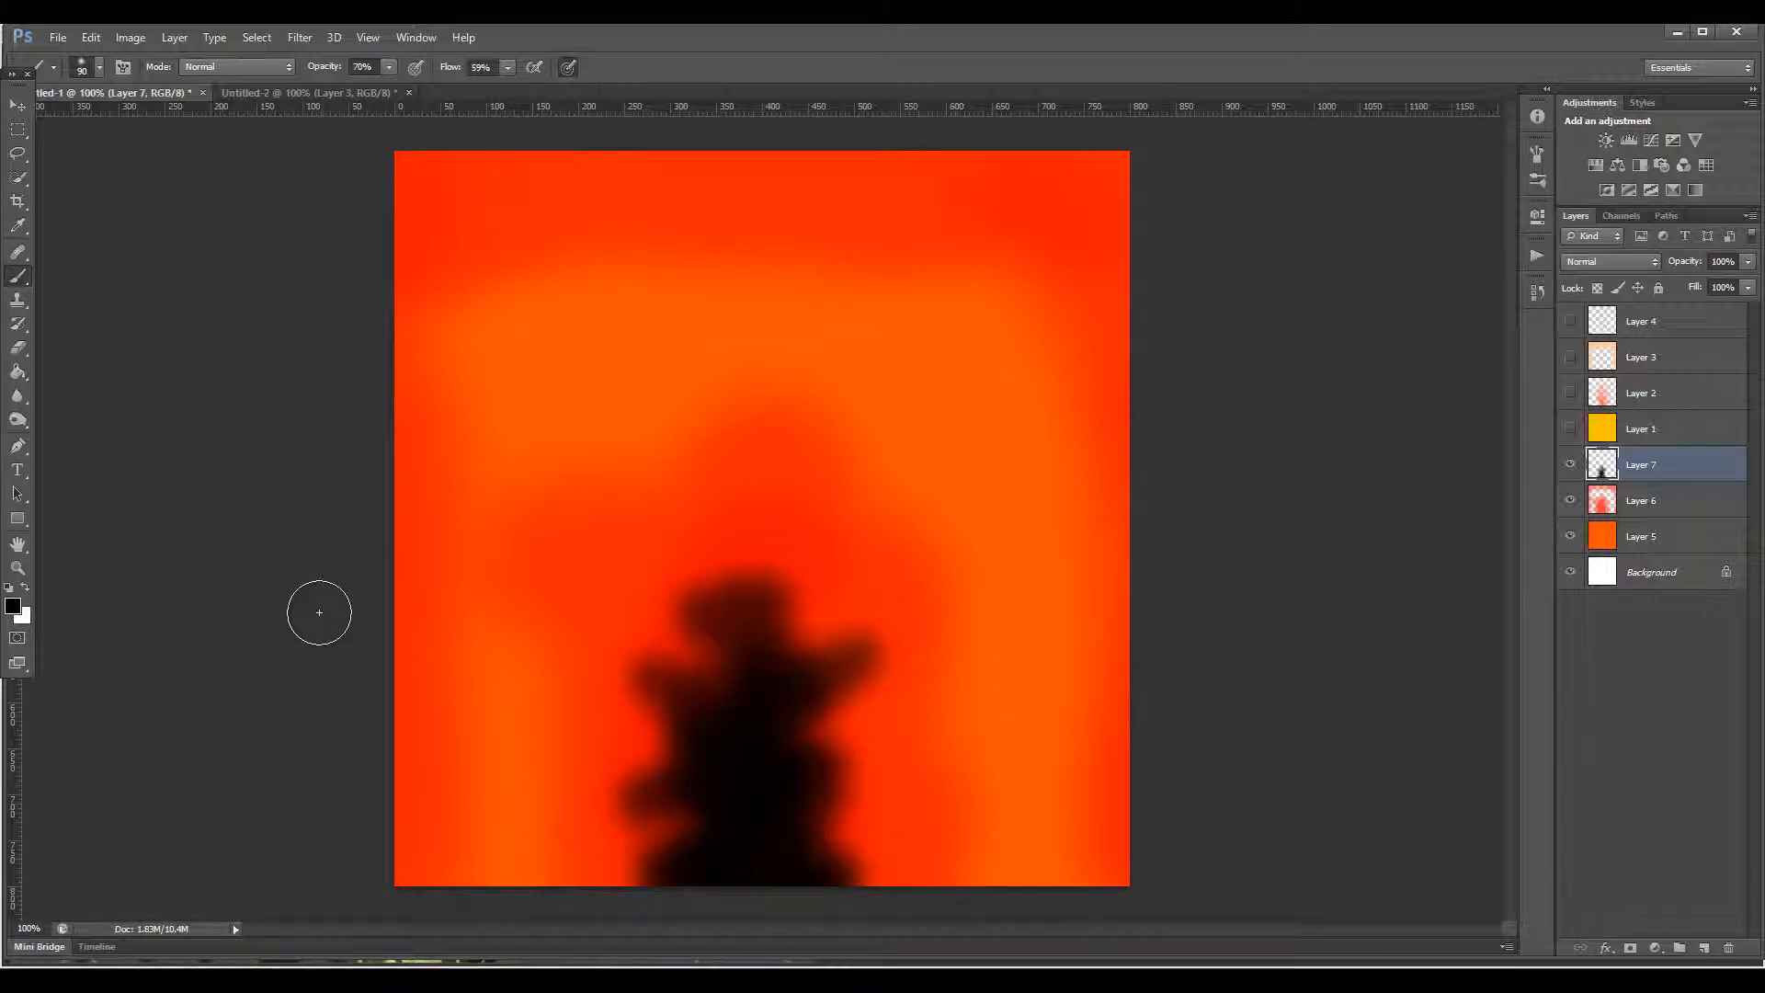
Step: On a new layer above the black patch, paint five straight black veins fanning out from the petal's base with a 35 px brush
key("bracketleft")
key("bracketleft")
left_click(1702, 949)
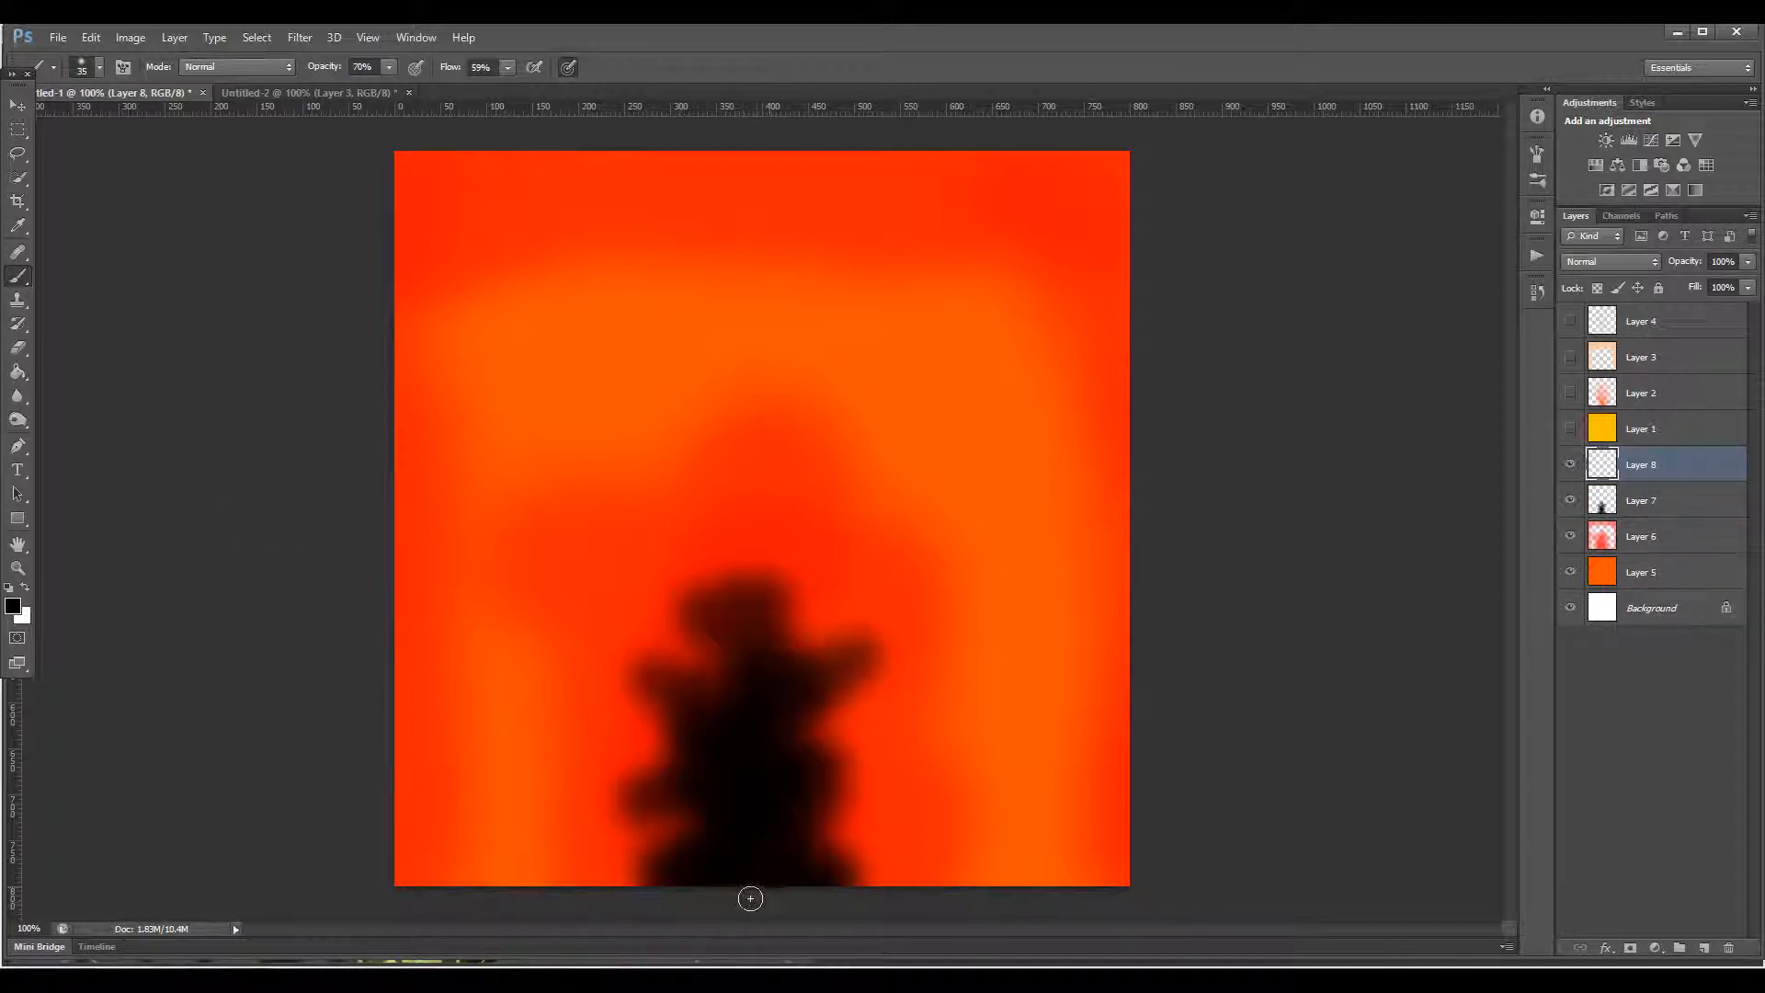
left_click_drag(763, 385, 760, 699)
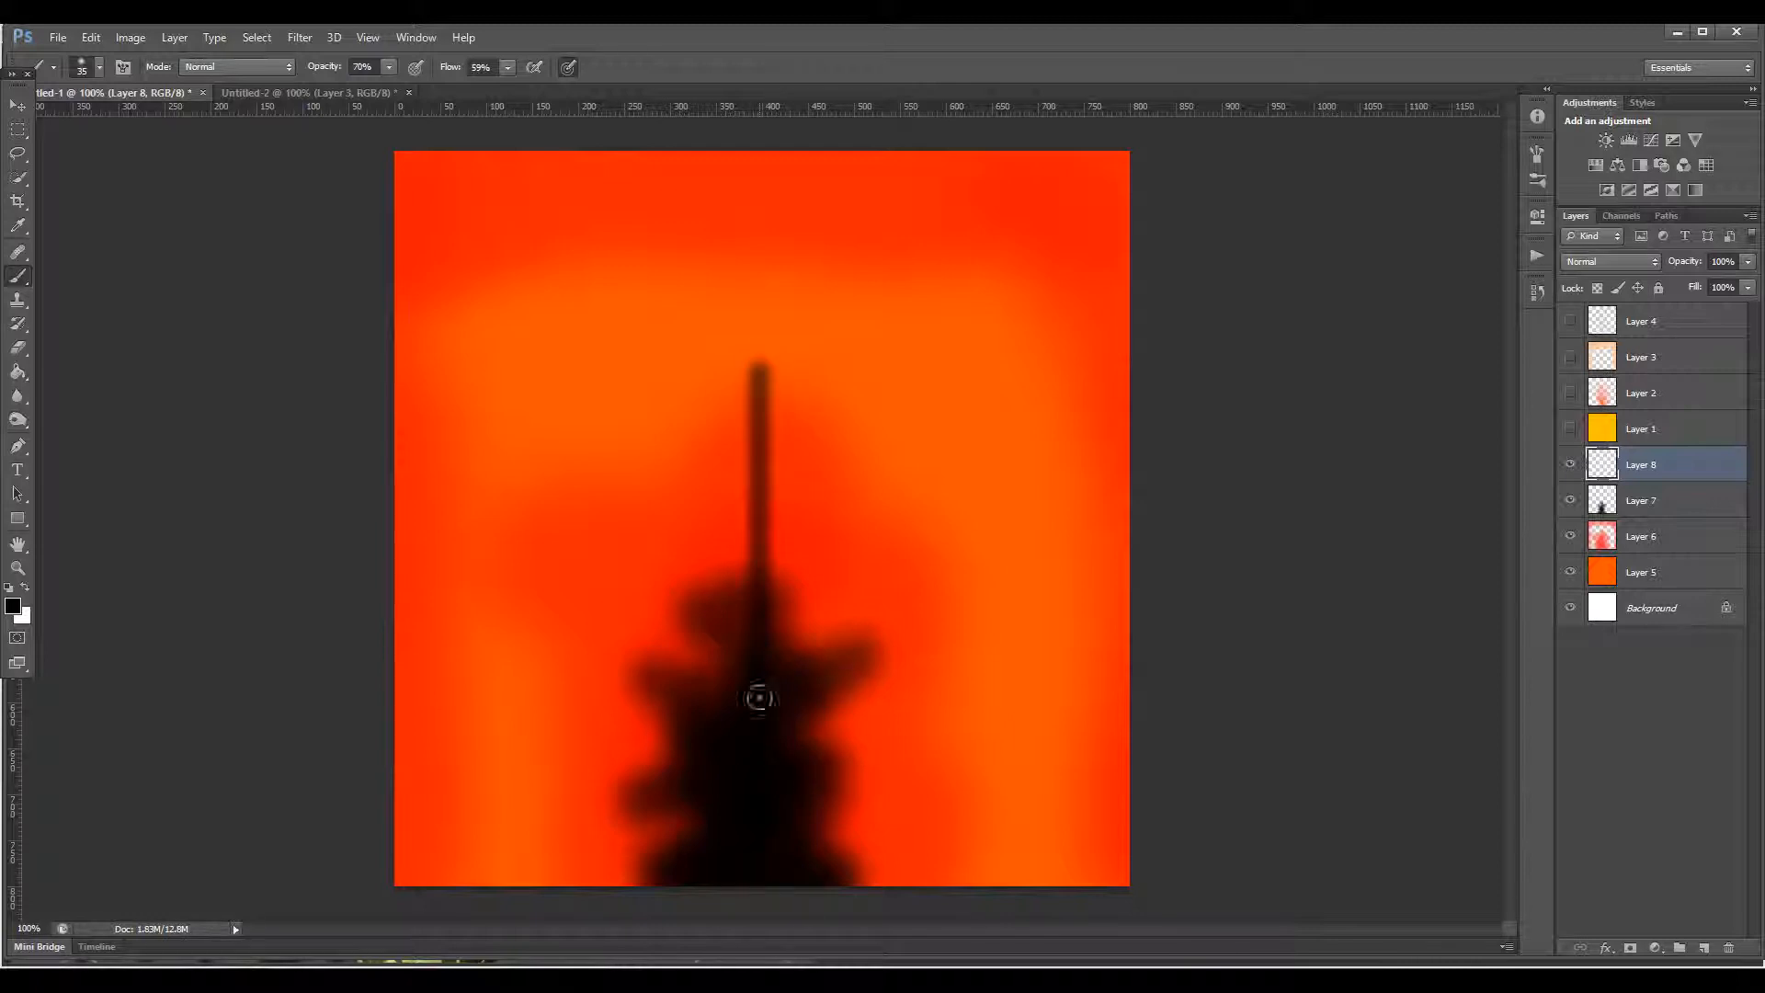
left_click_drag(941, 462, 810, 806)
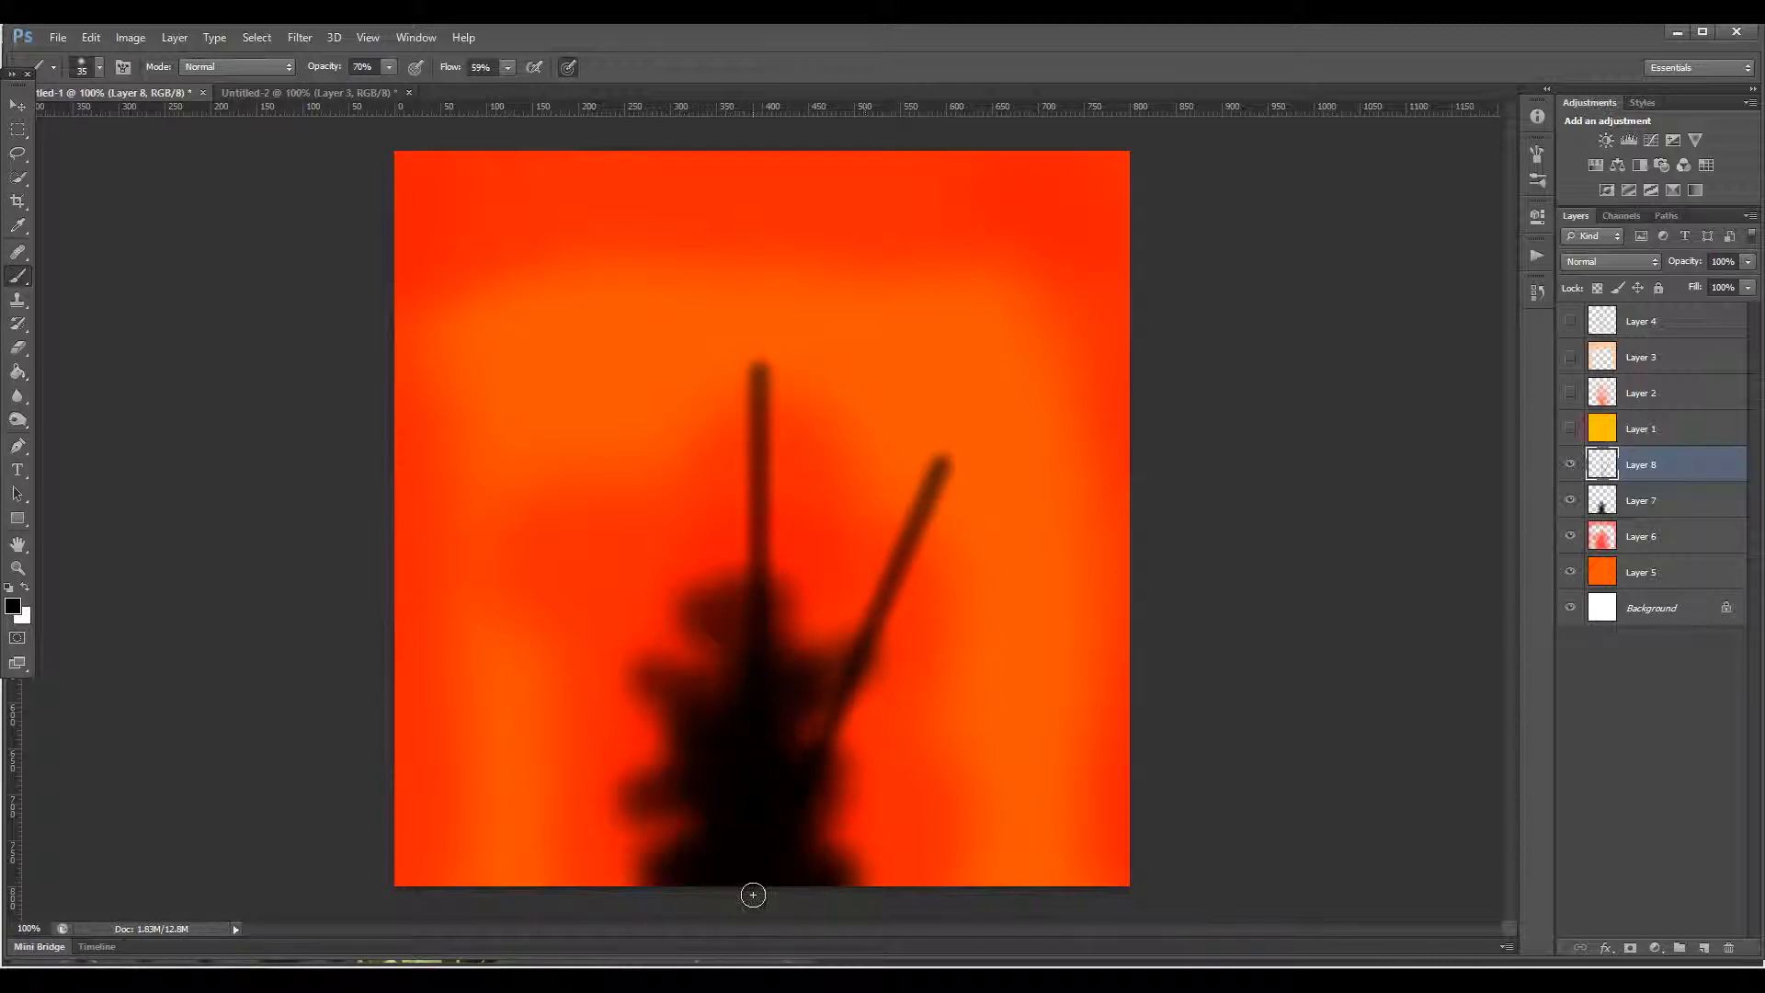
left_click(541, 453)
left_click(759, 873, "shift")
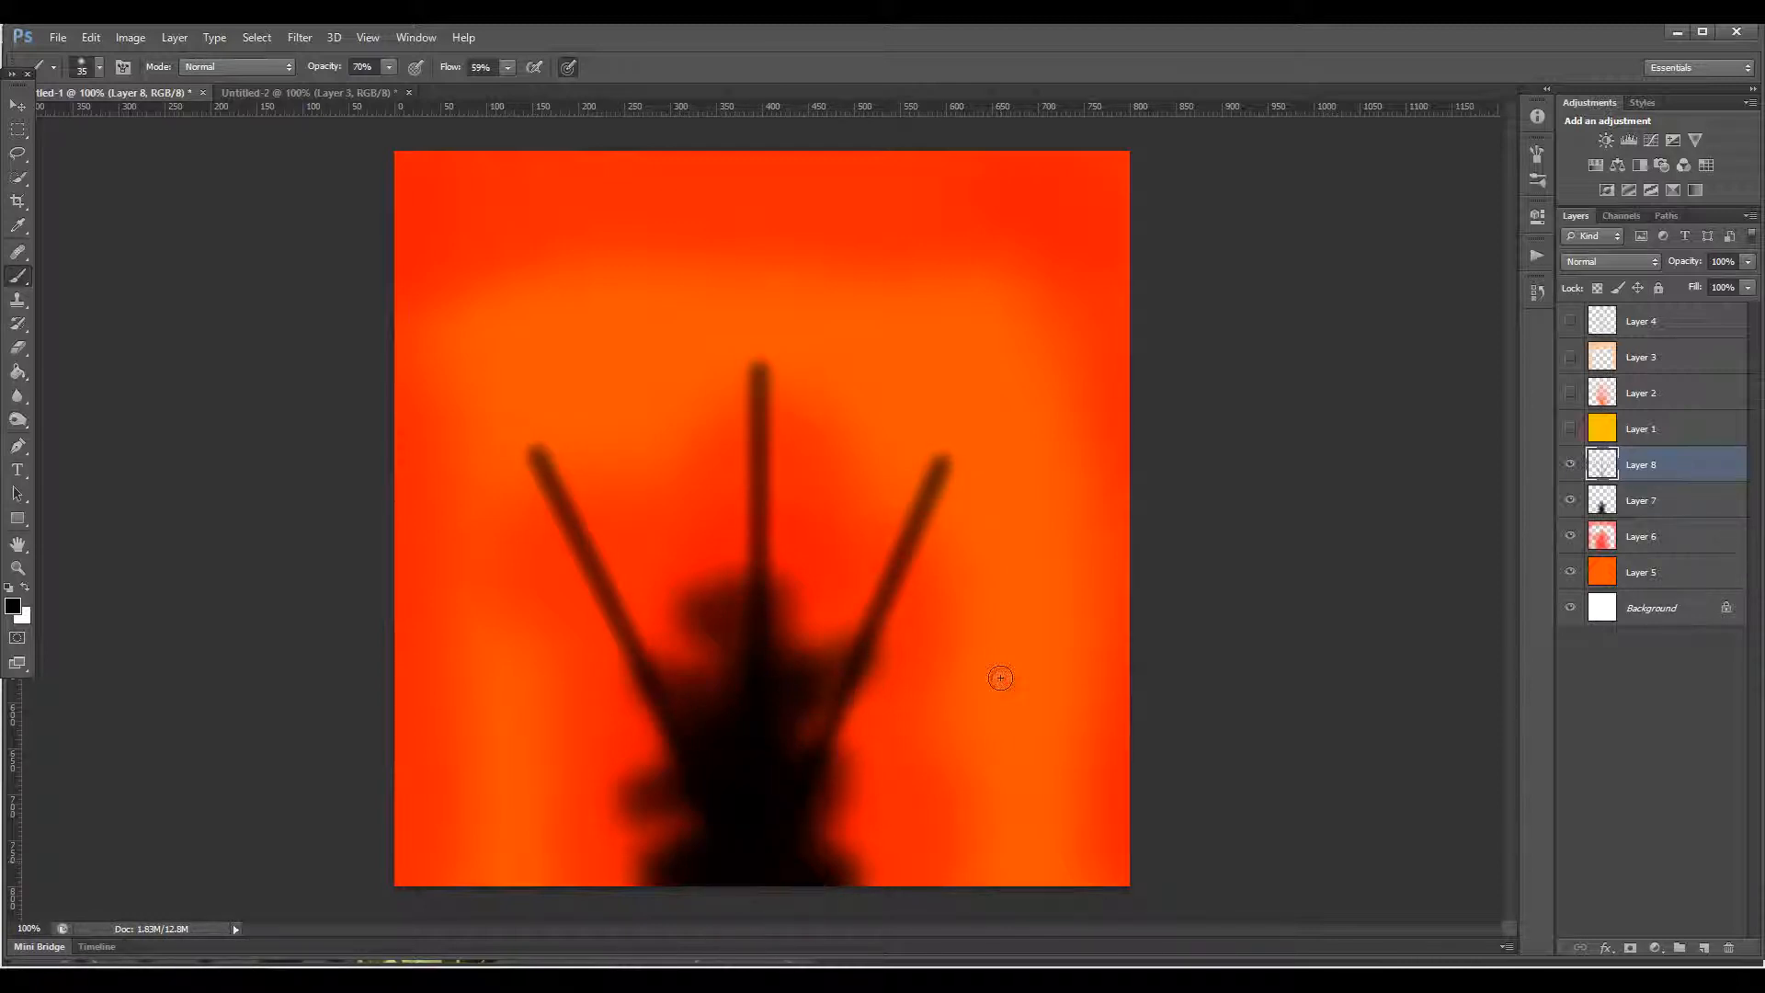
left_click(1001, 678)
left_click(752, 892, "shift")
left_click(517, 775)
left_click(752, 884, "shift")
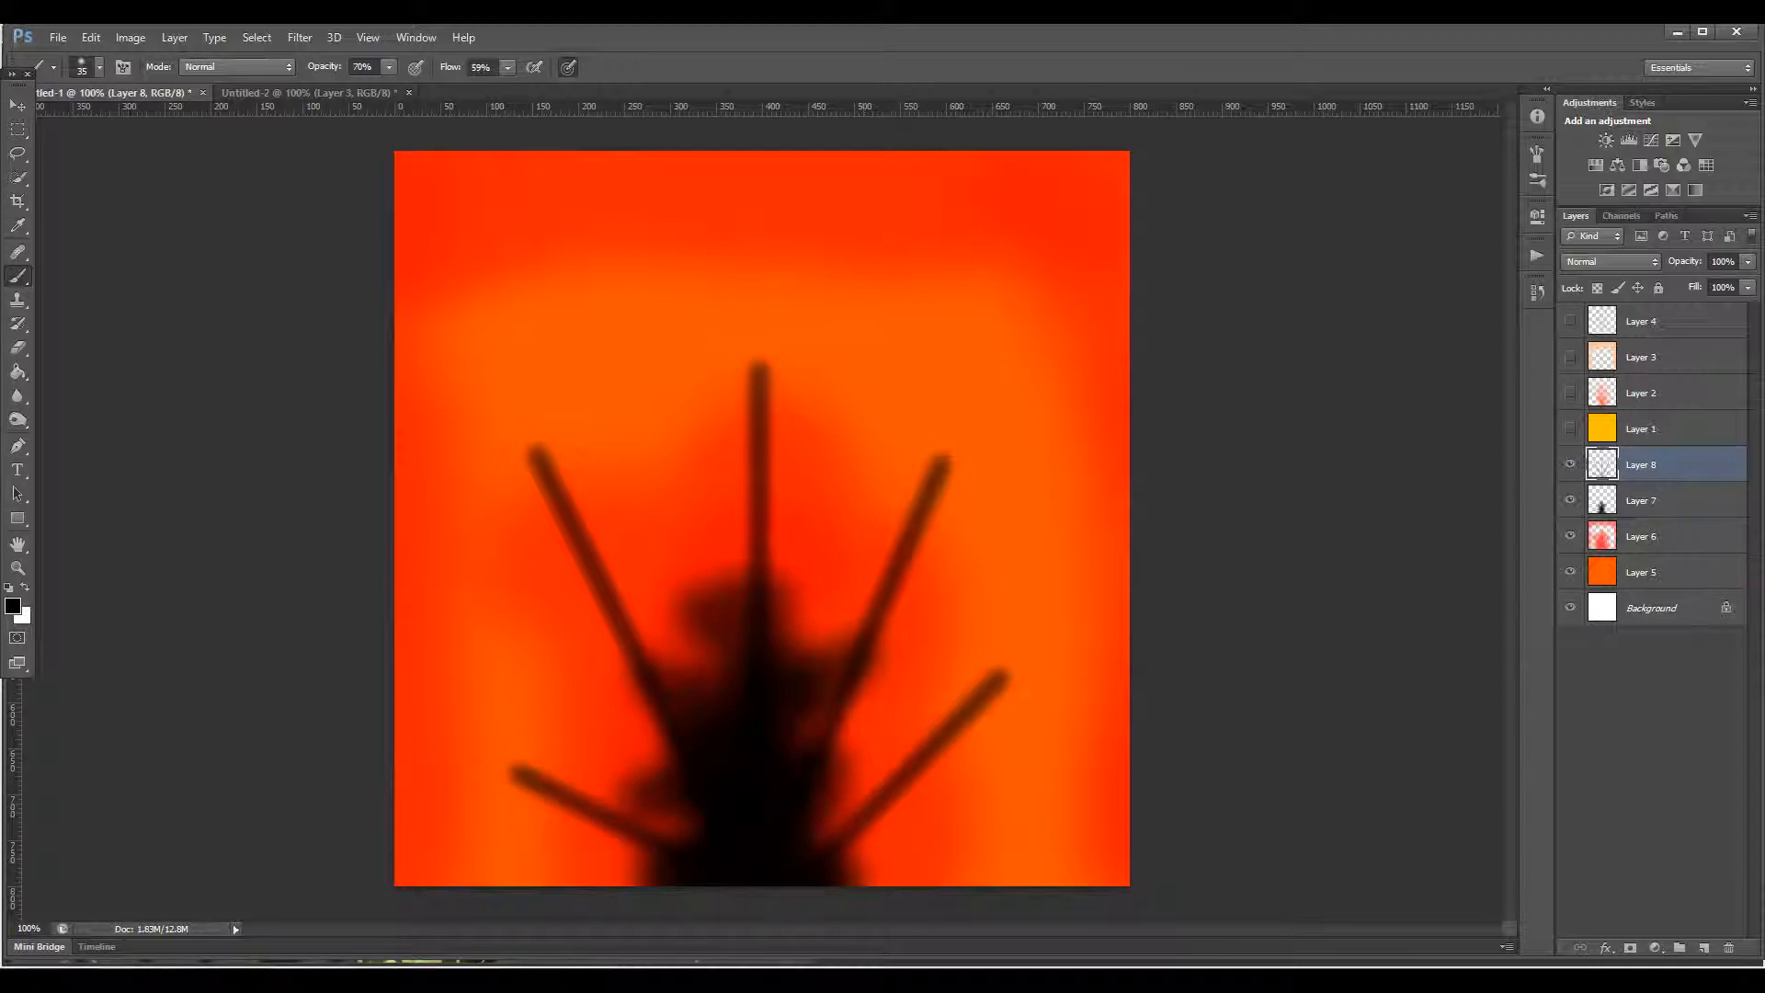
Step: Apply a Gaussian Blur with a radius of about 33 pixels to the black veins layer
left_click(300, 37)
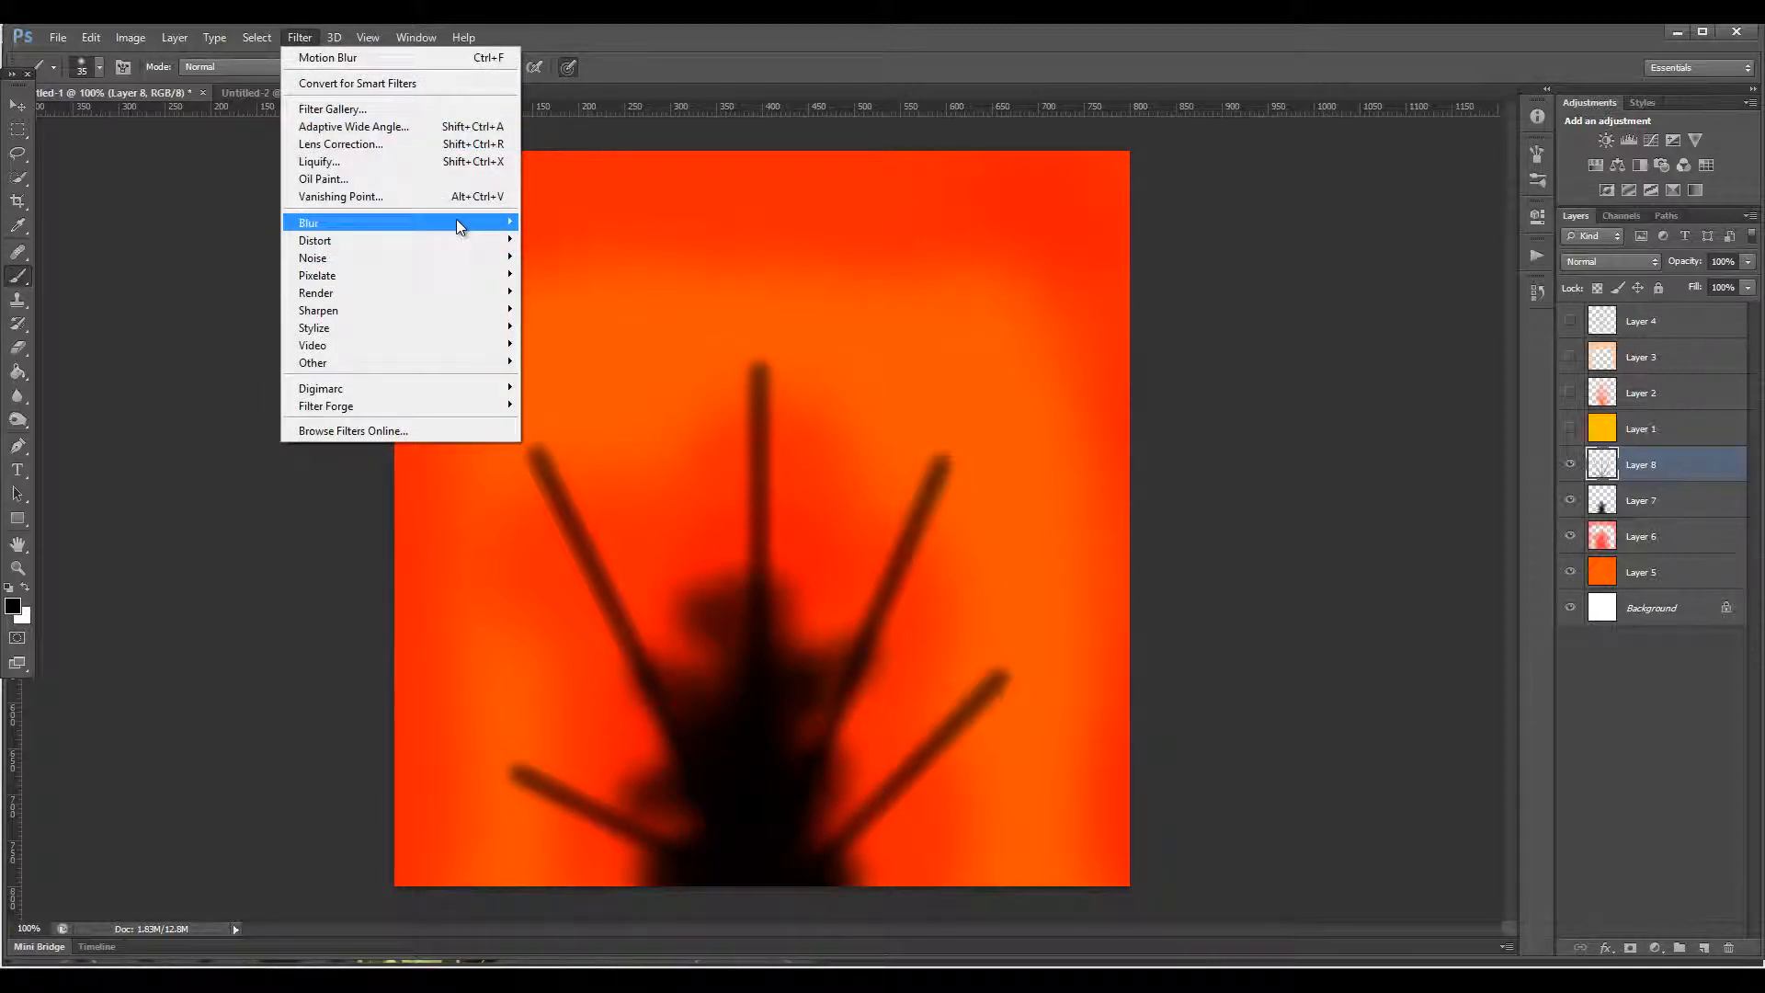
mouse_move(420, 224)
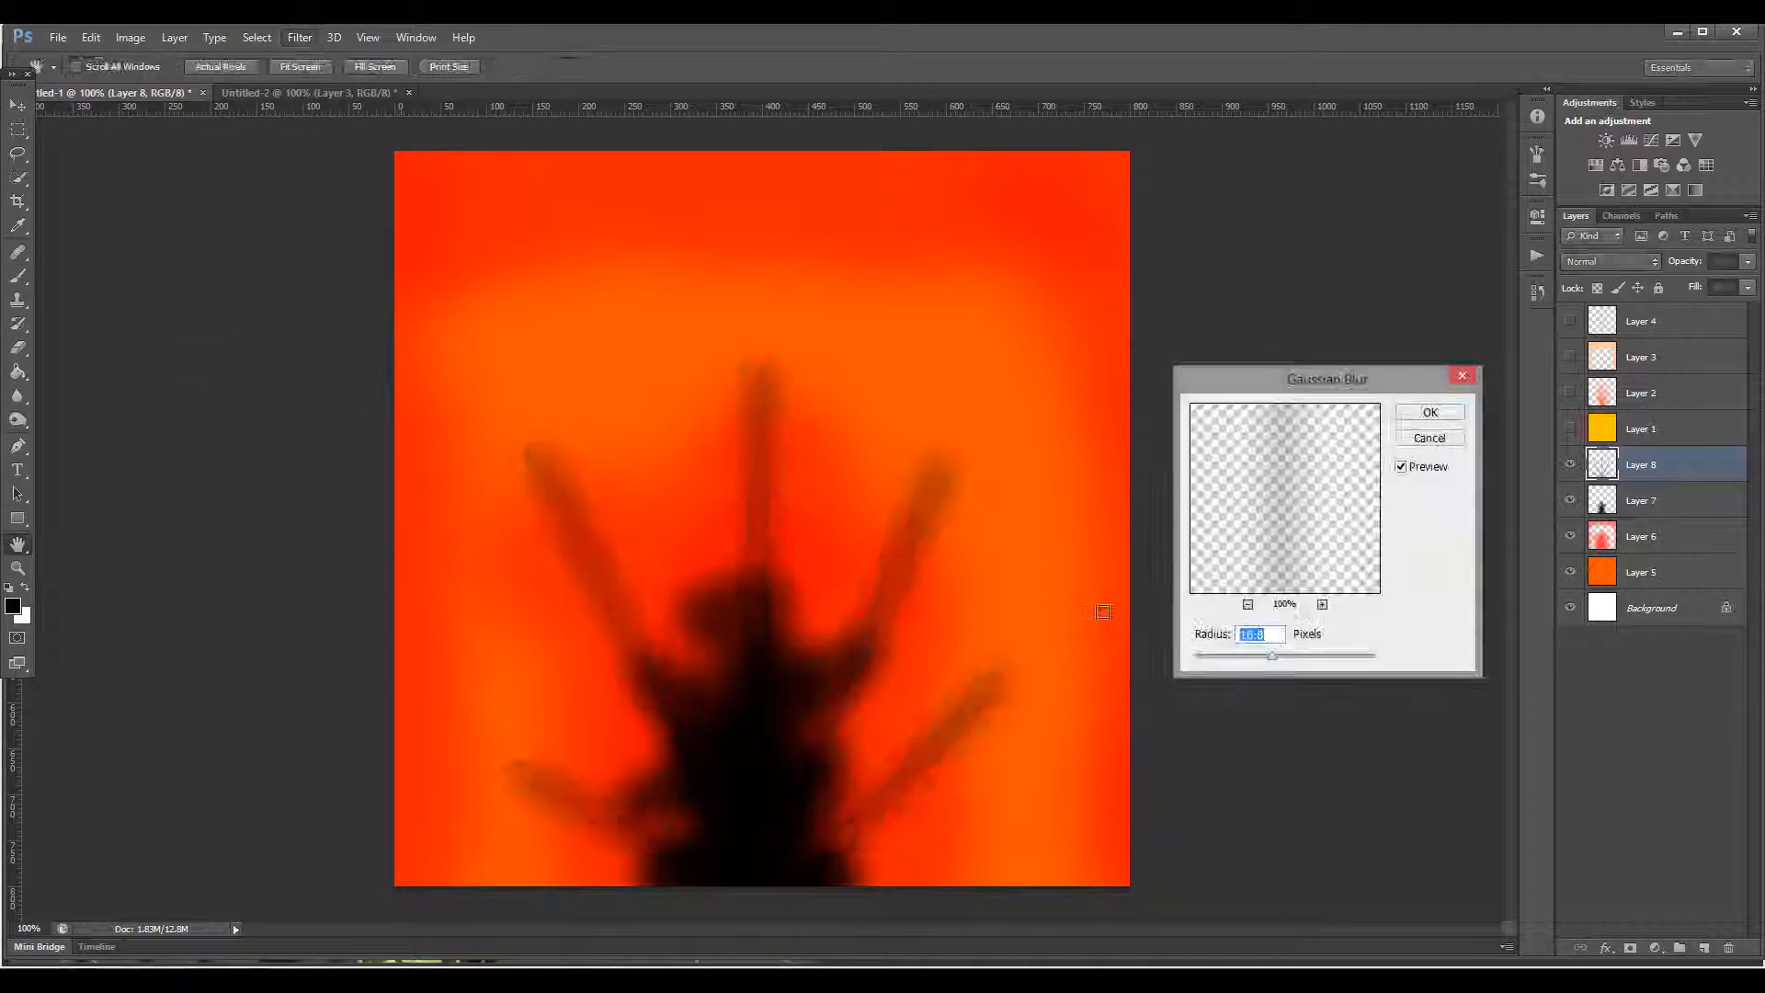
left_click_drag(1291, 662, 1285, 664)
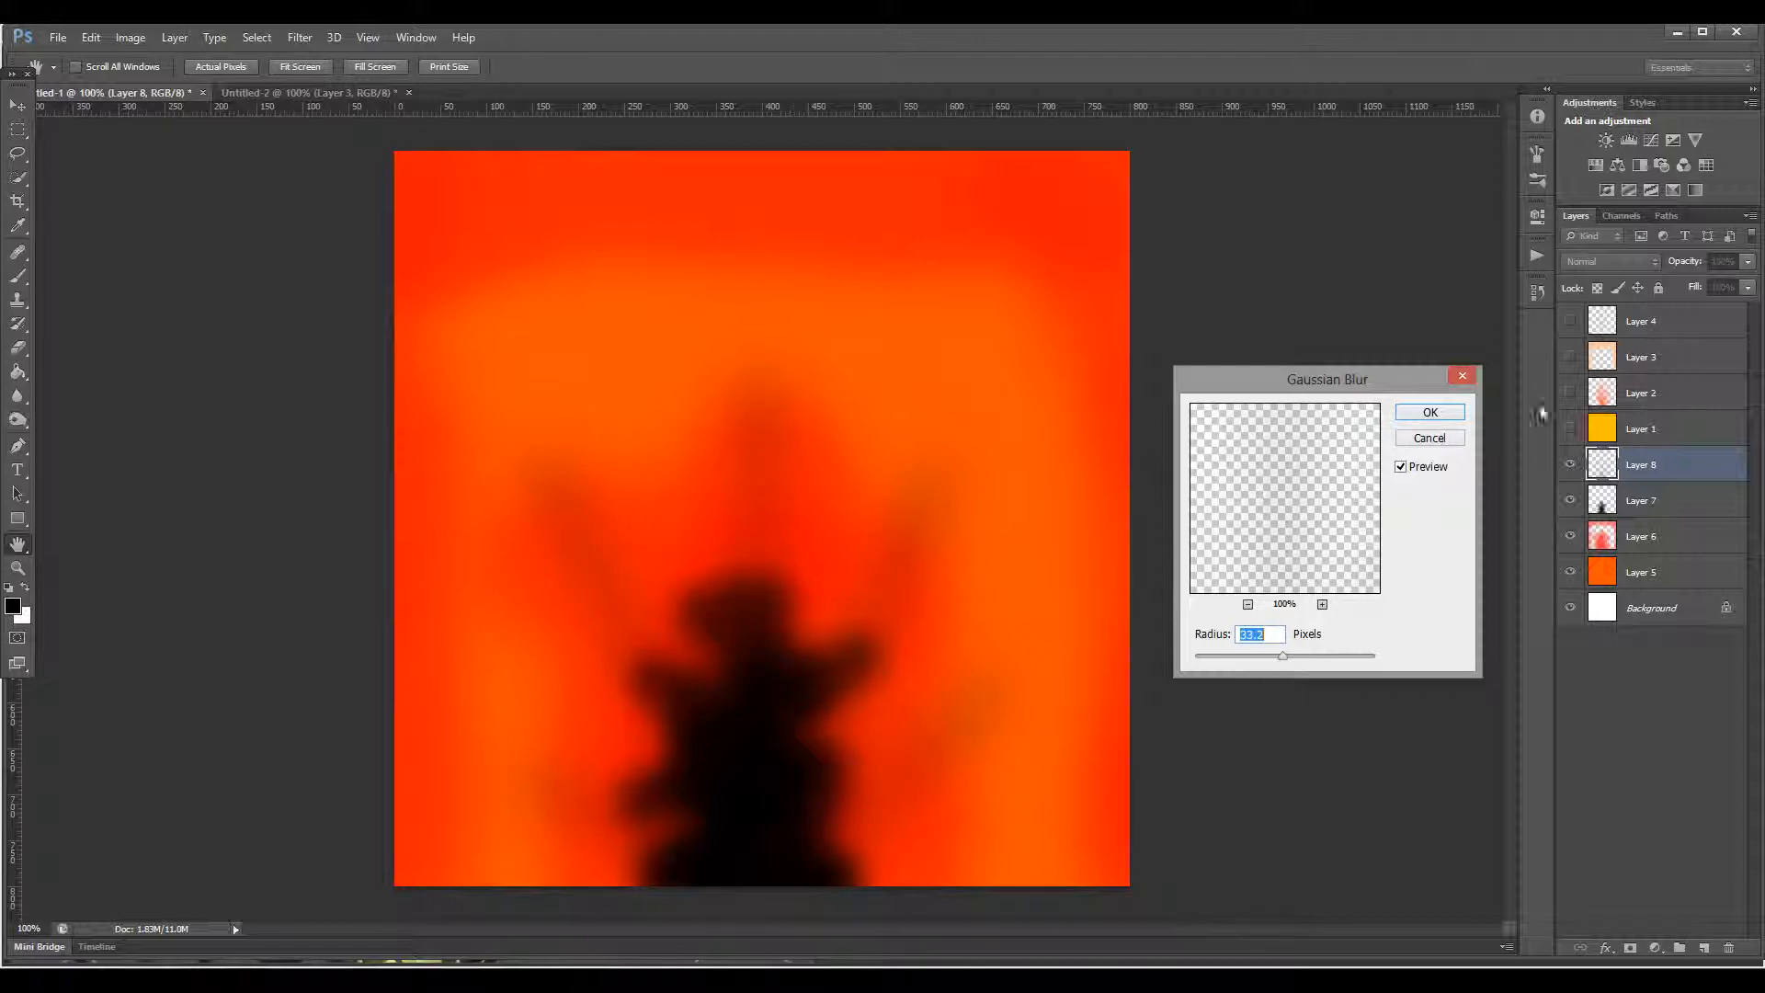
left_click(1431, 412)
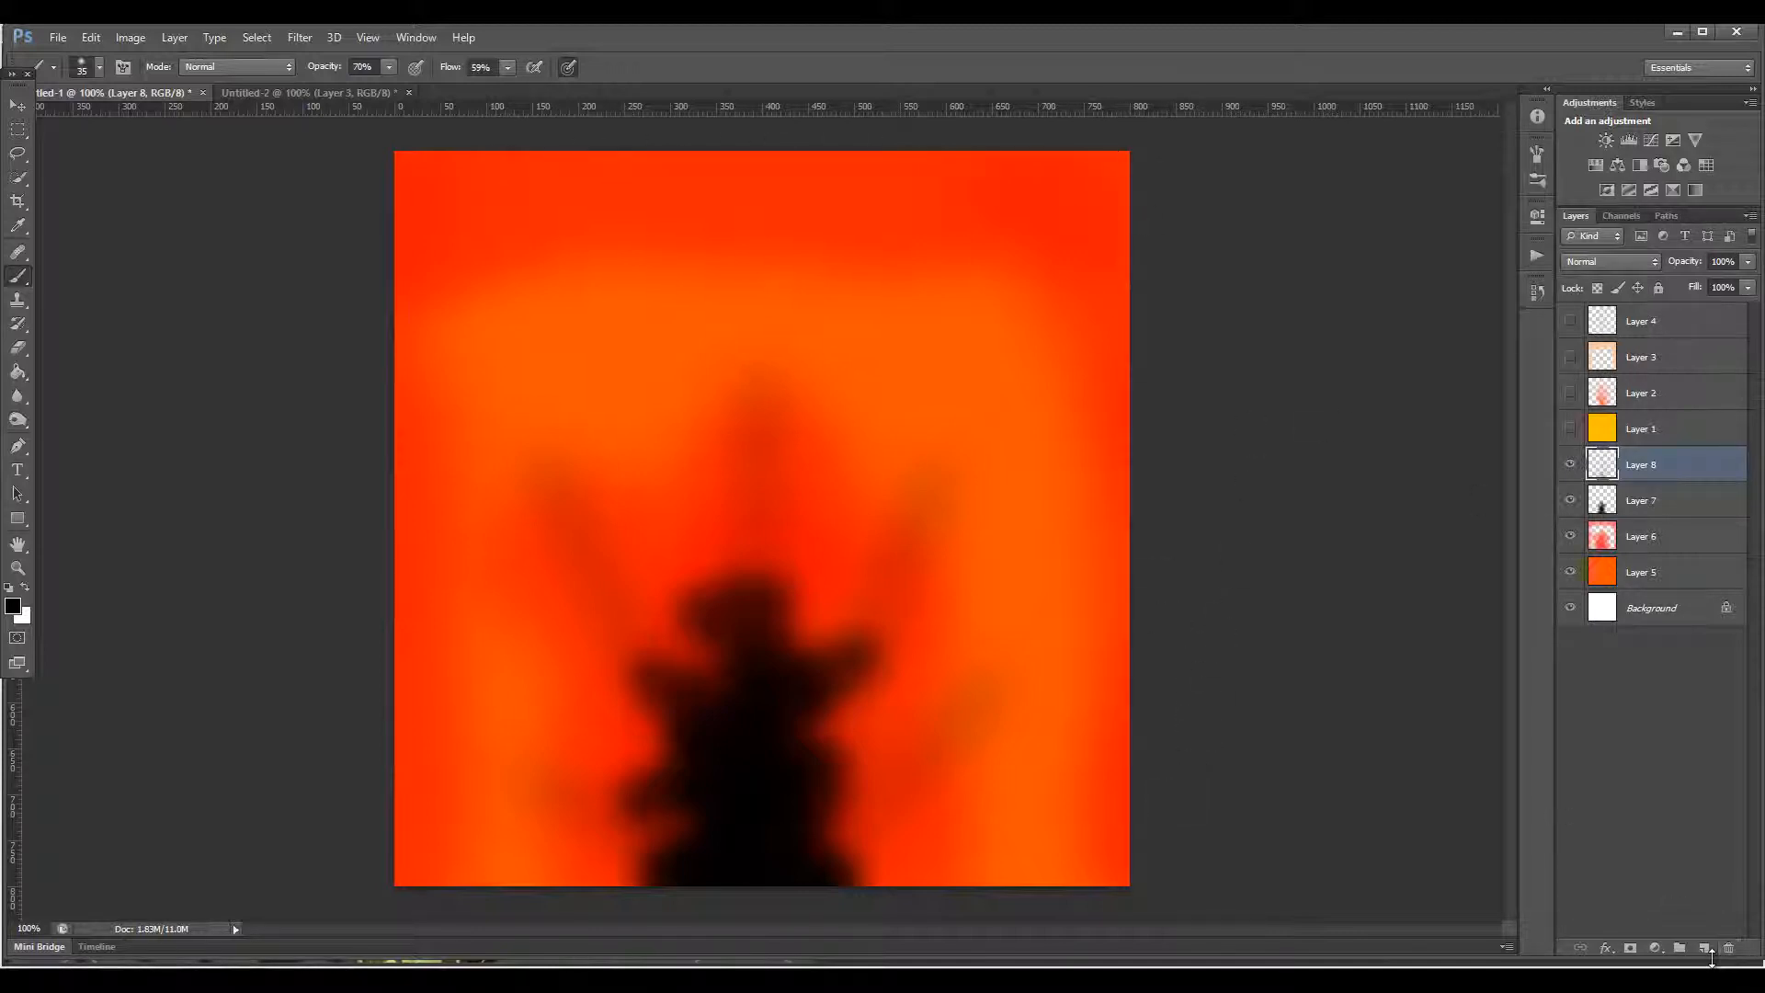
Step: On a new layer above the veins, paint short black strokes inward along the petal texture's upper edge and both sides with the 35 px brush
left_click(1705, 948)
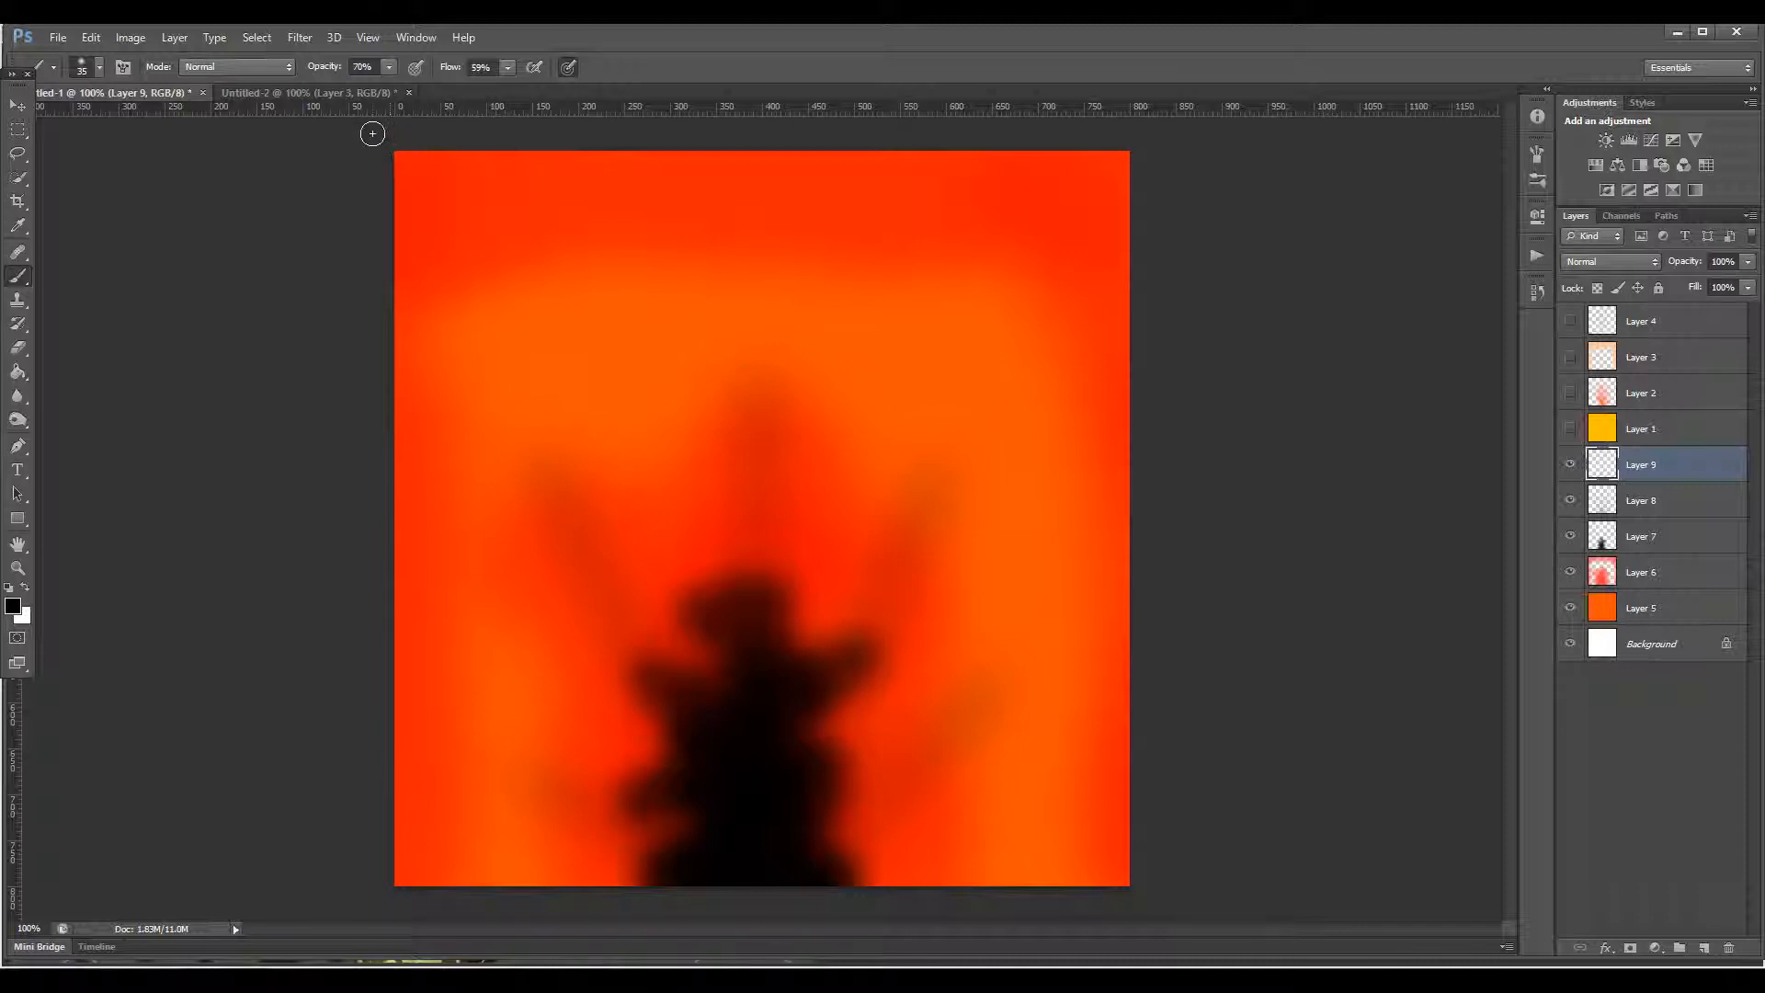
left_click_drag(386, 151, 414, 202)
left_click_drag(474, 142, 504, 242)
left_click_drag(572, 150, 593, 203)
left_click_drag(685, 147, 694, 216)
left_click_drag(829, 147, 813, 207)
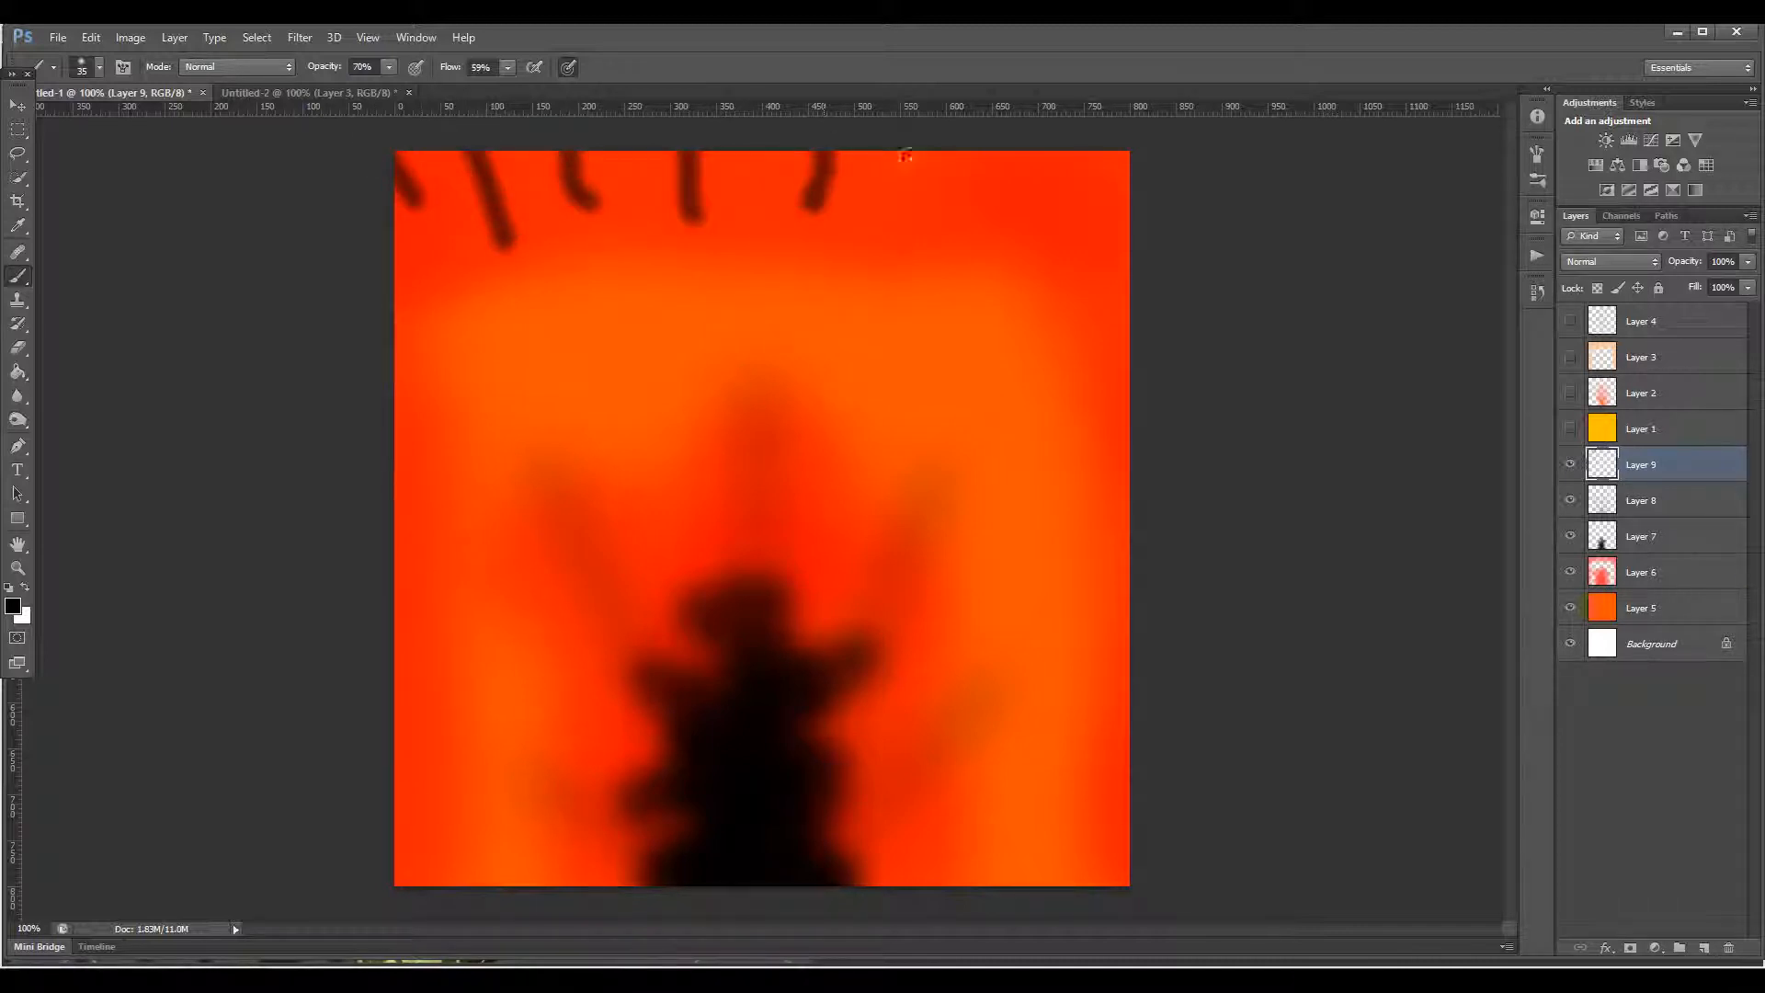
left_click_drag(993, 150, 946, 216)
left_click_drag(1123, 152, 1061, 197)
left_click_drag(1129, 221, 1089, 257)
left_click_drag(1129, 356, 1117, 387)
left_click_drag(1129, 458, 1098, 482)
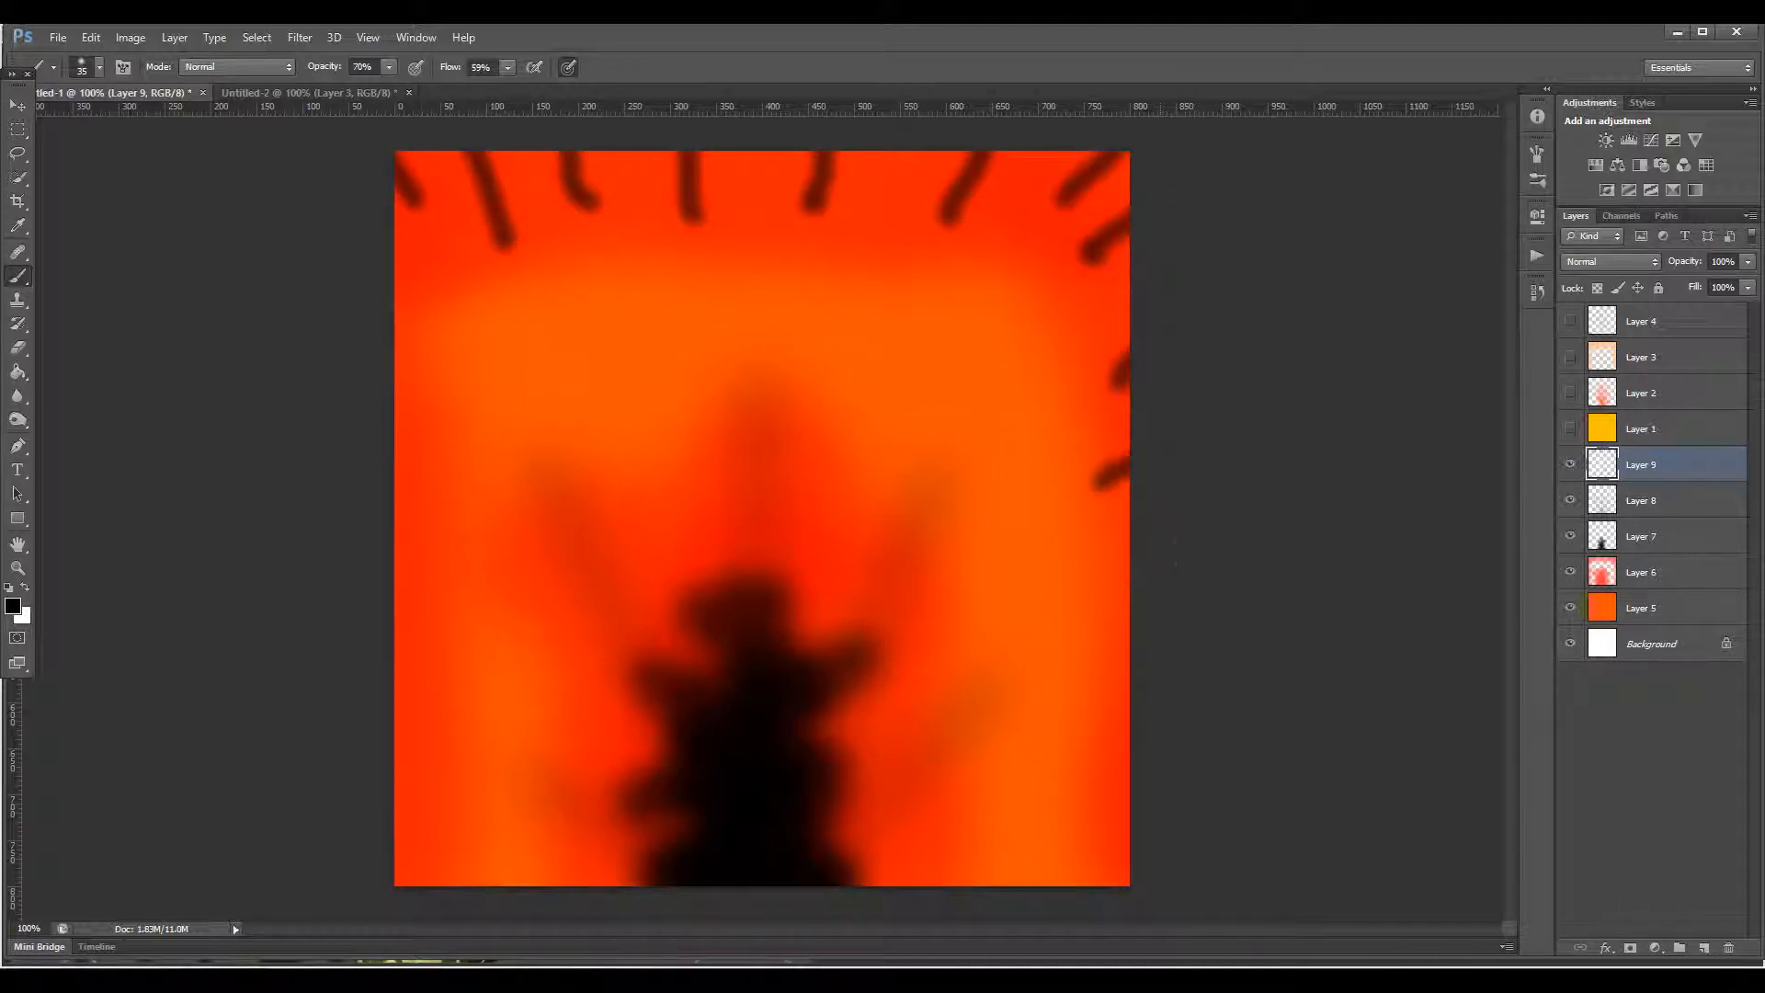
left_click_drag(1129, 556, 1089, 588)
mouse_move(384, 260)
left_mouse_down()
mouse_move(428, 289)
mouse_move(421, 442)
left_mouse_up()
left_click_drag(368, 517, 409, 534)
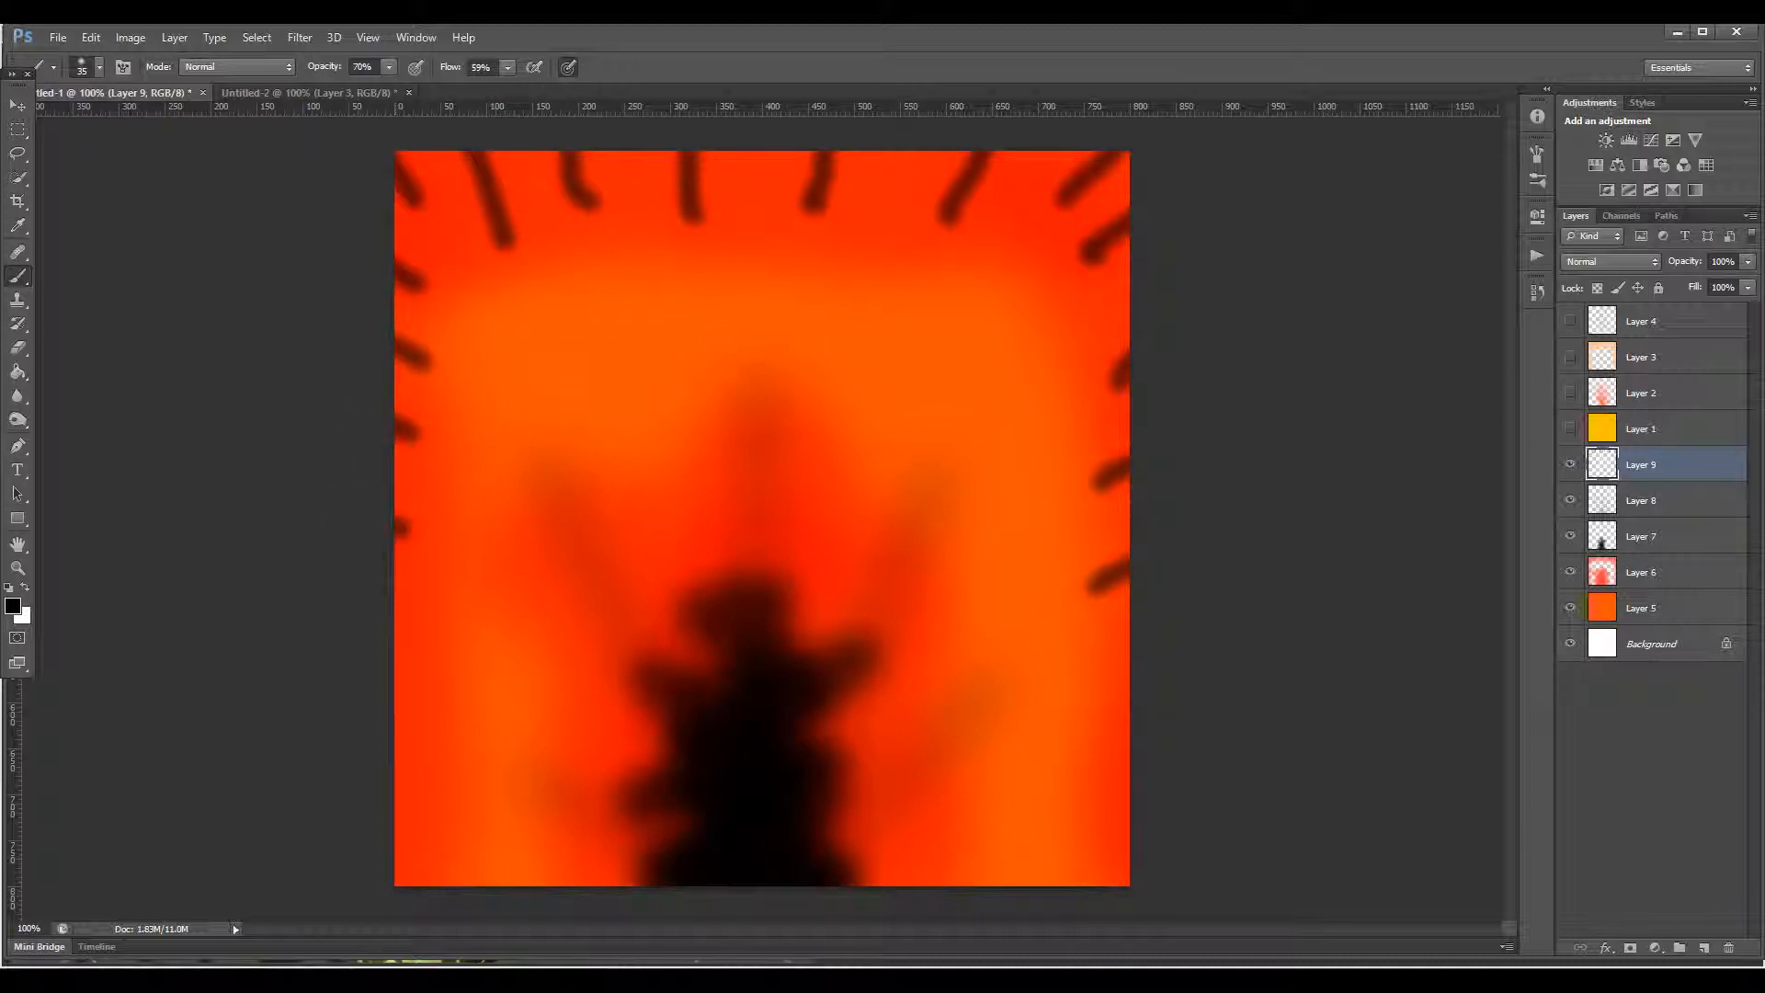
left_click_drag(386, 599, 430, 620)
left_click_drag(386, 692, 439, 710)
mouse_move(1136, 642)
left_mouse_down()
mouse_move(1094, 666)
mouse_move(1087, 731)
left_mouse_up()
left_click_drag(1131, 758, 1108, 783)
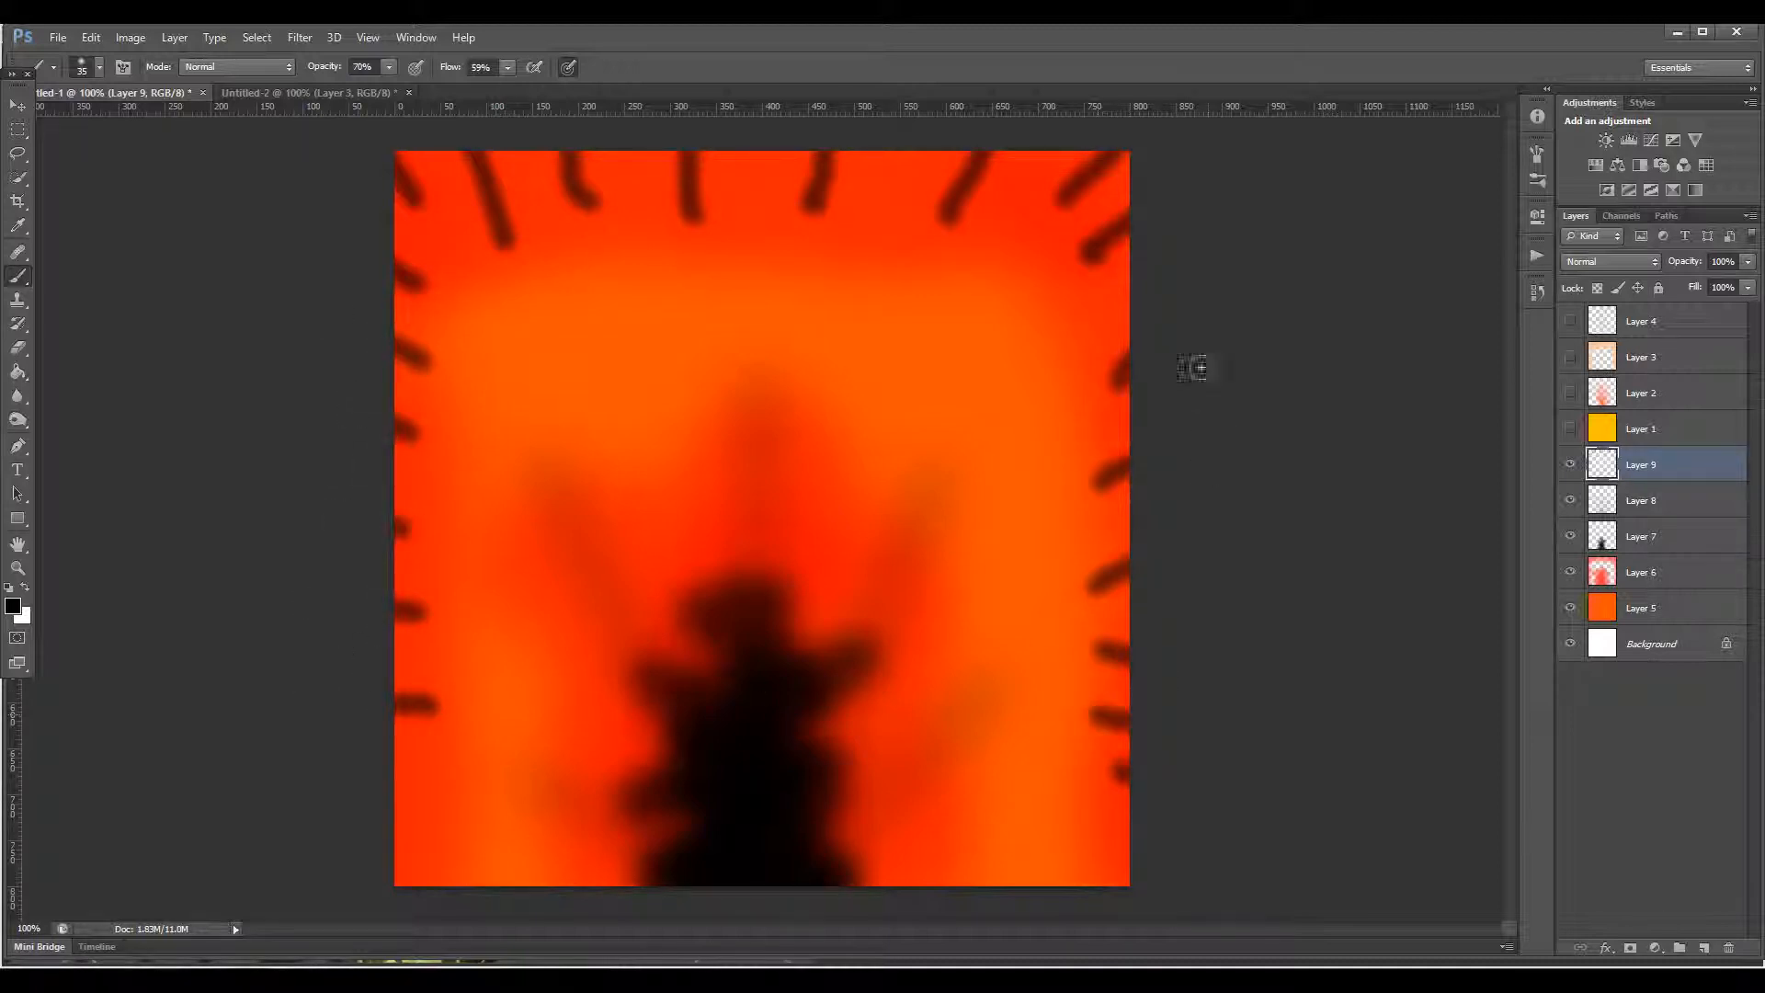
left_click_drag(1130, 269, 1073, 303)
left_click_drag(1025, 145, 979, 209)
left_click_drag(918, 147, 880, 175)
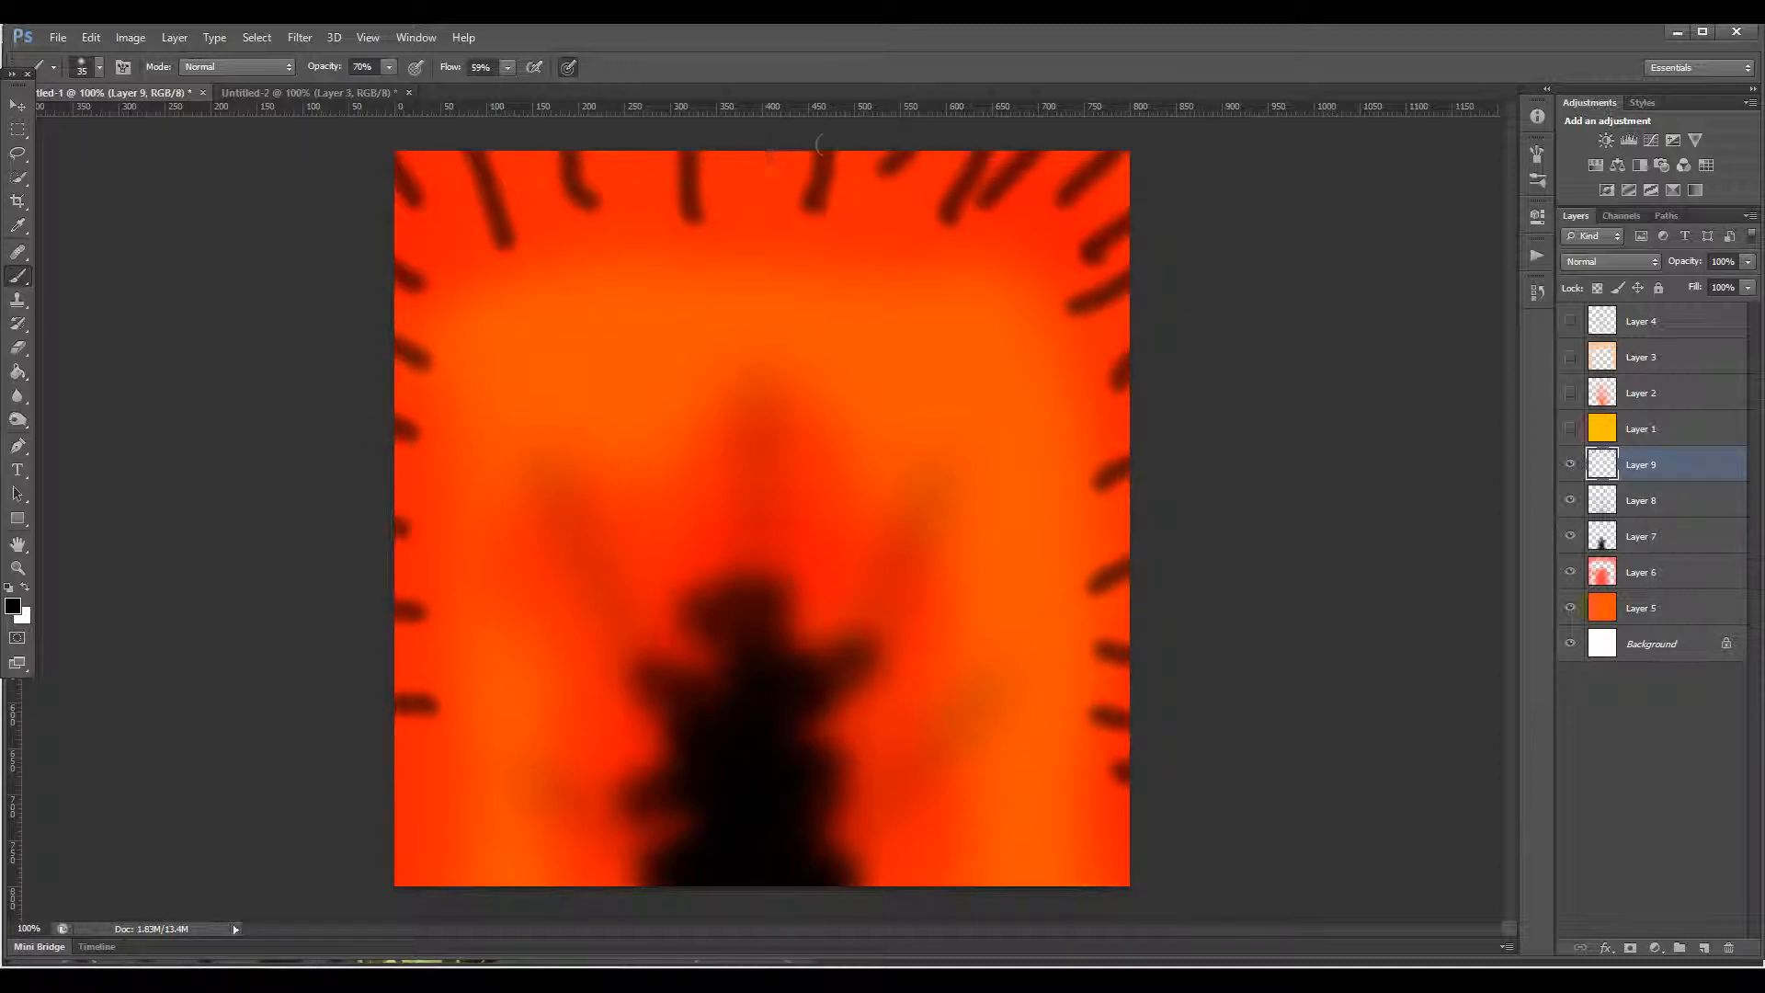
left_click_drag(772, 145, 743, 255)
left_click_drag(644, 145, 628, 216)
left_click_drag(439, 145, 397, 241)
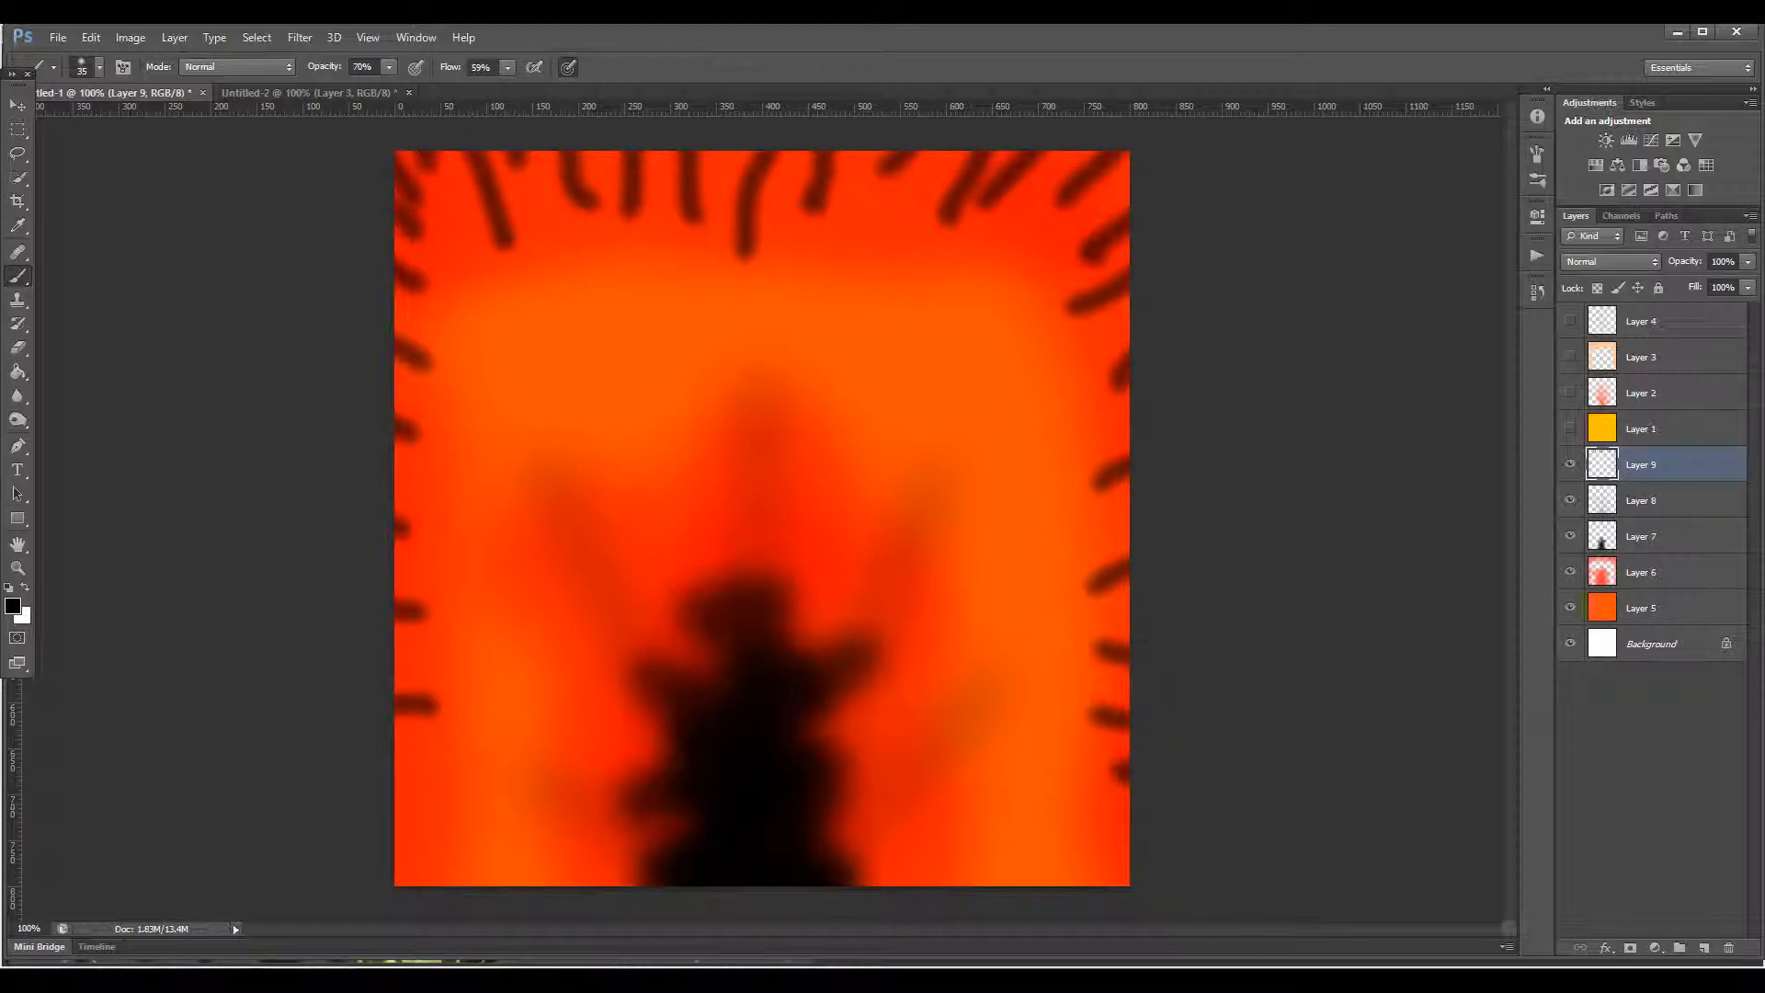
Step: Apply a Gaussian Blur with a radius of about 22.3 pixels to the layer of black edge strokes
left_click(299, 36)
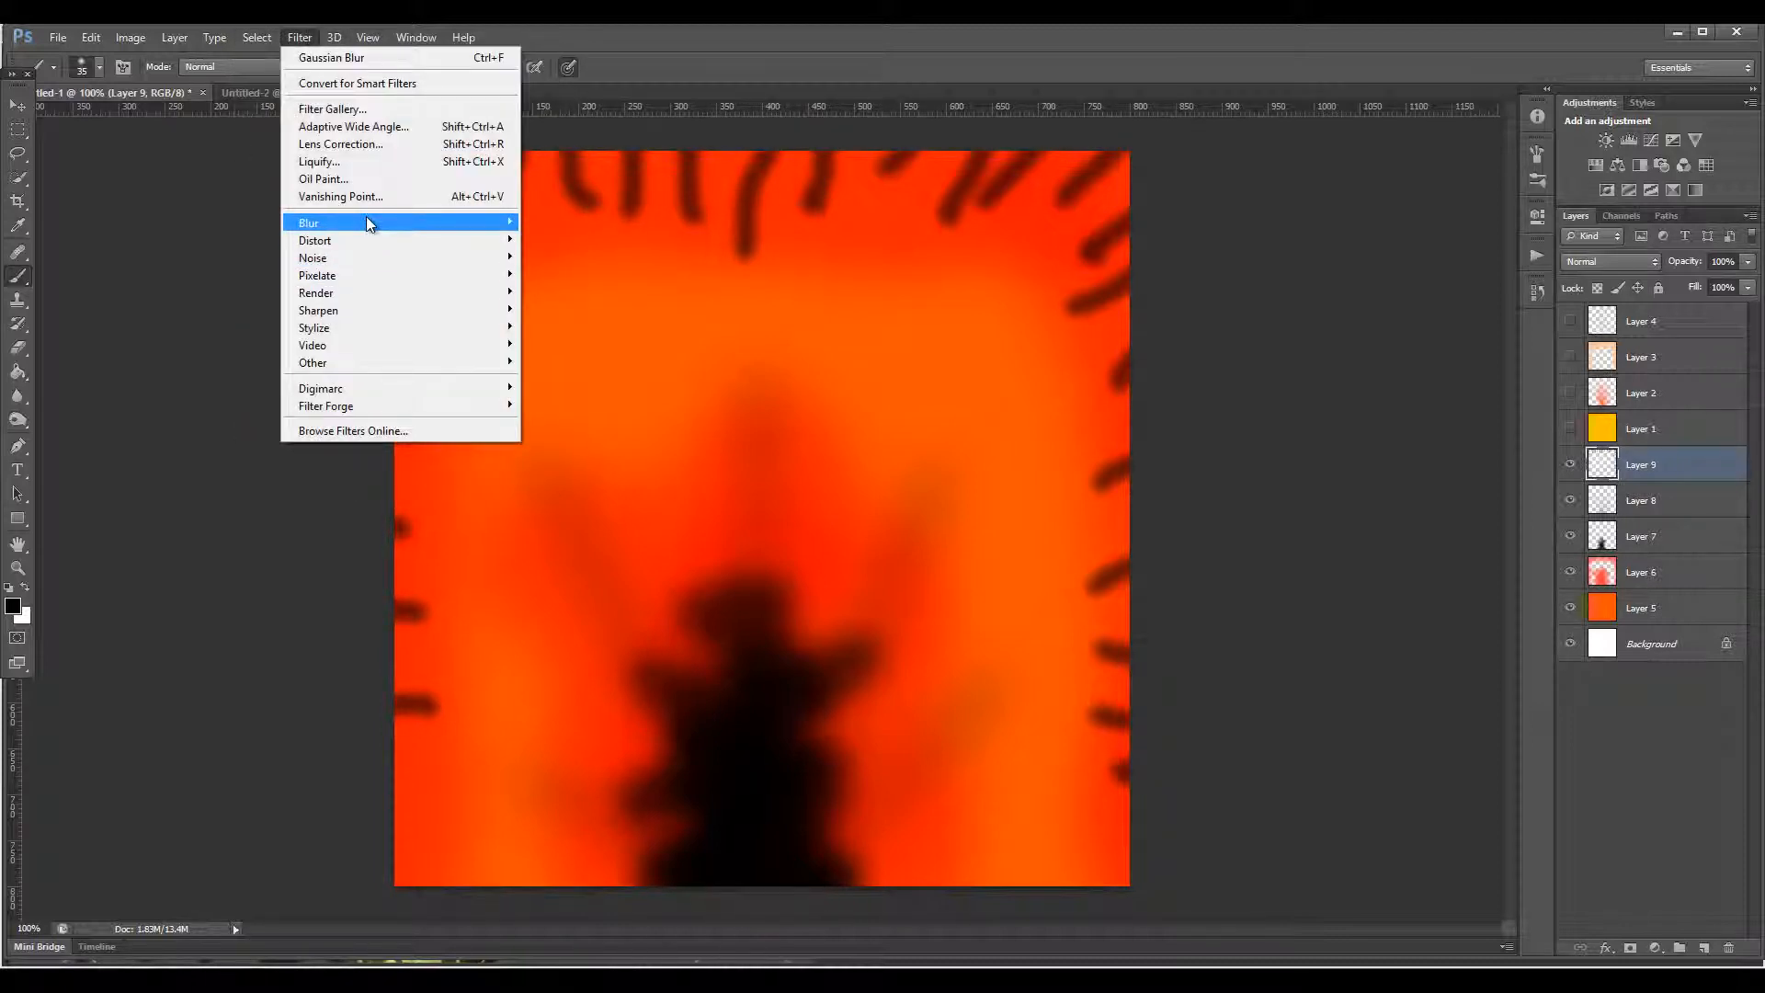
mouse_move(367, 223)
left_click(227, 354)
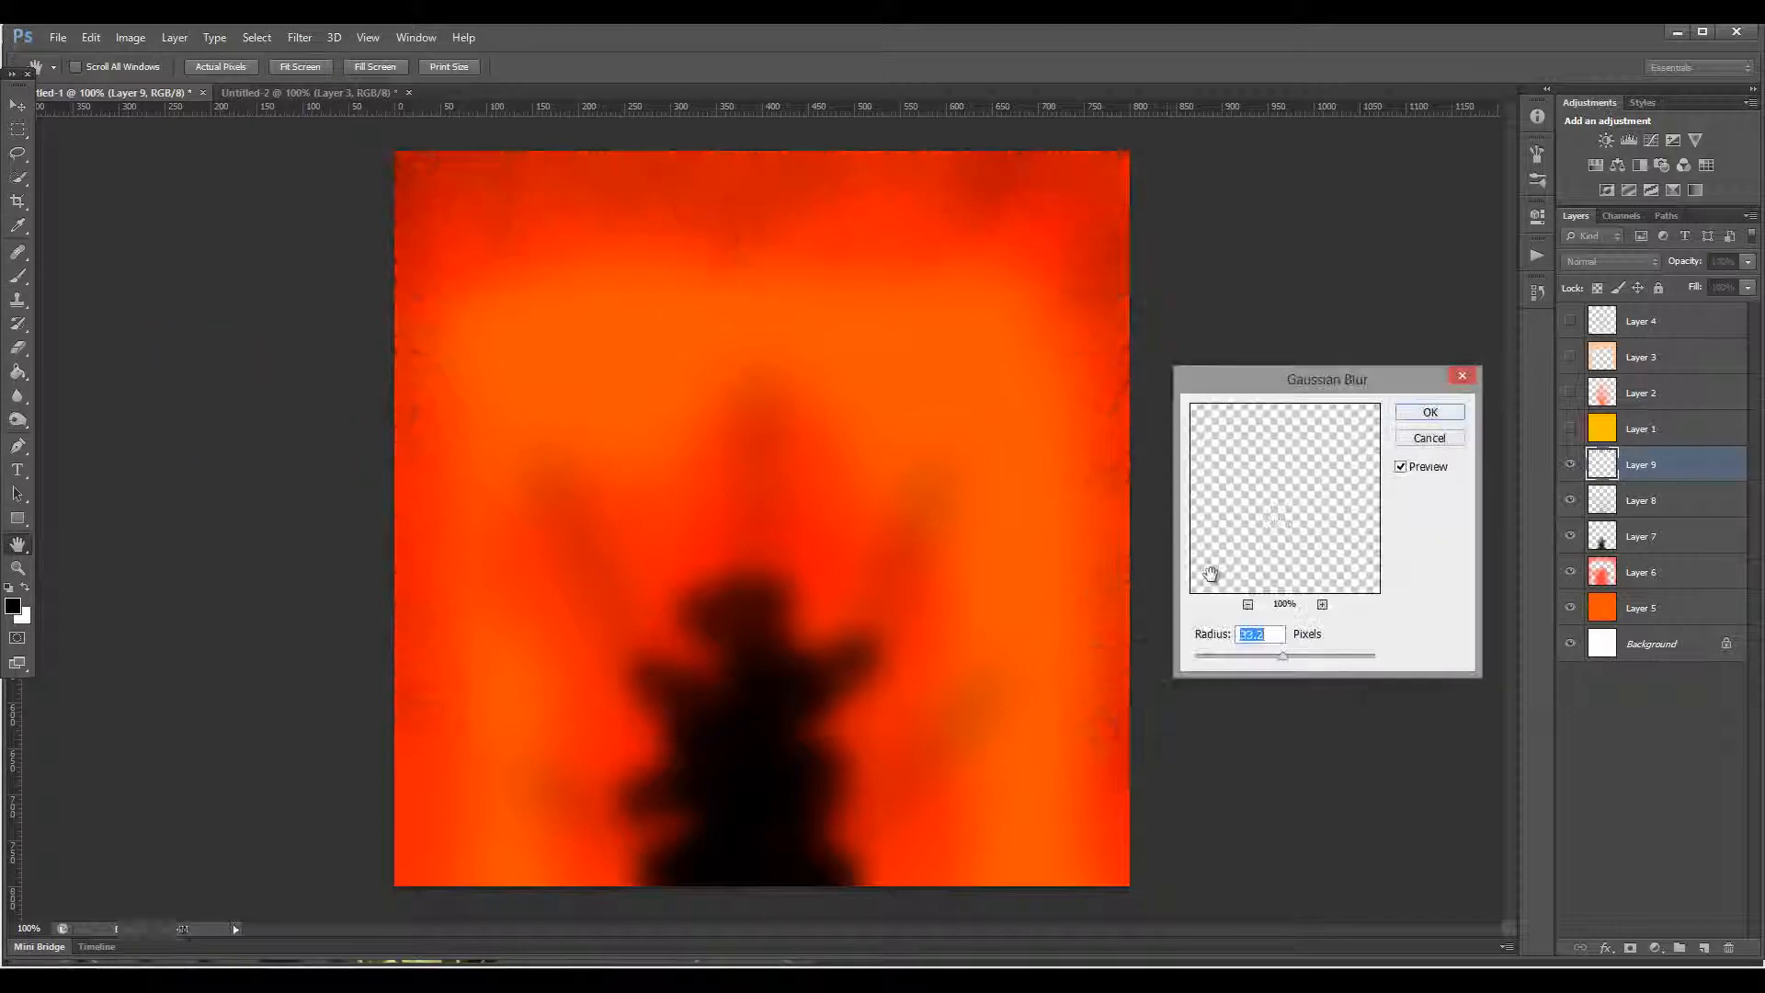
mouse_move(1287, 662)
left_mouse_down()
mouse_move(1323, 663)
mouse_move(1279, 663)
left_mouse_up()
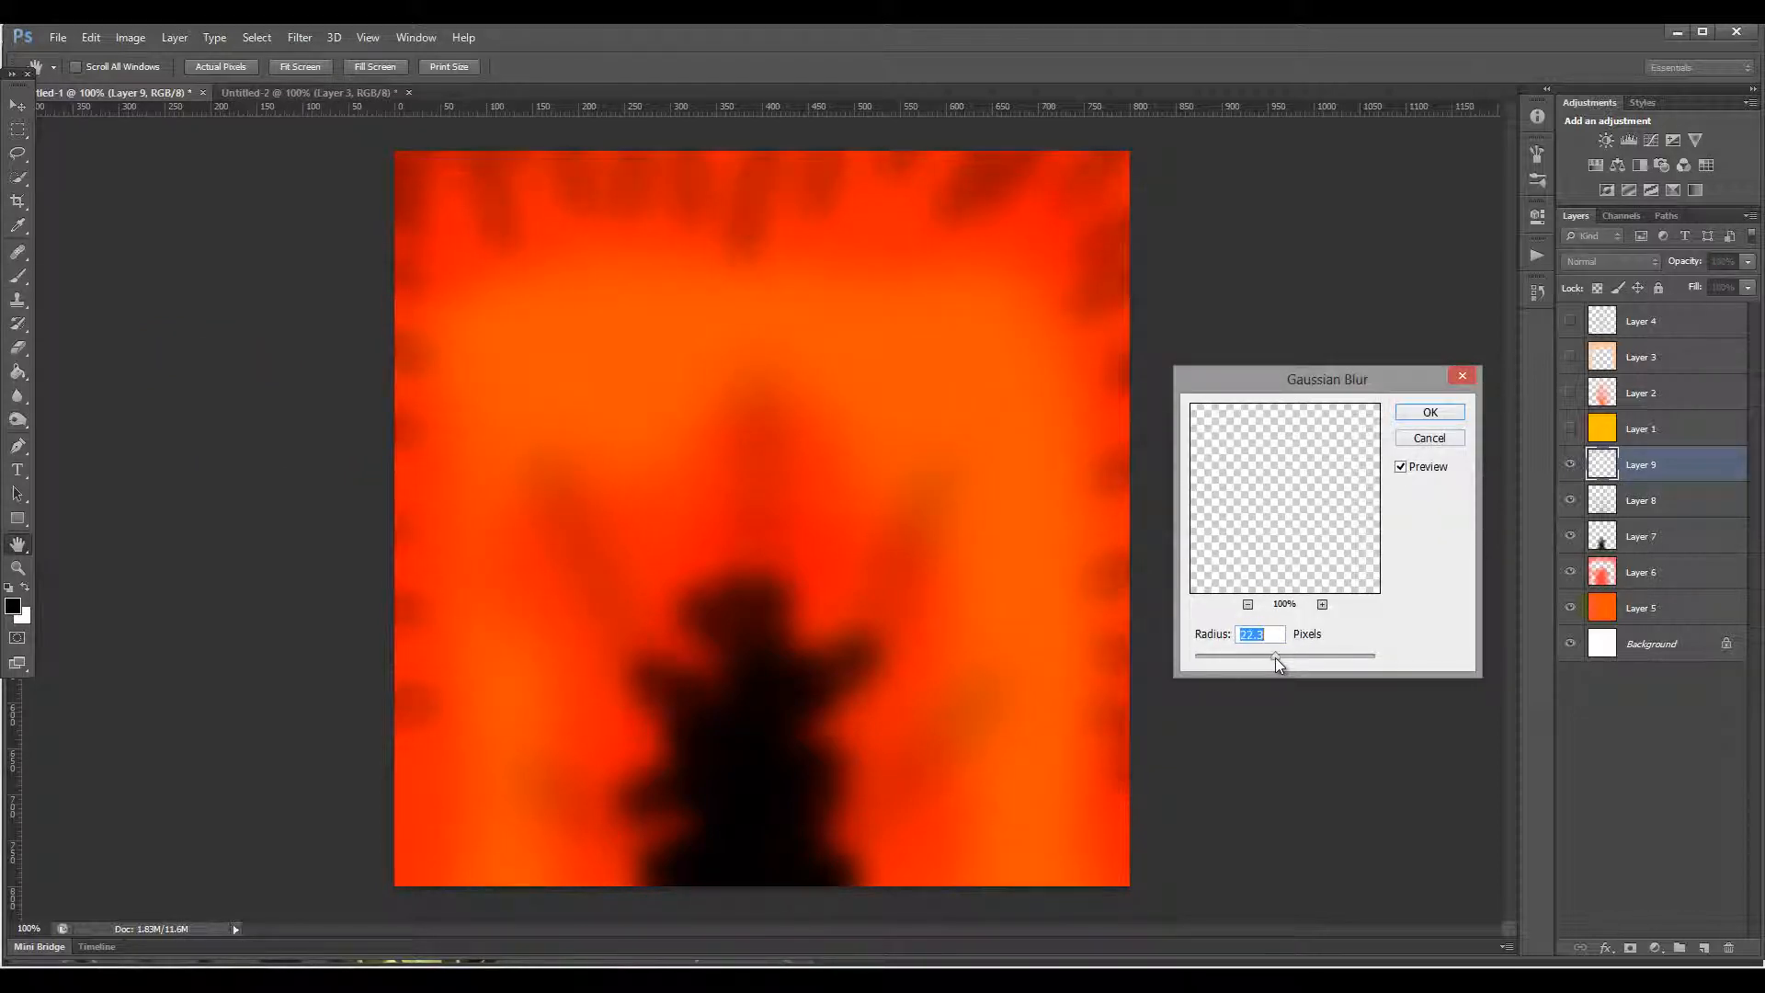
left_click(1431, 412)
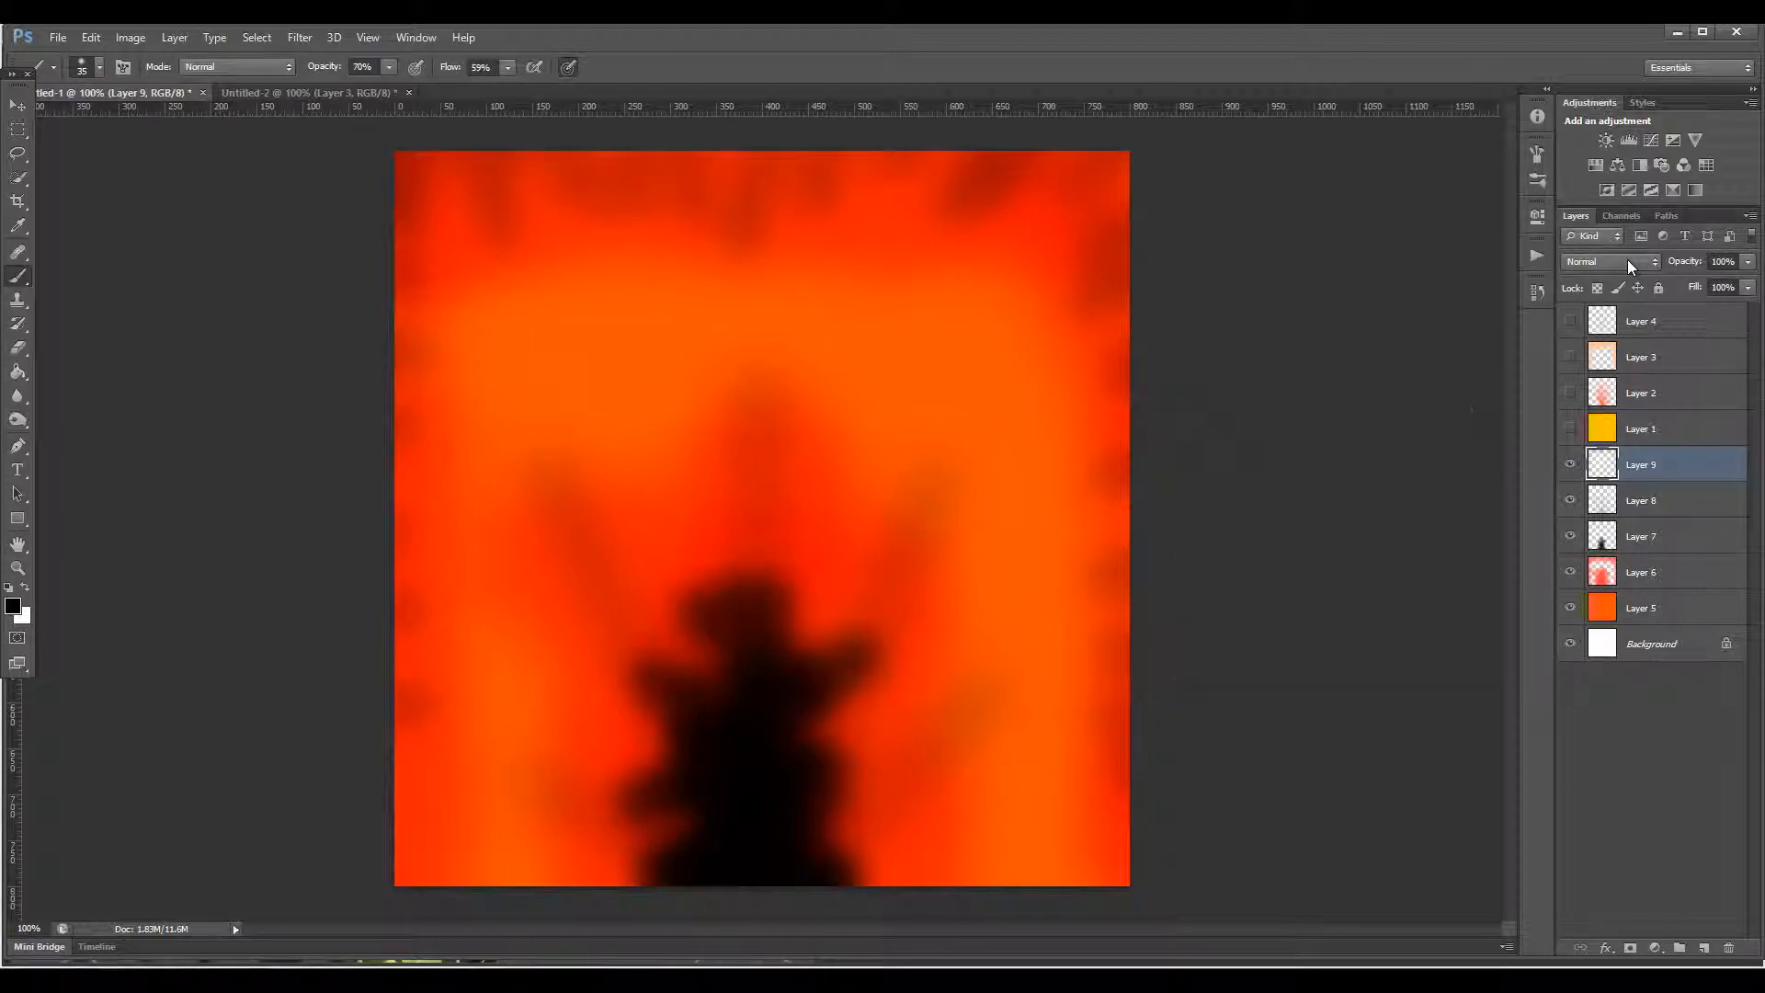
Step: Set the edge strokes layer's blend mode to Hard Light and its fill to 63%
left_click(1623, 262)
left_click(1600, 516)
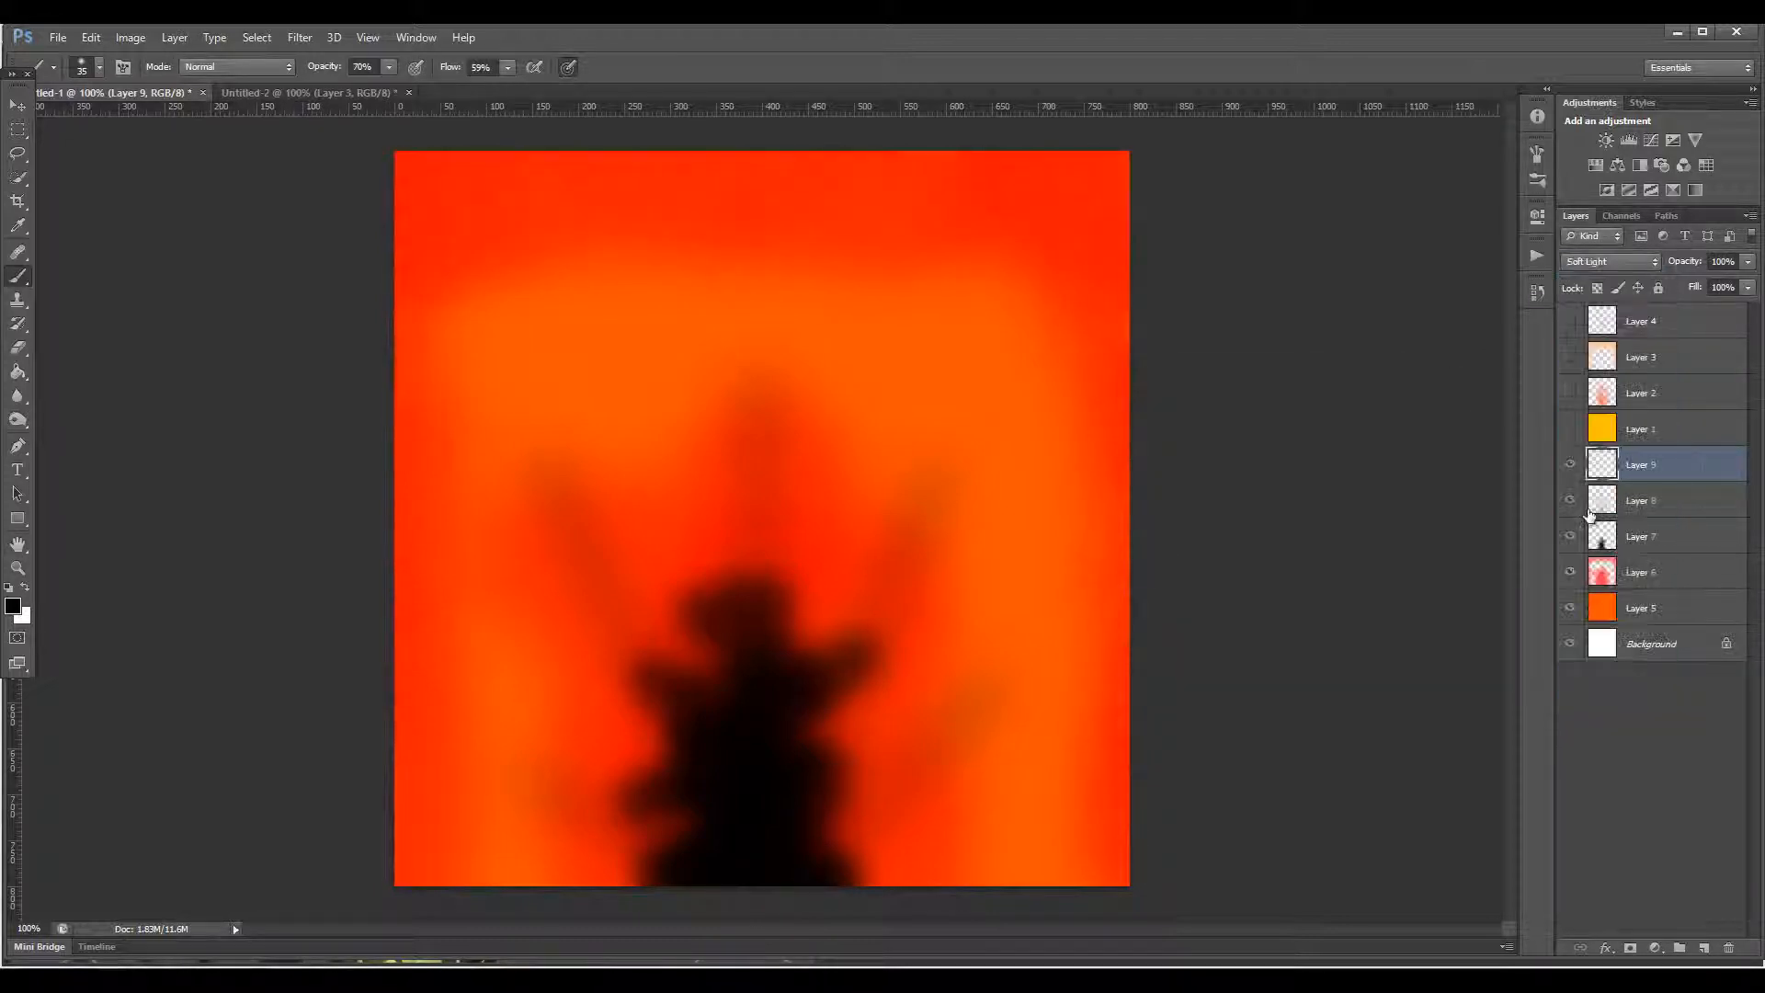
left_click(1627, 263)
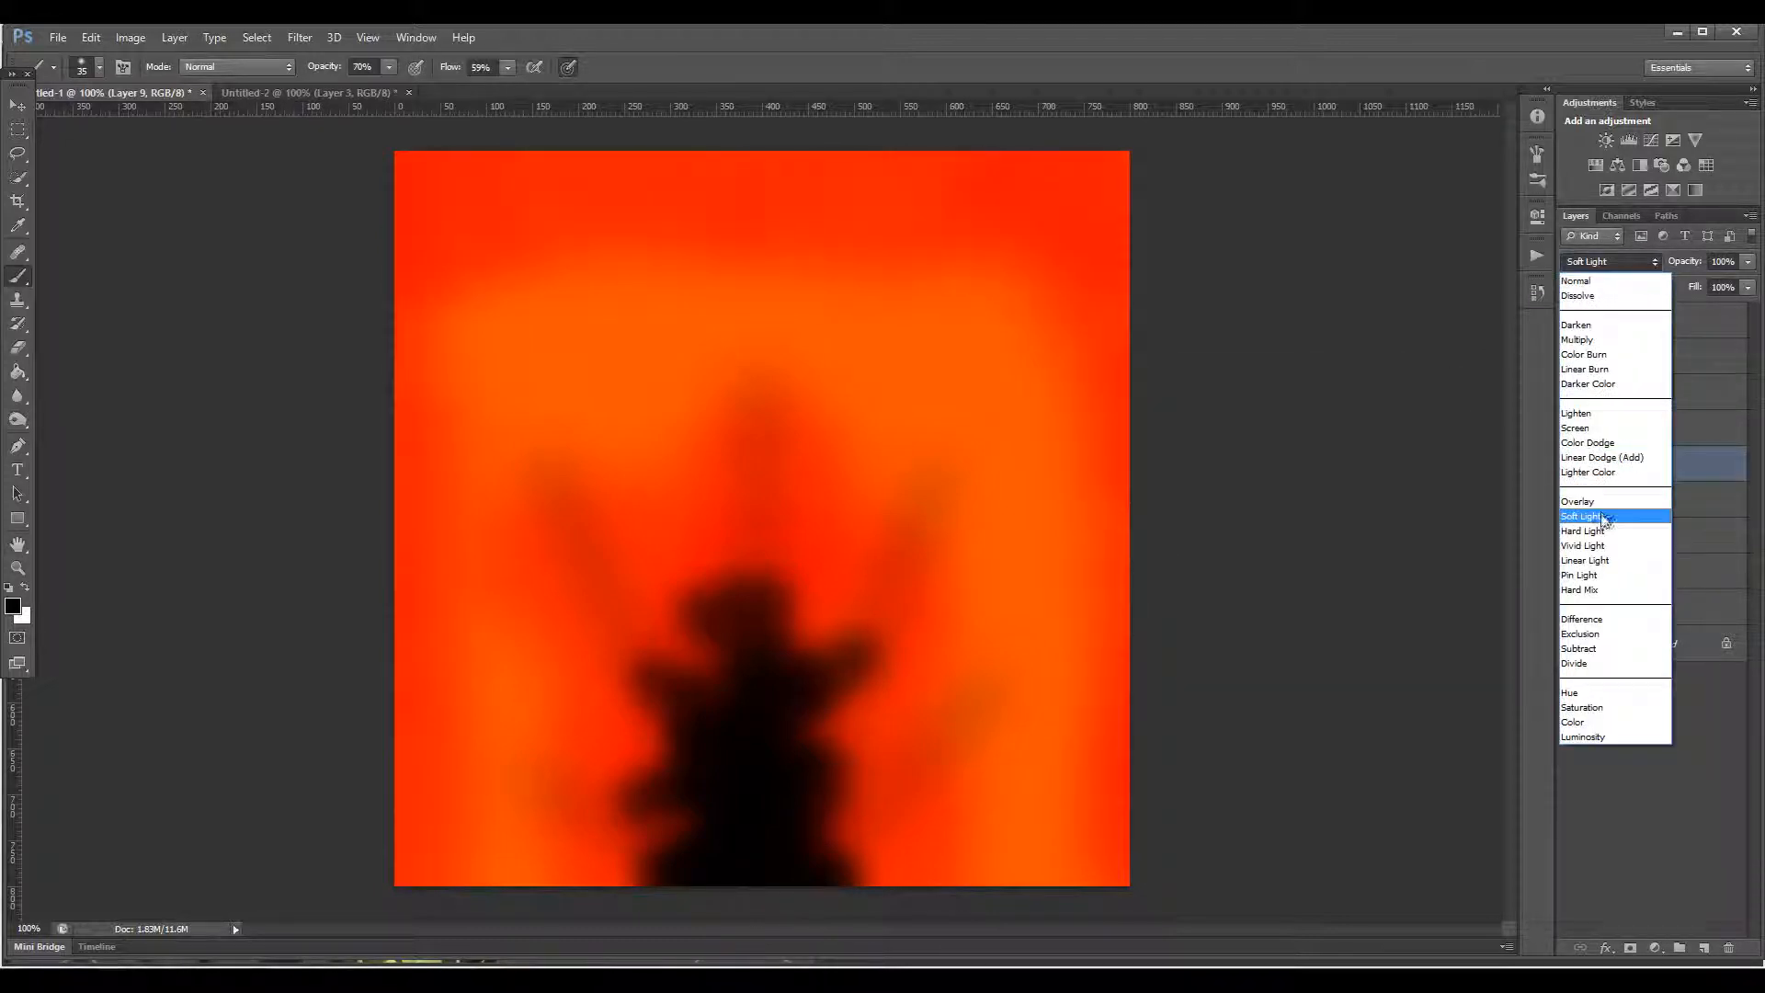
left_click(1616, 530)
left_click(1749, 288)
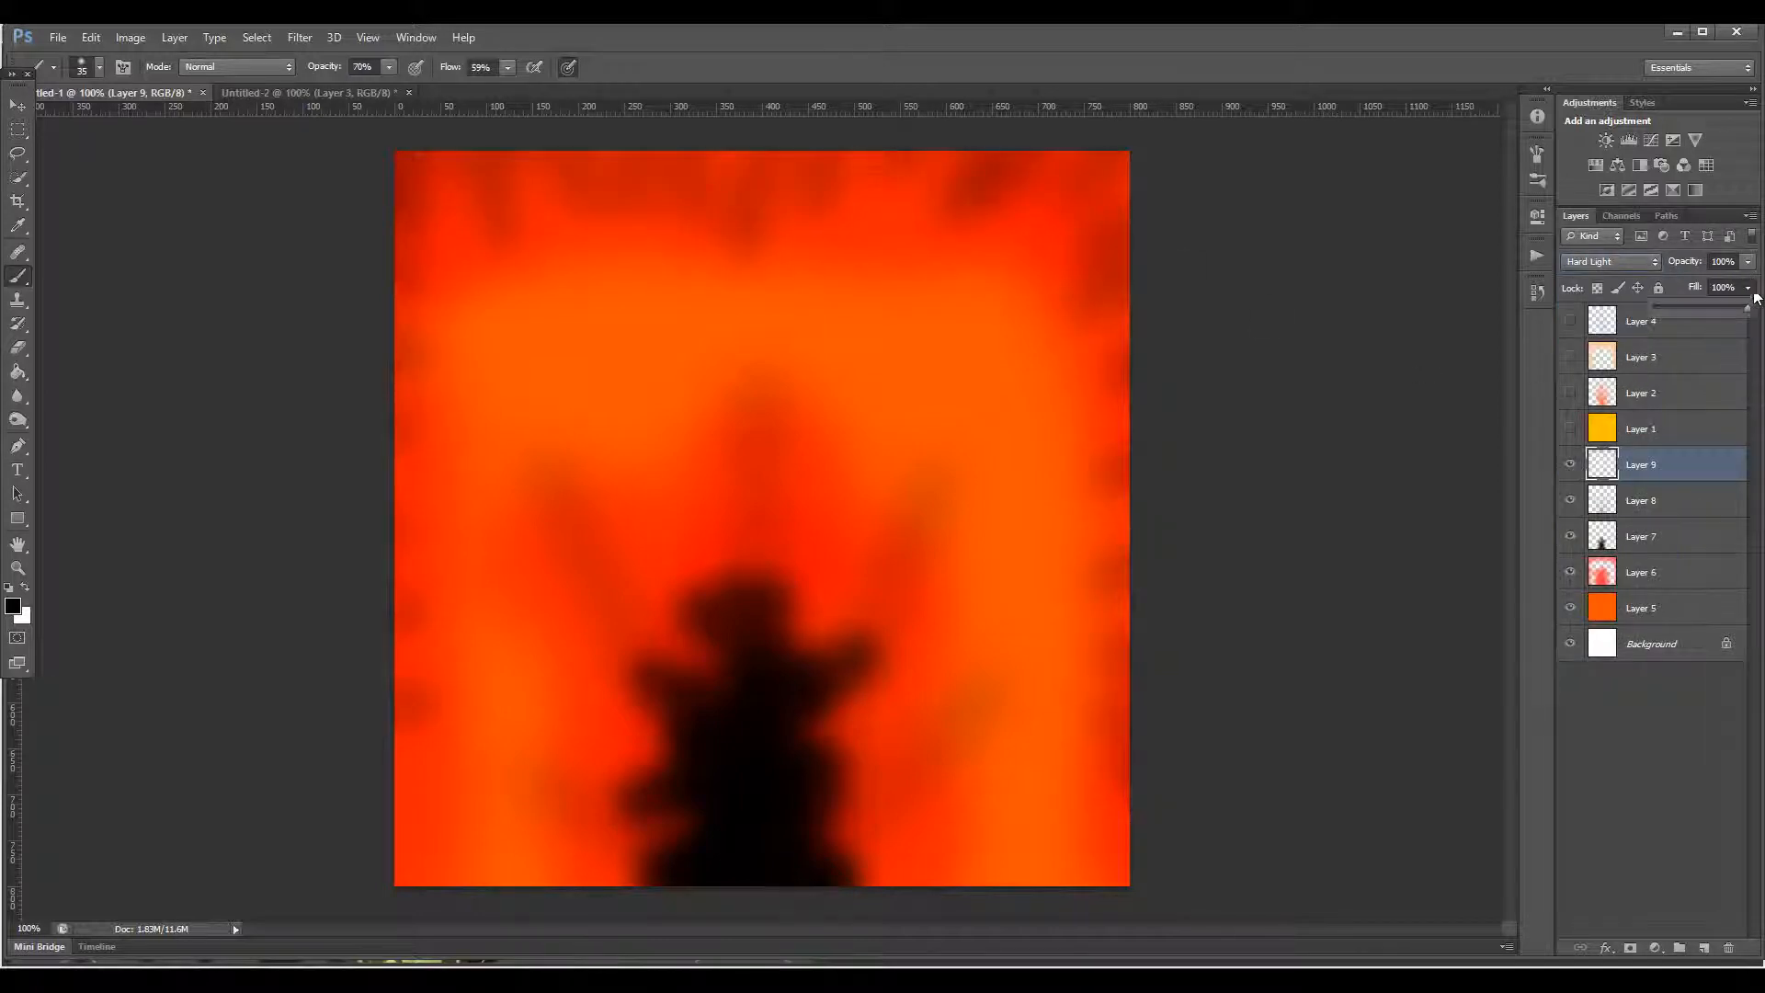
left_click_drag(1737, 313, 1726, 313)
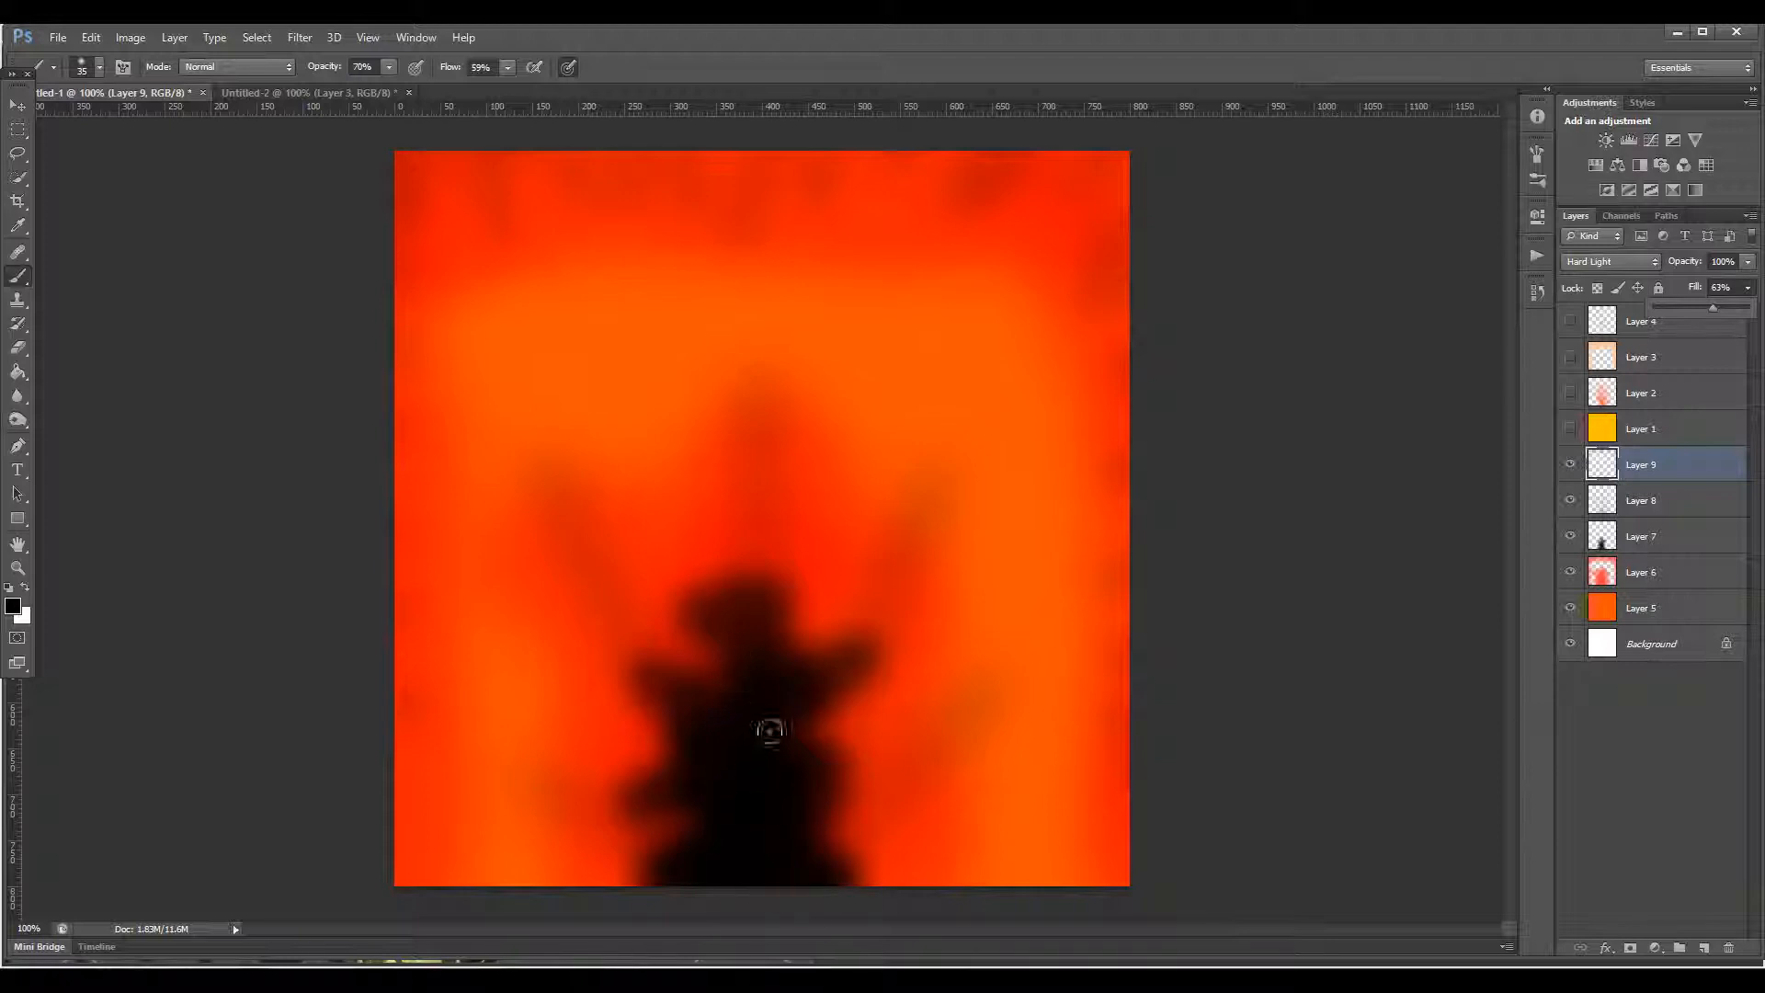
Step: Scale the black base patch down to about 57% height, narrowing it from both sides and keeping it on the petal's lower edge
left_click(1669, 544)
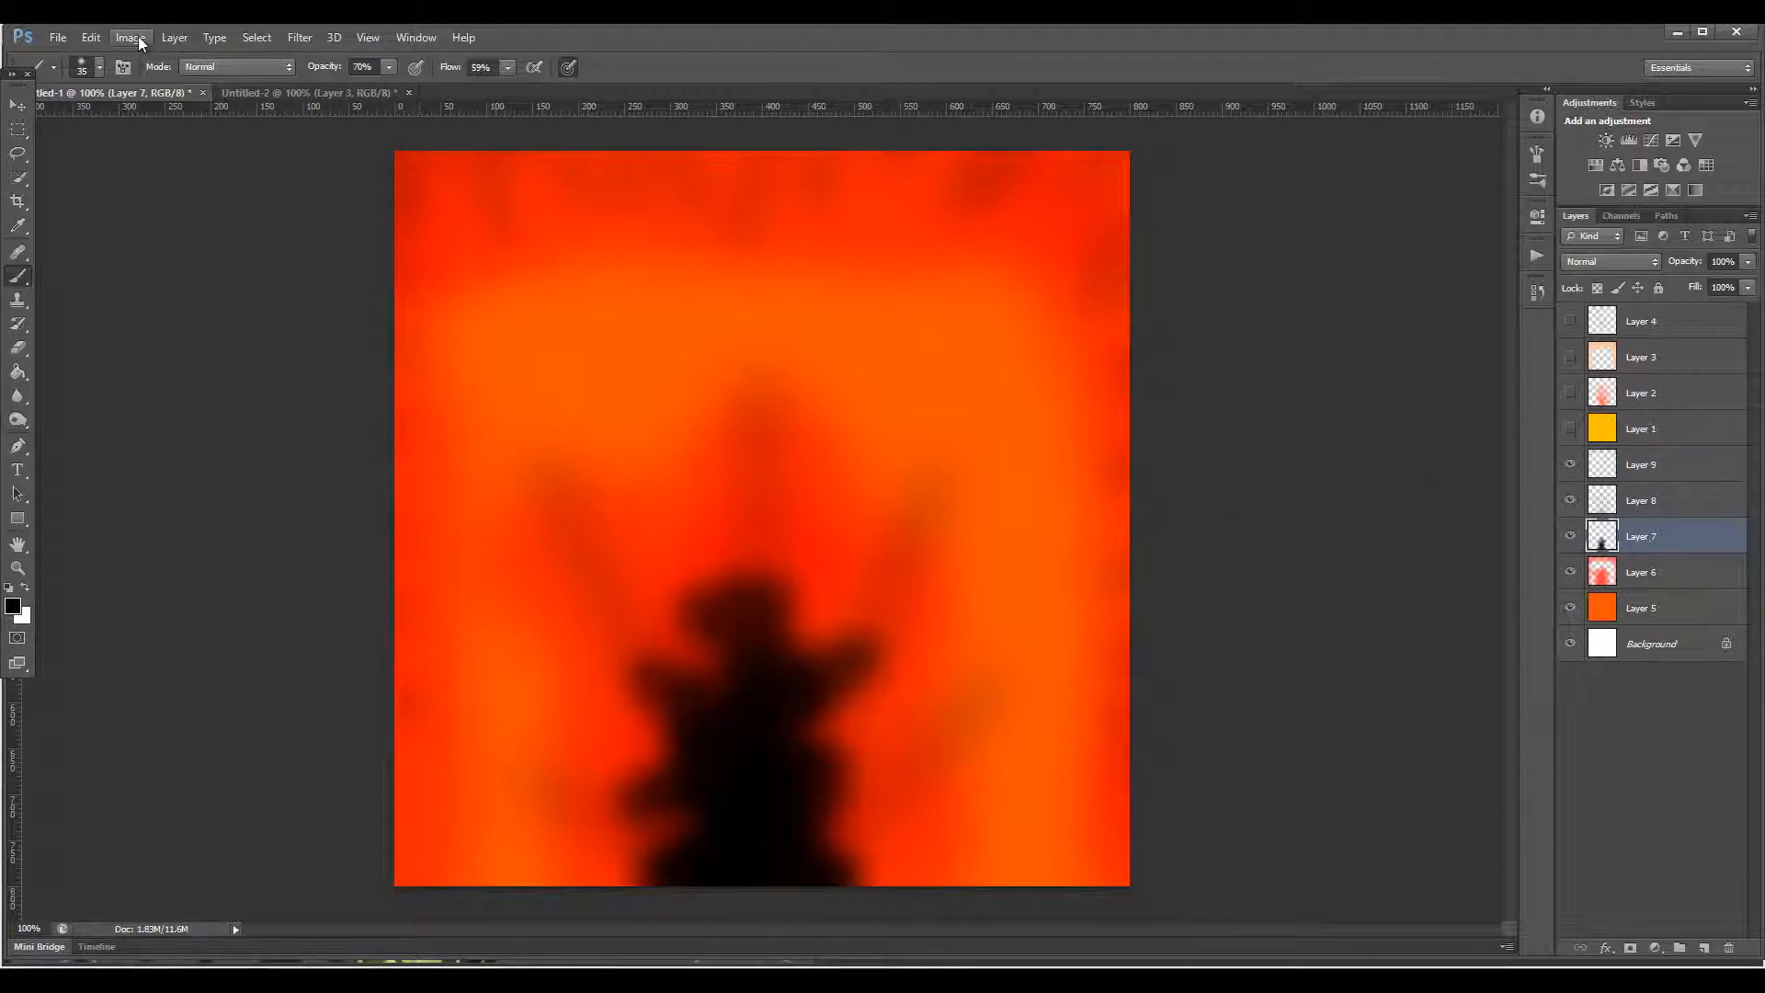
left_click(103, 39)
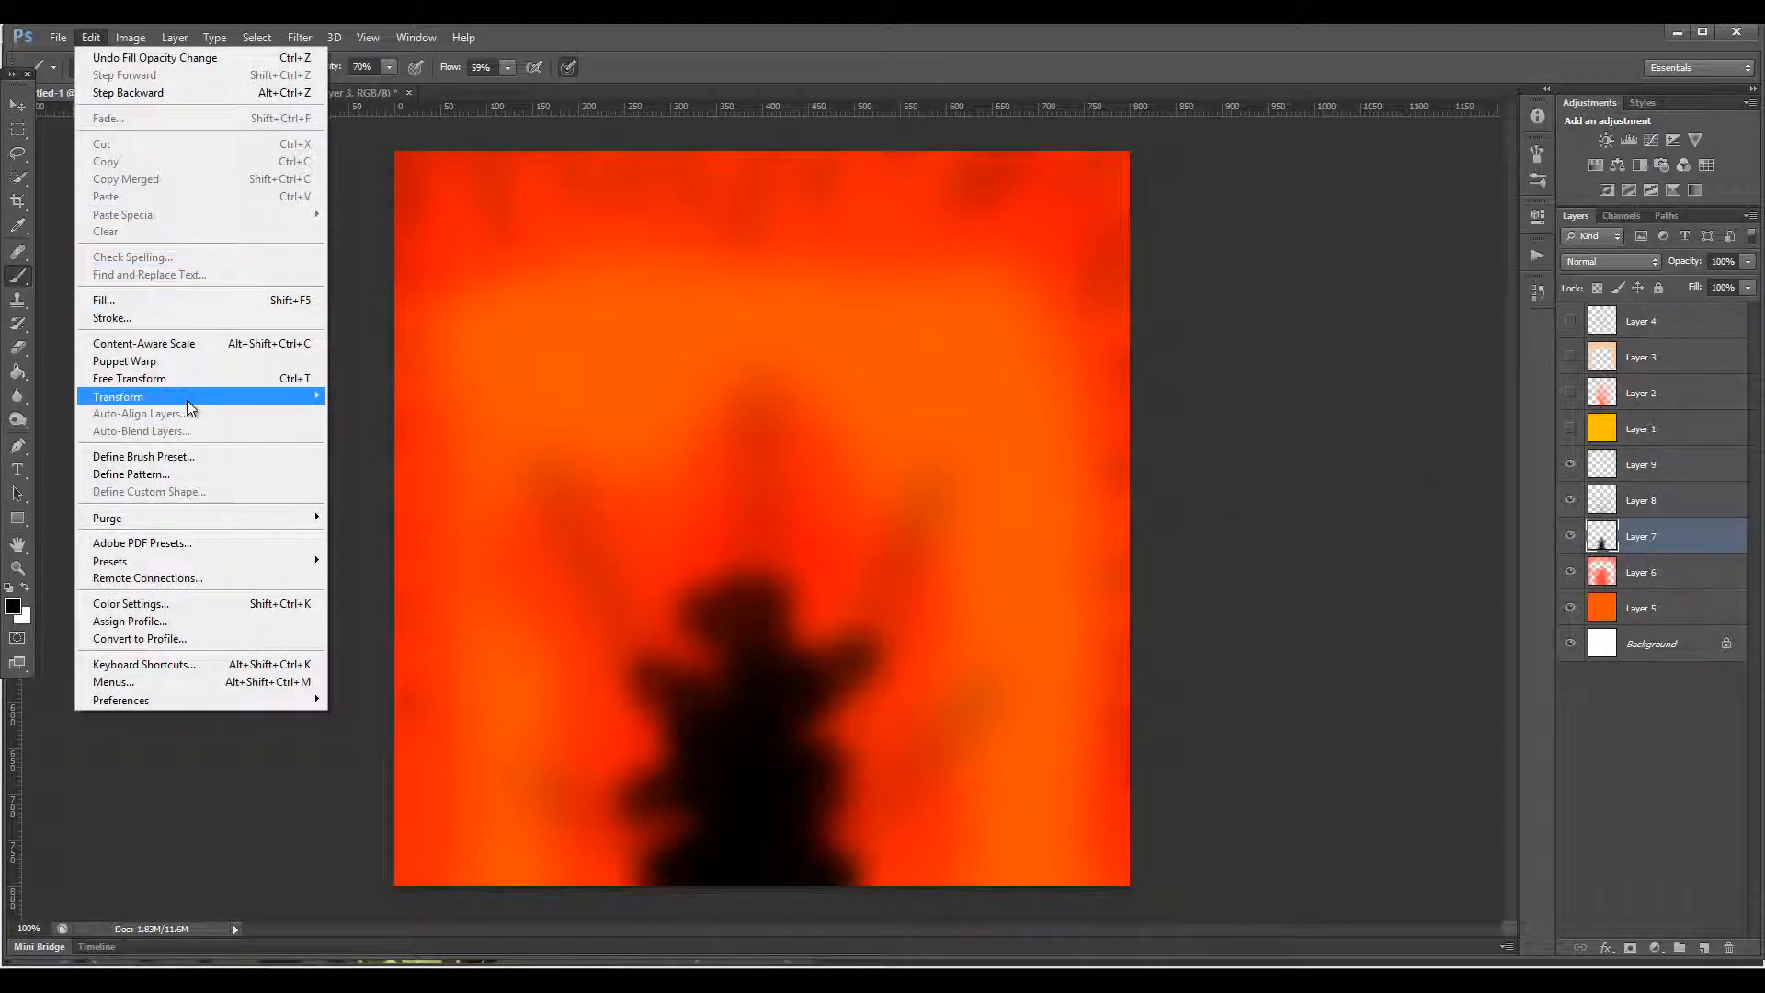
mouse_move(216, 396)
left_click(399, 425)
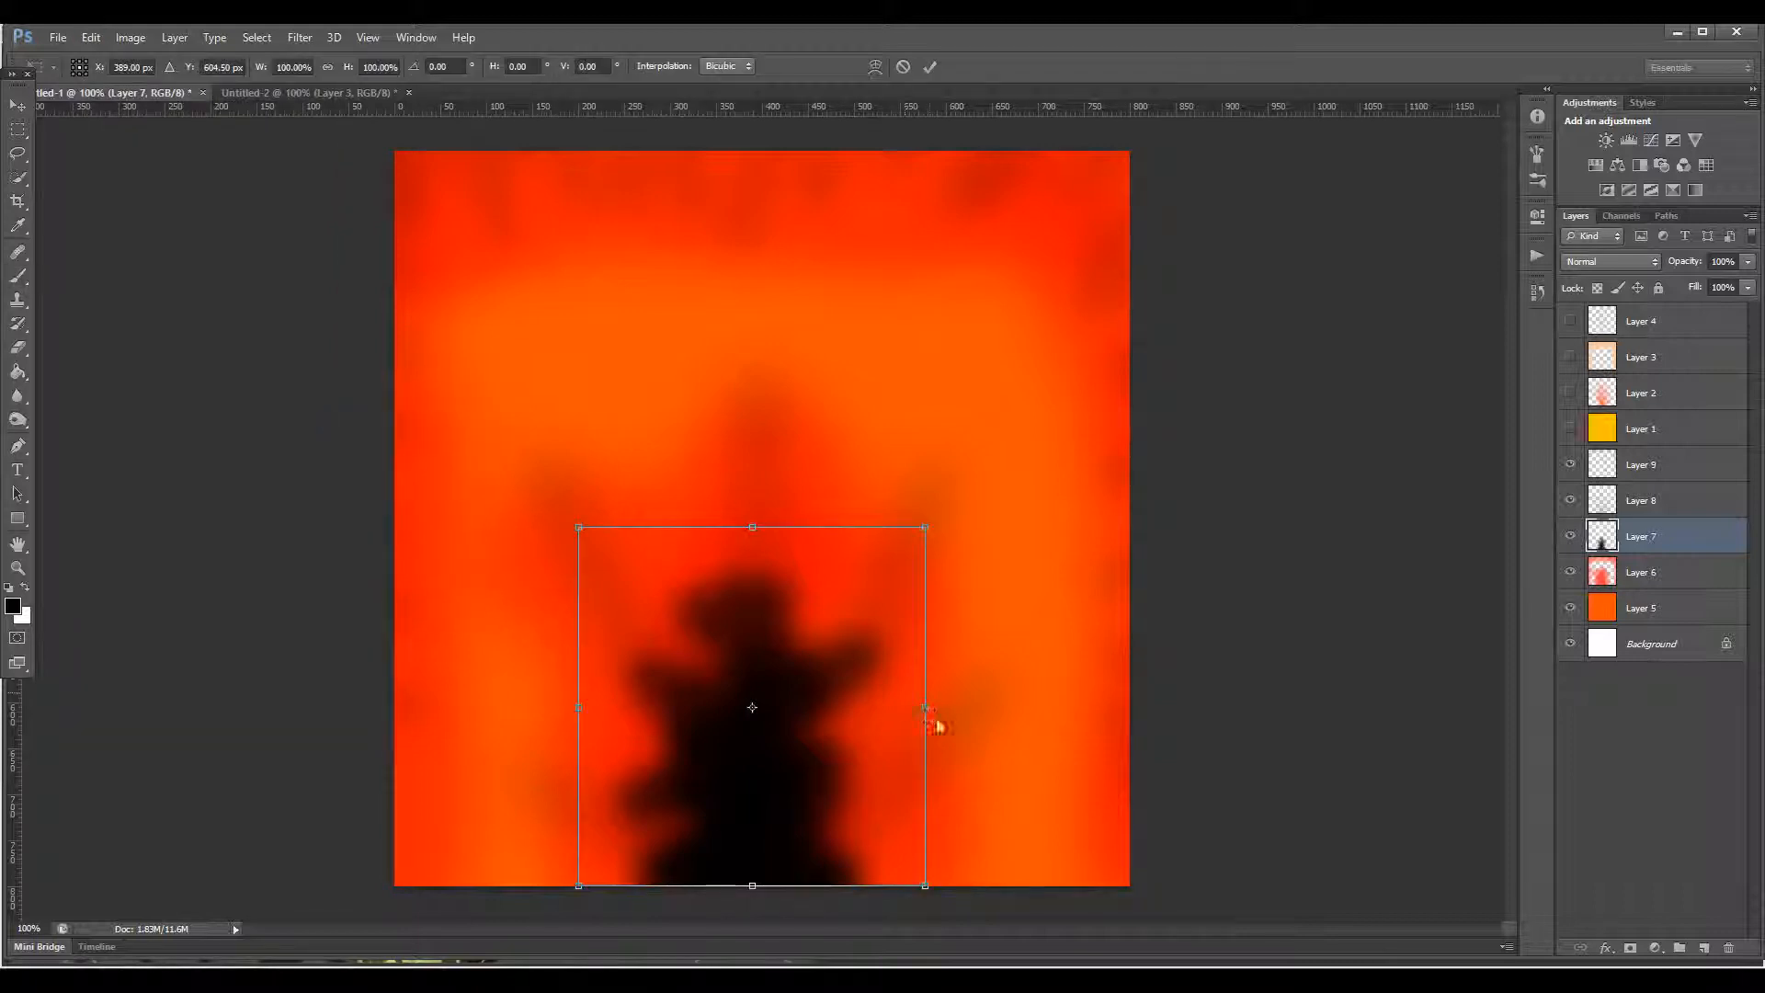
left_click_drag(936, 726, 909, 727)
left_click_drag(589, 730, 652, 716)
left_click_drag(762, 530, 765, 616)
left_click_drag(895, 752, 883, 752)
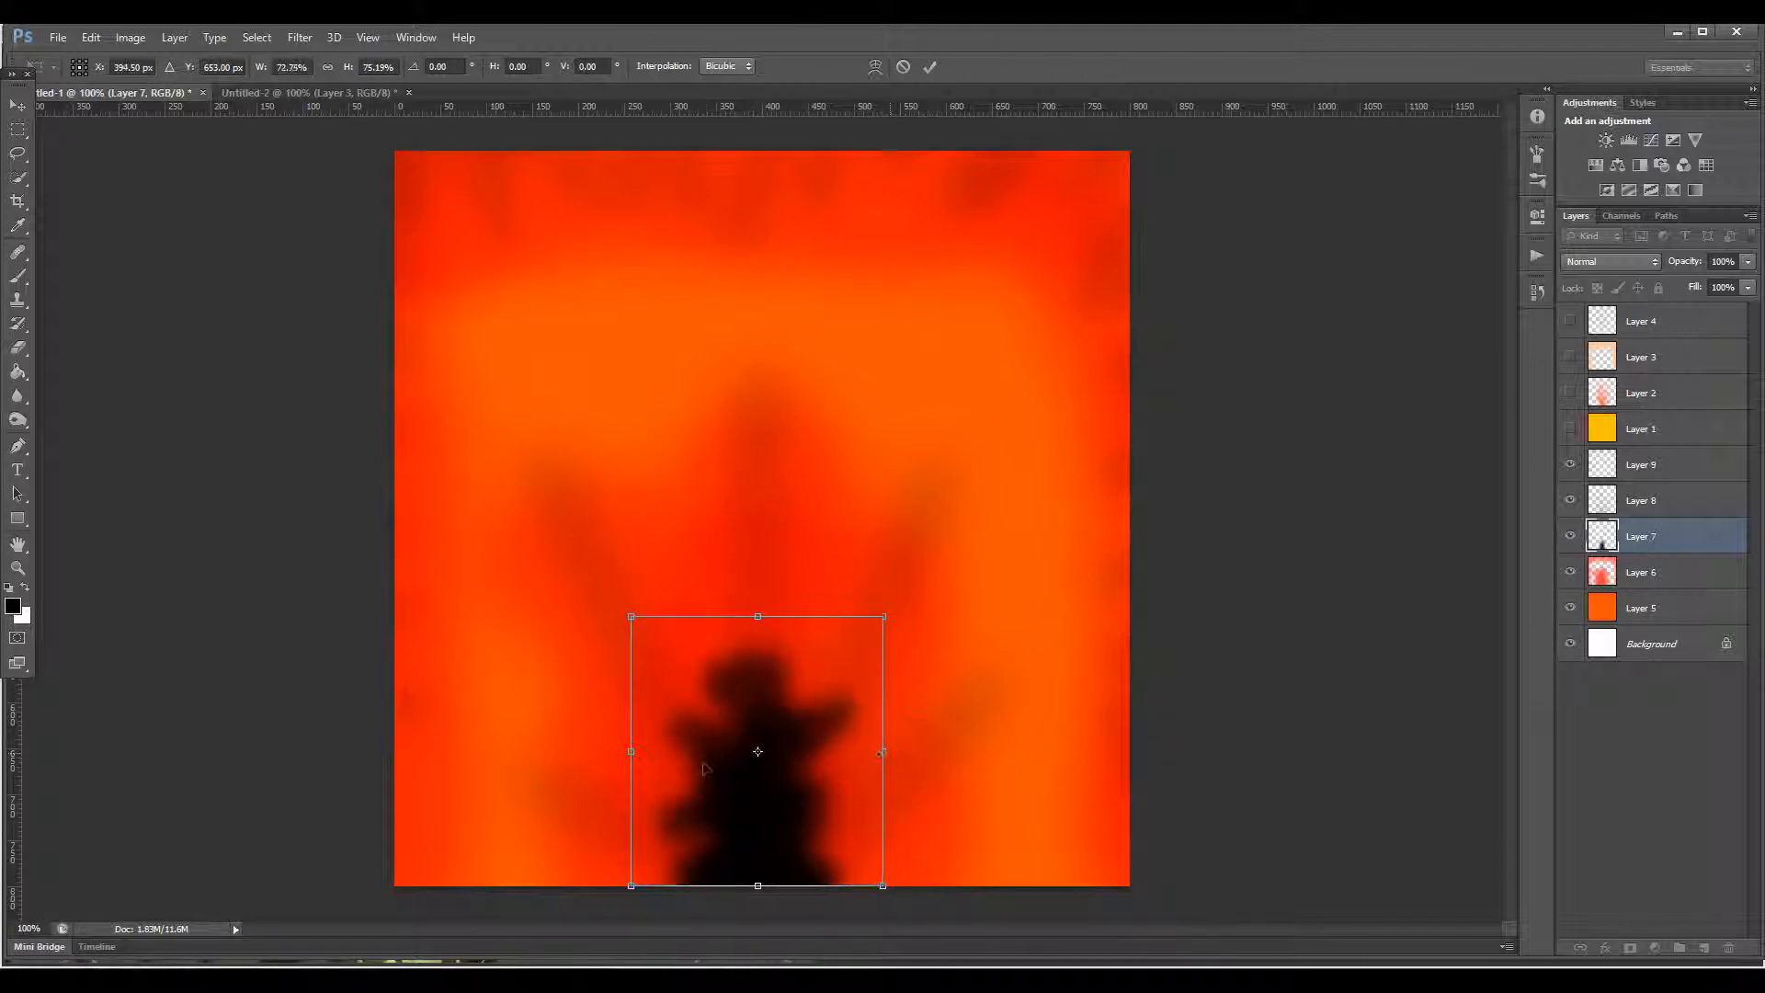
left_click_drag(632, 752, 641, 752)
left_click_drag(761, 614, 762, 681)
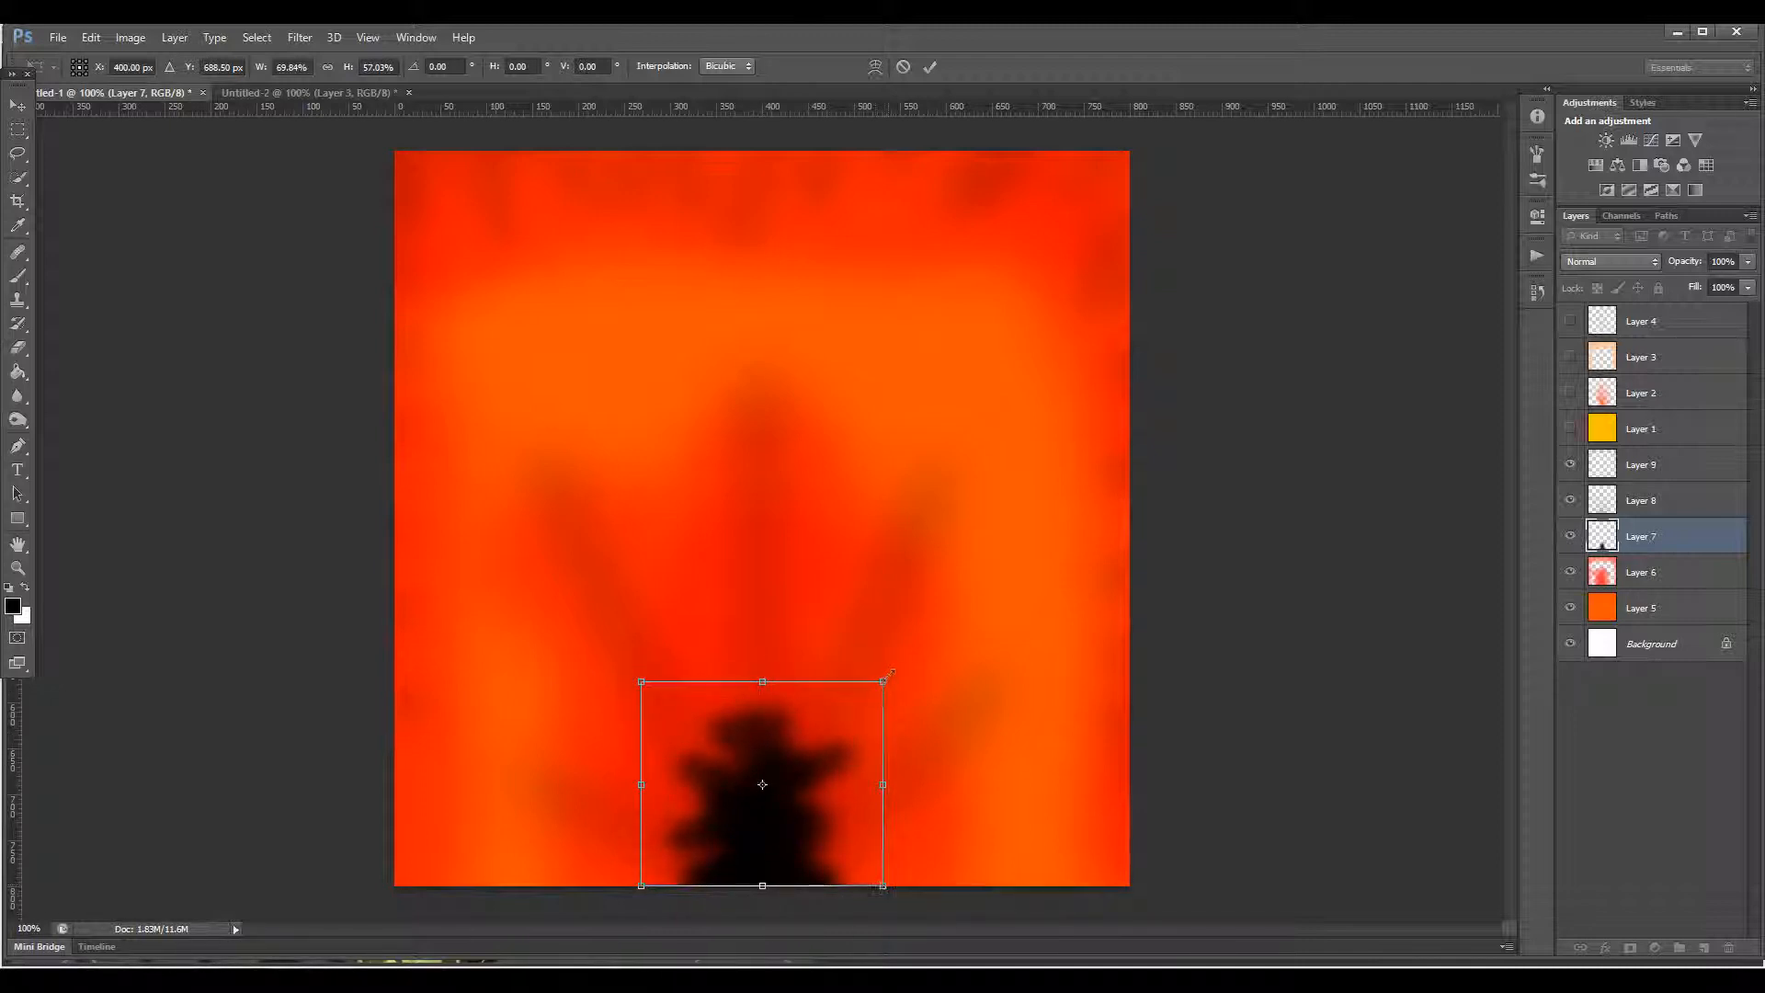
left_click_drag(882, 789, 868, 789)
left_click_drag(640, 786, 661, 786)
key("Return")
key("b")
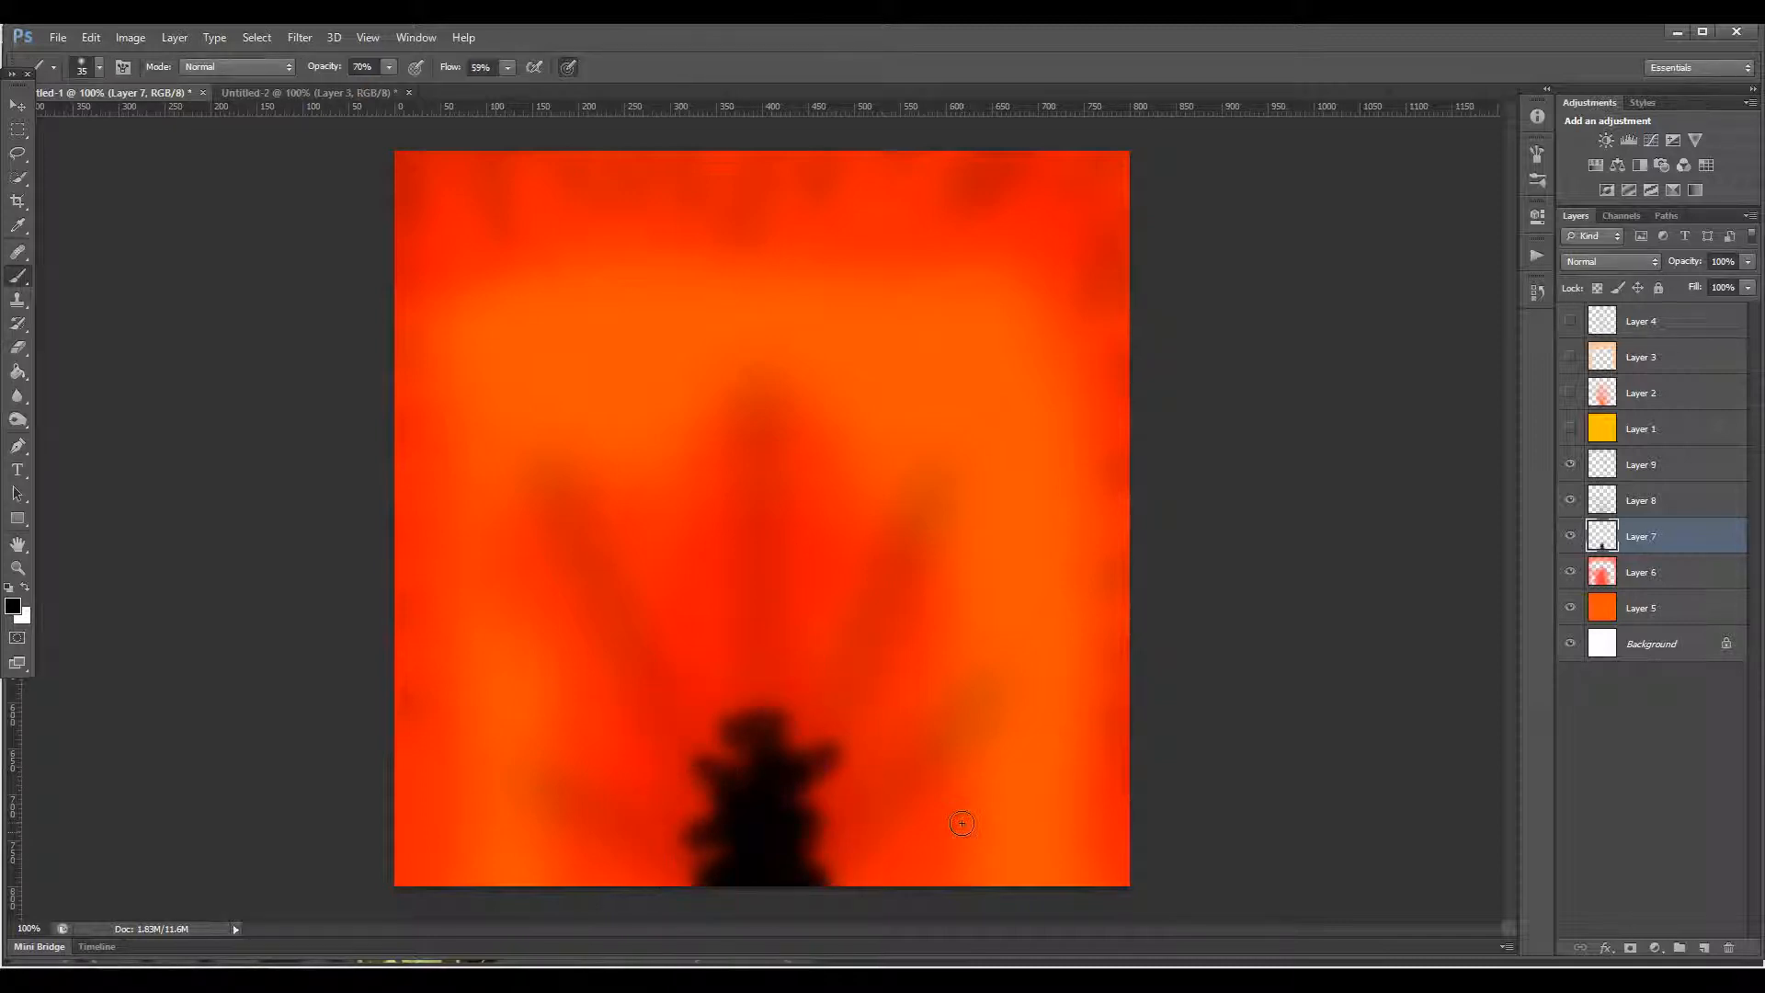
Step: Export the petal texture for web as a quality 80 JPEG named Red in the GrowPlant folder
left_click(57, 37)
left_click(147, 292)
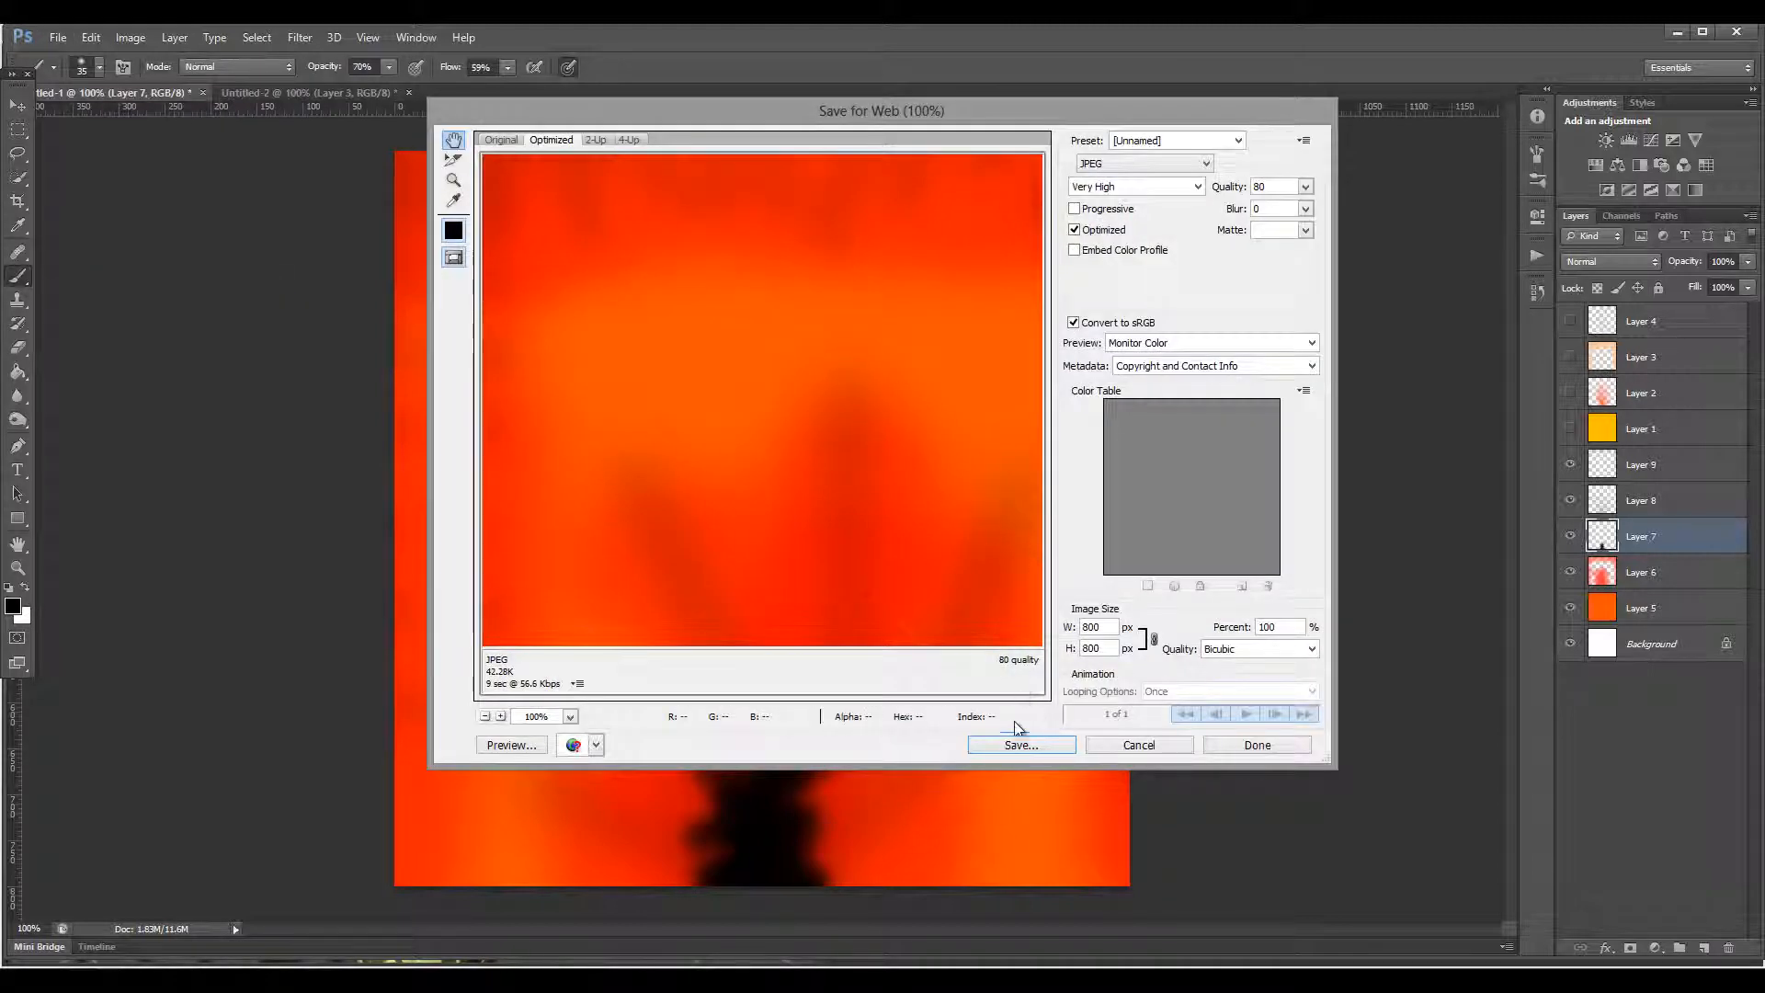
left_click(1018, 741)
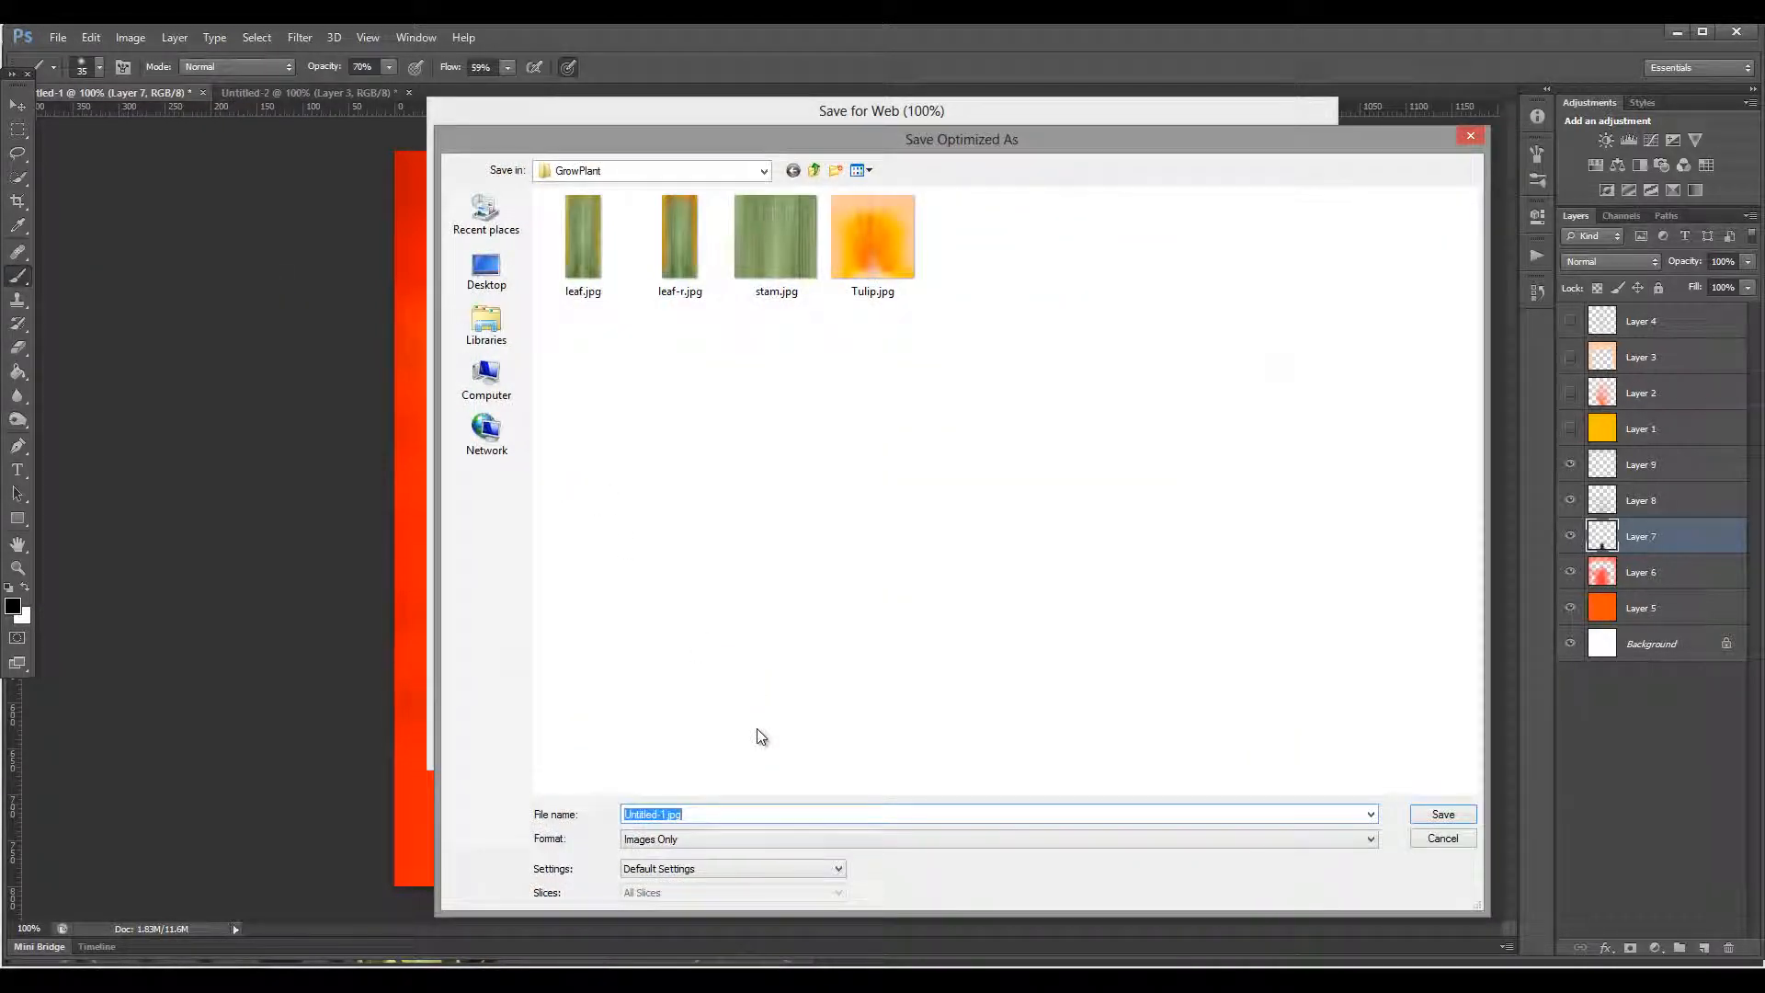
type("Red")
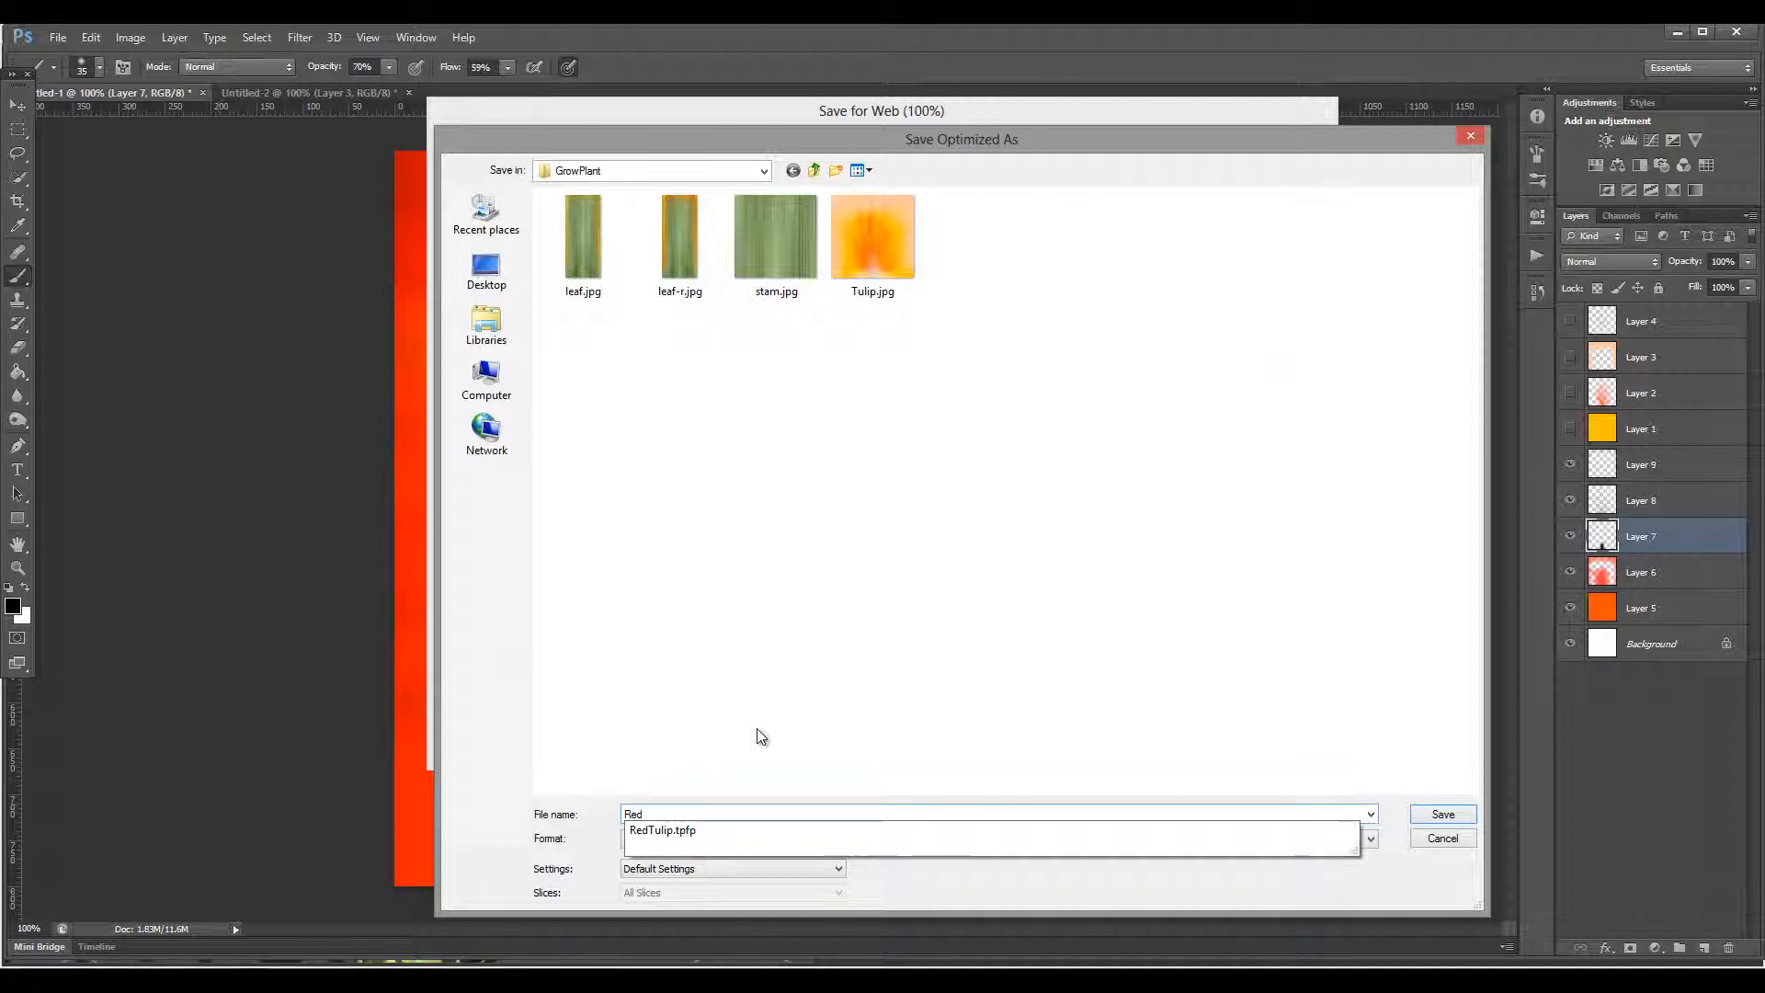
type("Tulip")
key("Return")
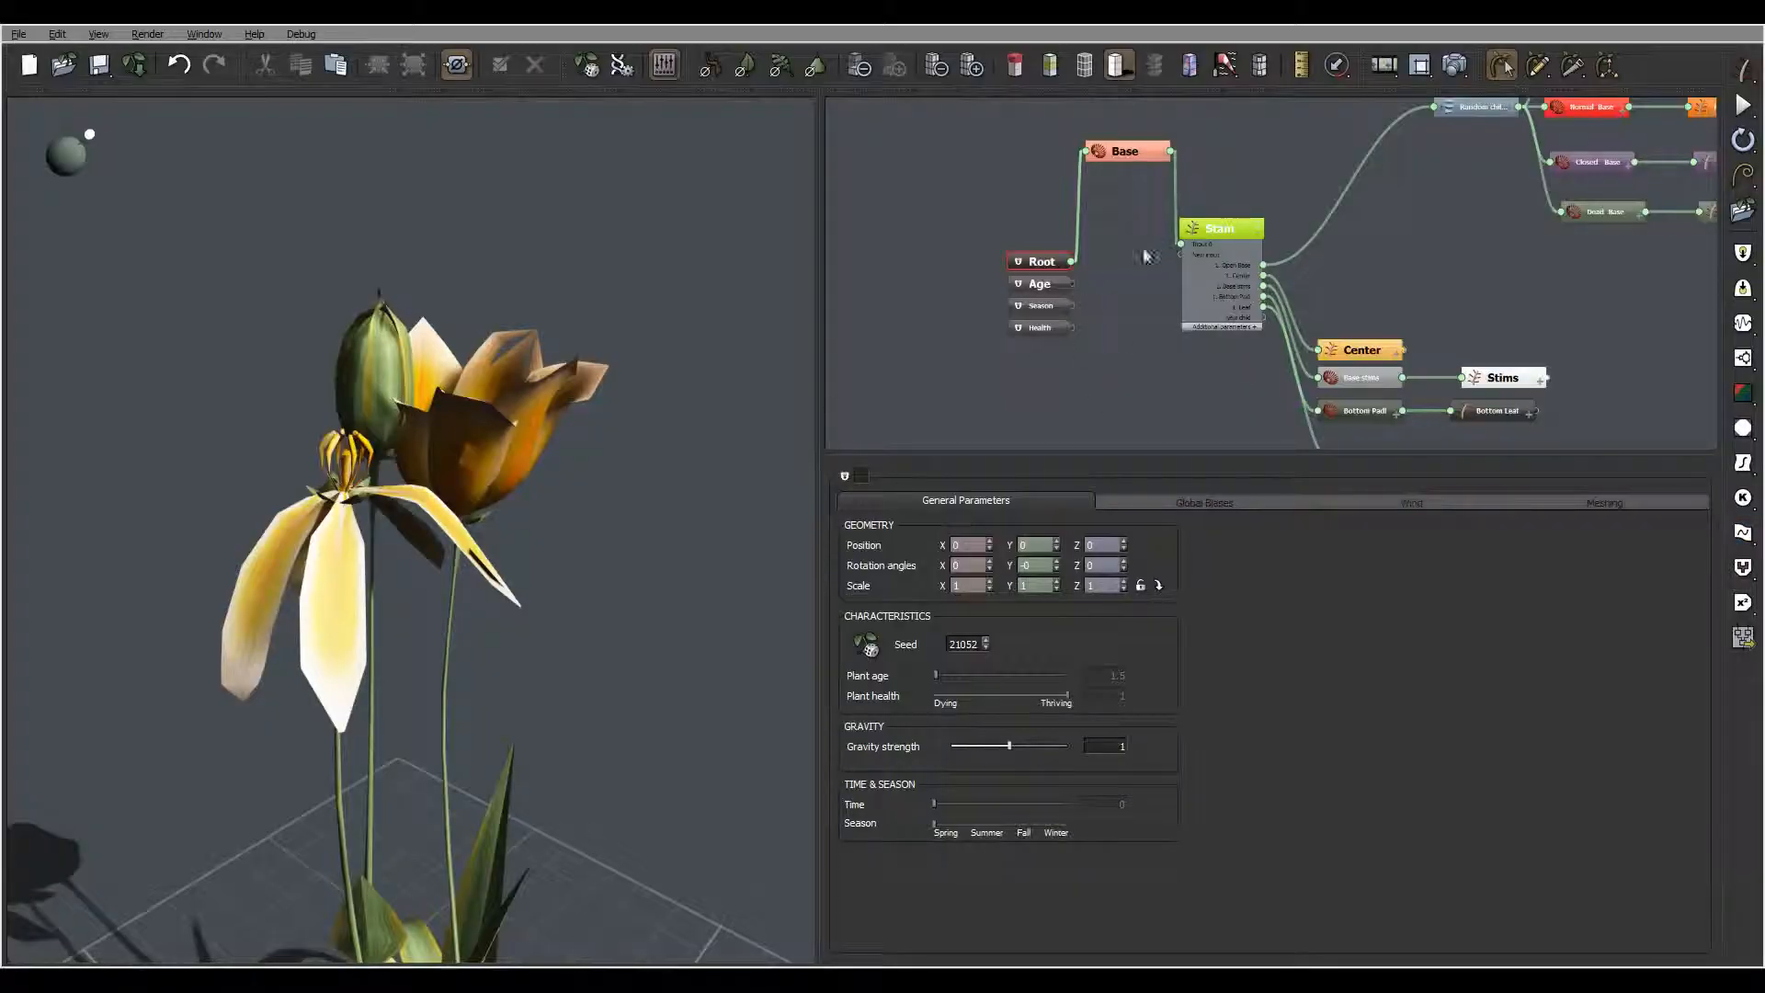
Step: Switch to The Plant Factory and load leaf-r.jpg as the colour picture of the Leaf node's blade material
middle_click_drag(1474, 250, 1192, 167)
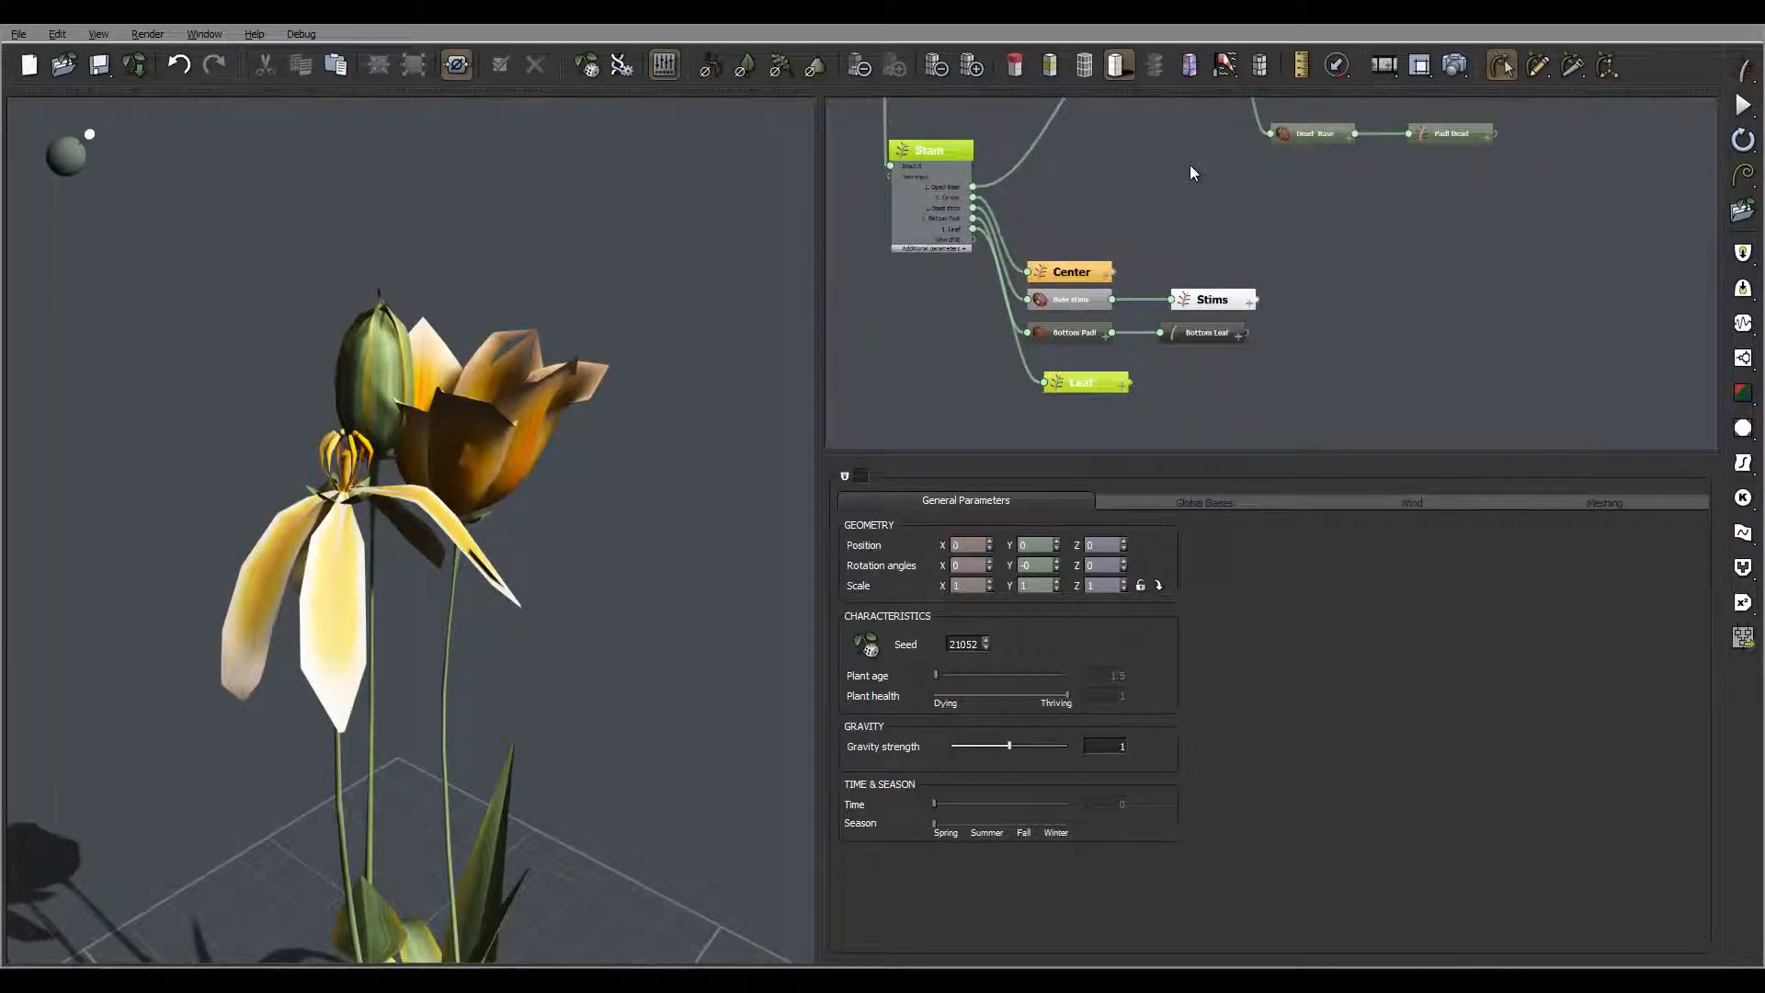
left_click(1085, 383)
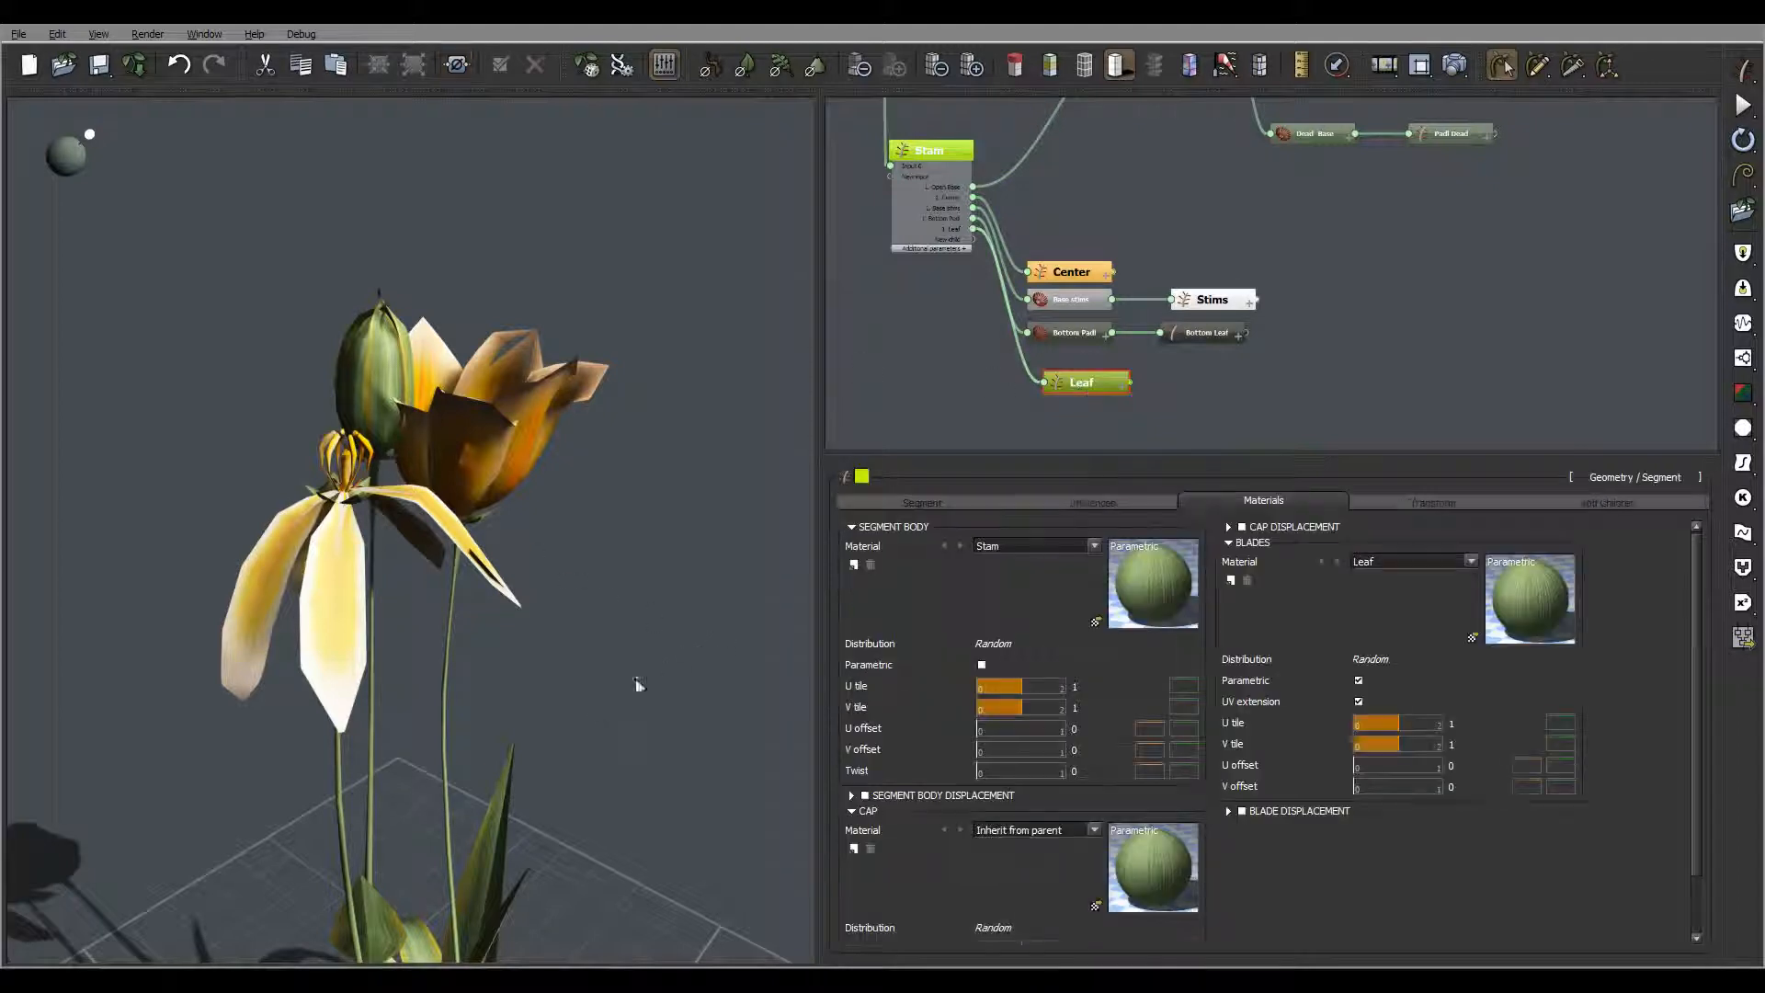
double_click(1530, 593)
left_click(608, 358)
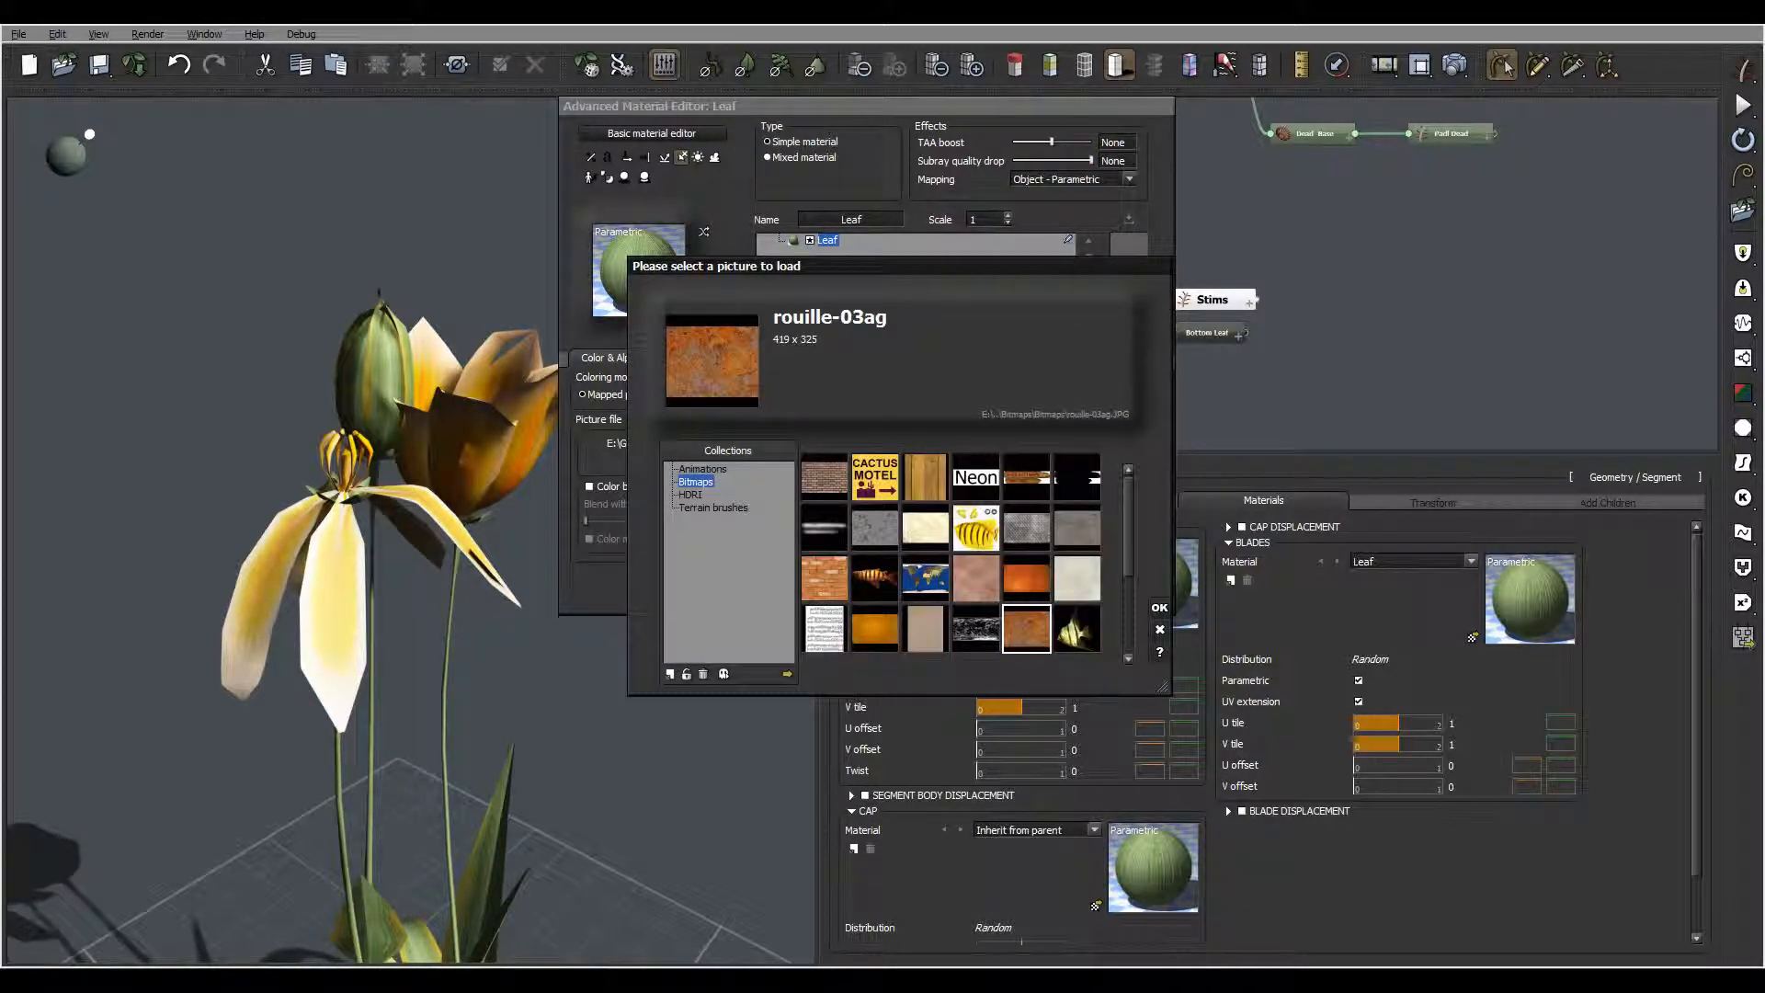
left_click(721, 673)
left_click(884, 278)
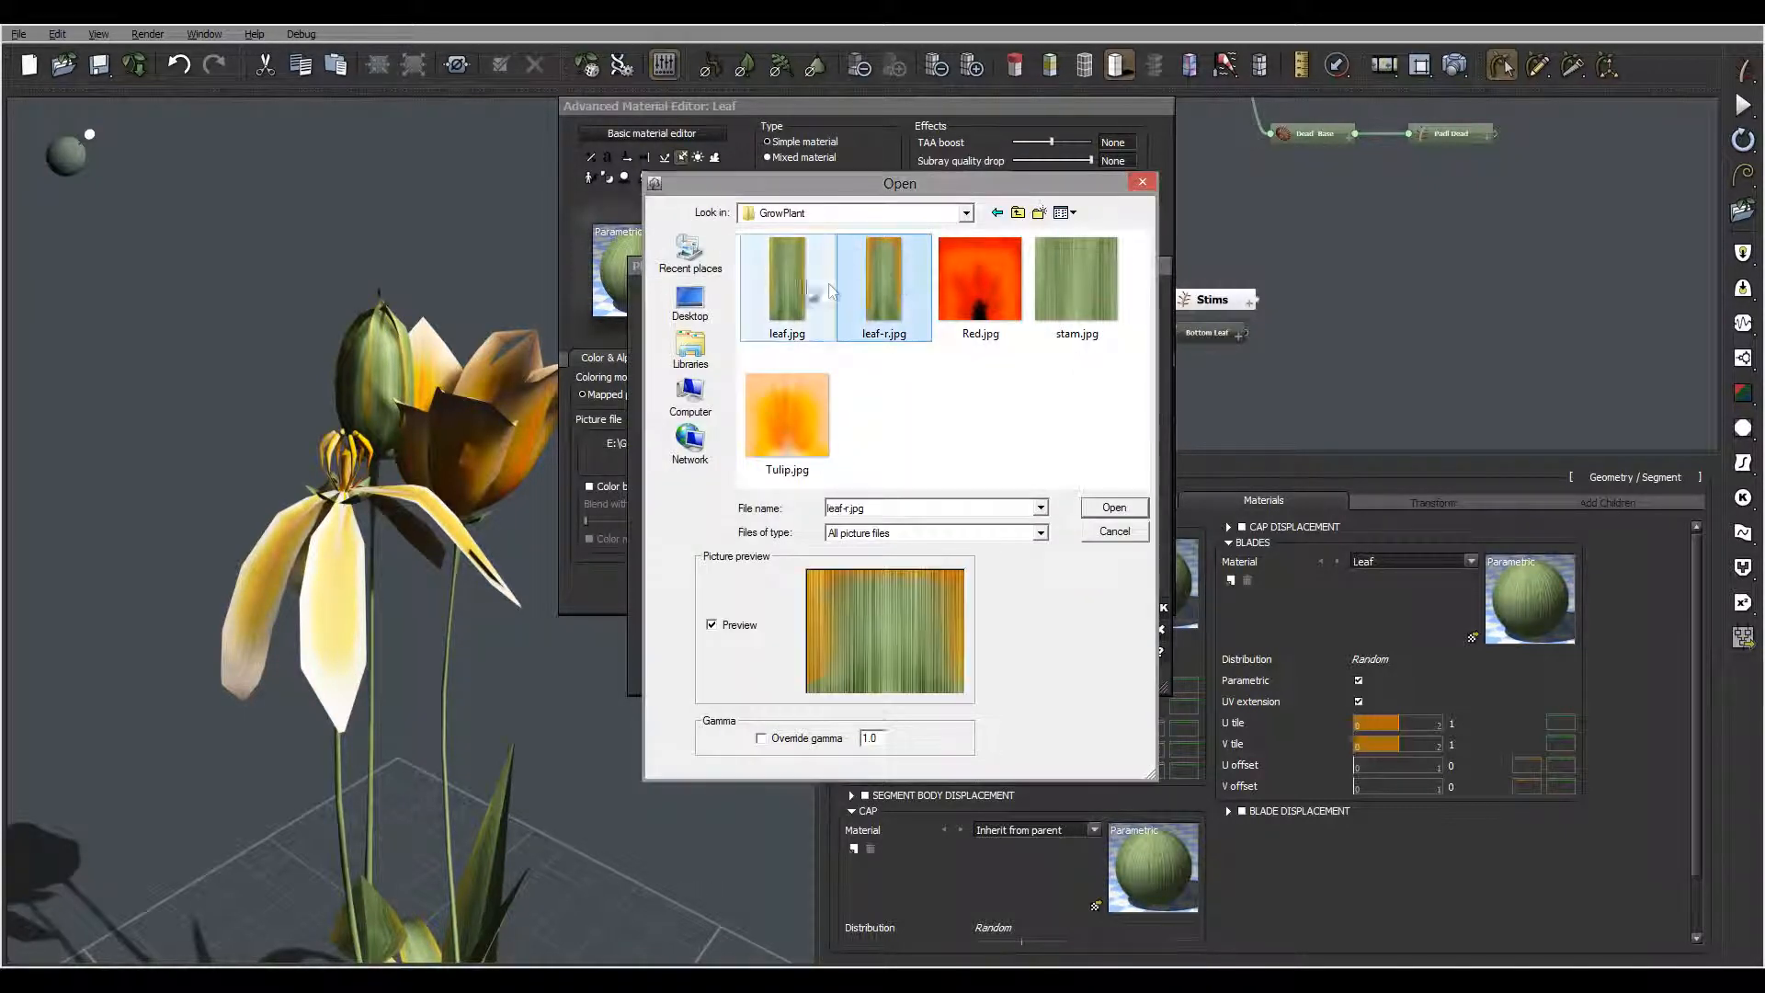
left_click(1114, 507)
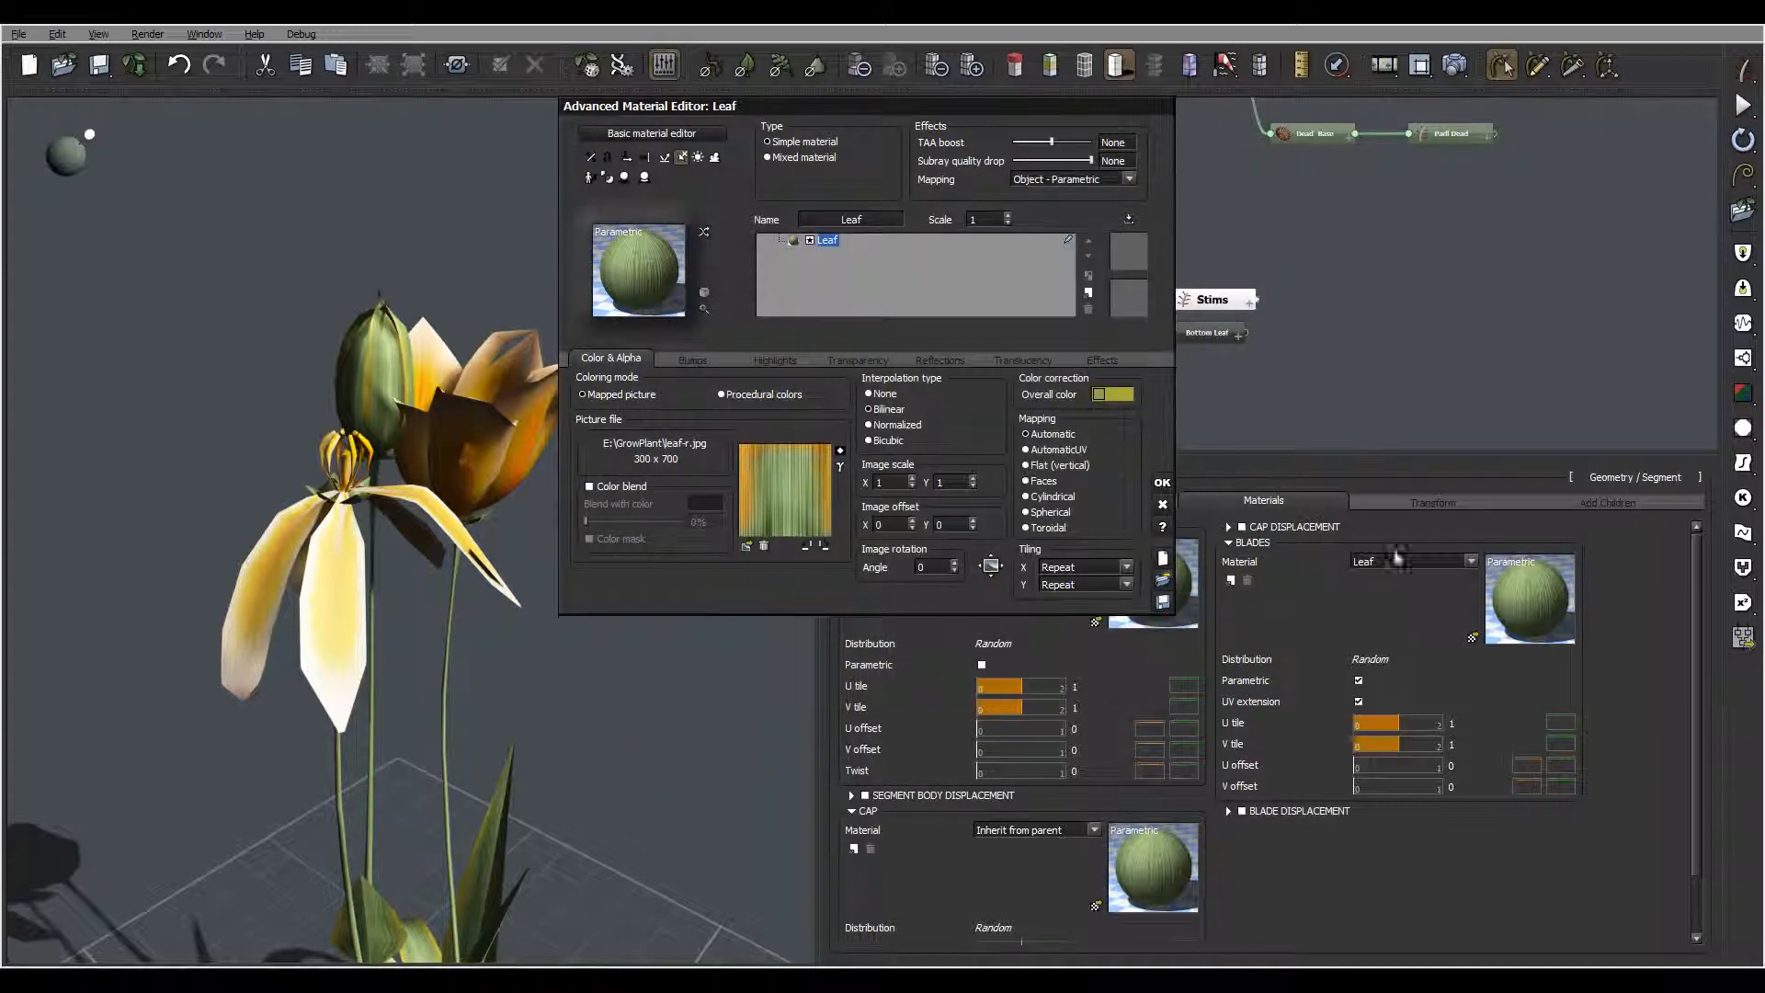
Step: Rename the Leaf node's blade material to RLeaf and apply the material changes
left_click(865, 217)
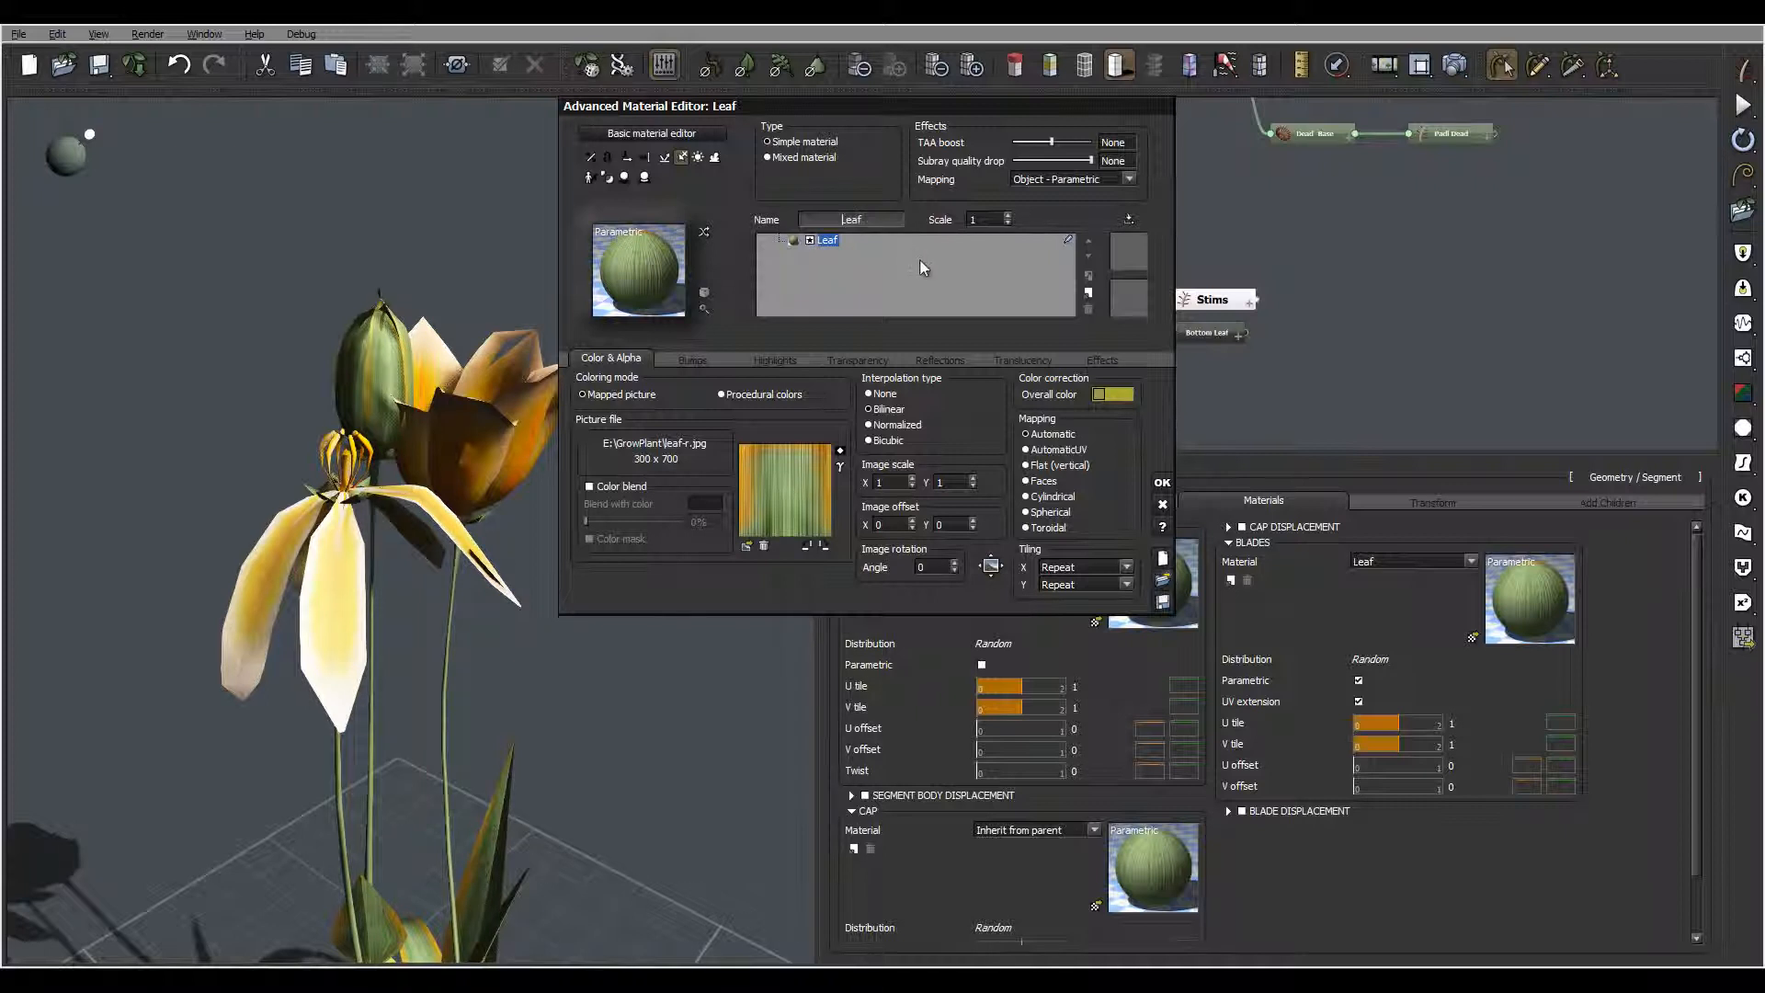
type("R")
left_click(1162, 483)
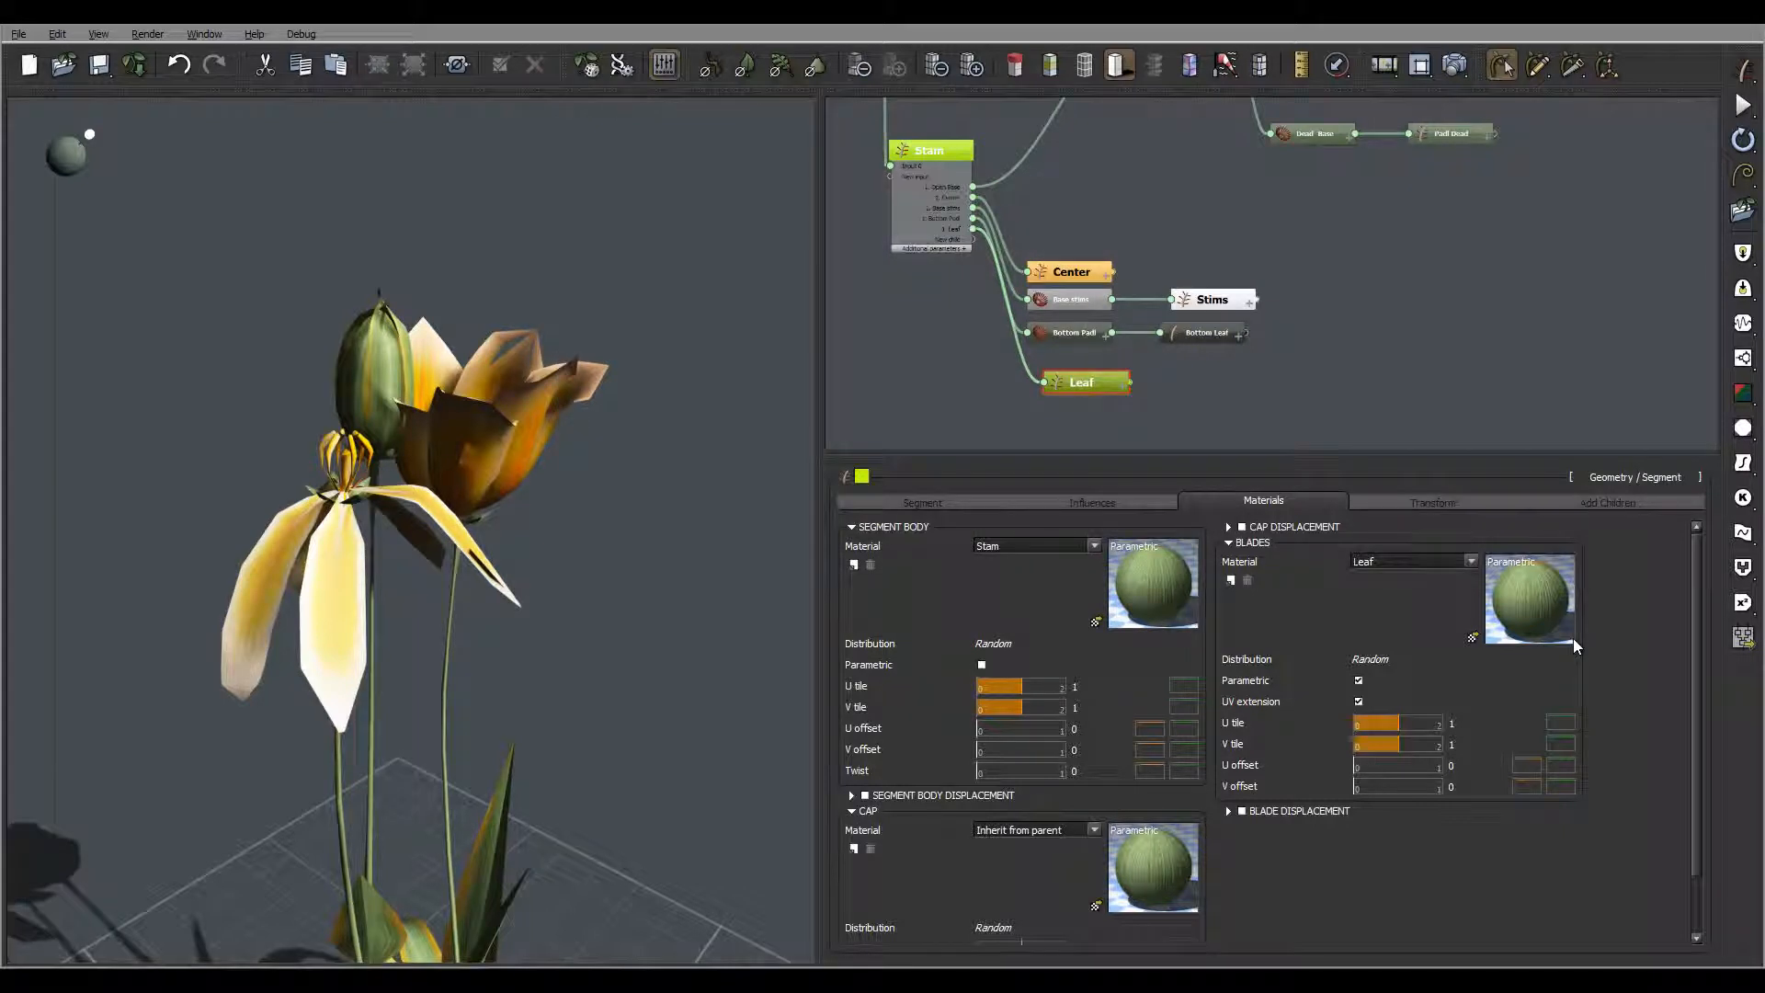
Step: Assign the RLeaf material to the blades of the closed flower's Padl Close node
middle_click_drag(1436, 209, 1290, 445)
left_click(1291, 324)
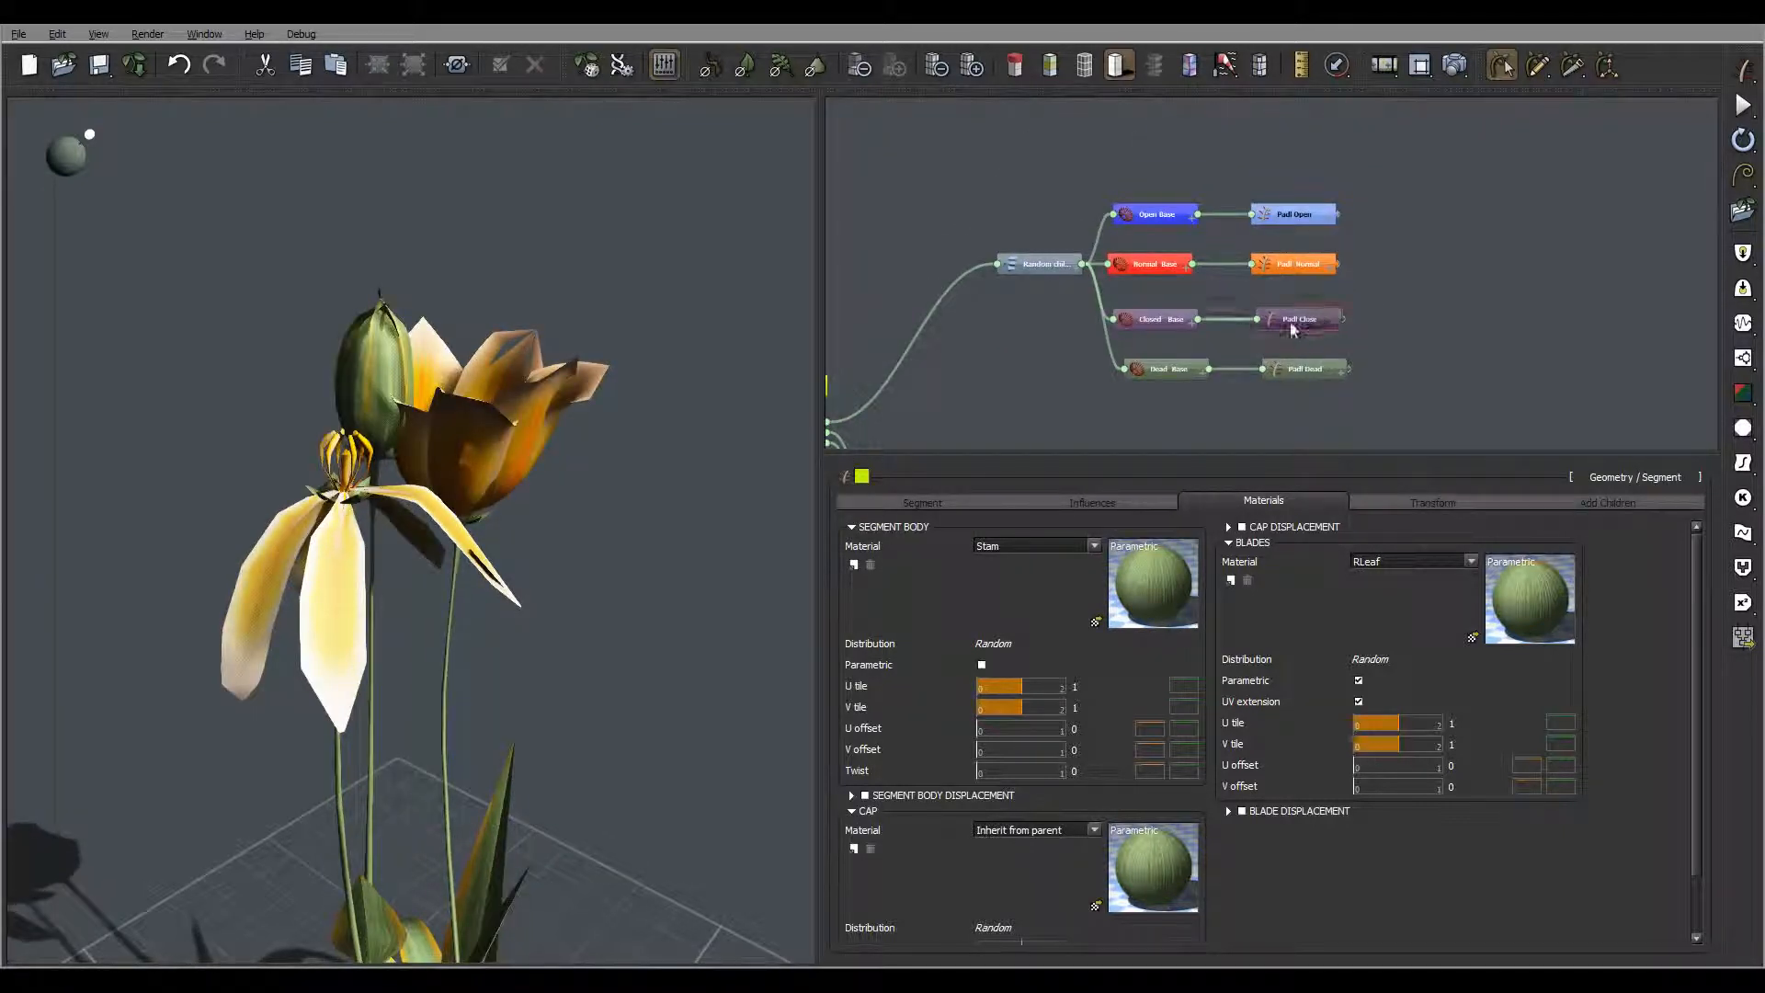
left_click(1471, 560)
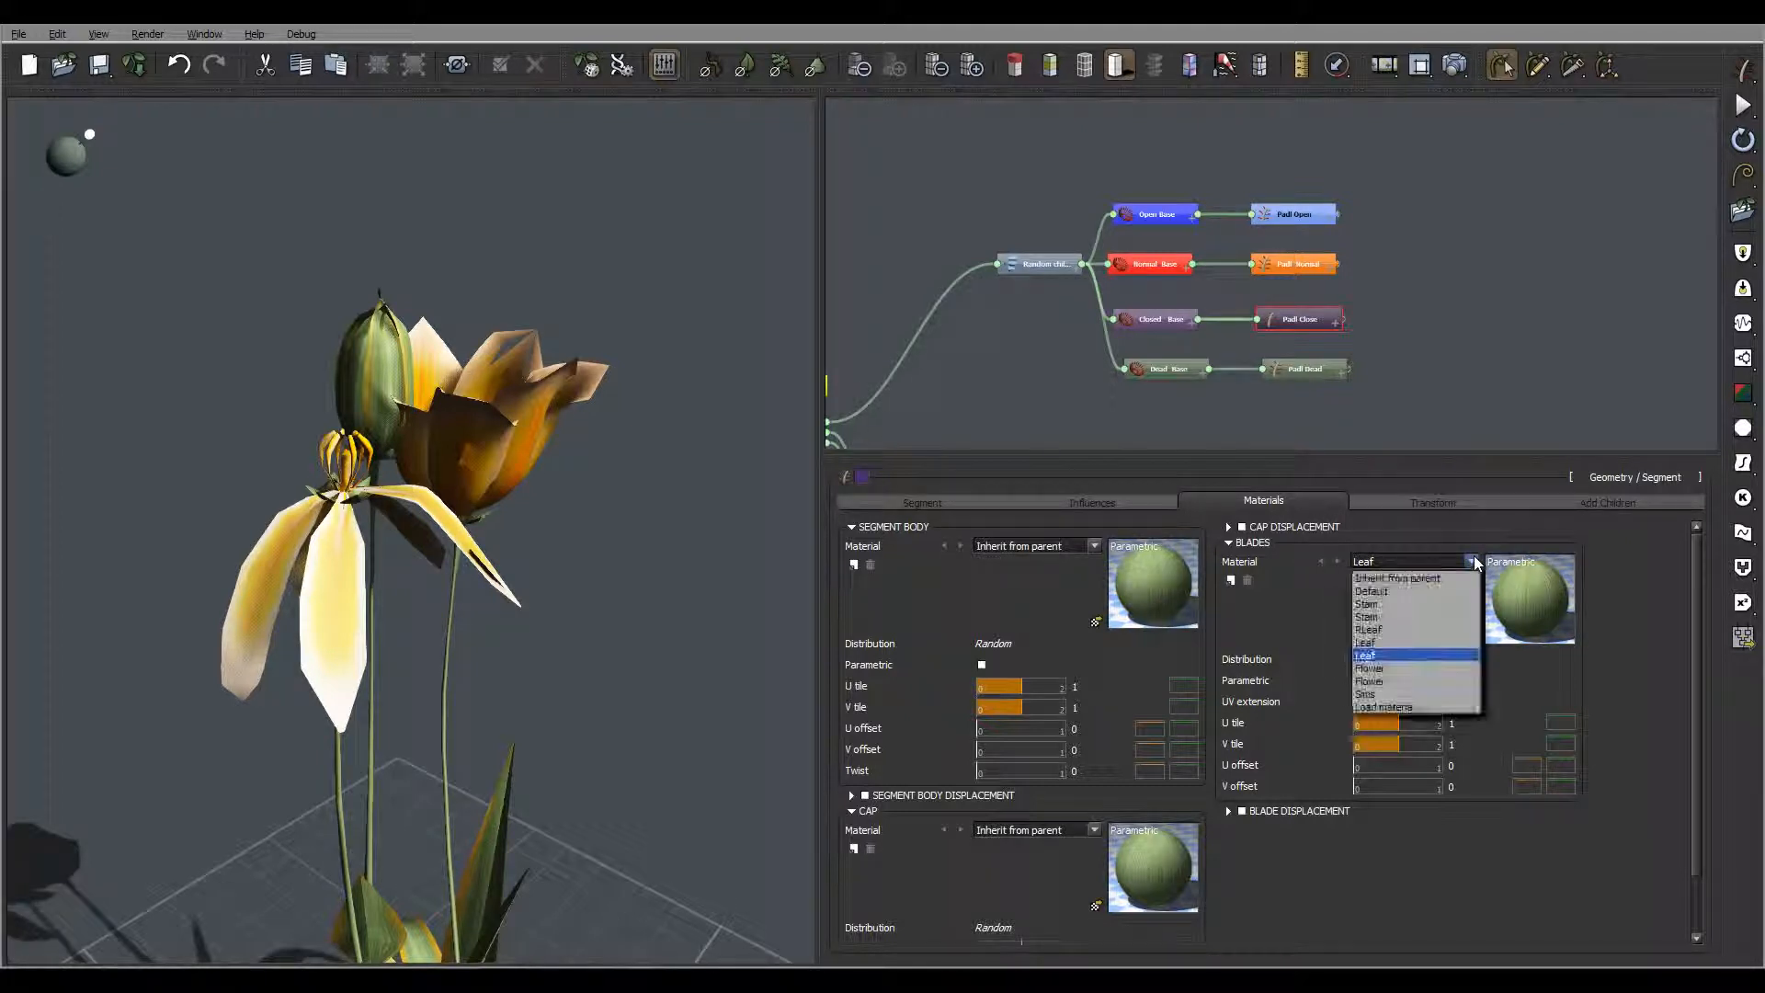
left_click(1410, 631)
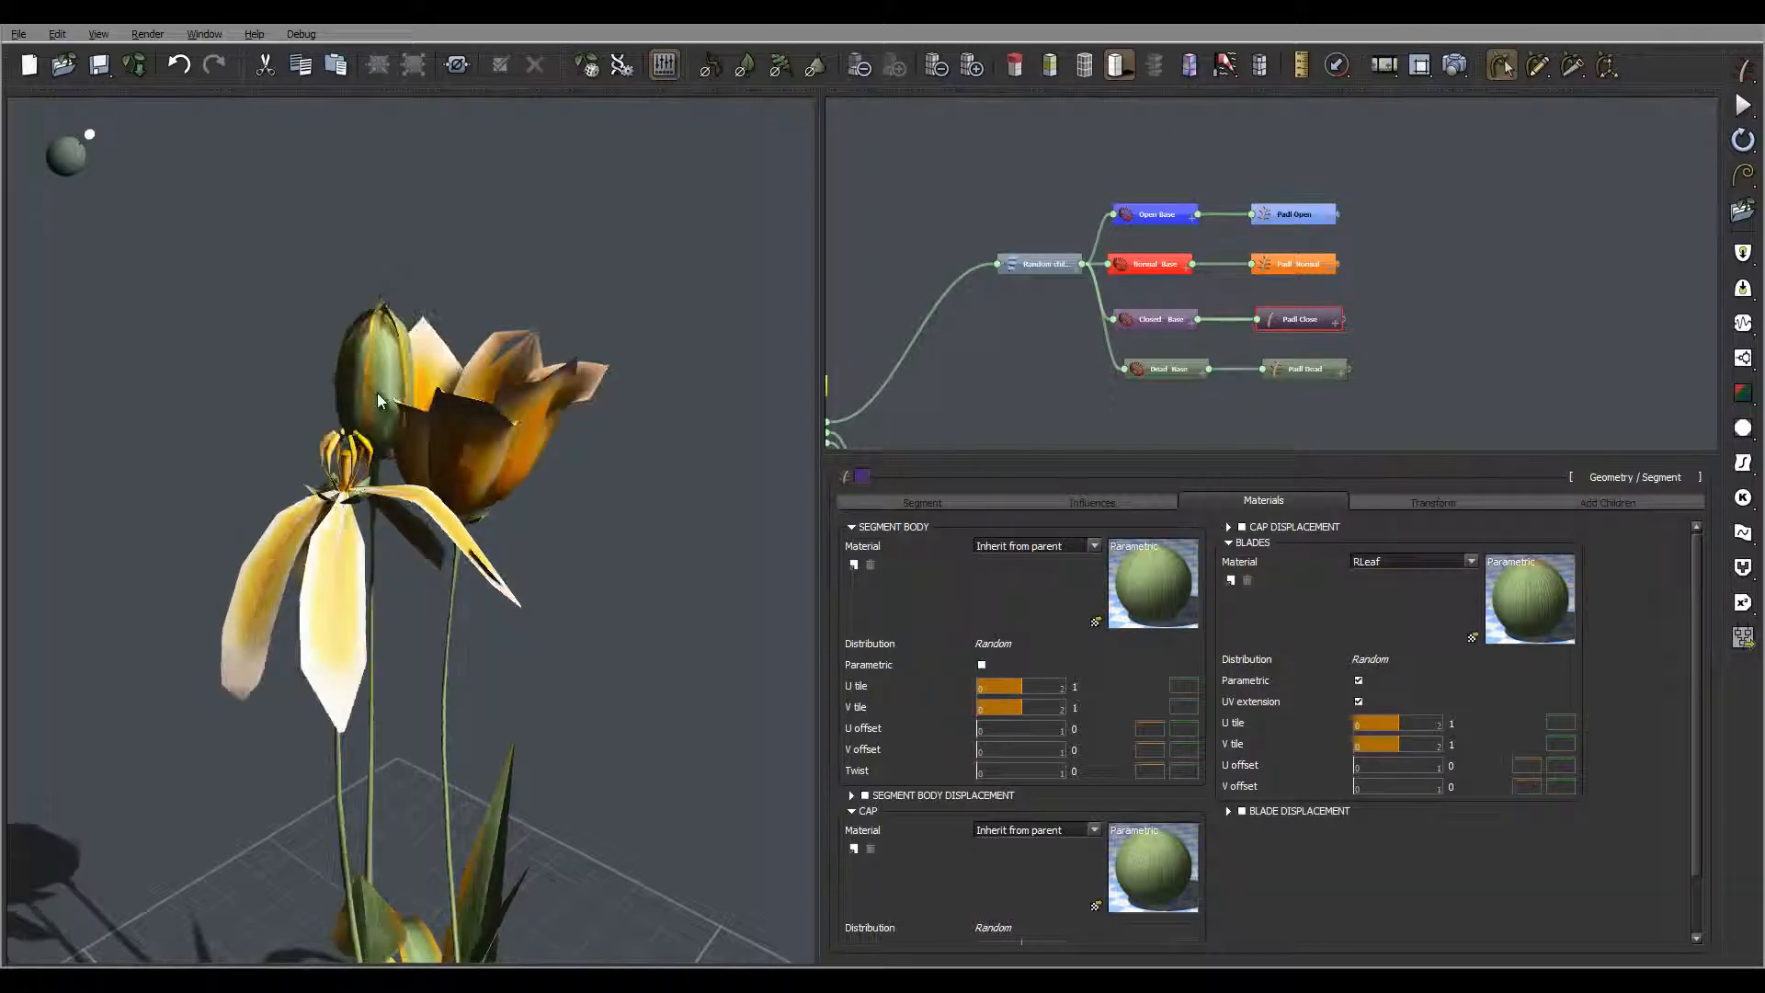
right_click_drag(605, 473, 607, 432)
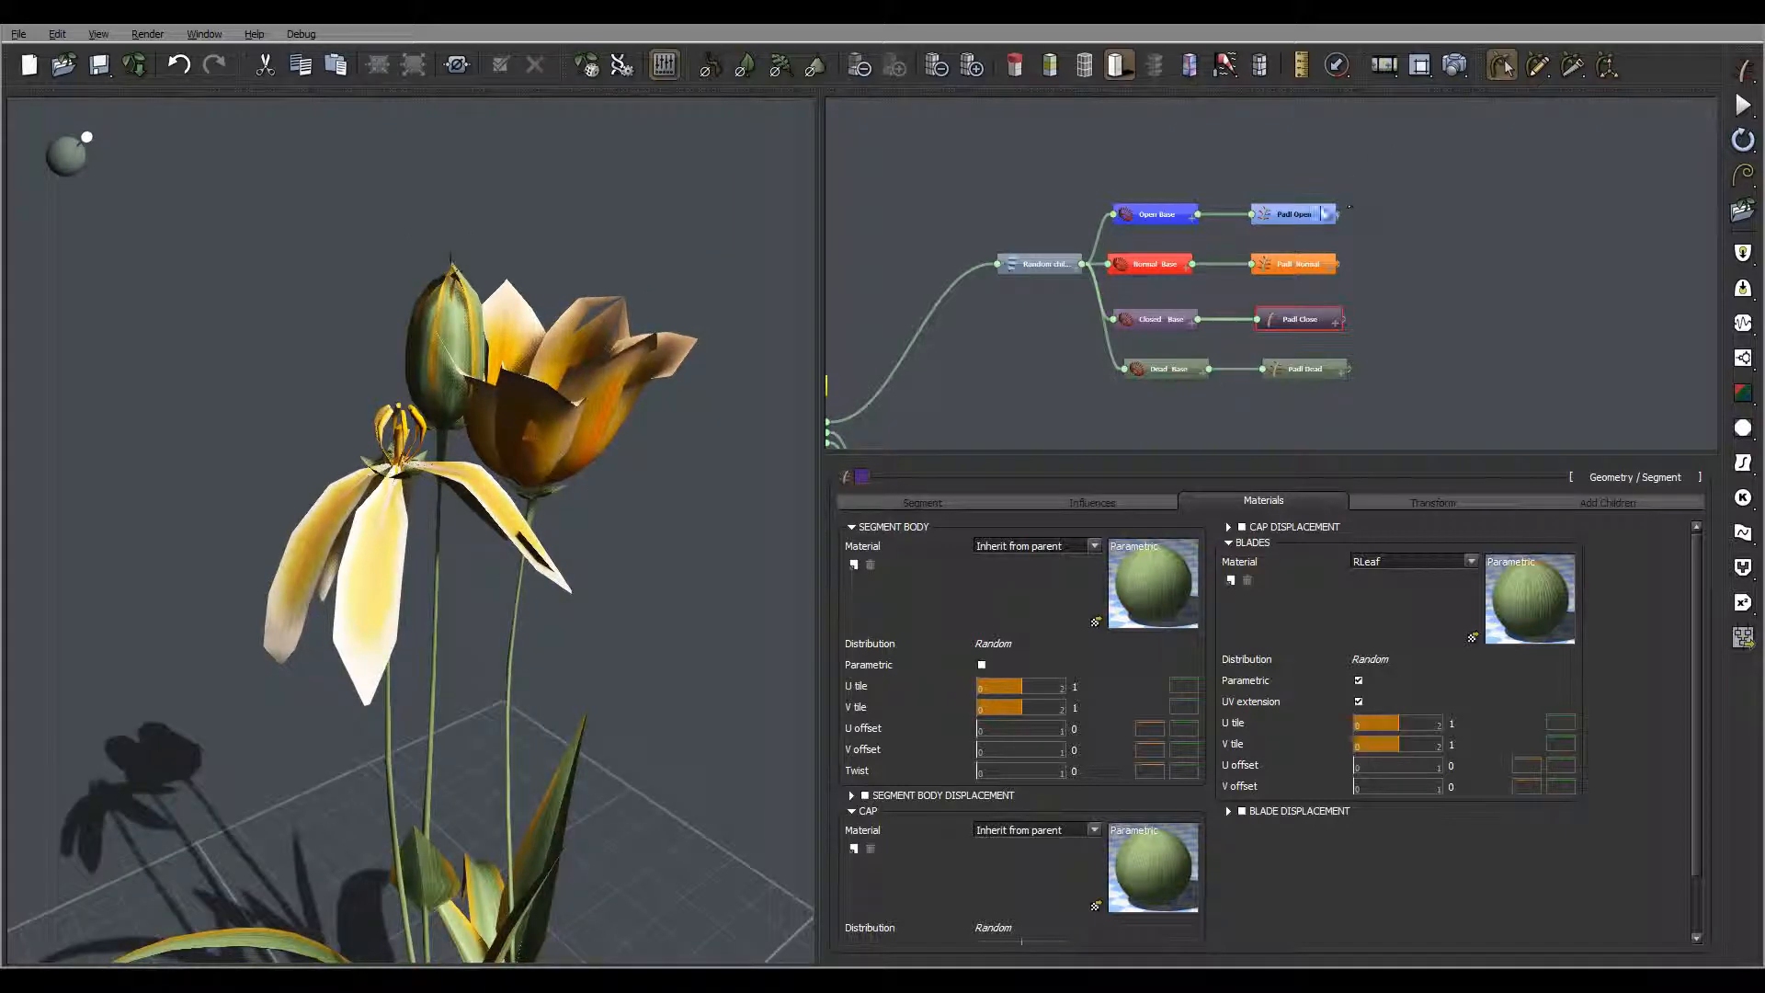
Step: Load Red.jpg from the GrowPlant folder as the colour picture of the Padl Open node's blade material and rename that material RFlower
left_click(1300, 218)
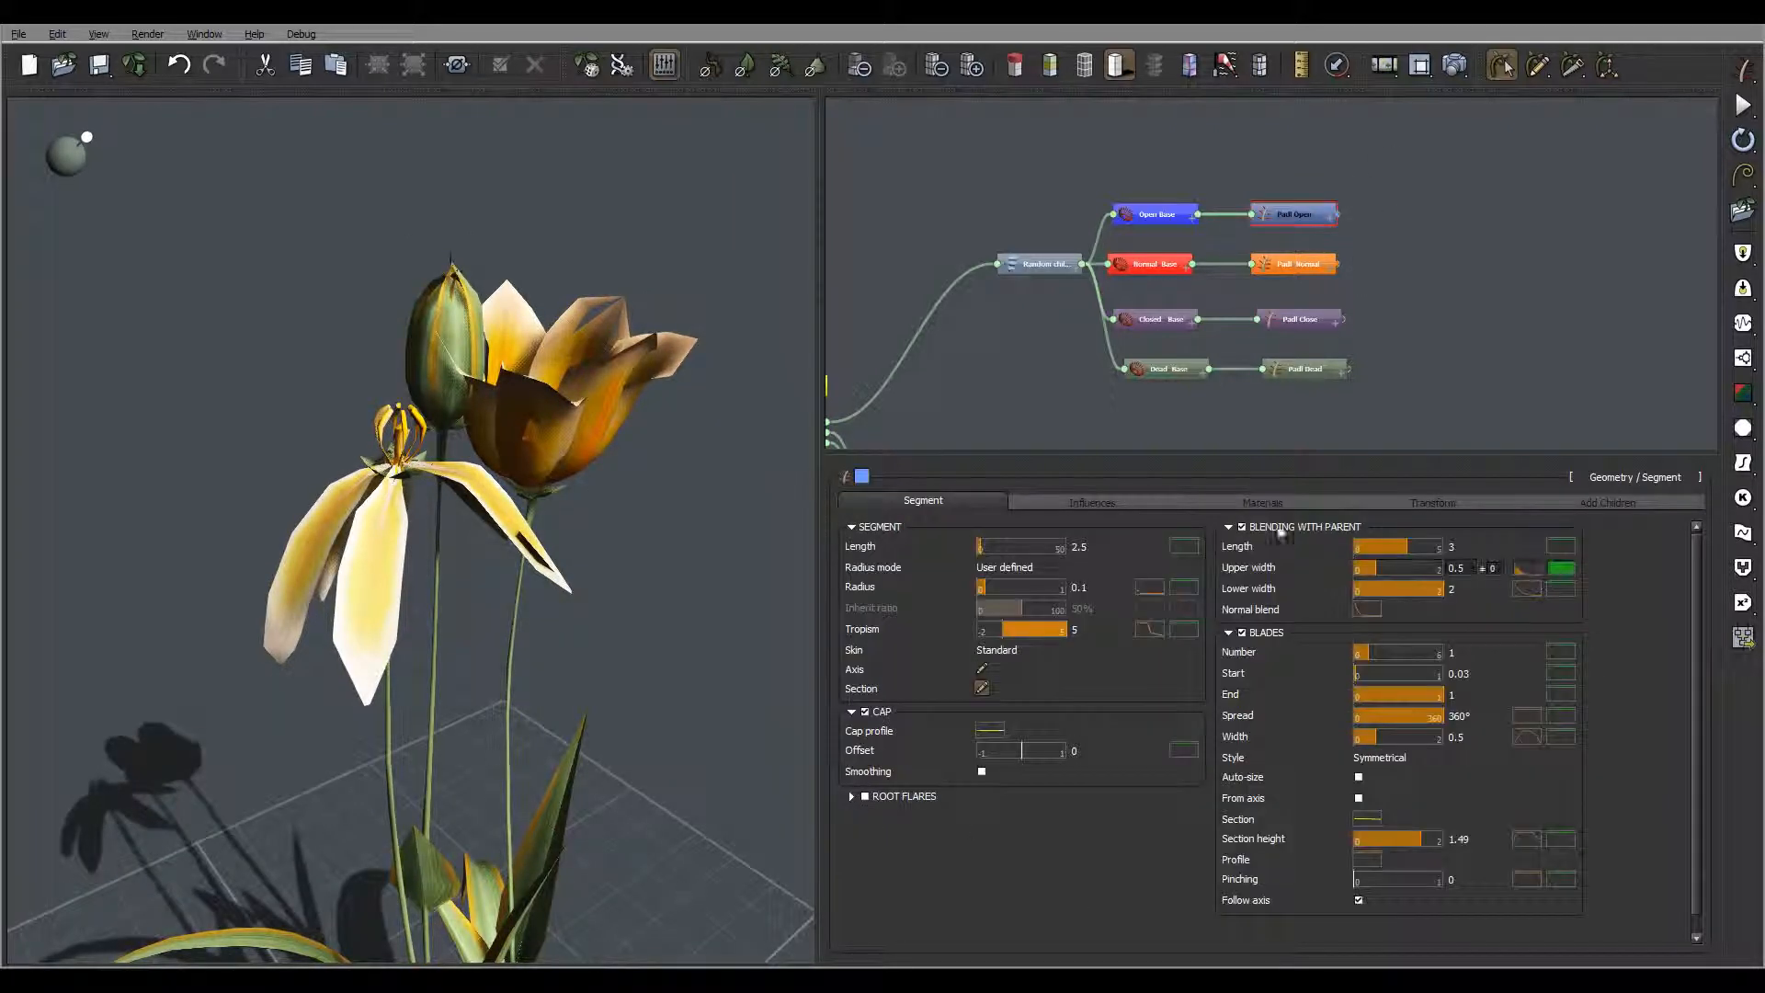
left_click(1303, 505)
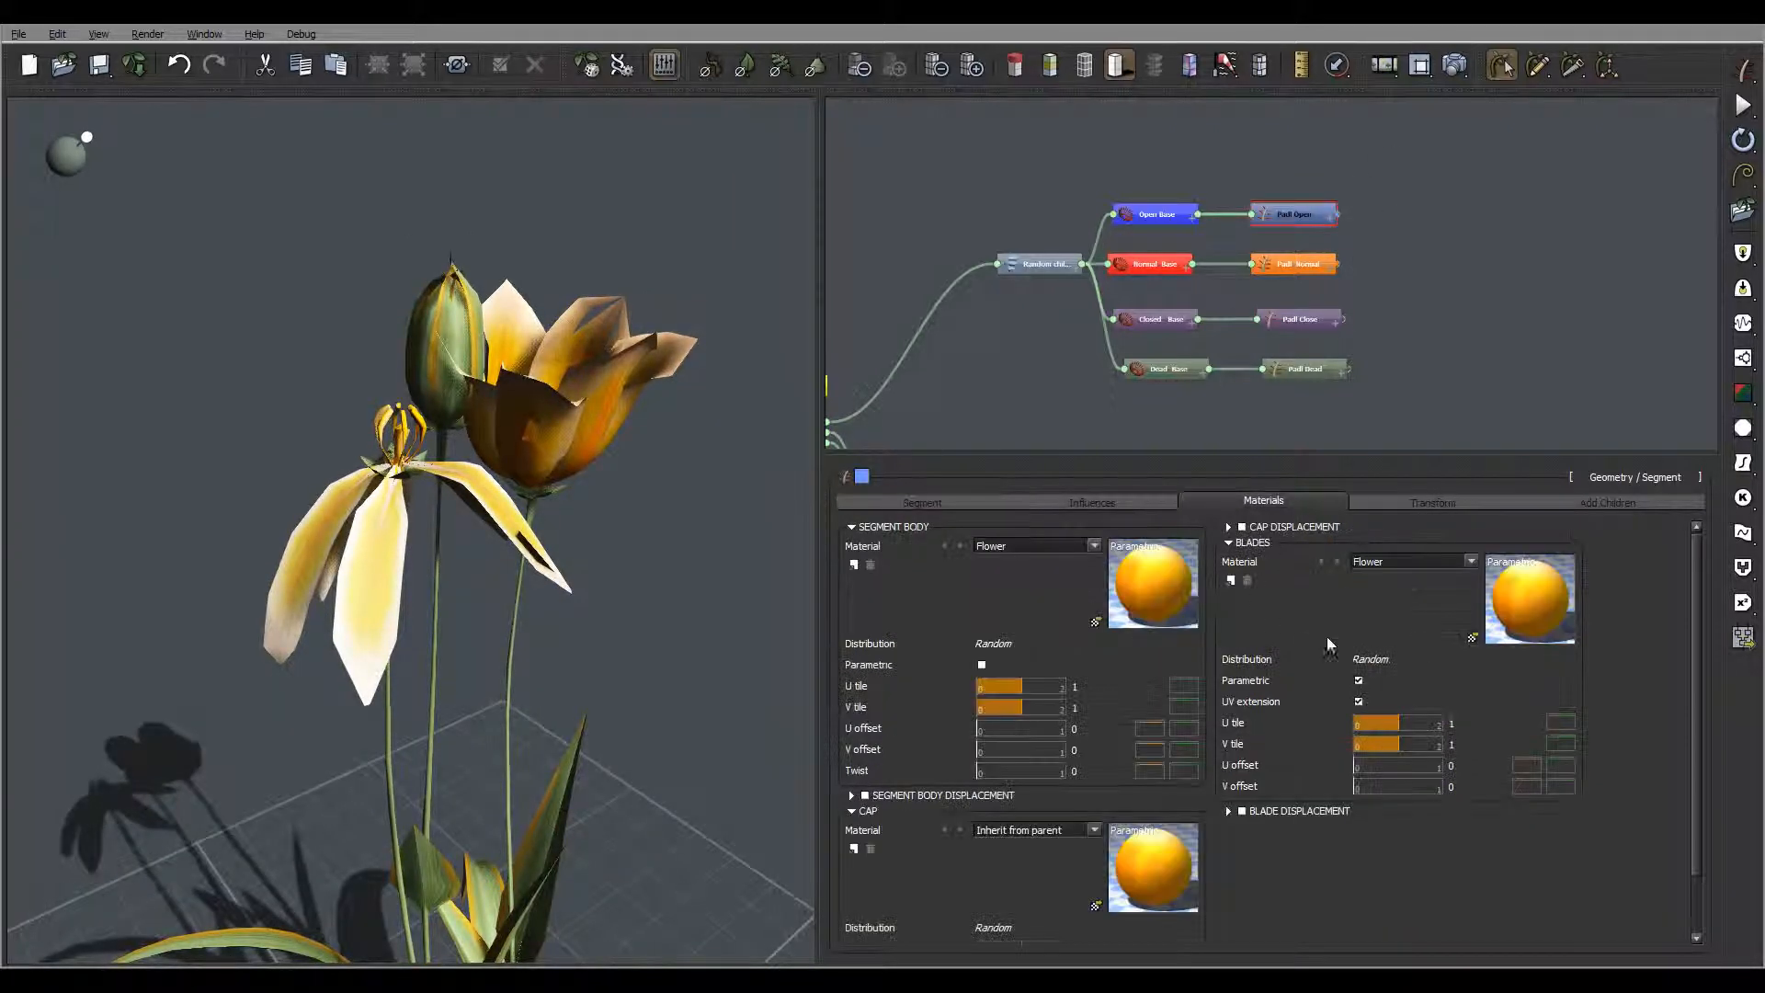
double_click(1139, 599)
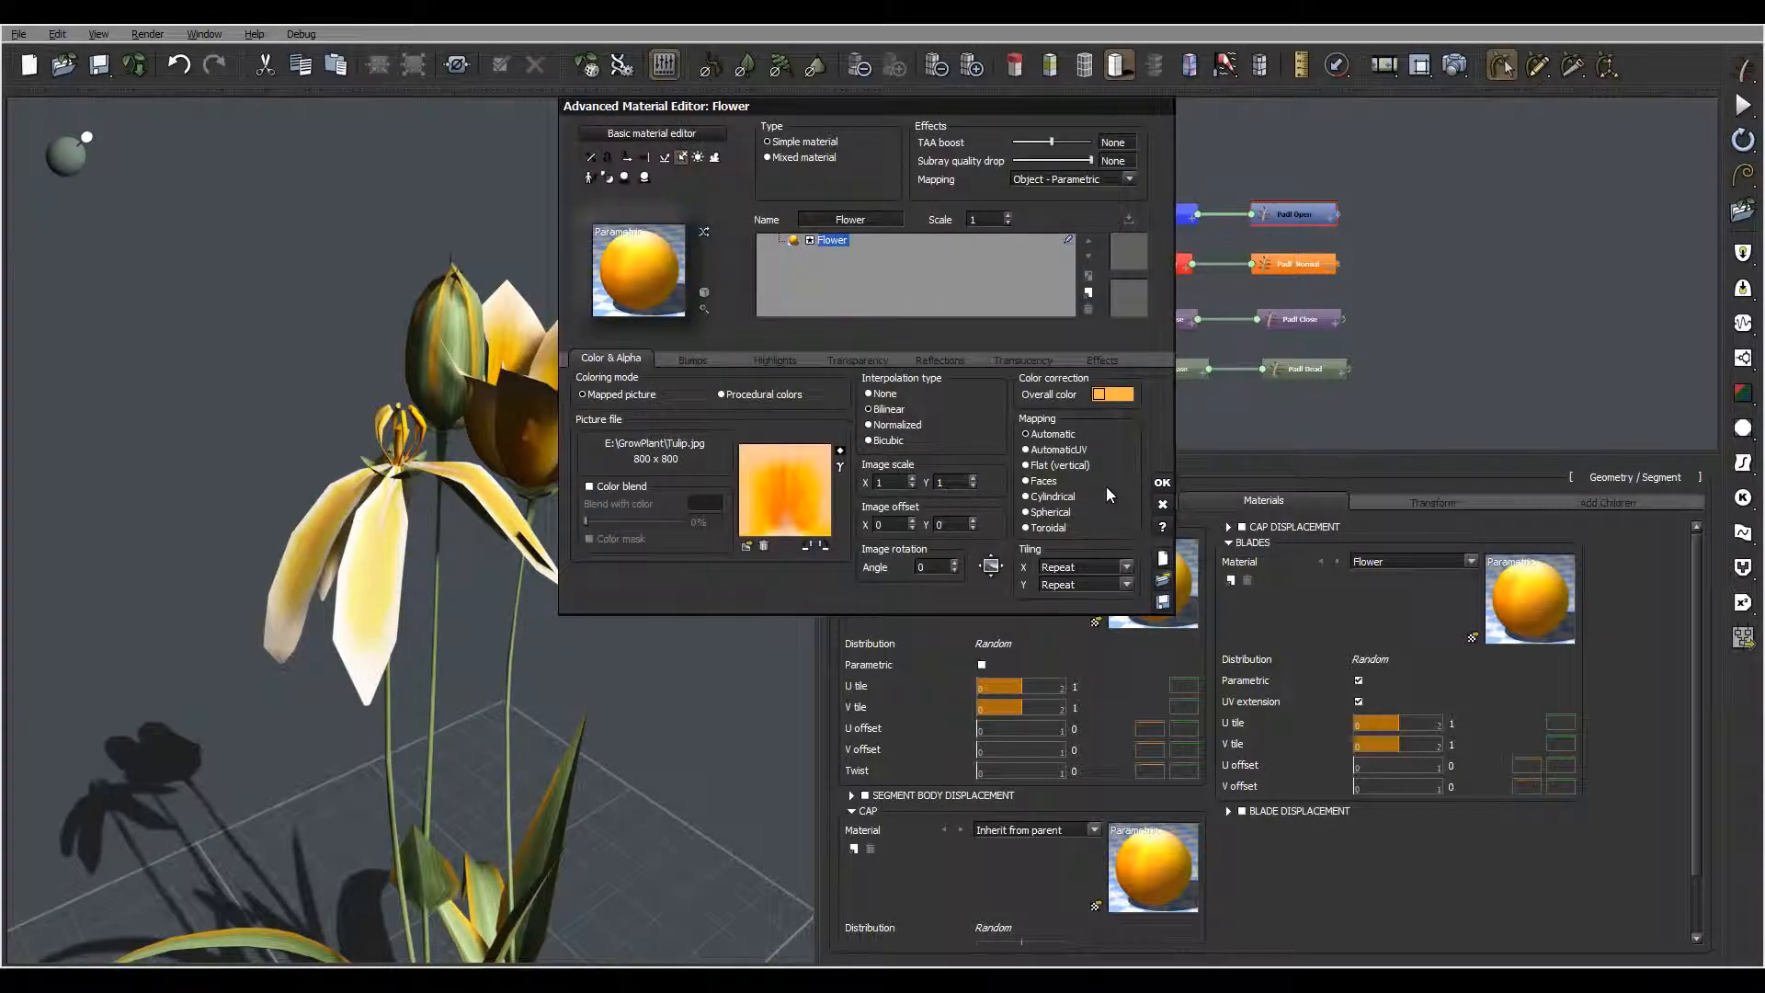
left_click(747, 546)
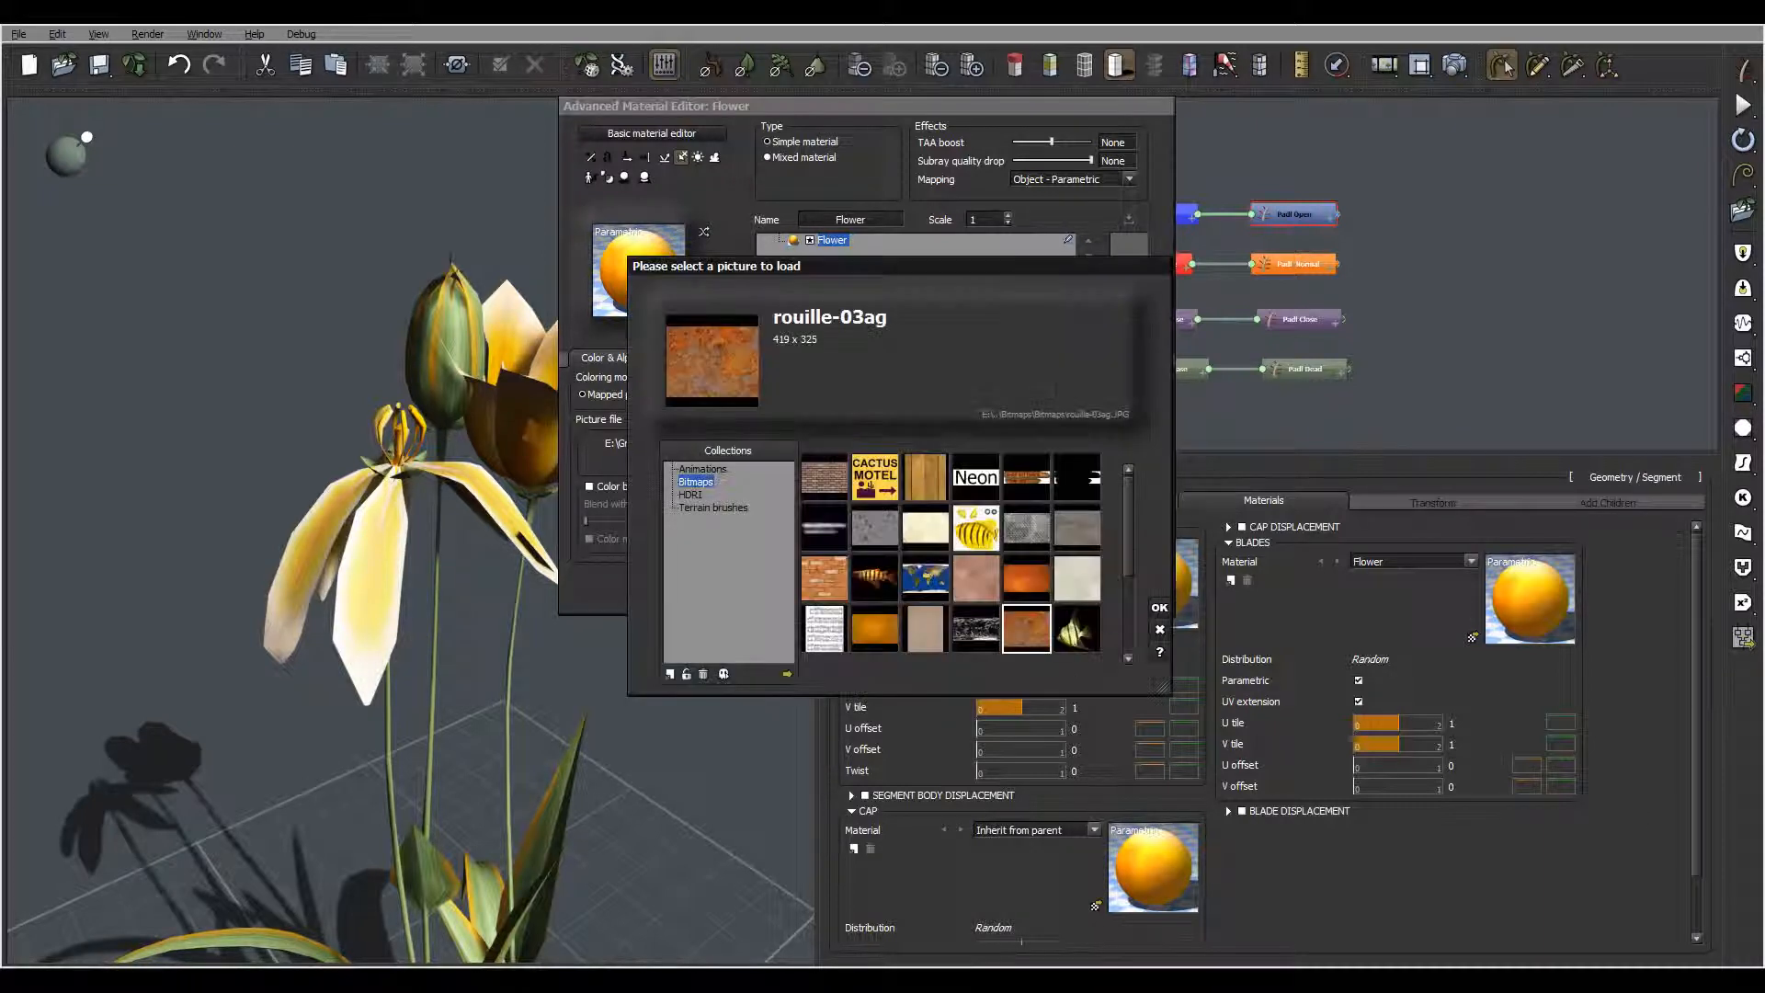
left_click(670, 670)
left_click(961, 299)
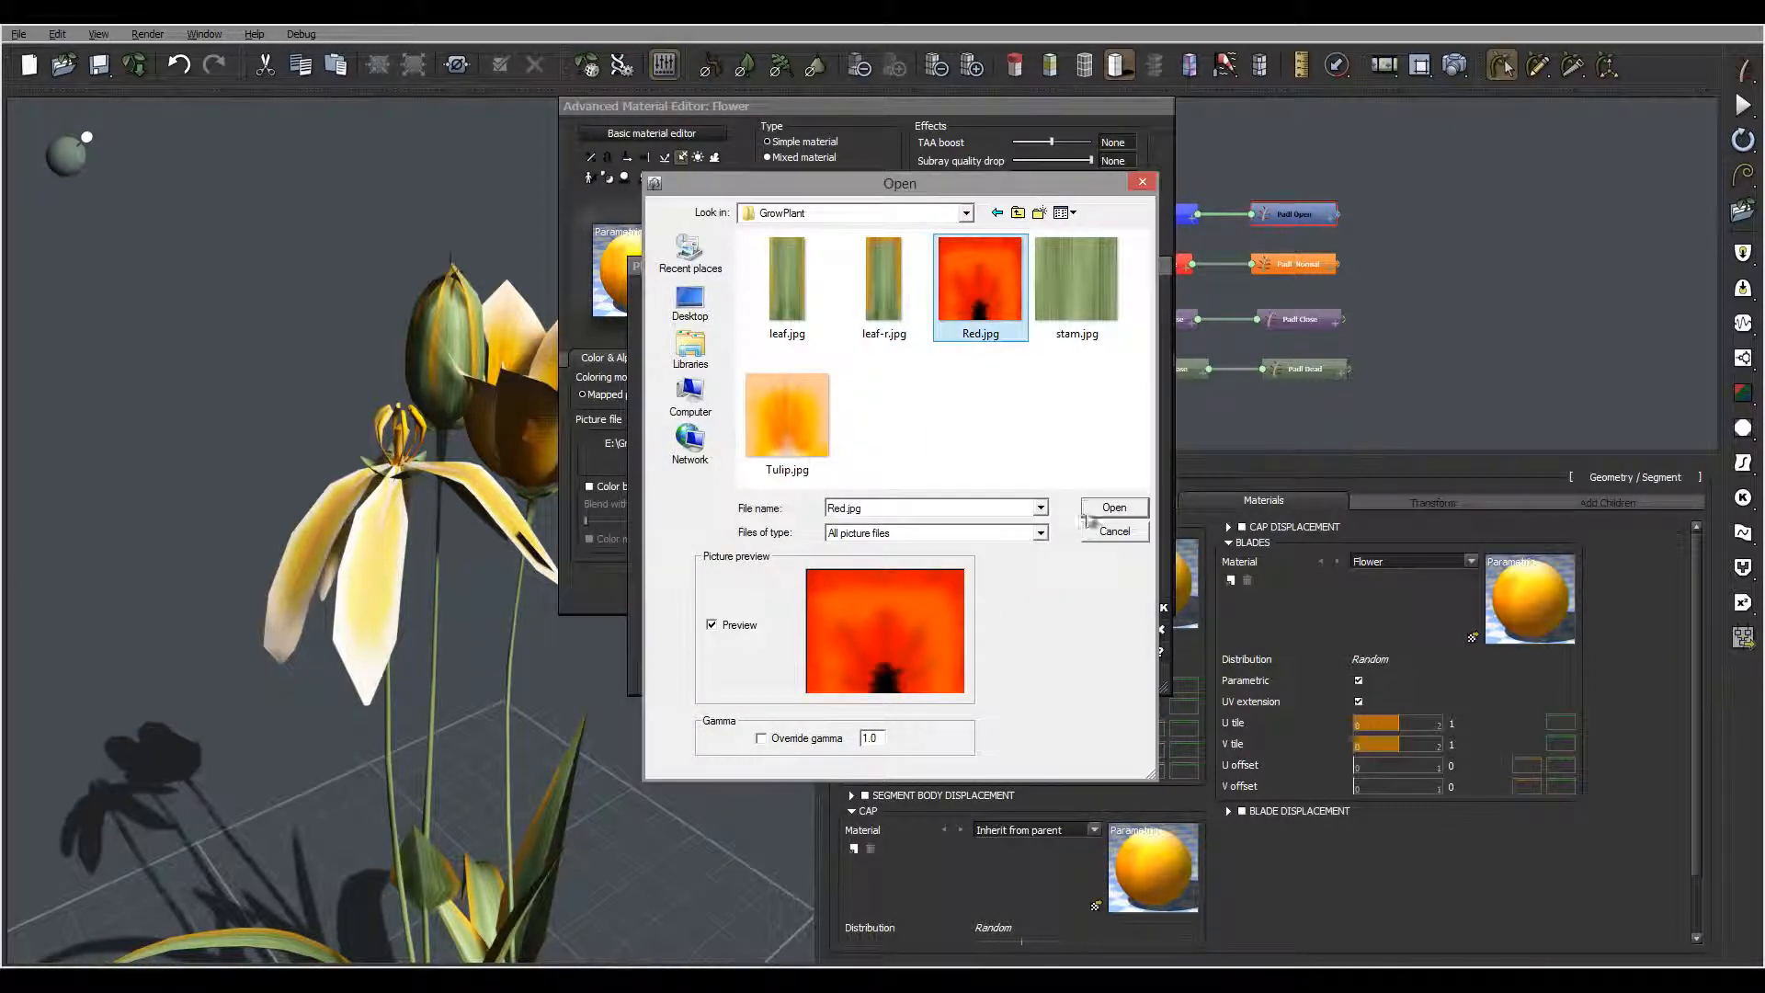
left_click(1093, 512)
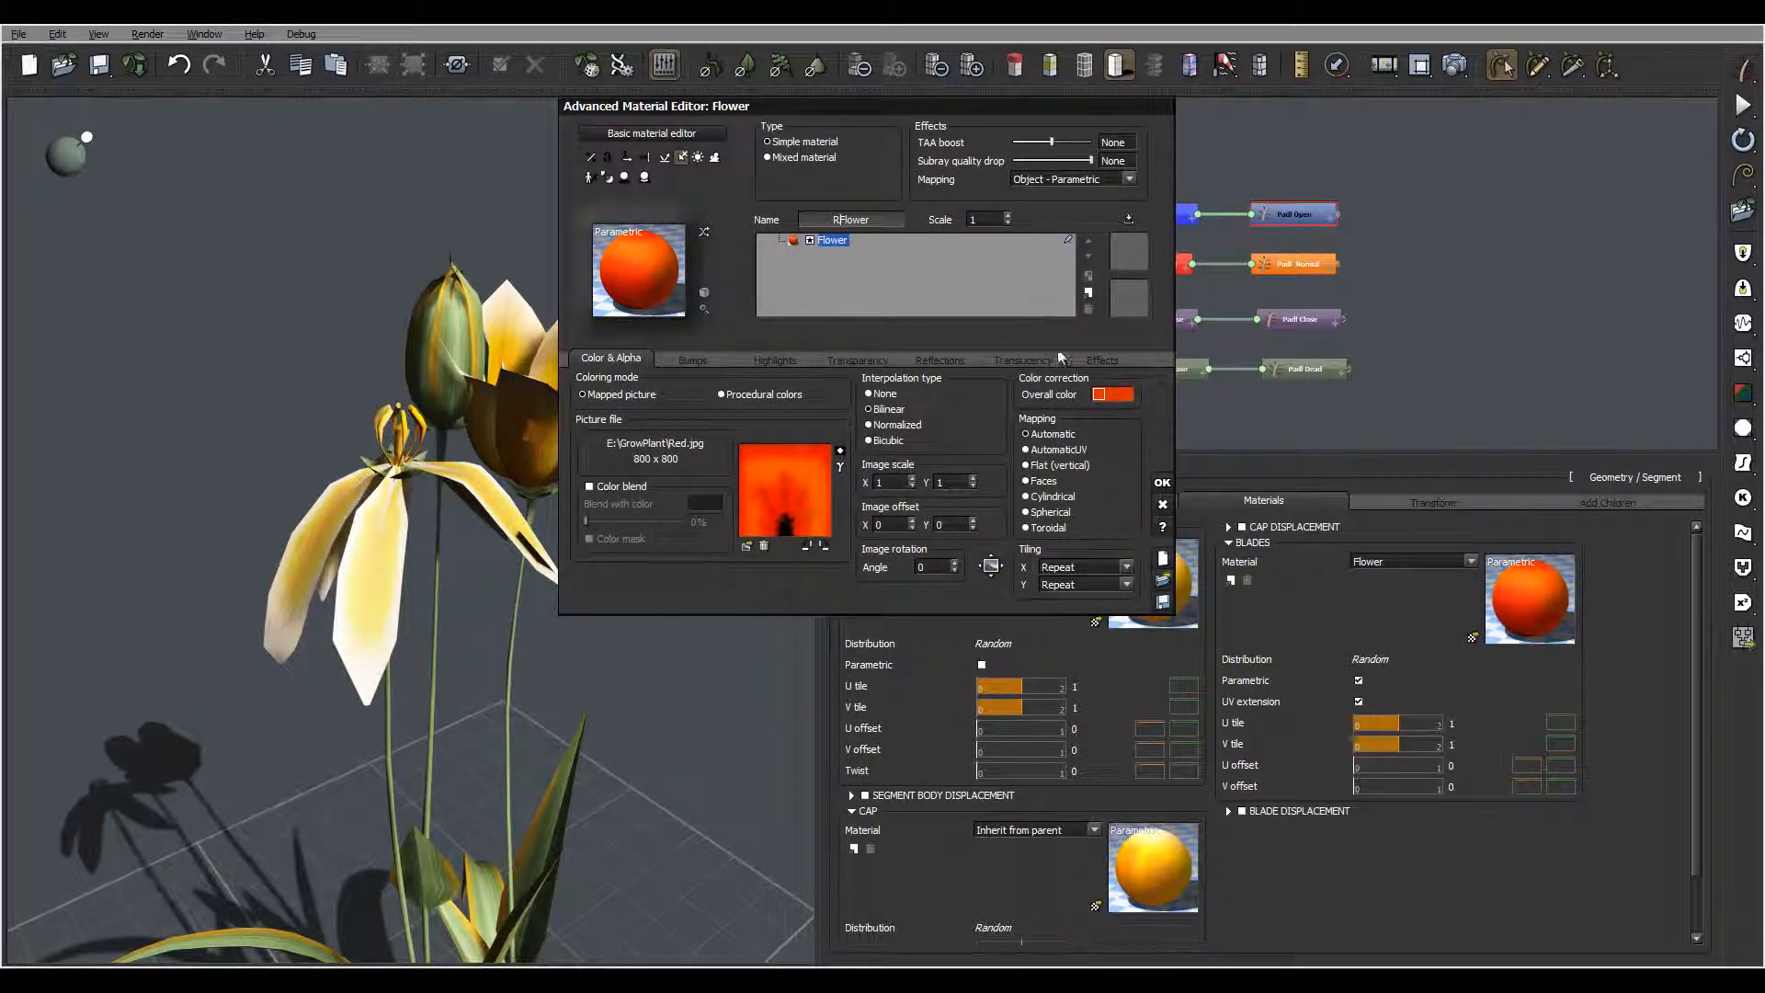
left_click(1162, 483)
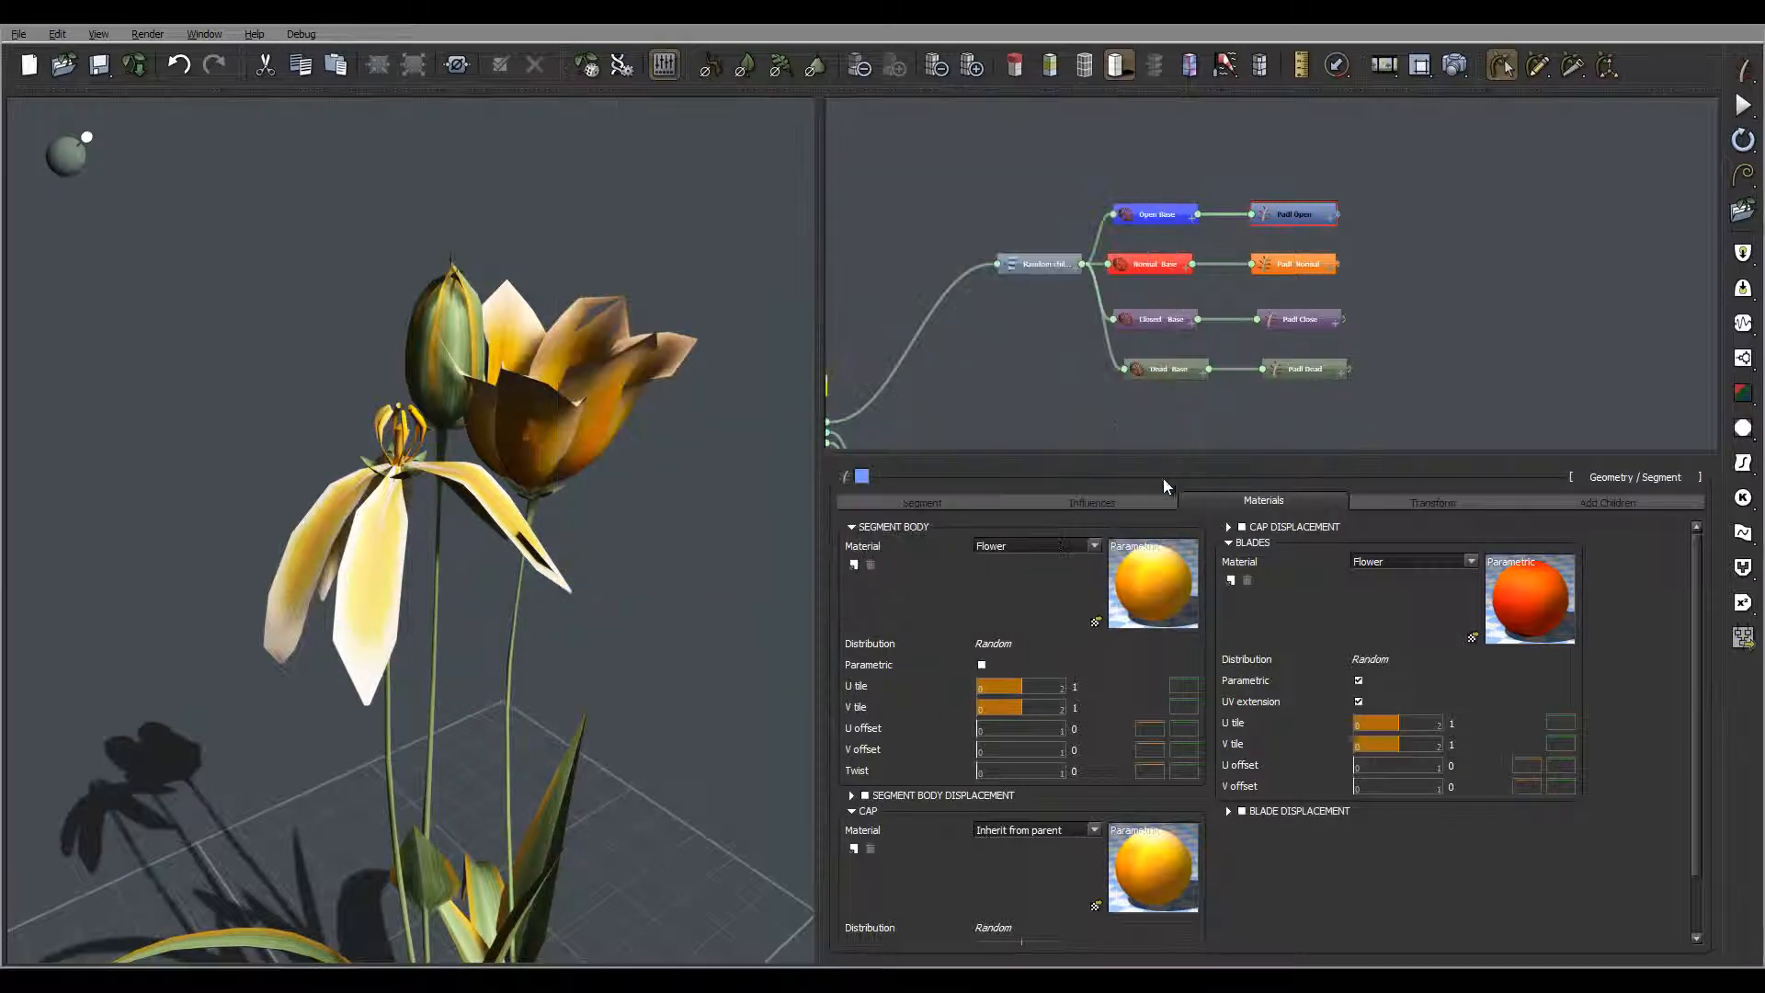
Step: Assign the RFlower material to the segment body of the Padl Open node
left_click(1094, 546)
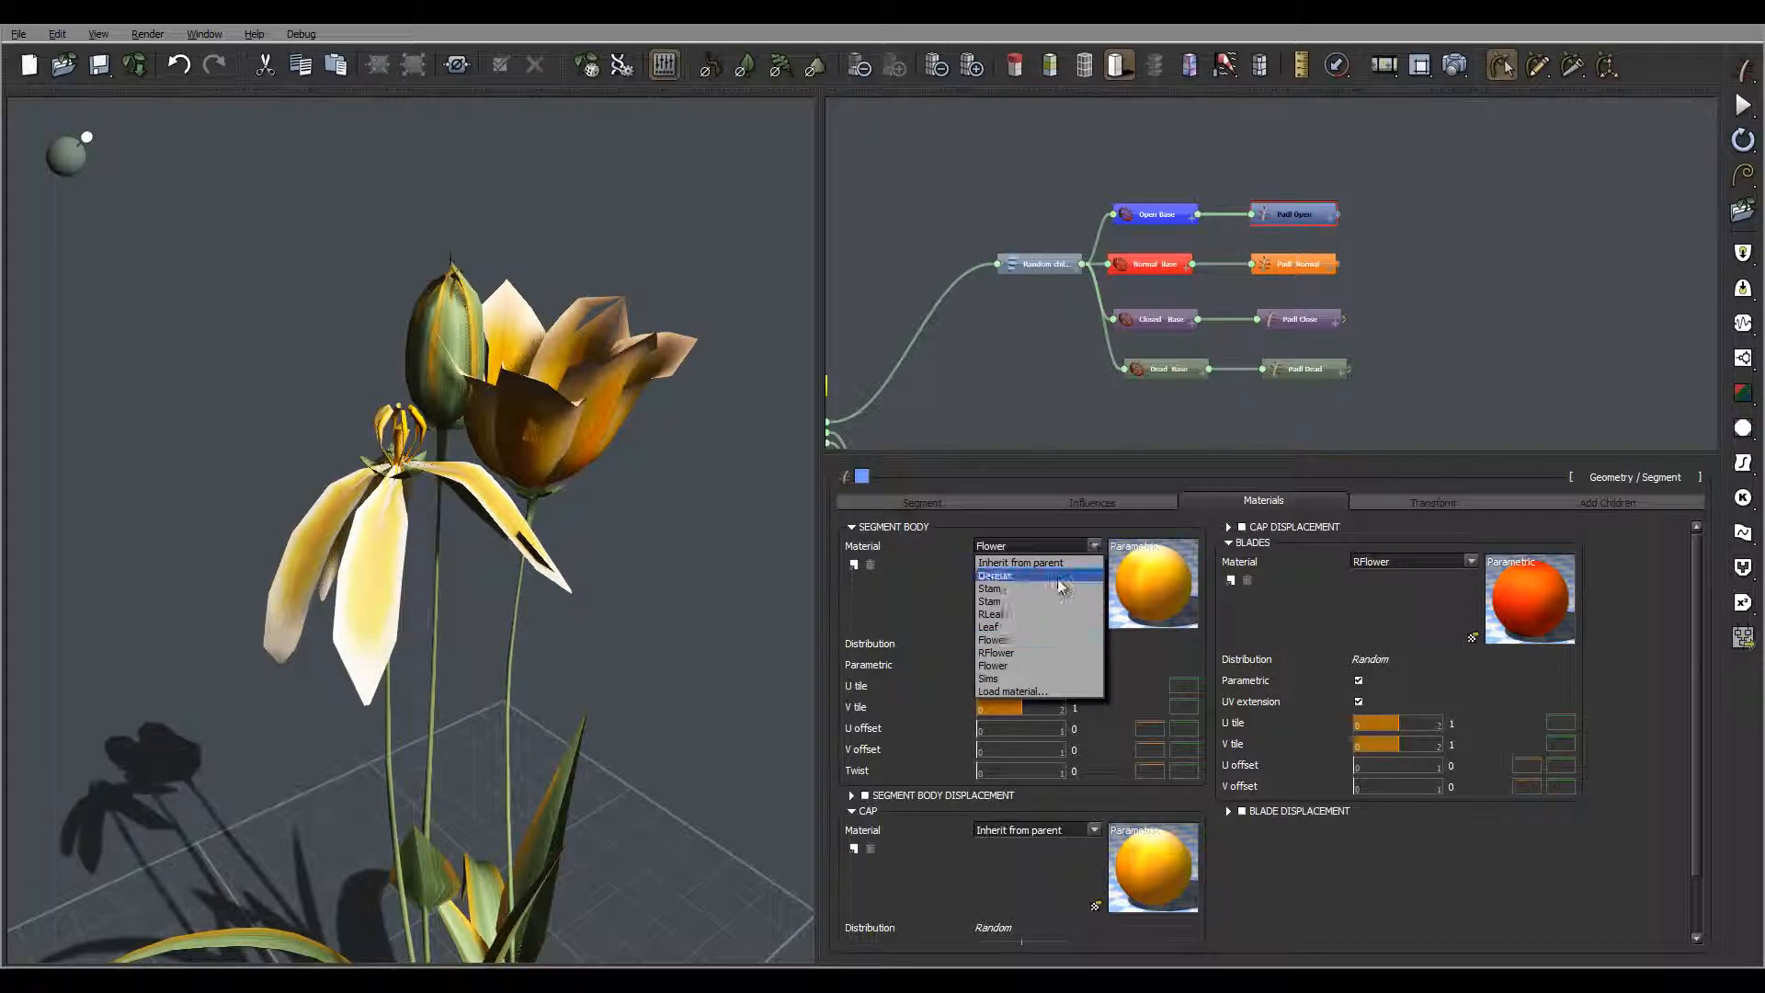
left_click(1039, 652)
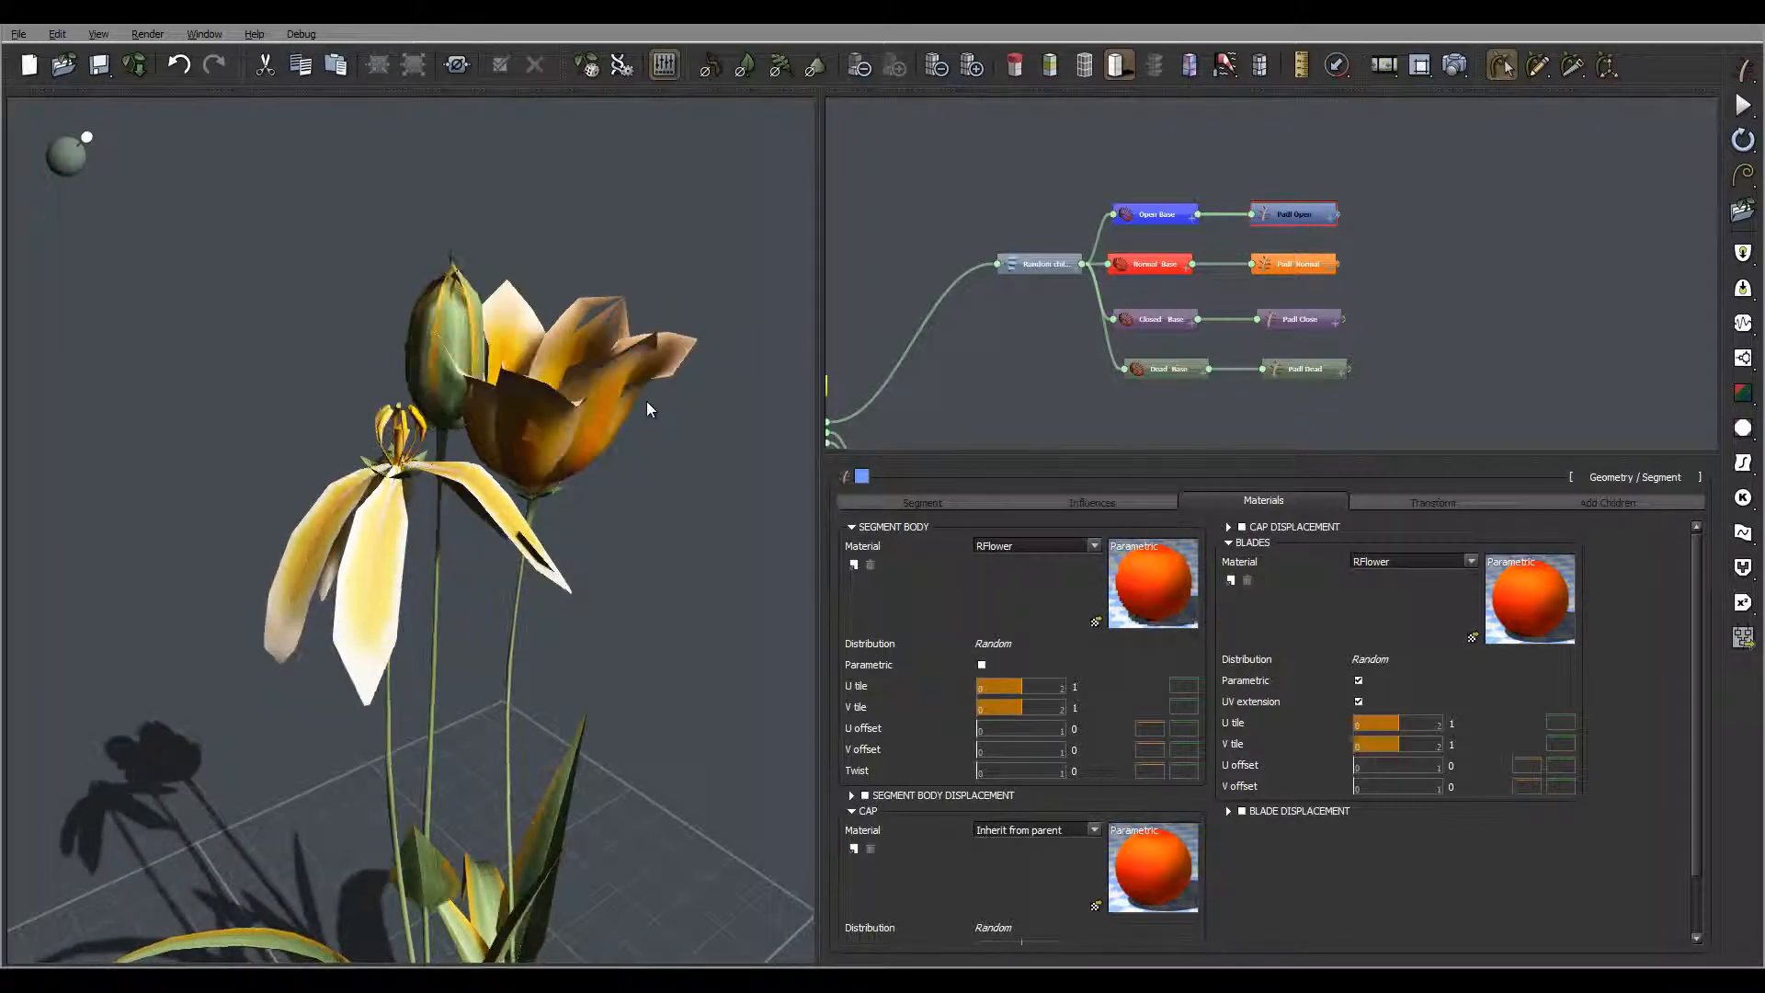
right_click_drag(643, 394, 714, 449)
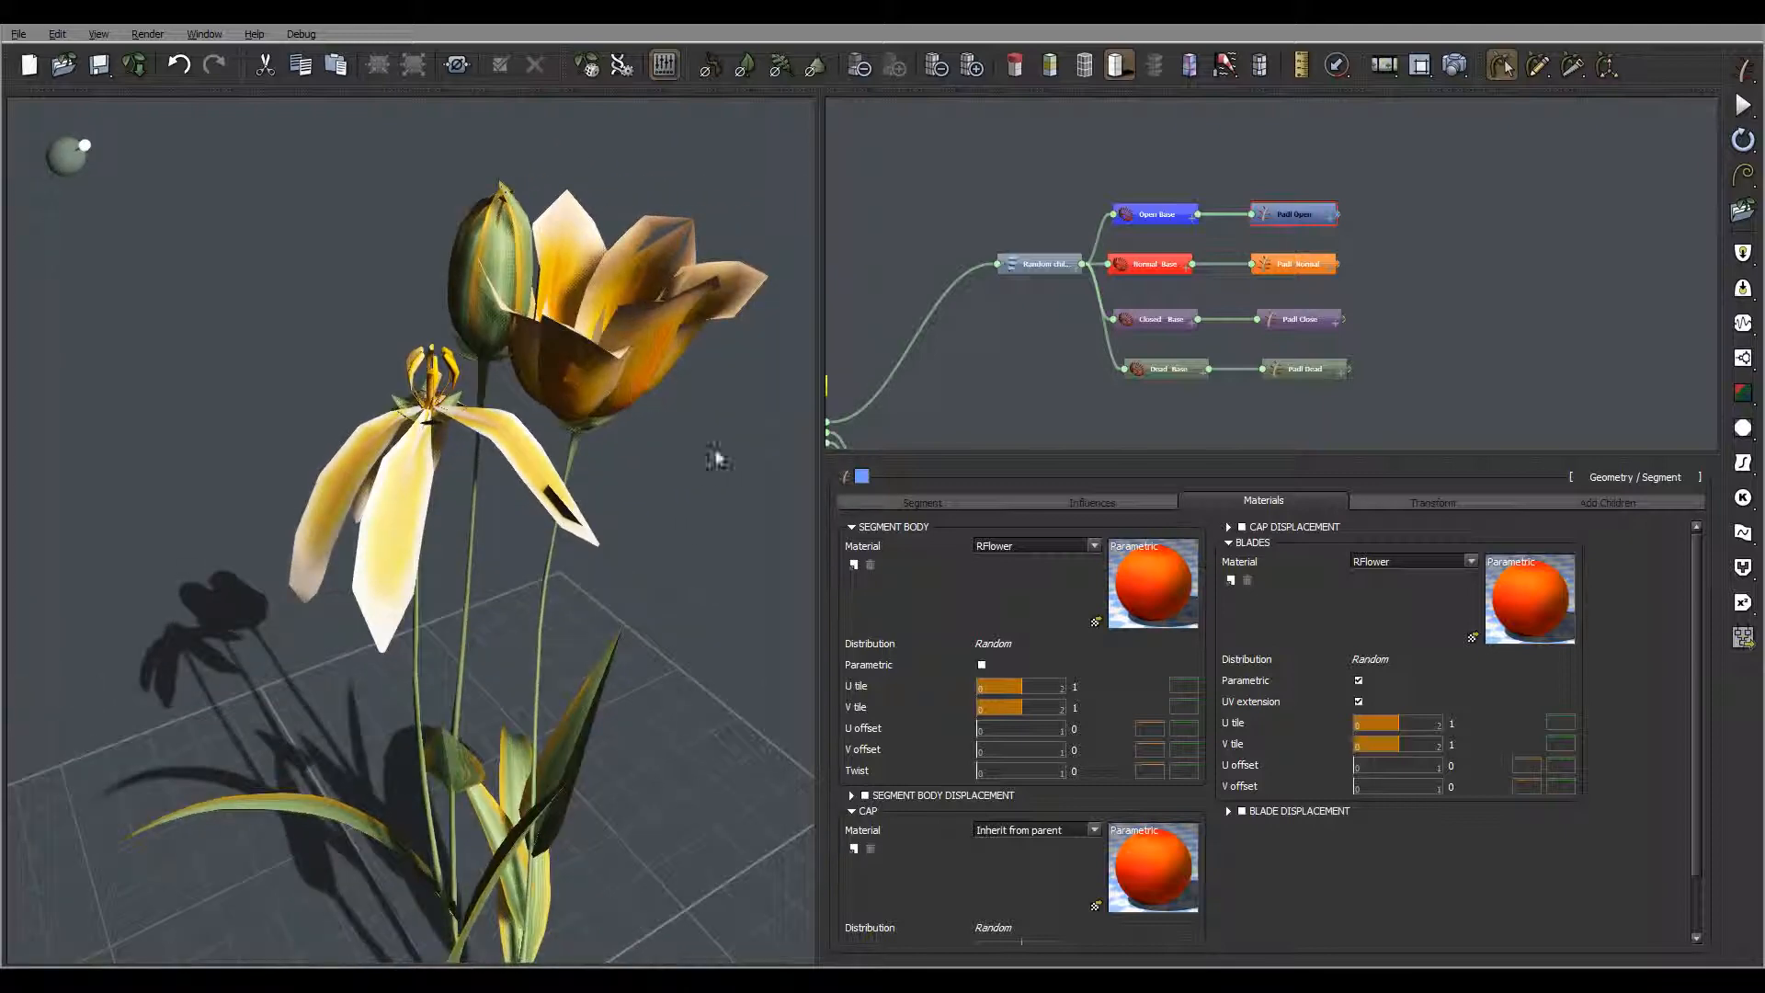
Step: Assign the RFlower material to both the blades and the segment body of the Padl Normal node
middle_click_drag(1419, 264, 1563, 200)
left_click(1443, 205)
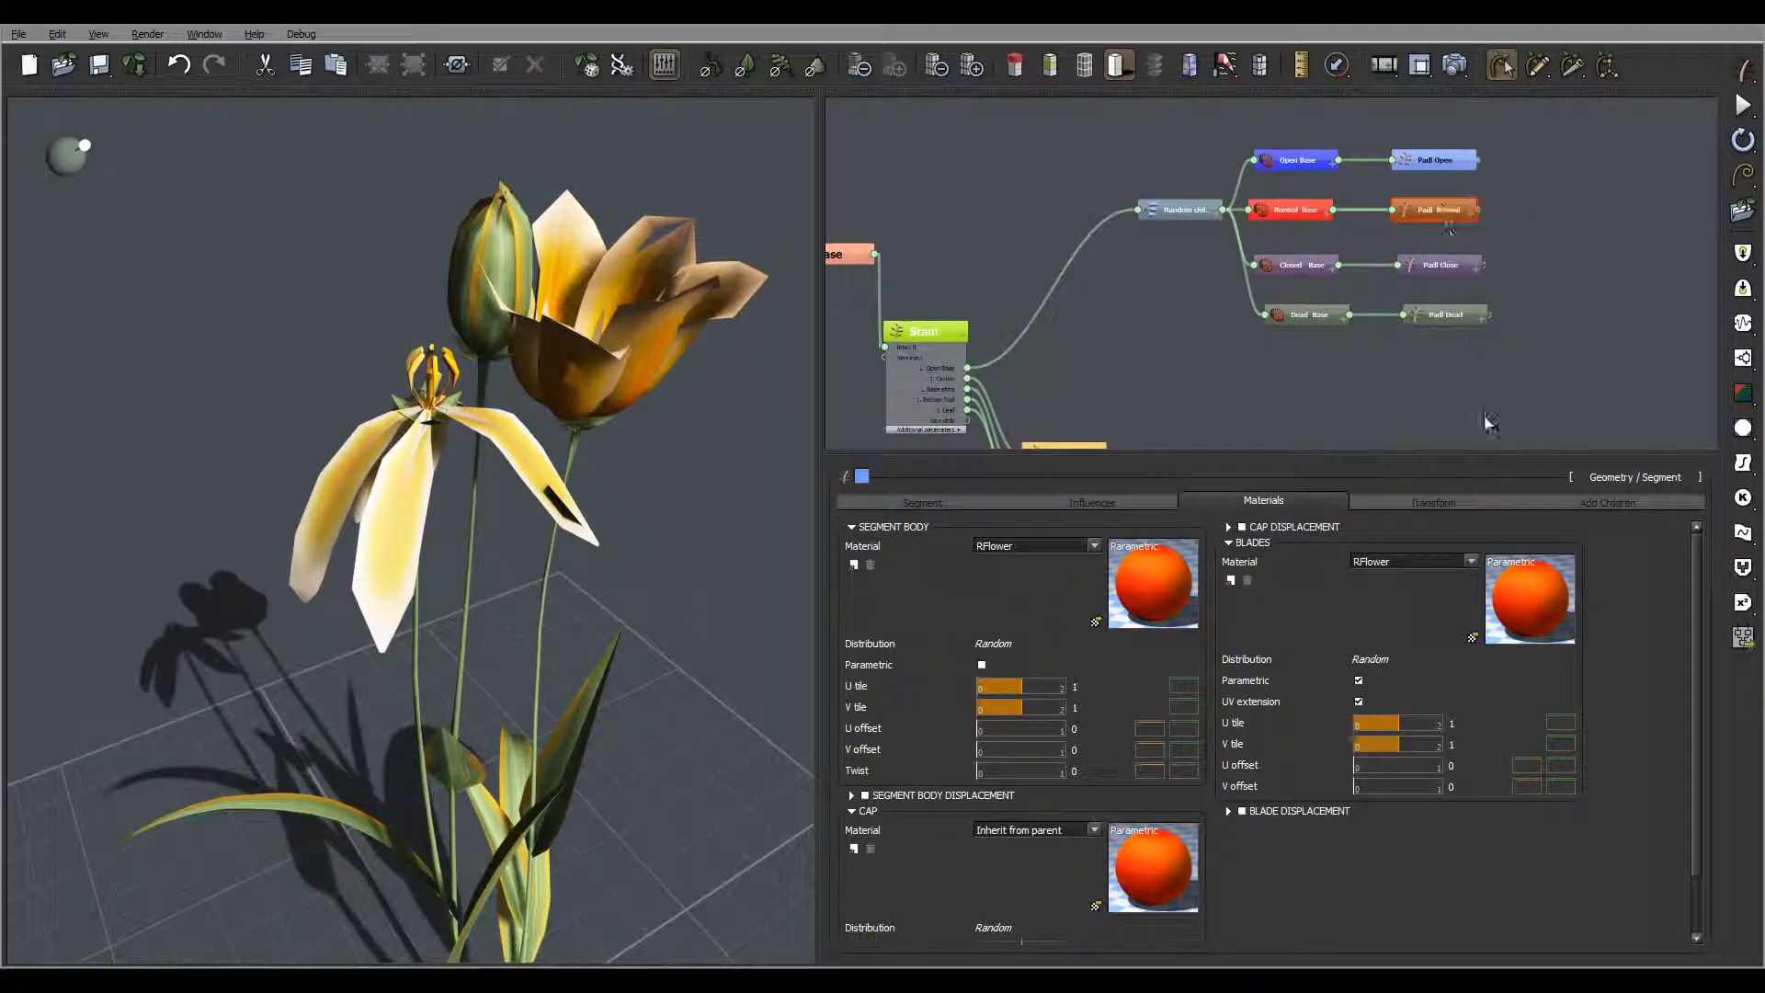
left_click(1267, 503)
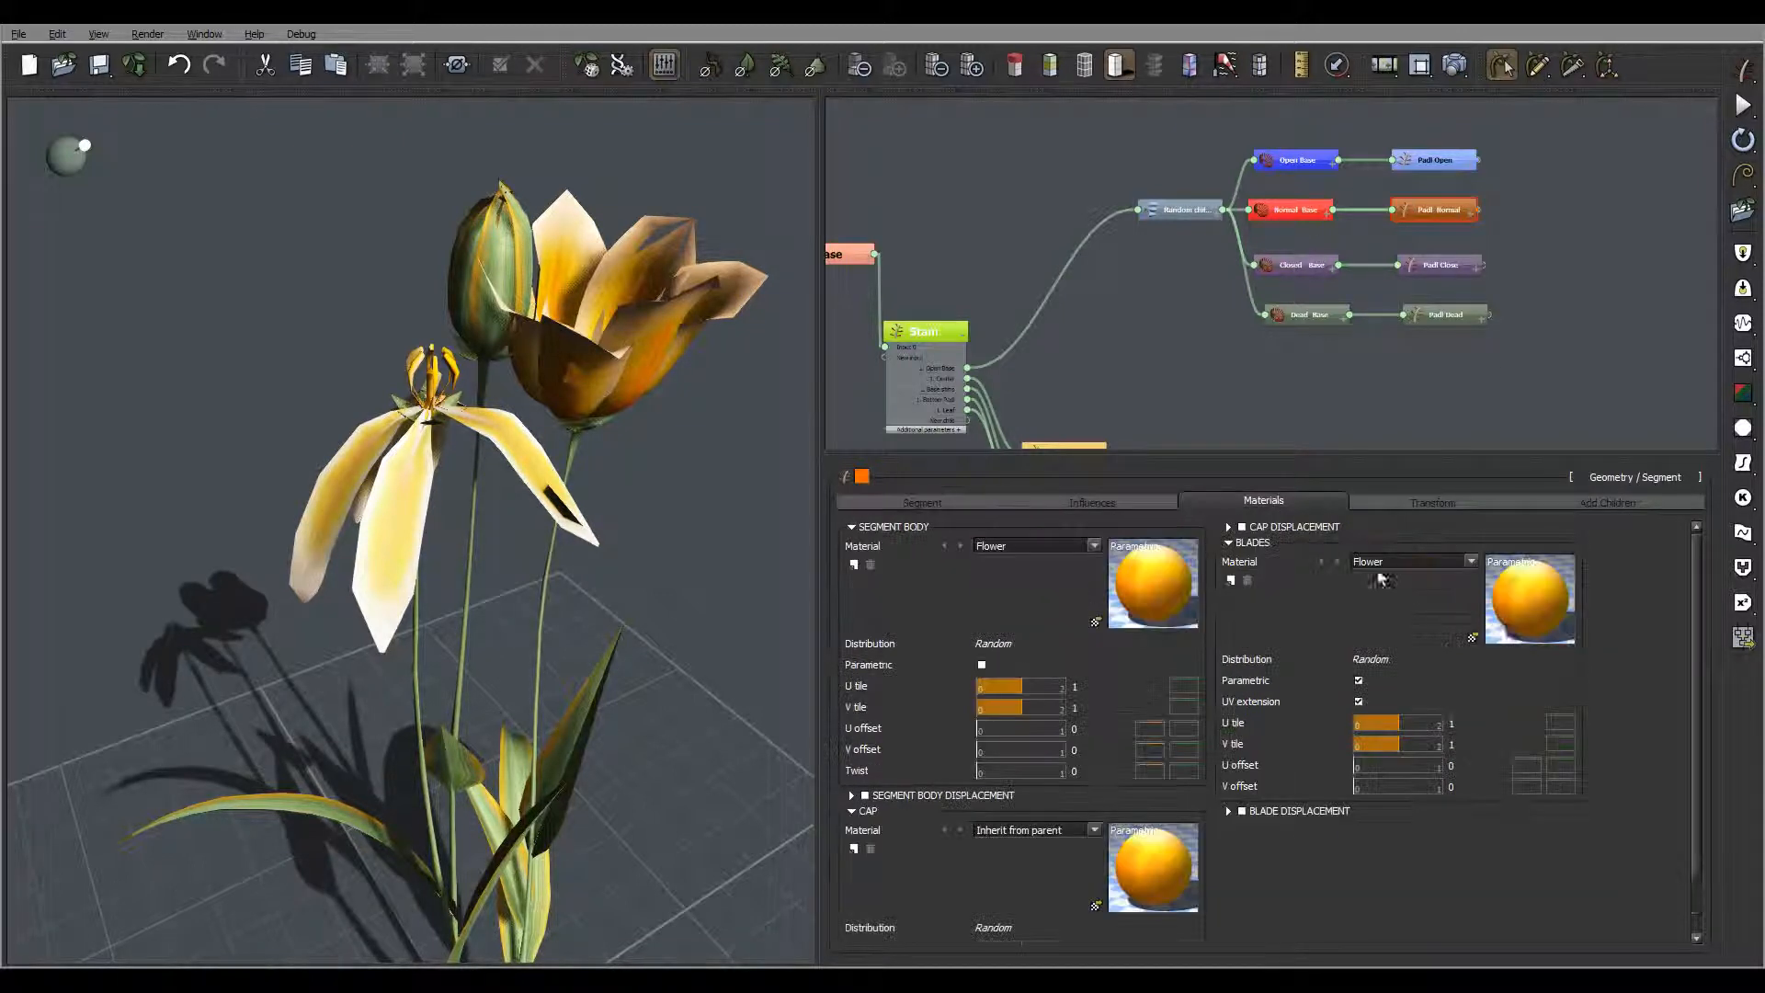
left_click(1468, 562)
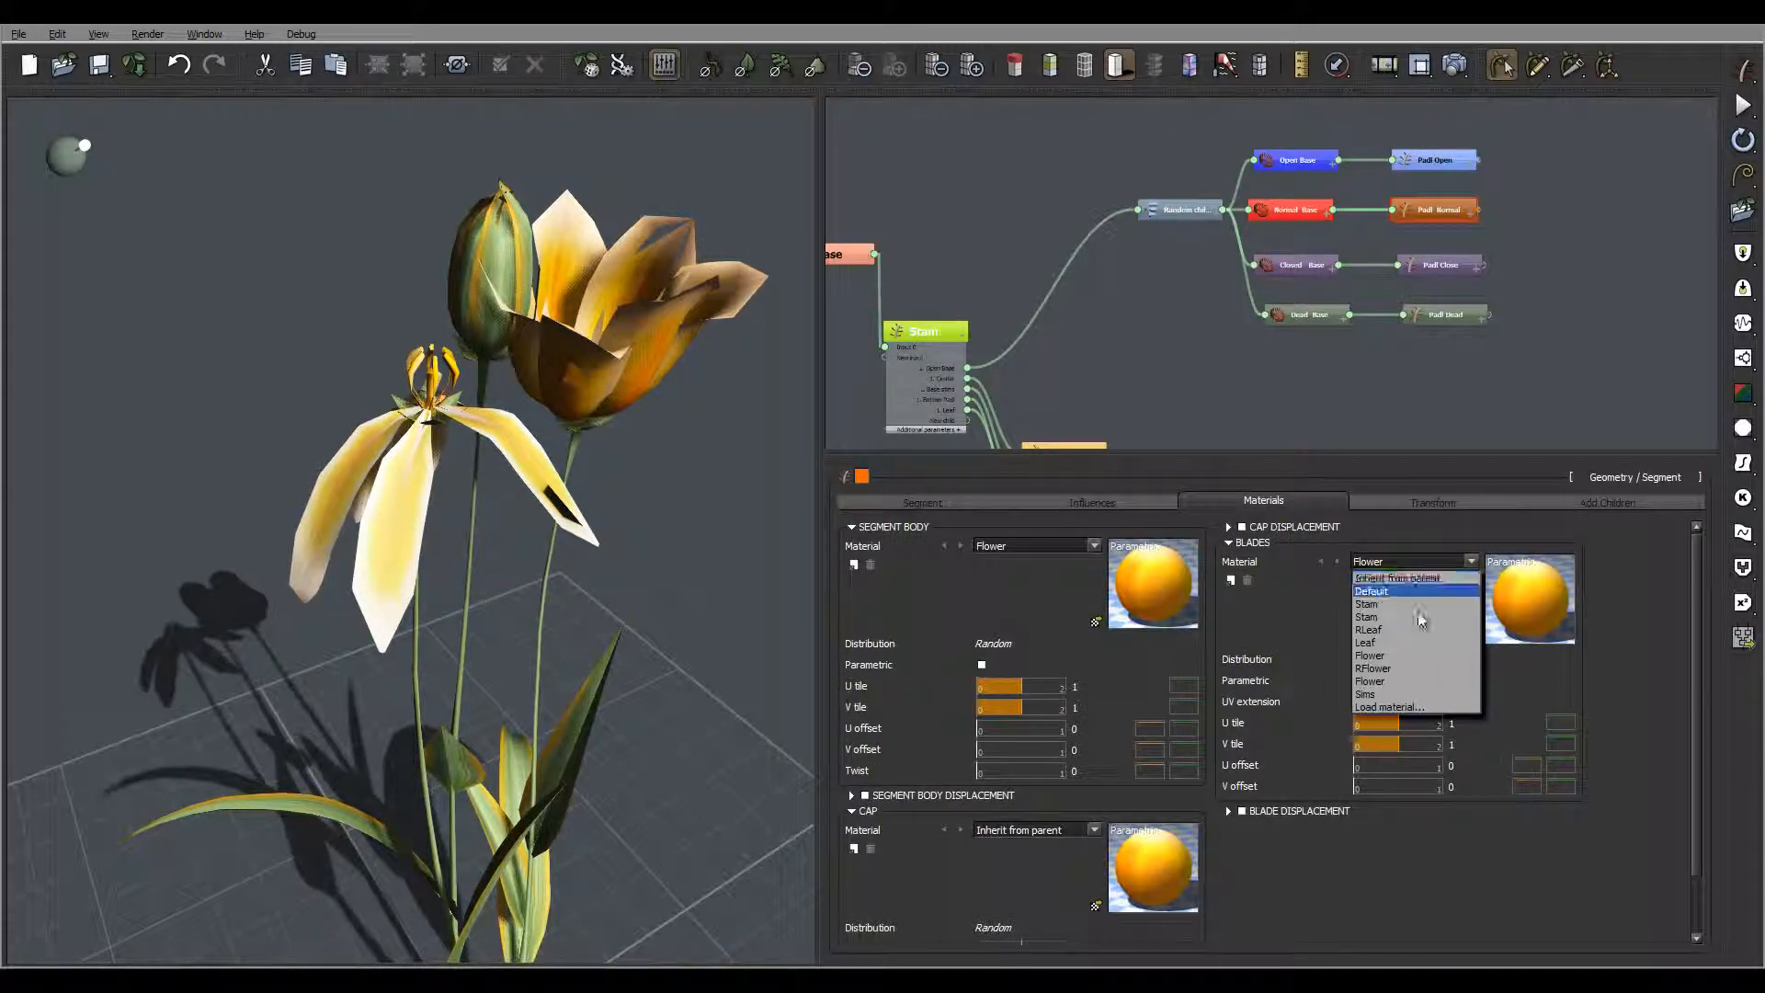
left_click(1407, 668)
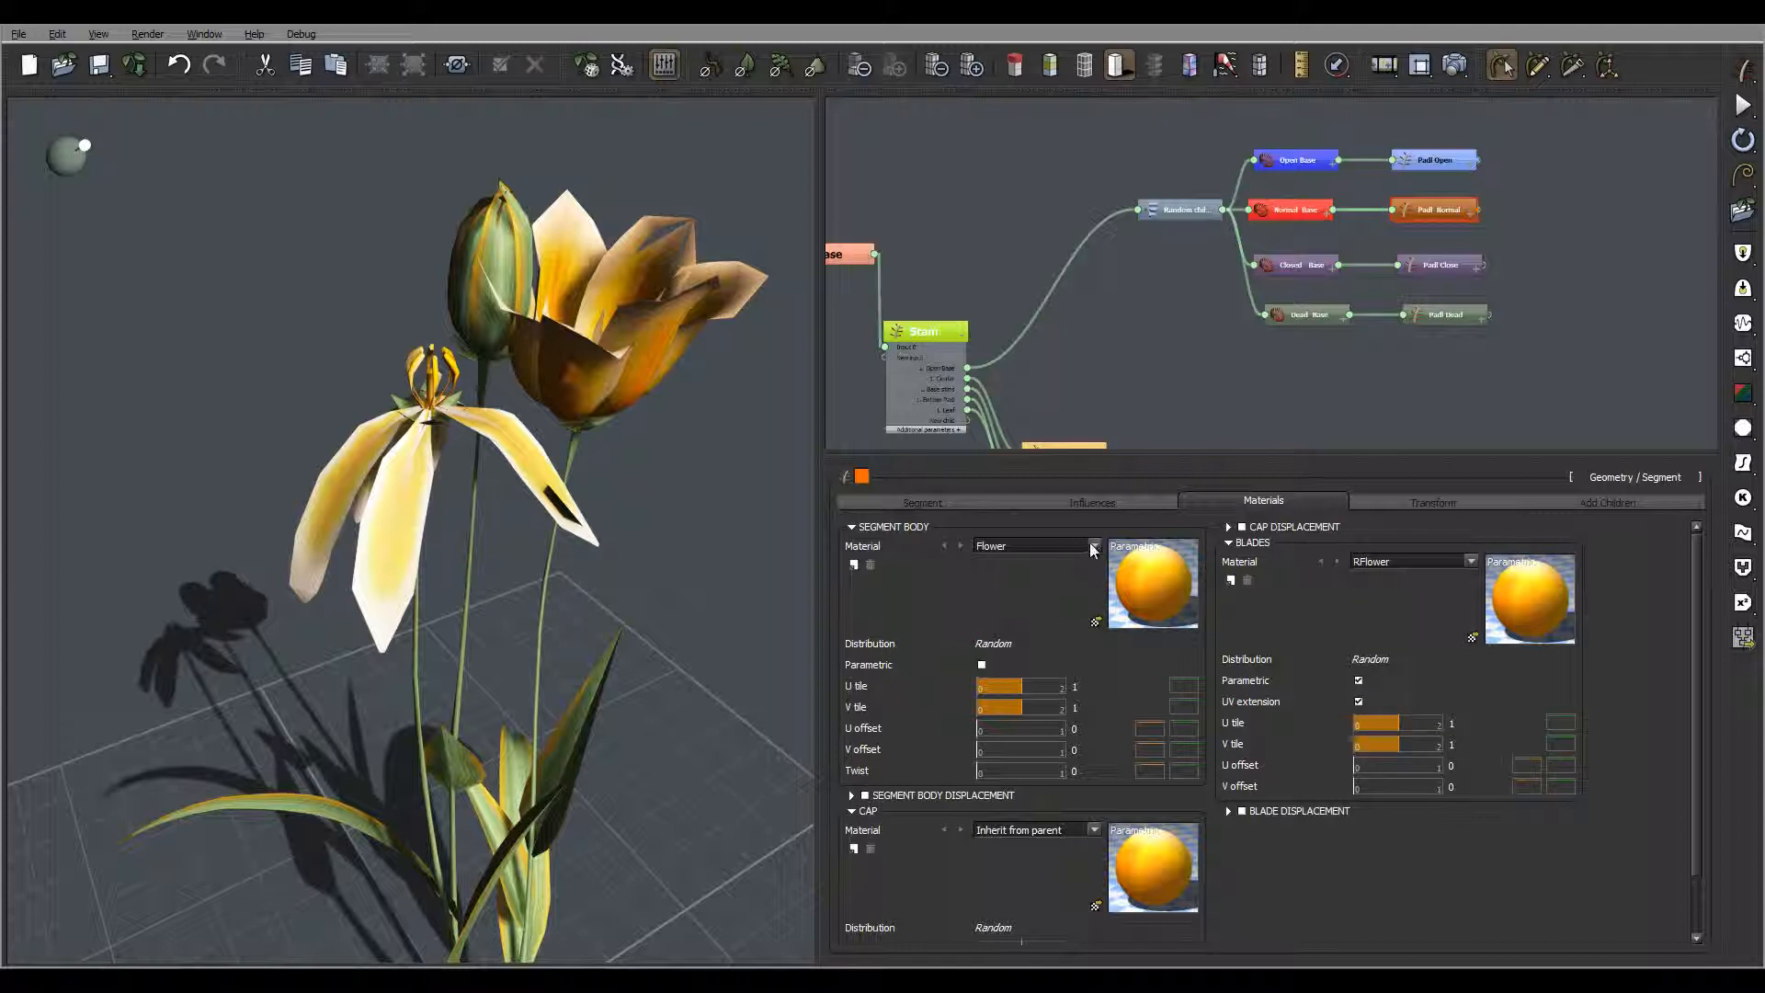
left_click(1092, 547)
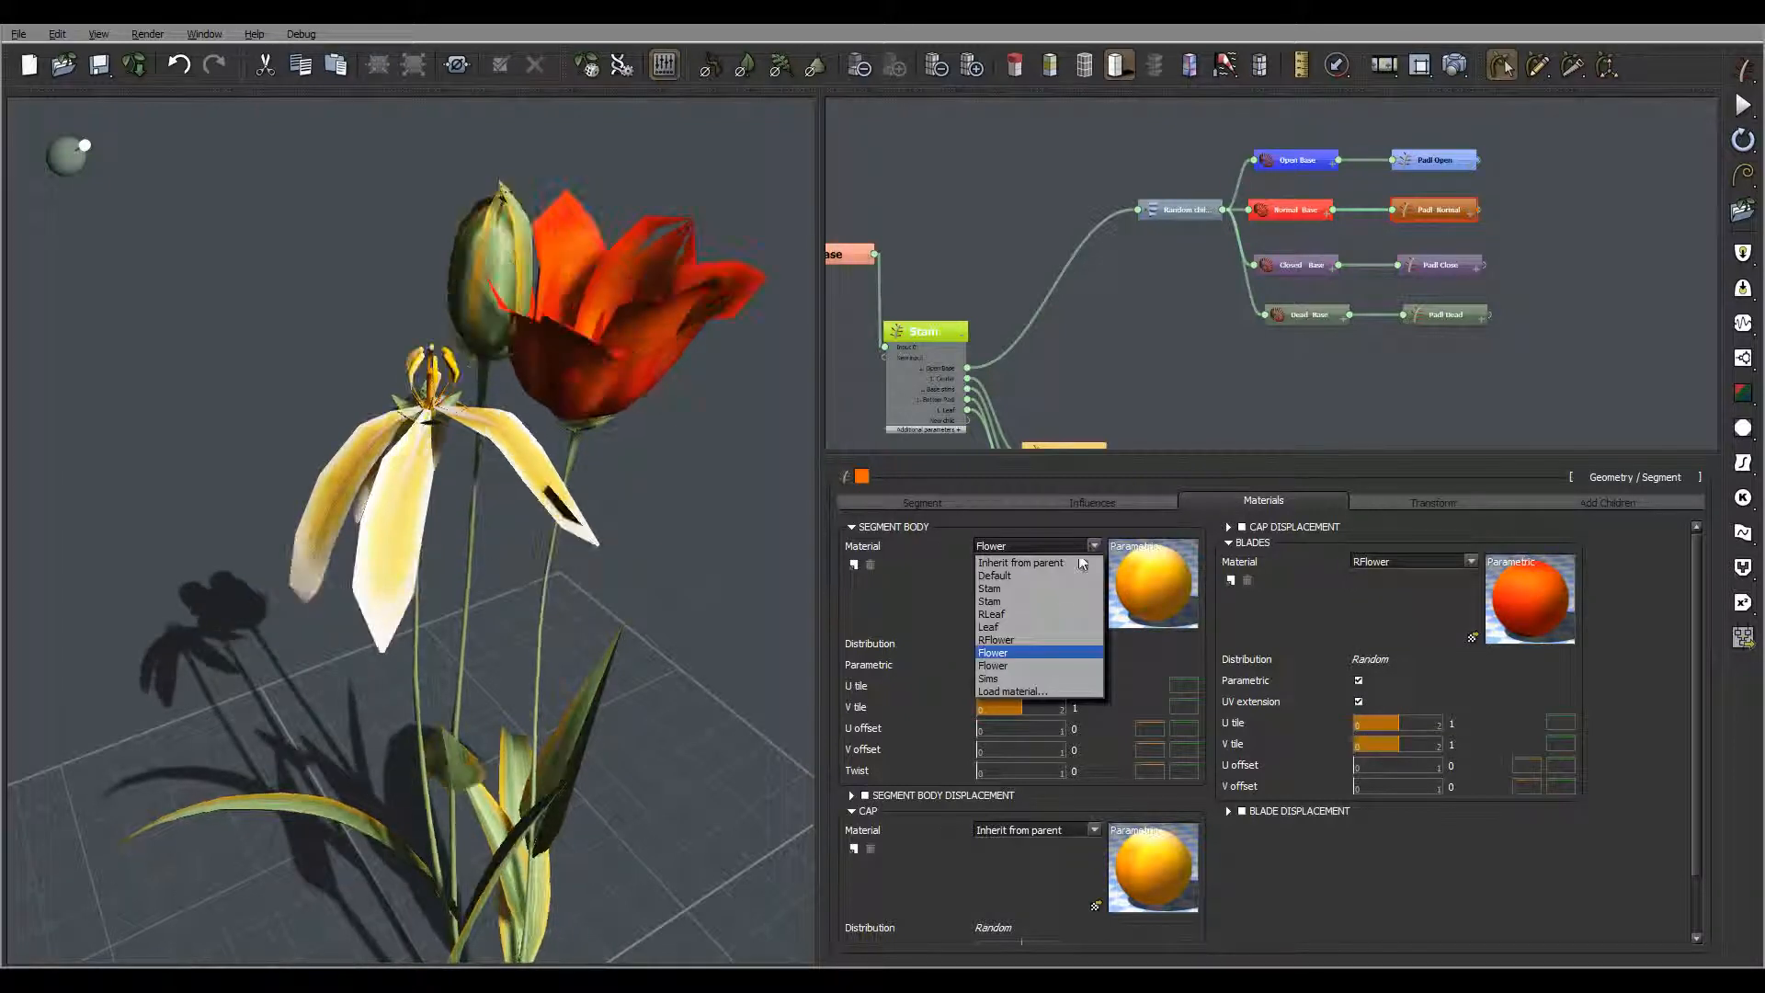
left_click(1059, 653)
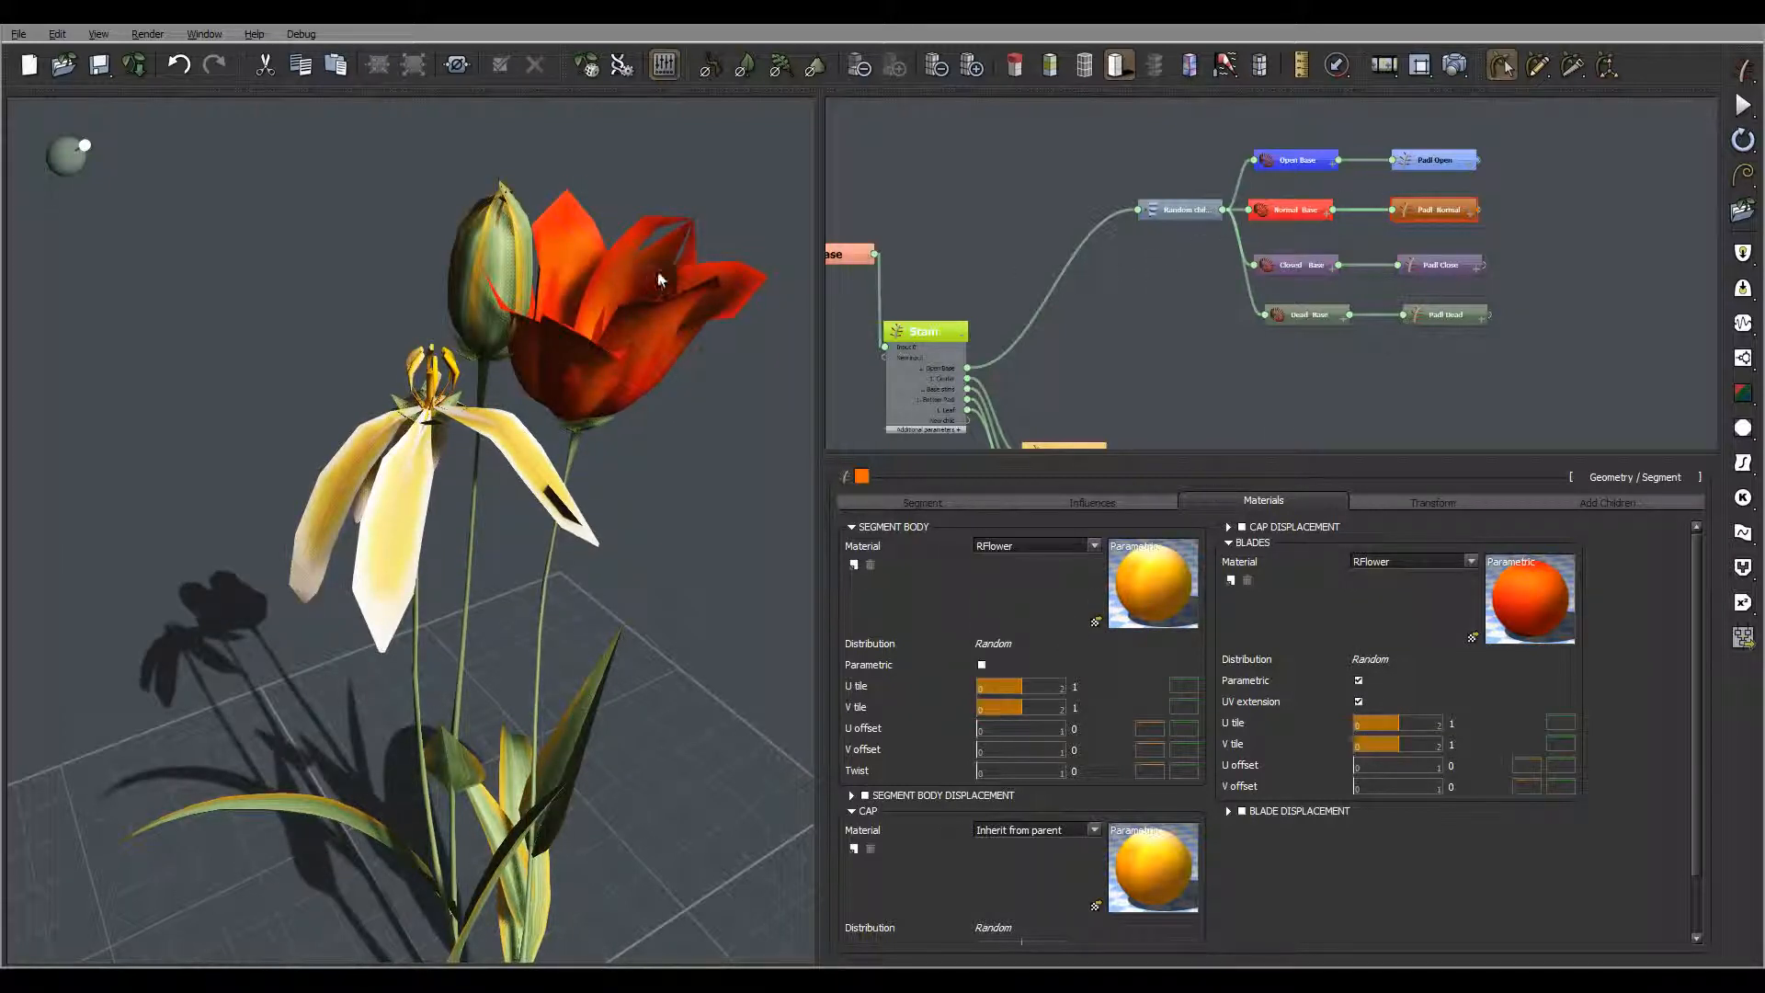
right_click_drag(704, 417, 803, 815)
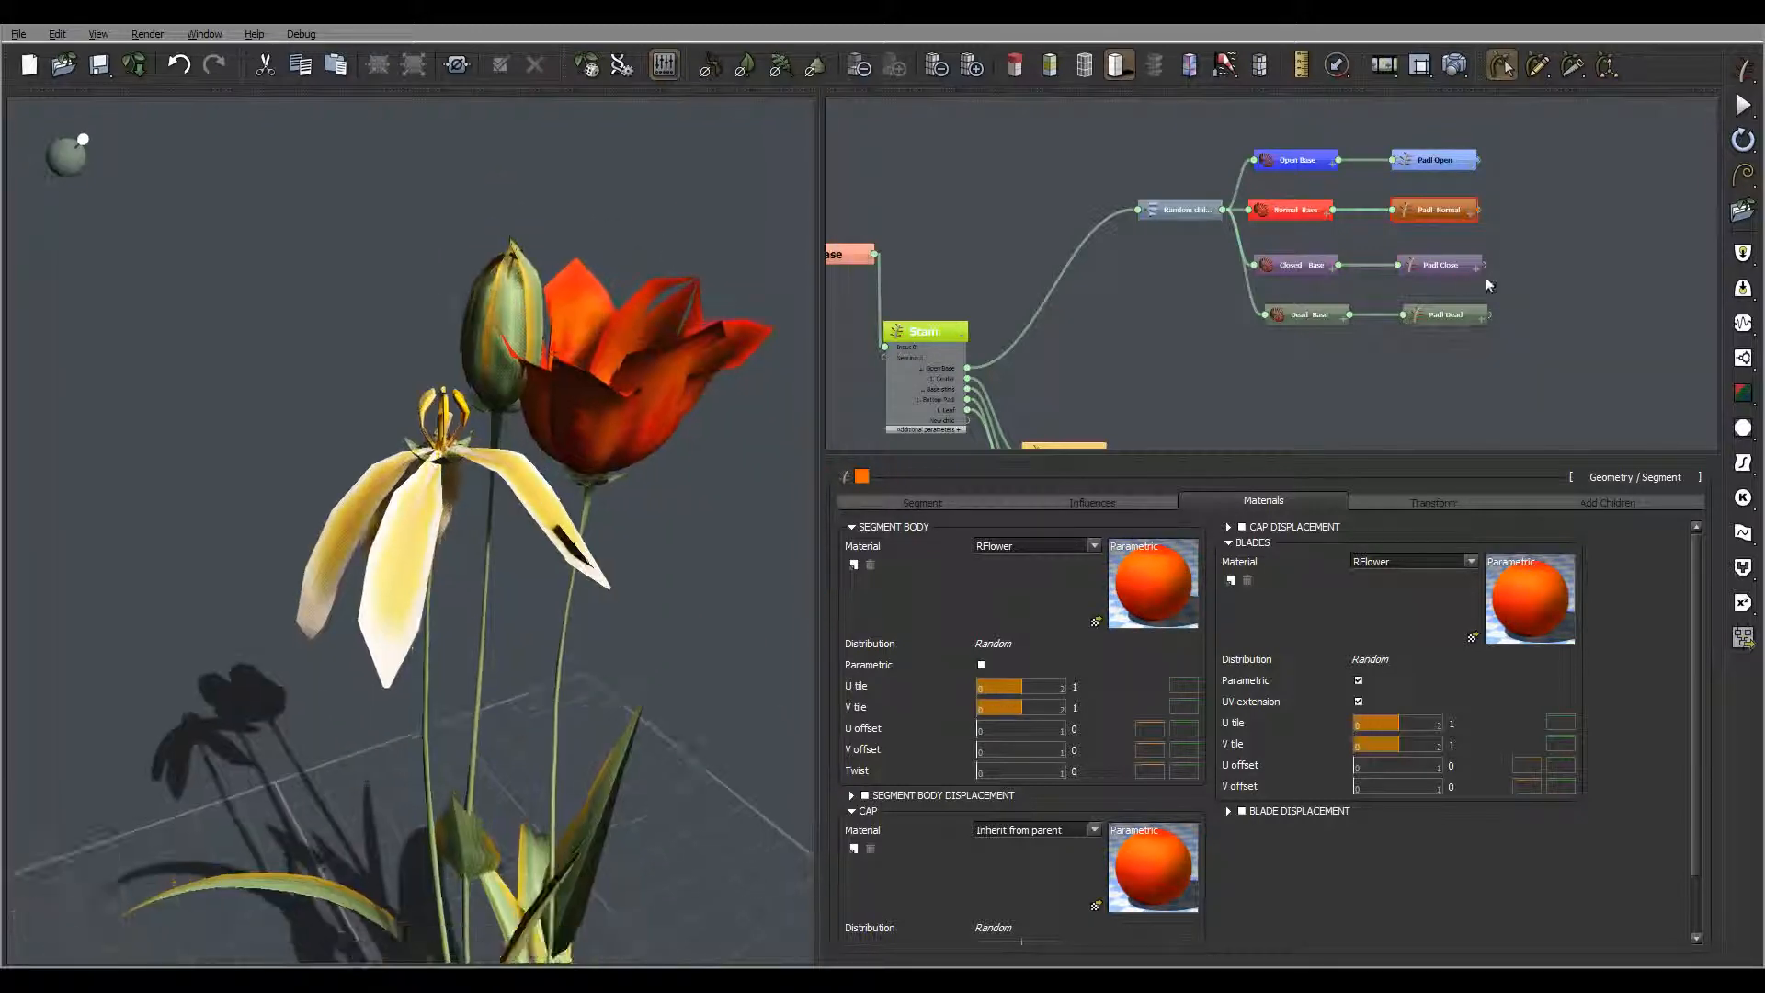
Step: Assign the RFlower material to the blades of the Padl Dead node
left_click(1467, 316)
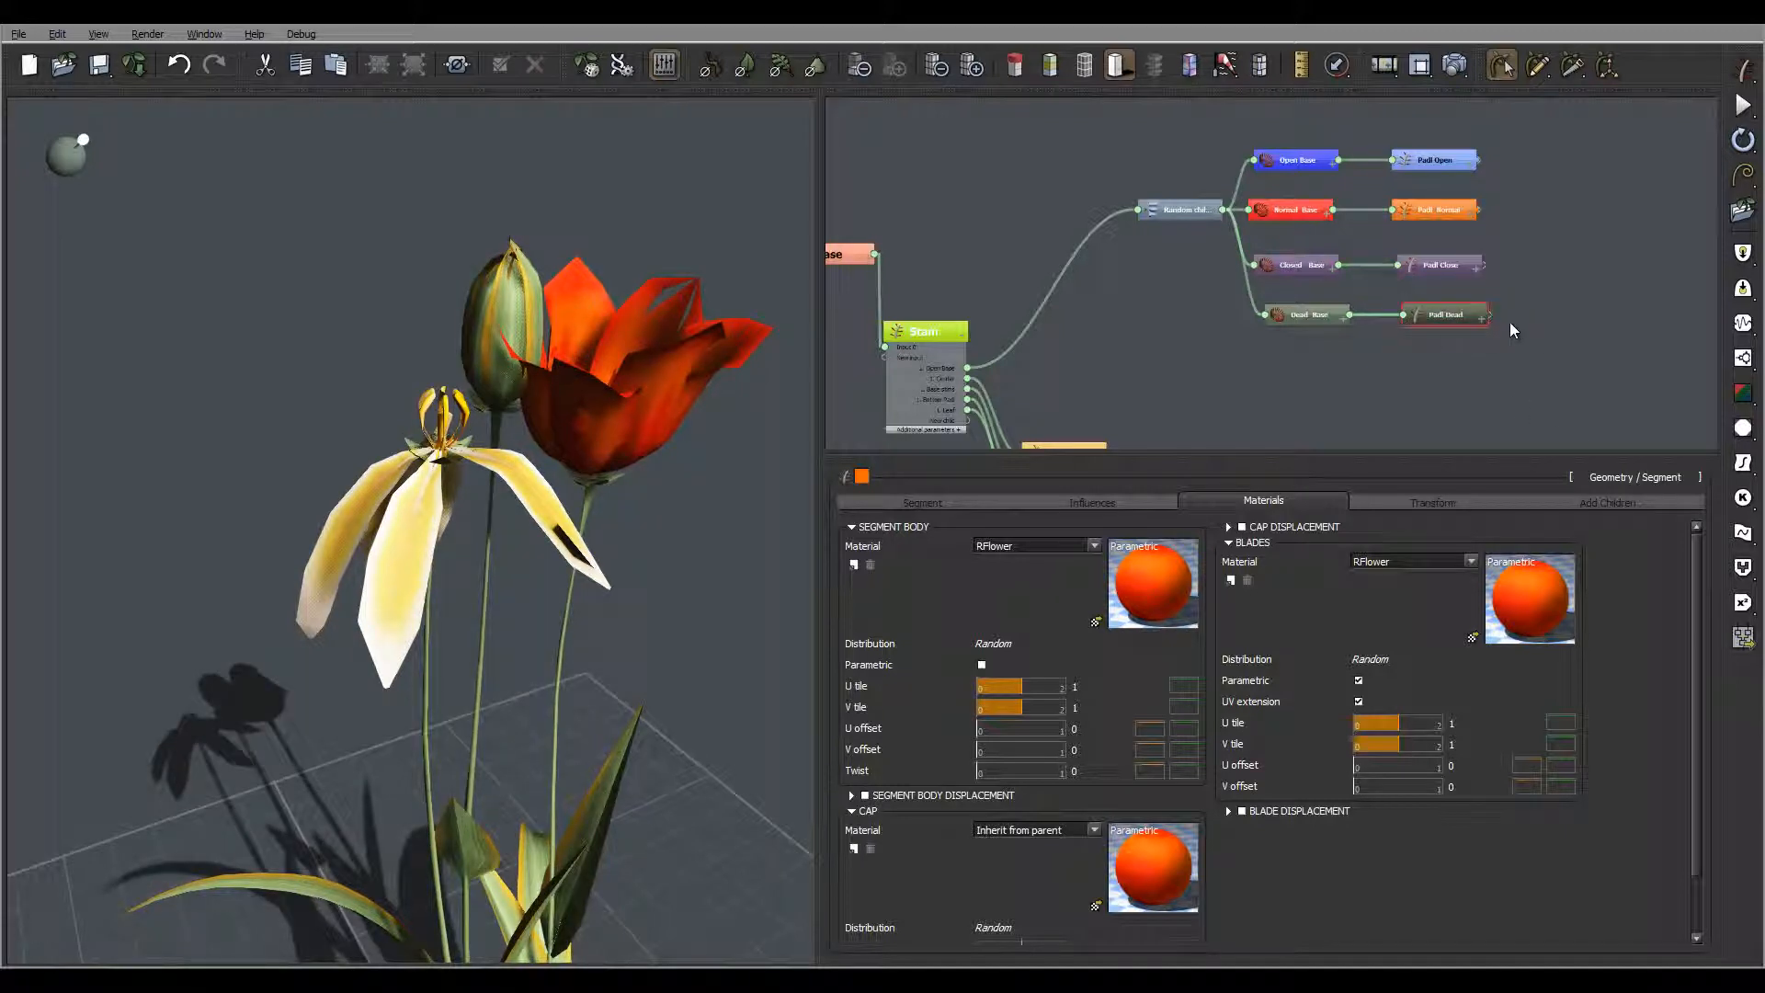
left_click(1471, 562)
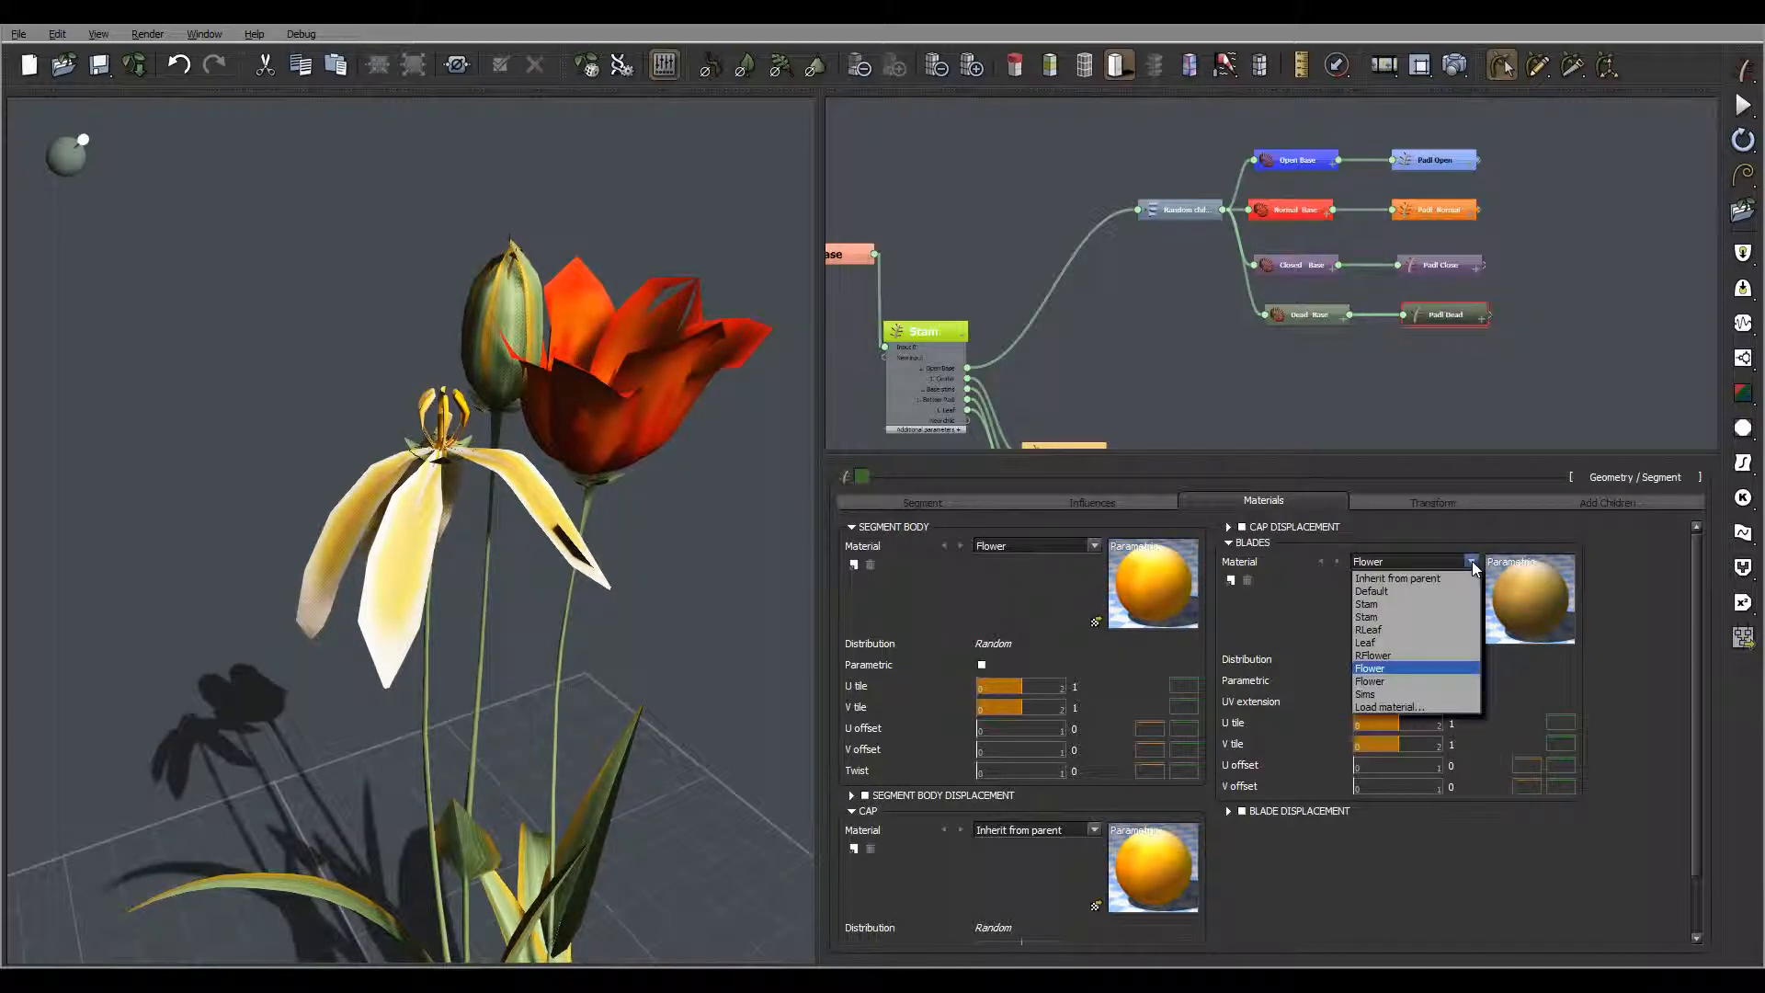
left_click(1390, 657)
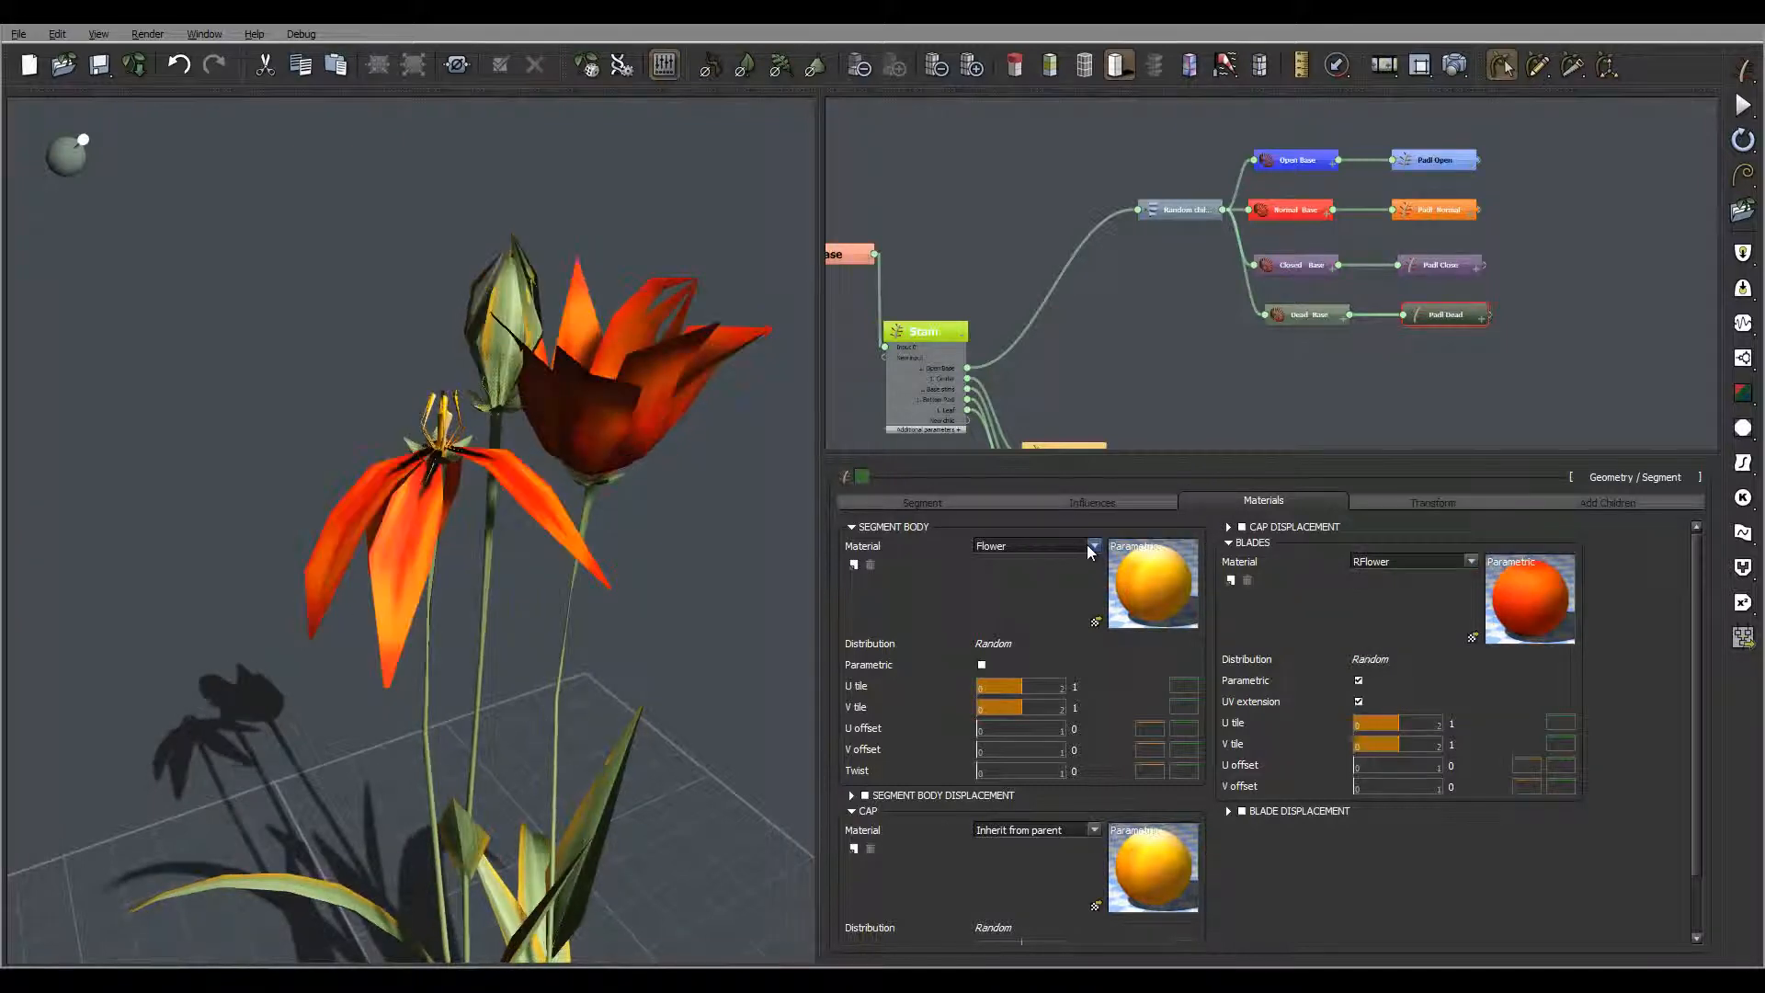
middle_click_drag(453, 316, 560, 466)
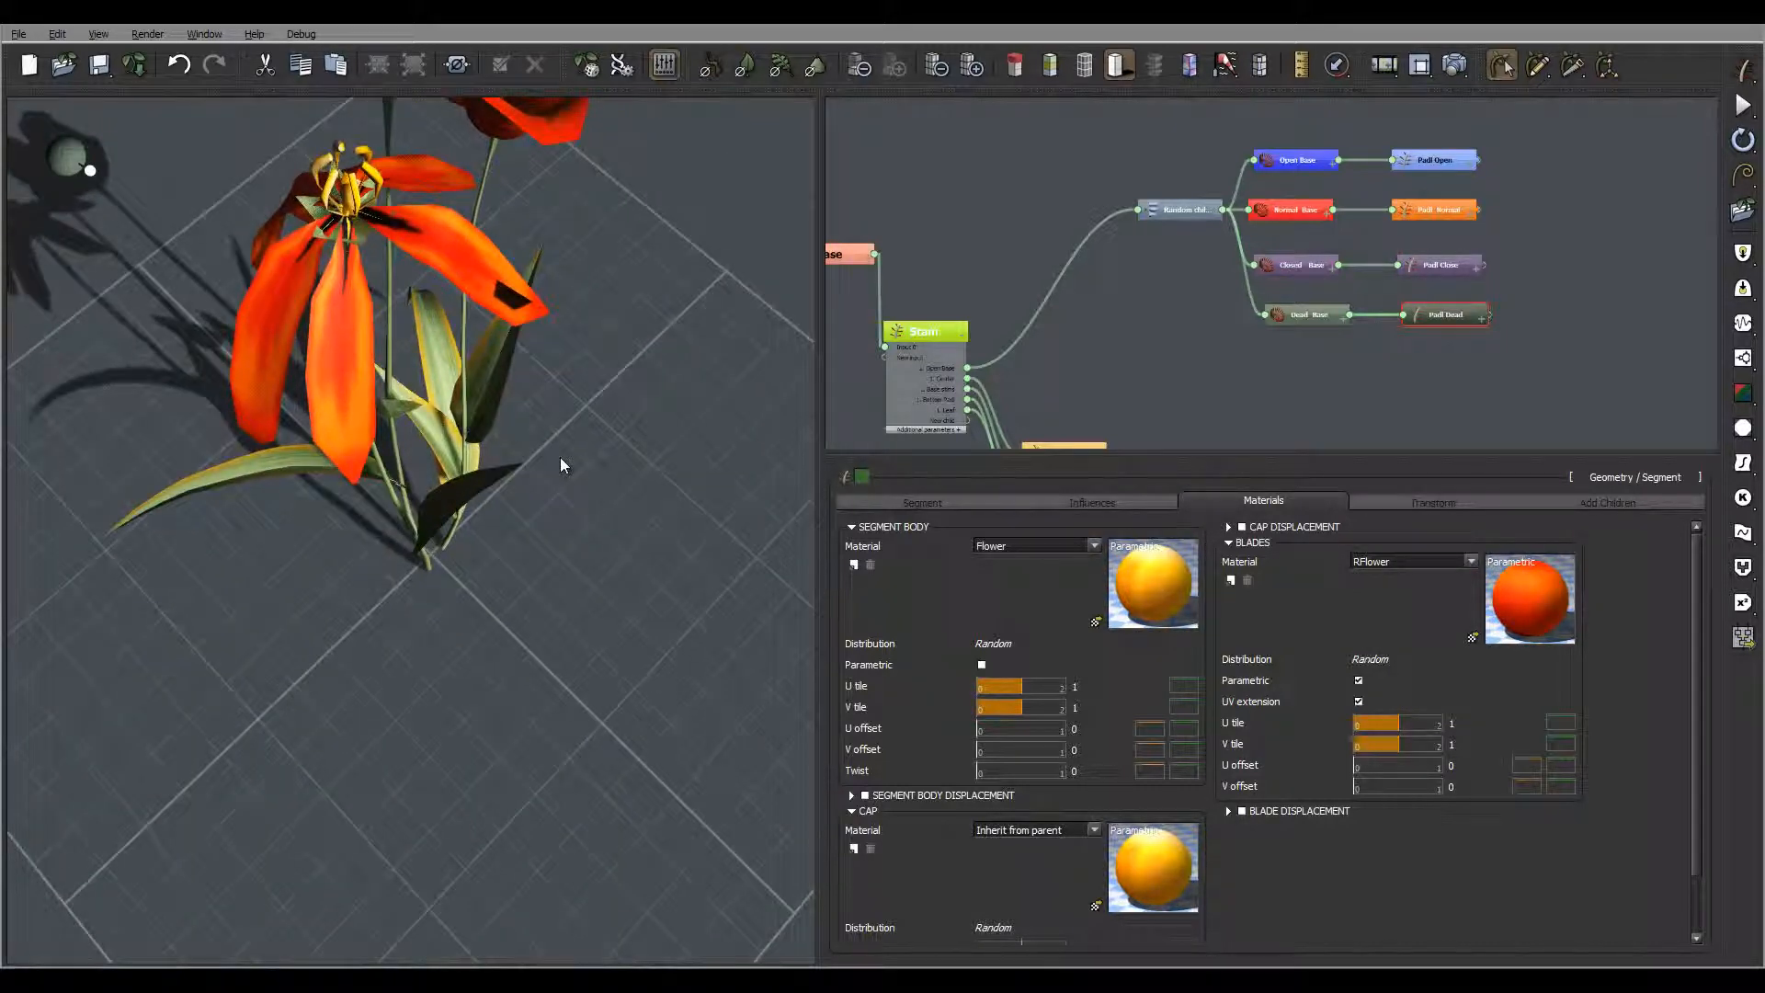
Step: Set the overall colour of the Padl Dead node's RFlower blade material to orange, RGB 229, 118, 34
double_click(1516, 605)
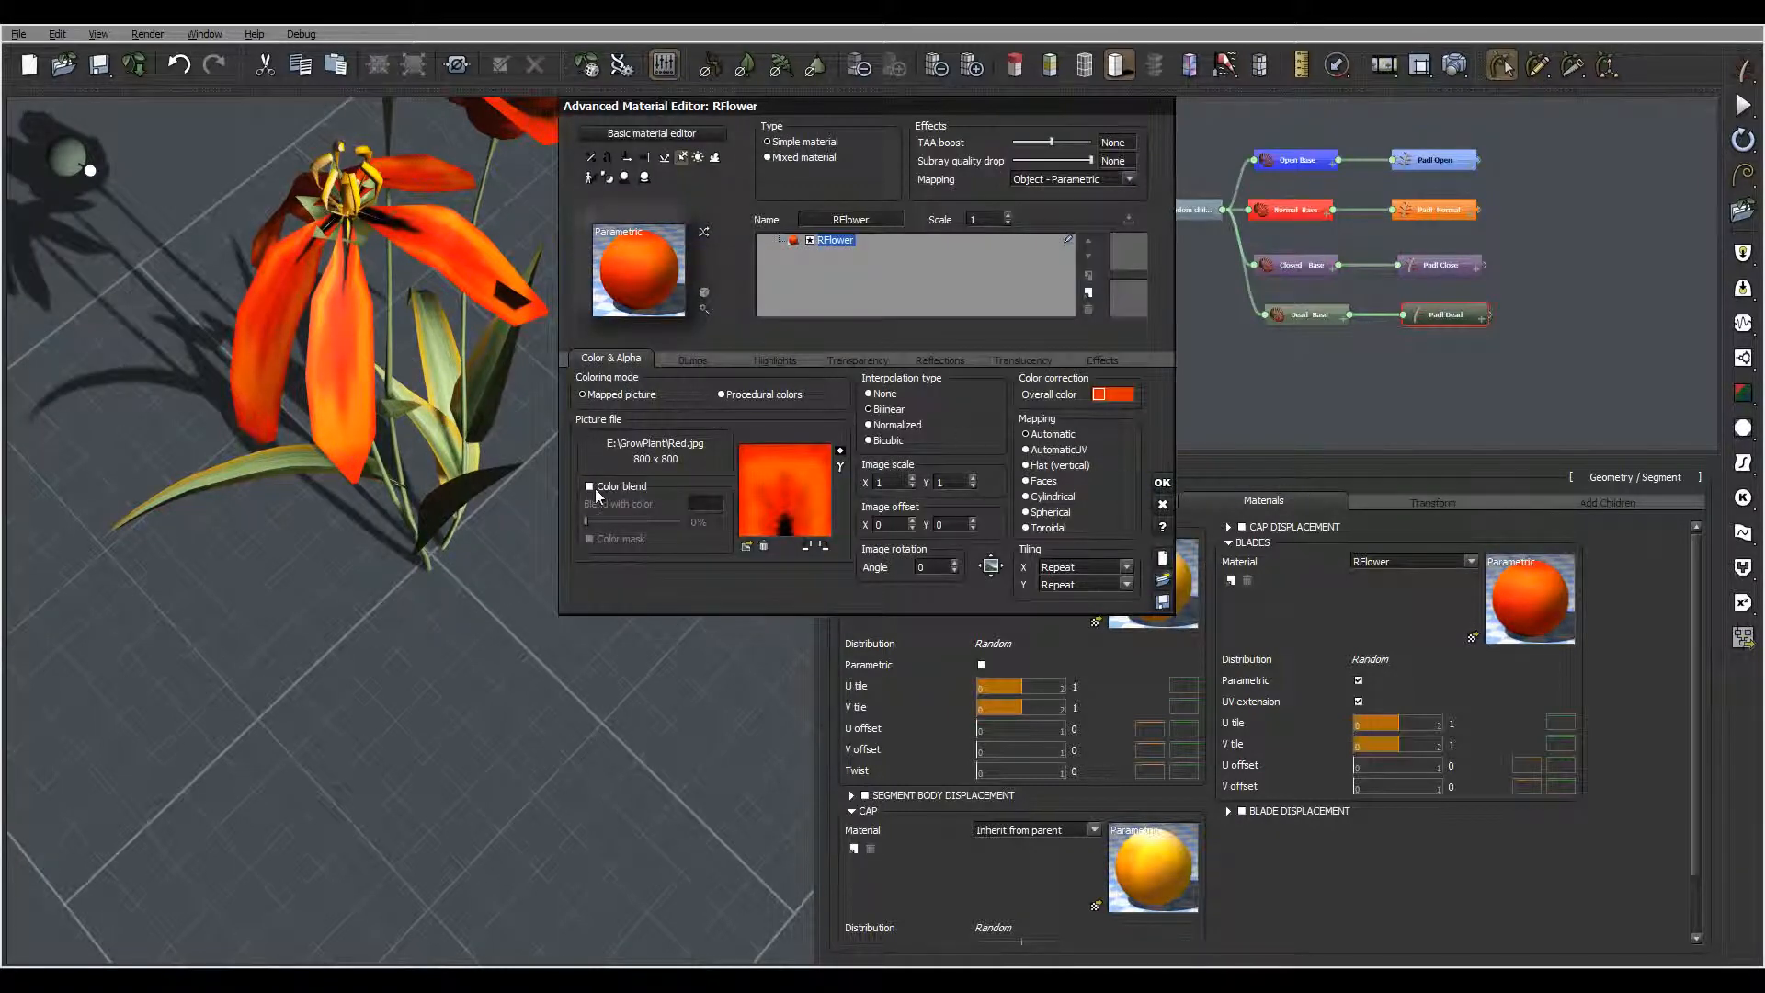
left_click(1112, 393)
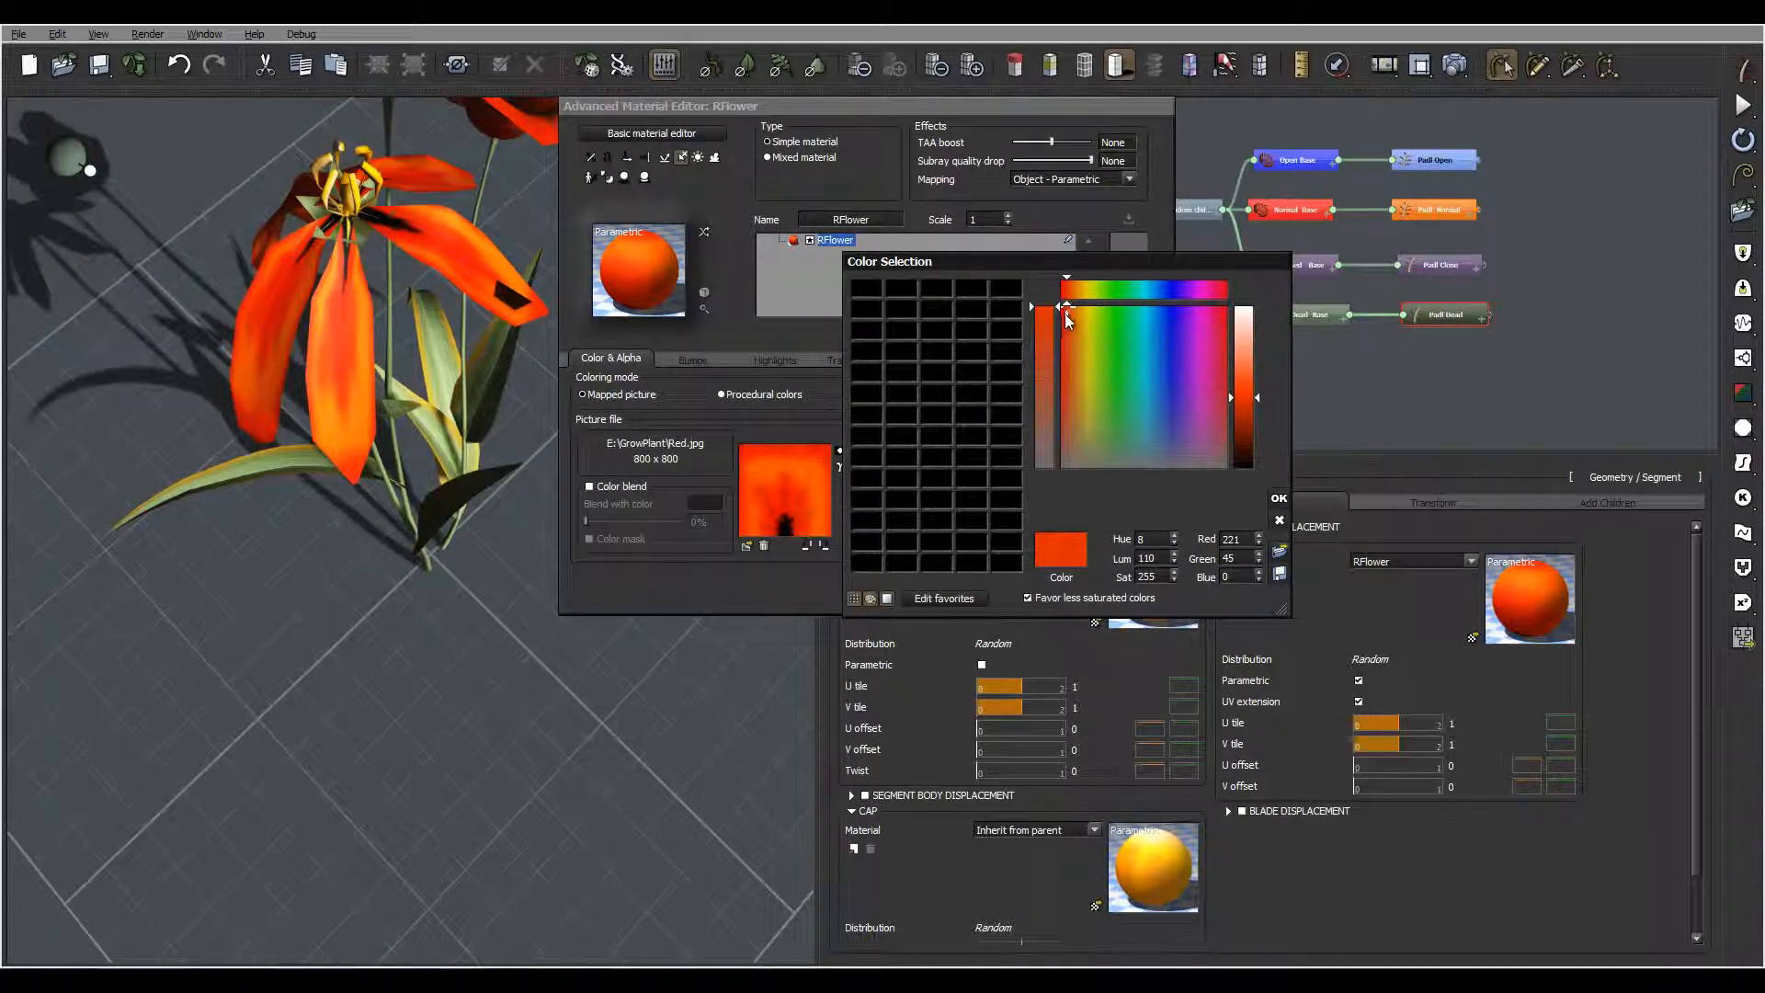
left_click(1069, 338)
left_click(1249, 384)
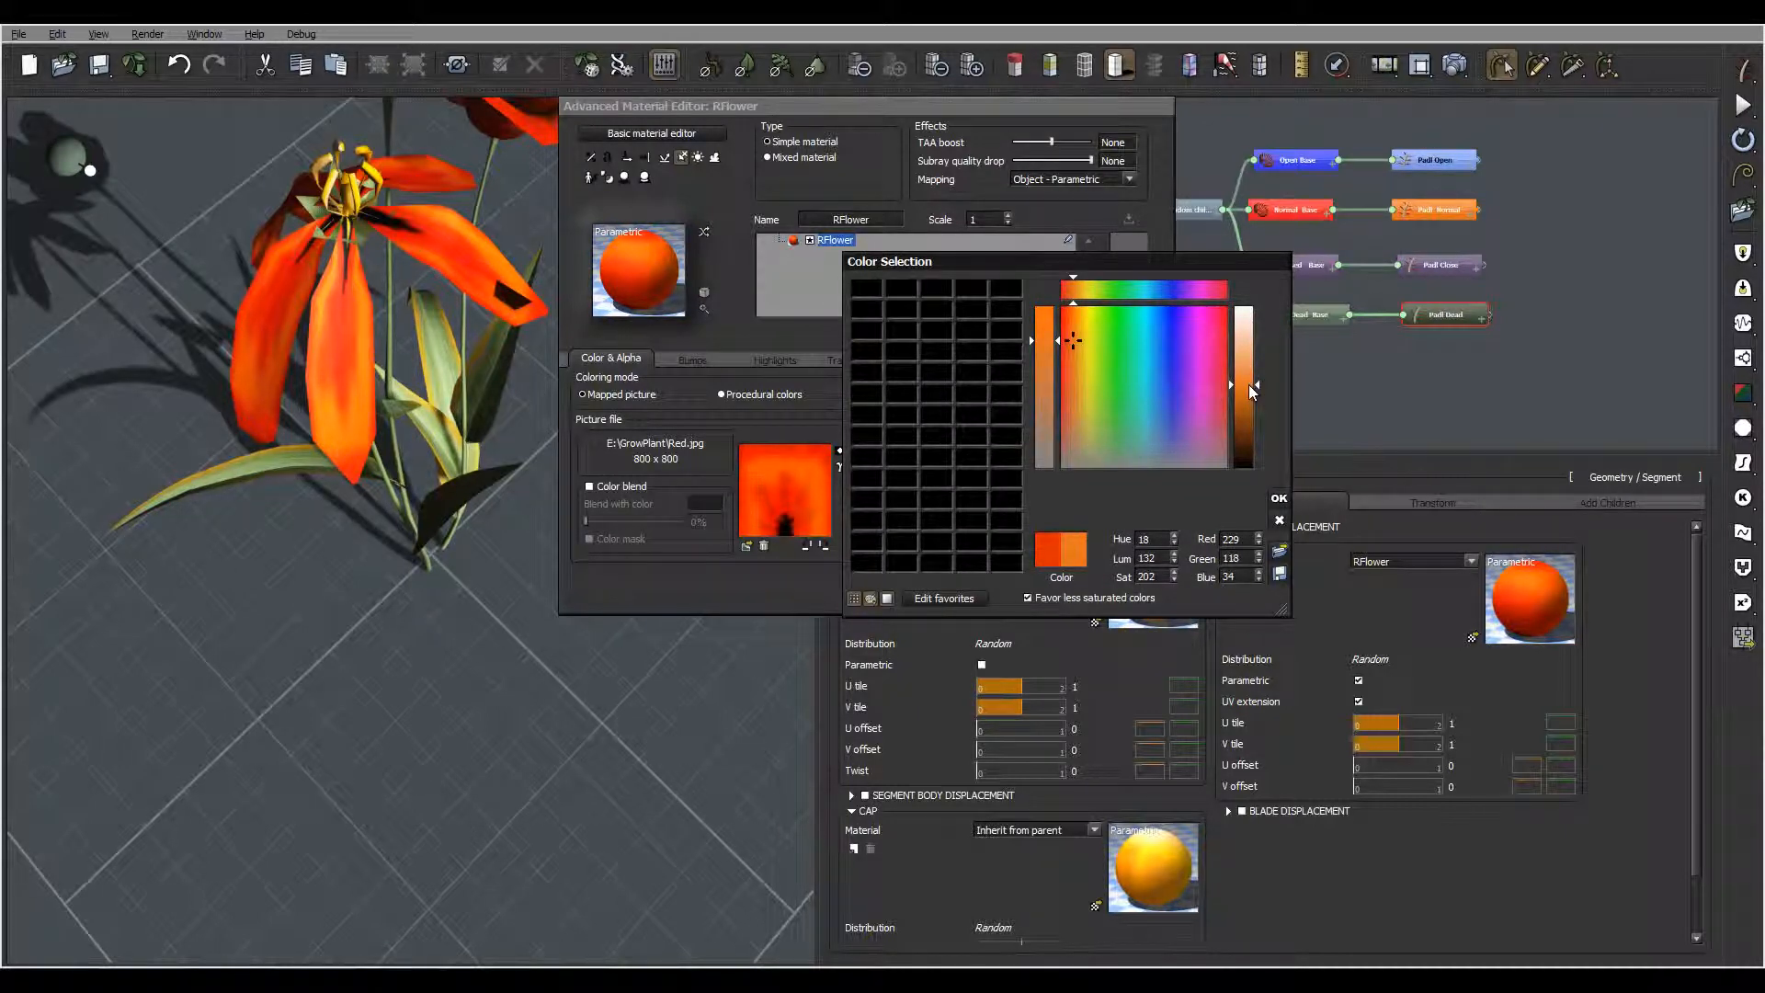
left_click(1278, 501)
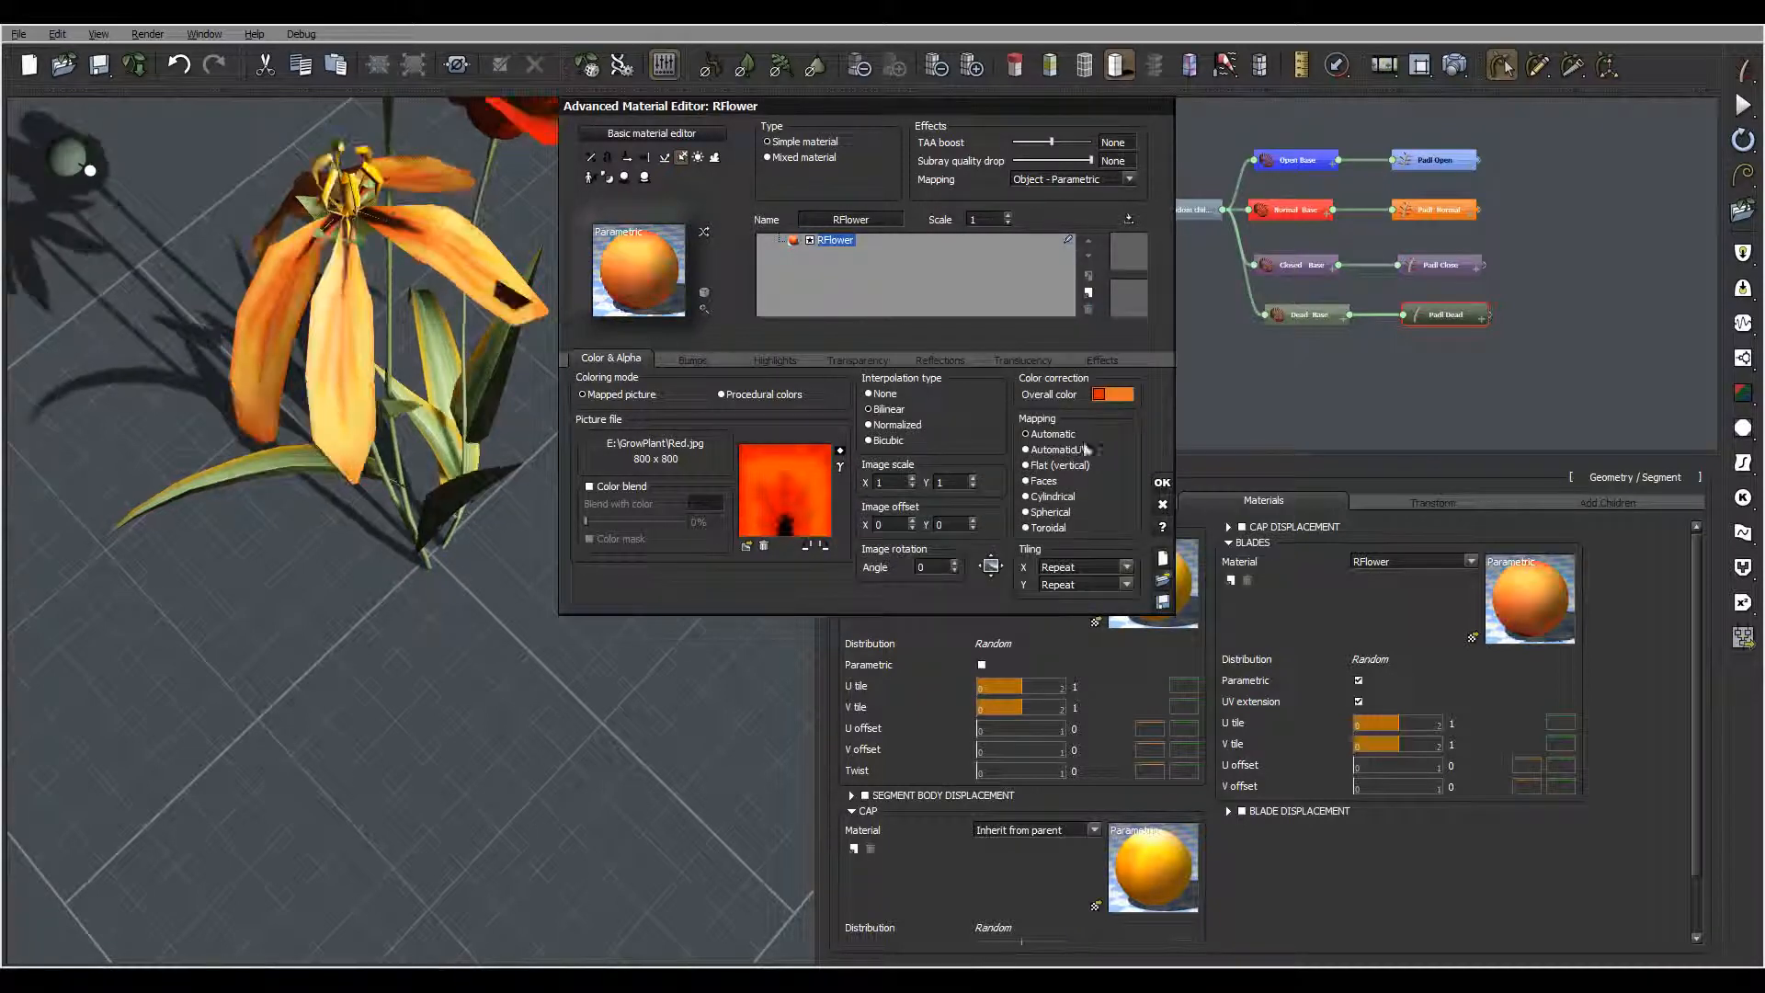
left_click(1161, 485)
Step: Examine the whole recoloured tulip plant from several angles and distances
left_click_drag(511, 413, 602, 440)
scroll(643, 570, "down", 6)
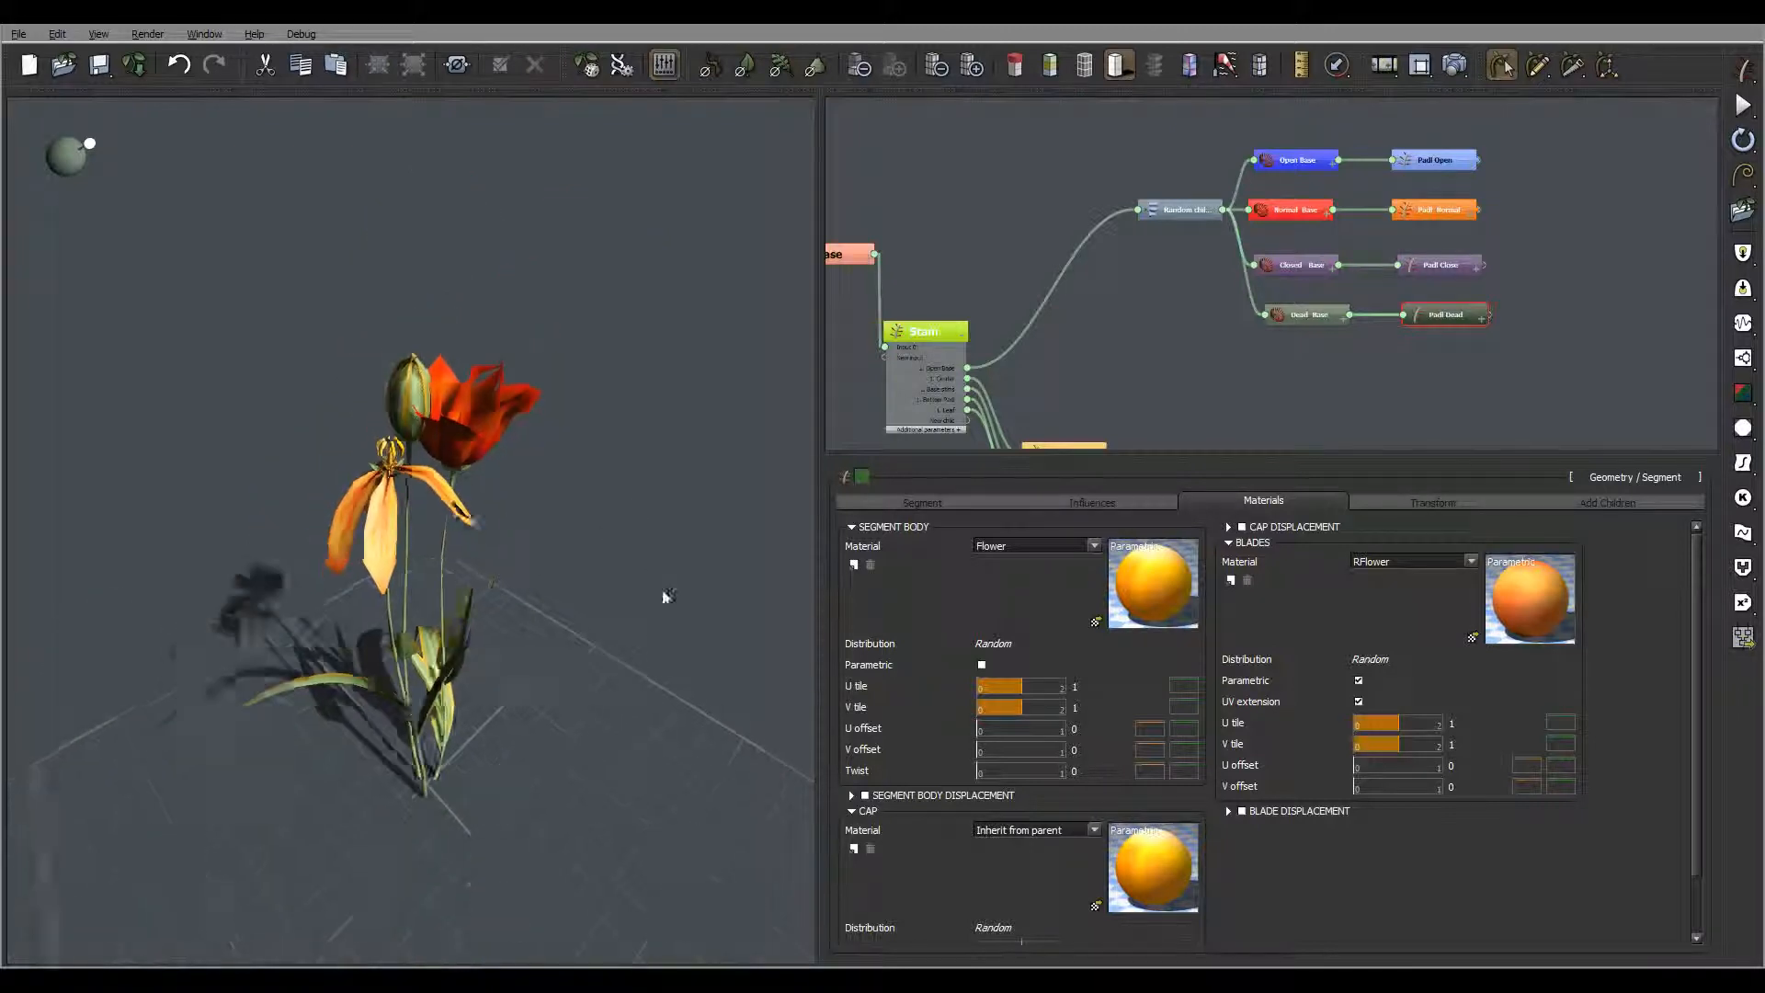
right_click_drag(618, 535, 561, 399)
scroll(561, 399, "down", 8)
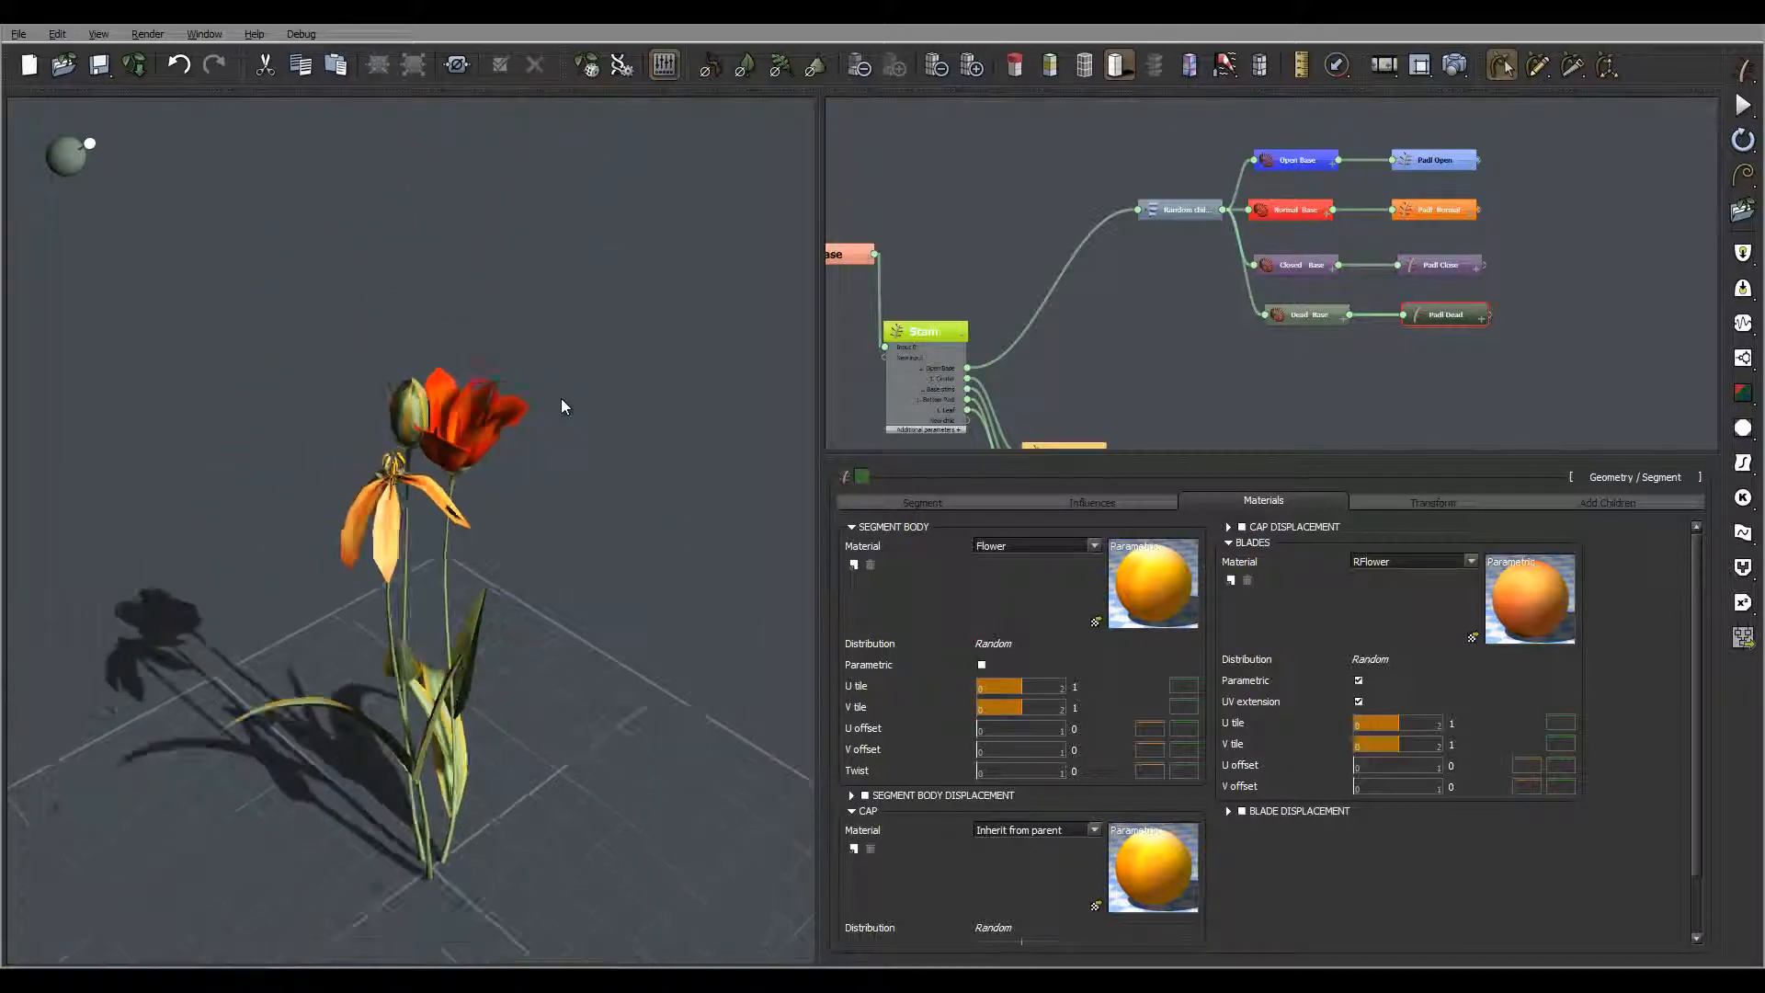
scroll(552, 513, "up", 3)
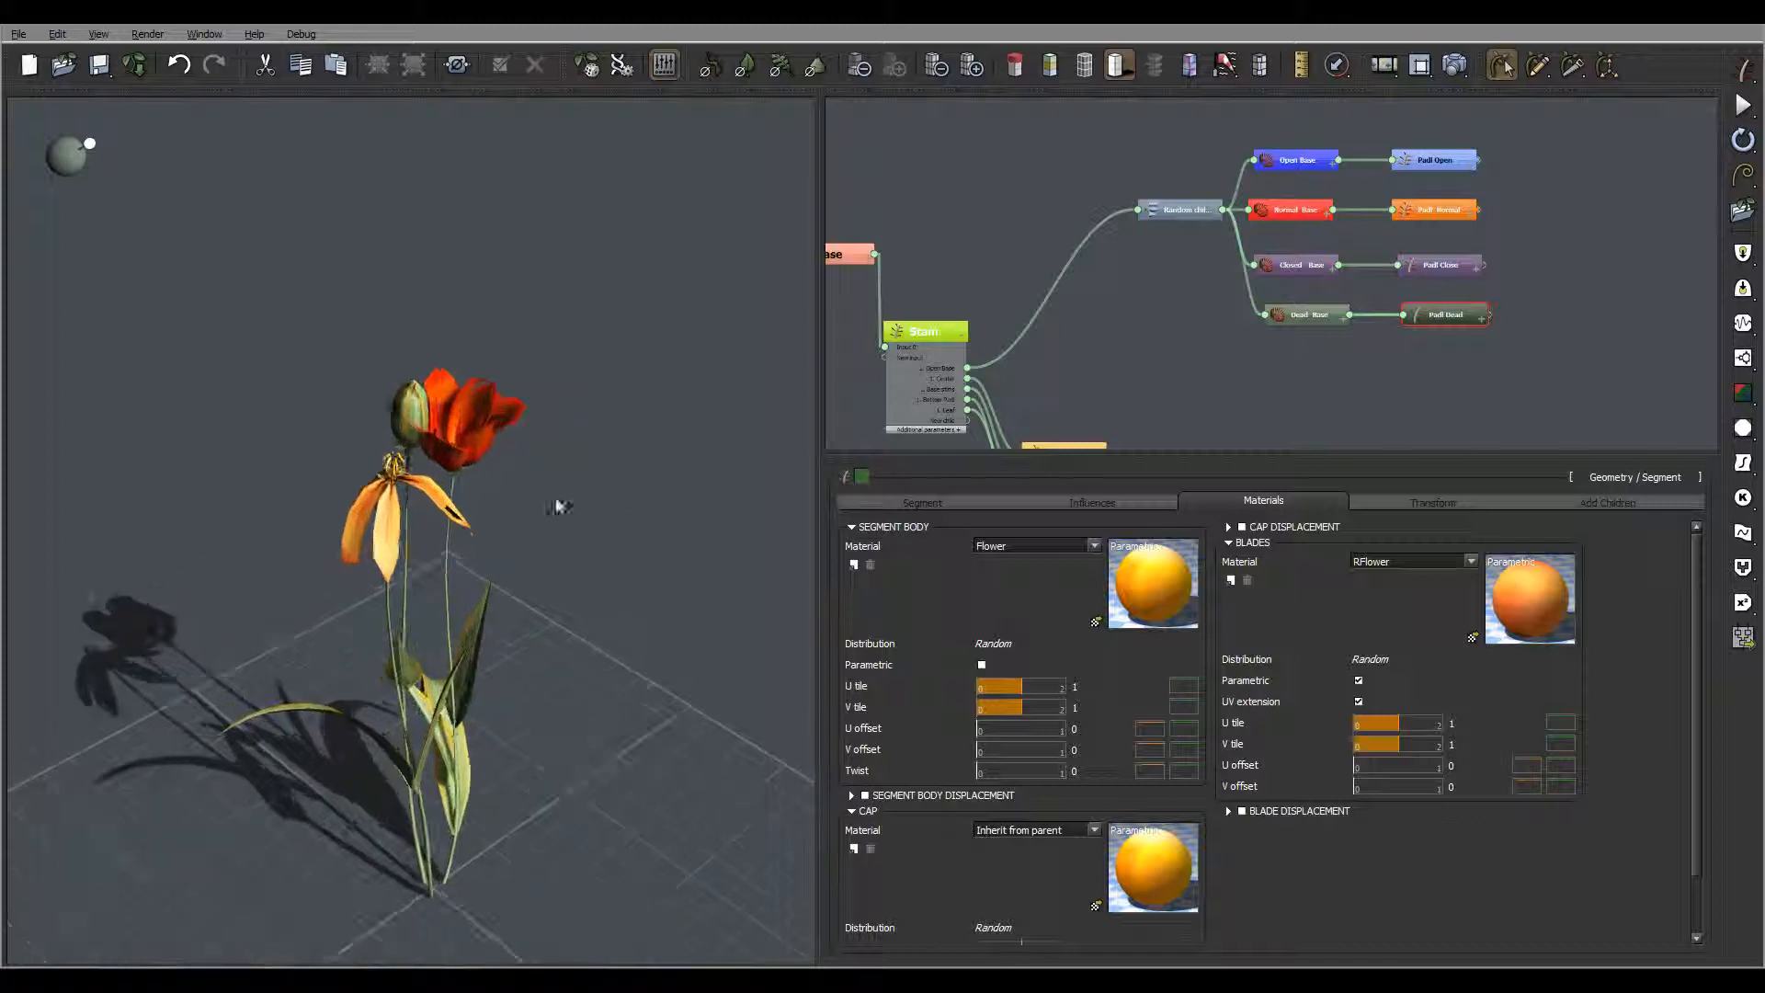
scroll(562, 492, "up", 6)
left_click_drag(564, 491, 571, 620)
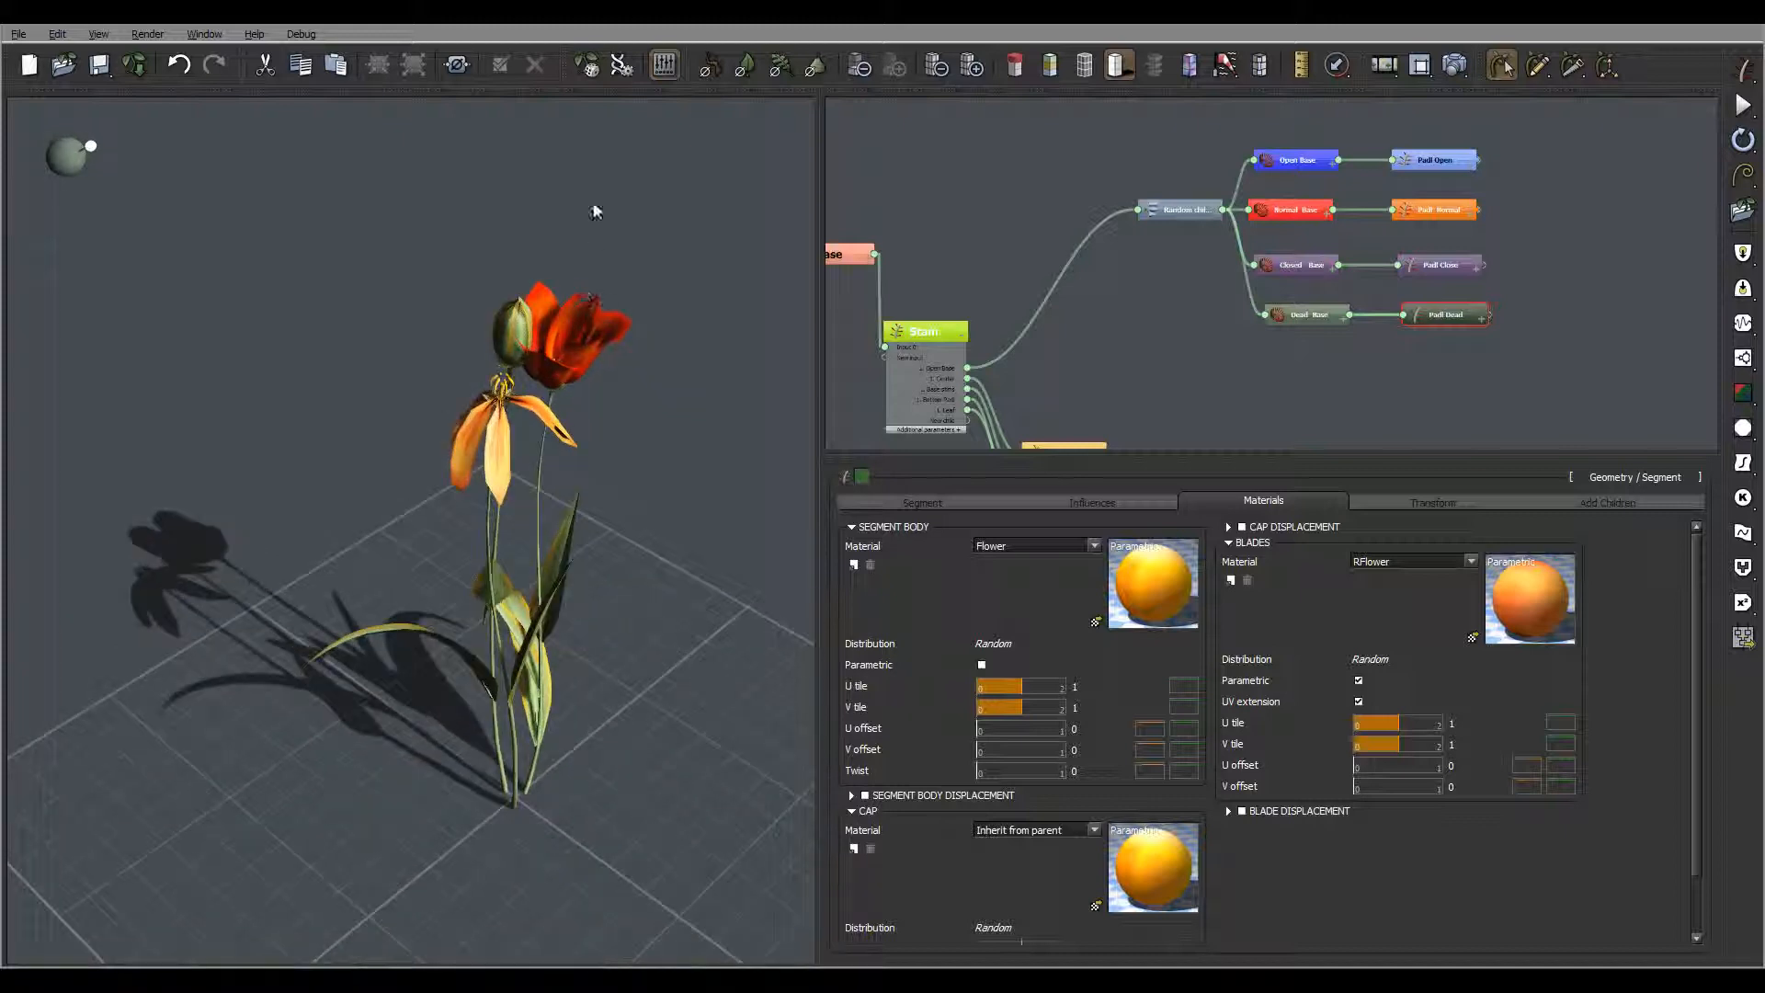
Step: Generate several random seed variations of the tulip from the Root node's general parameters
left_click_drag(697, 452, 782, 368)
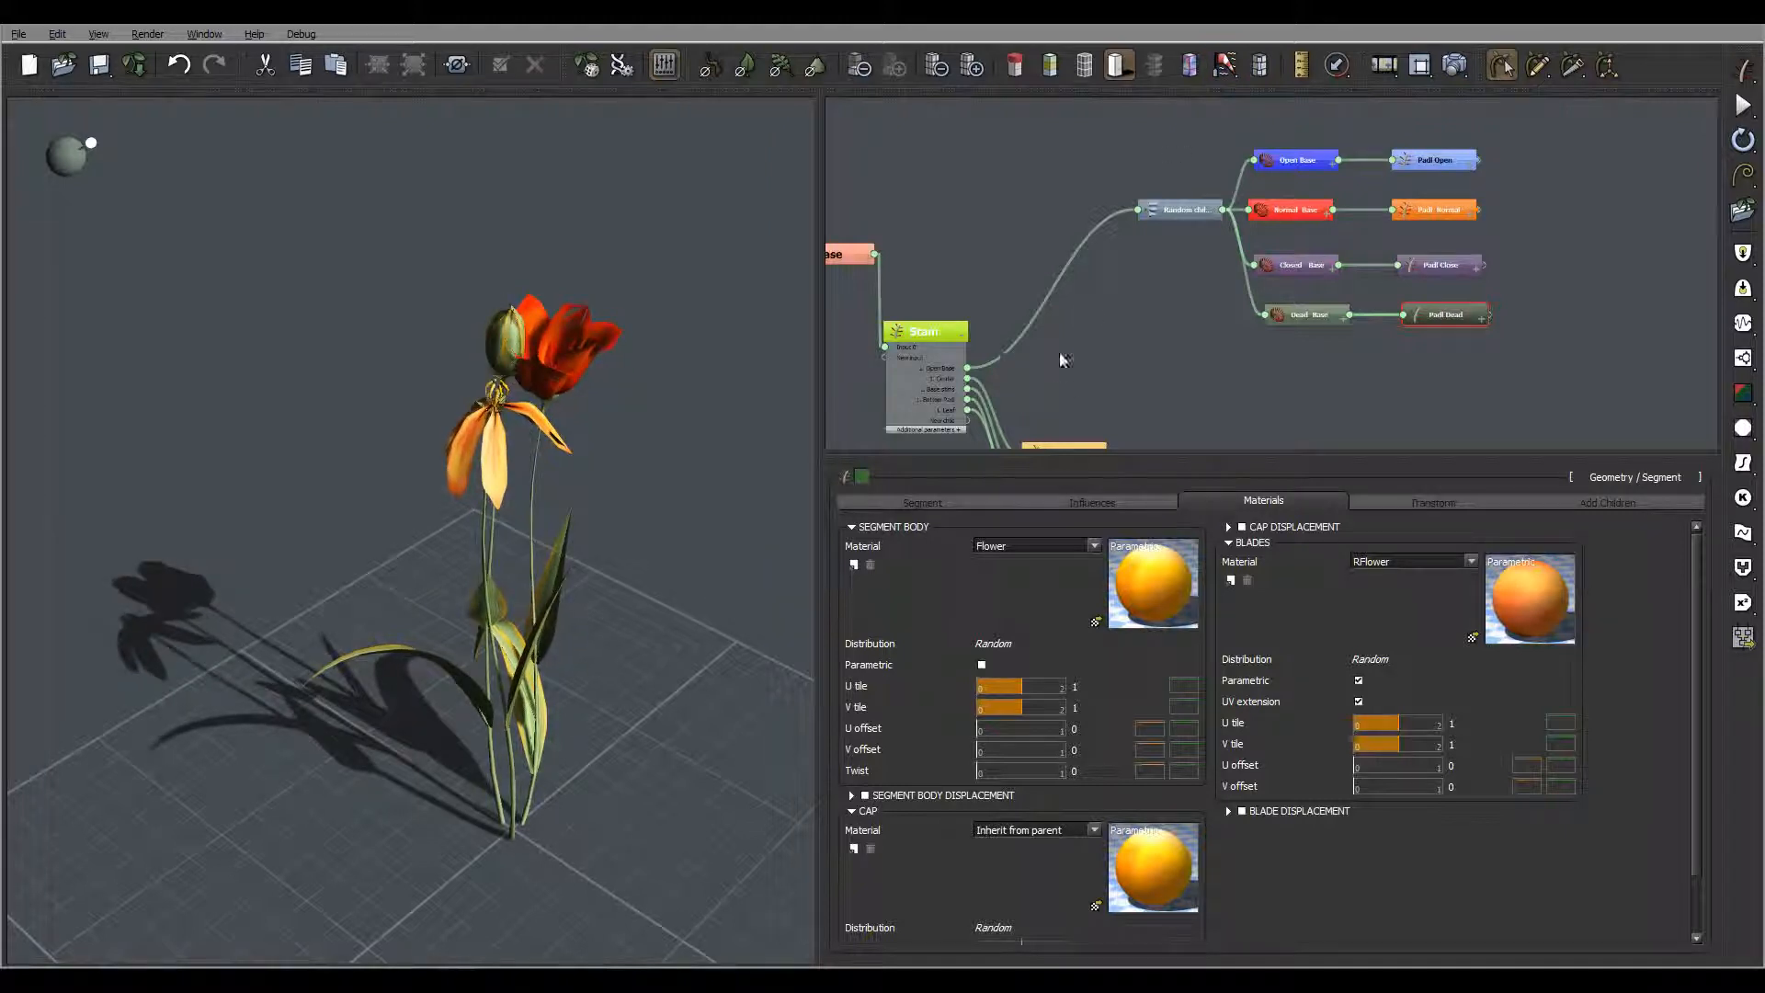
middle_click_drag(1046, 329, 1361, 252)
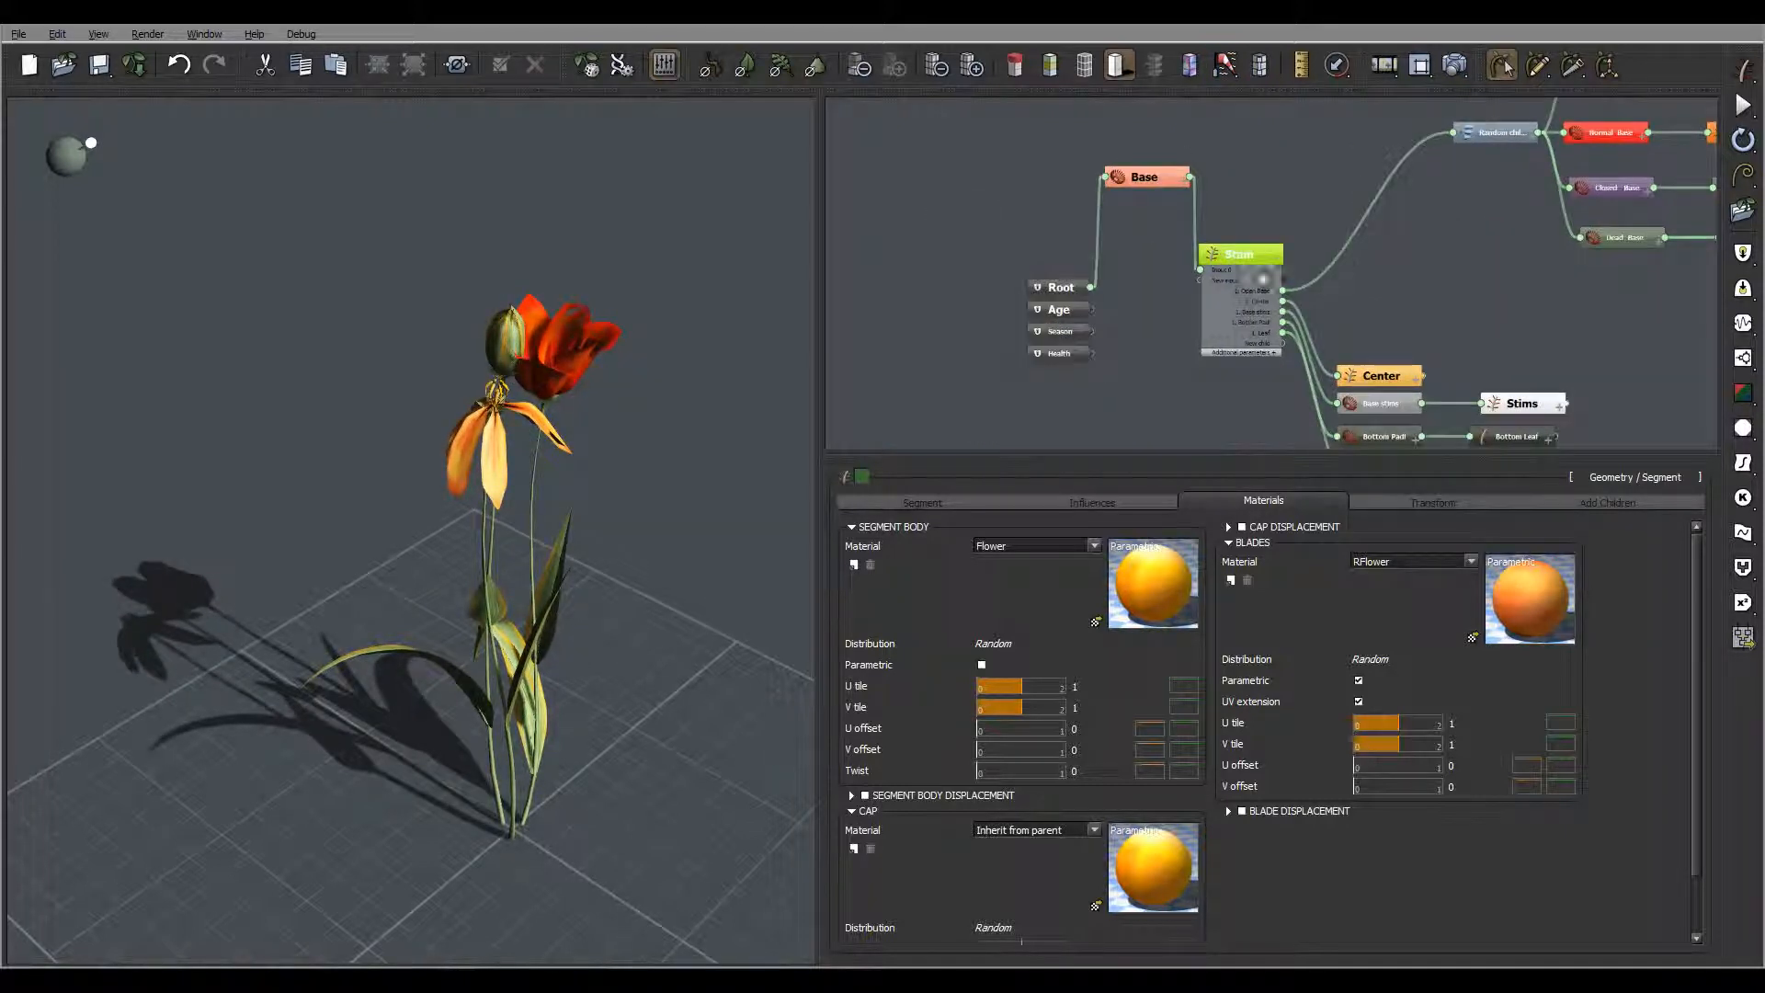
left_click(1060, 292)
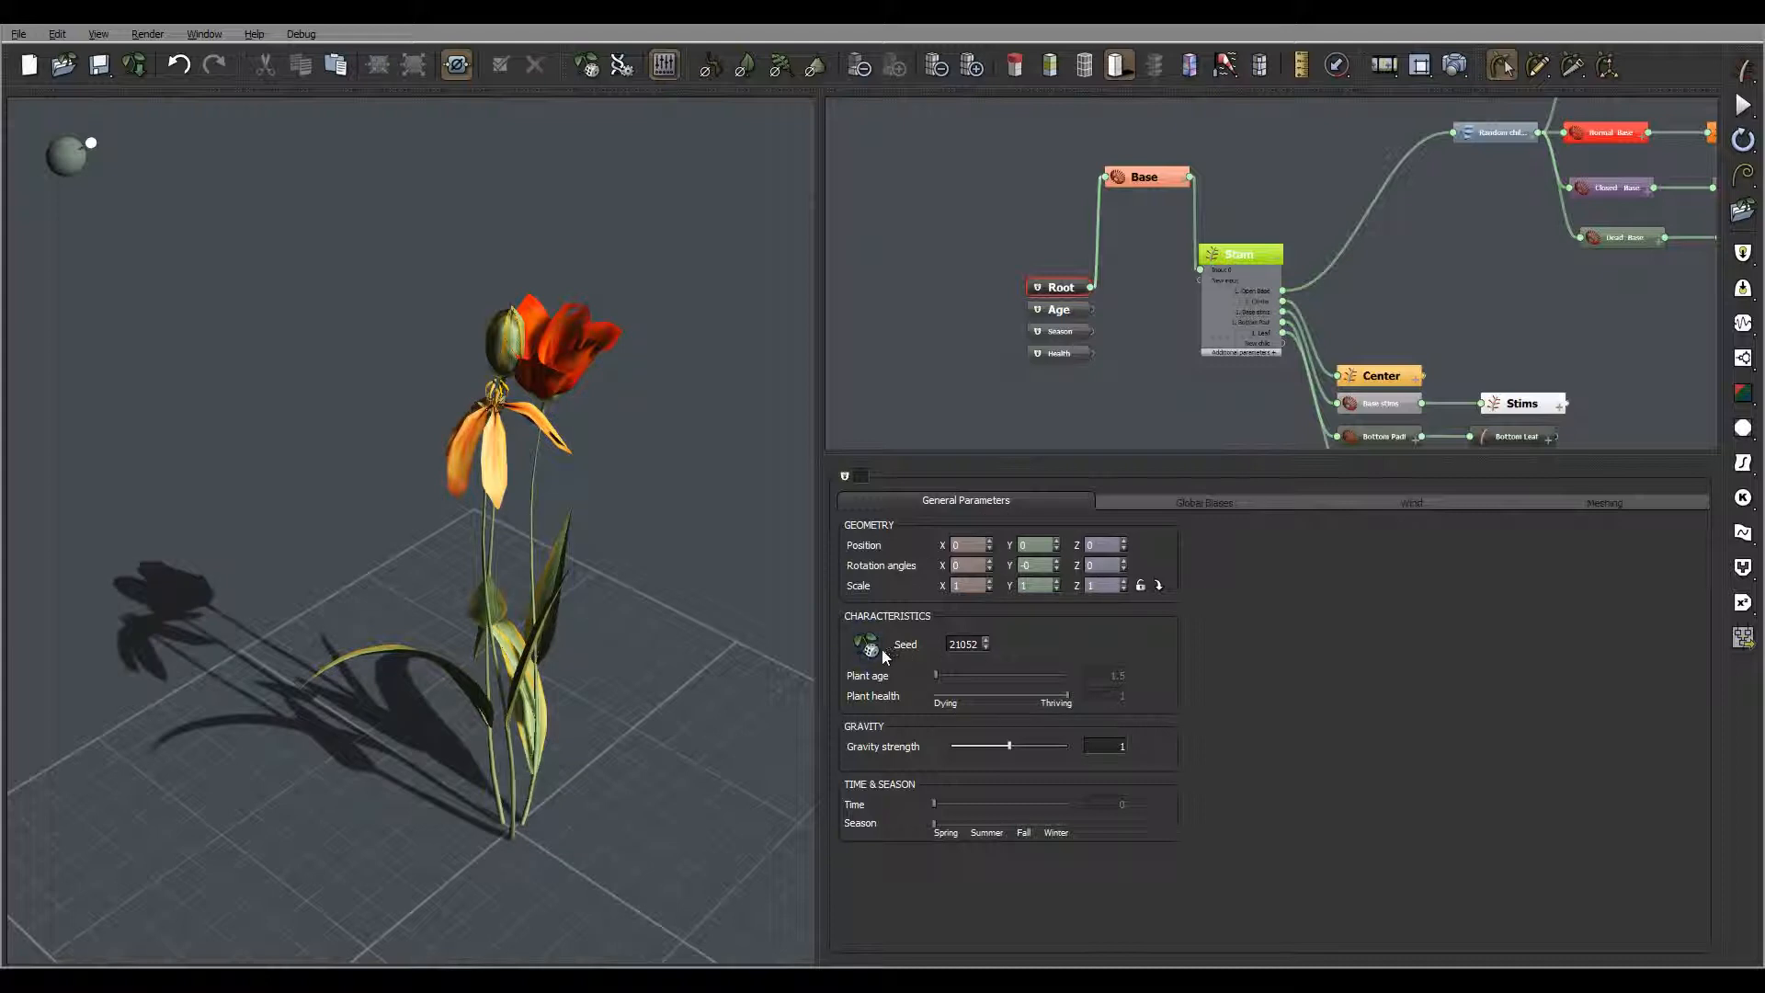
left_click(881, 649)
left_click(880, 649)
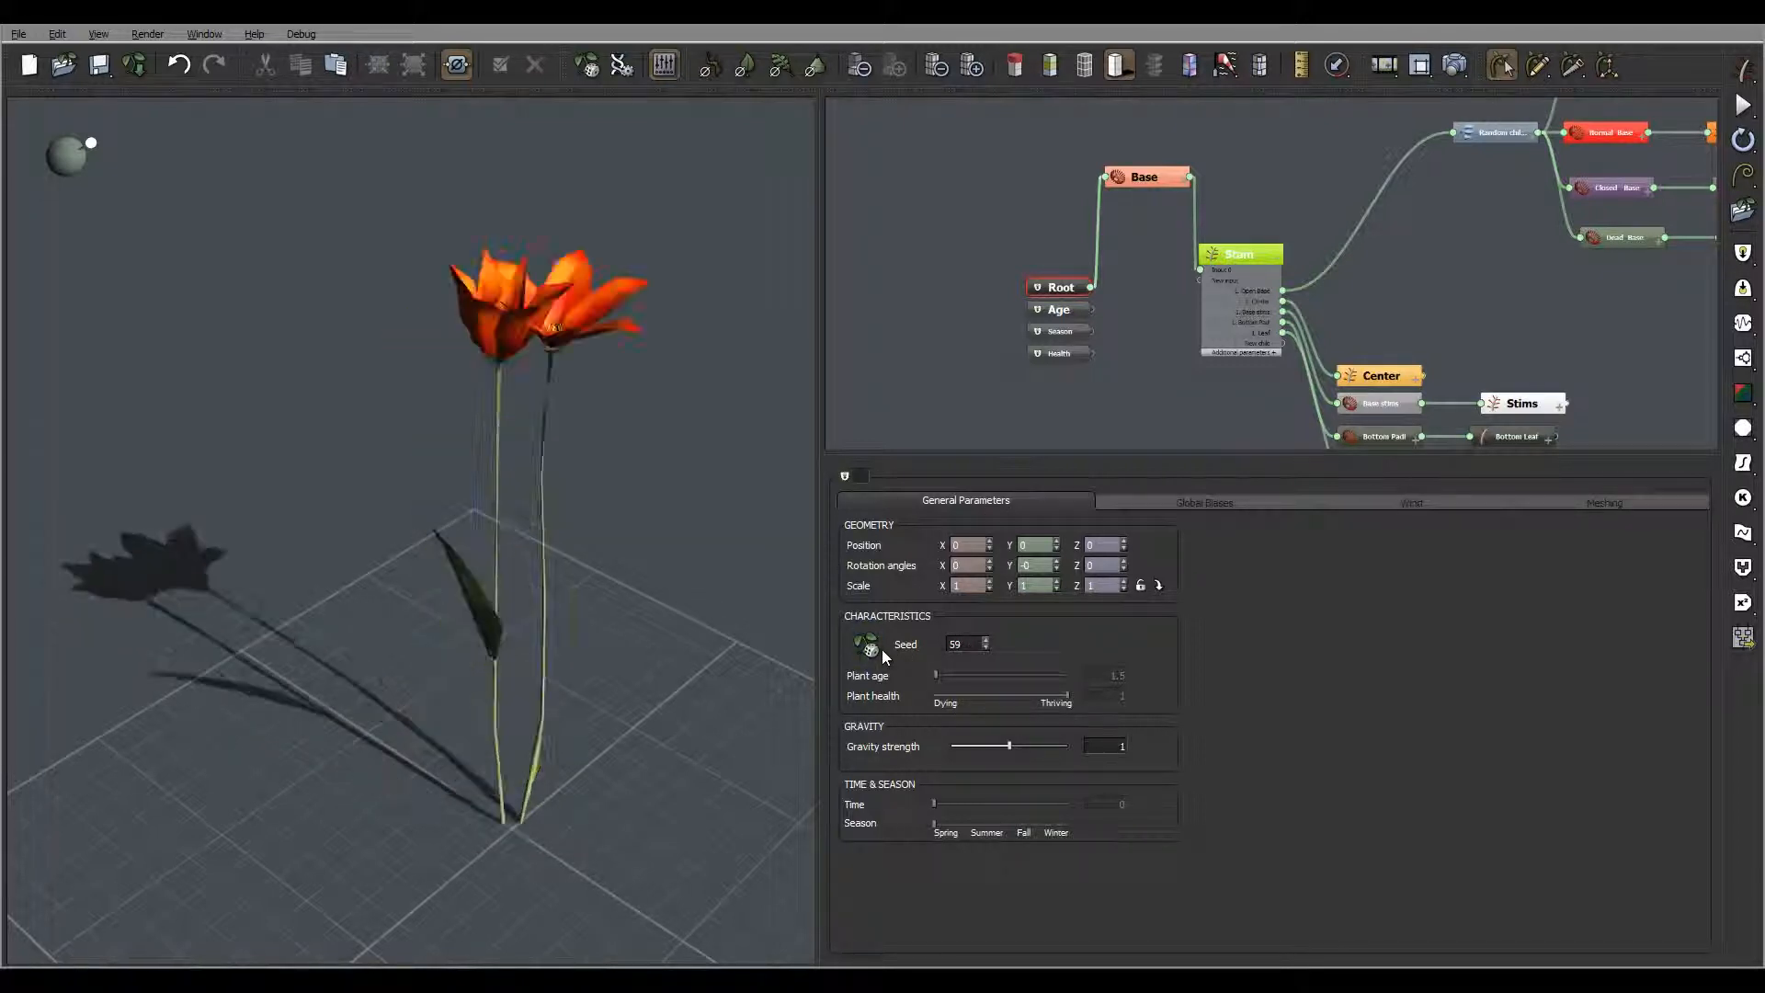
left_click(880, 649)
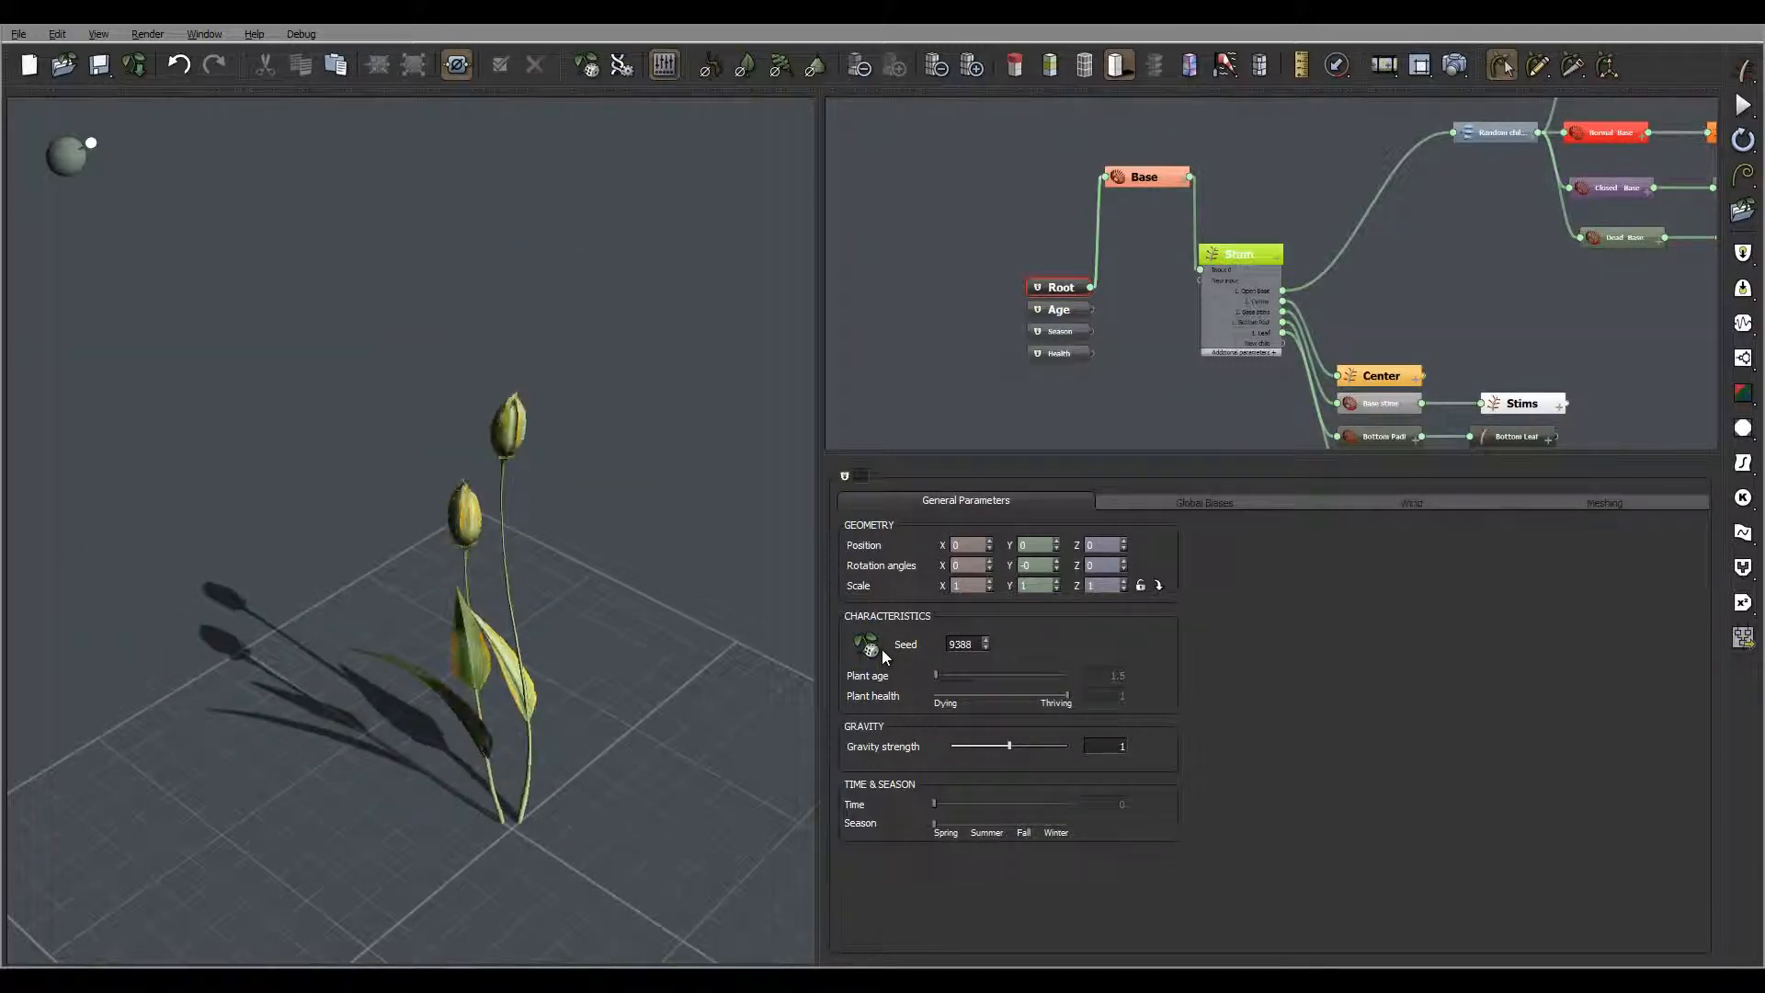
left_click(881, 649)
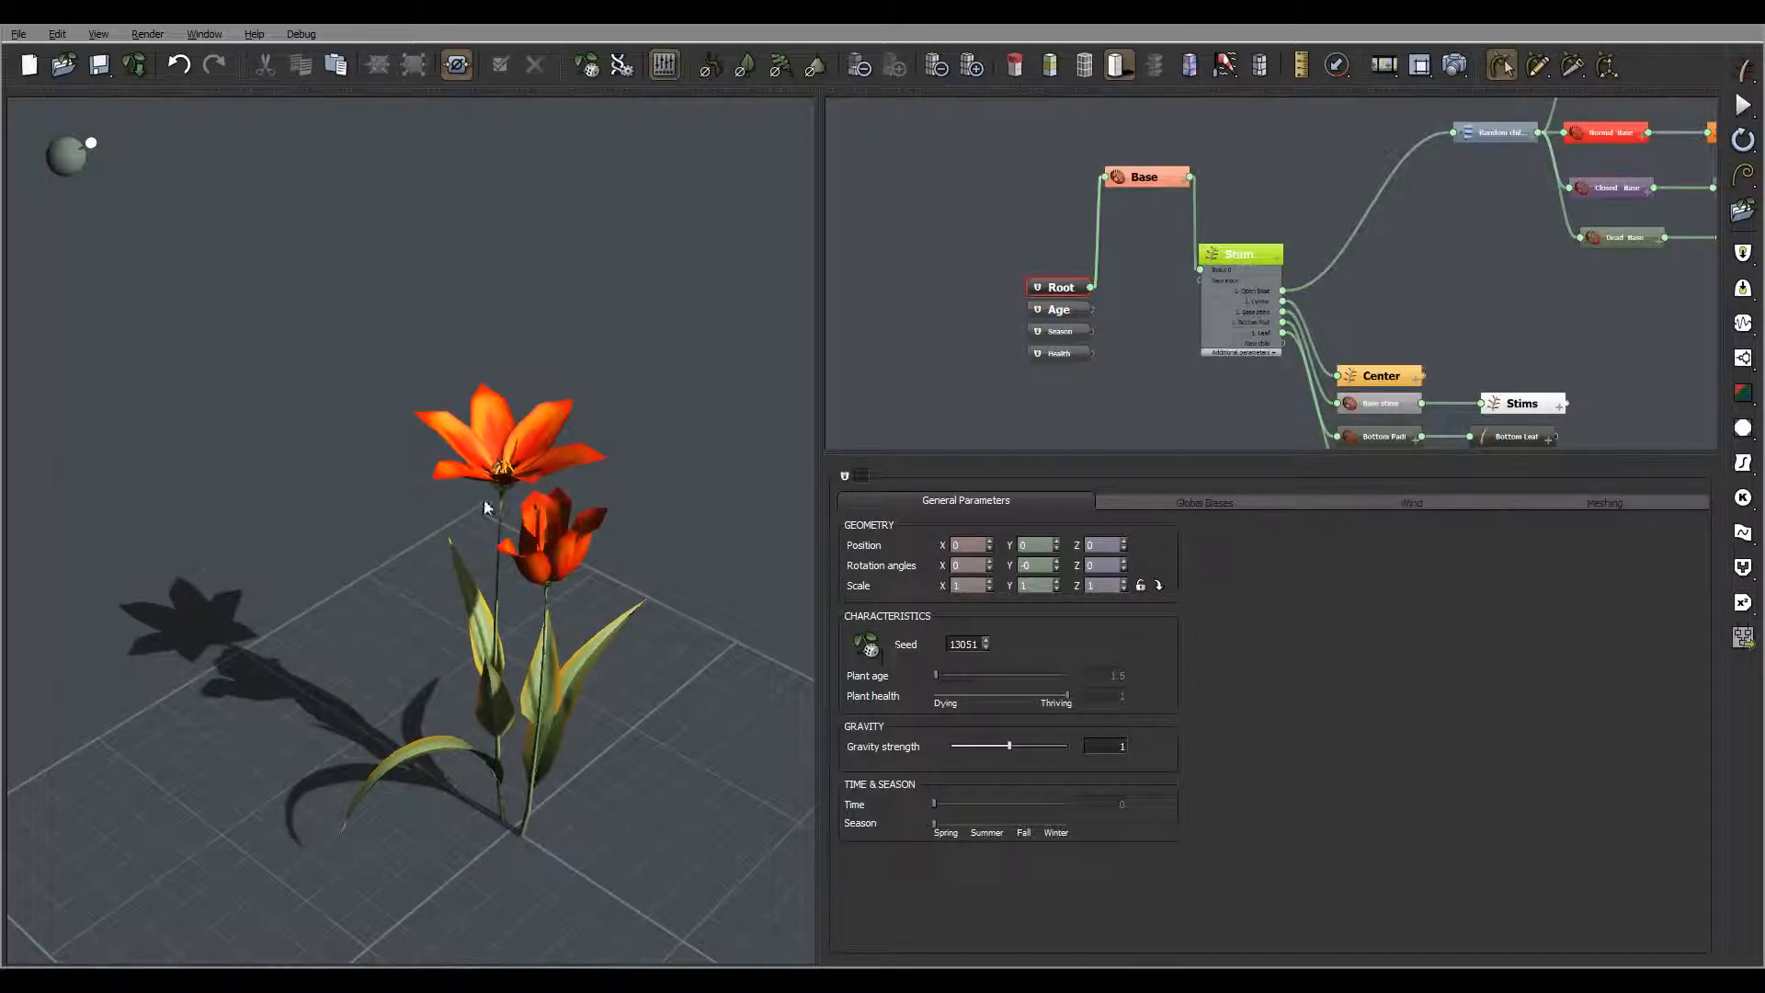
Step: Examine the open-flower variation from above and the side, and generate three more random seed variations to inspect
left_click_drag(475, 501, 616, 534)
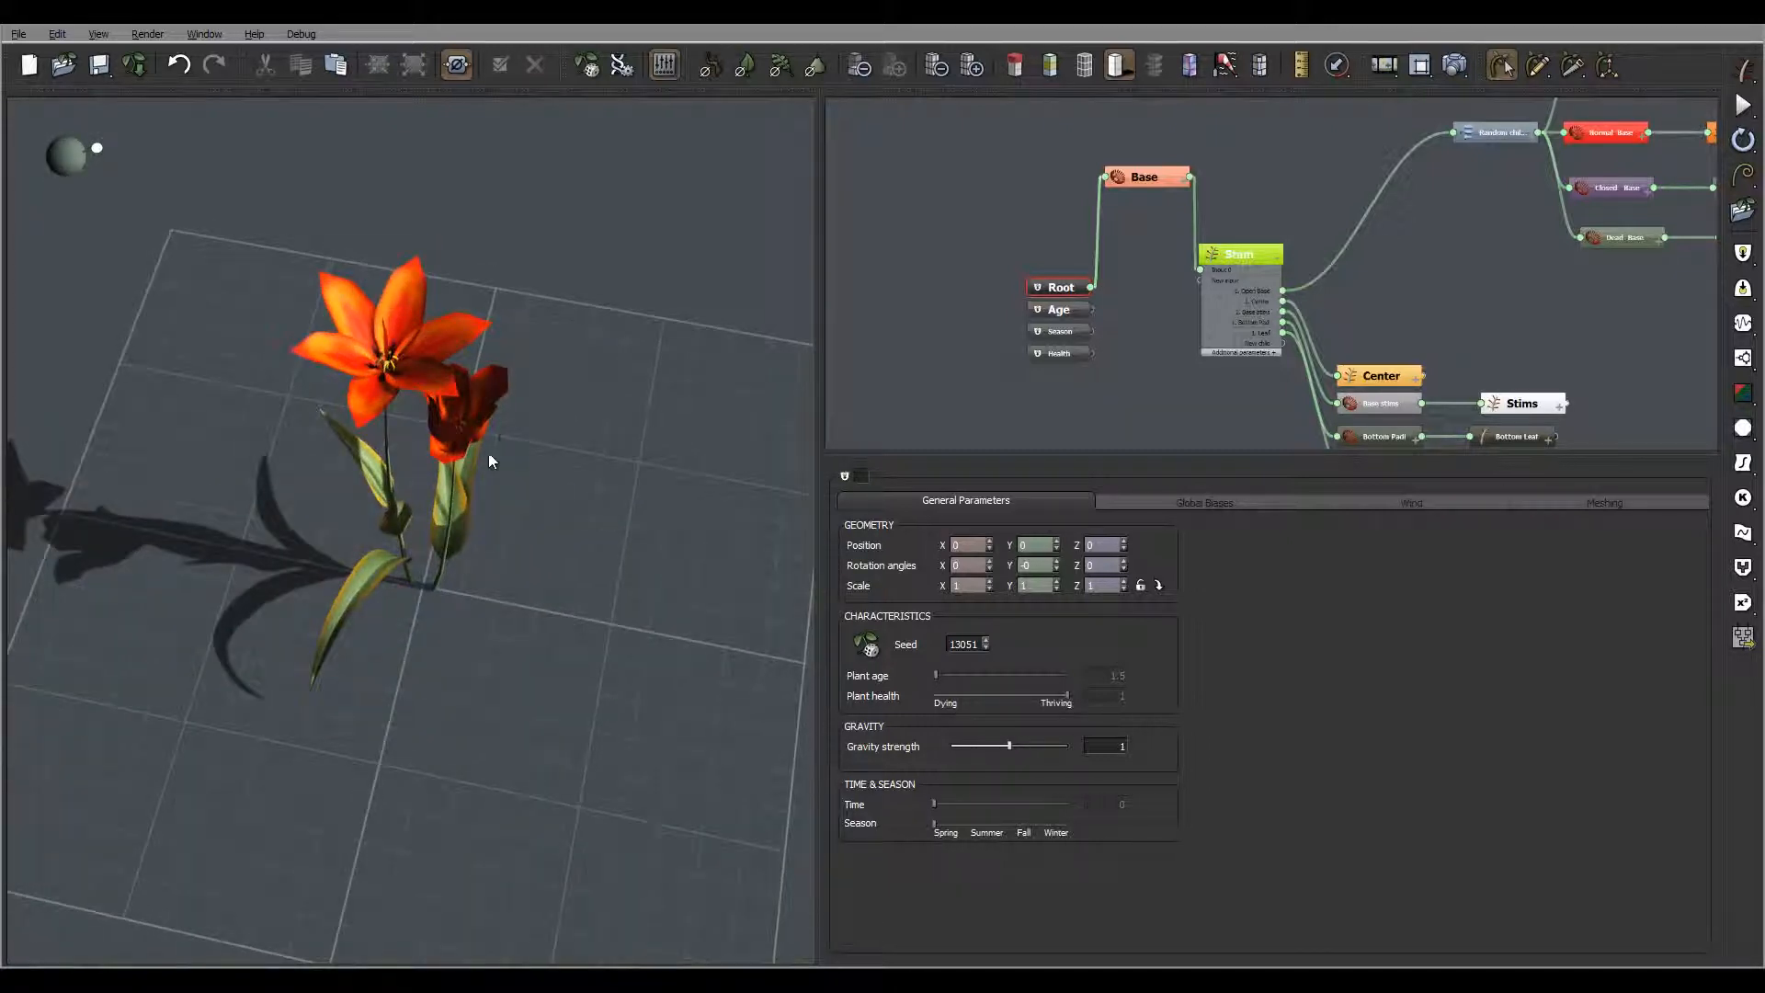
left_click_drag(488, 453, 441, 404)
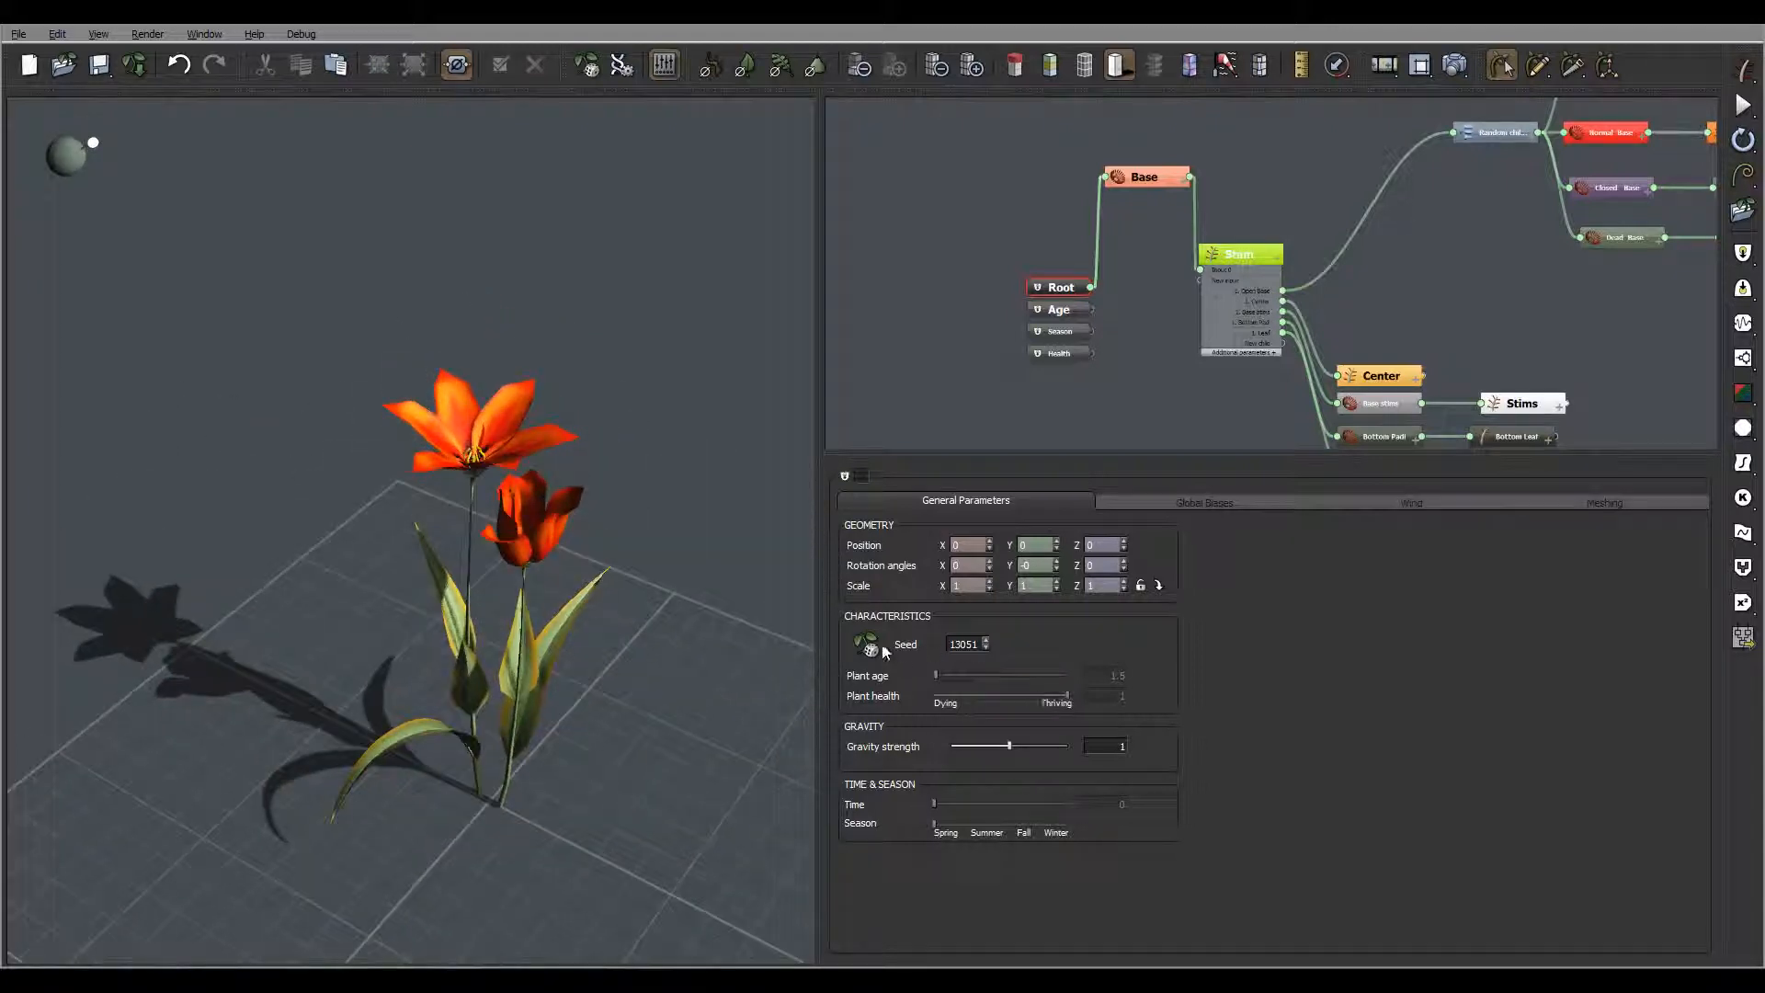
left_click(869, 647)
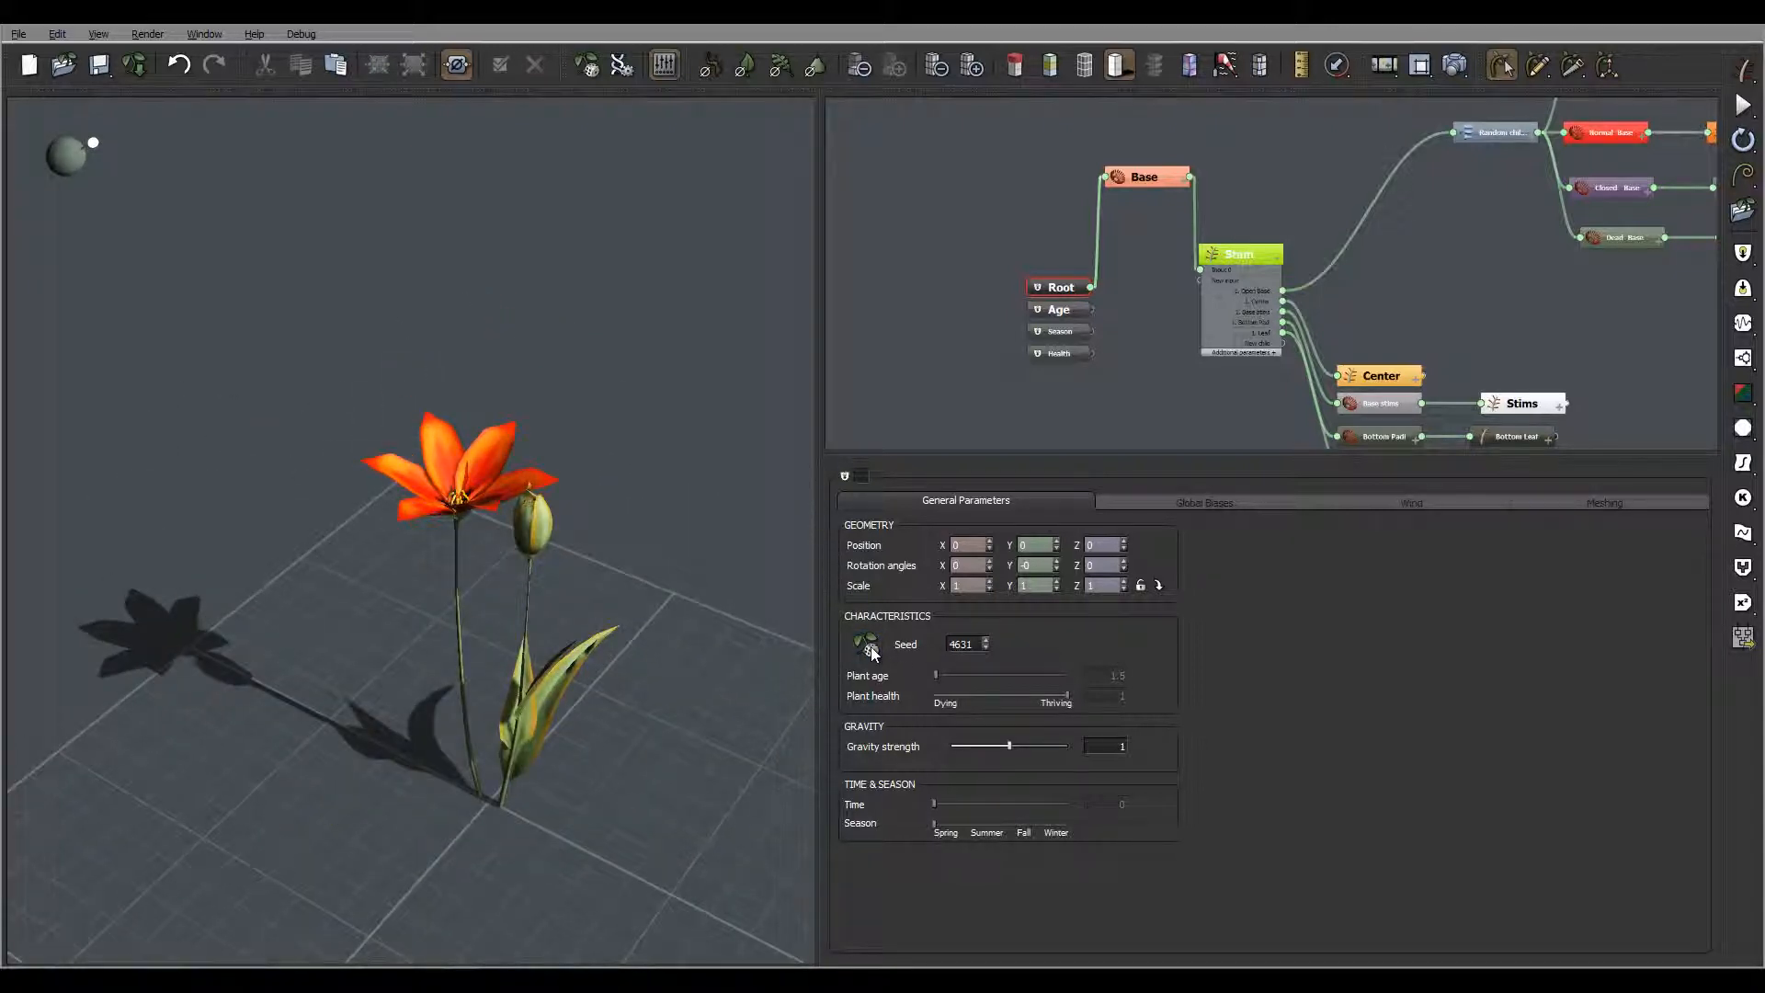
left_click(869, 648)
left_click(870, 647)
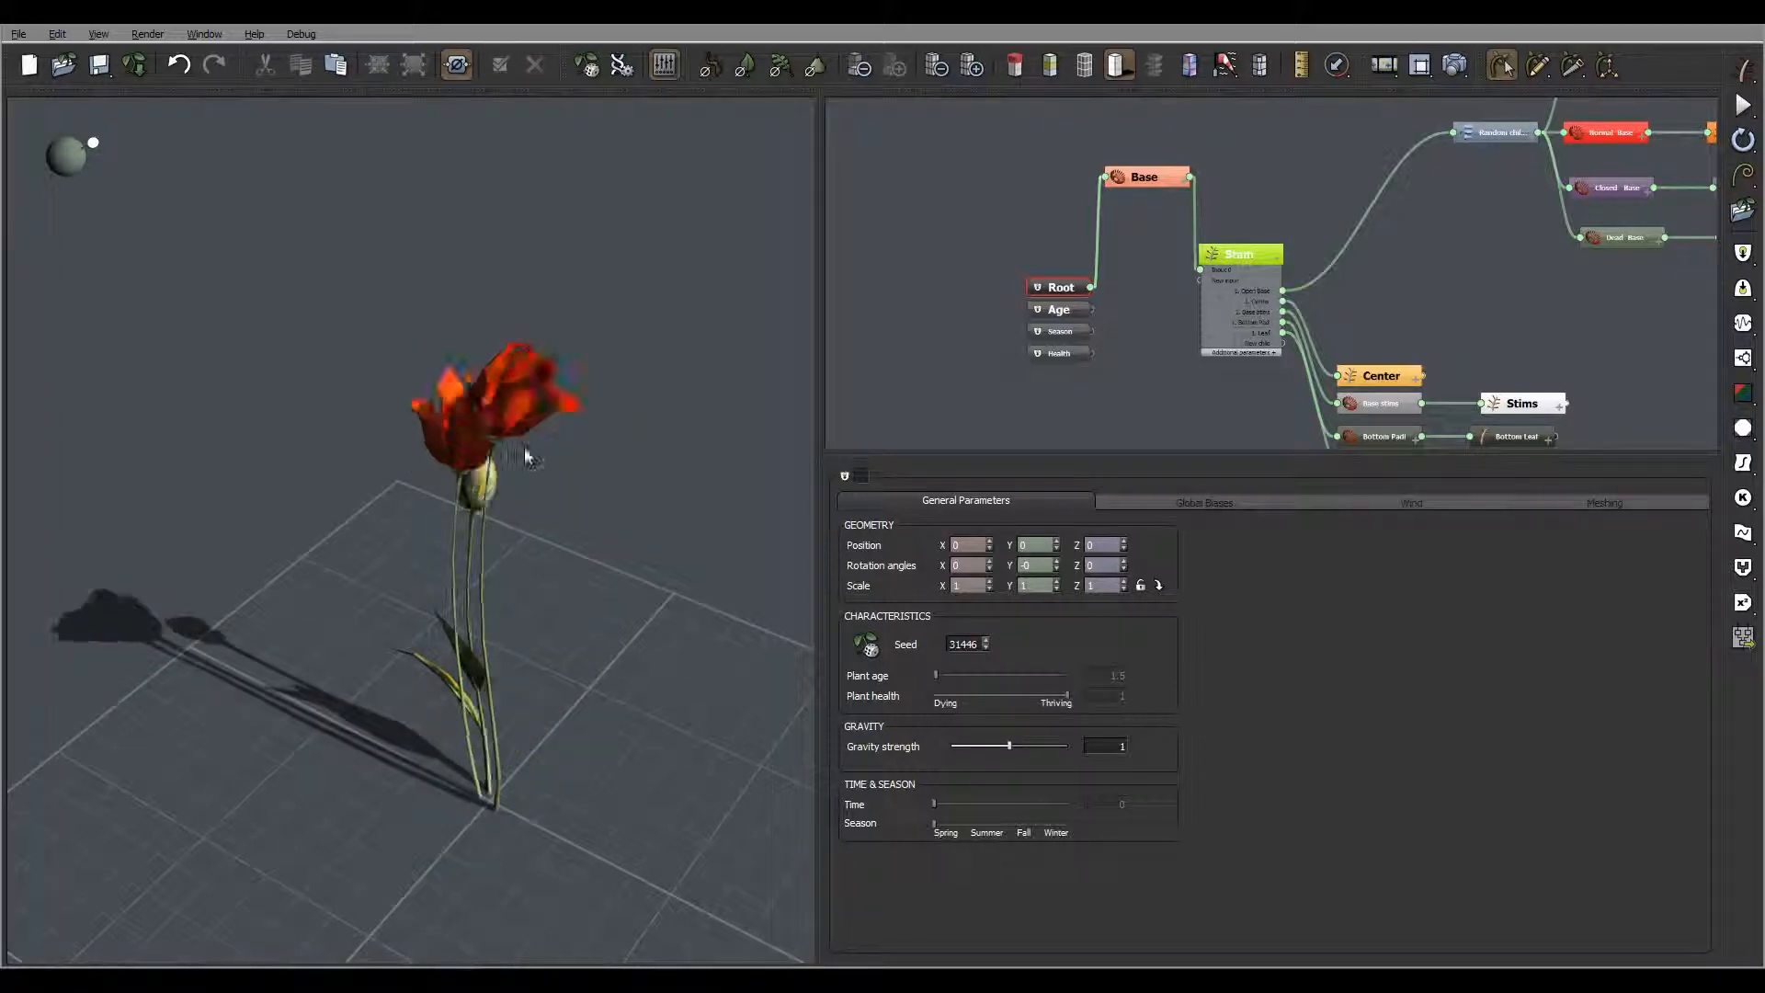
left_click_drag(520, 479, 624, 402)
Step: Try a segment length of 1.6 with 0.5 variation on the Padl Close node, and set the length back to 2
middle_click_drag(1424, 254, 1058, 334)
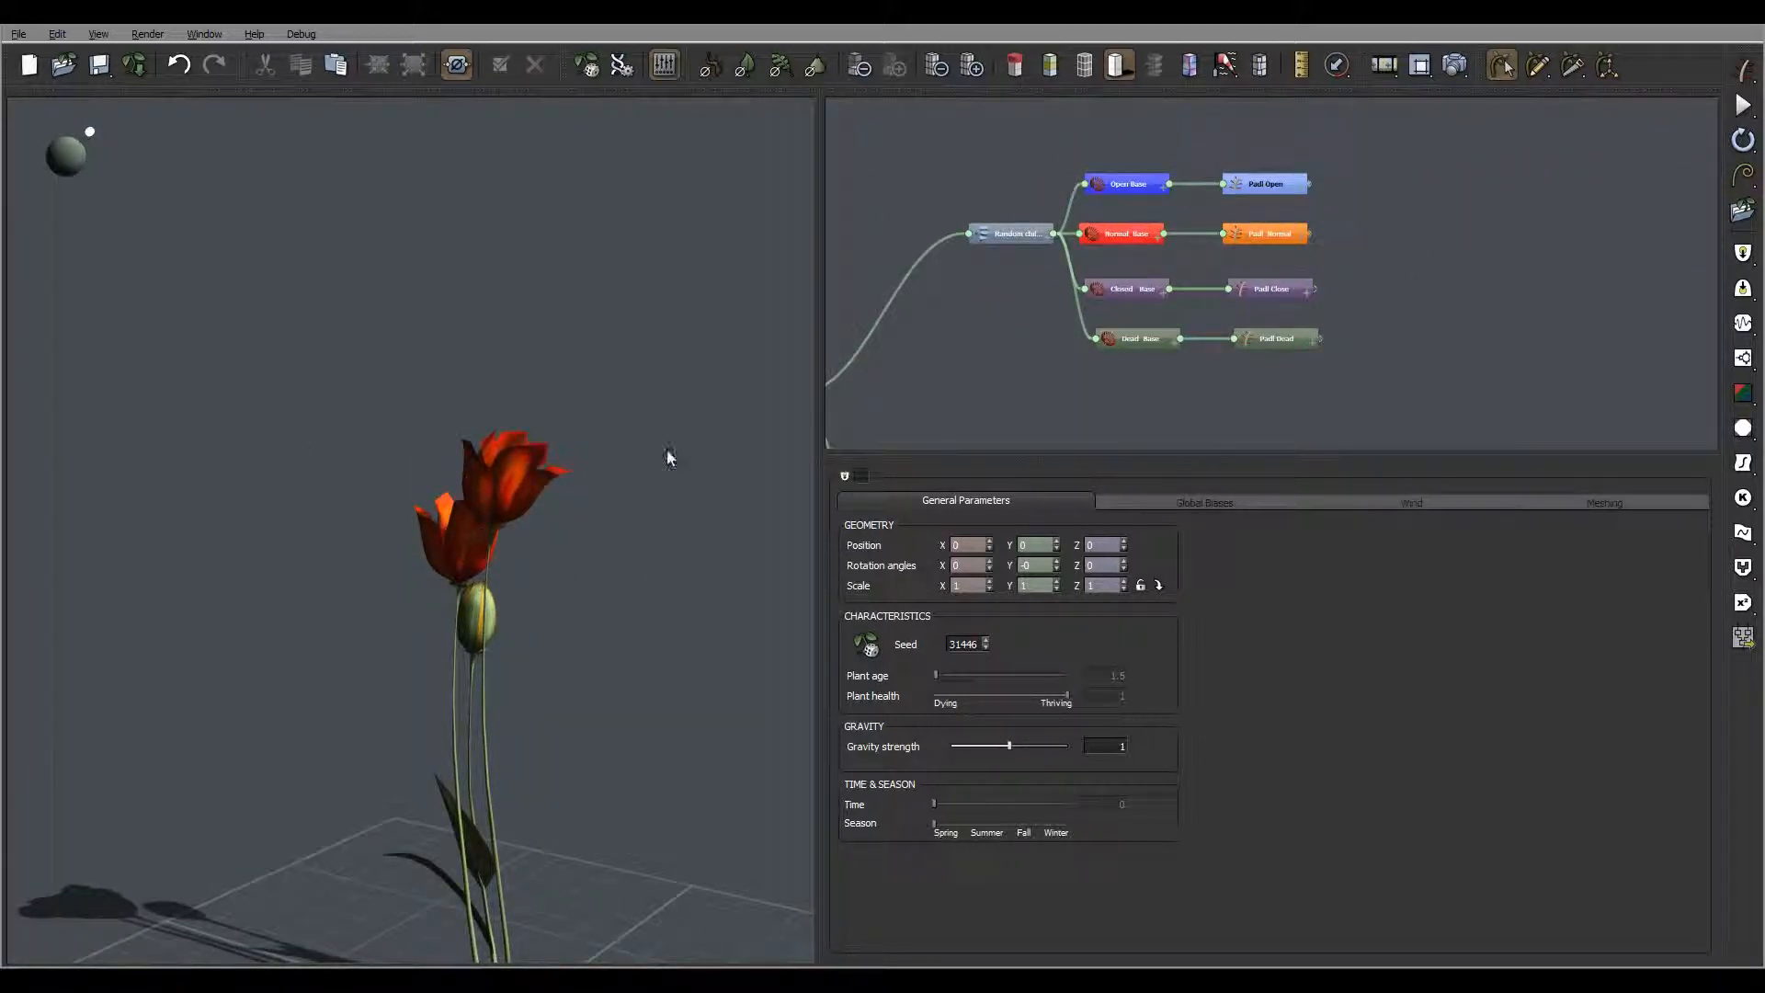
middle_click_drag(1327, 379, 1369, 348)
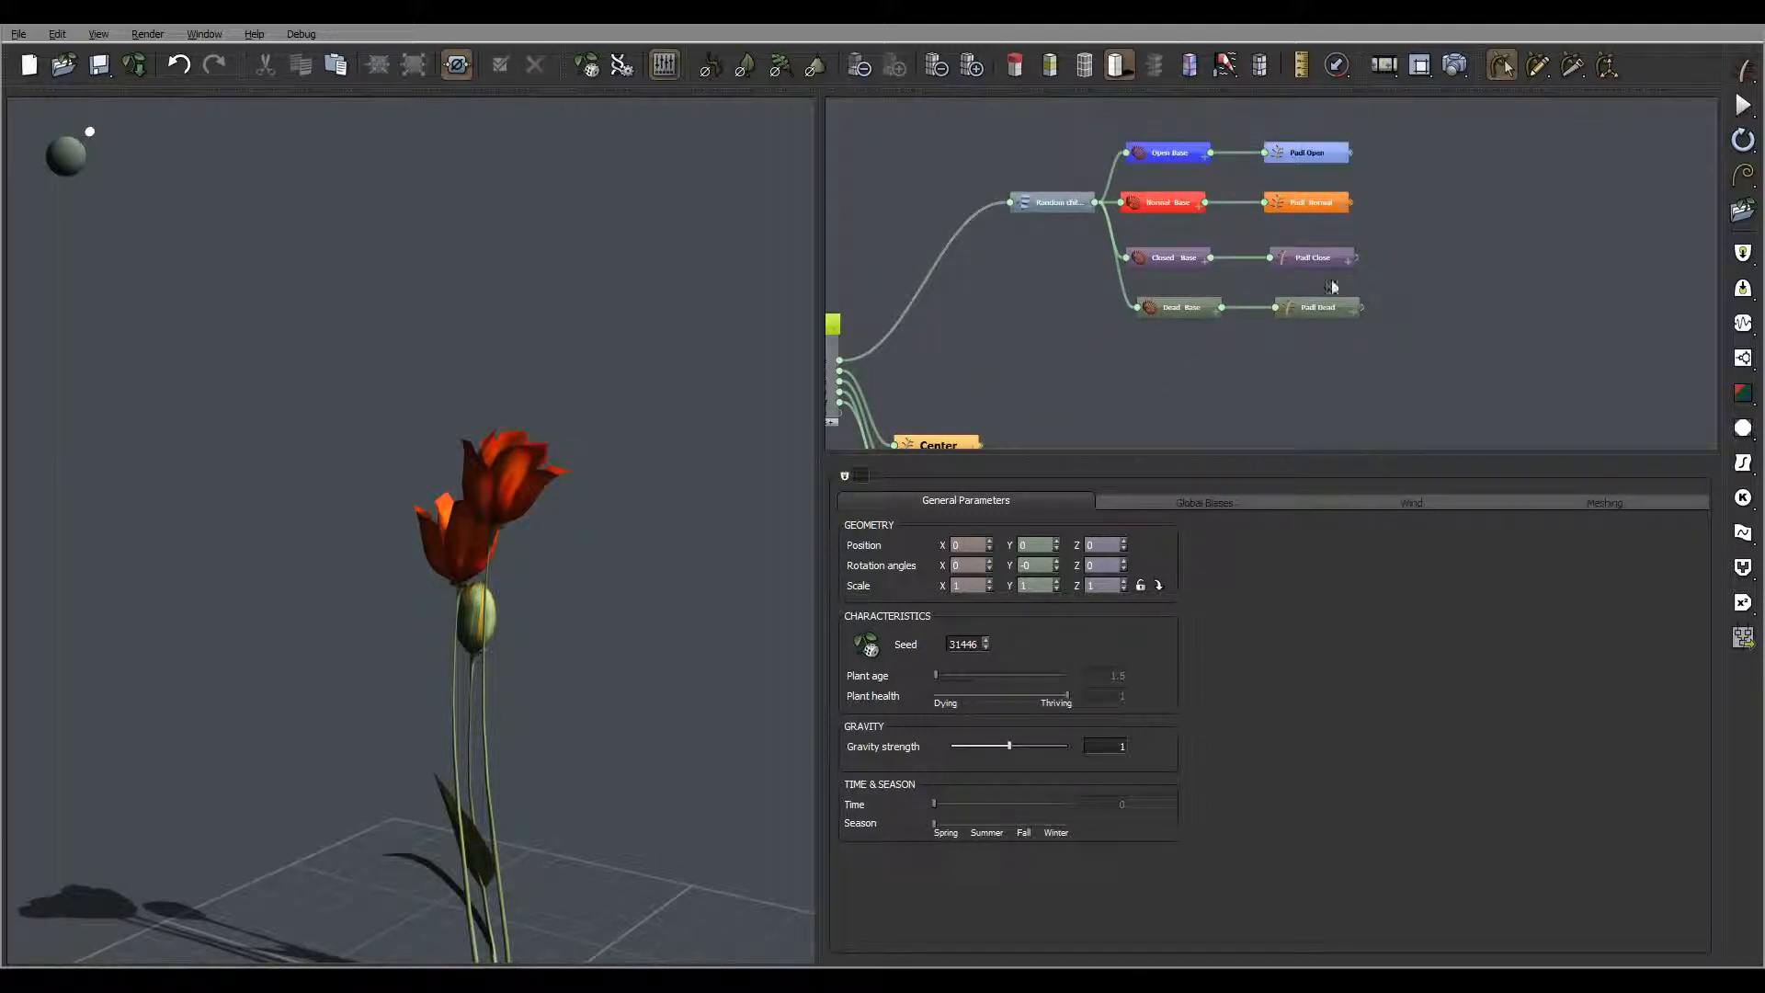
left_click(1327, 266)
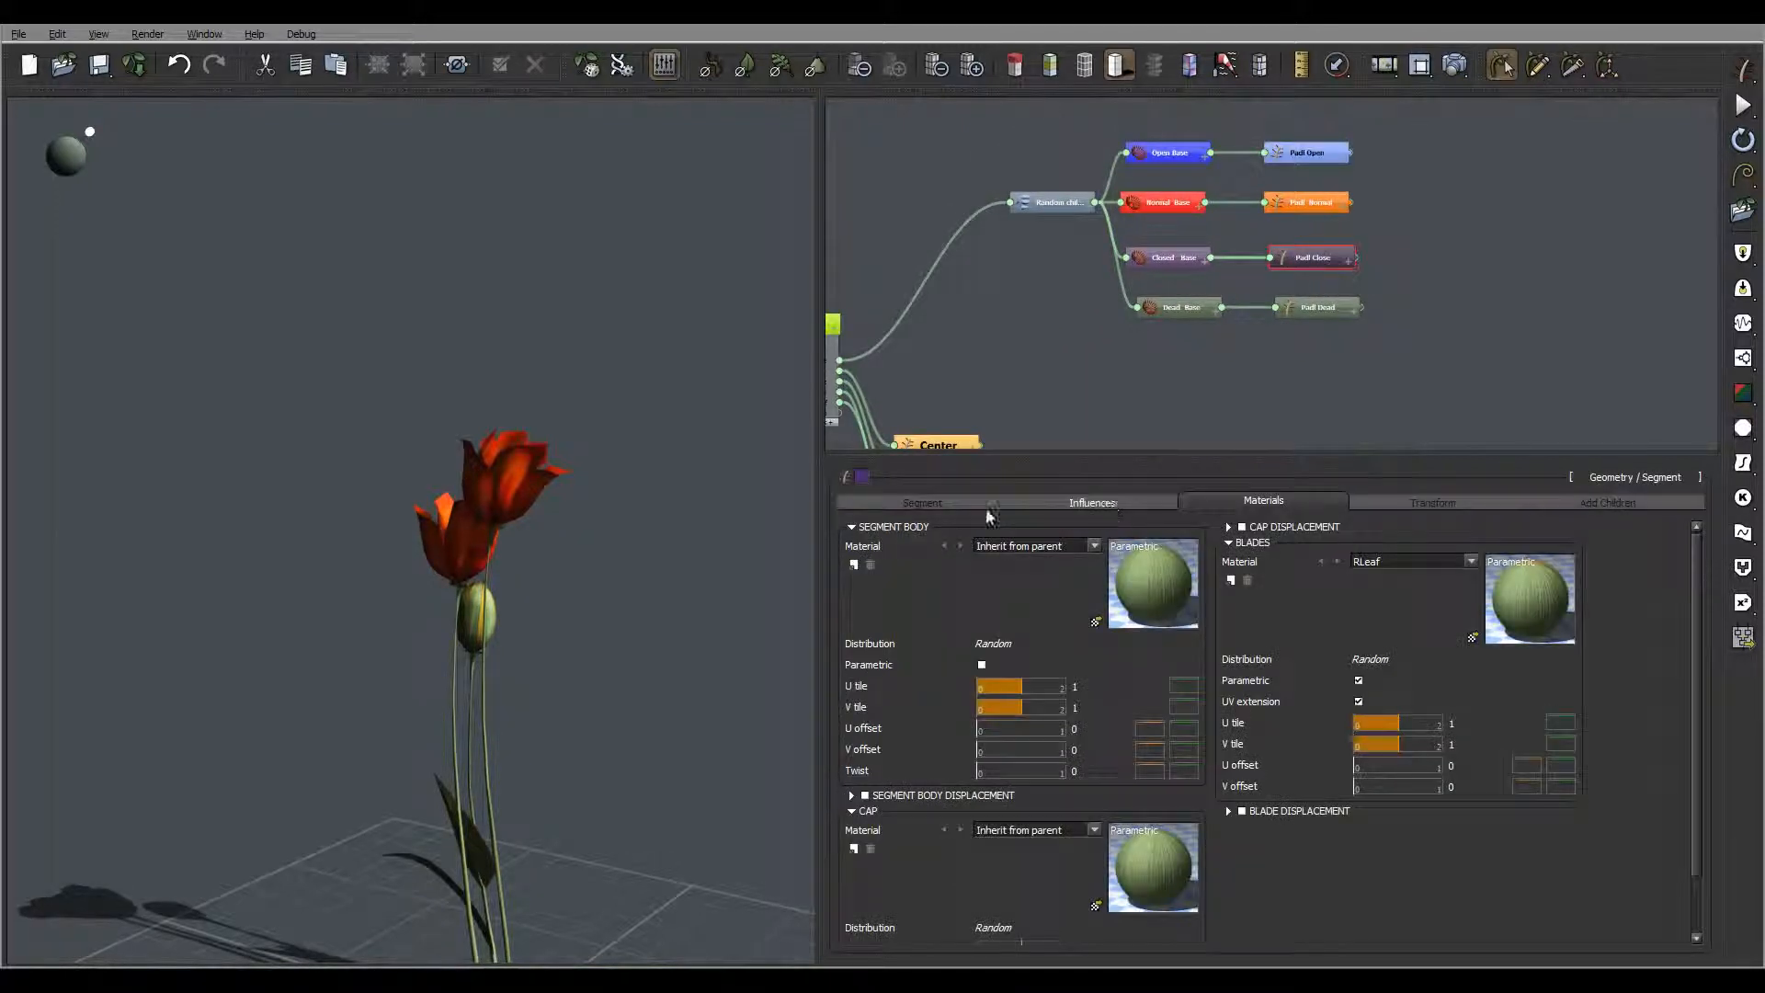
left_click(1075, 547)
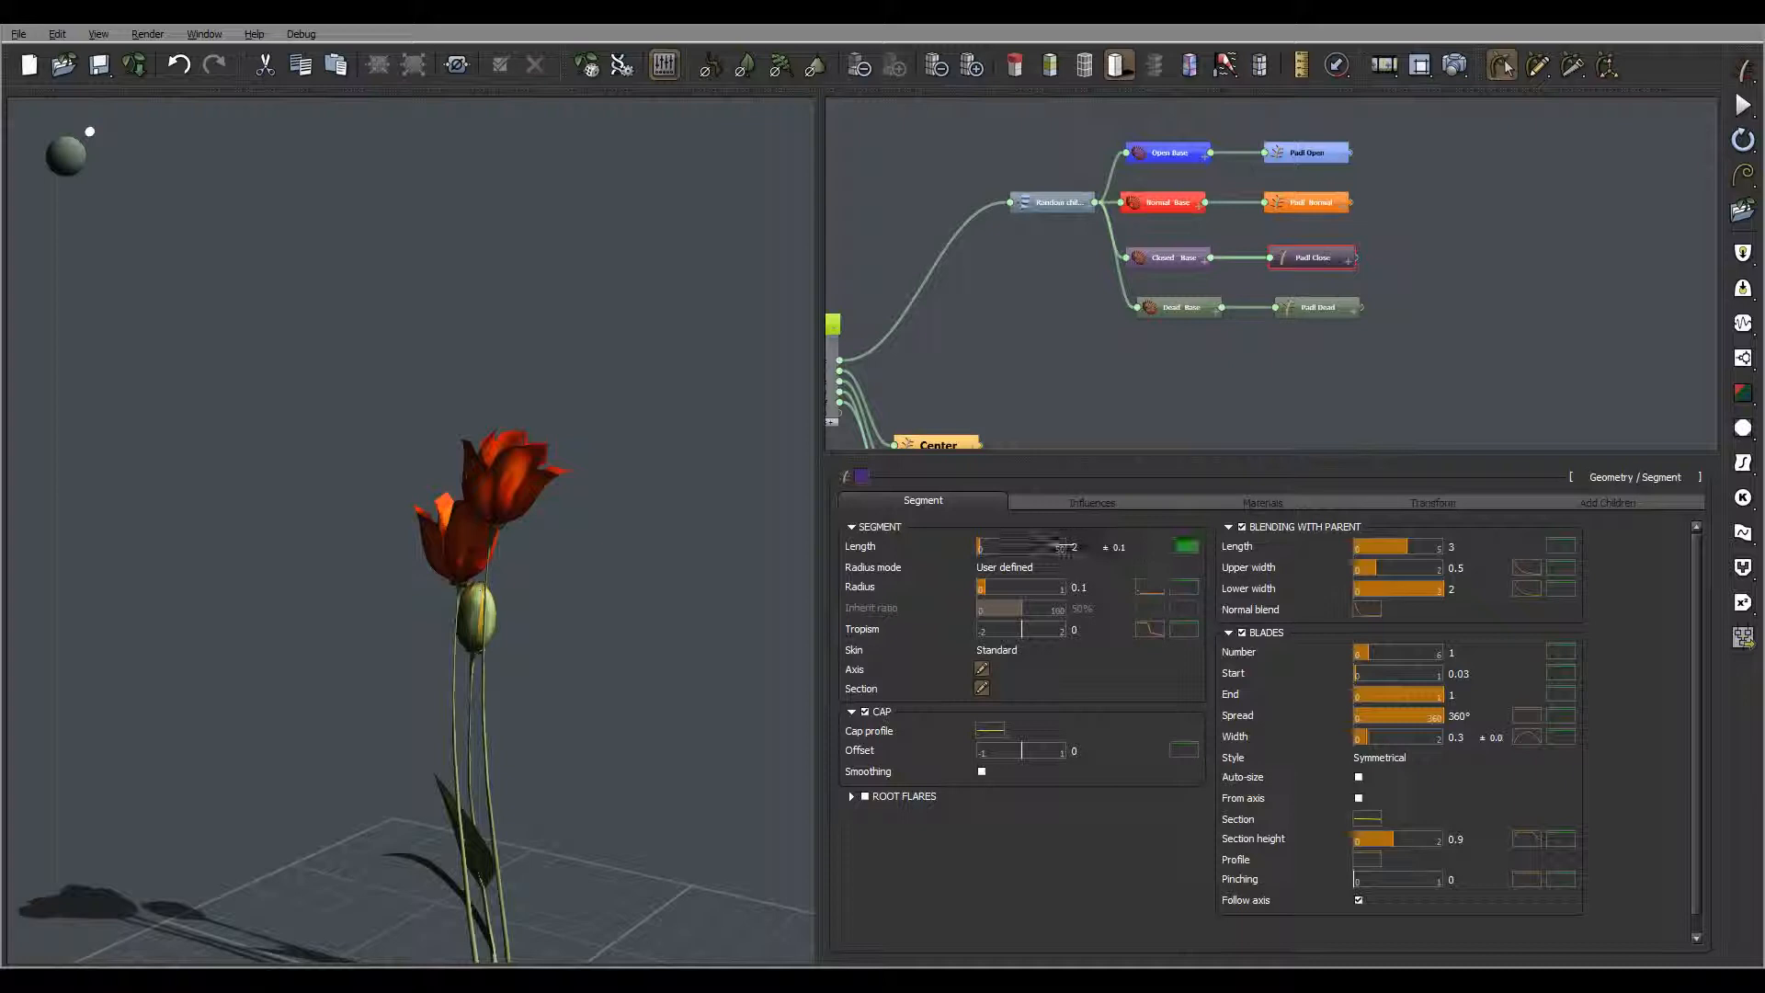
double_click(1121, 547)
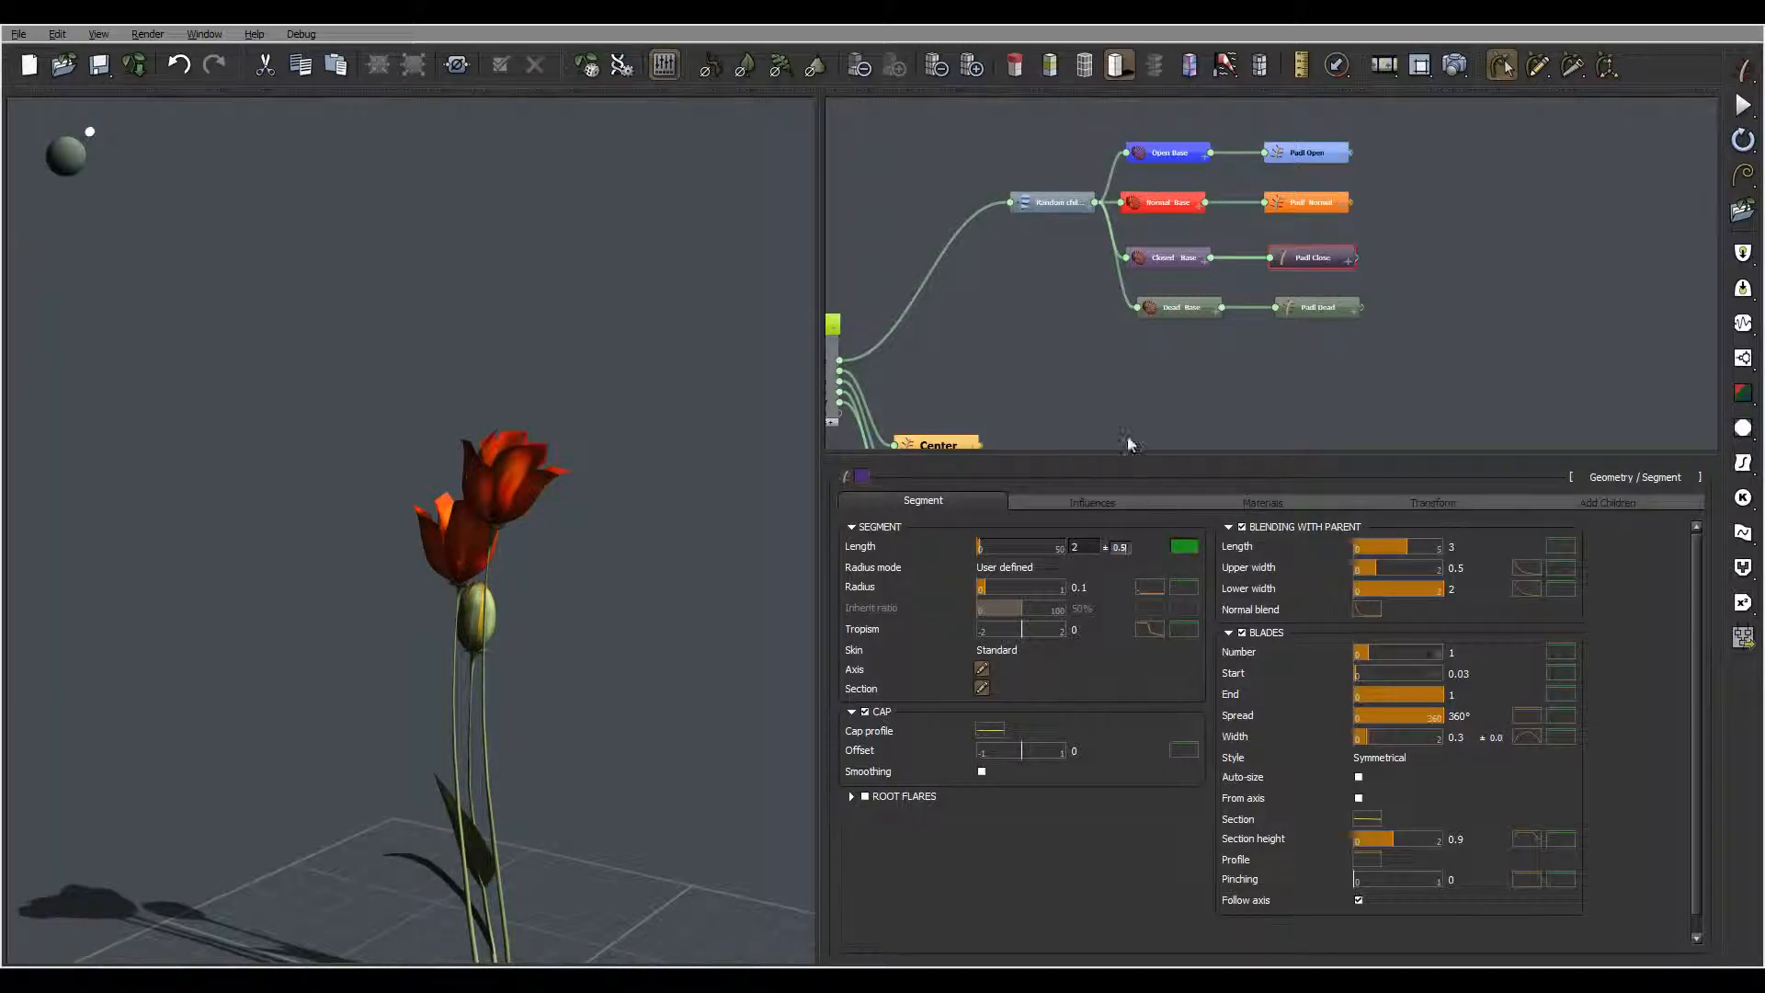
double_click(1095, 546)
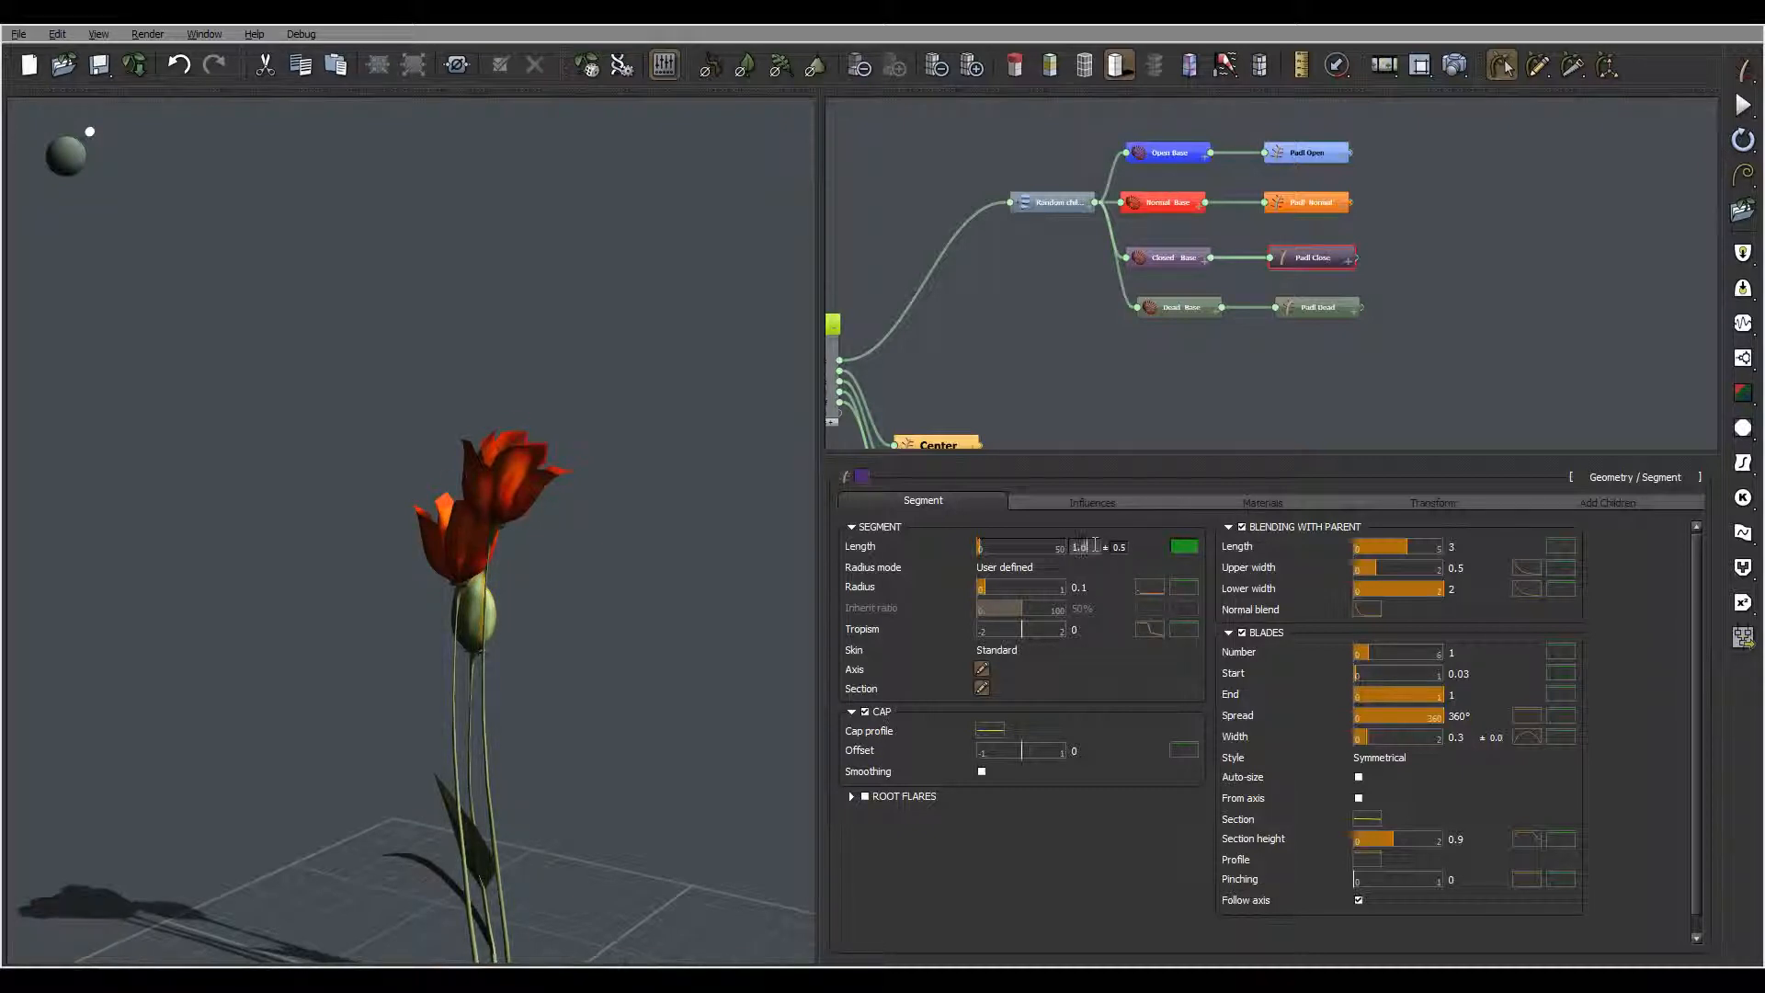
key("Return")
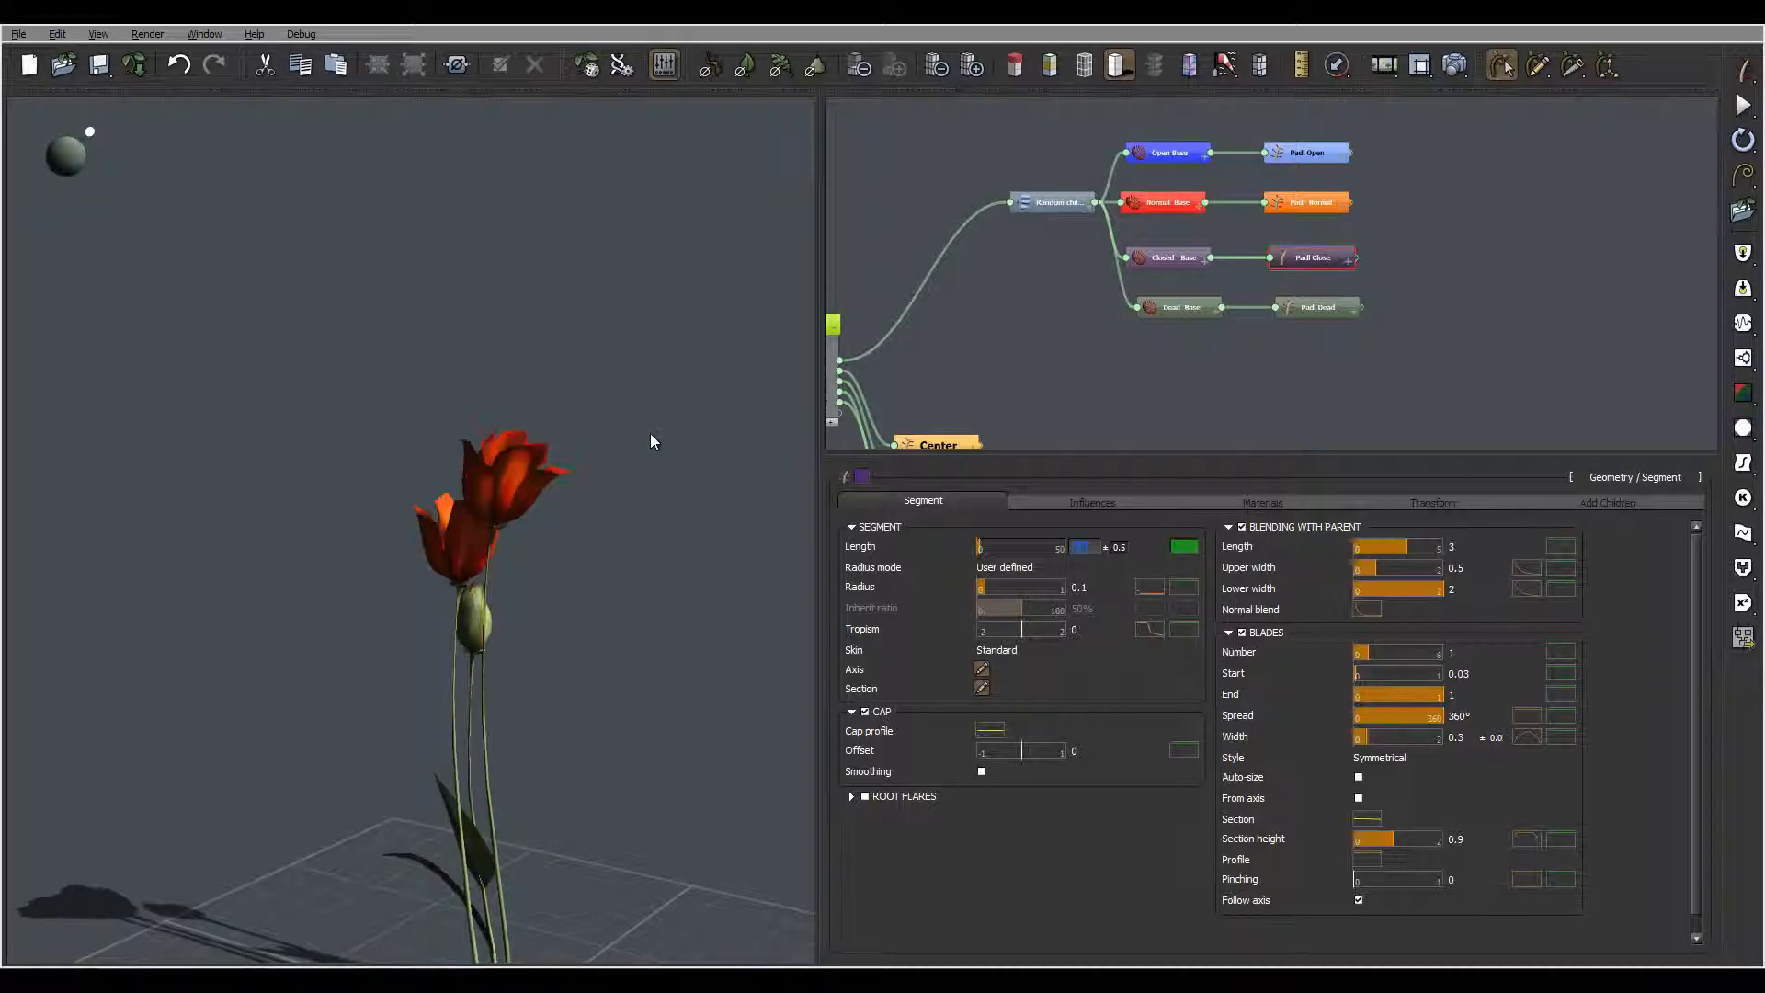
right_click_drag(649, 433, 405, 497)
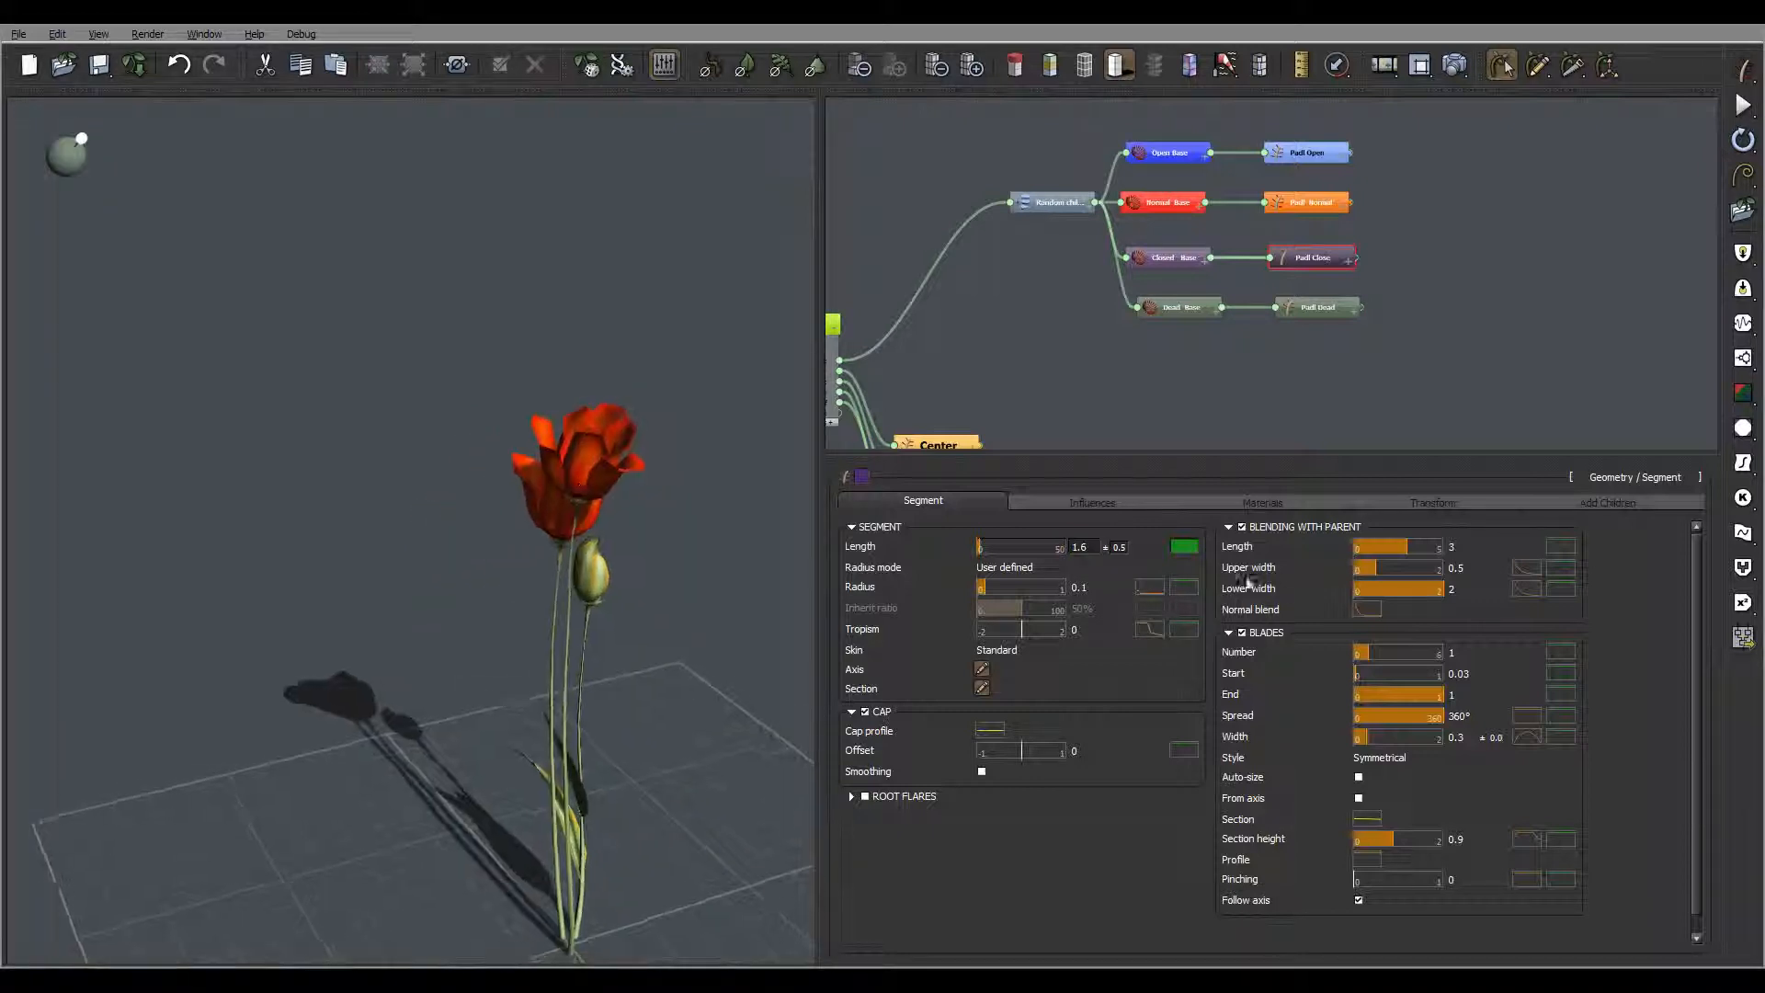
type("2")
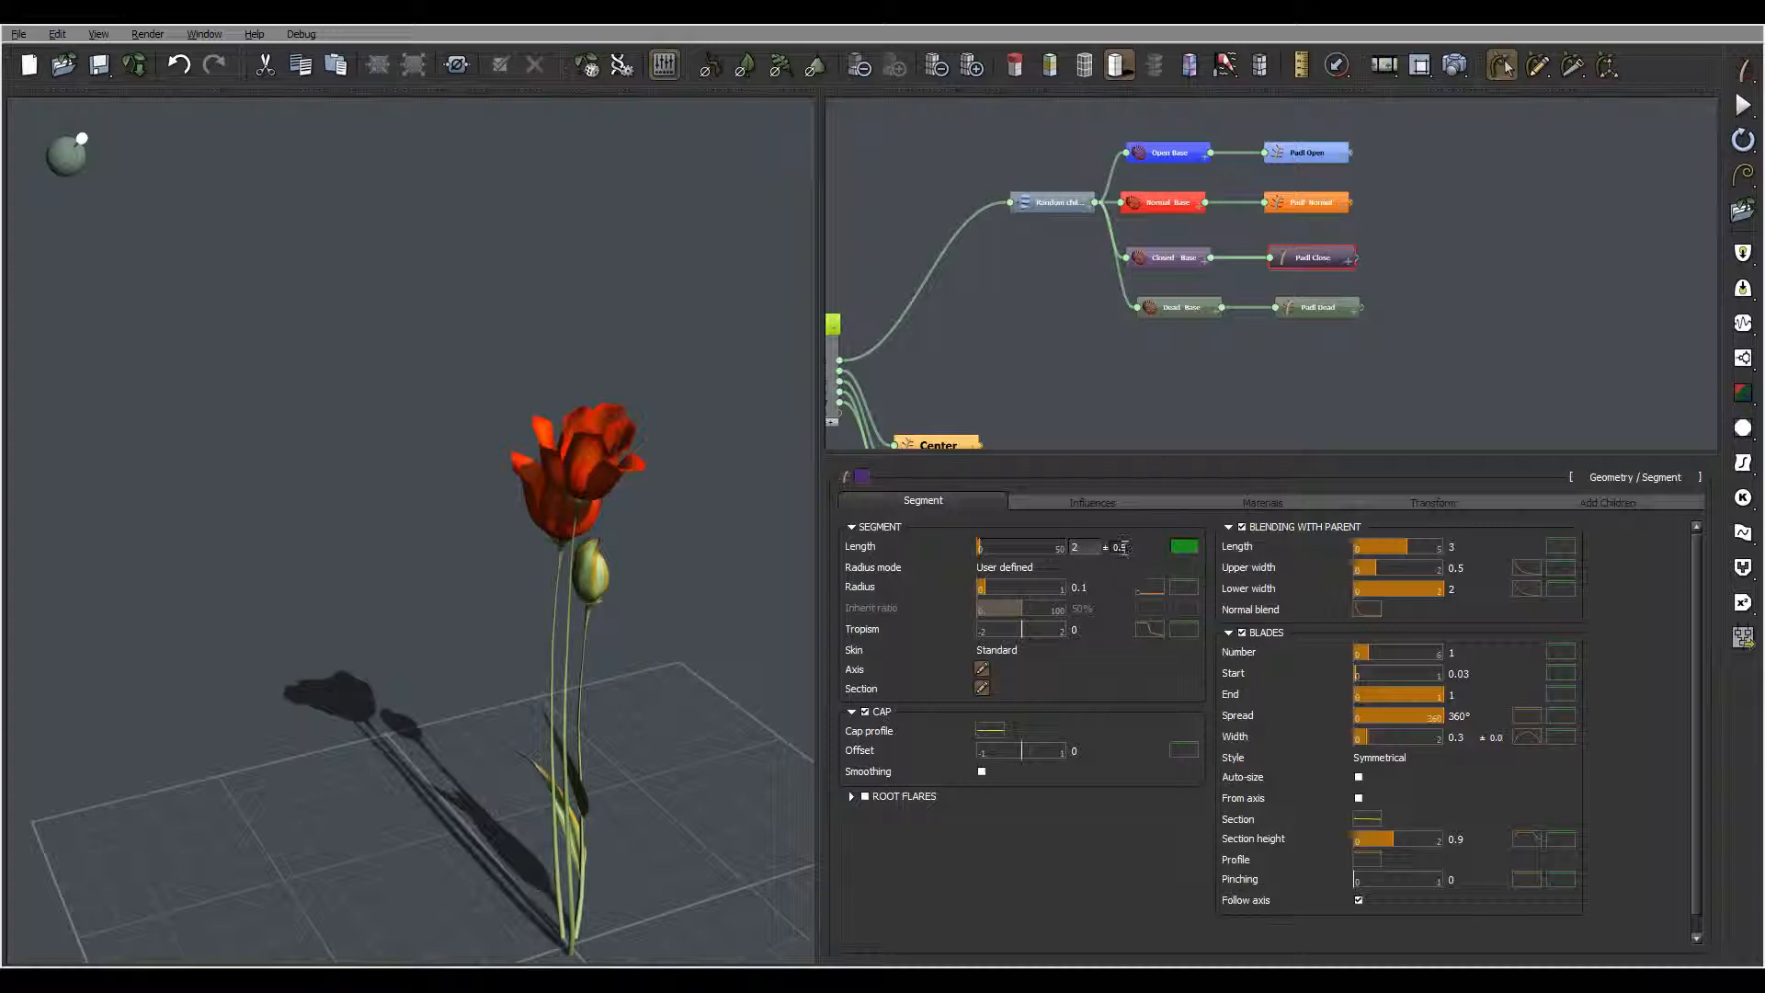
key("Tab")
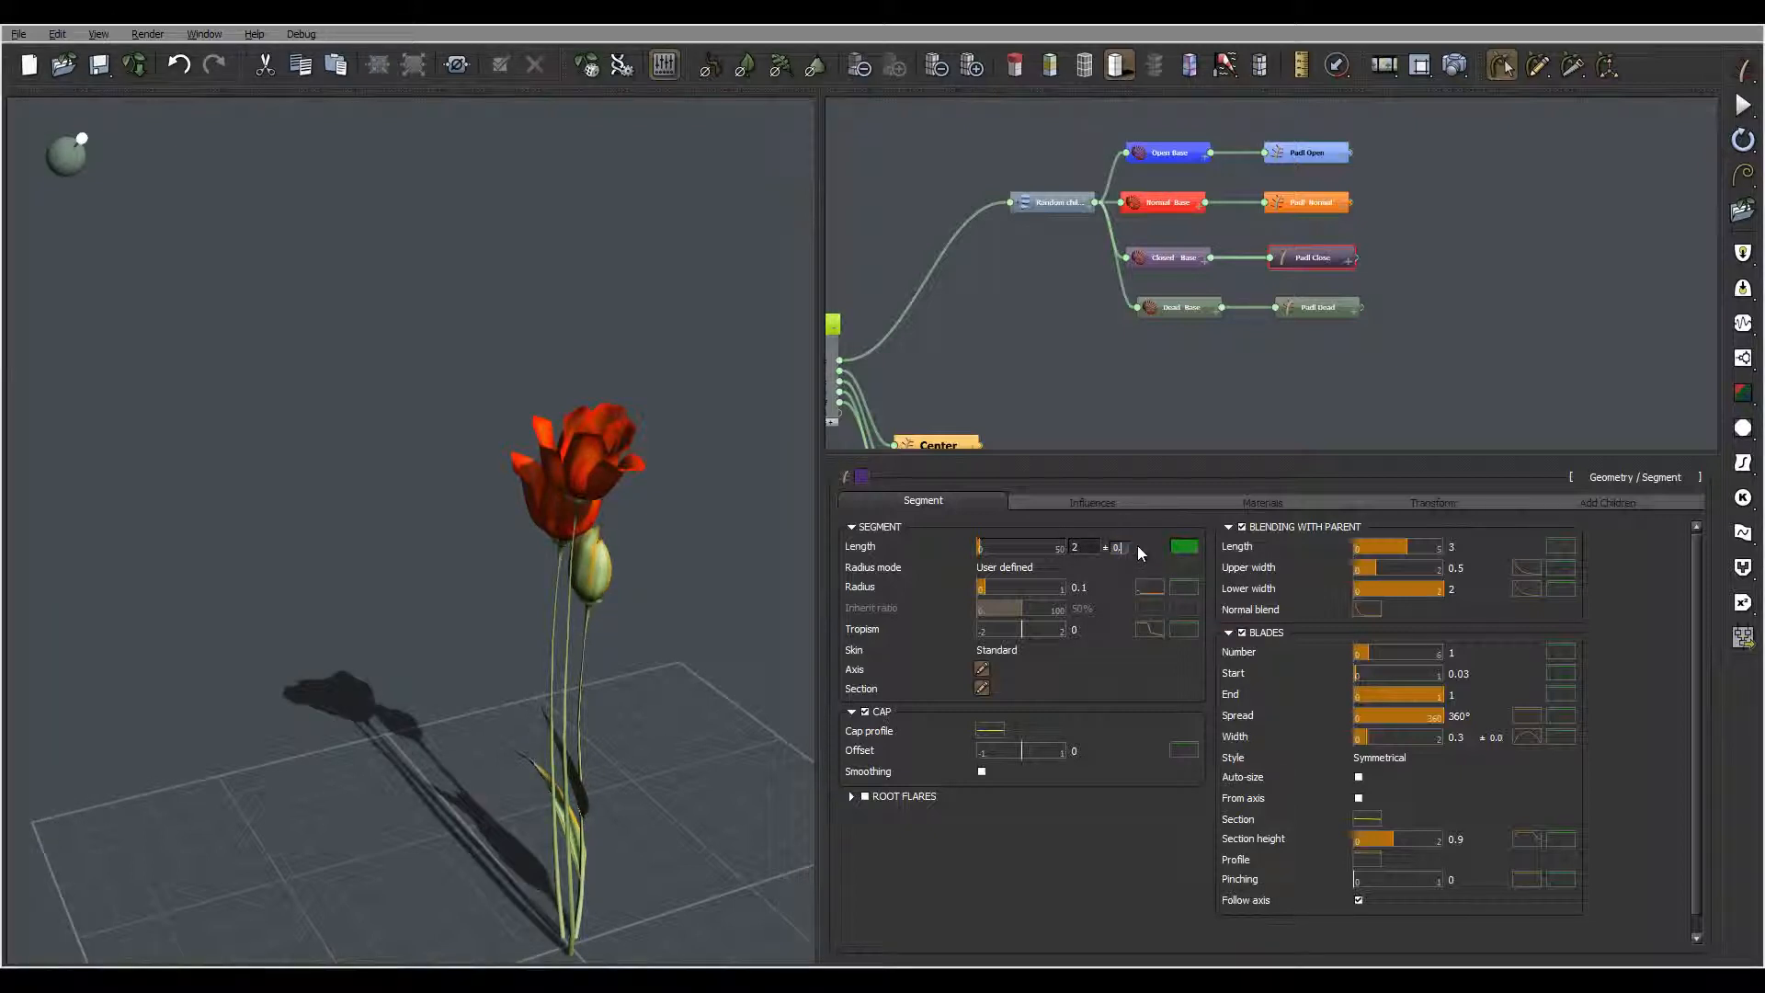
Step: Set the Padl Close node's global scale to 0.8 with a variation of 0.3 and check the bud's size
left_click(1443, 502)
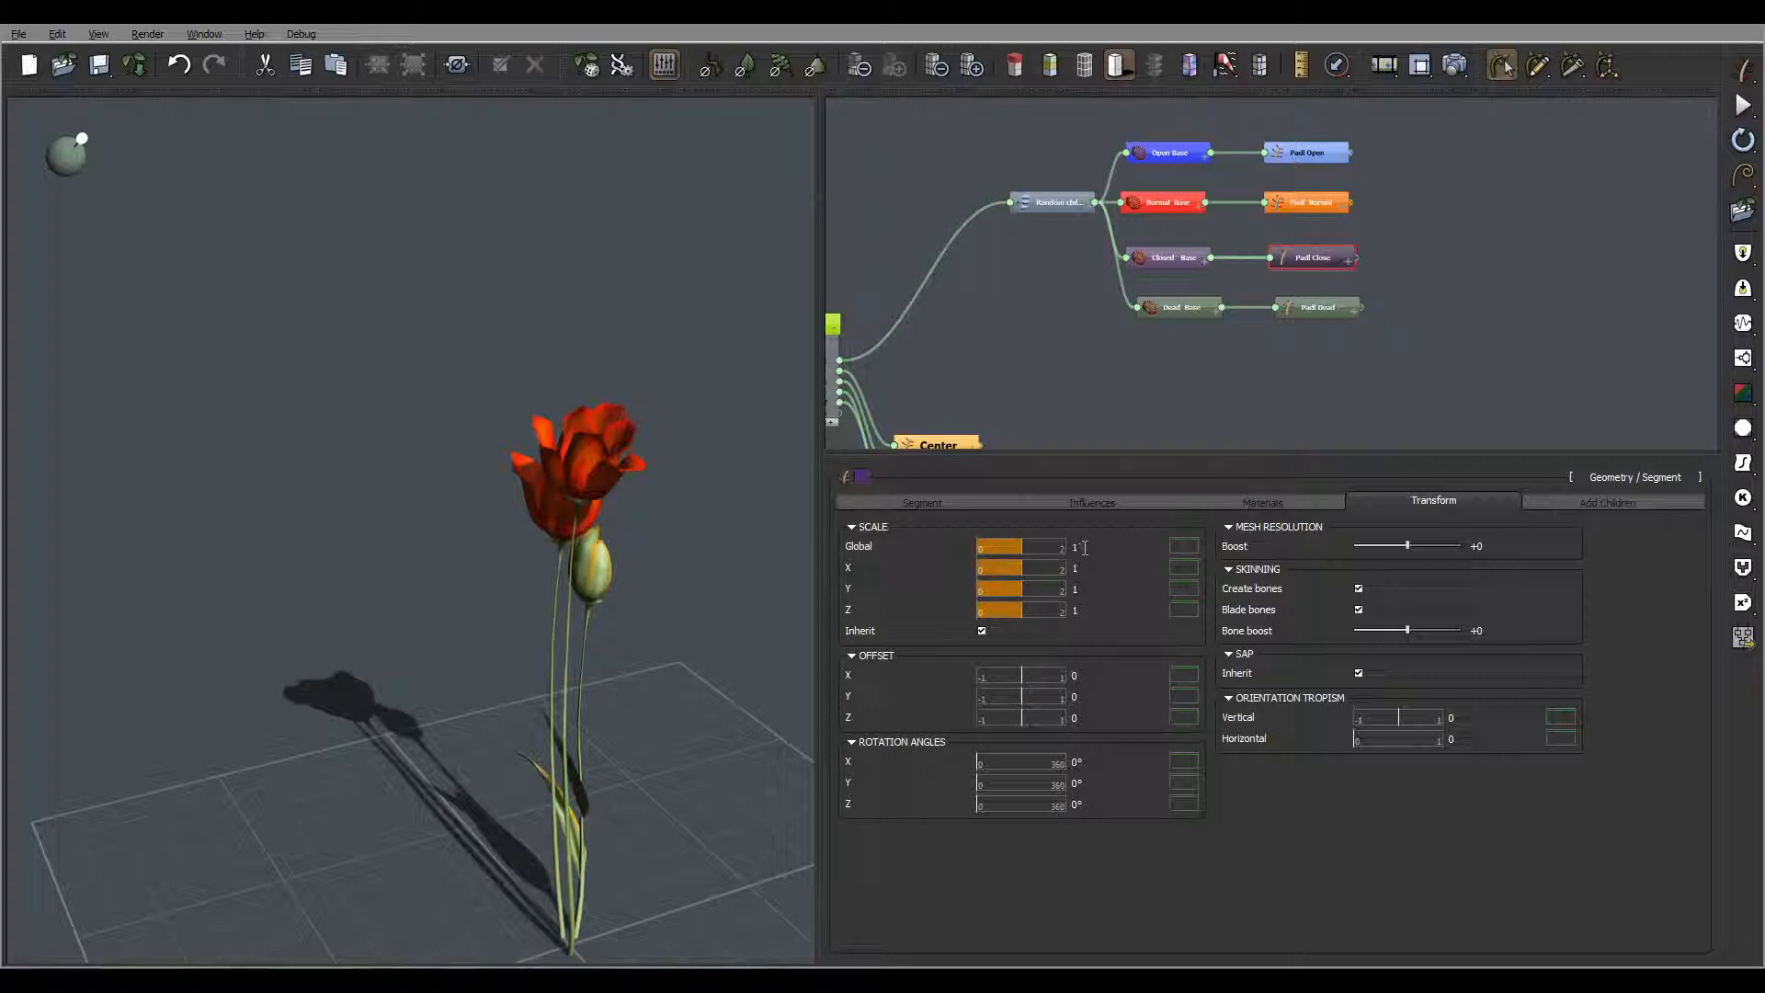
left_click(1084, 547)
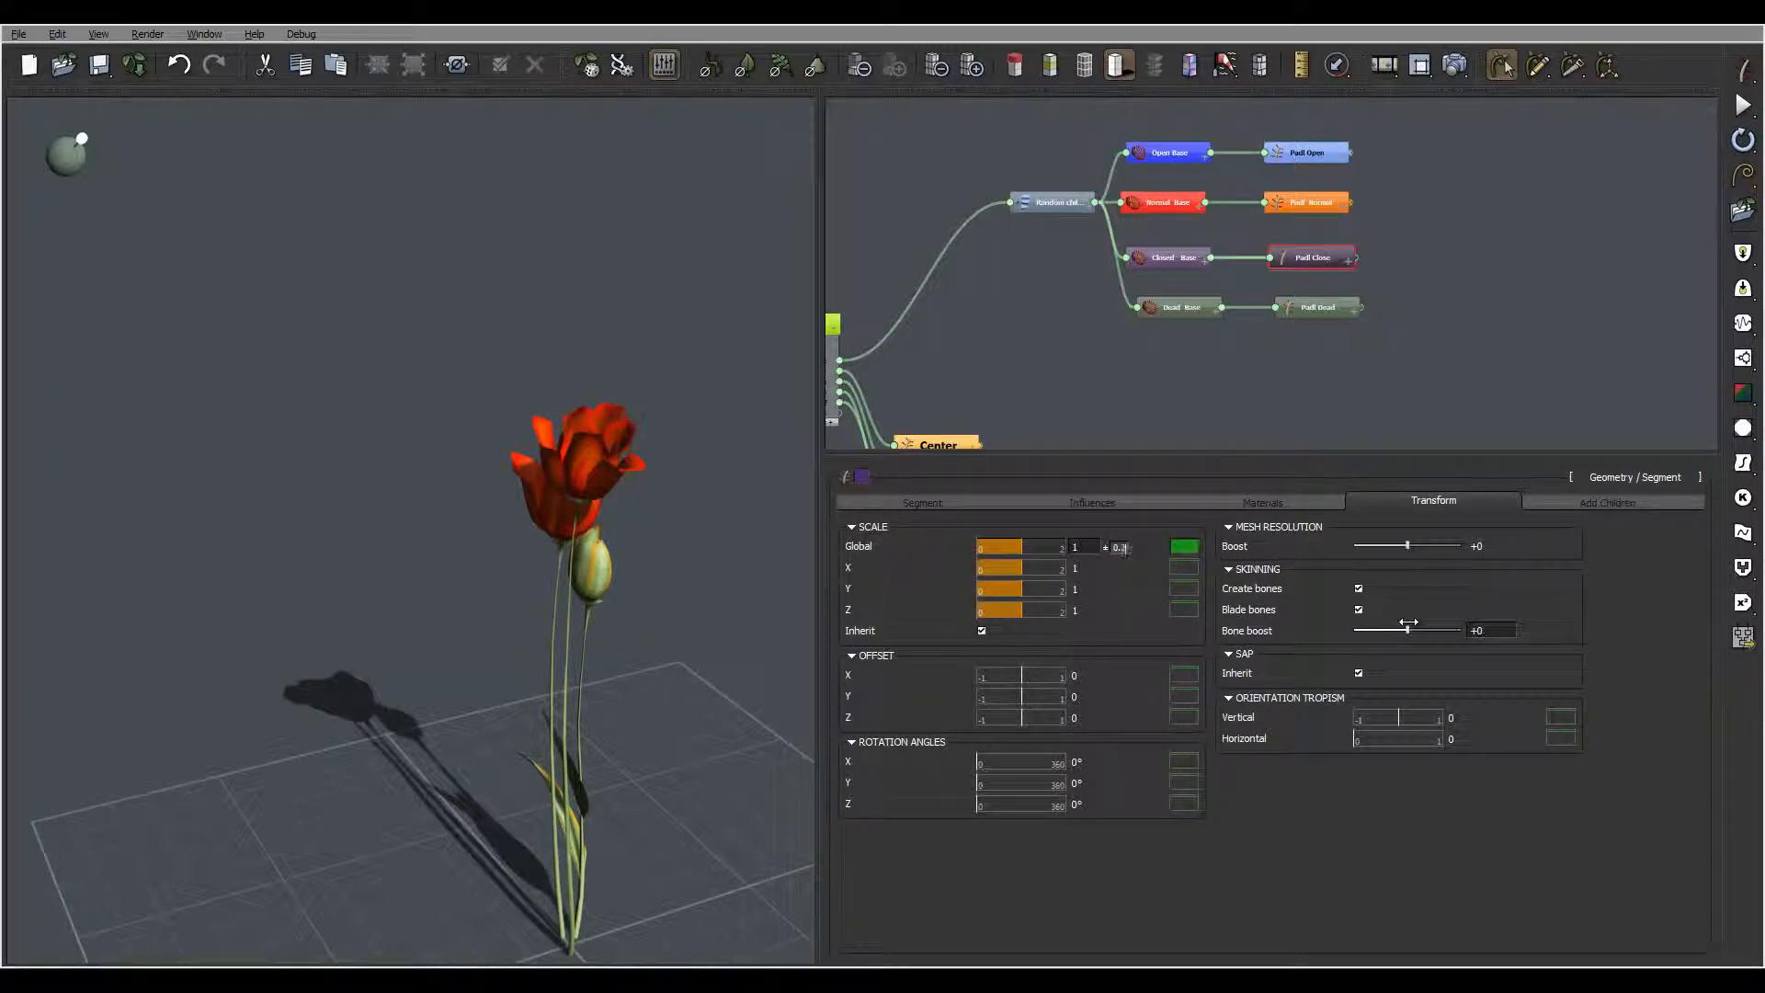
key("Return")
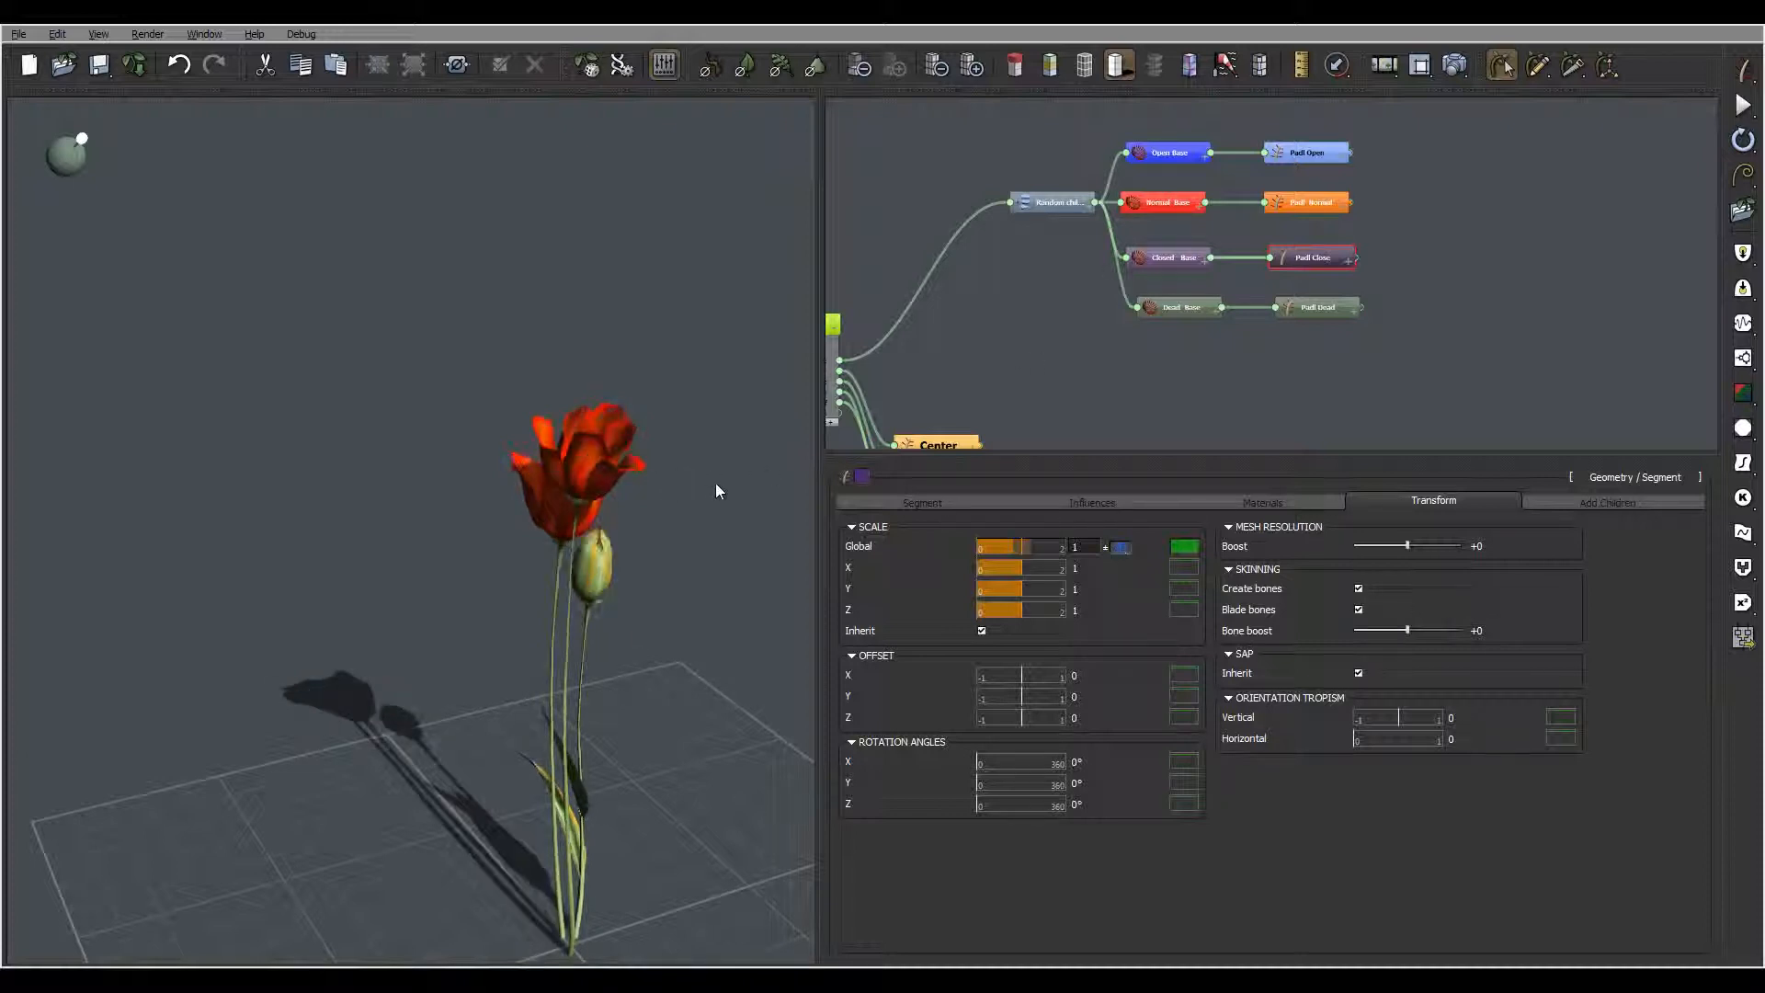
right_click_drag(716, 483, 691, 551)
left_click(1119, 547)
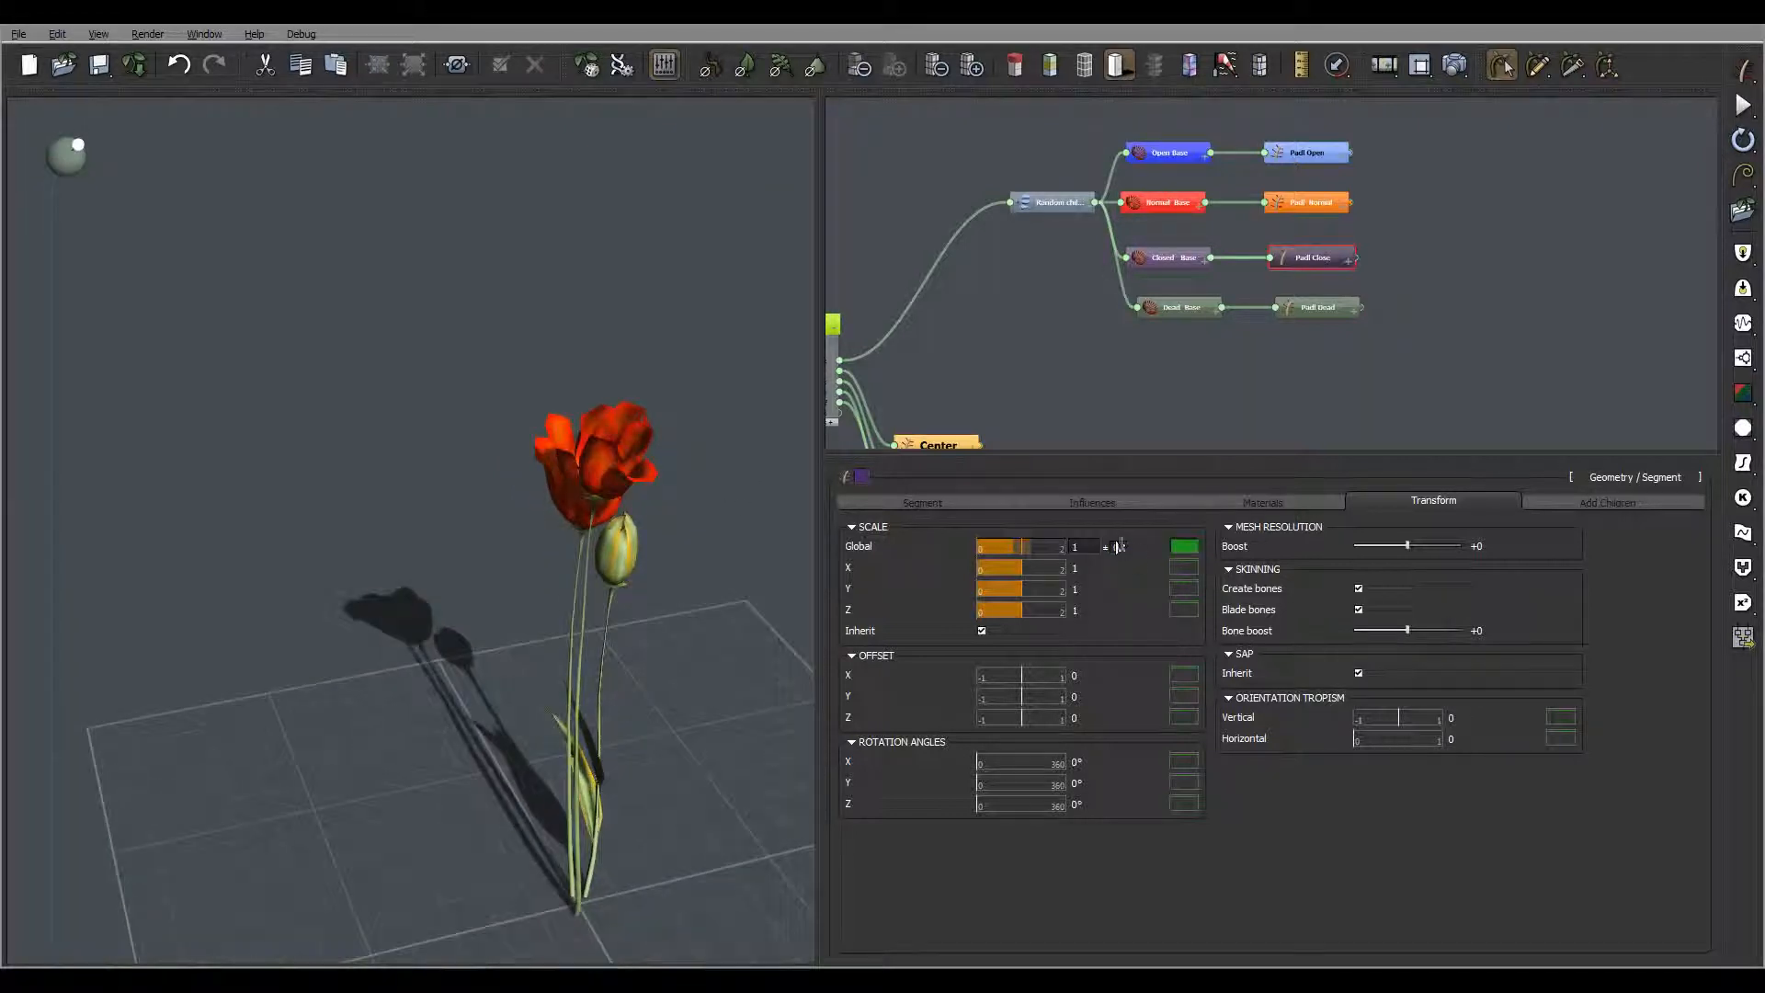
double_click(1131, 548)
type("0.")
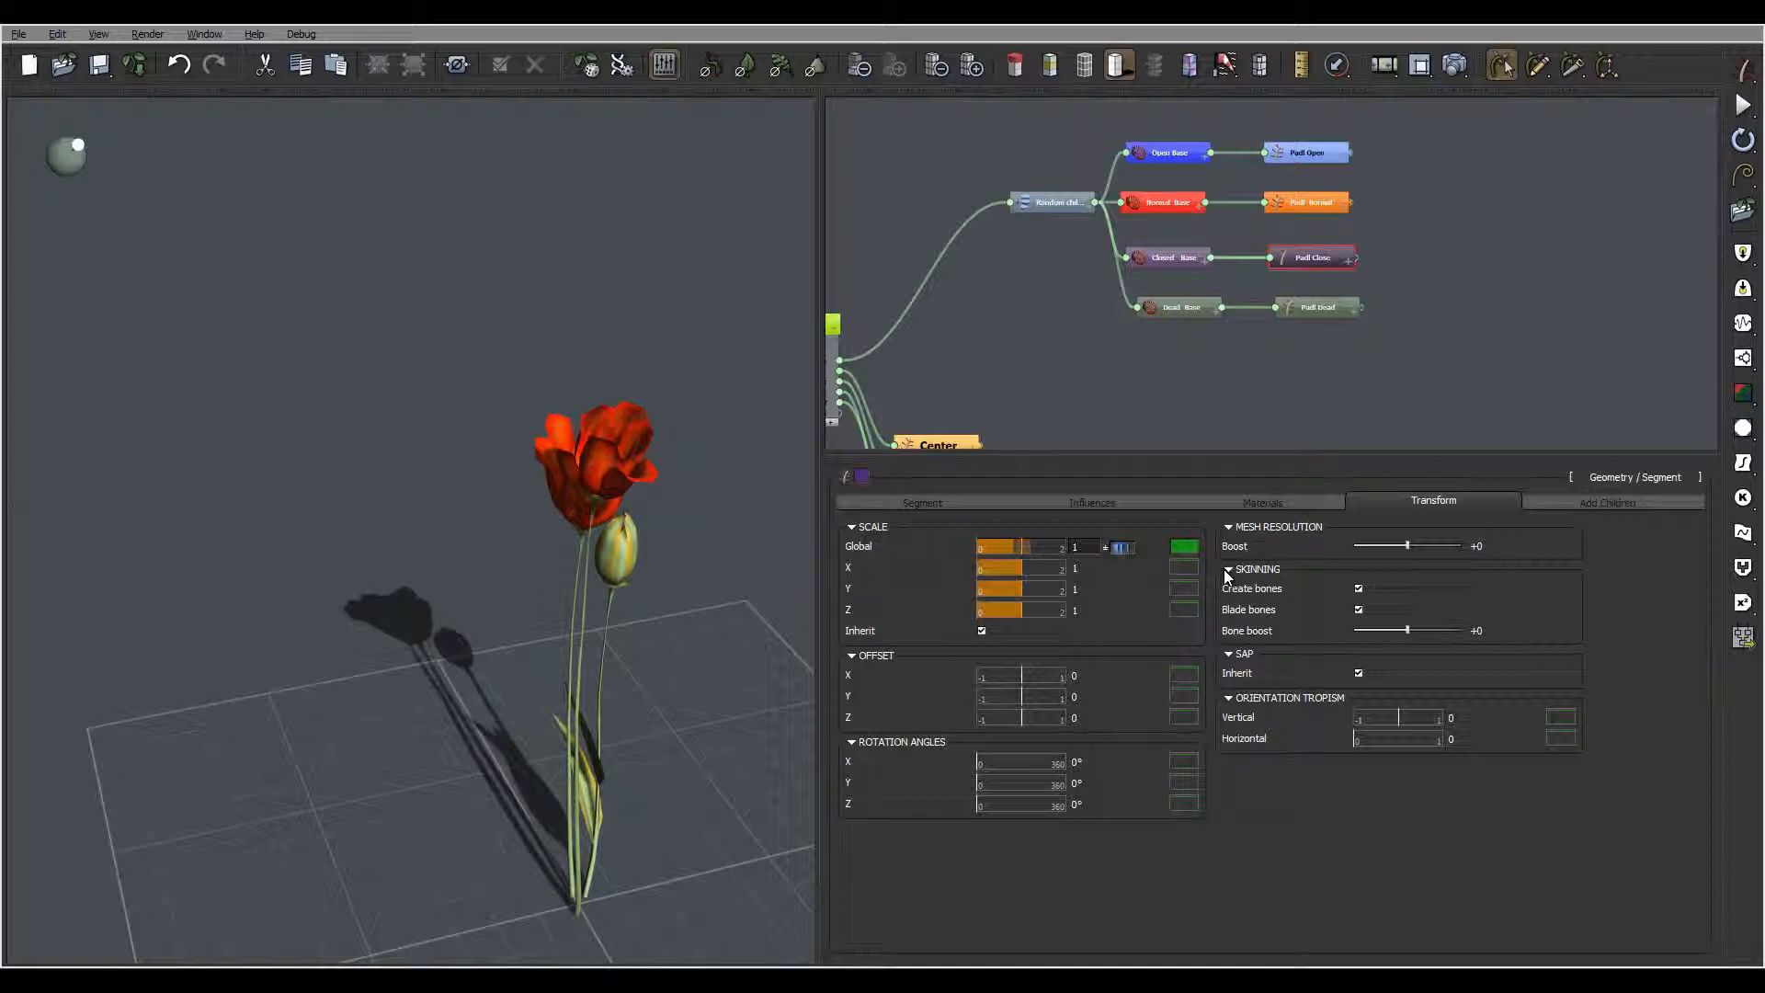
type("3")
double_click(1091, 547)
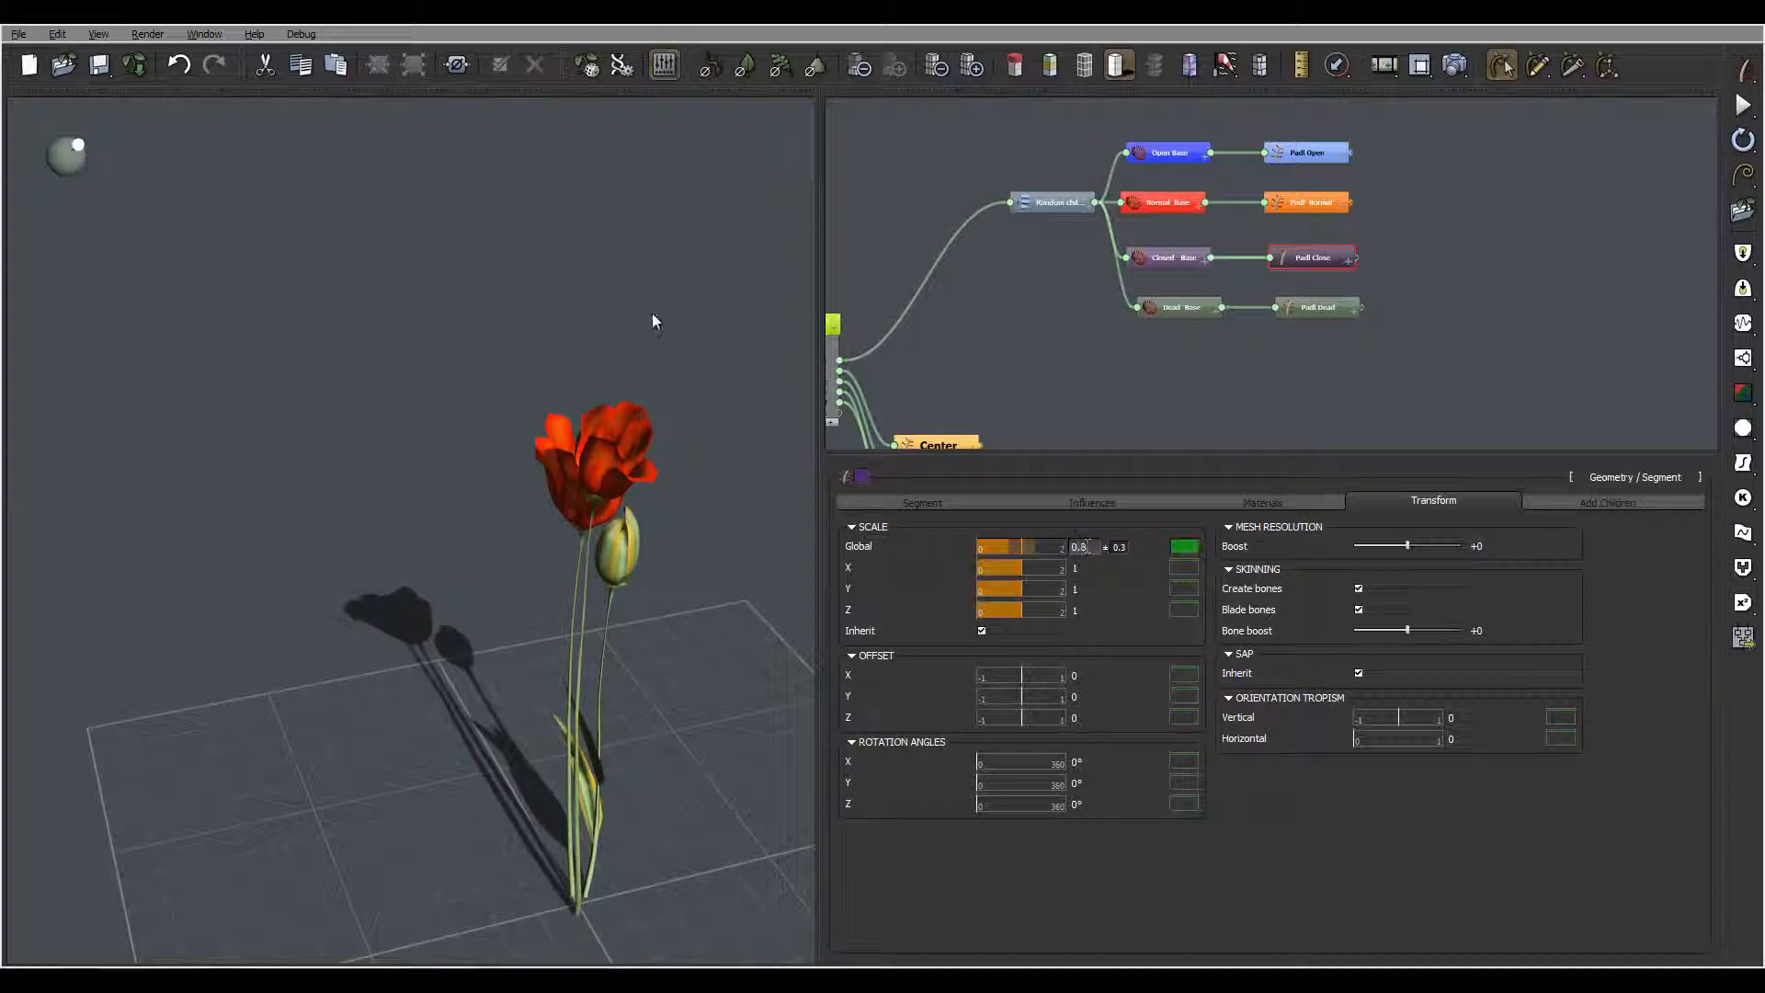
left_click(681, 465)
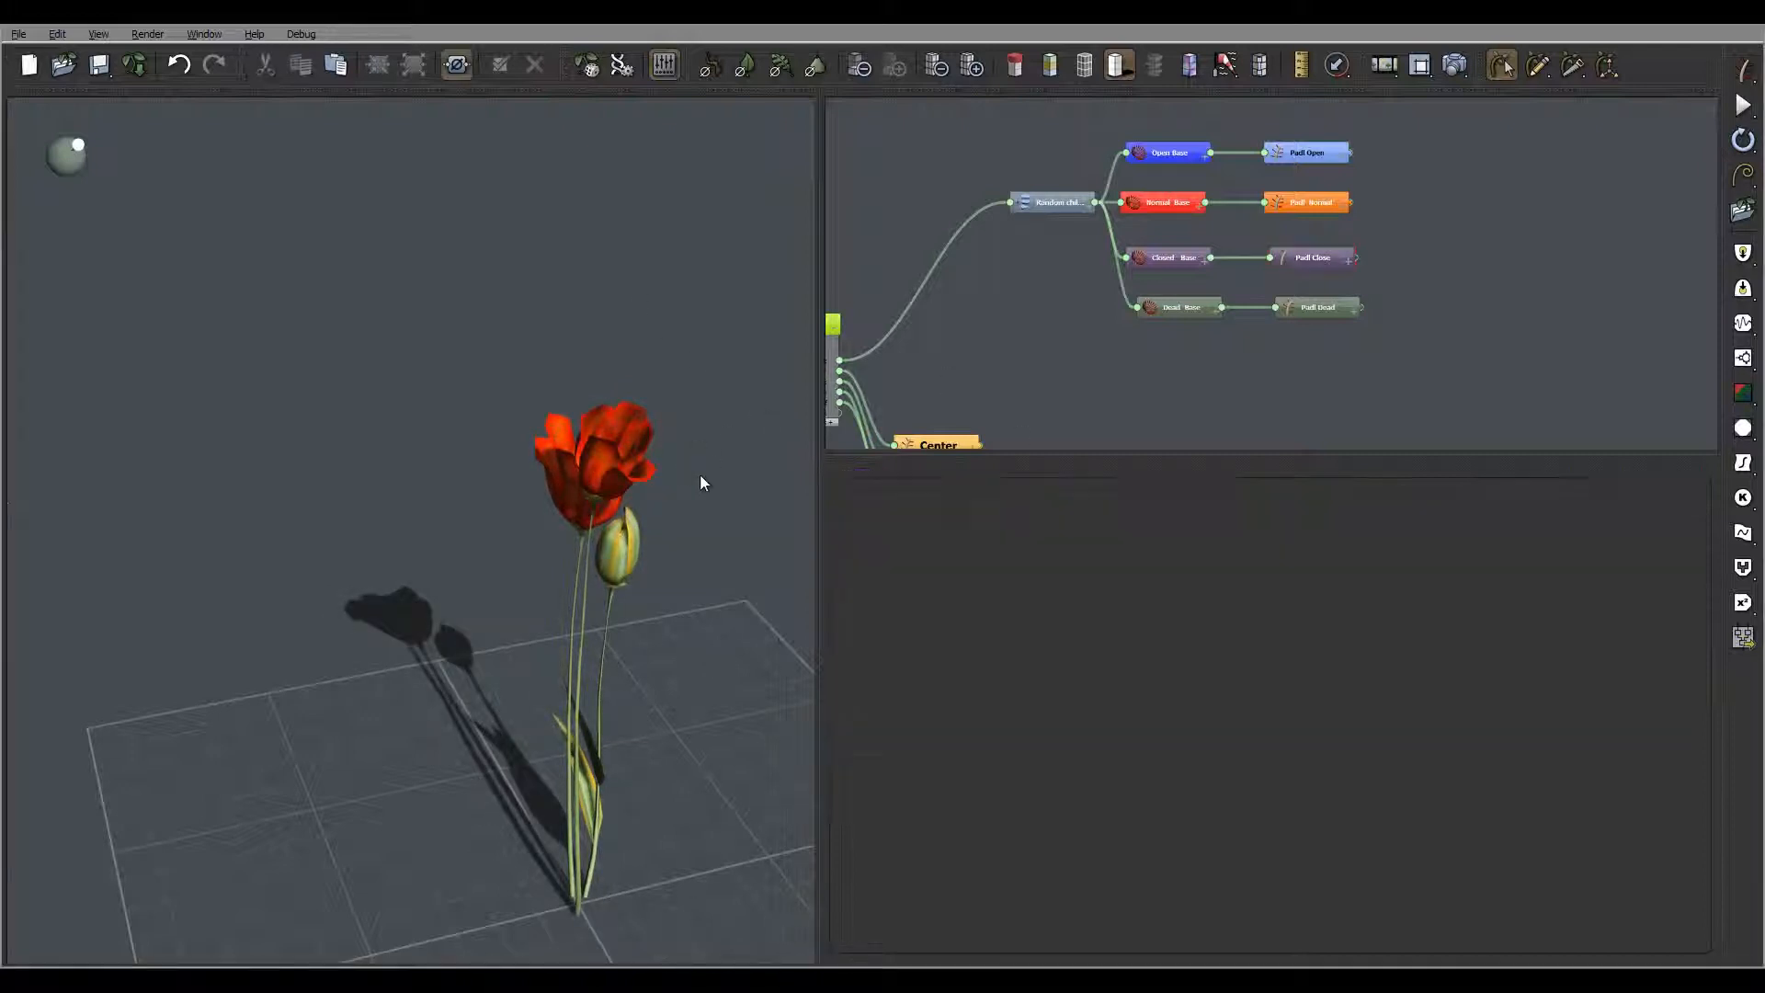
right_click_drag(723, 496, 692, 546)
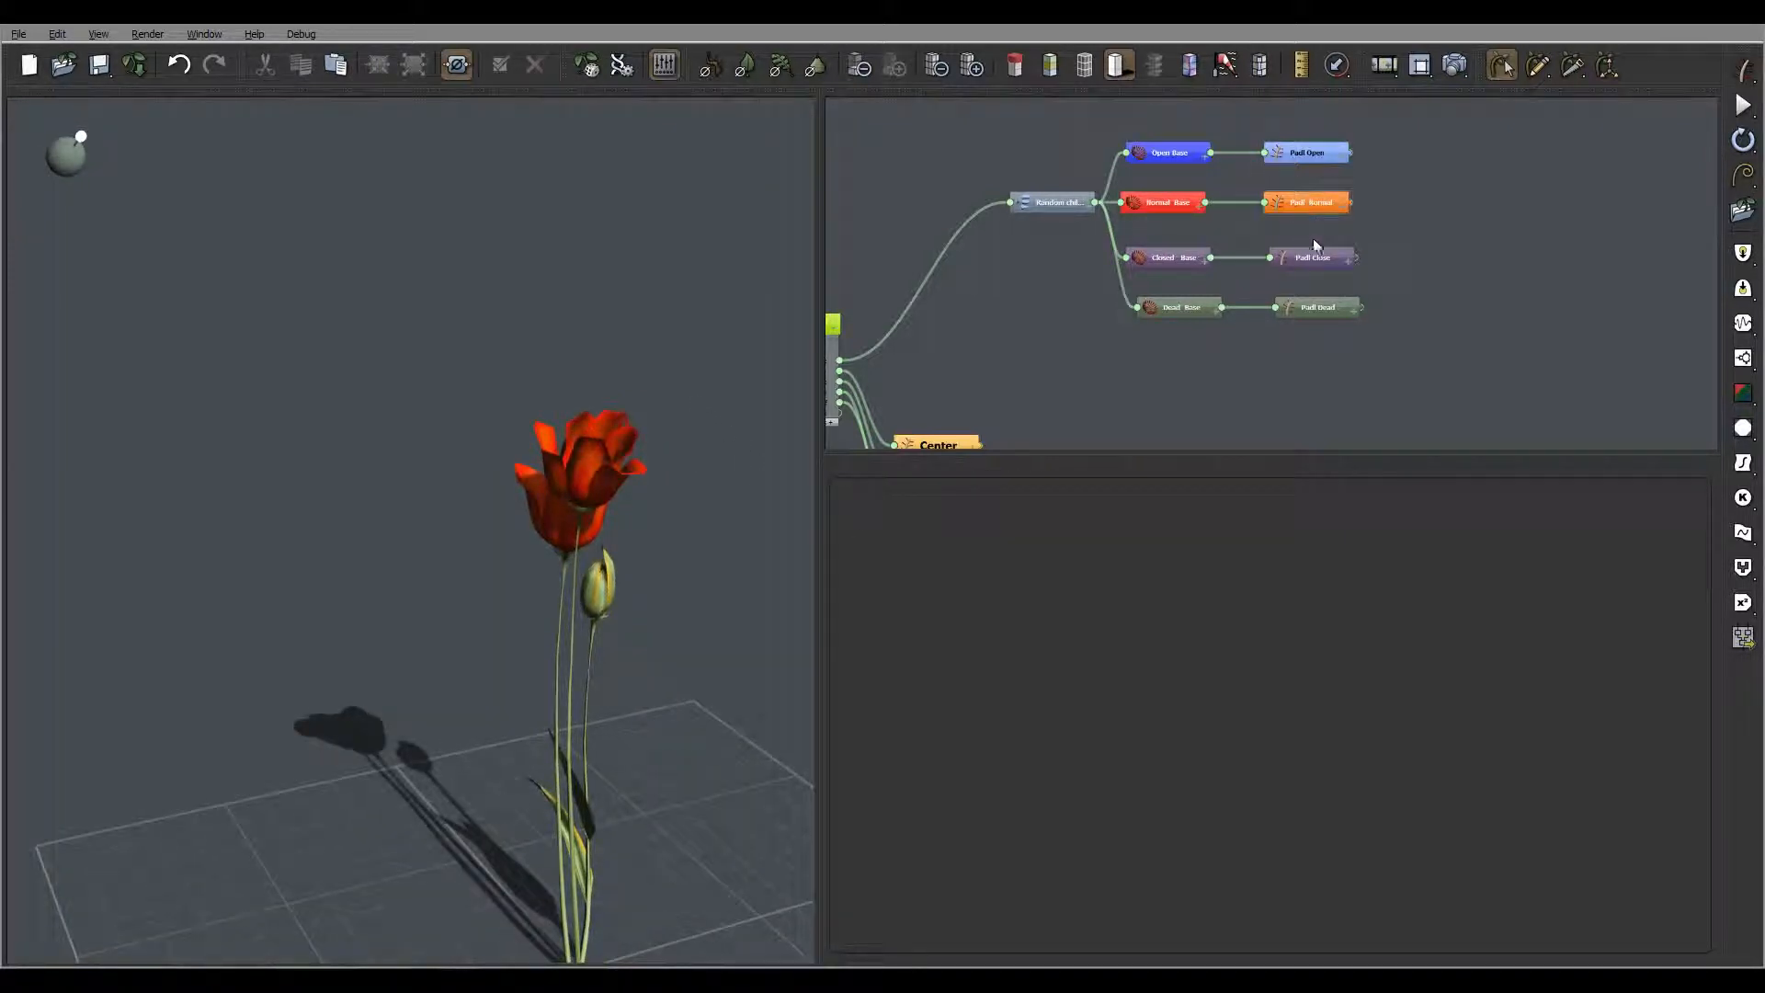
Step: Generate two new random seed variations of the plant from the Root node and check the flower stages
middle_click_drag(1008, 325, 1376, 187)
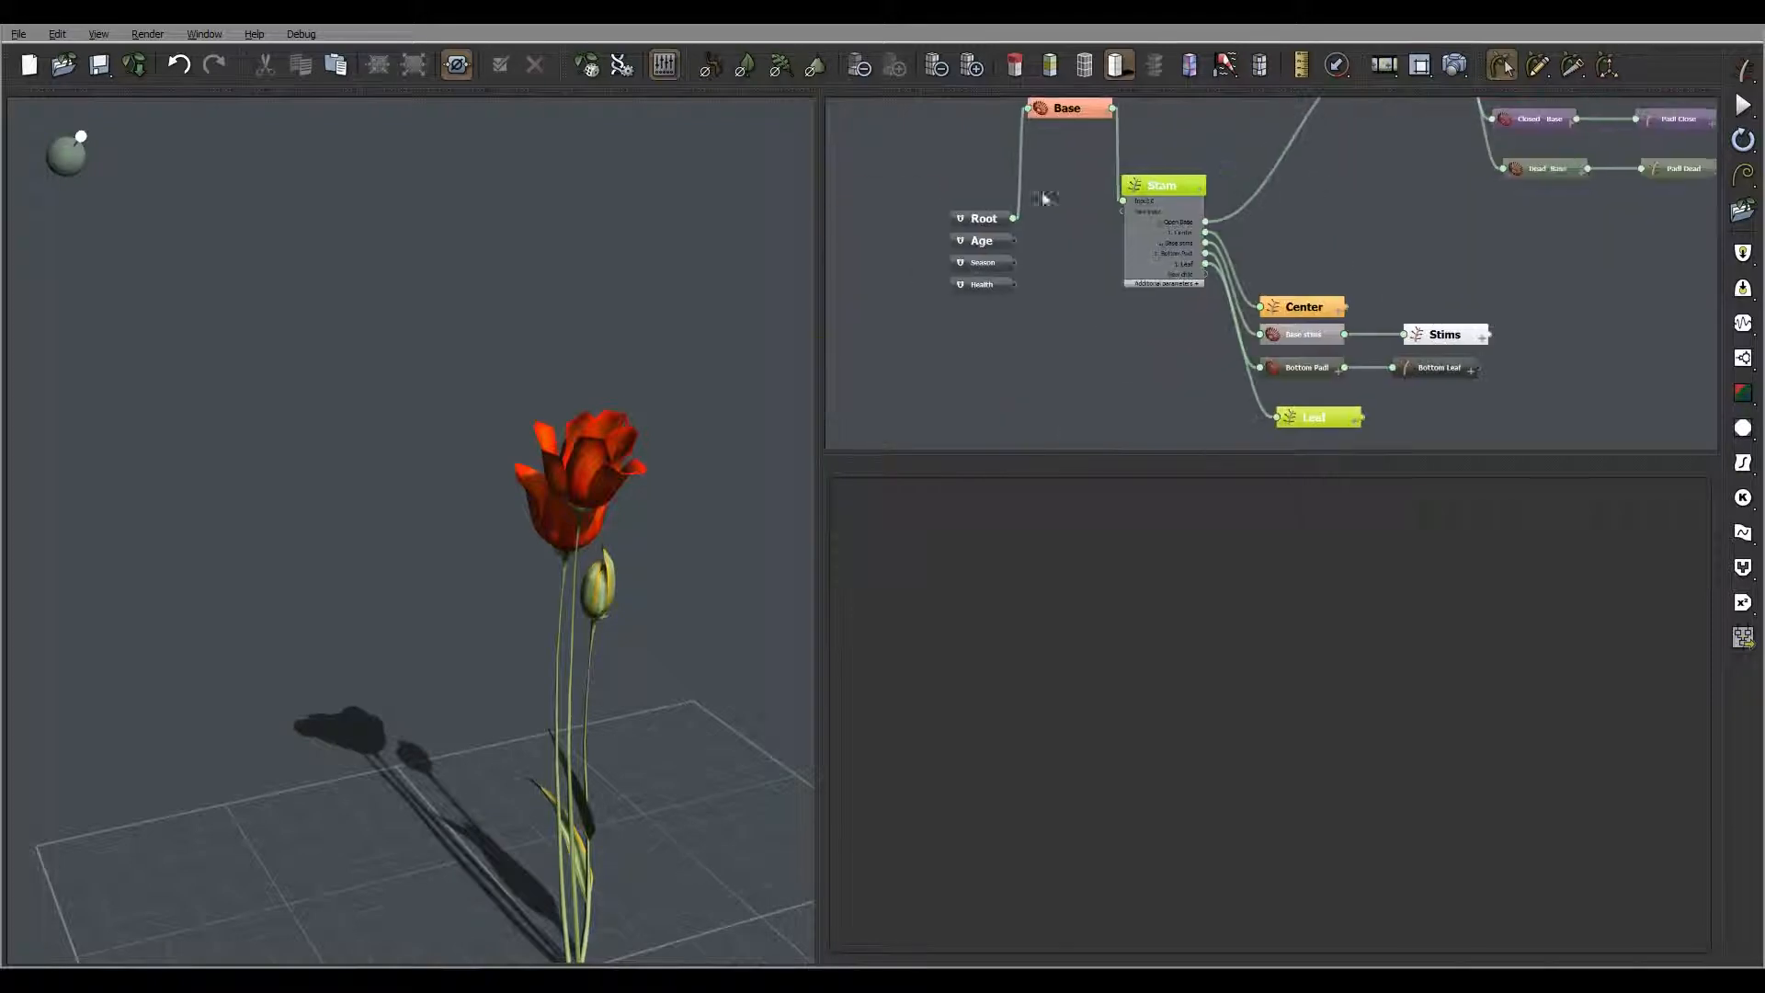
left_click(987, 216)
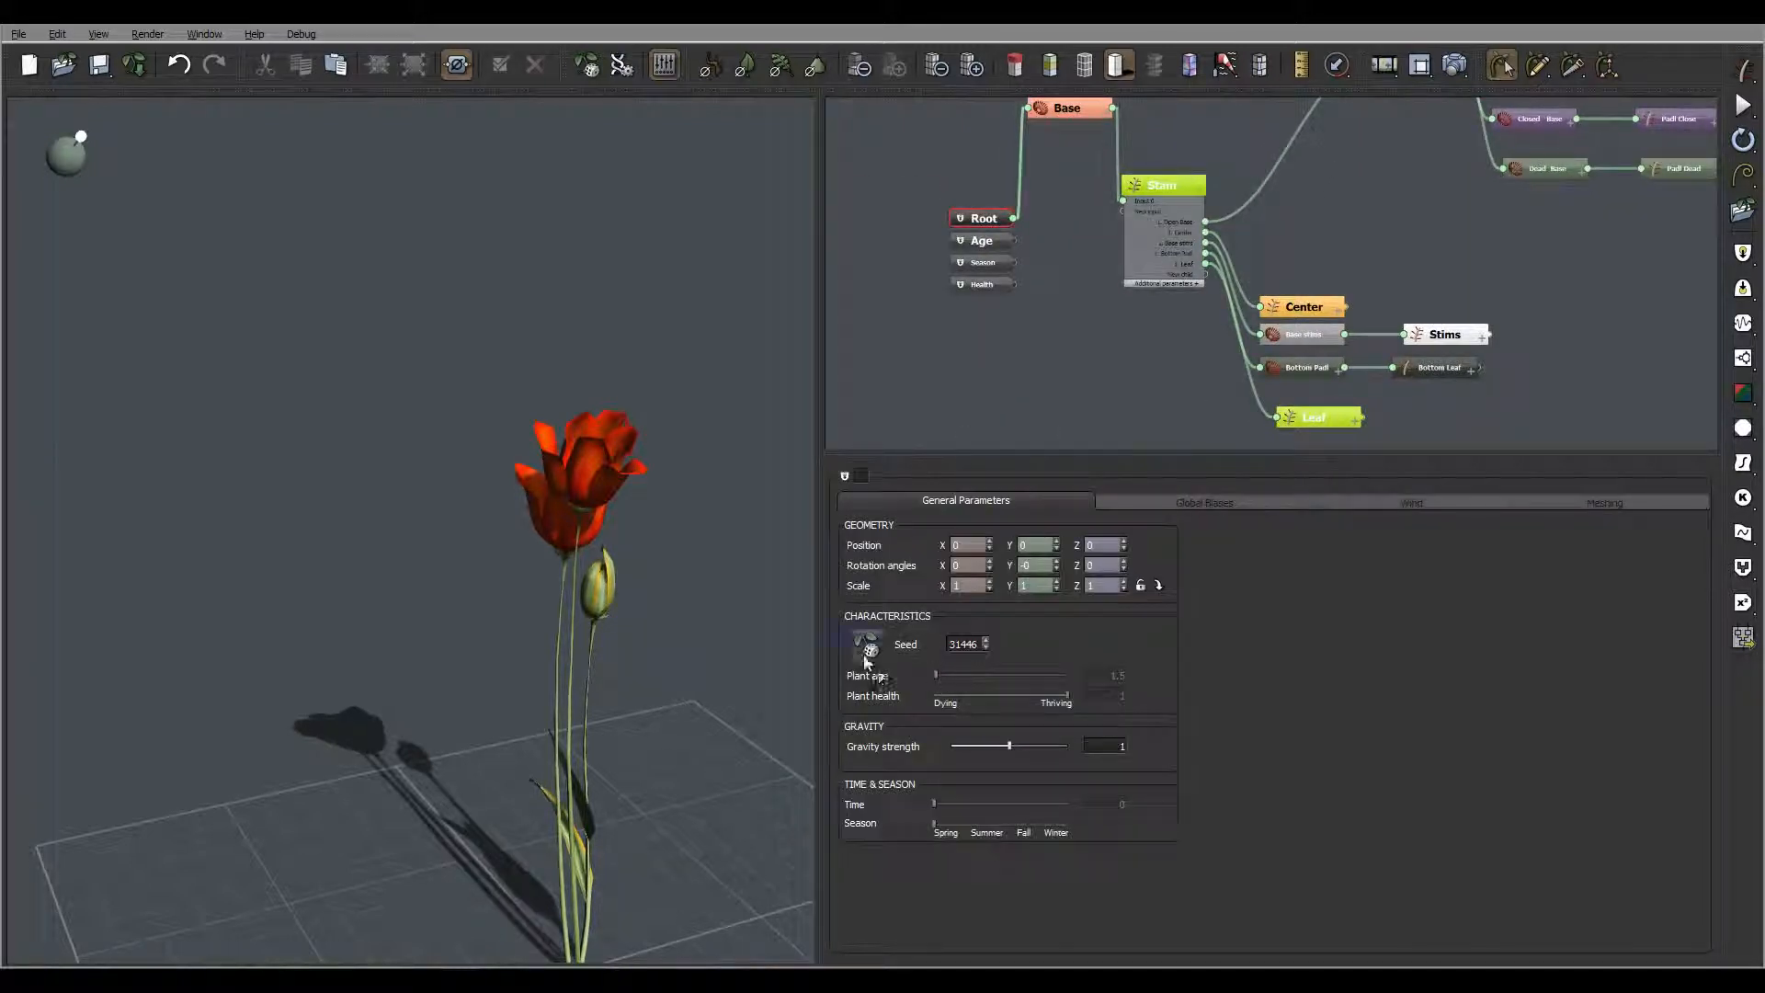
left_click(865, 647)
right_click_drag(655, 609, 755, 448)
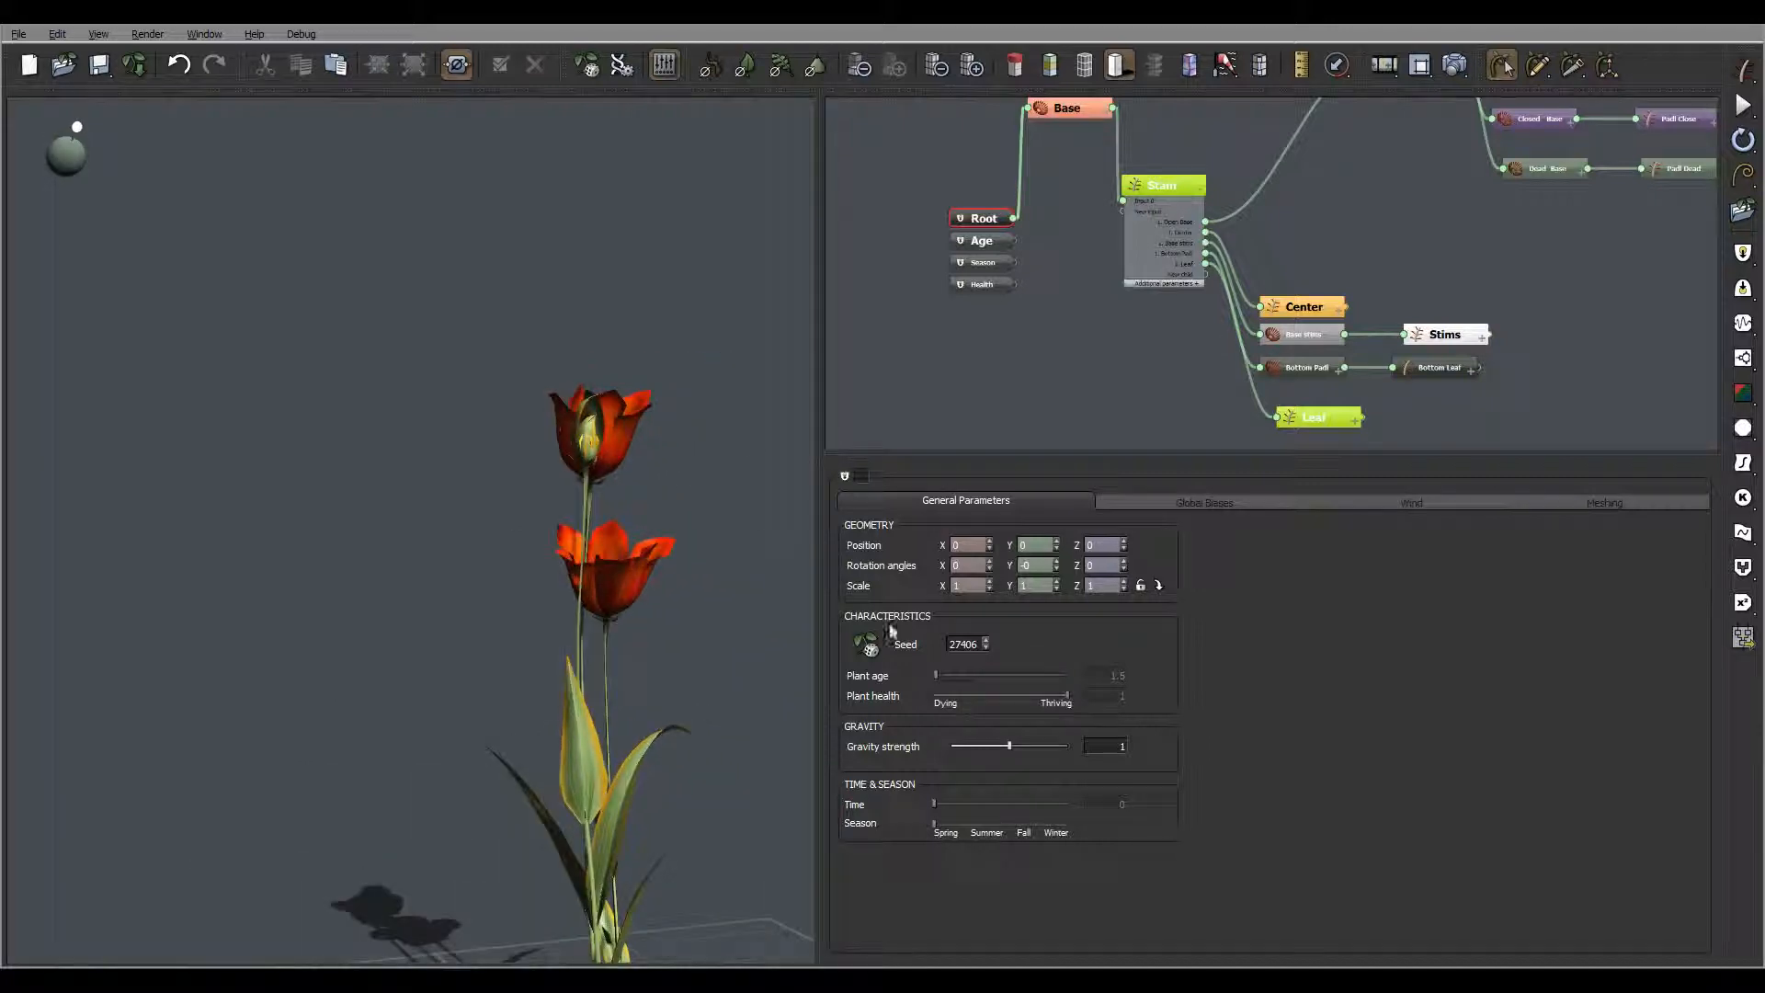
left_click(866, 644)
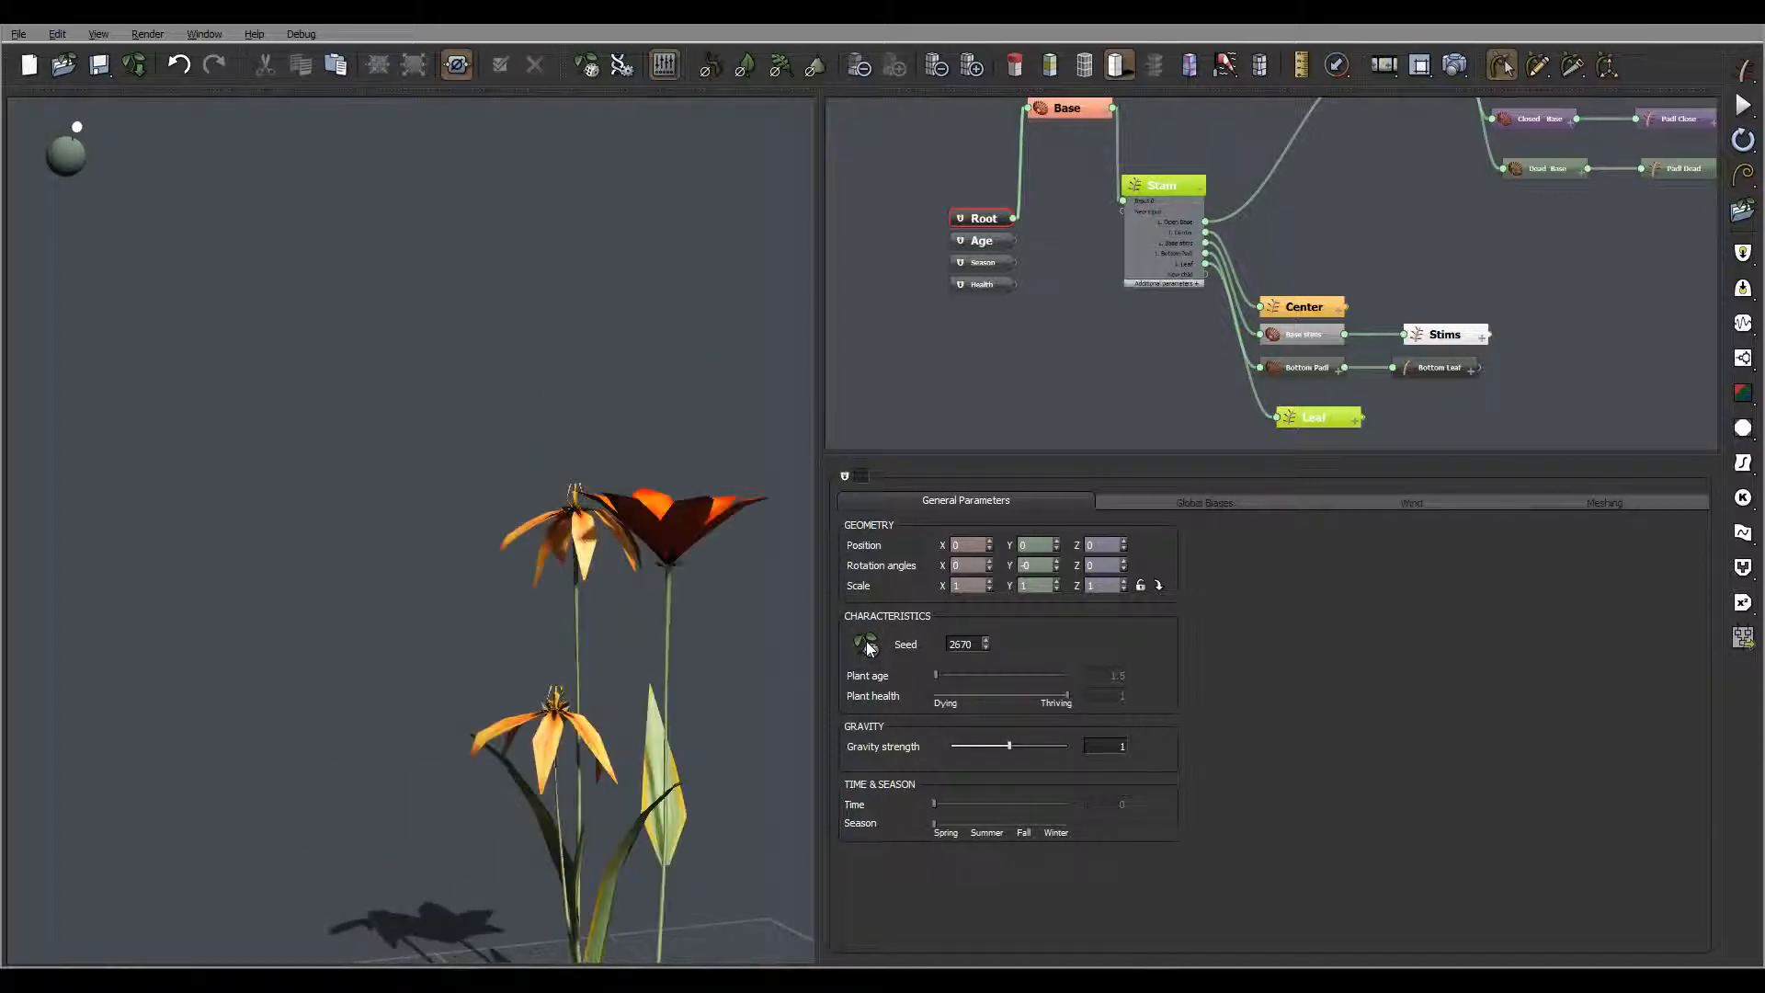
Step: Reset the Padl Close node's global scale to 1 with a variation of 0
middle_click_drag(1208, 340, 796, 522)
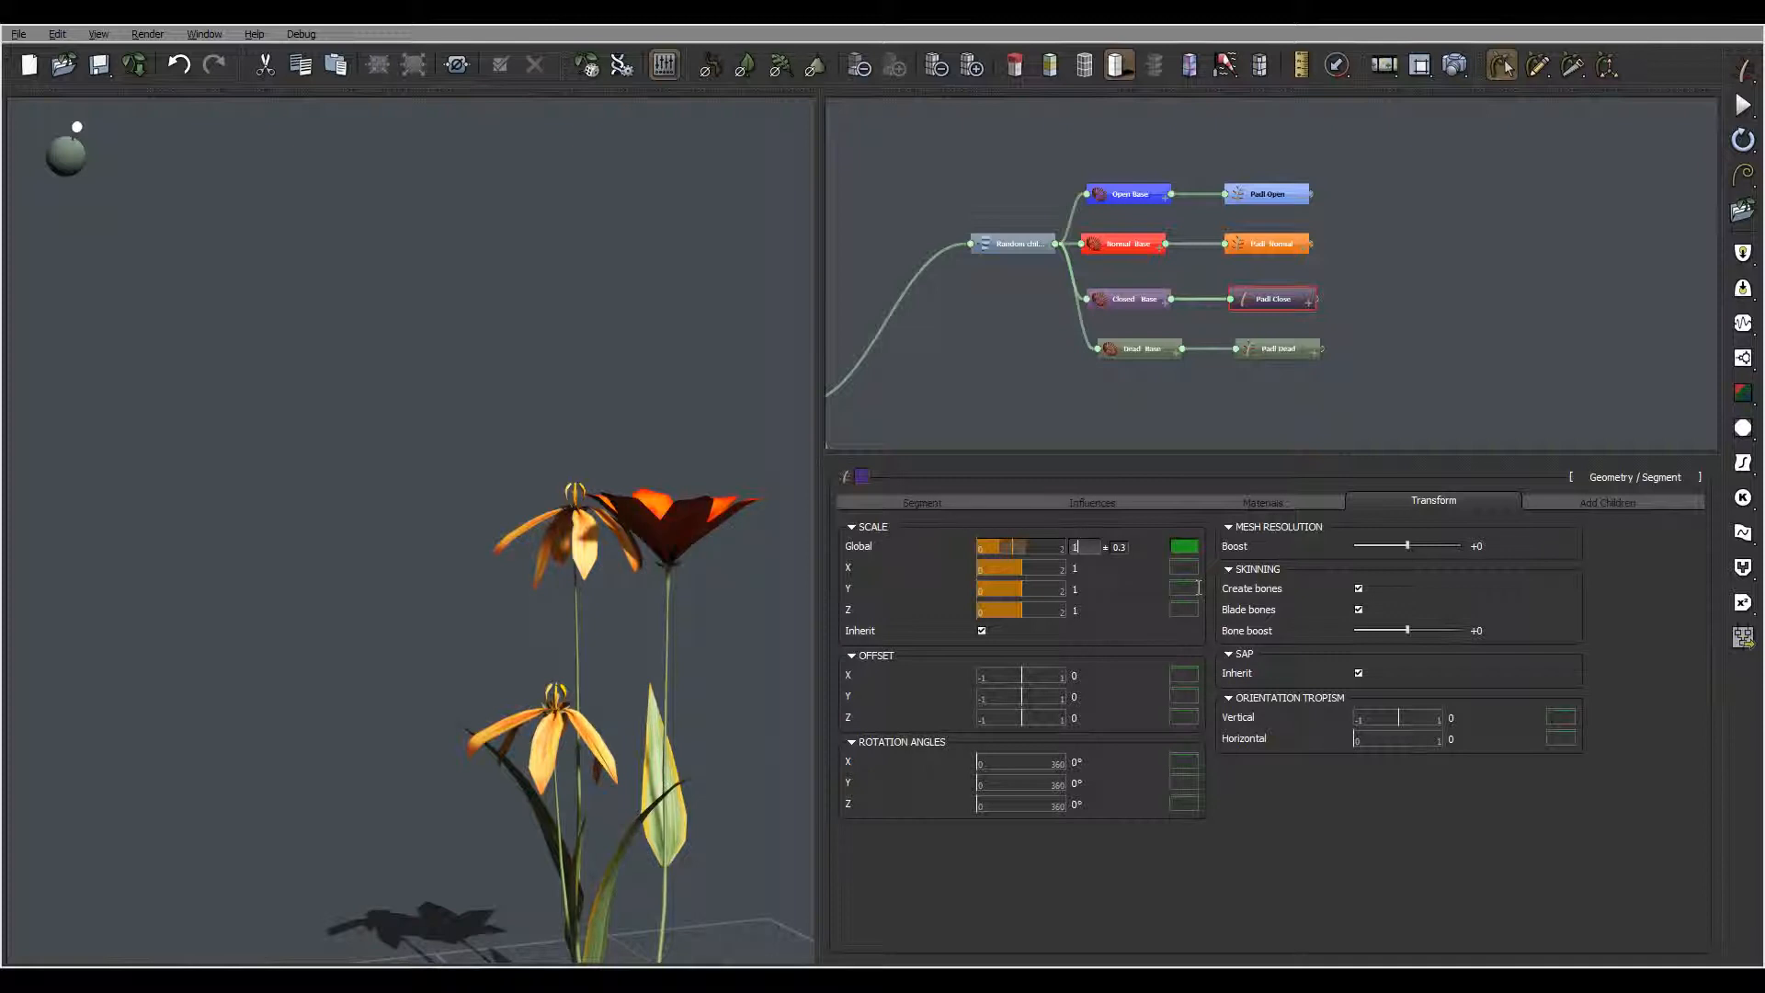
type("0")
Step: Set the Closed Base node's global scale to 0.9 with a variation of 0.2
left_click(1143, 239)
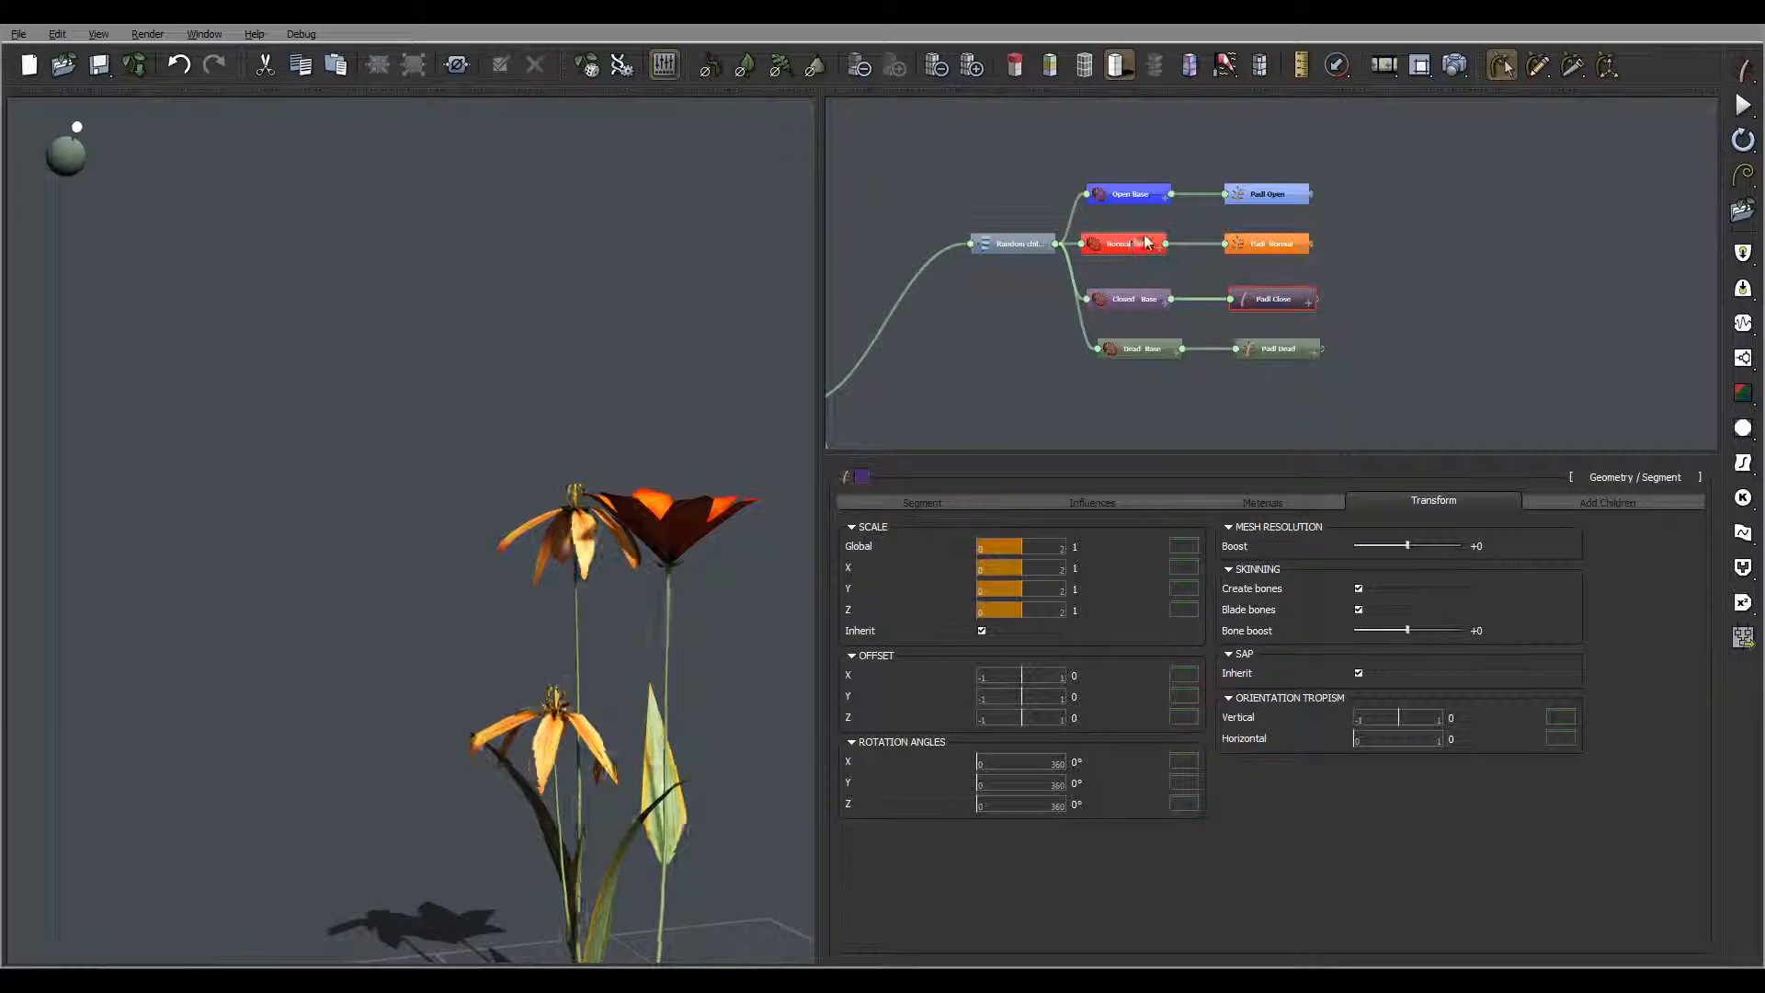
left_click(1145, 298)
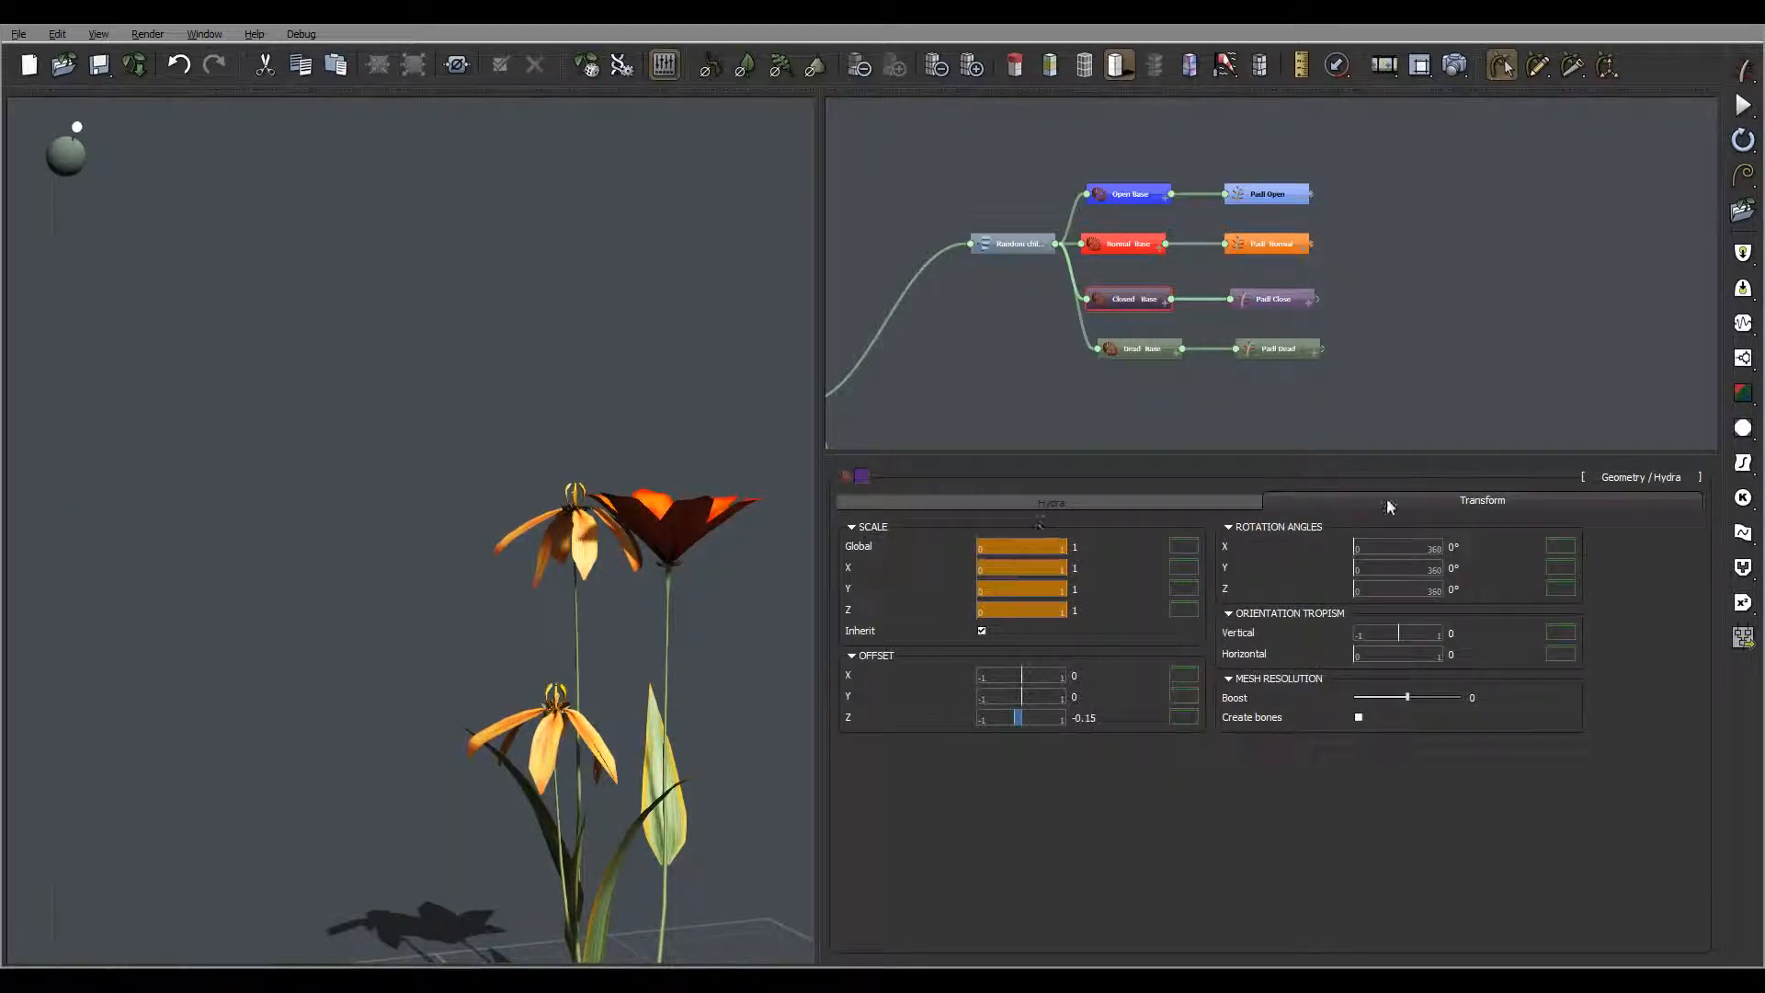
left_click(1078, 546)
type("0.8")
left_click(1259, 595)
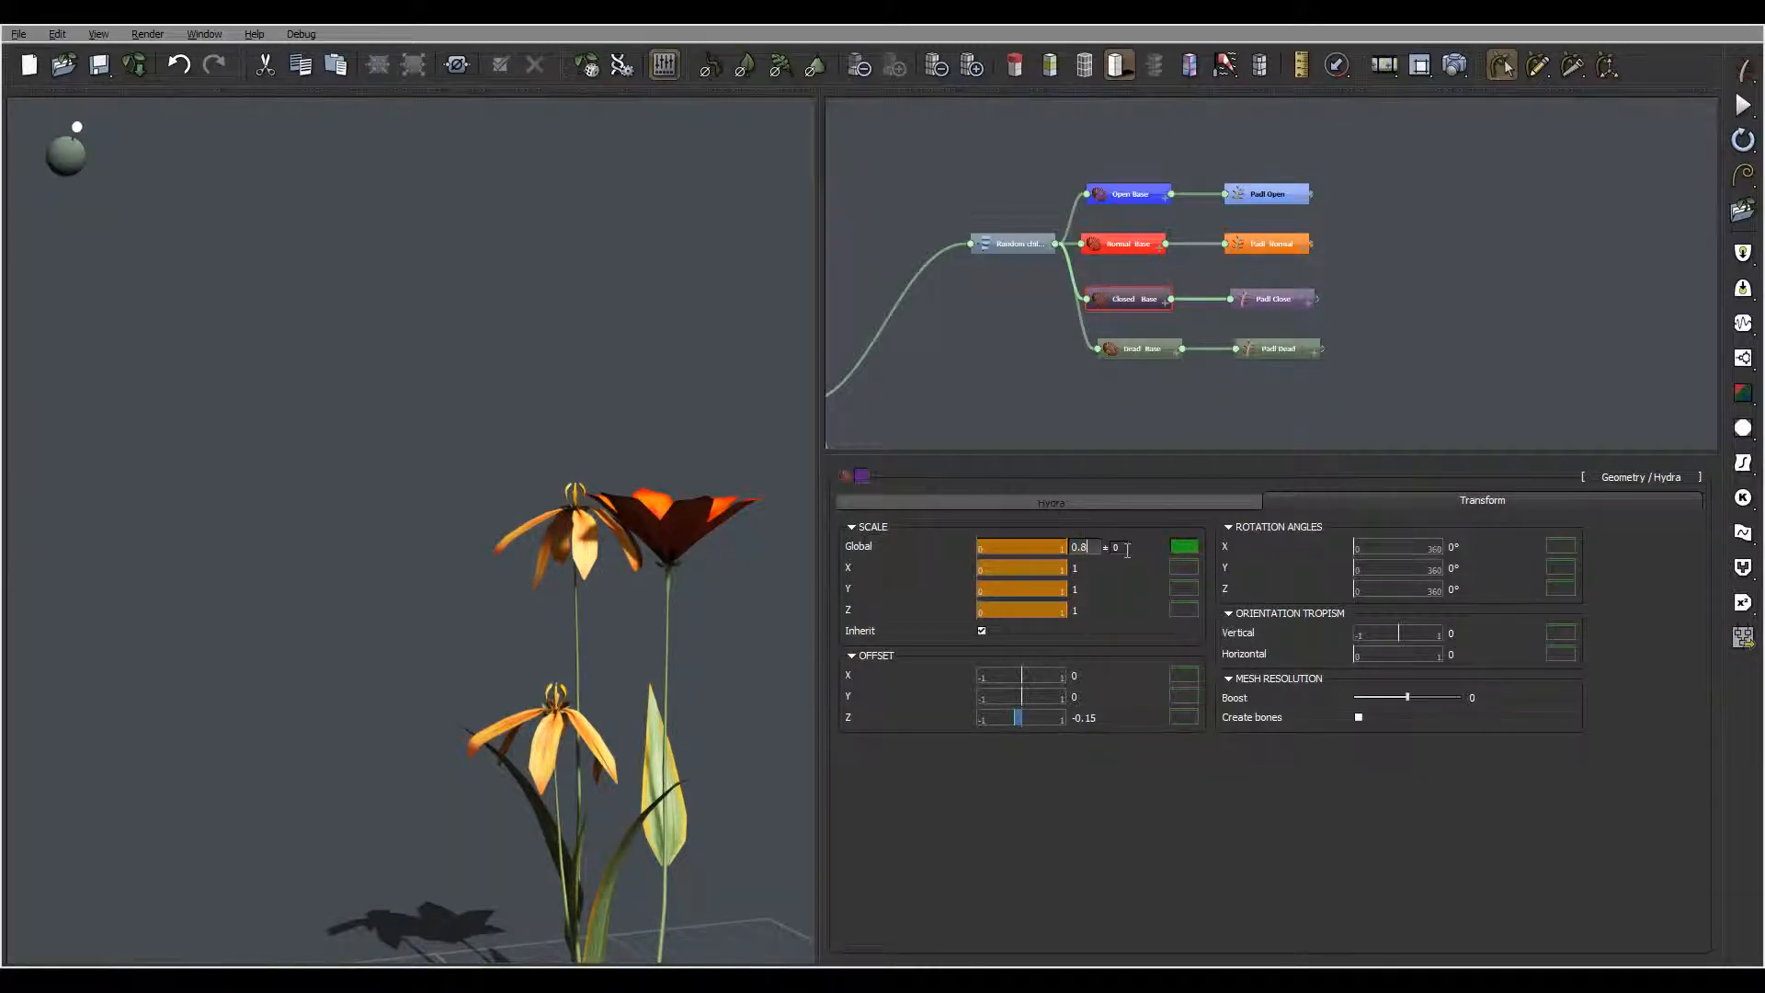
key("Tab")
key("Tab")
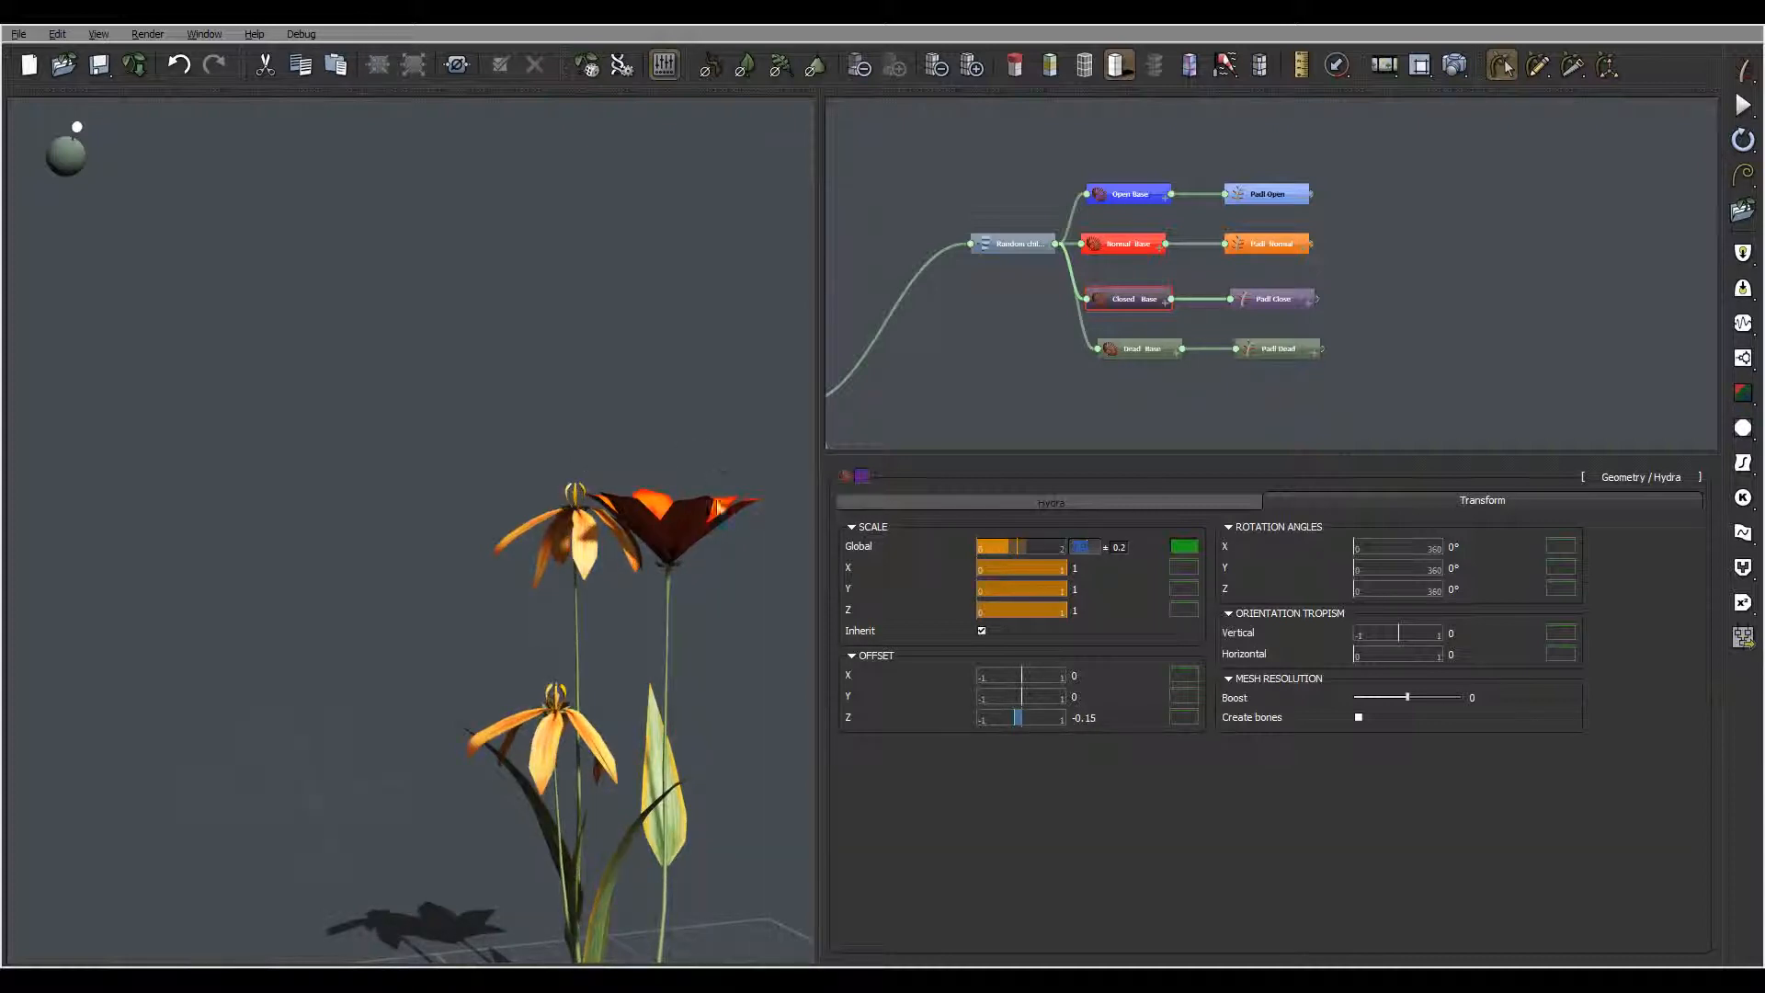
Step: Generate two new random seed variations of the plant from the Root node and examine the closed buds' sizes
right_click_drag(713, 501, 734, 554)
right_click_drag(1005, 362, 1376, 266)
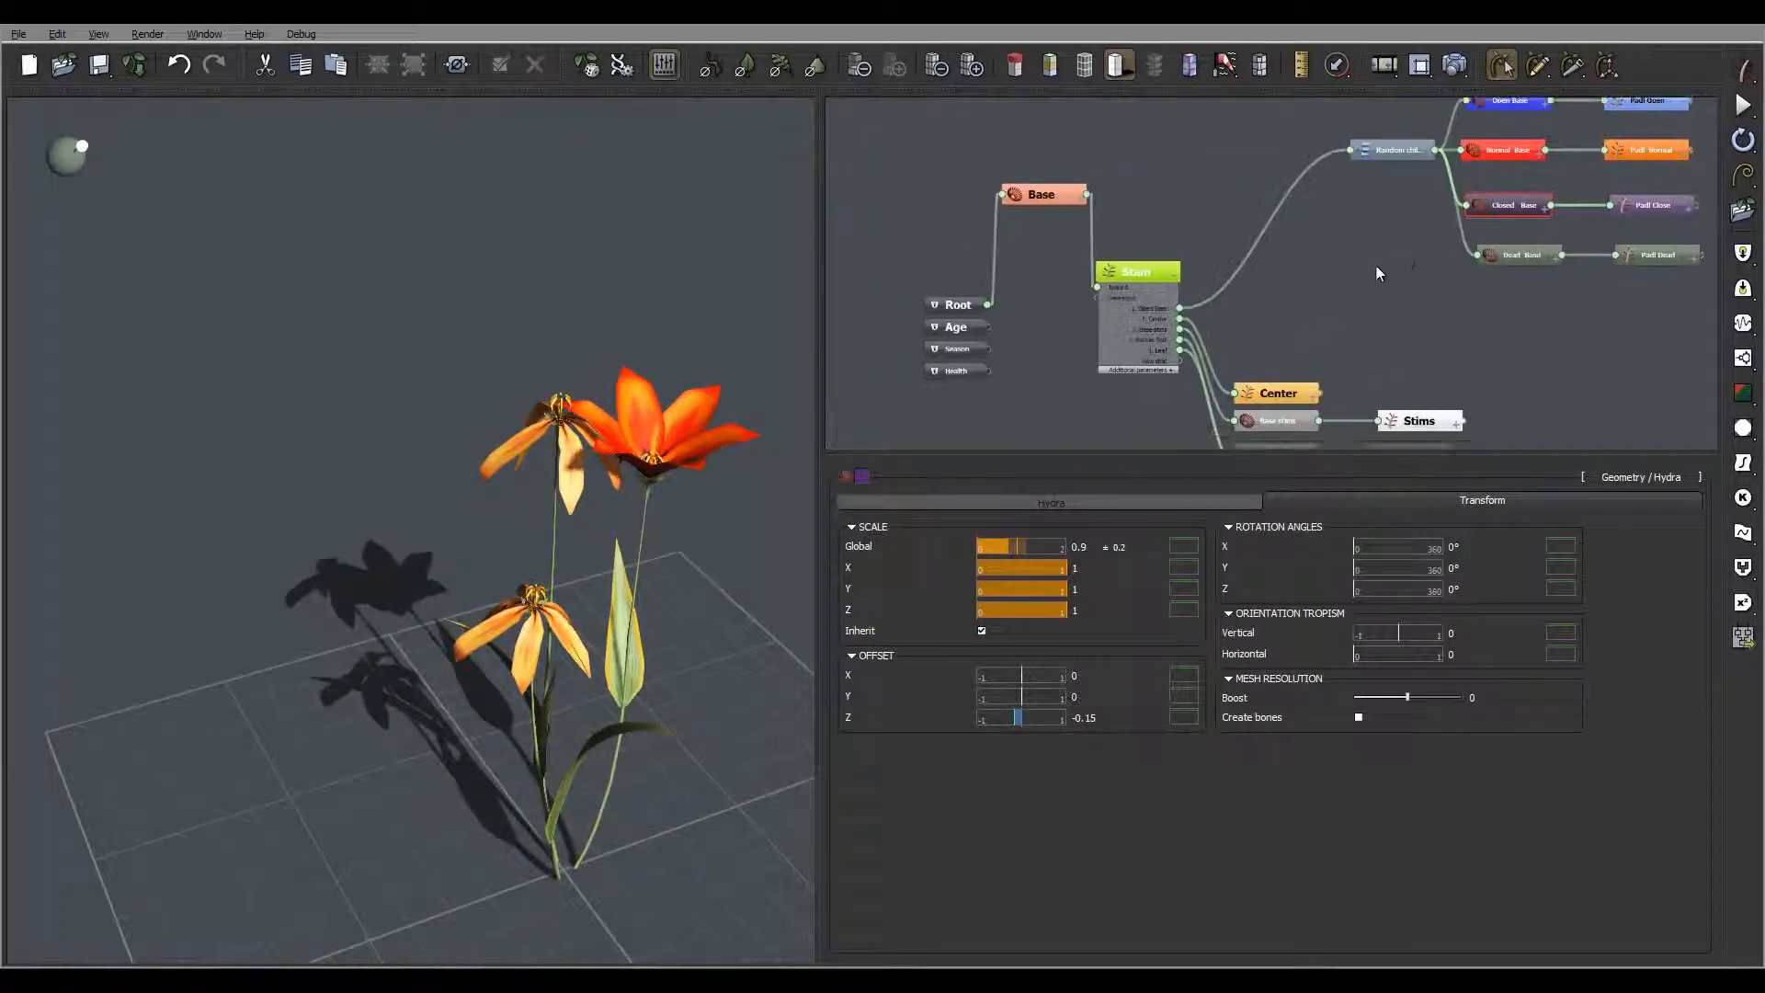
left_click(957, 300)
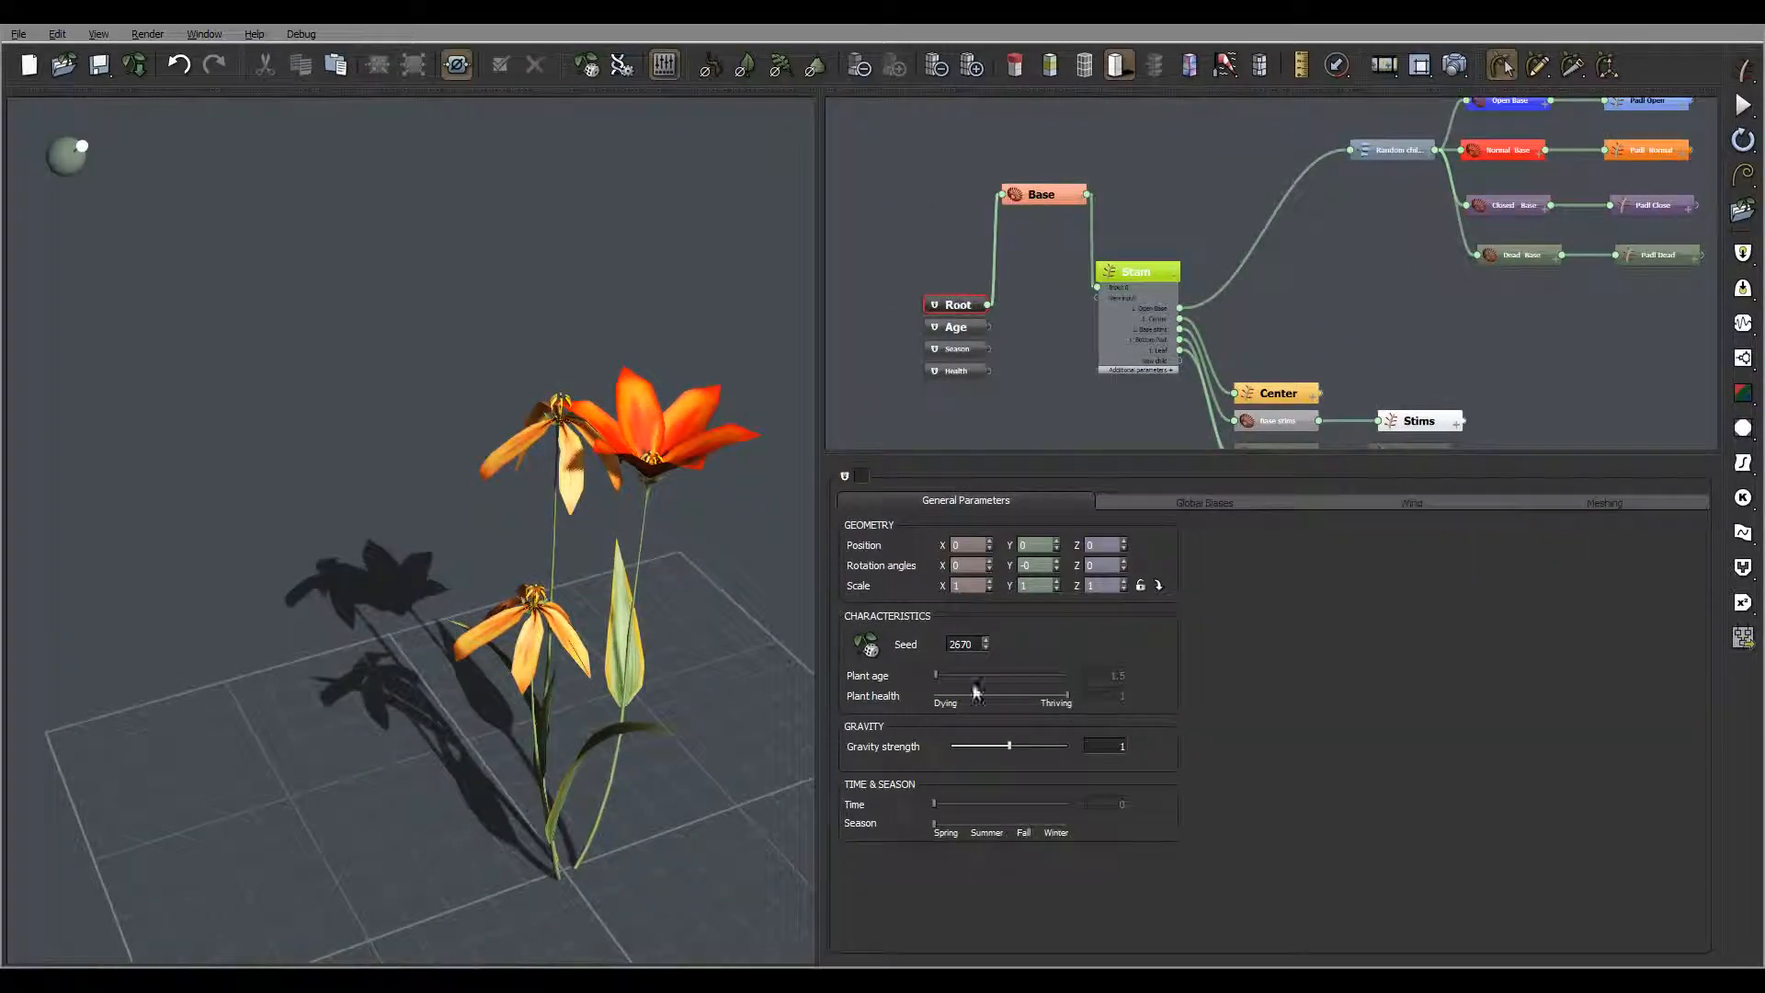
left_click(870, 643)
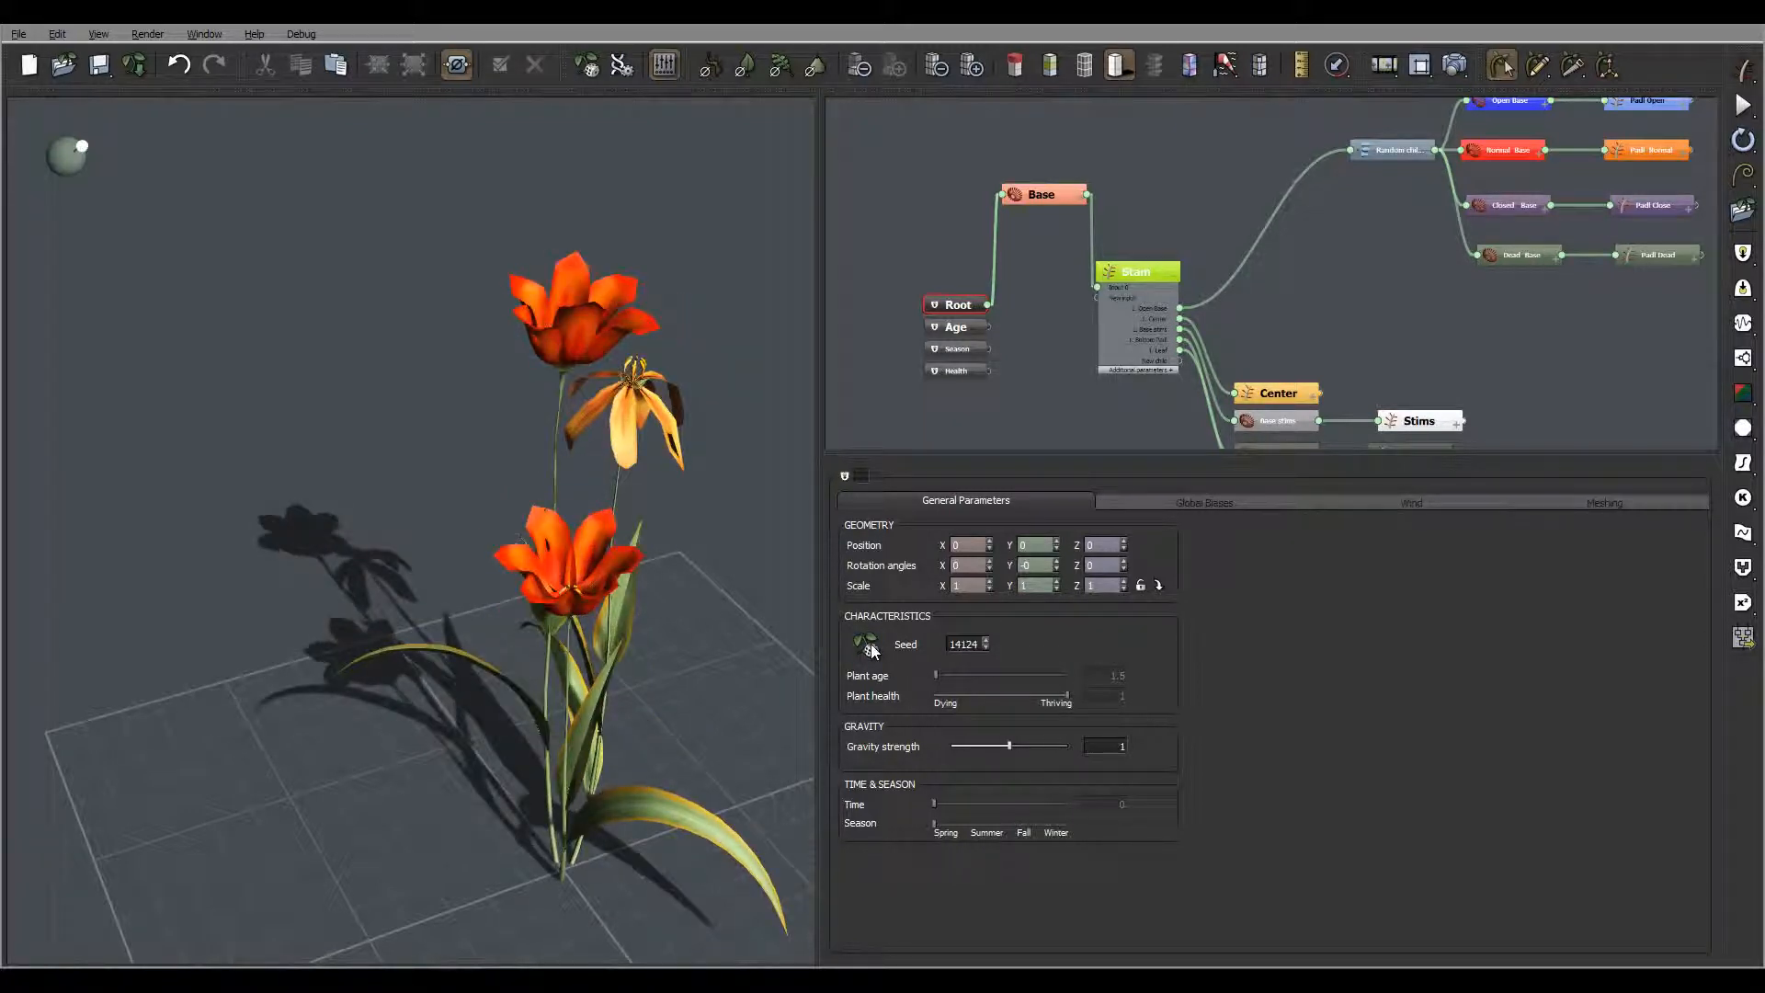
left_click(870, 643)
right_click_drag(531, 575, 717, 528)
right_click_drag(403, 524, 460, 594)
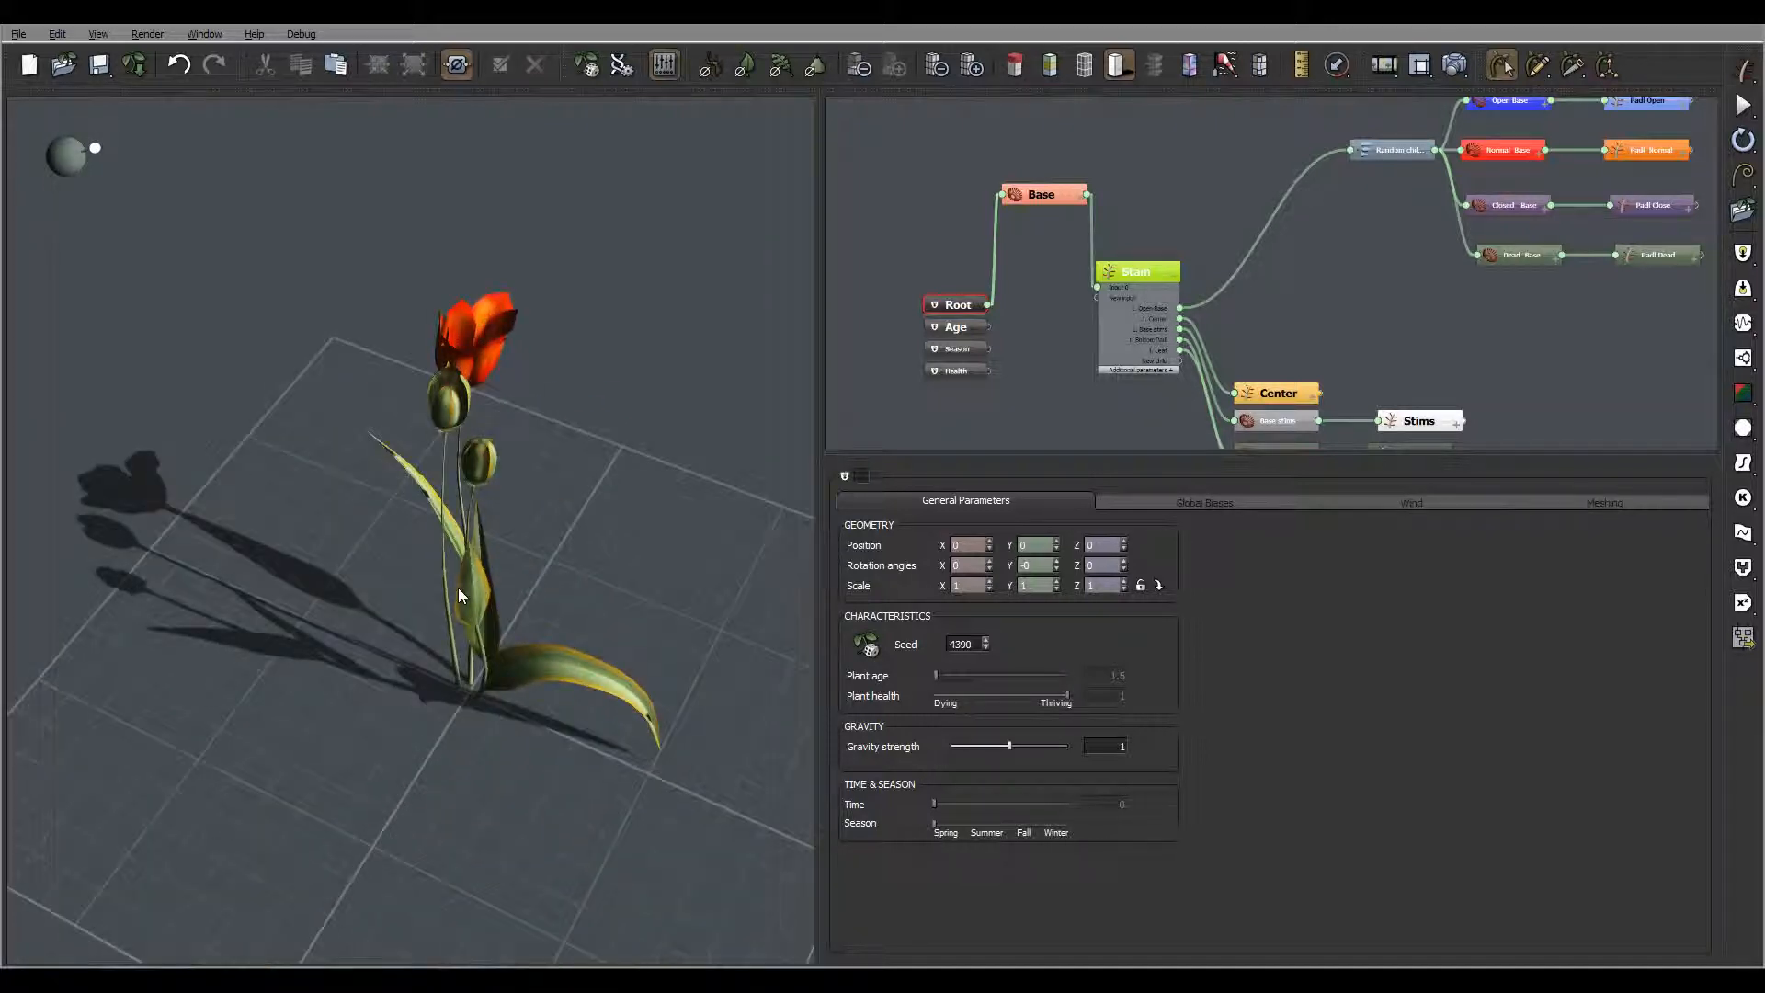
Step: Generate three more random seed variations and compare the closed buds with the open and dead flowers from several angles
left_click(869, 644)
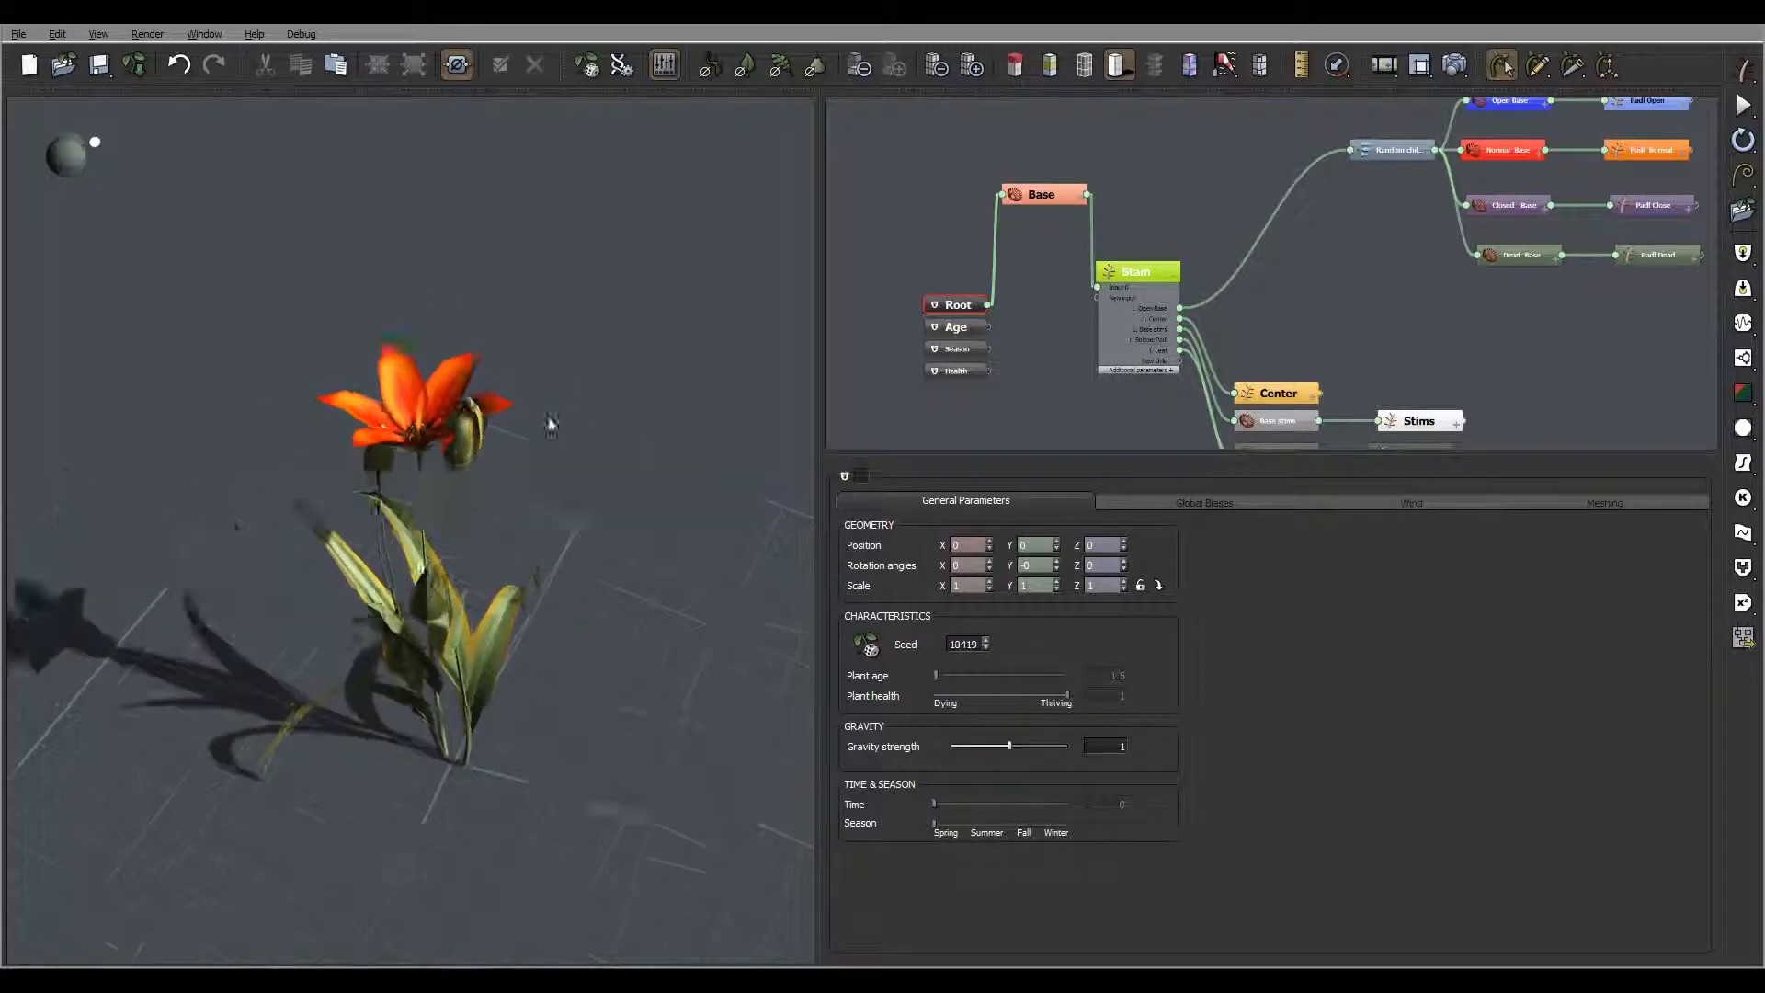
right_click_drag(550, 424, 522, 483)
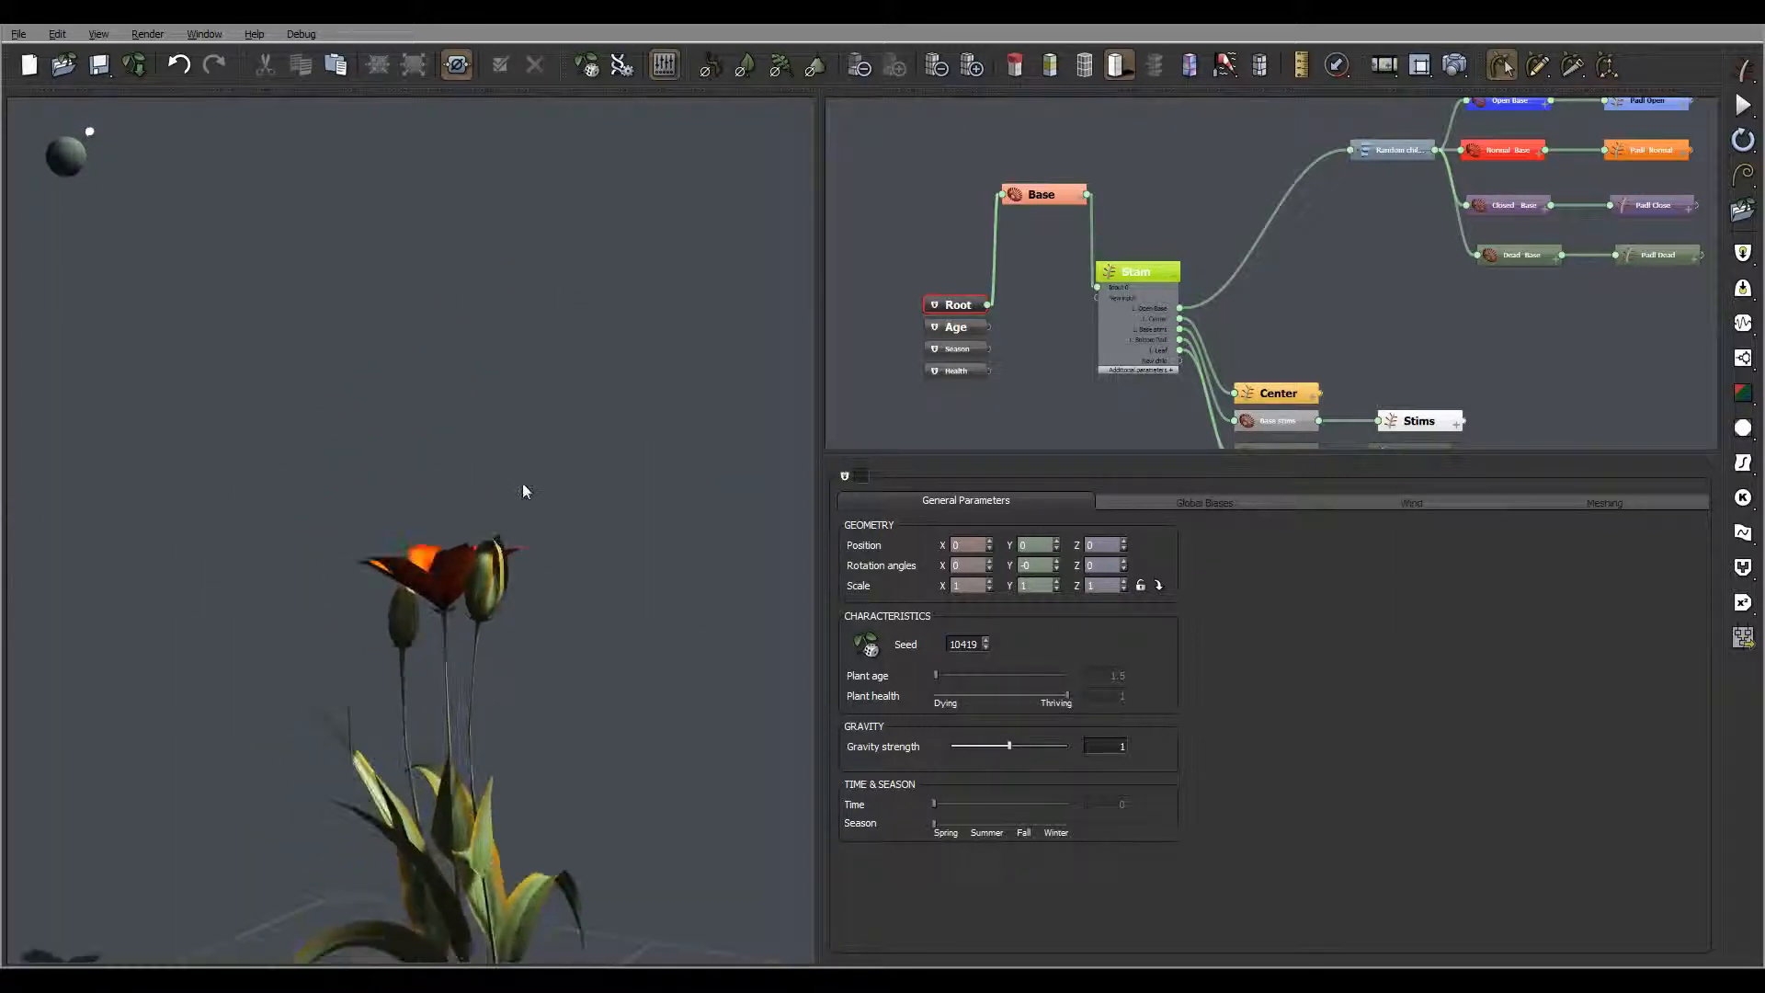
left_click(874, 647)
right_click_drag(600, 577, 525, 625)
left_click(868, 647)
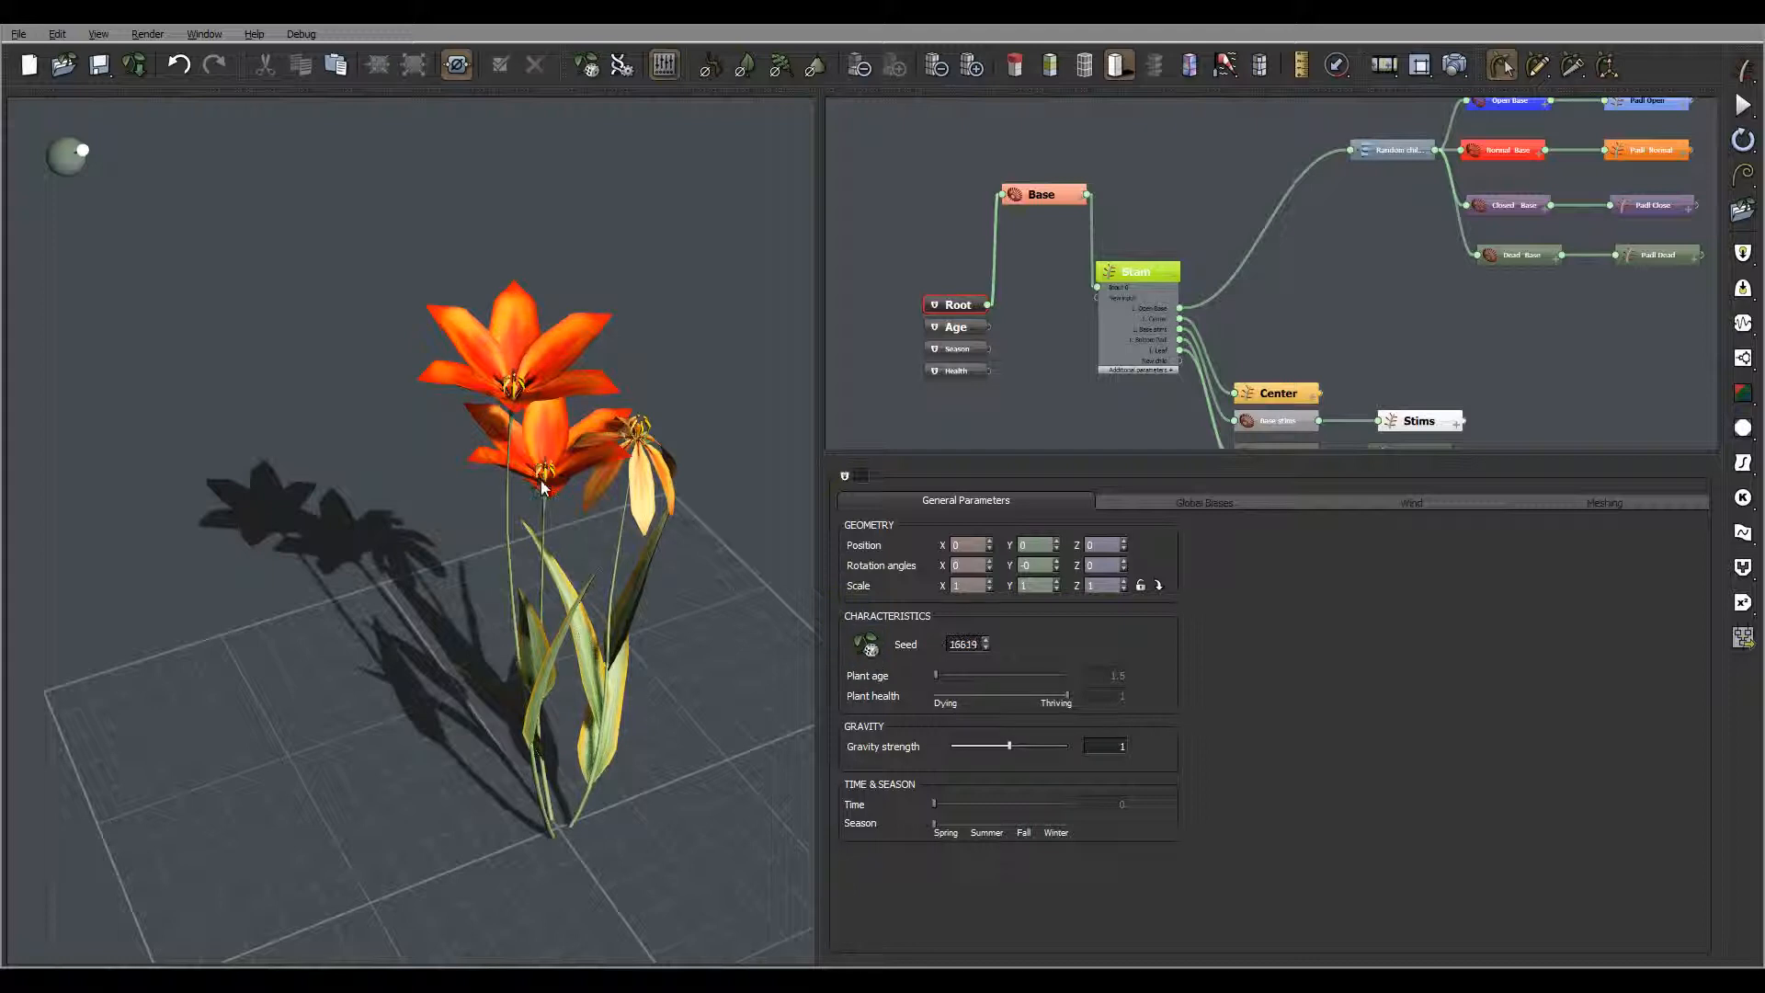
right_click_drag(607, 515, 619, 570)
Step: Generate further random seed variations of the tulip and inspect each resulting plant's flowers and buds
left_click(868, 650)
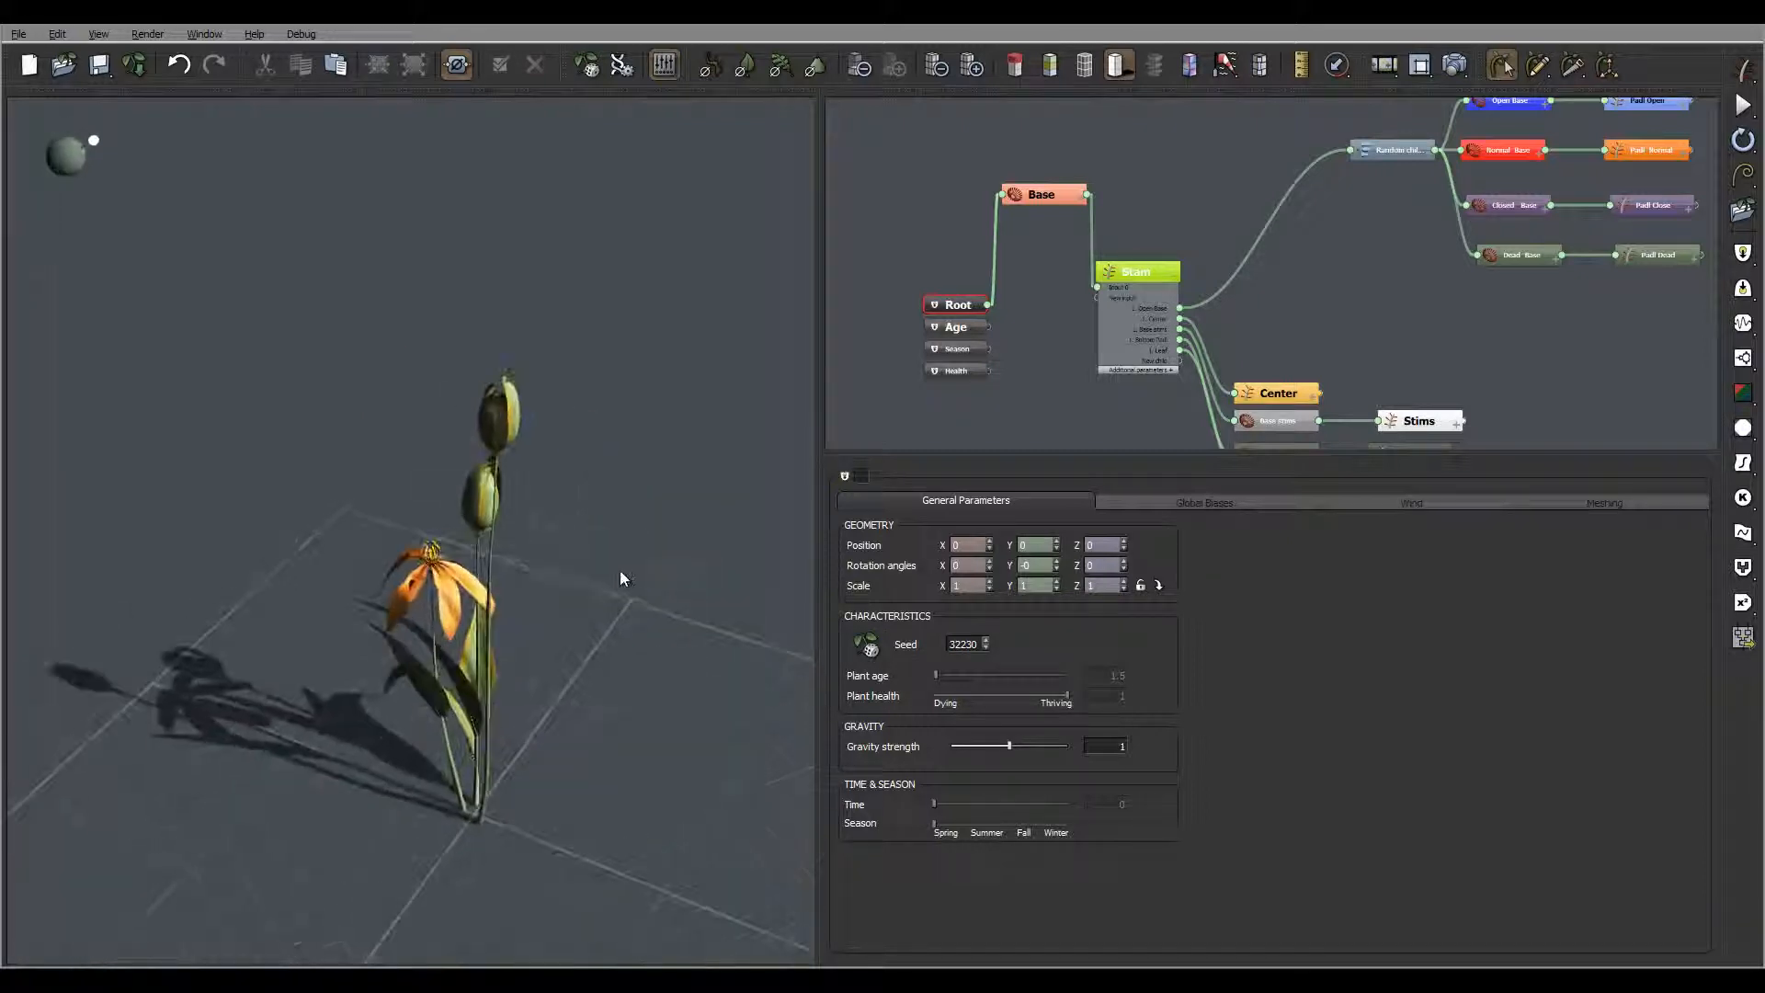
left_click(866, 647)
right_click_drag(678, 493, 598, 482)
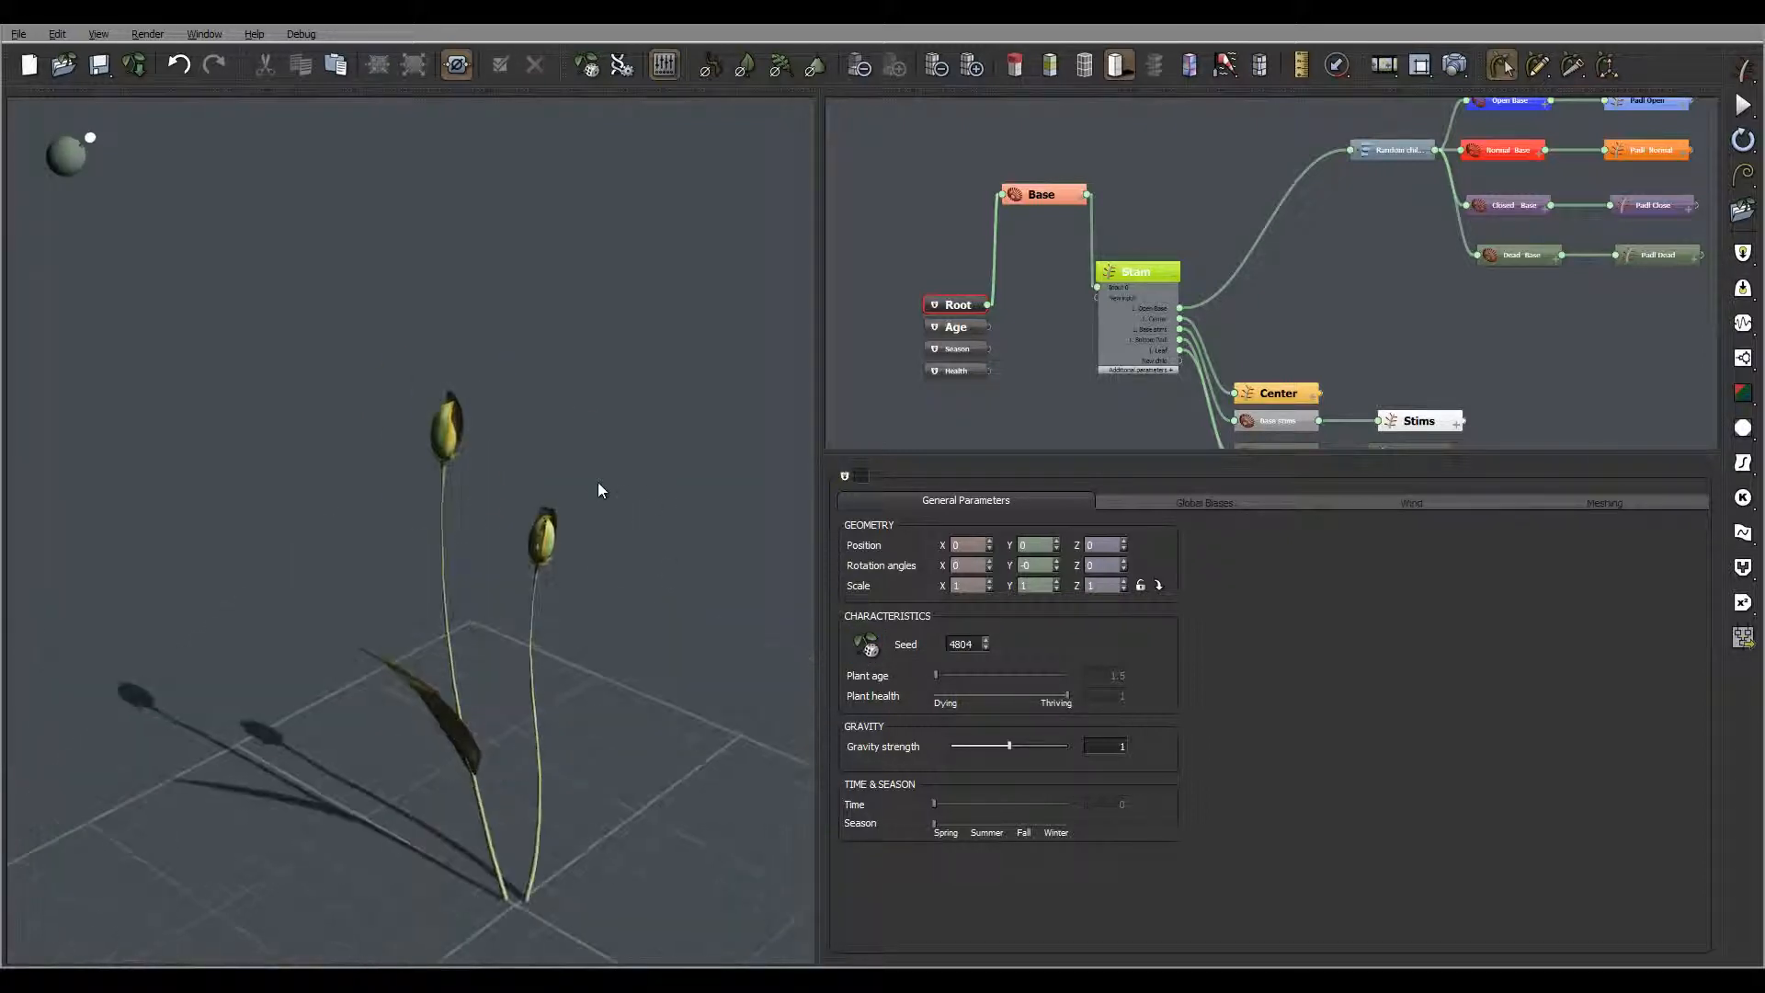
right_click_drag(732, 516, 712, 581)
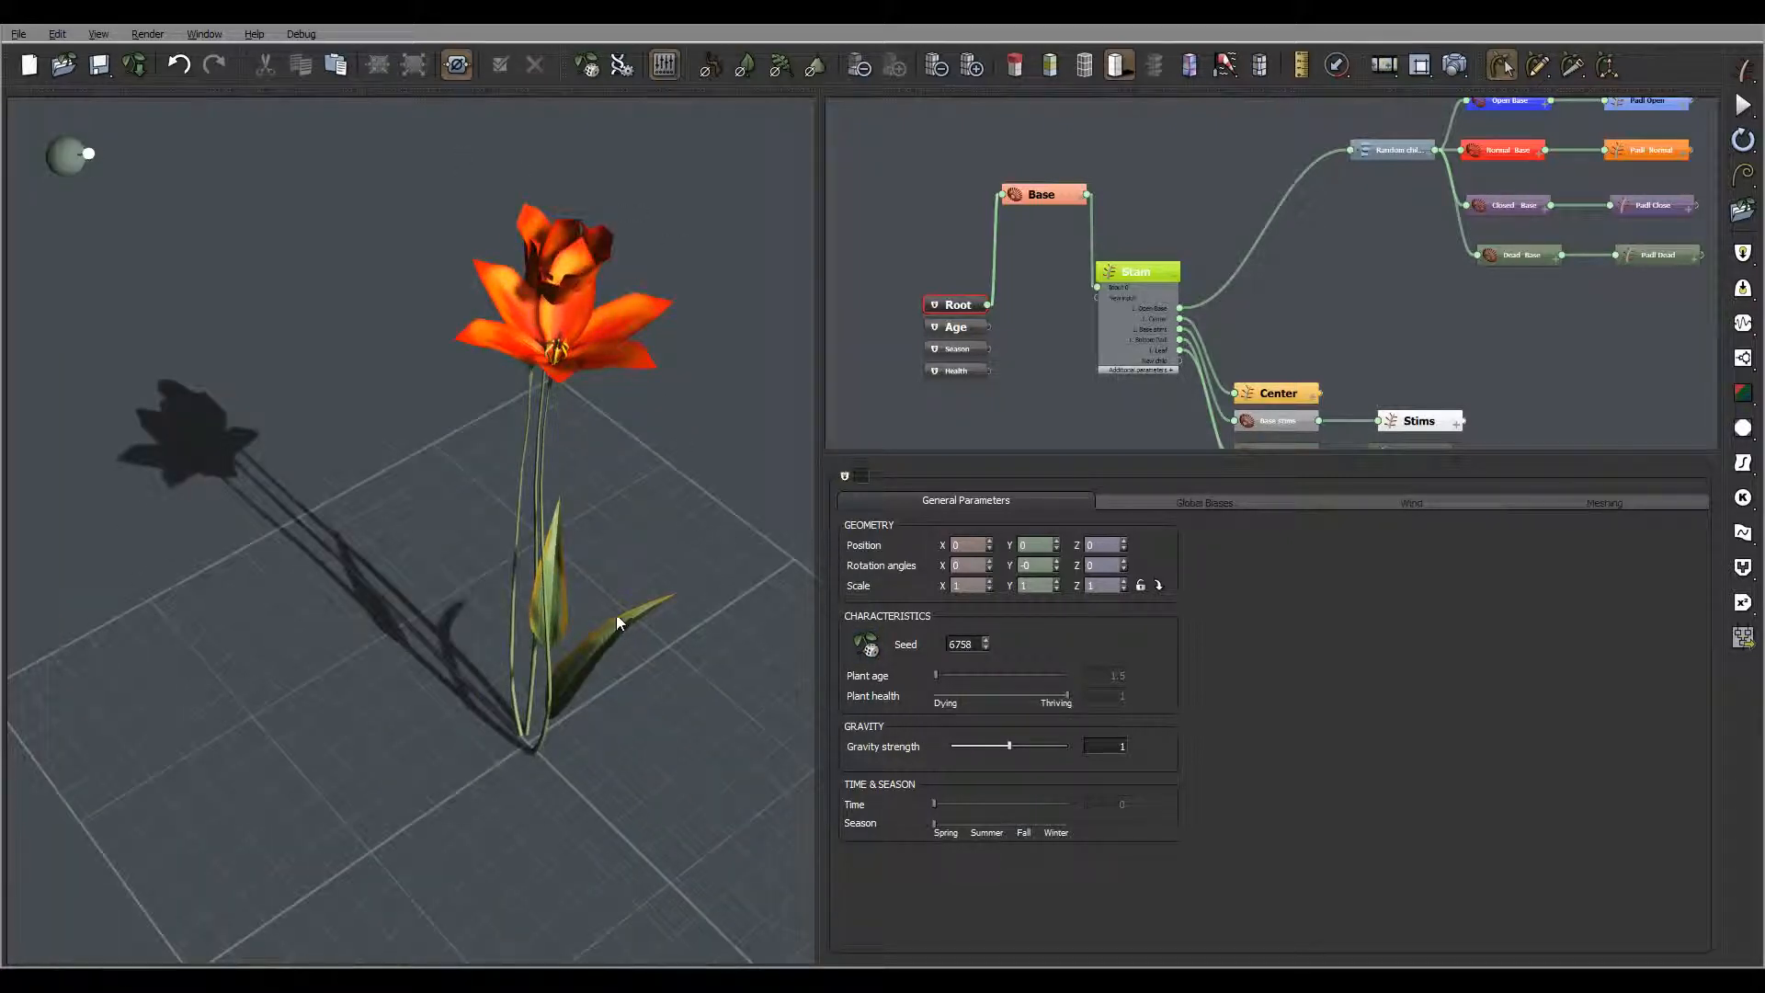
right_click_drag(616, 614, 638, 542)
right_click_drag(645, 565, 630, 538)
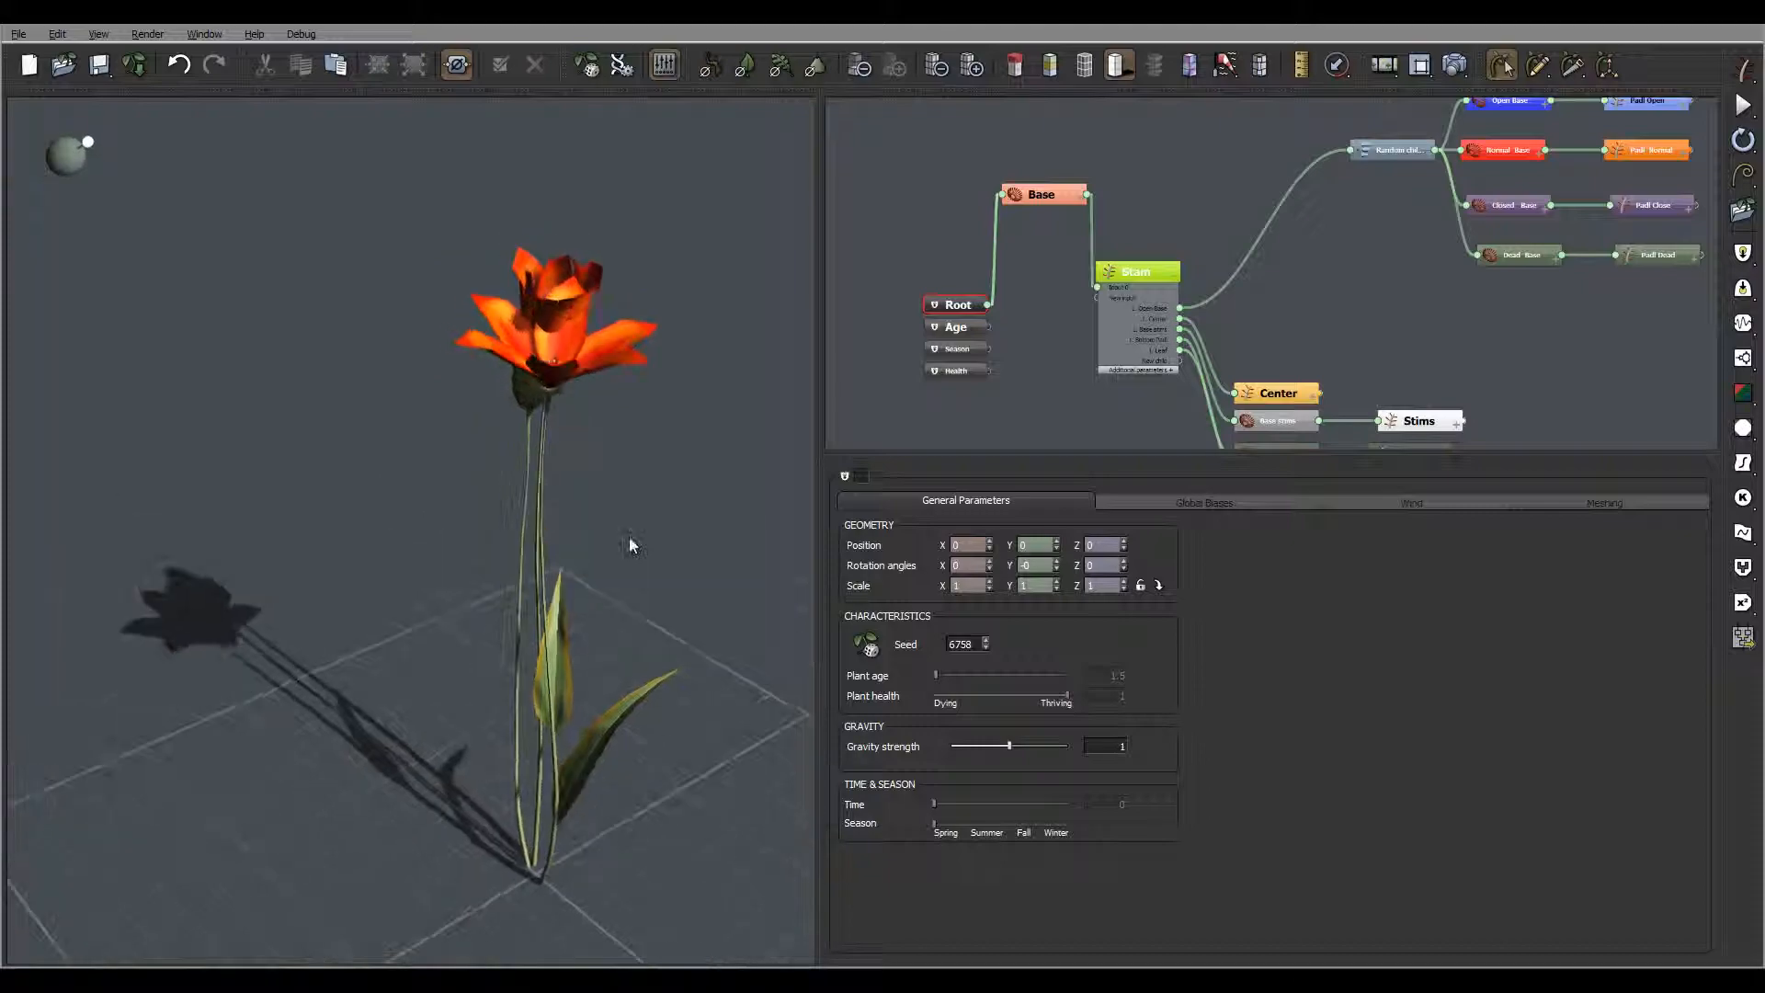